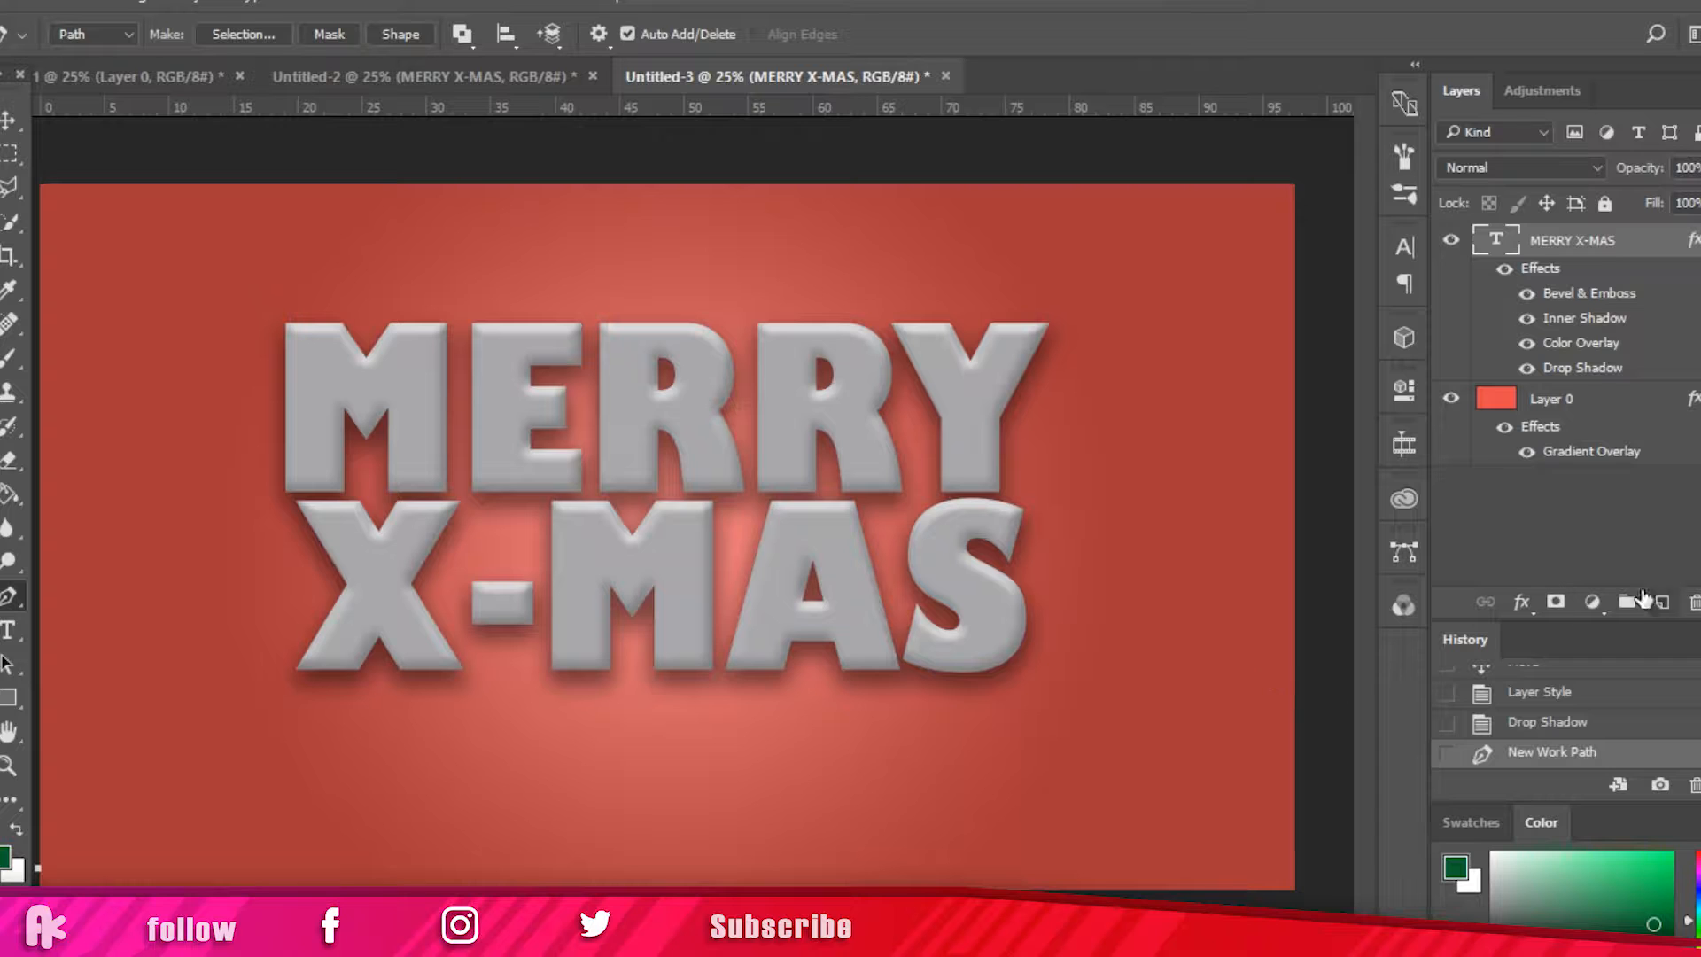
# Step: Add a new layer and draw a two-humped wavy Pen path below the text, ending at the canvas's lower-right corner
pyautogui.click(1662, 604)
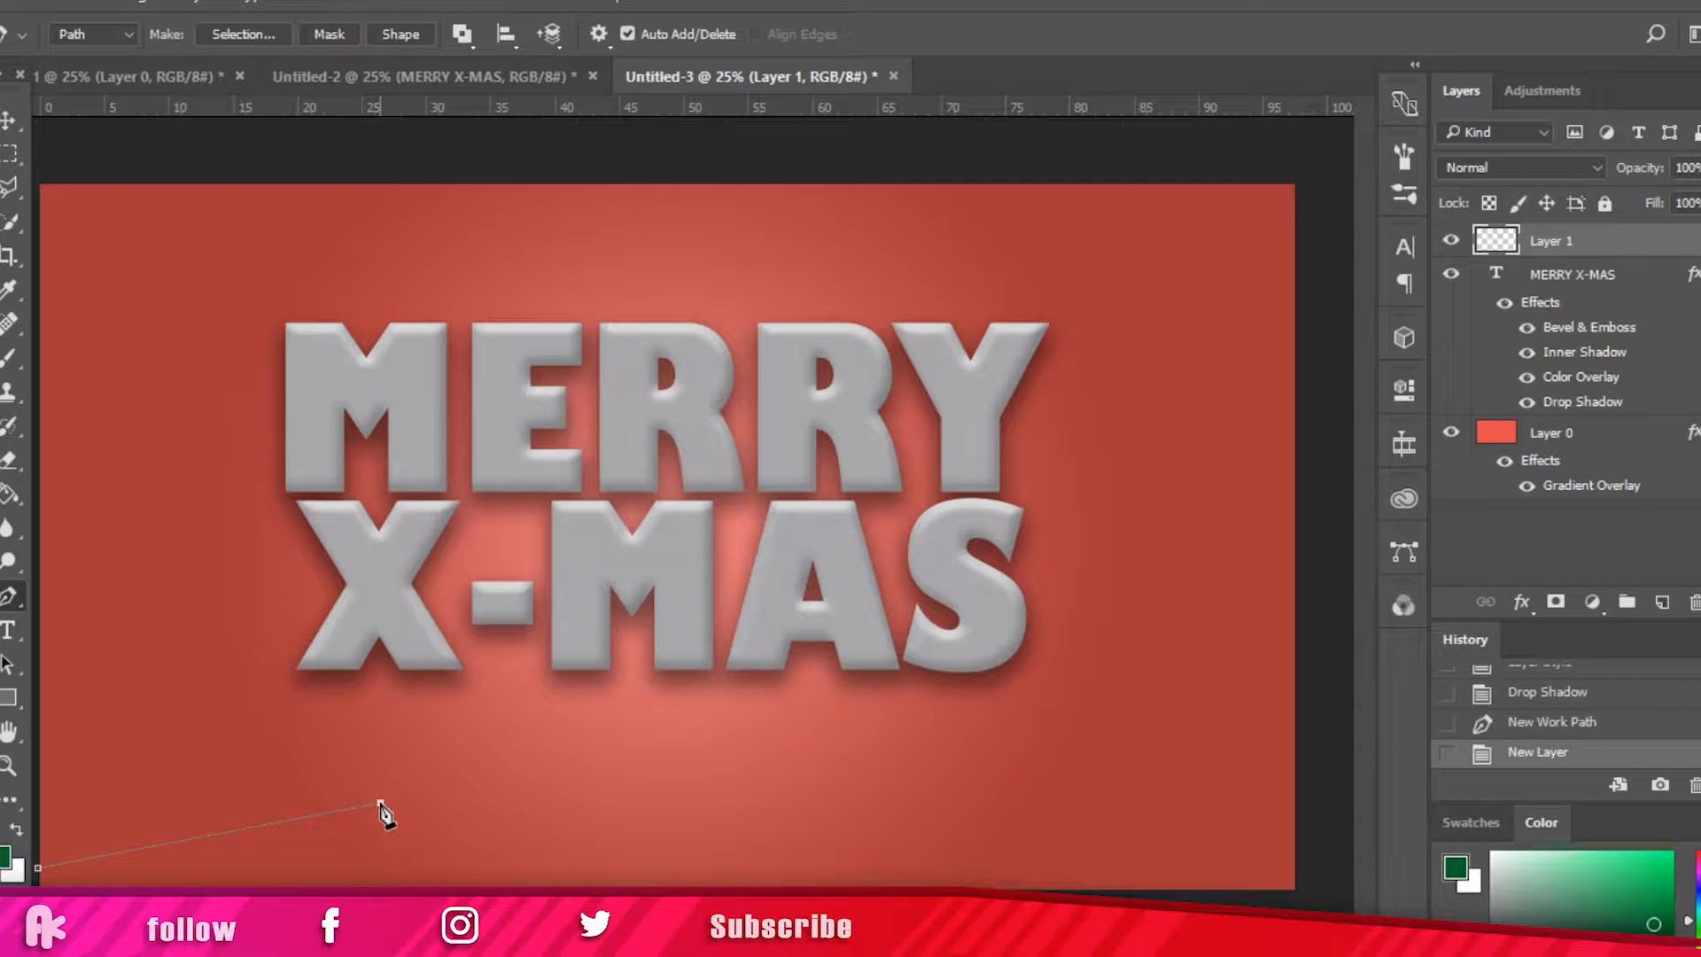
pyautogui.moveTo(394, 804); pyautogui.dragTo(588, 842)
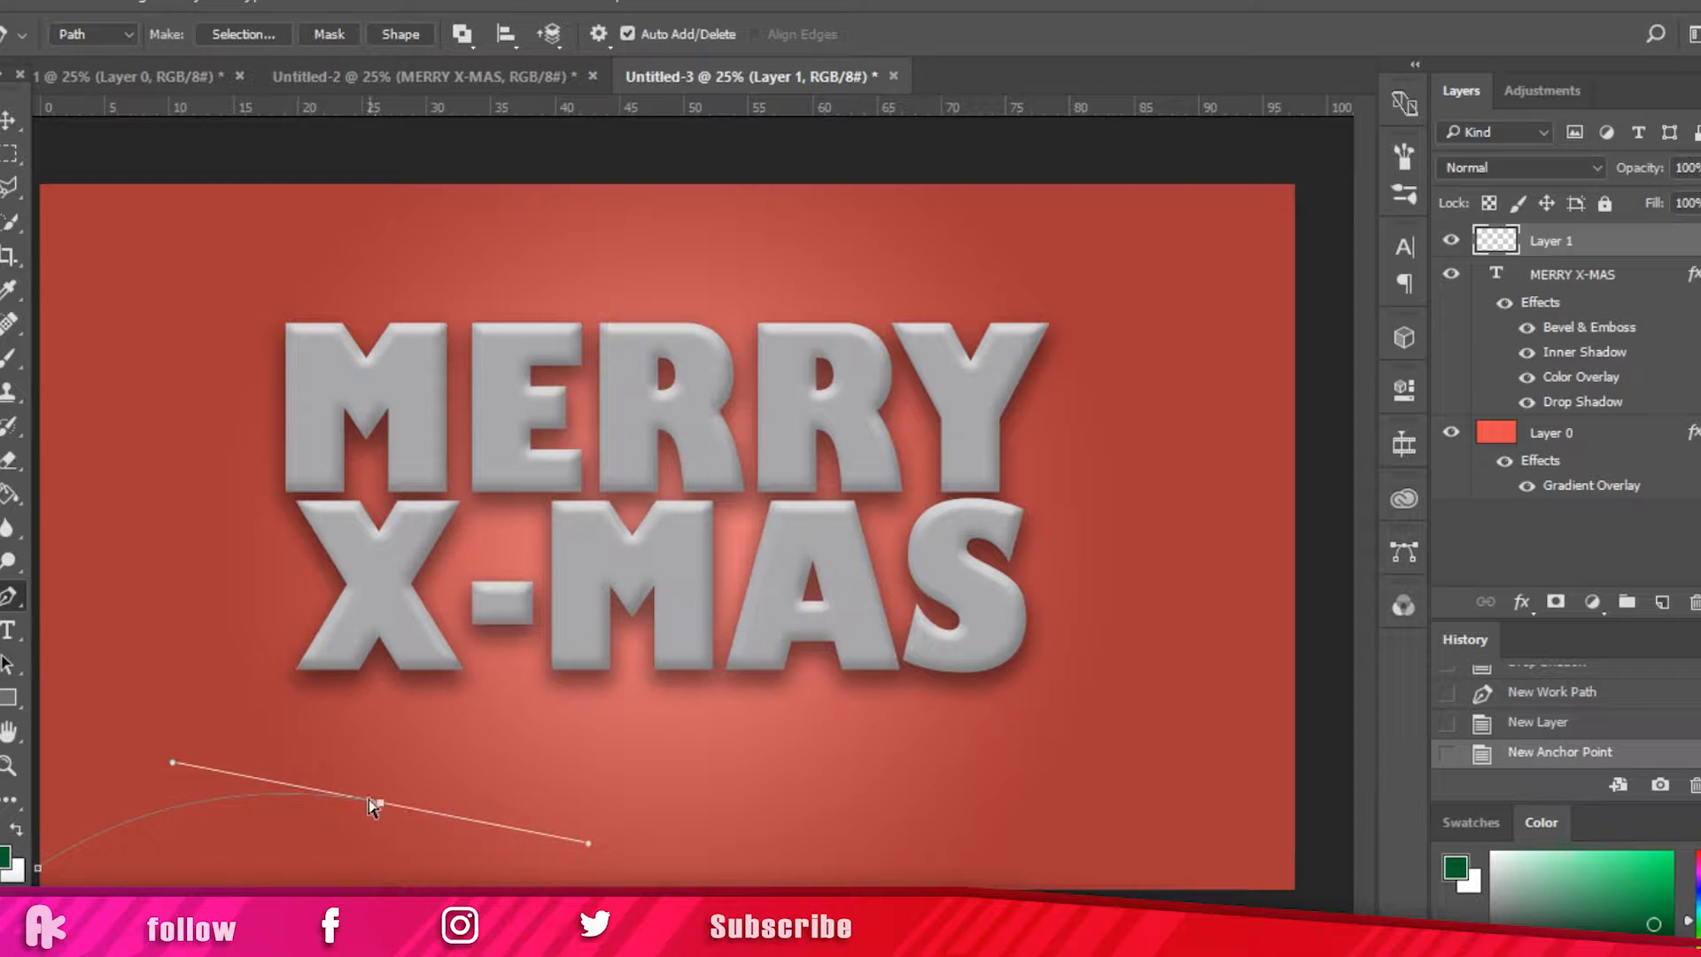
pyautogui.moveTo(384, 798); pyautogui.dragTo(463, 783)
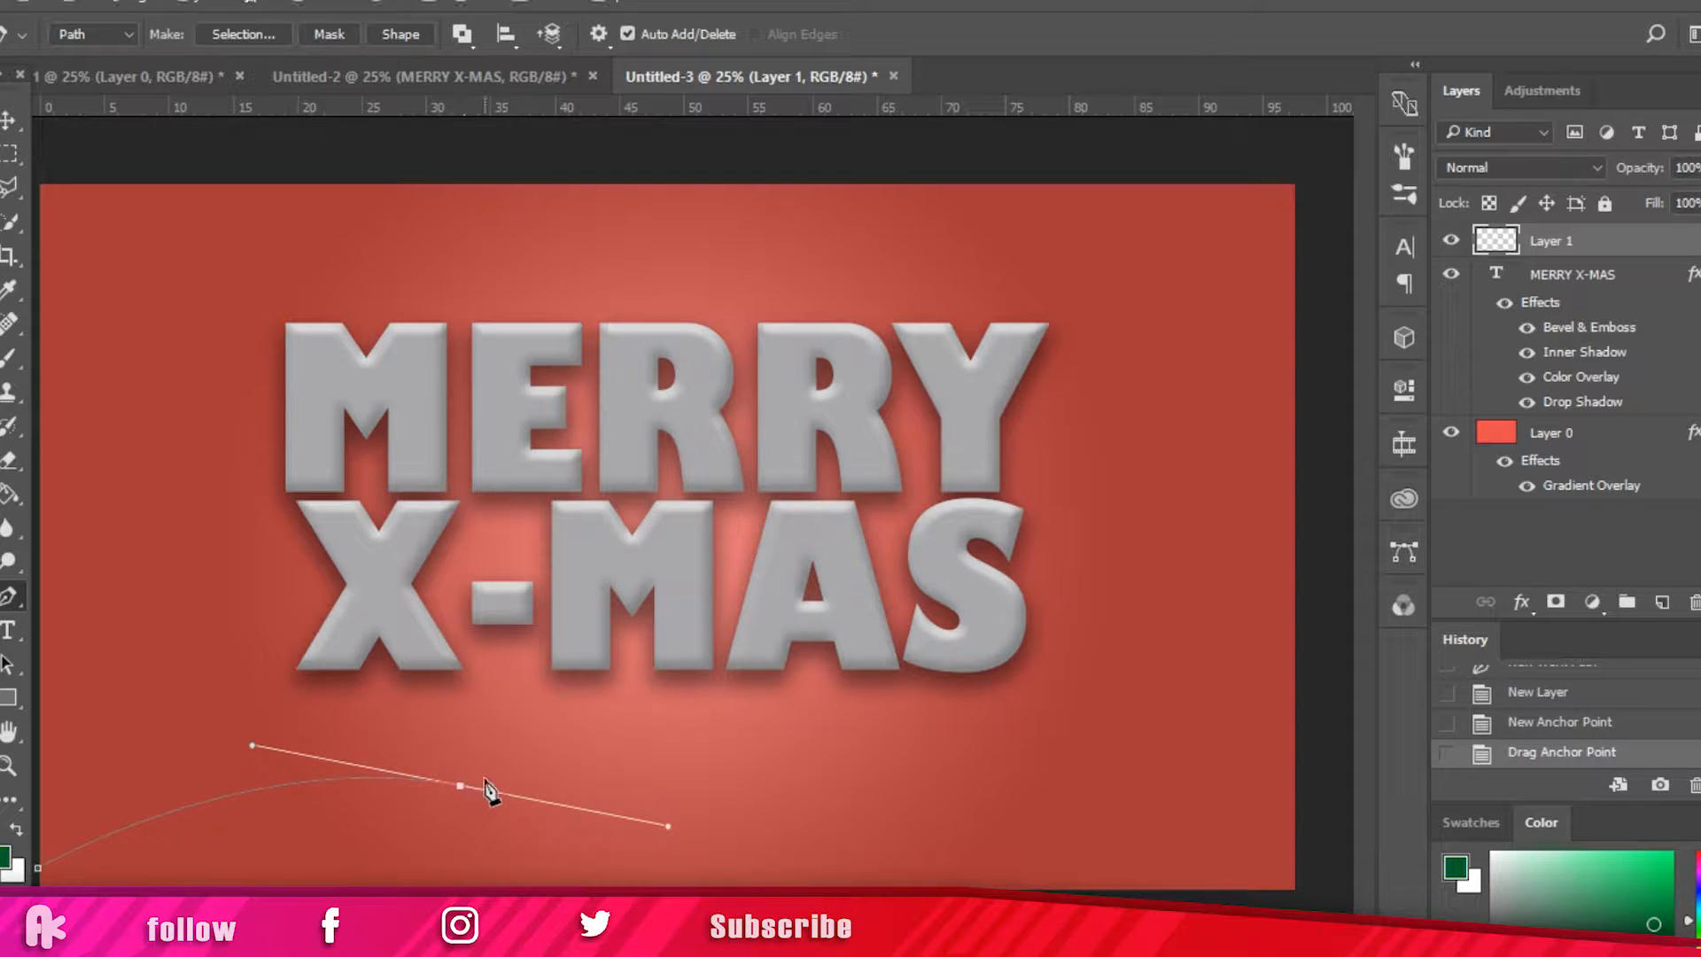
pyautogui.keyDown('alt'); pyautogui.click(461, 785); pyautogui.keyUp('alt')
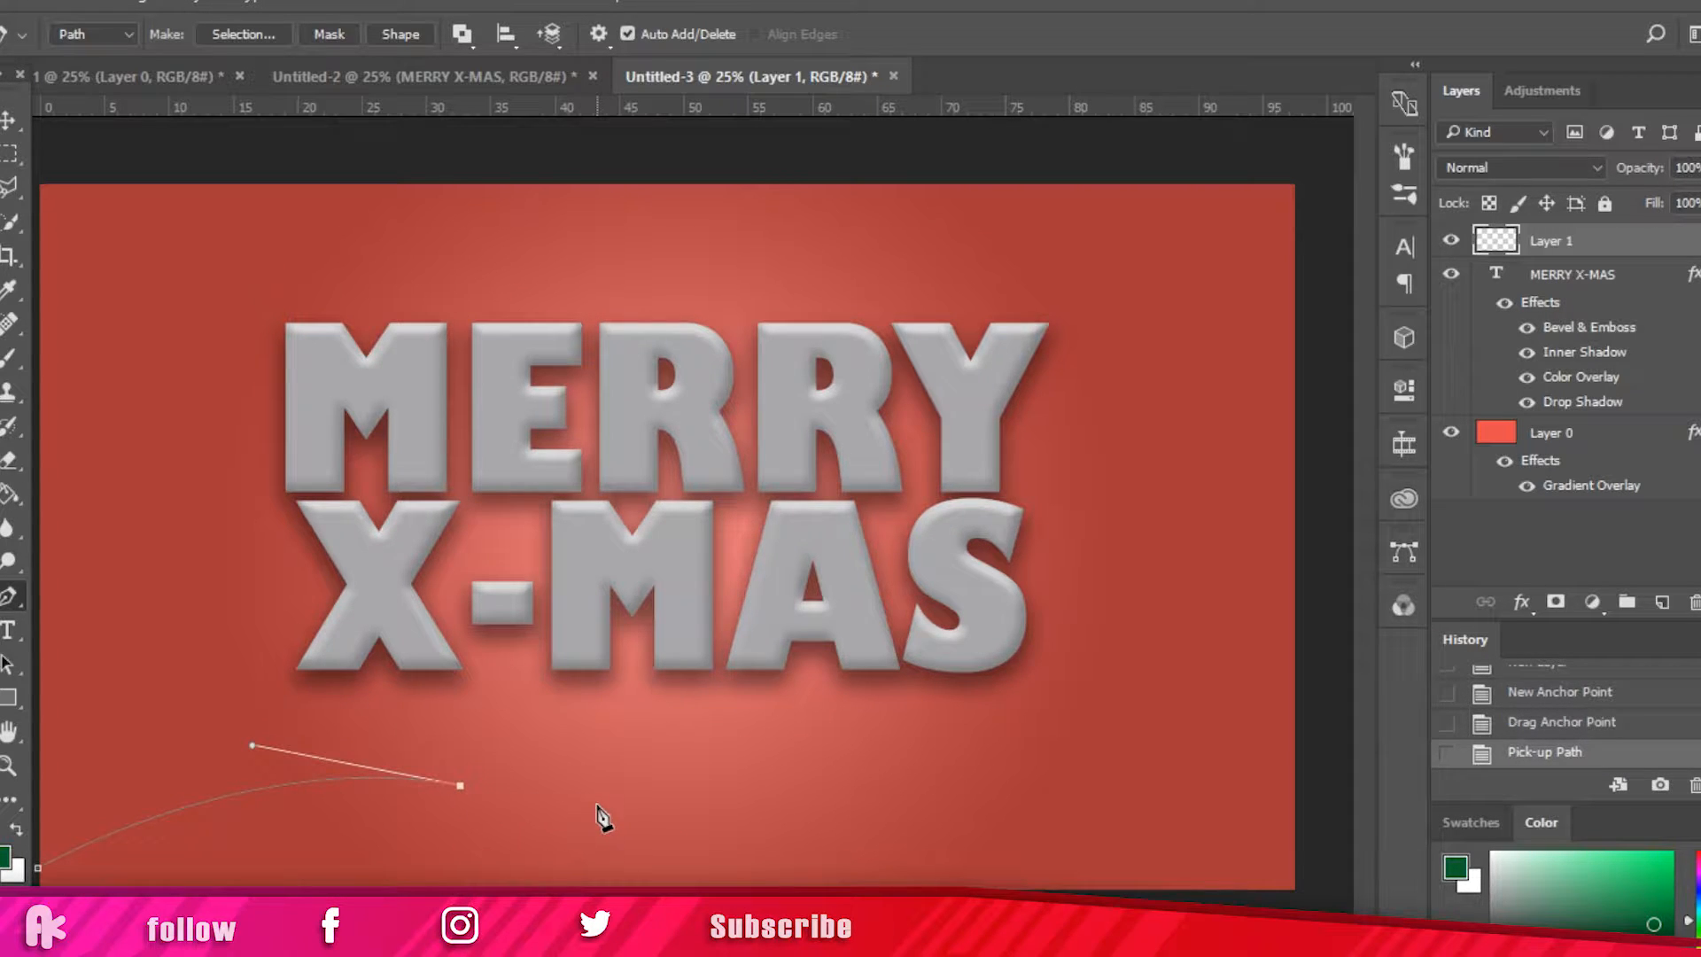
pyautogui.moveTo(727, 809); pyautogui.dragTo(801, 773)
pyautogui.keyDown('alt'); pyautogui.click(726, 810); pyautogui.keyUp('alt')
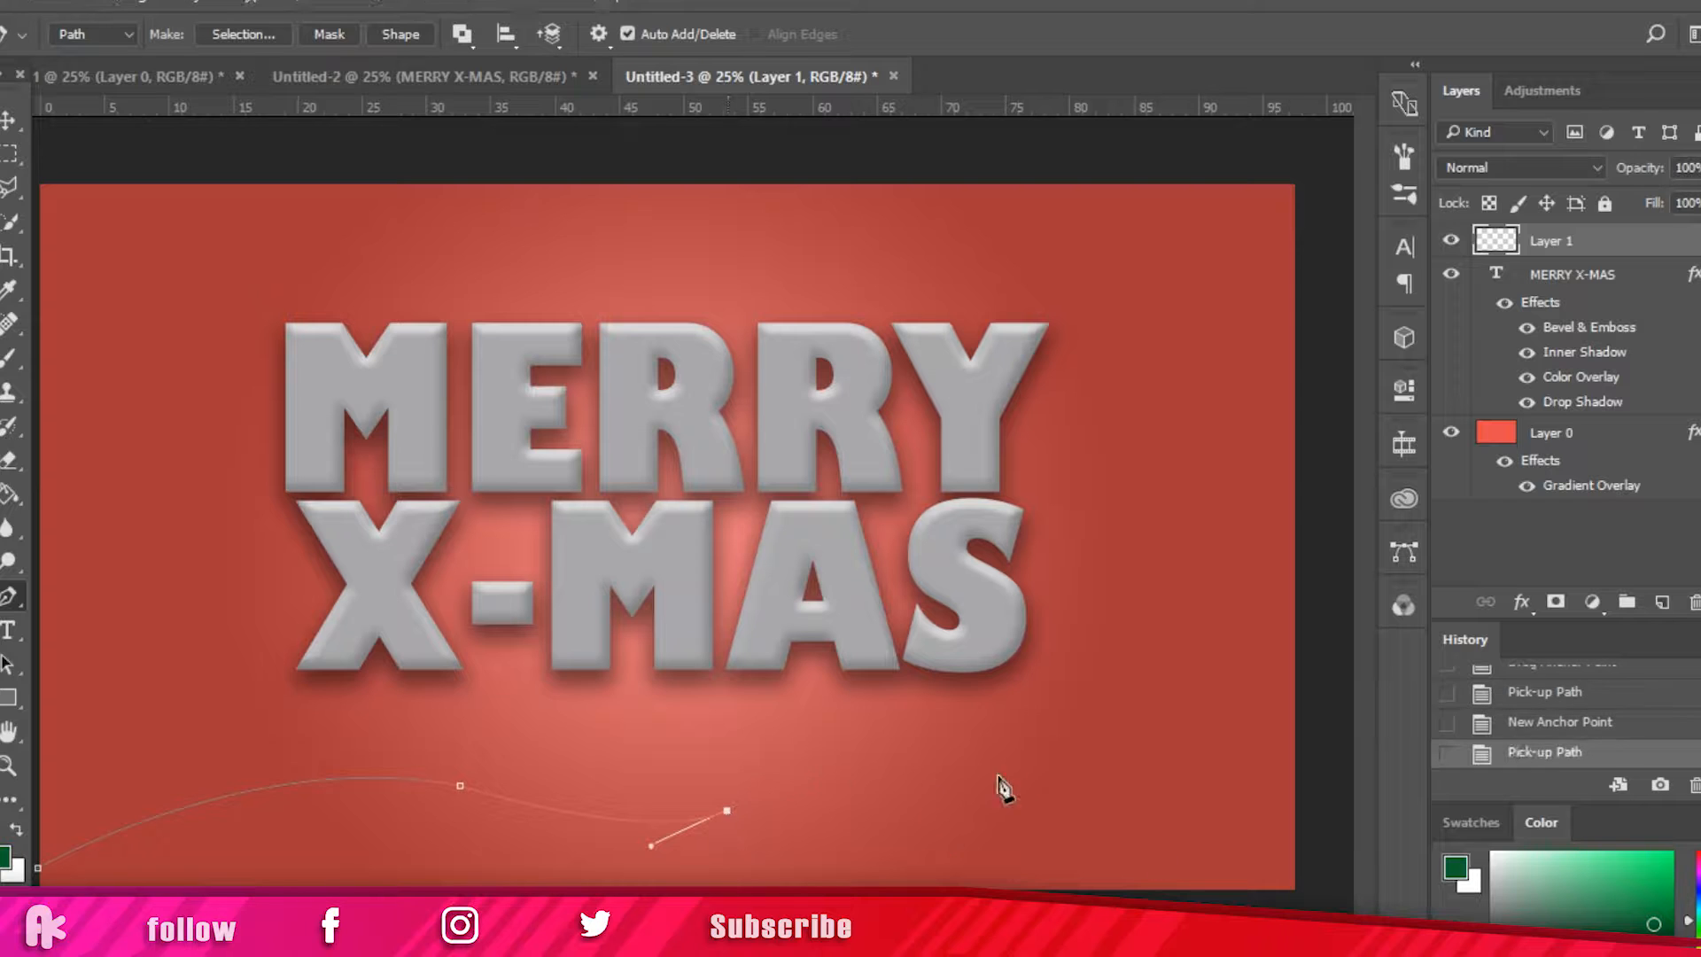
pyautogui.moveTo(1018, 782); pyautogui.dragTo(1170, 807)
pyautogui.keyDown('alt'); pyautogui.click(1018, 781); pyautogui.keyUp('alt')
pyautogui.moveTo(1298, 892); pyautogui.dragTo(1455, 956)
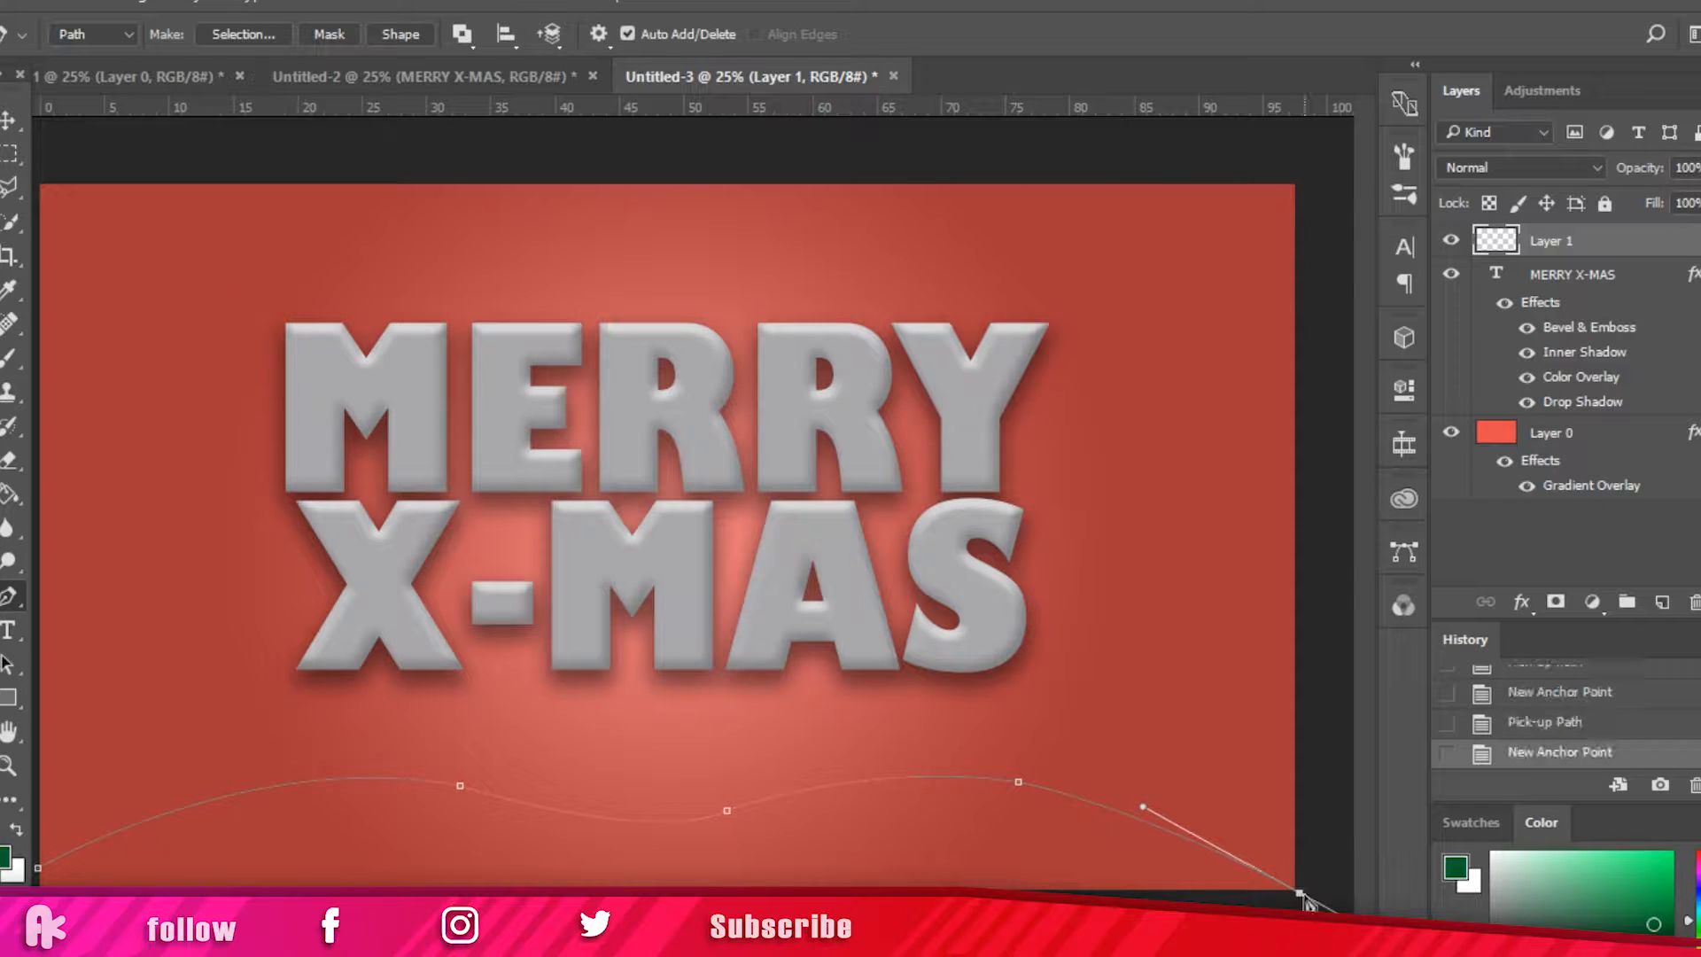
pyautogui.keyDown('alt'); pyautogui.click(1300, 894); pyautogui.keyUp('alt')
# Step: Close the wavy path by running straight segments below the canvas's bottom edge back to the starting anchor
pyautogui.click(599, 860)
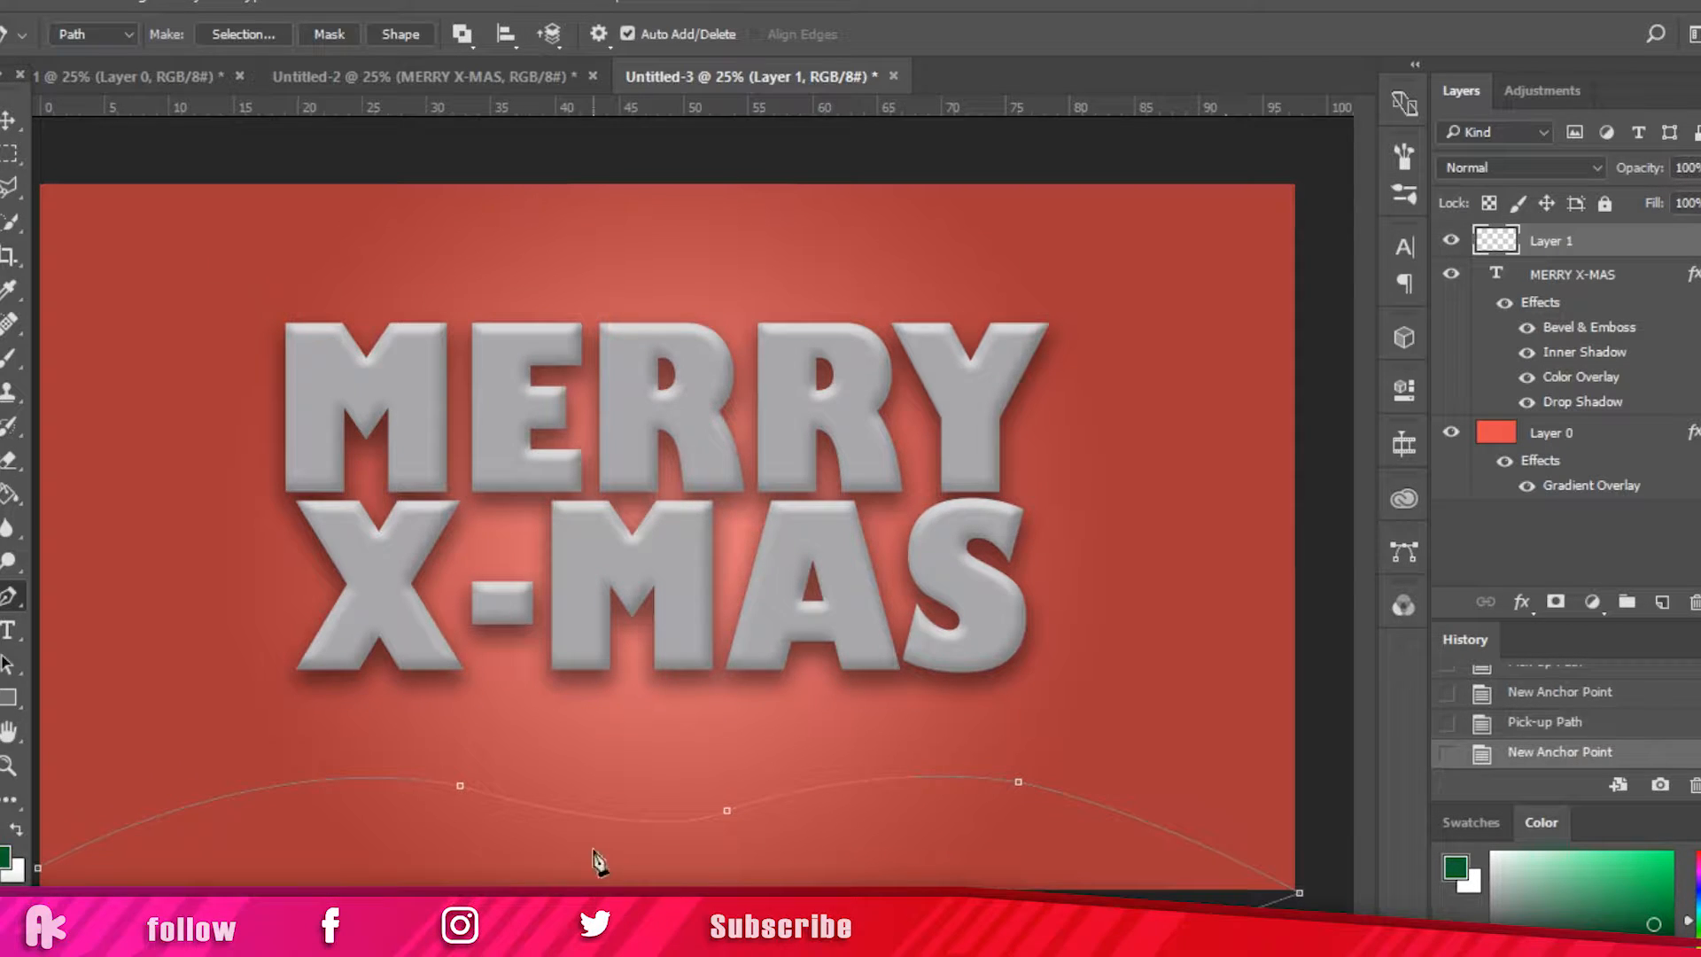
pyautogui.click(40, 930)
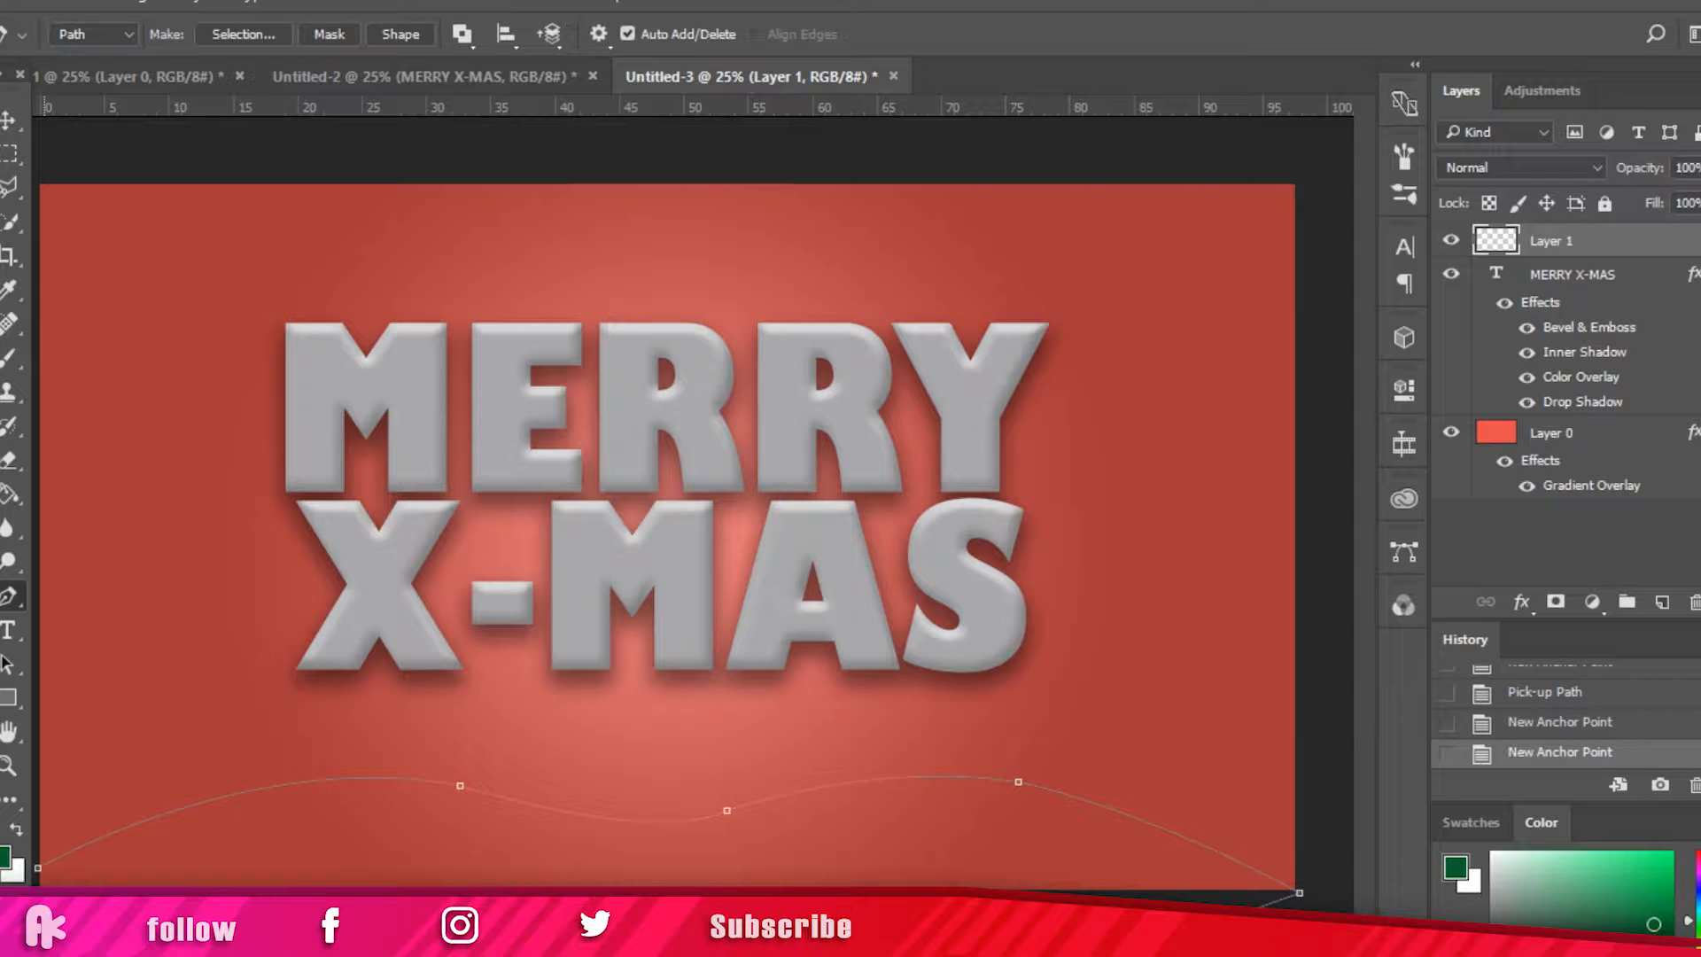
pyautogui.click(40, 922)
pyautogui.hotkey('ctrl', '-')
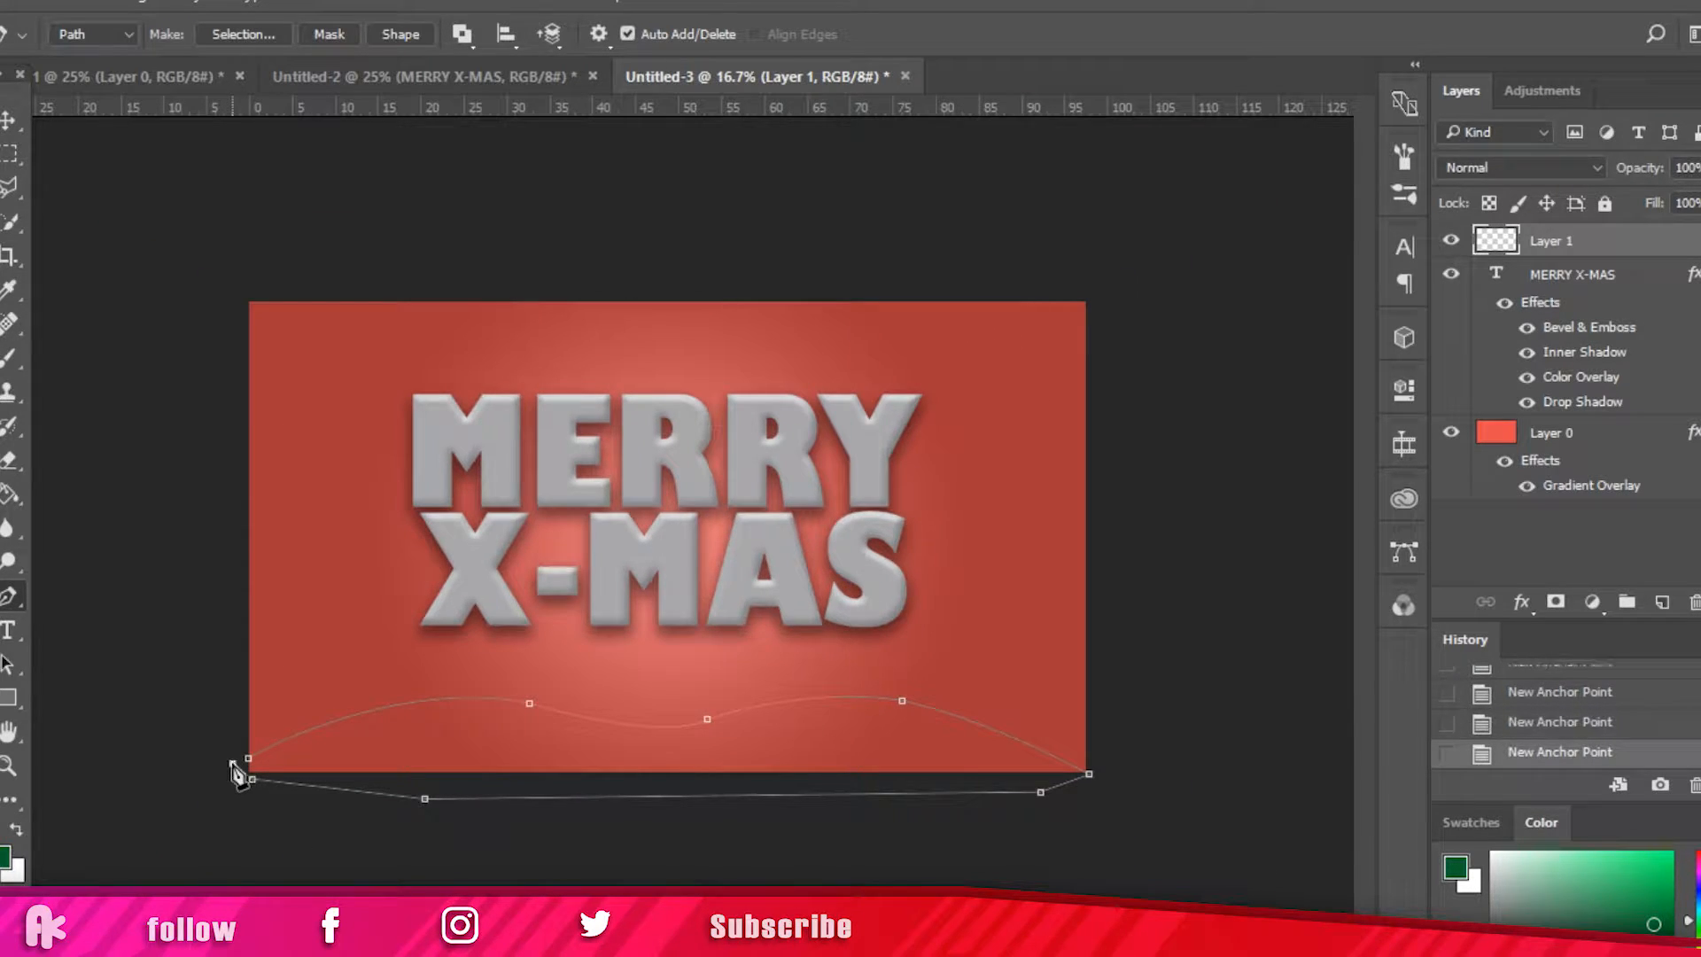
pyautogui.click(249, 760)
pyautogui.rightClick(596, 737)
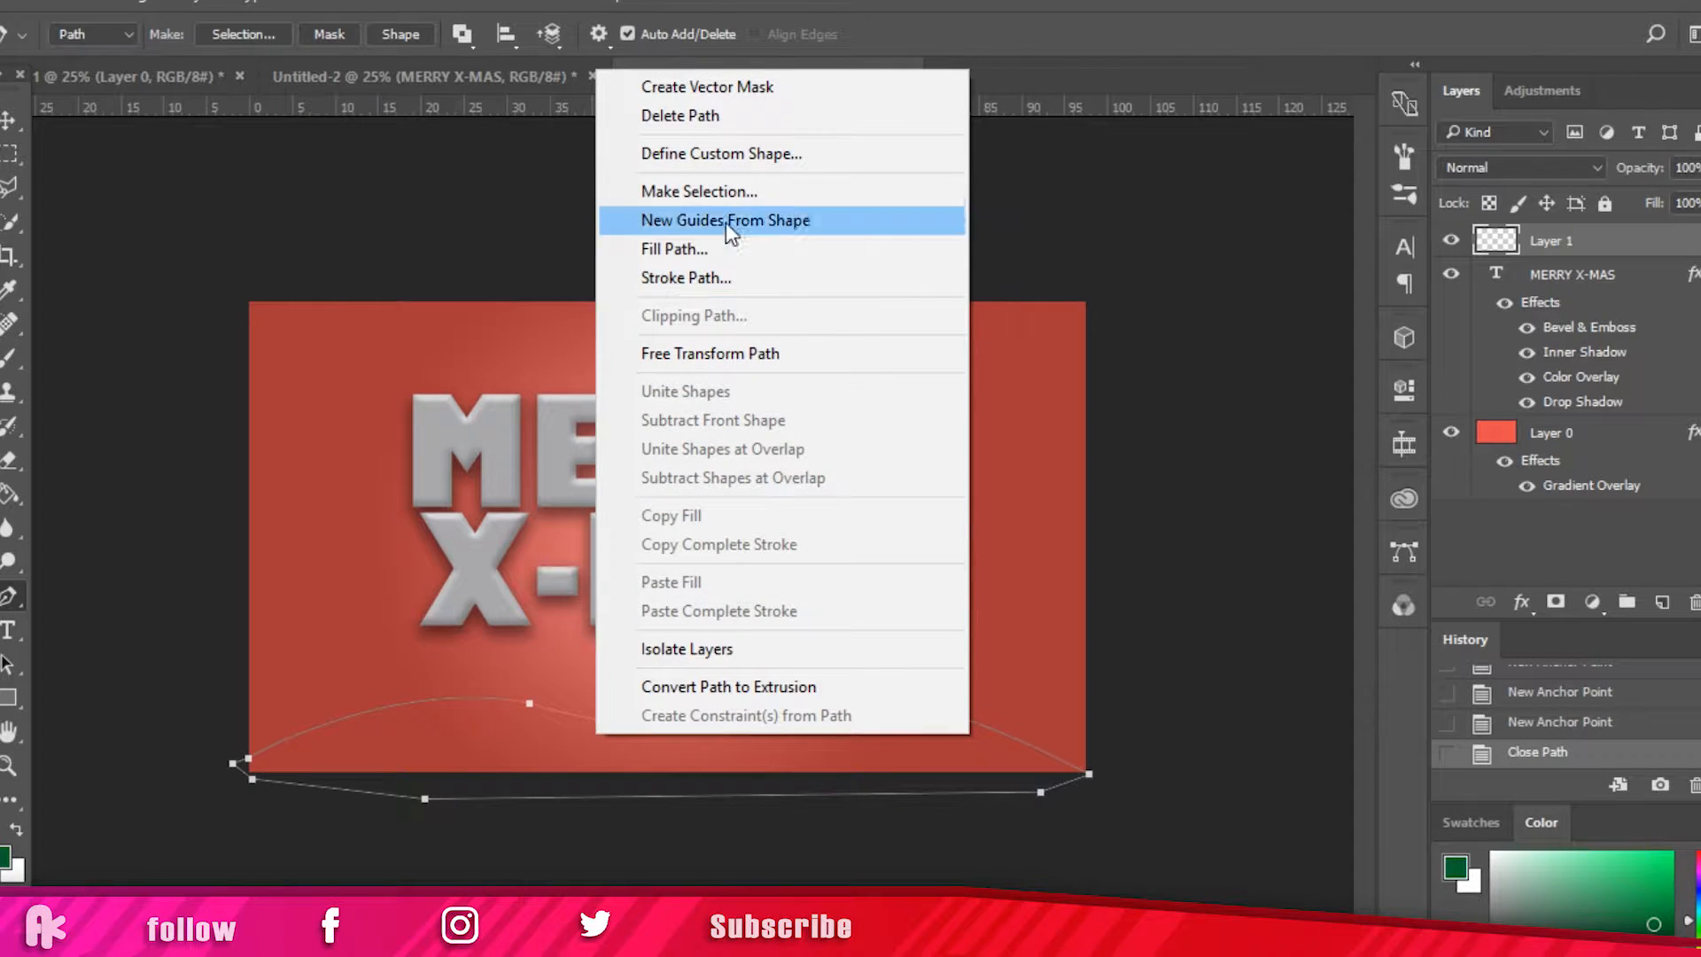
pyautogui.click(705, 200)
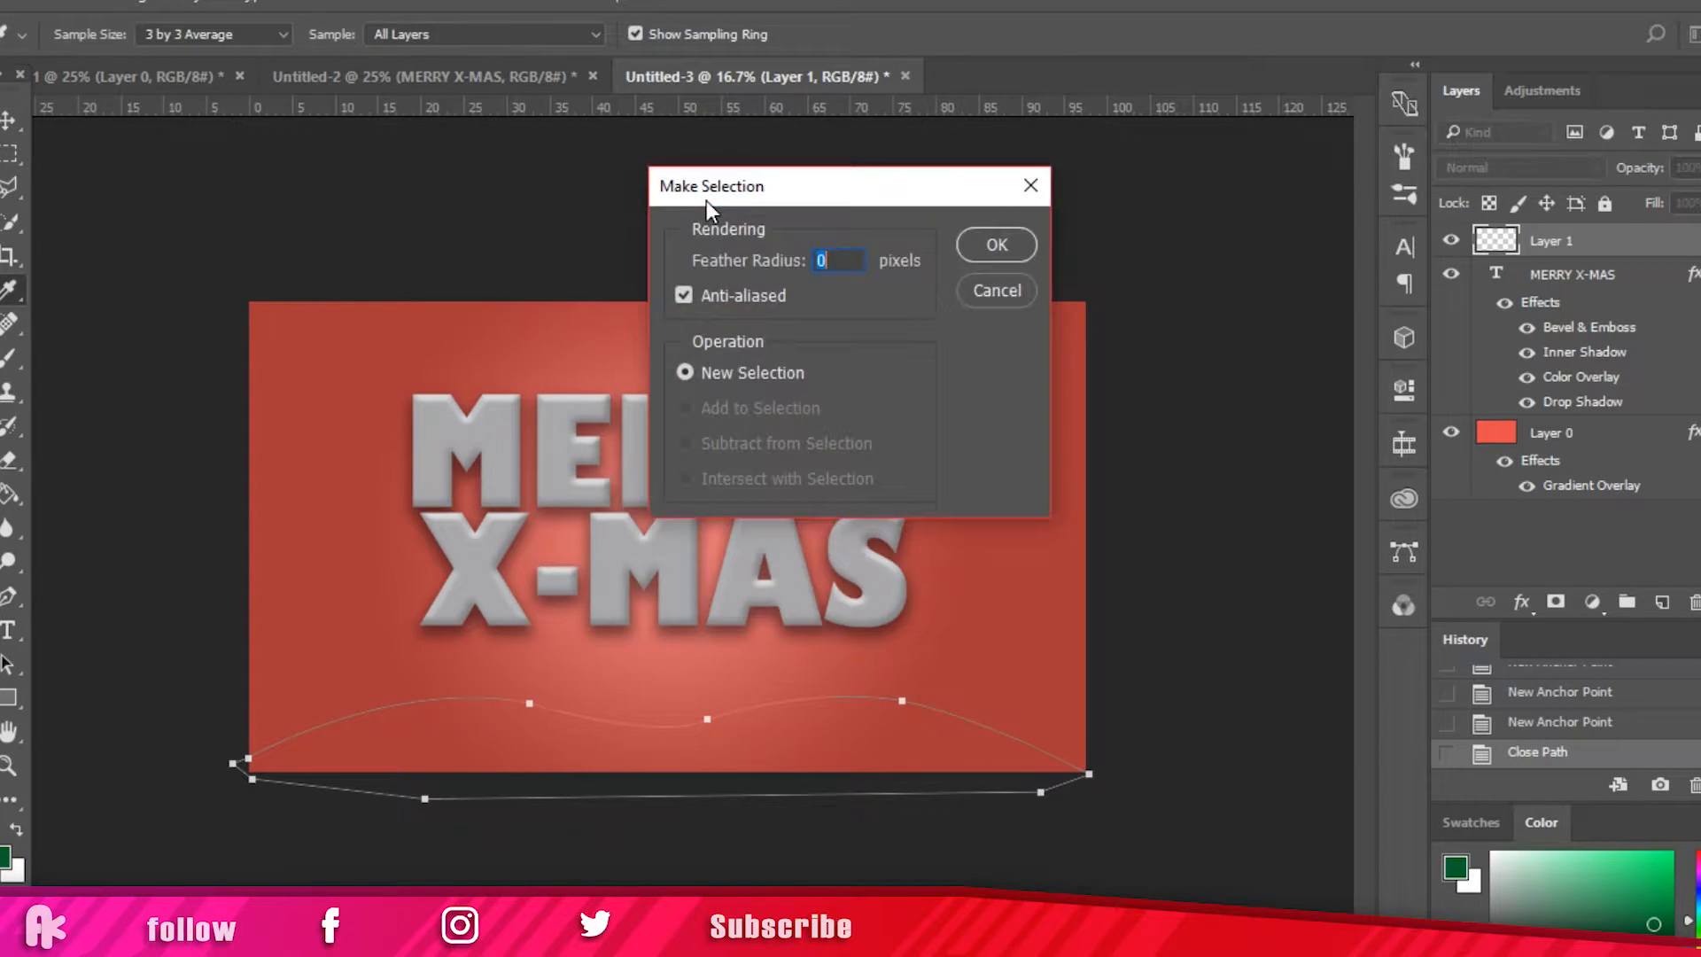
pyautogui.click(994, 245)
pyautogui.hotkey('ctrl', 'z')
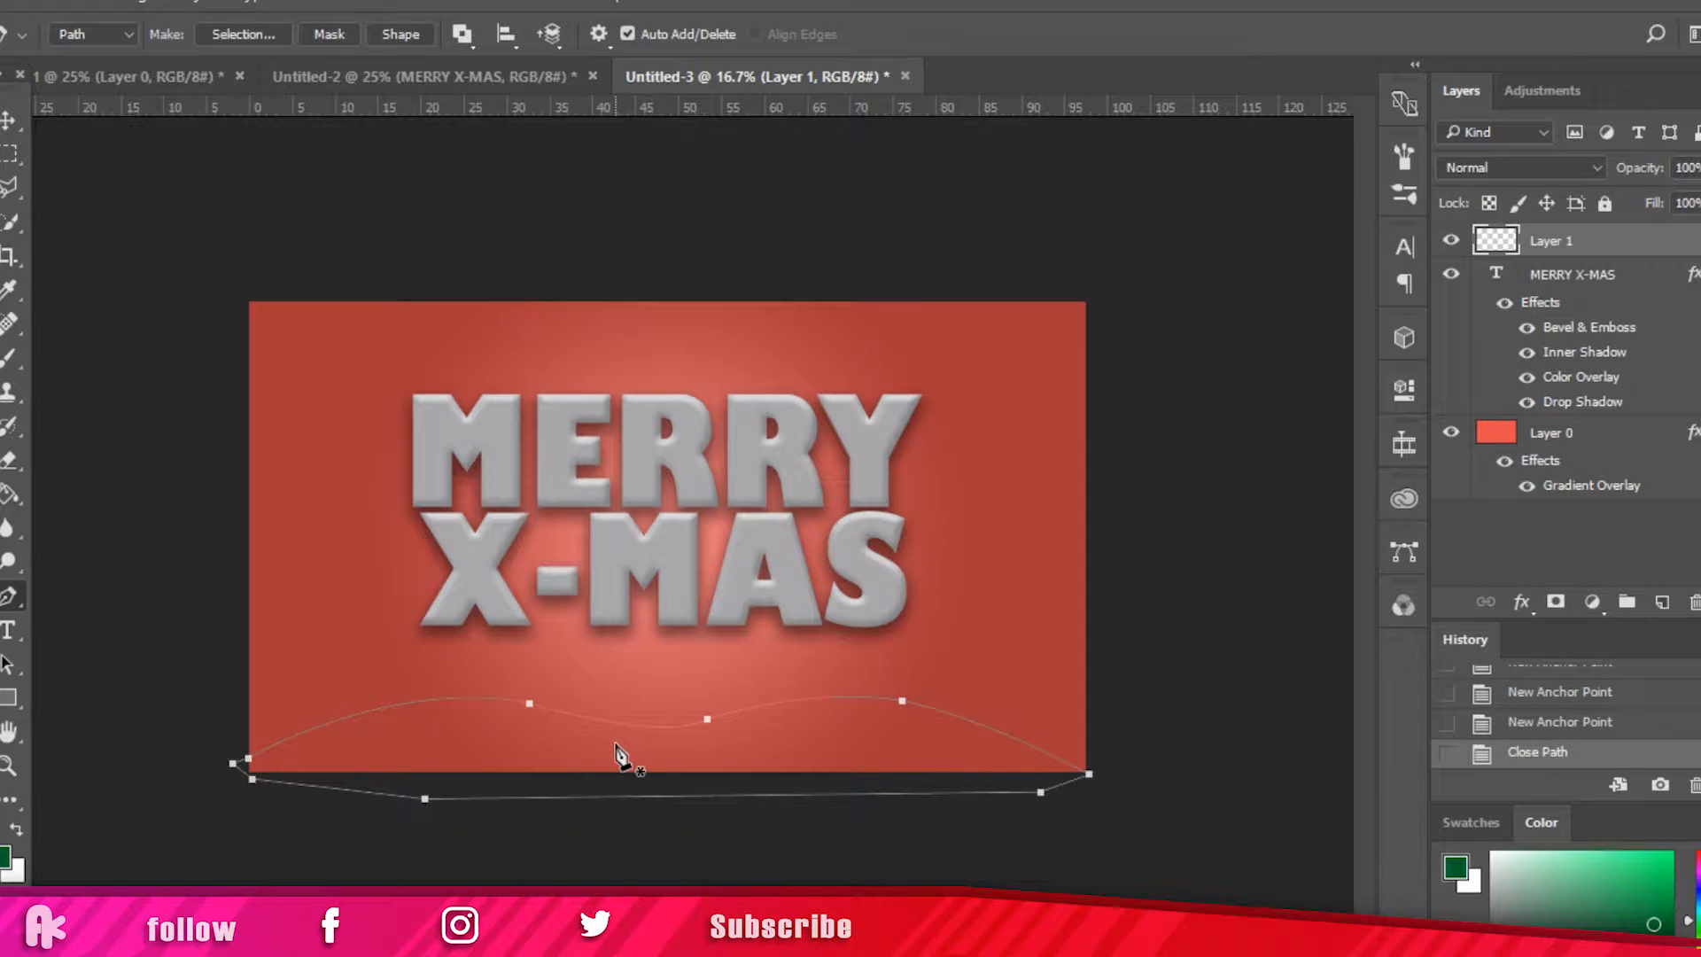
pyautogui.rightClick(616, 747)
pyautogui.click(721, 256)
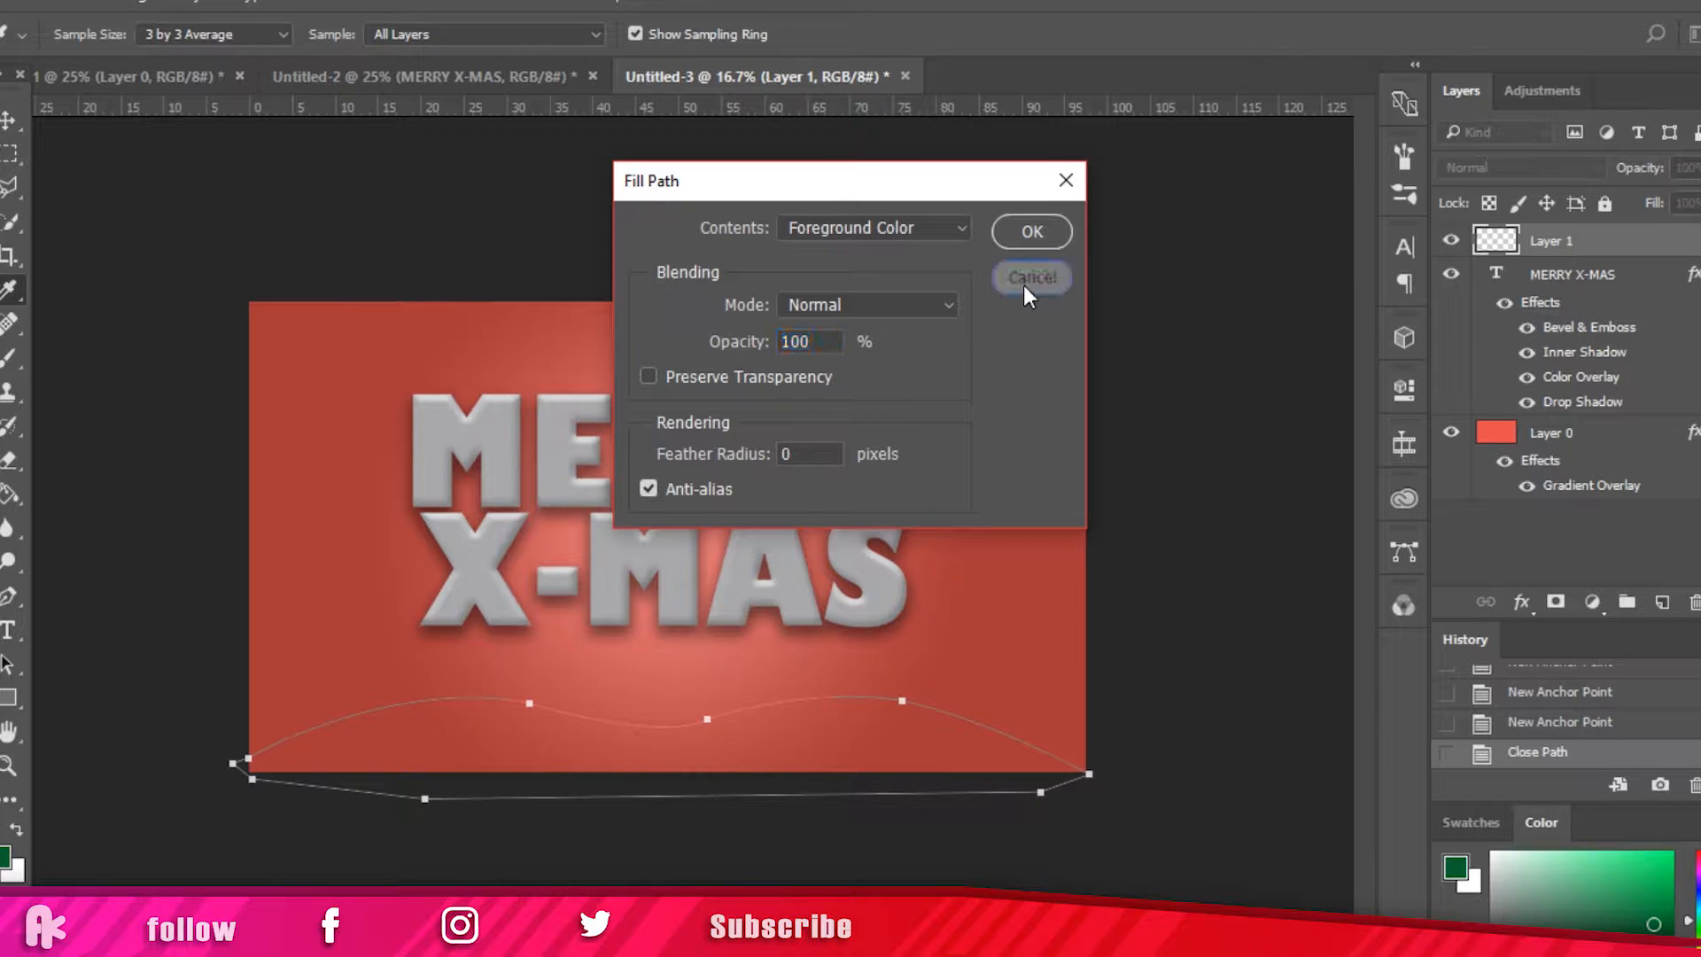
pyautogui.click(1029, 277)
pyautogui.rightClick(561, 776)
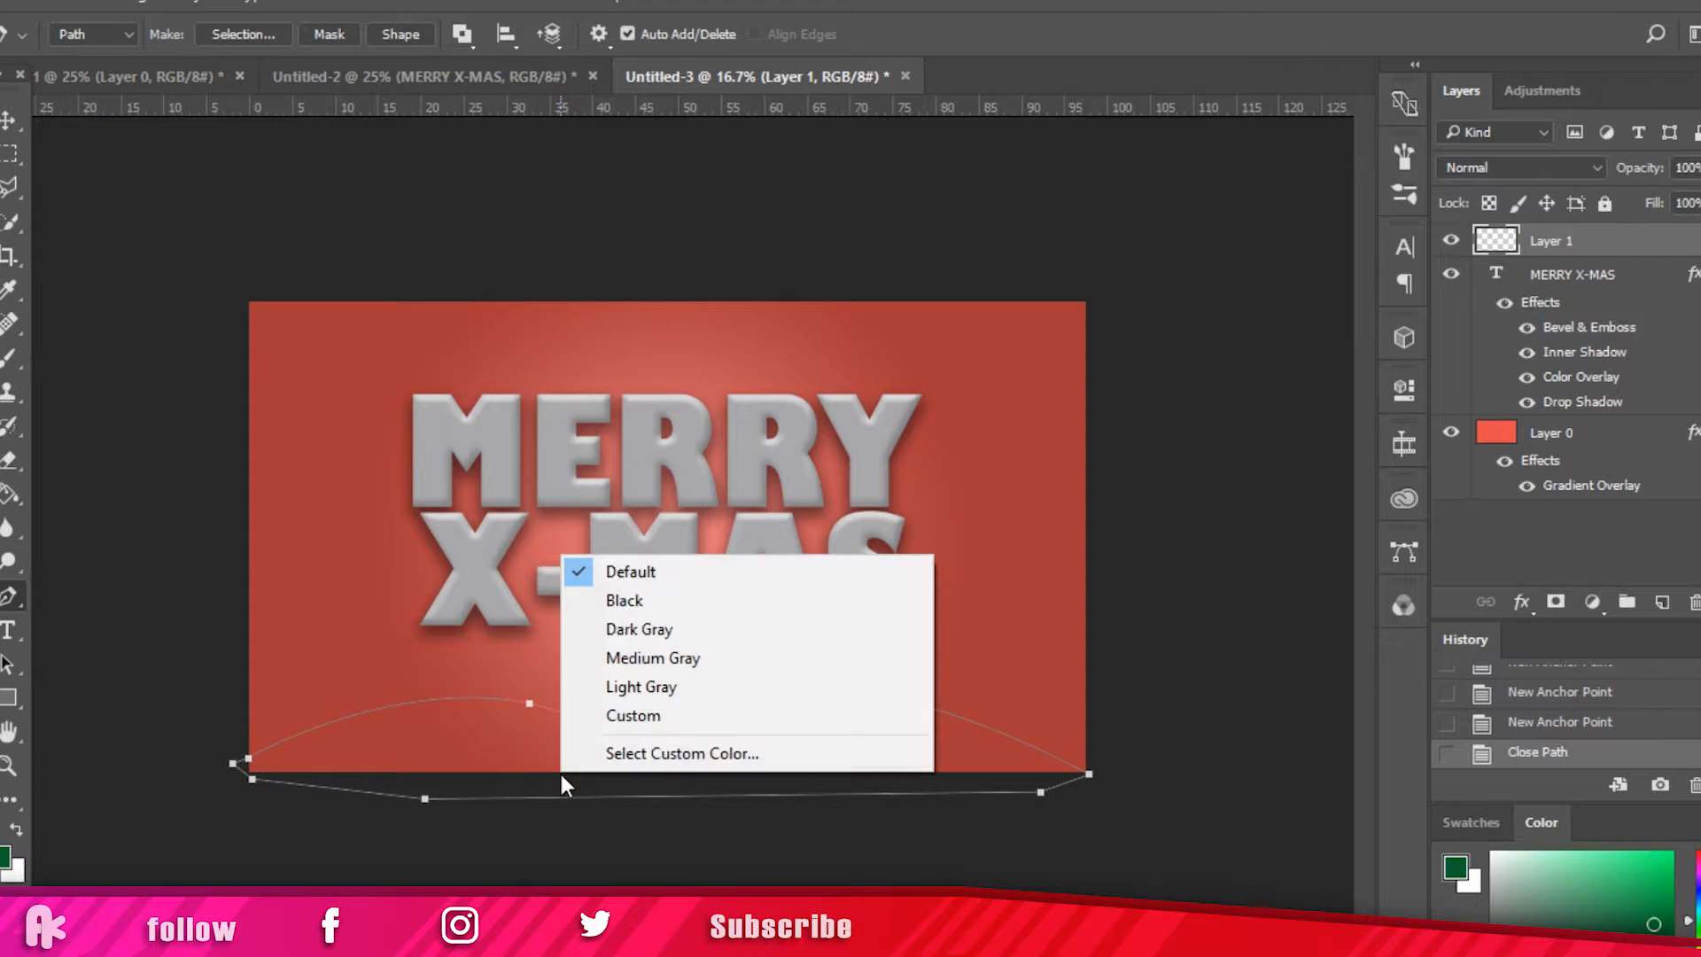
# Step: Convert the closed hill path into a new anti-aliased selection with a 0-pixel feather radius
pyautogui.rightClick(432, 732)
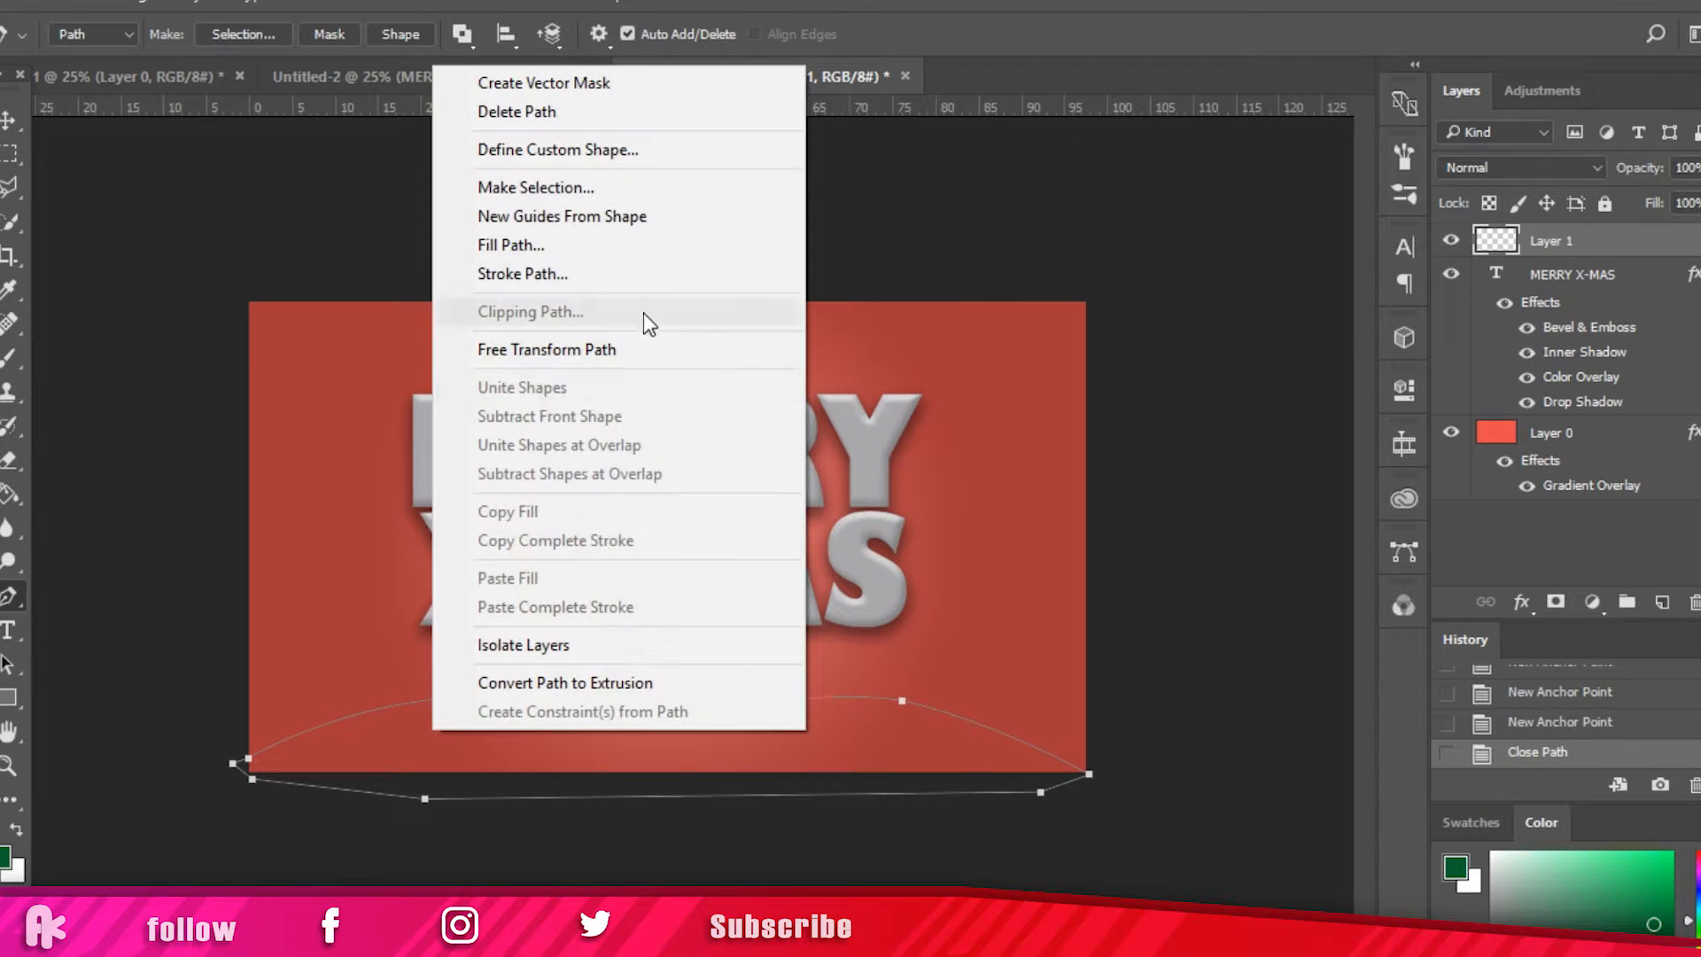
pyautogui.click(534, 192)
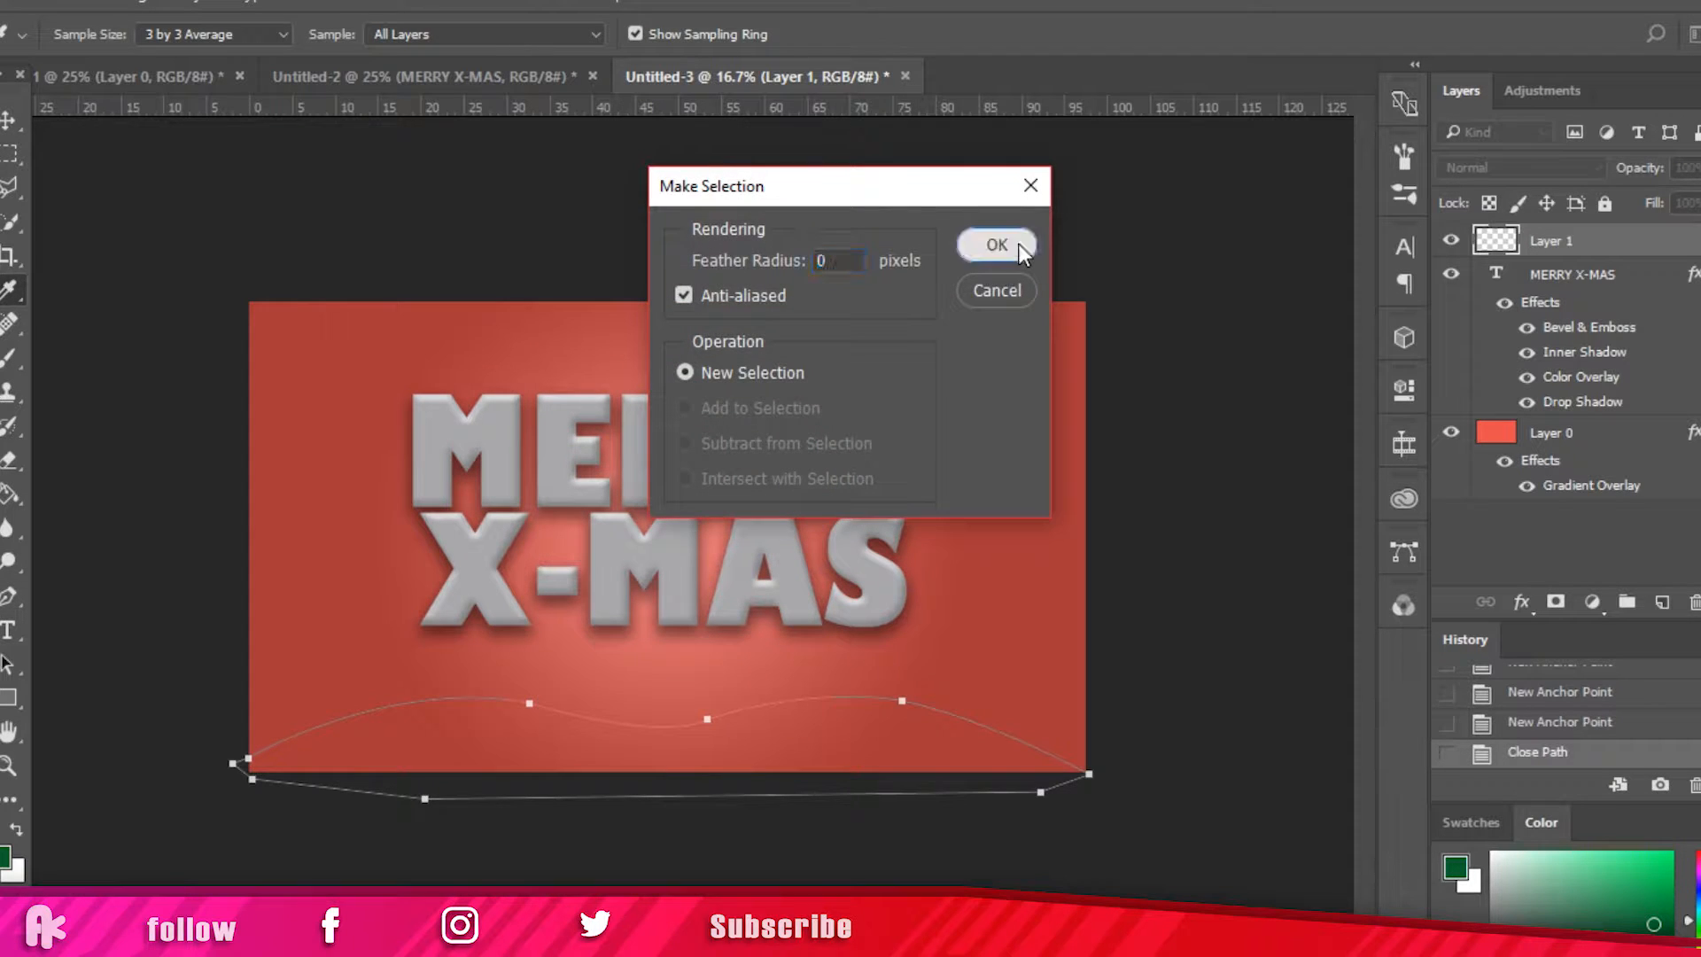
pyautogui.click(1019, 243)
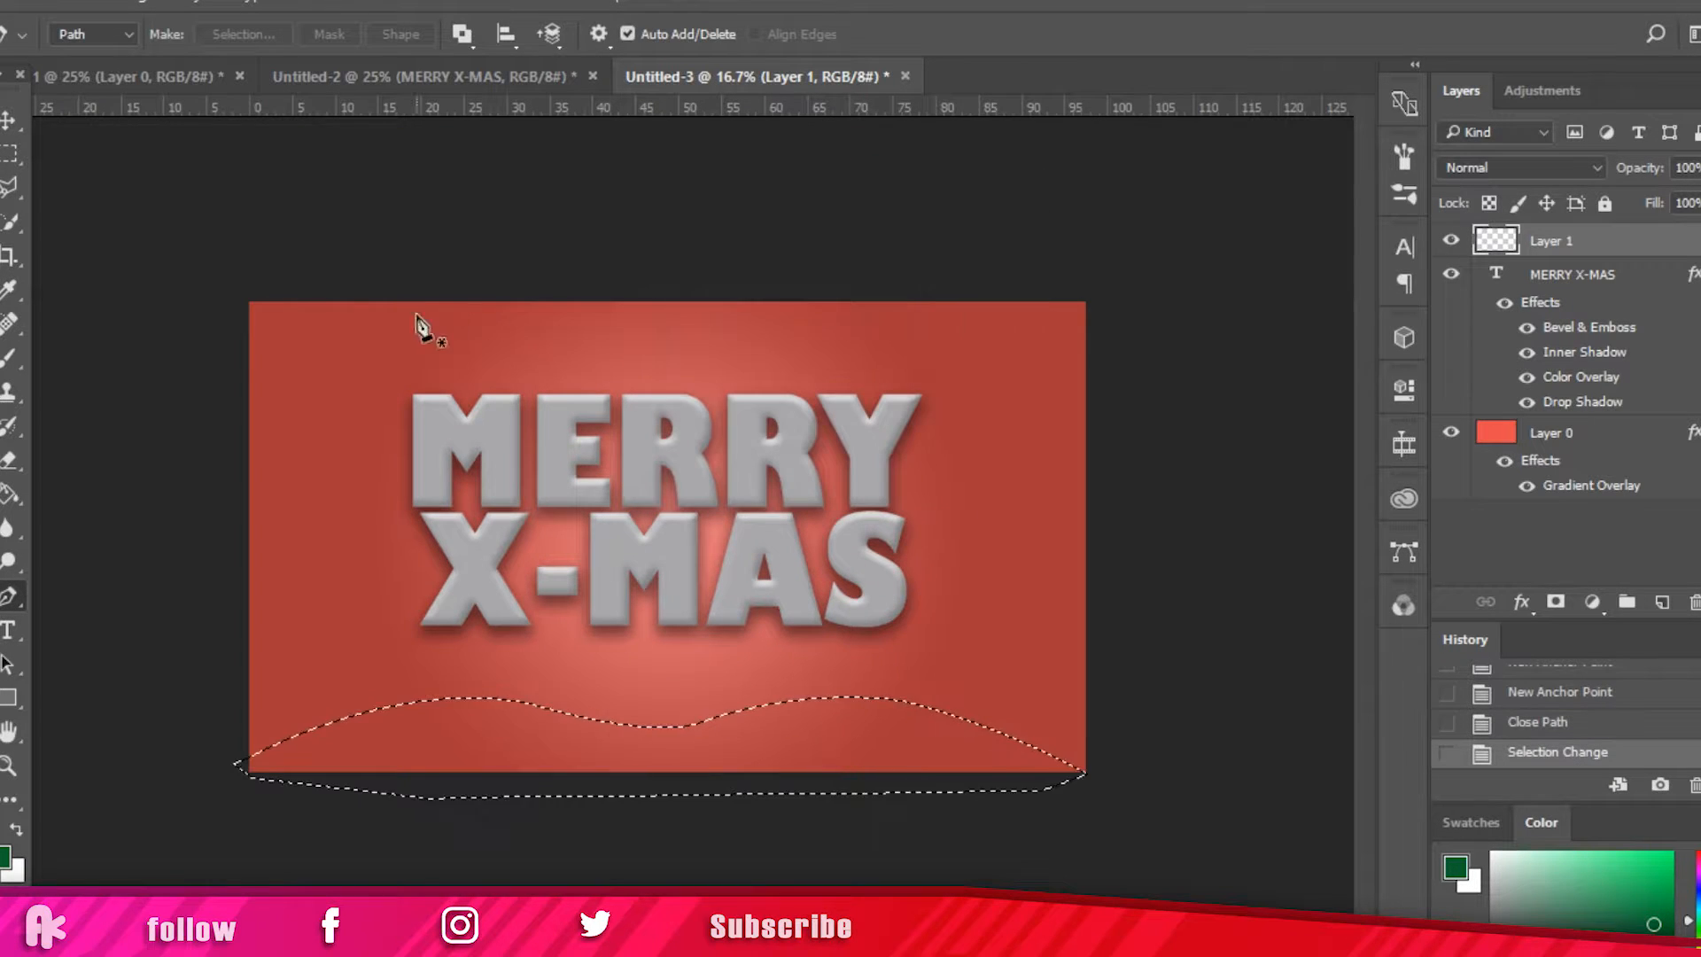
# Step: Fill the hill selection on Layer 1 with a bluish grey using the Paint Bucket and deselect it
pyautogui.click(8, 496)
pyautogui.click(1501, 877)
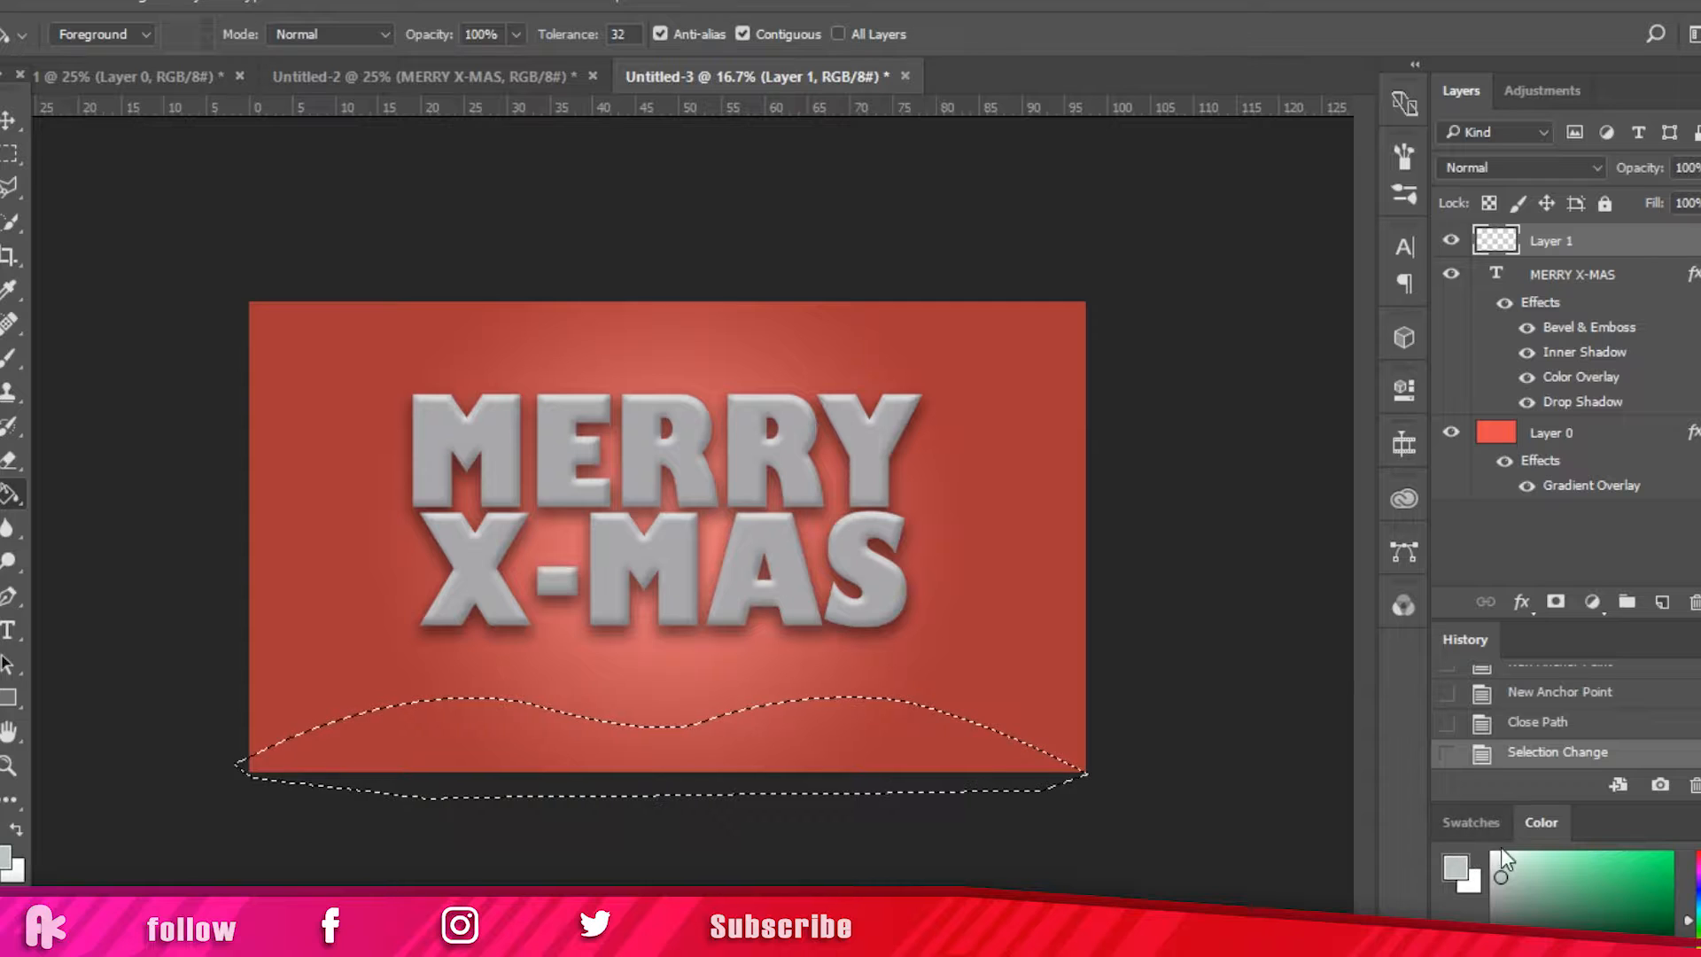
pyautogui.moveTo(1504, 856); pyautogui.dragTo(1473, 846)
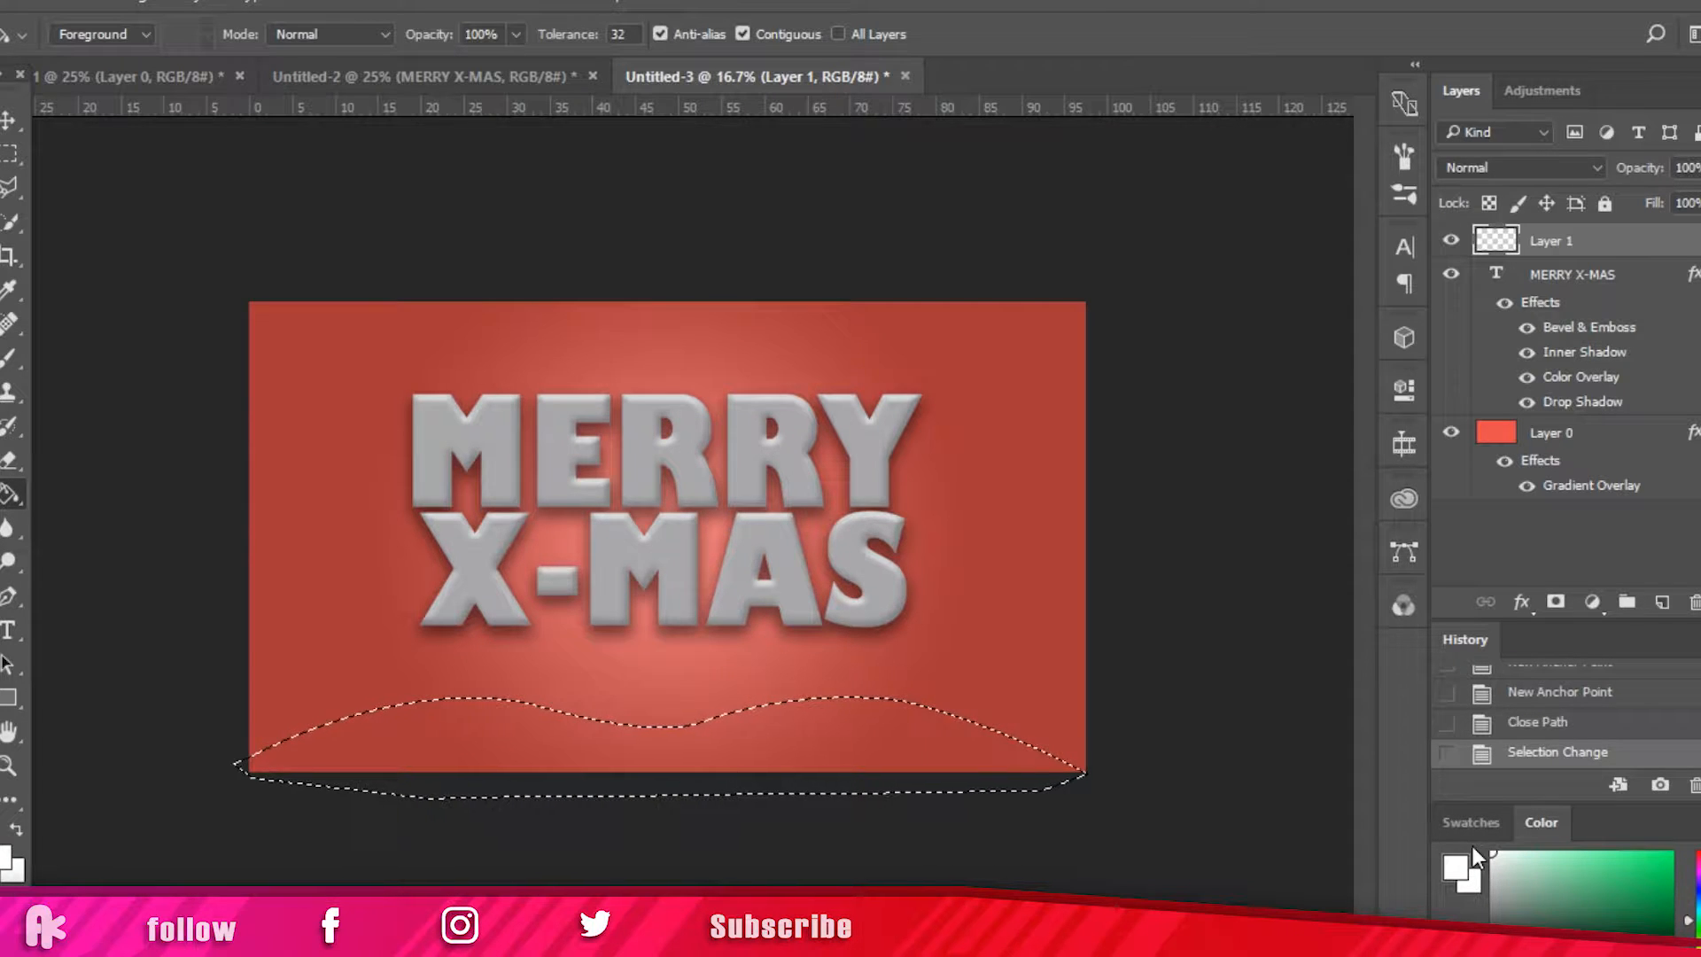
pyautogui.click(1698, 885)
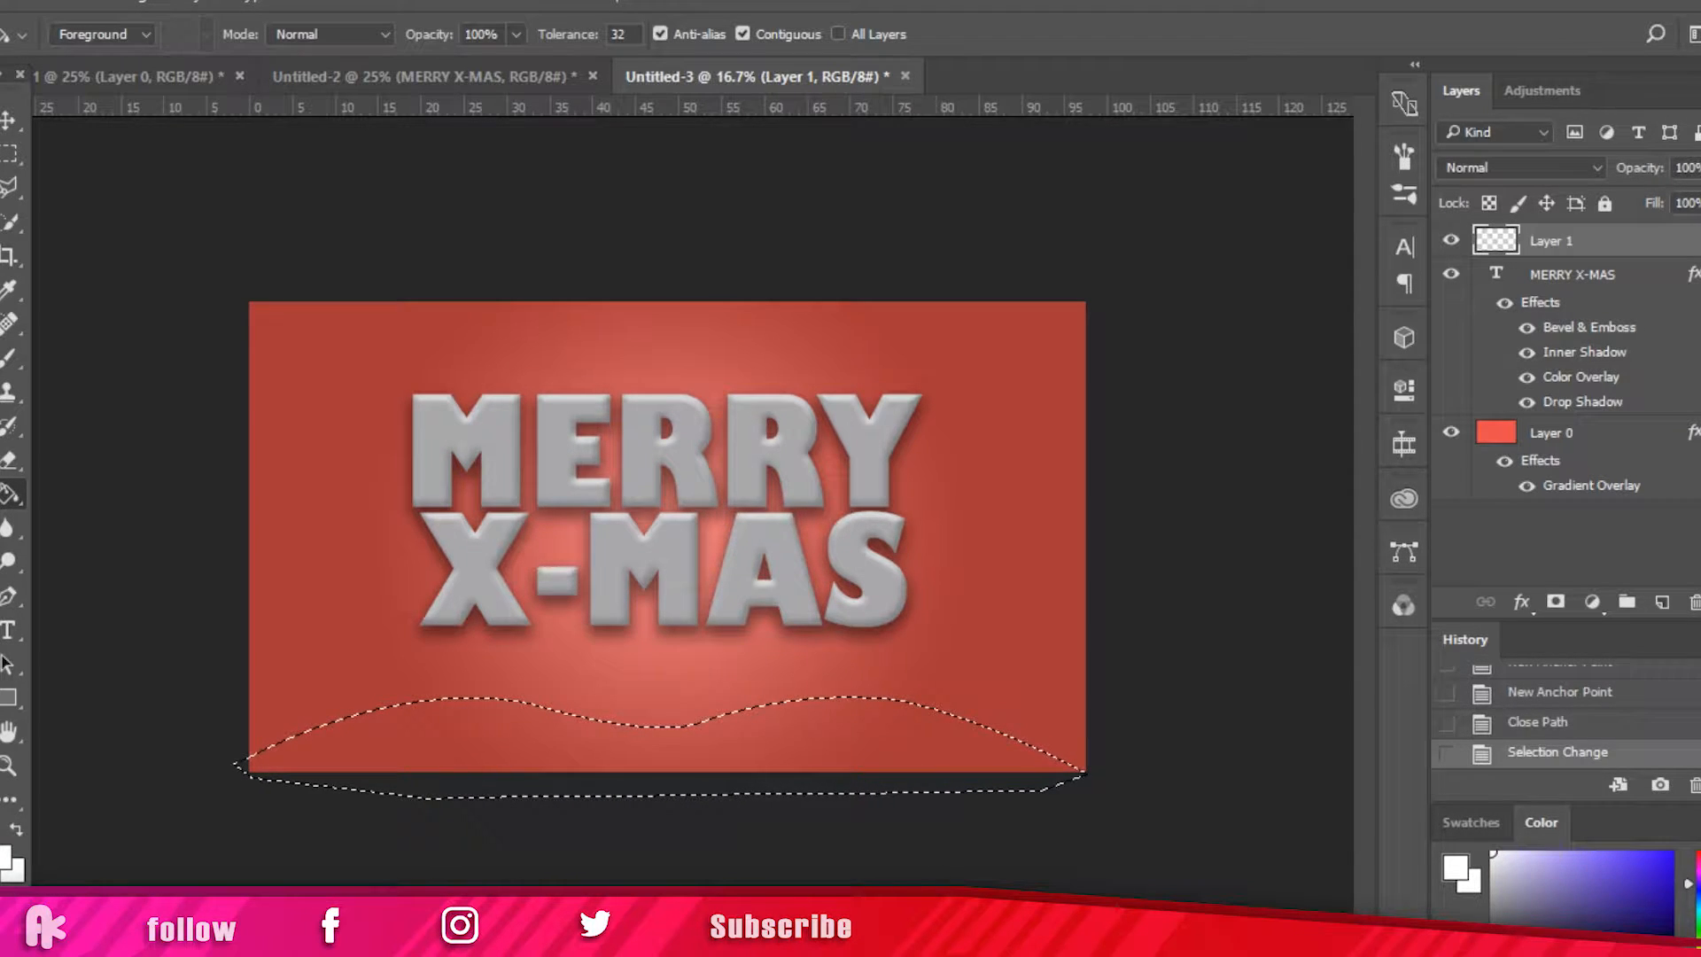
pyautogui.click(1497, 890)
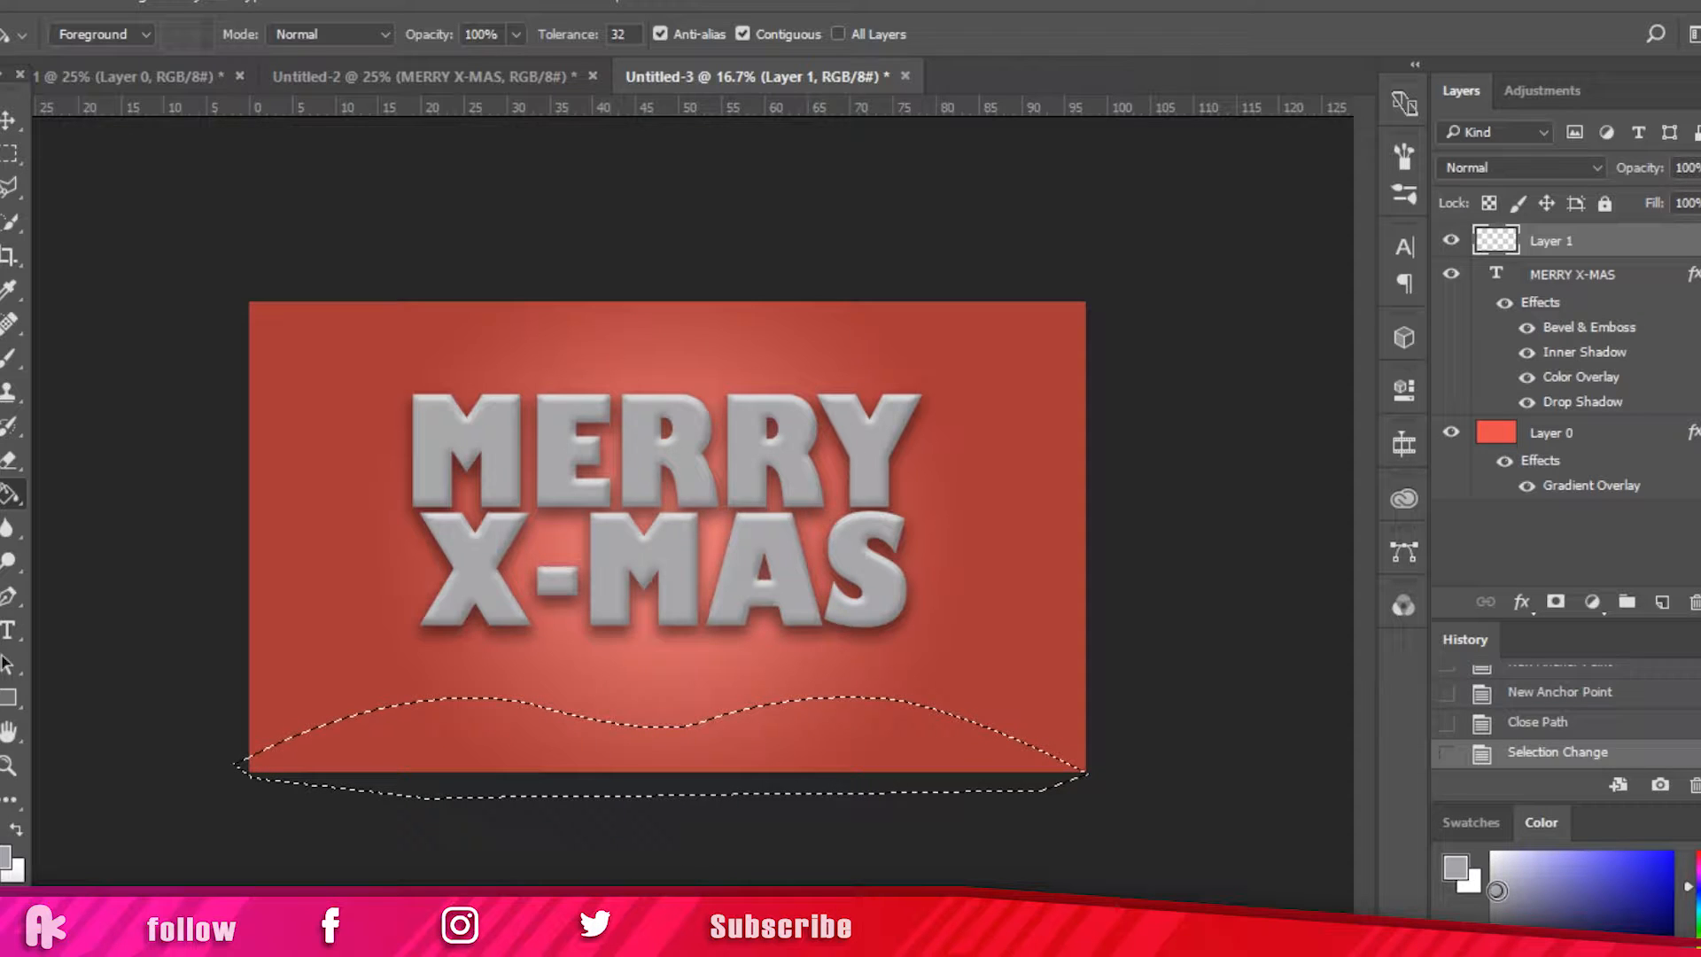
pyautogui.click(808, 759)
pyautogui.hotkey('ctrl', 'd')
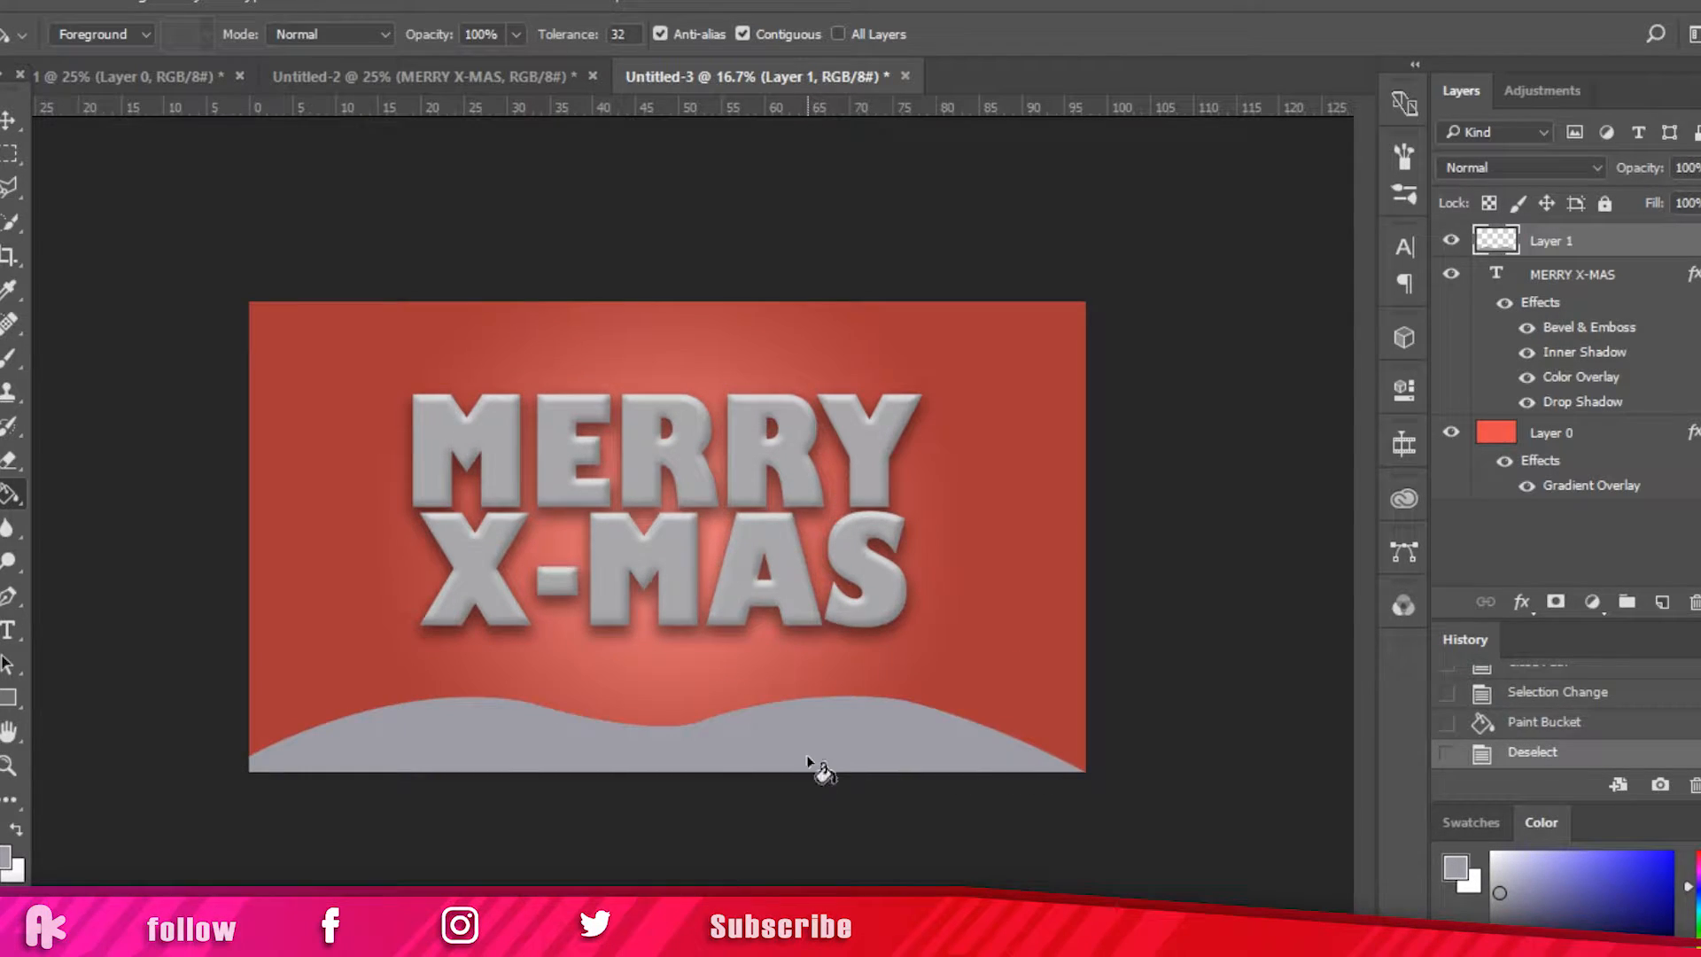
# Step: Add a Bevel & Emboss effect to the hill layer with its shading angle at -114° and altitude at 37°
pyautogui.doubleClick(1677, 239)
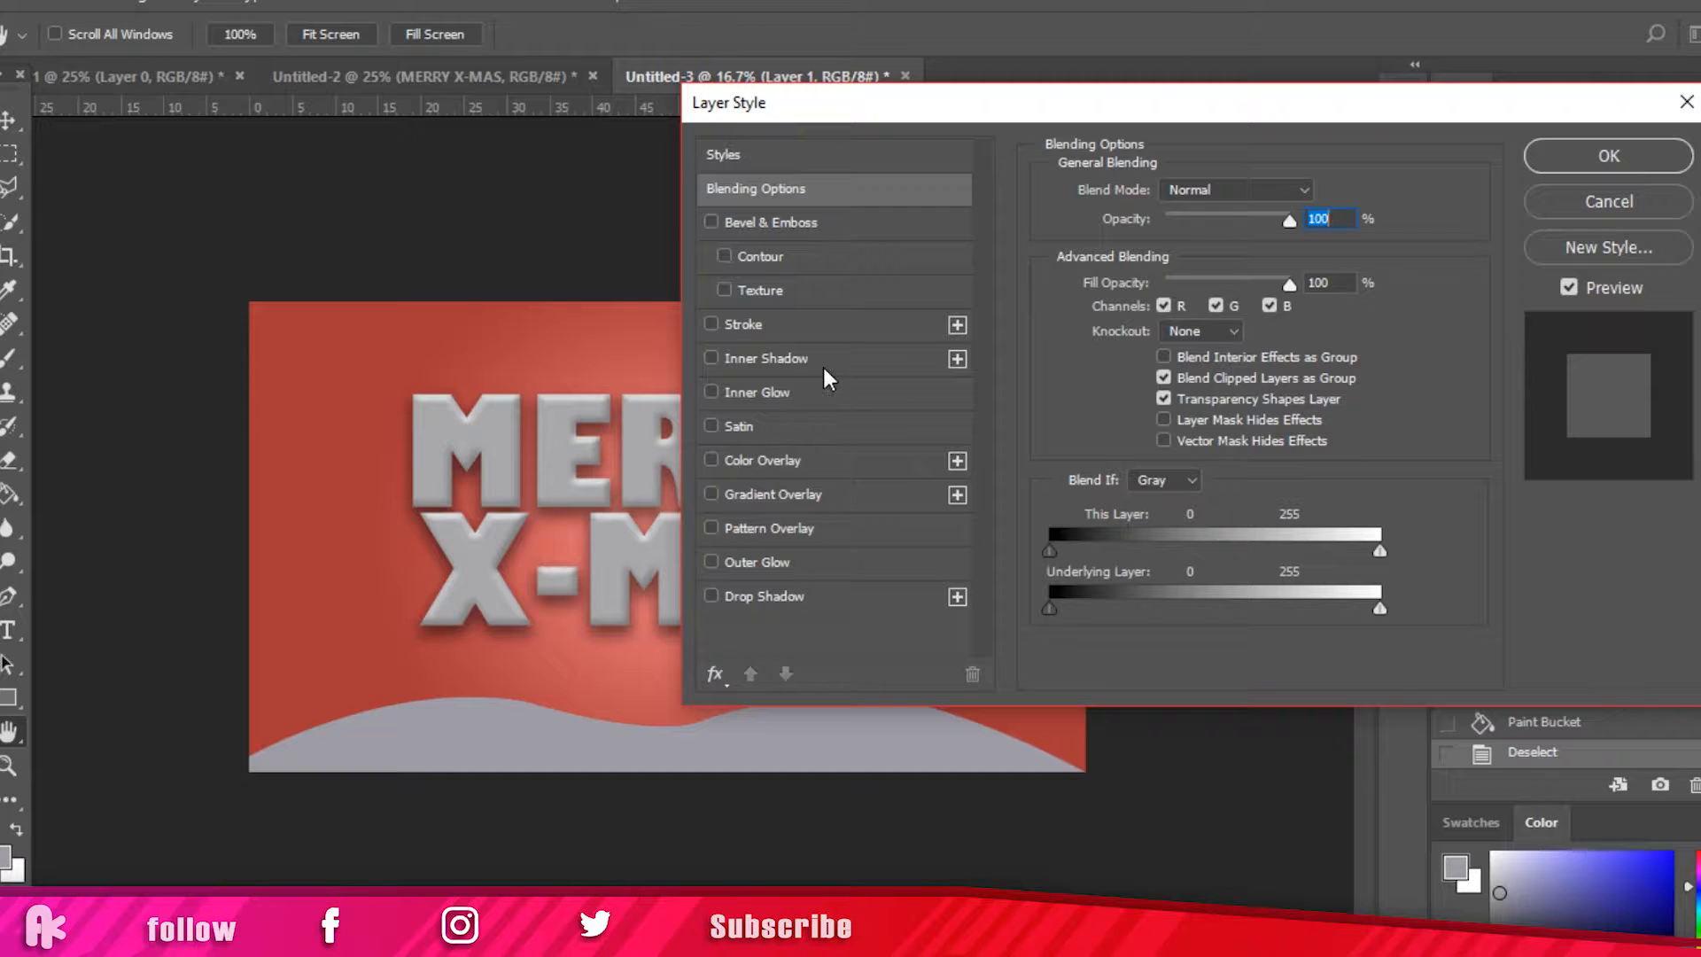
pyautogui.click(780, 232)
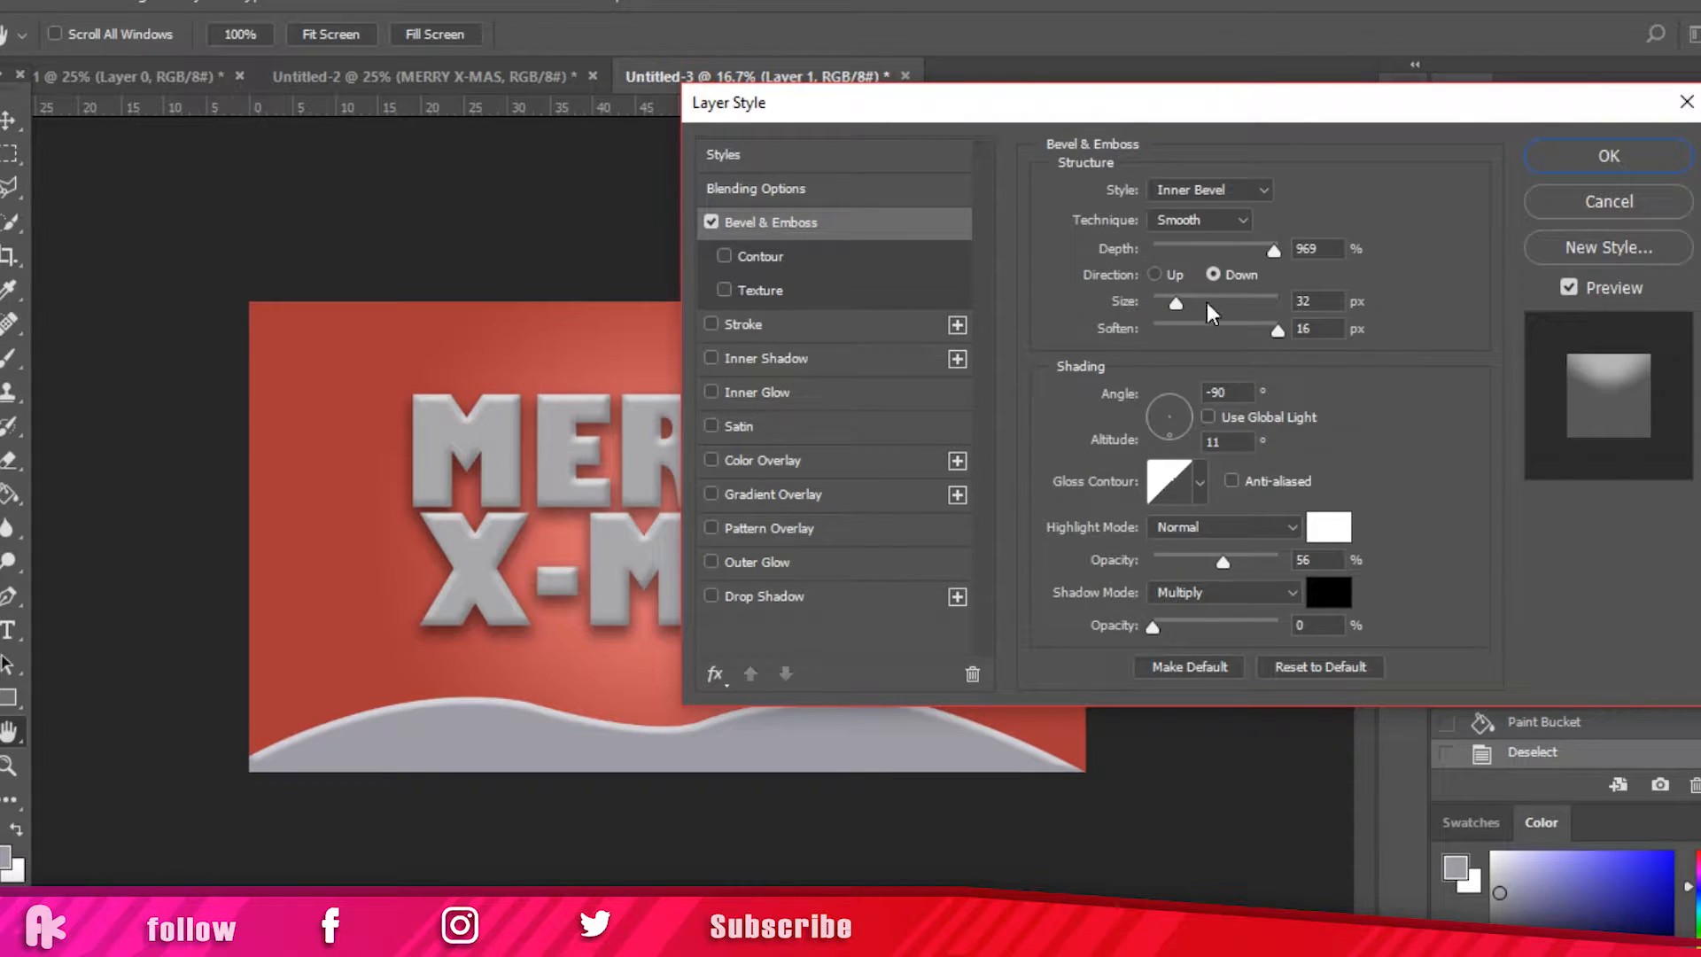
pyautogui.click(1157, 417)
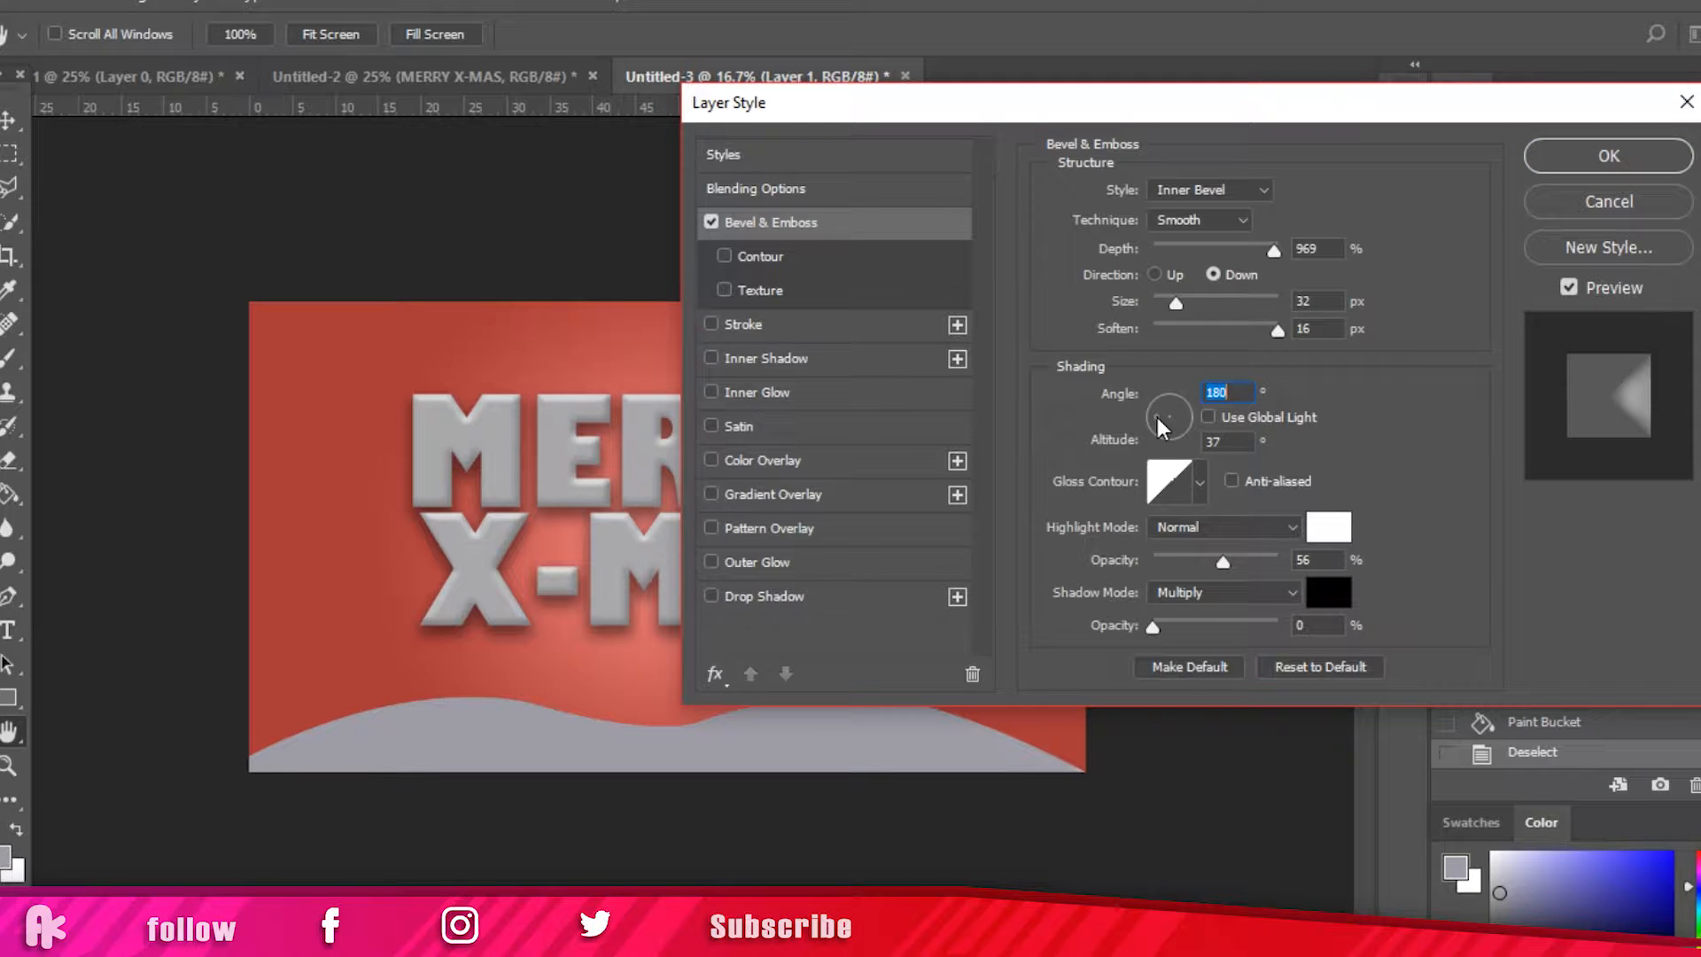
pyautogui.moveTo(1161, 415); pyautogui.dragTo(1166, 429)
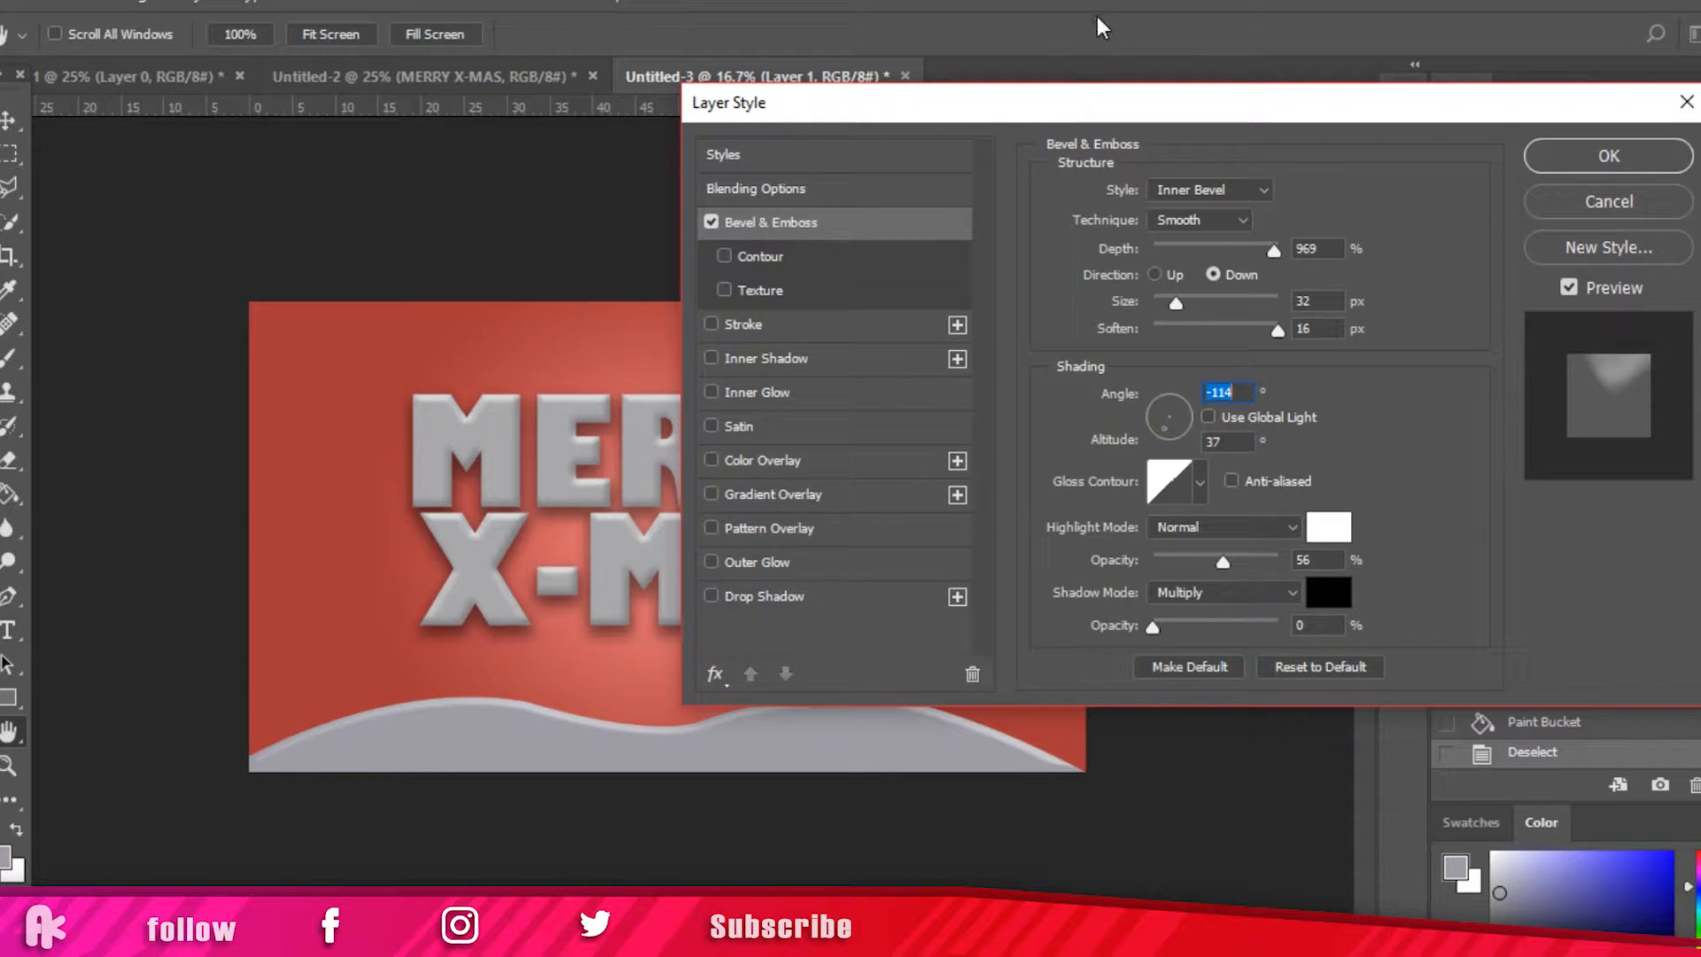
# Step: Set the hill's bevel to 1000% depth, 68 px size and 42% highlight opacity, fine-tune its light direction and apply the style
pyautogui.moveTo(1104, 98); pyautogui.dragTo(1100, 37)
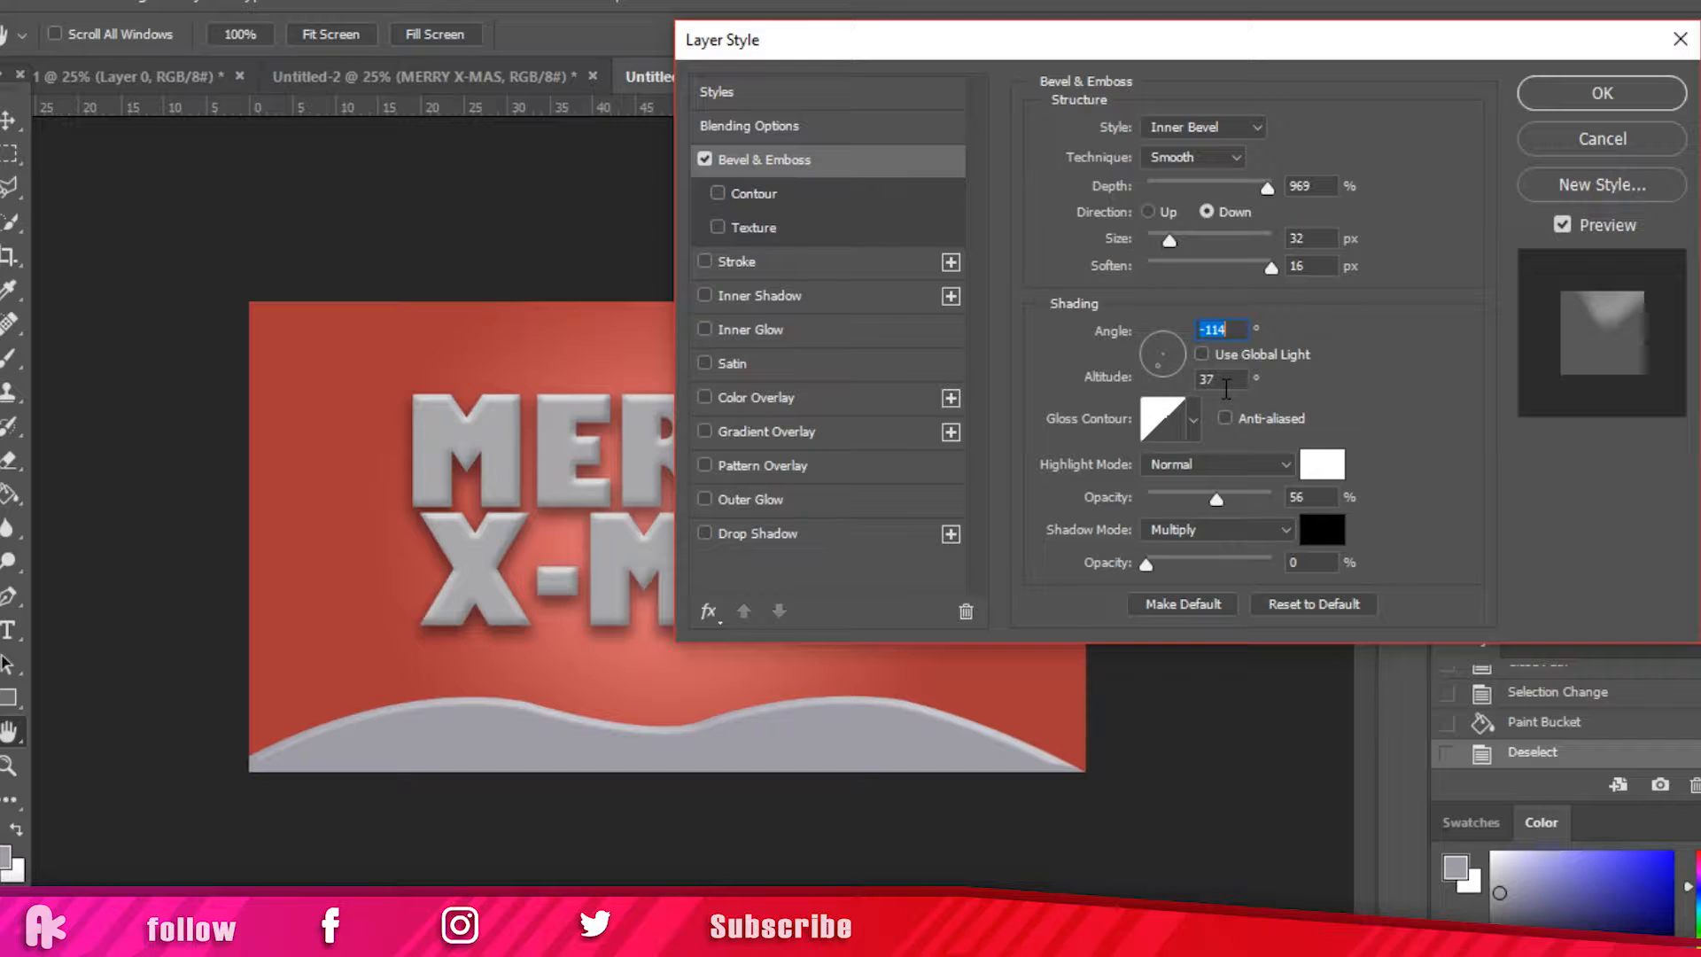
pyautogui.moveTo(1226, 190); pyautogui.dragTo(1207, 192)
pyautogui.moveTo(1214, 497); pyautogui.dragTo(1199, 497)
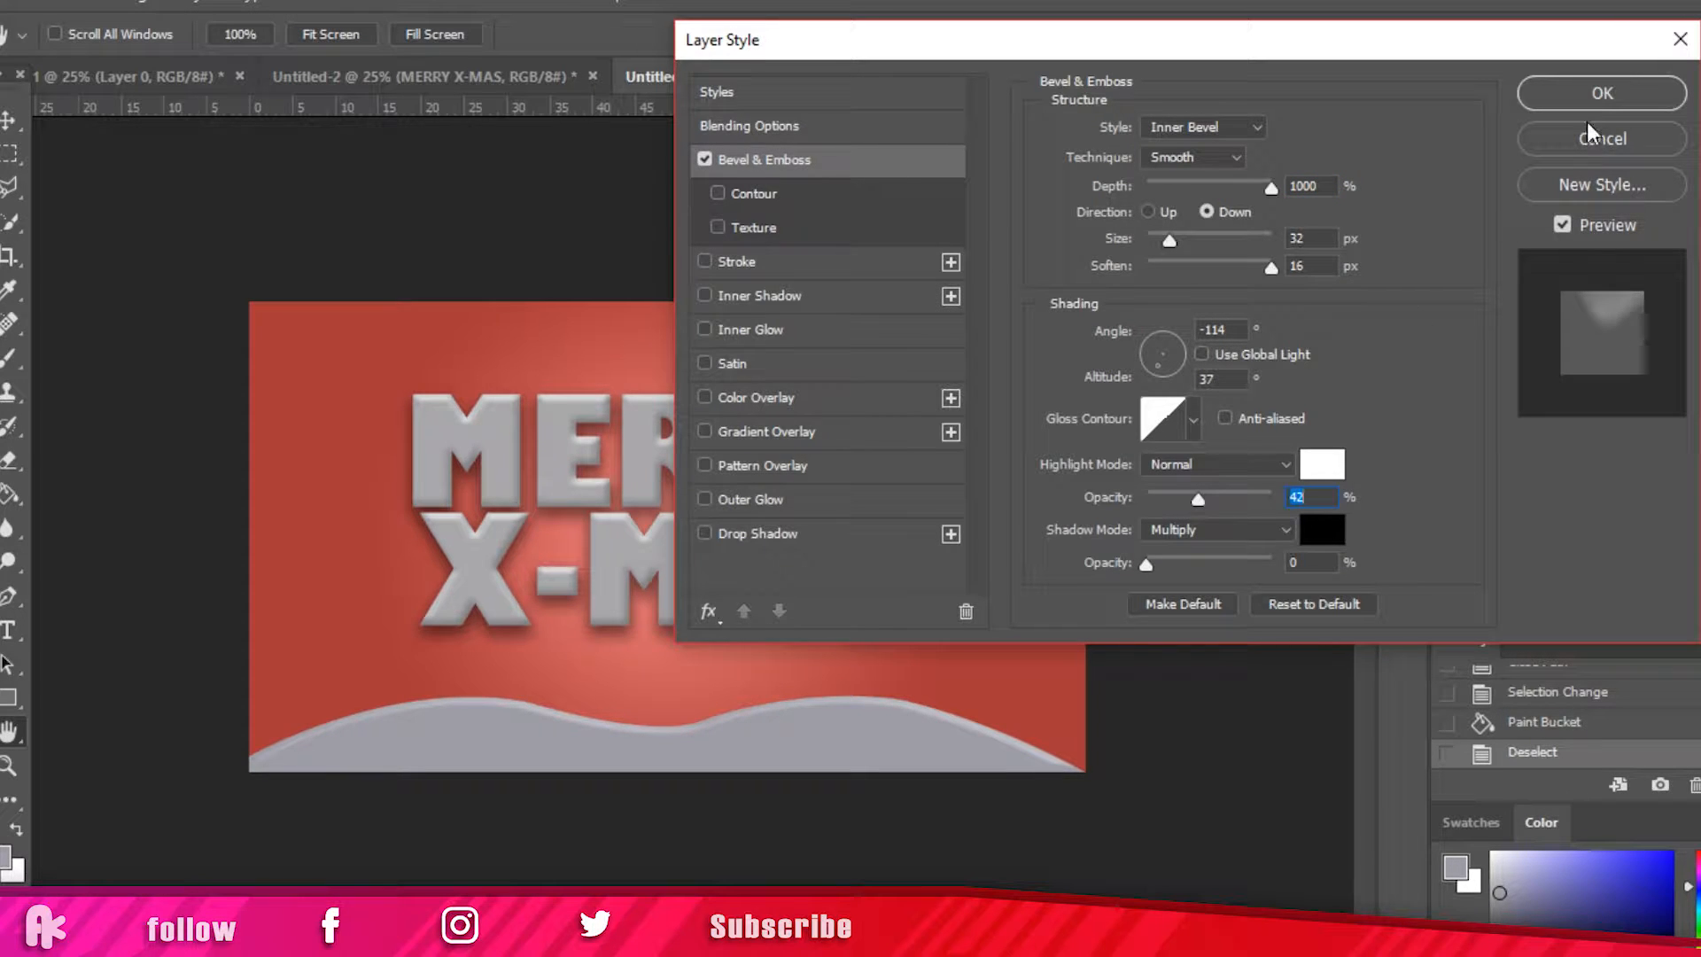
pyautogui.moveTo(1181, 239); pyautogui.dragTo(1187, 236)
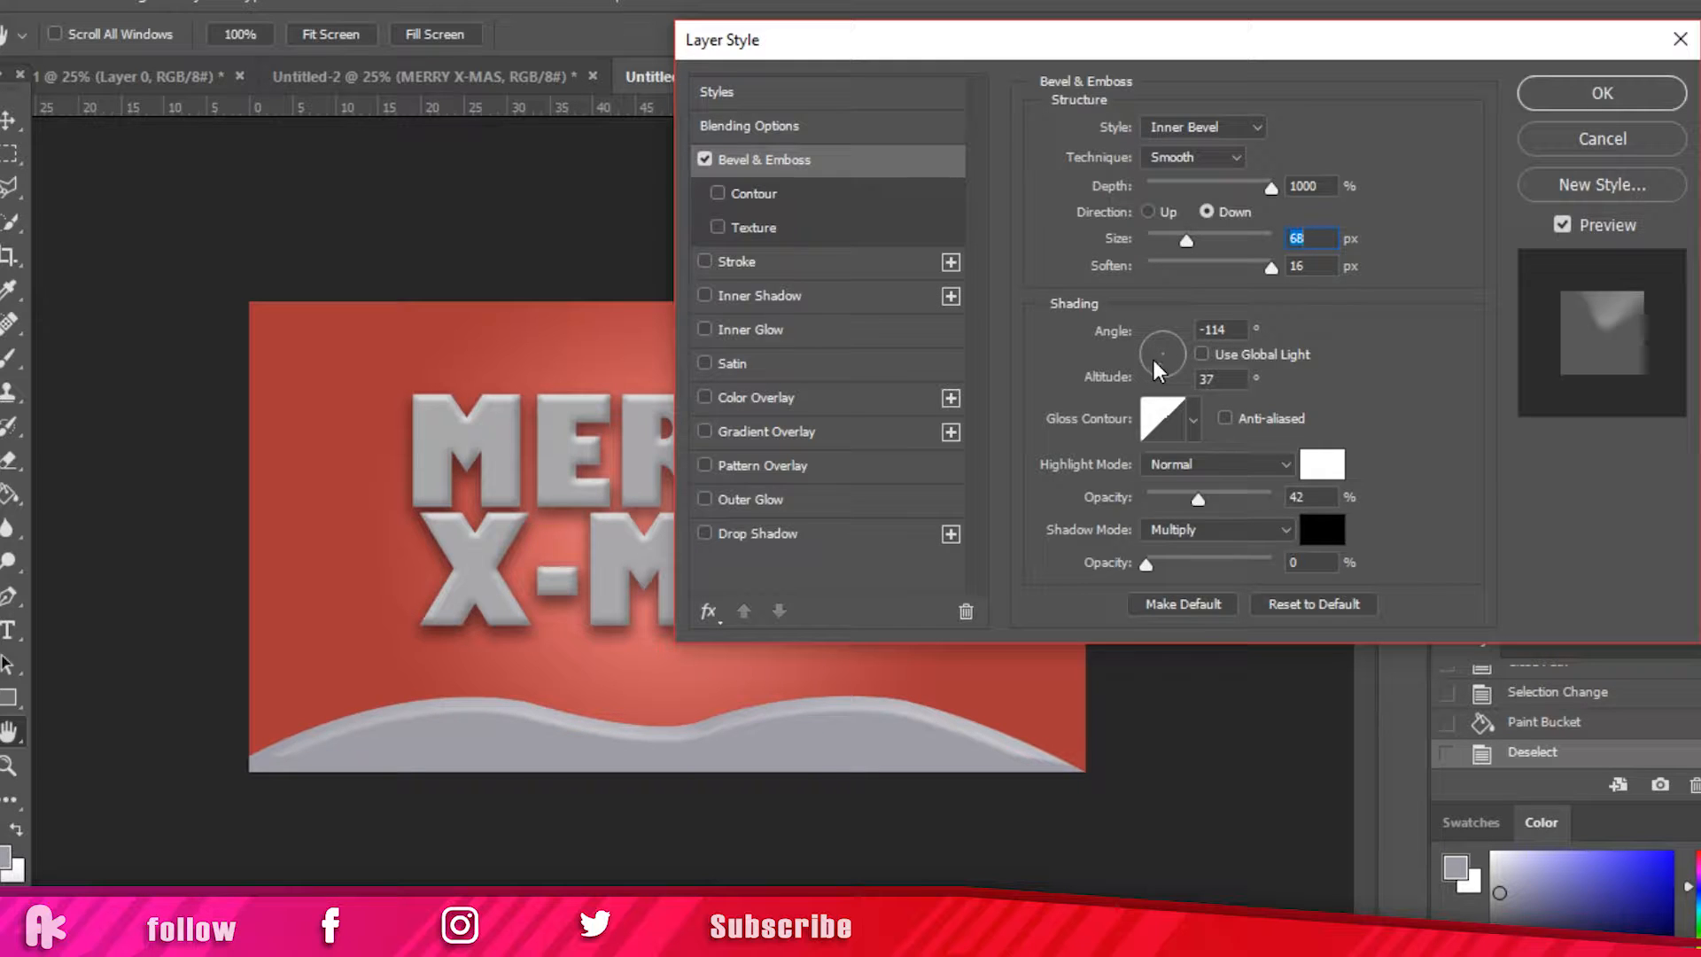
pyautogui.moveTo(1154, 360)
pyautogui.mouseDown()
pyautogui.moveTo(1172, 378)
pyautogui.moveTo(1173, 359)
pyautogui.moveTo(1152, 370)
pyautogui.mouseUp()
pyautogui.press('Return')
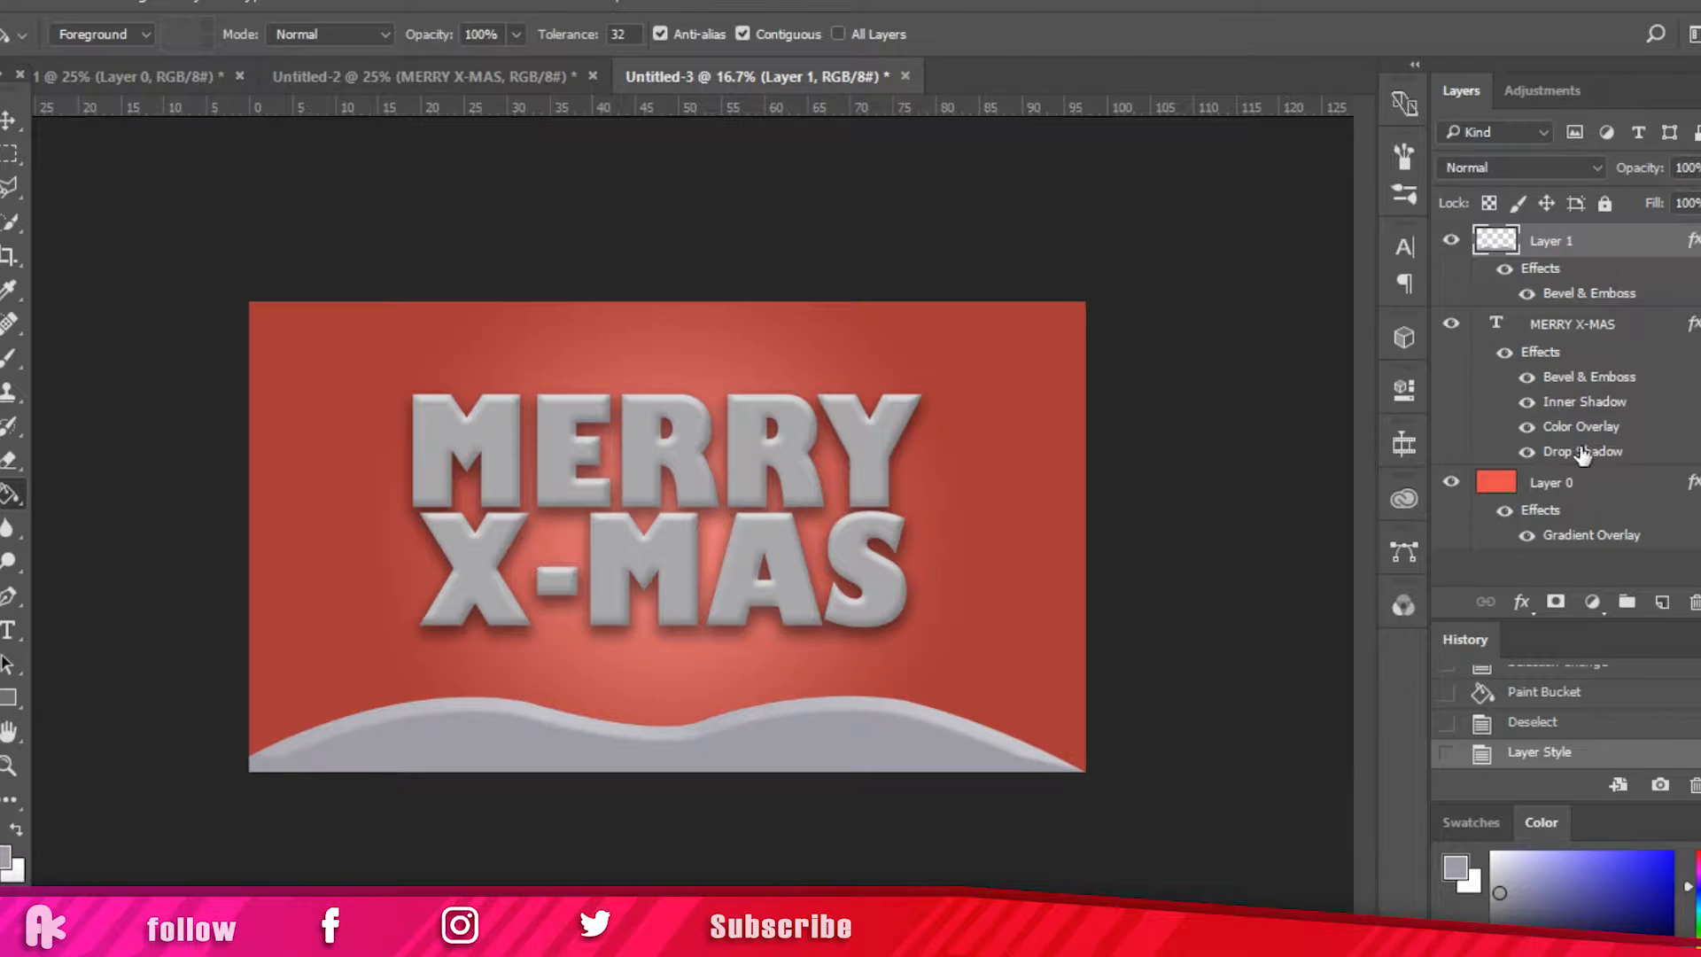
# Step: Rename the hill layer as Snow 1 and add a new layer above it
pyautogui.doubleClick(1558, 241)
pyautogui.press('BackSpace')
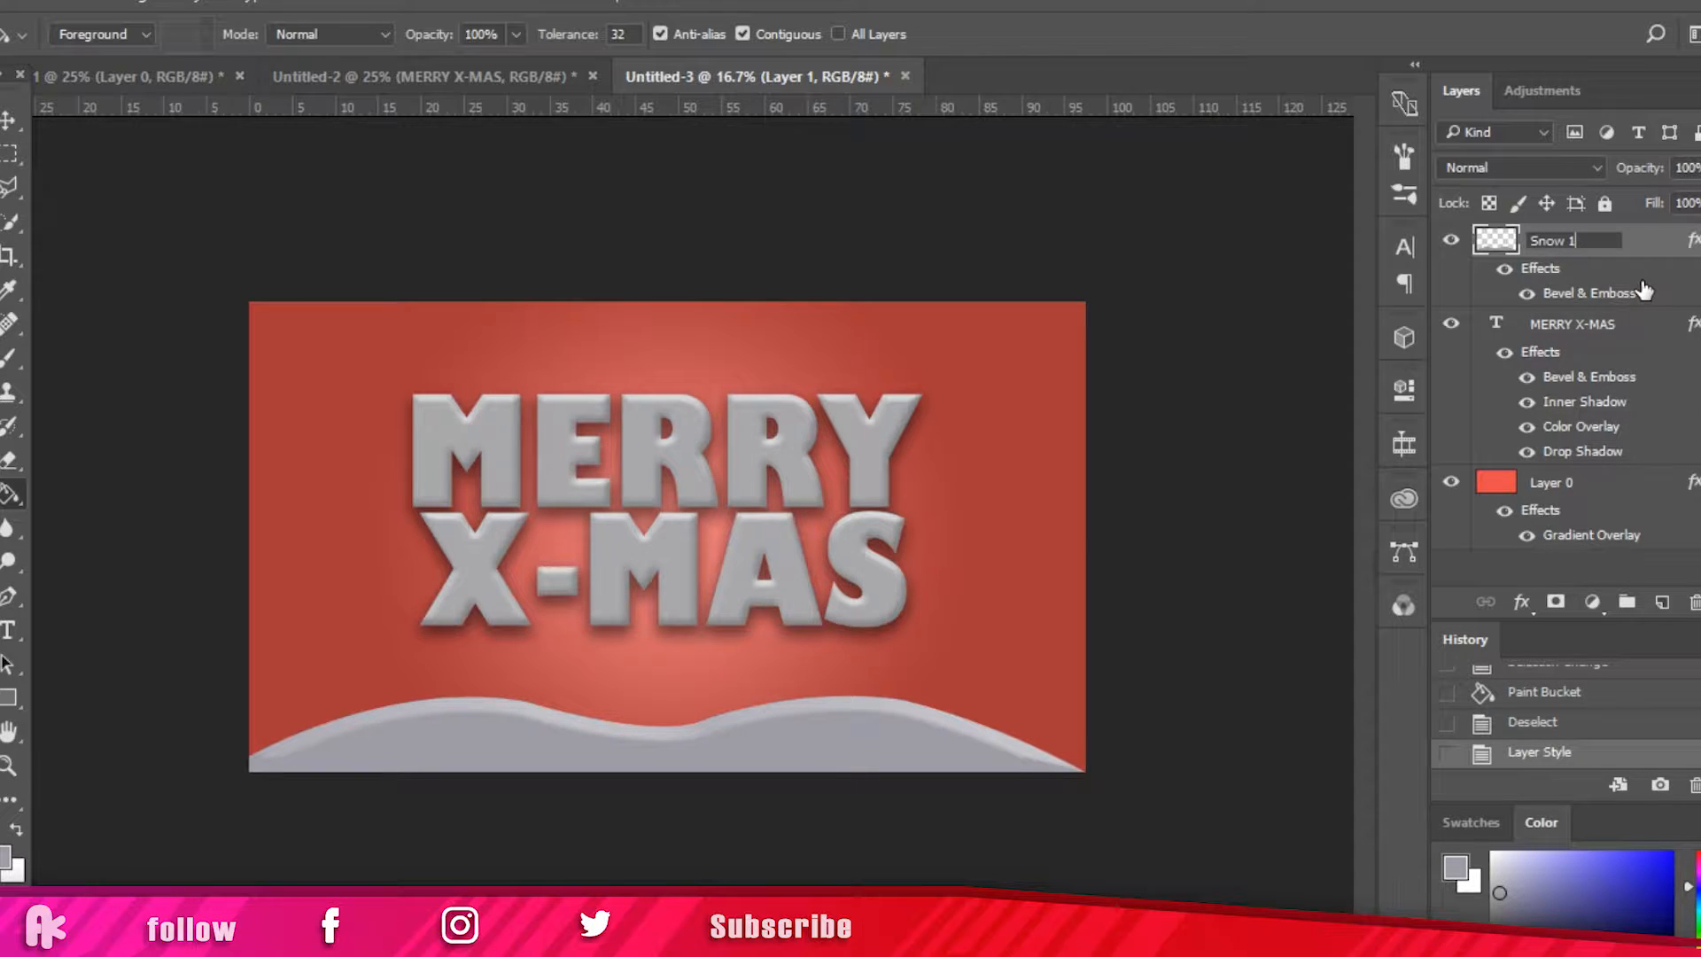
pyautogui.click(1664, 600)
pyautogui.click(1664, 599)
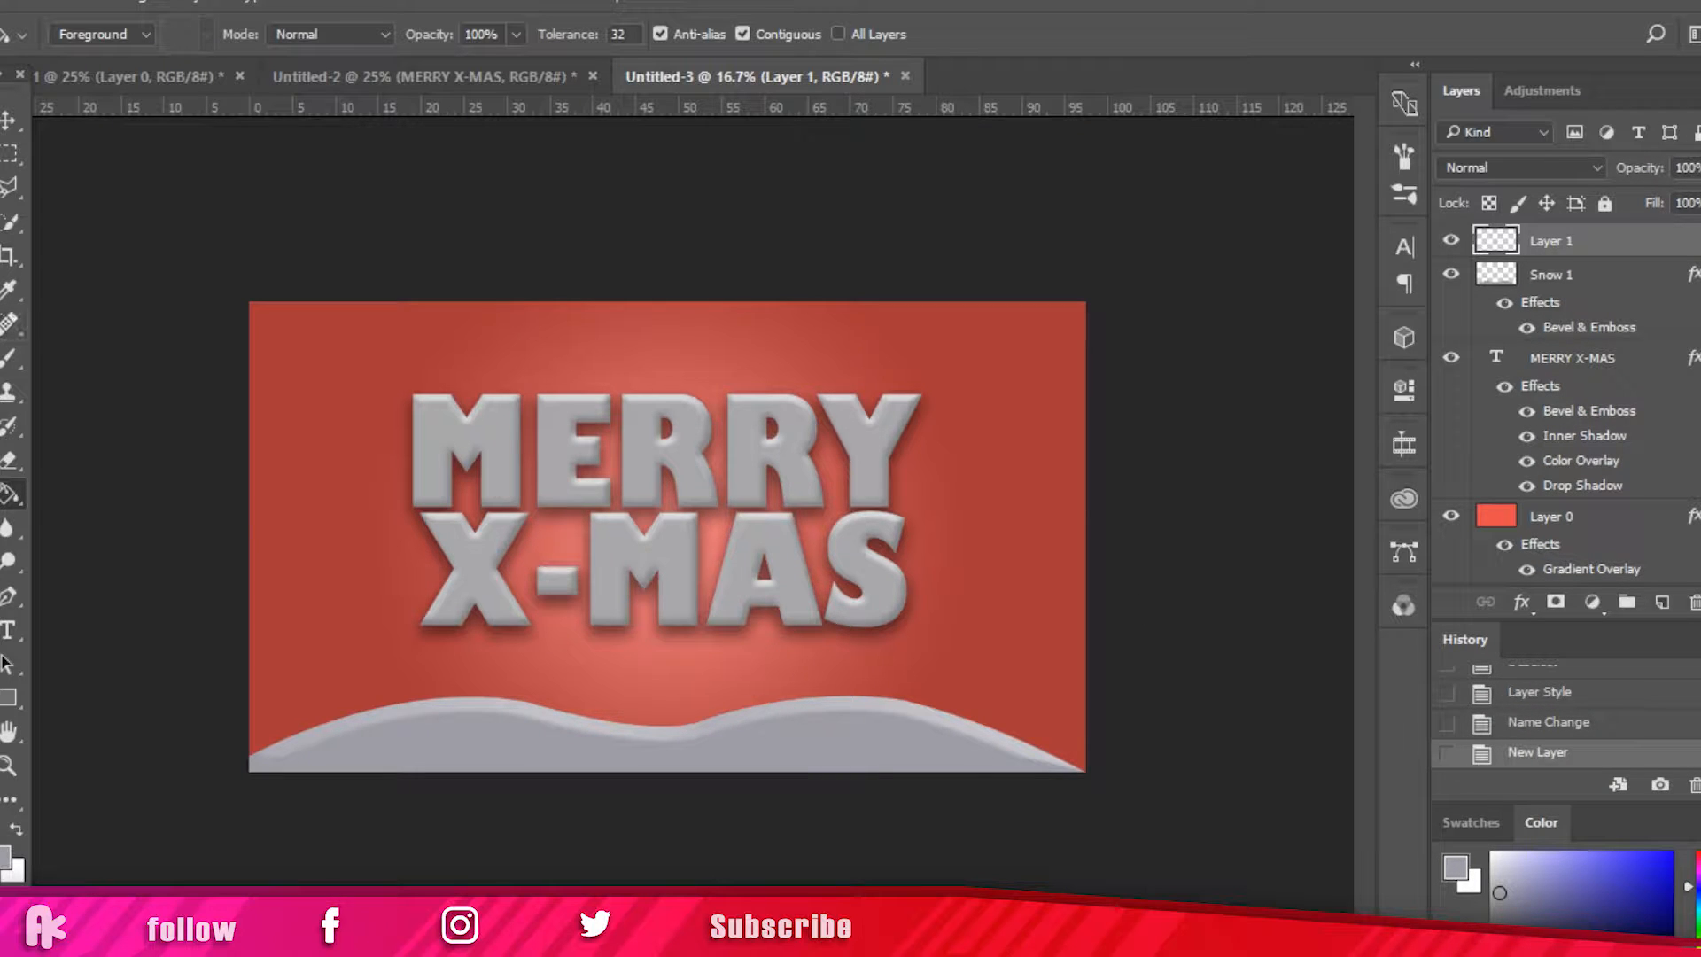
pyautogui.click(10, 596)
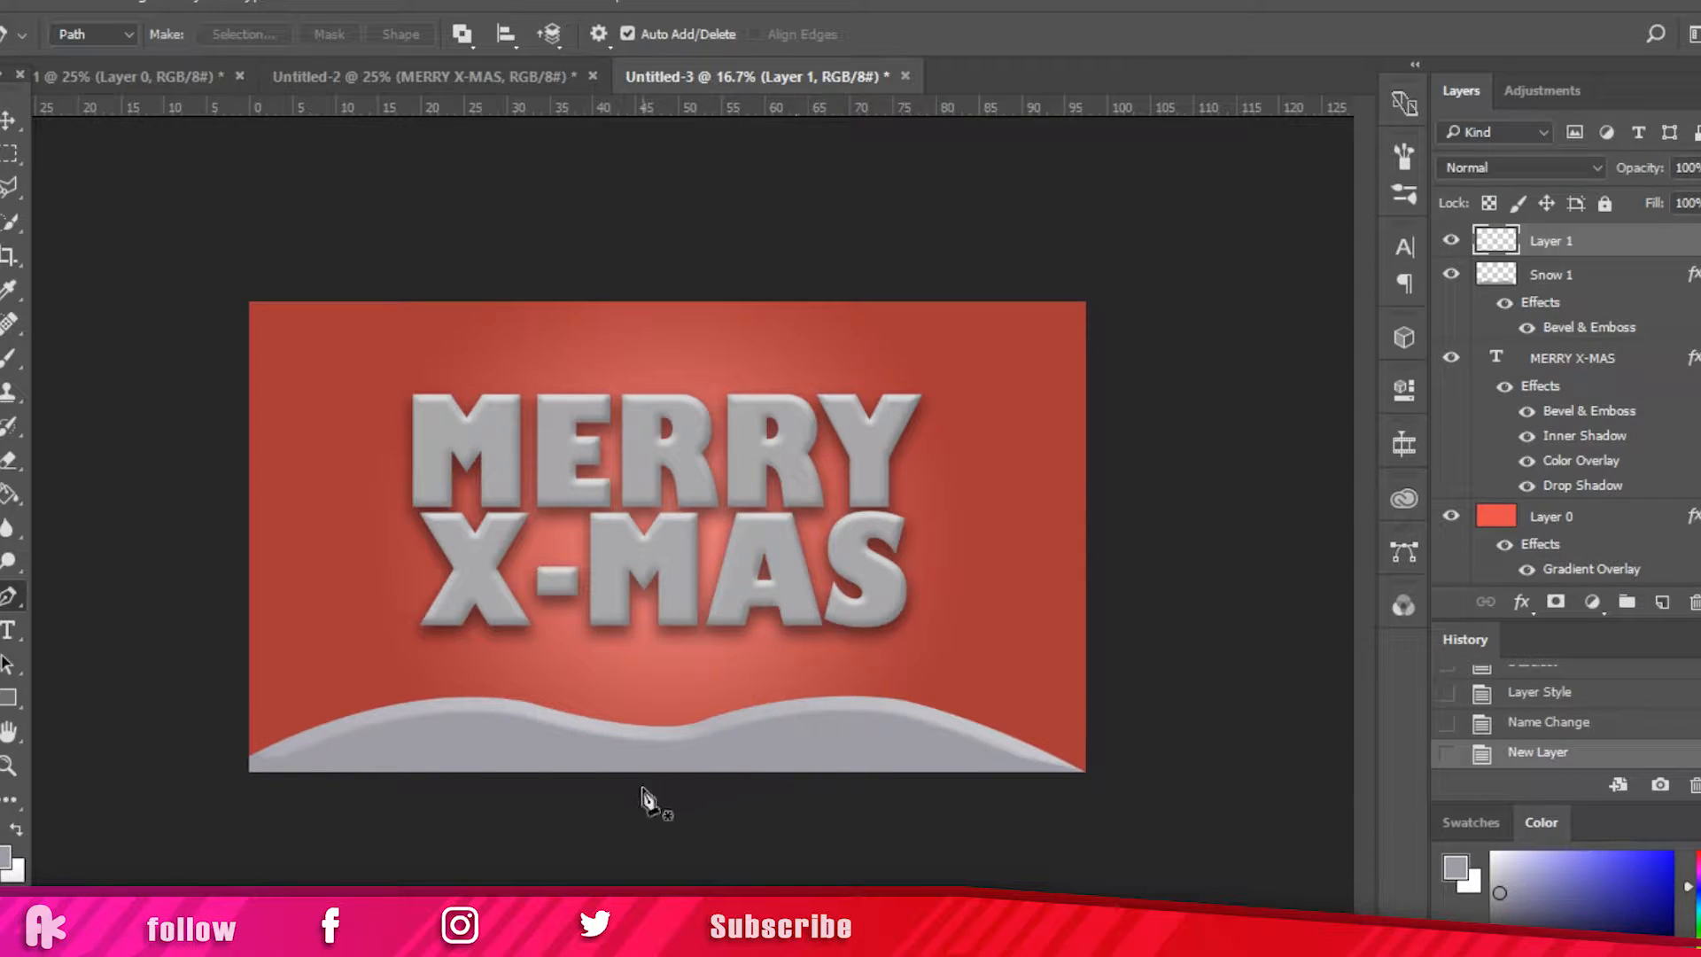
pyautogui.click(526, 781)
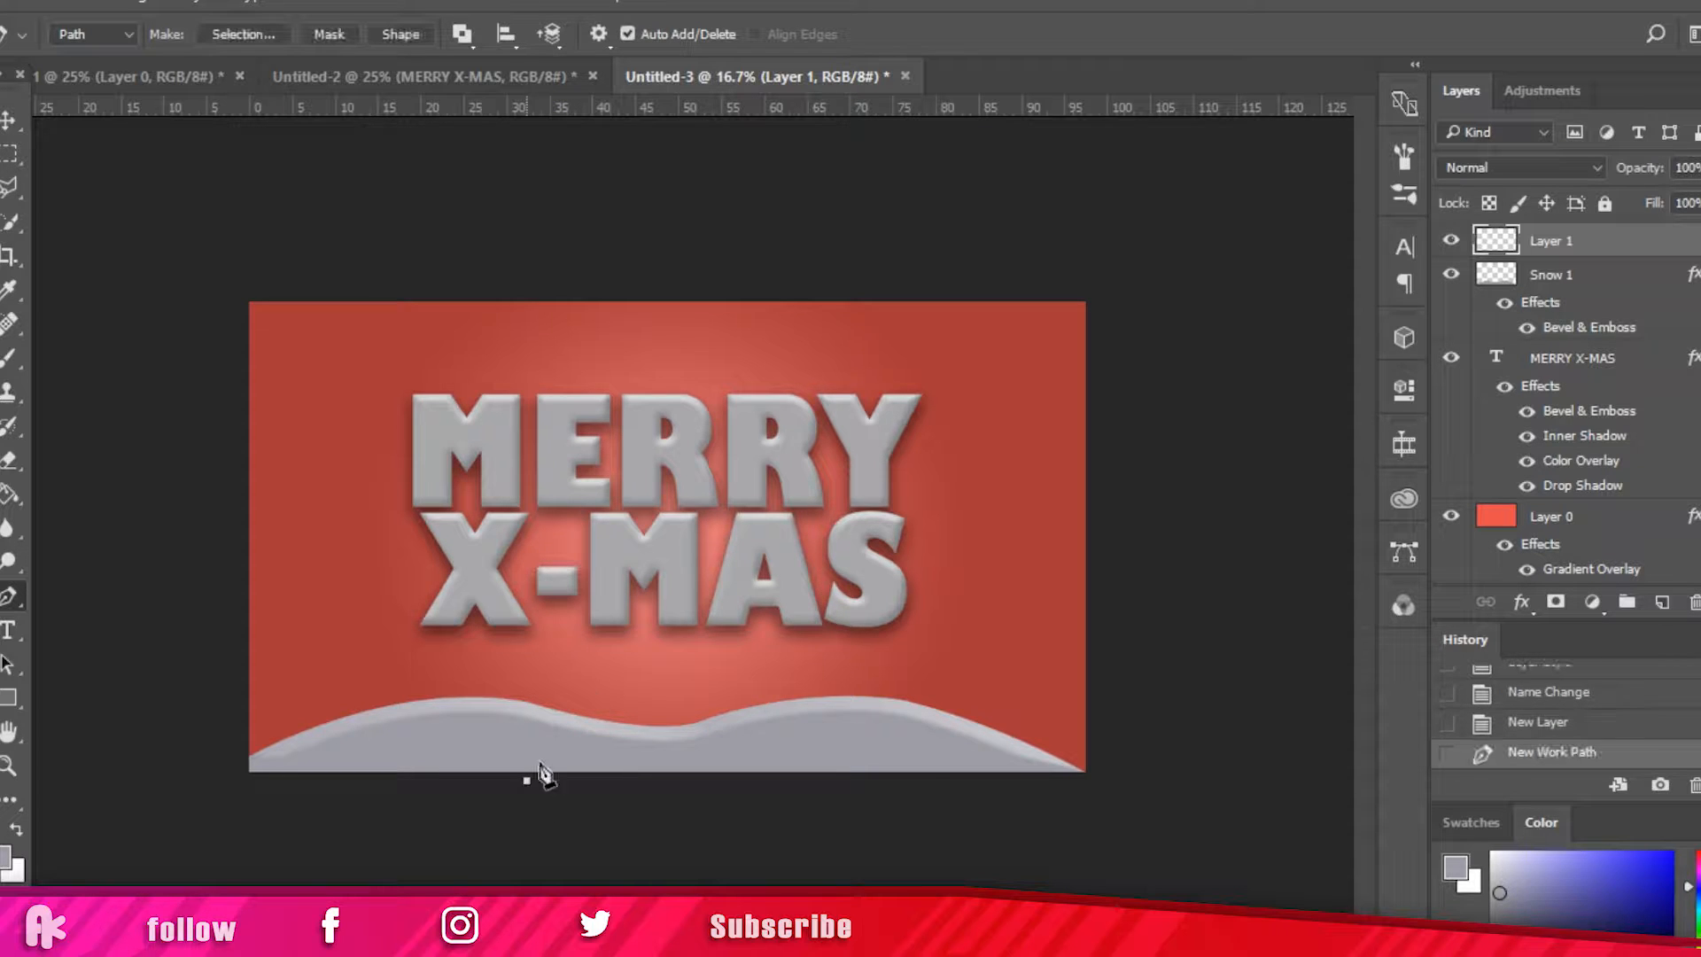
pyautogui.moveTo(693, 688); pyautogui.dragTo(942, 666)
pyautogui.hotkey('ctrl', 'alt', 'z')
pyautogui.hotkey('ctrl', 'alt', 'z')
pyautogui.click(694, 688)
pyautogui.hotkey('ctrl', 'alt', 'z')
pyautogui.hotkey('ctrl', 'alt', 'z')
pyautogui.hotkey('ctrl', 'alt', 'z')
pyautogui.hotkey('ctrl', 'alt', 'z')
pyautogui.hotkey('ctrl', 'alt', 'z')
# Step: Draw a second hill's wavy top edge with the Pen tool, low on the left and peaking above the first hill's right hump
pyautogui.click(246, 765)
pyautogui.moveTo(471, 743); pyautogui.dragTo(512, 743)
pyautogui.moveTo(674, 692); pyautogui.dragTo(772, 632)
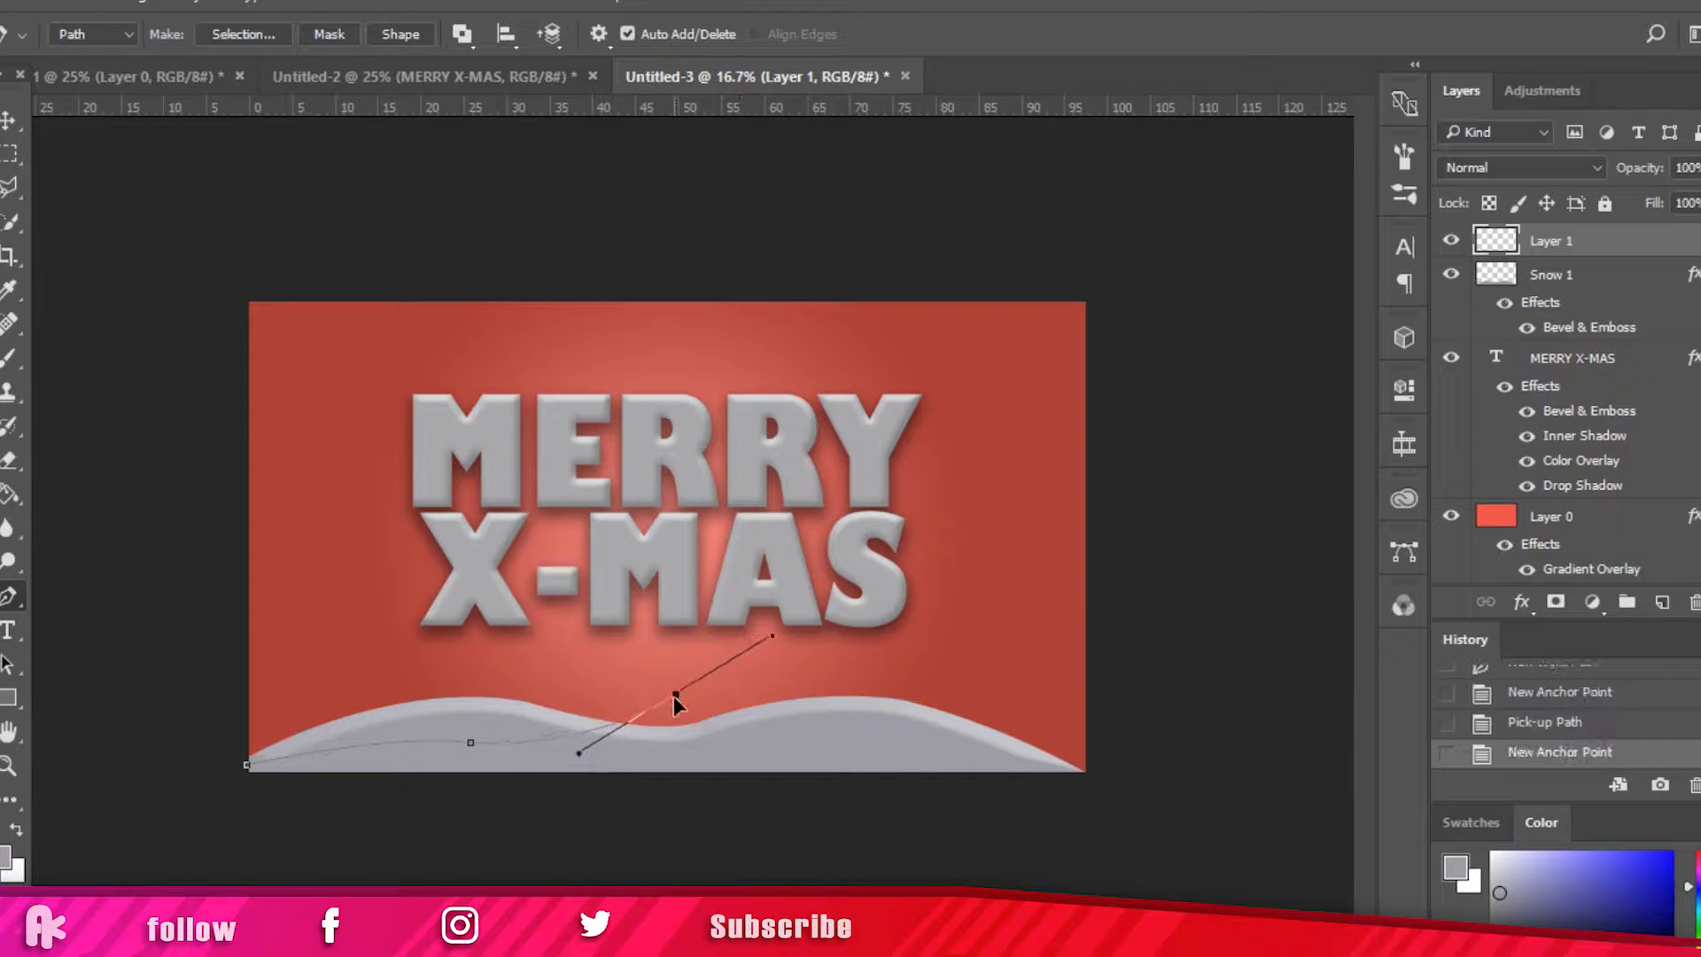
pyautogui.keyDown('alt'); pyautogui.click(674, 694); pyautogui.keyUp('alt')
pyautogui.moveTo(675, 694); pyautogui.dragTo(690, 701)
pyautogui.moveTo(850, 671); pyautogui.dragTo(930, 685)
pyautogui.keyDown('alt'); pyautogui.click(850, 670); pyautogui.keyUp('alt')
pyautogui.moveTo(1110, 772); pyautogui.dragTo(1194, 851)
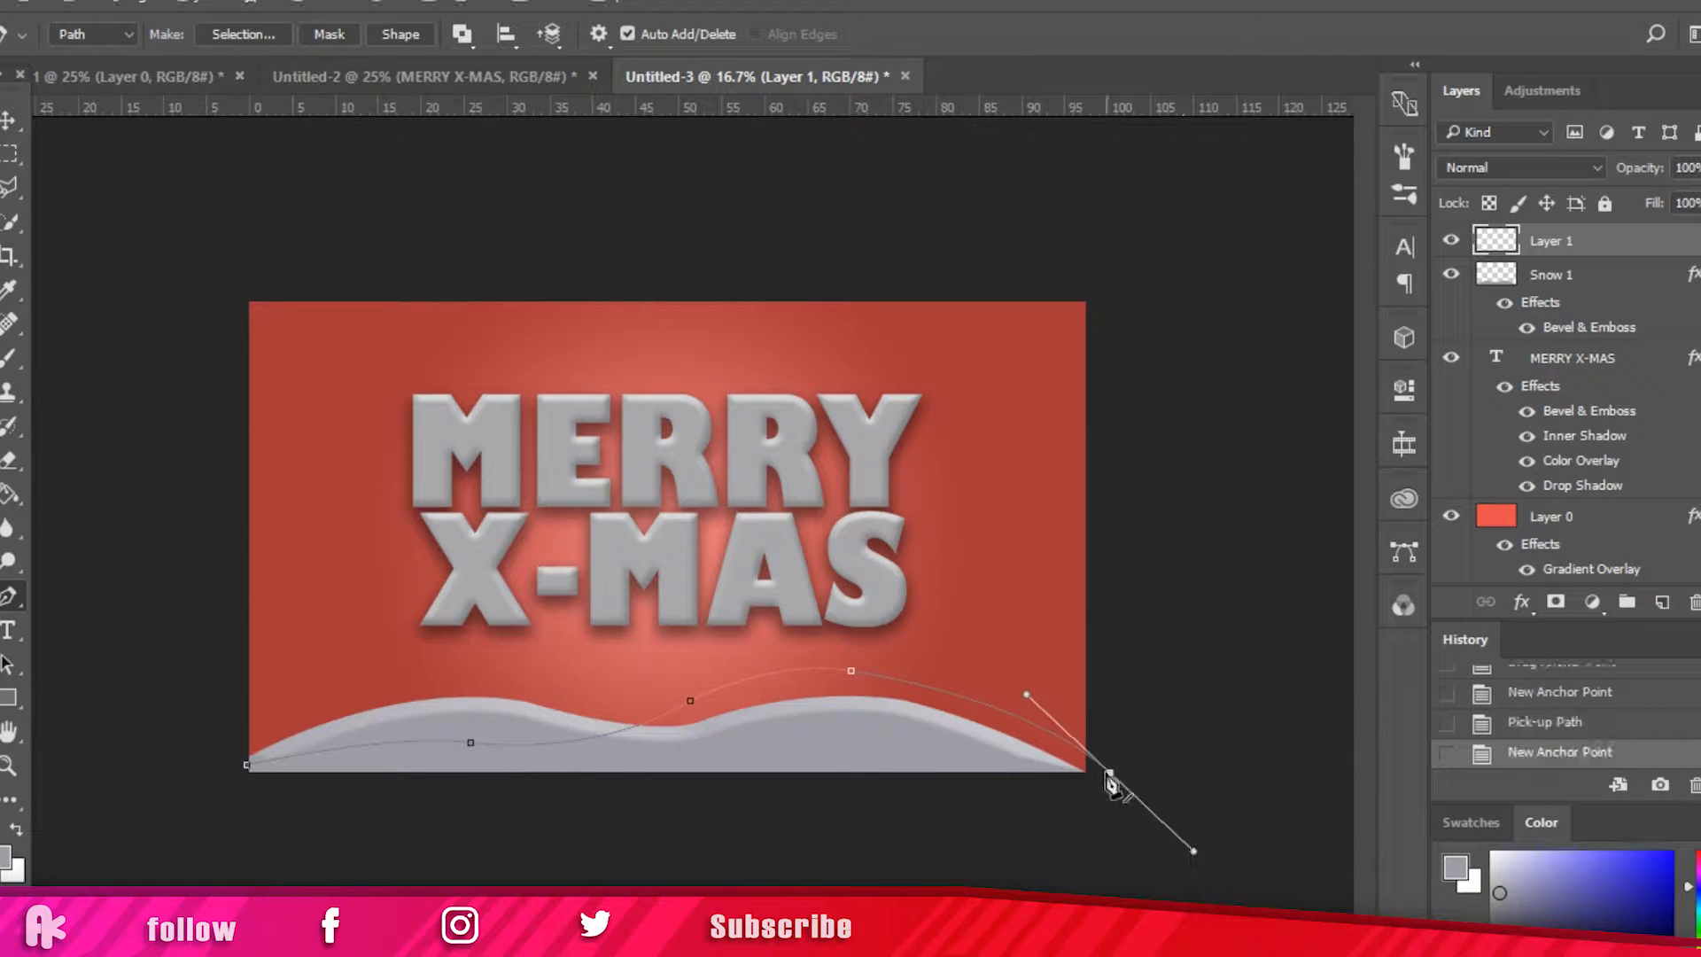
pyautogui.keyDown('alt'); pyautogui.click(1110, 772); pyautogui.keyUp('alt')
# Step: Run the hill path below the canvas and close it at its starting point on the lower-left corner
pyautogui.click(964, 865)
pyautogui.click(489, 871)
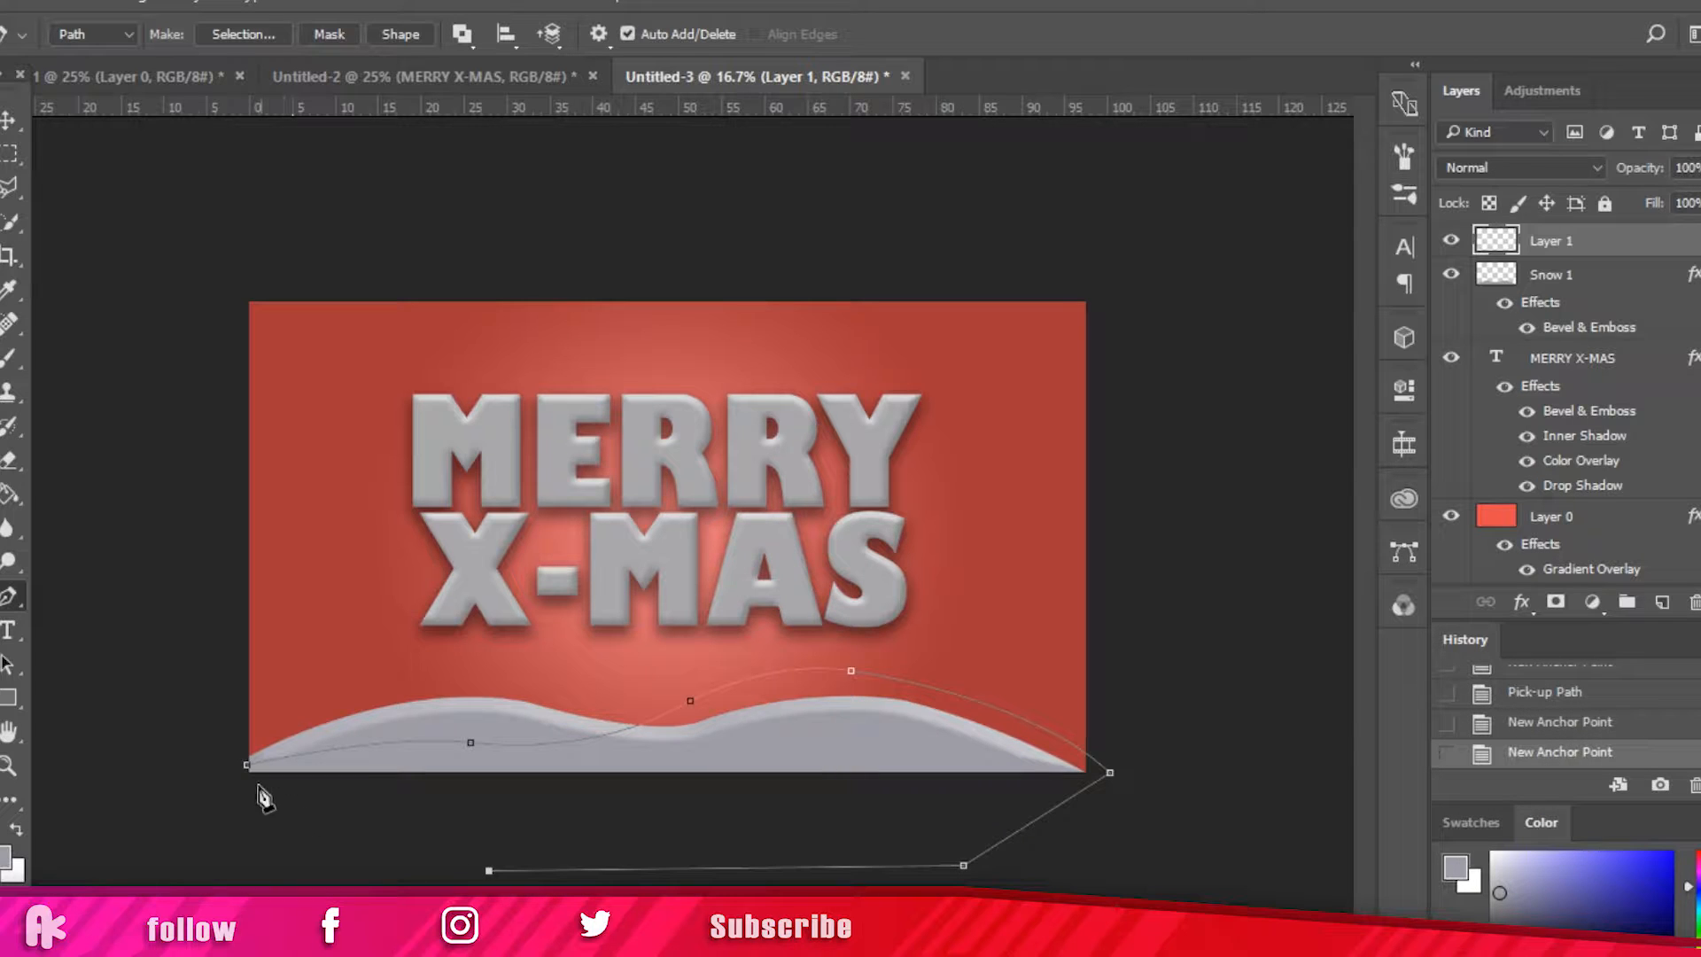
pyautogui.moveTo(230, 797); pyautogui.dragTo(249, 769)
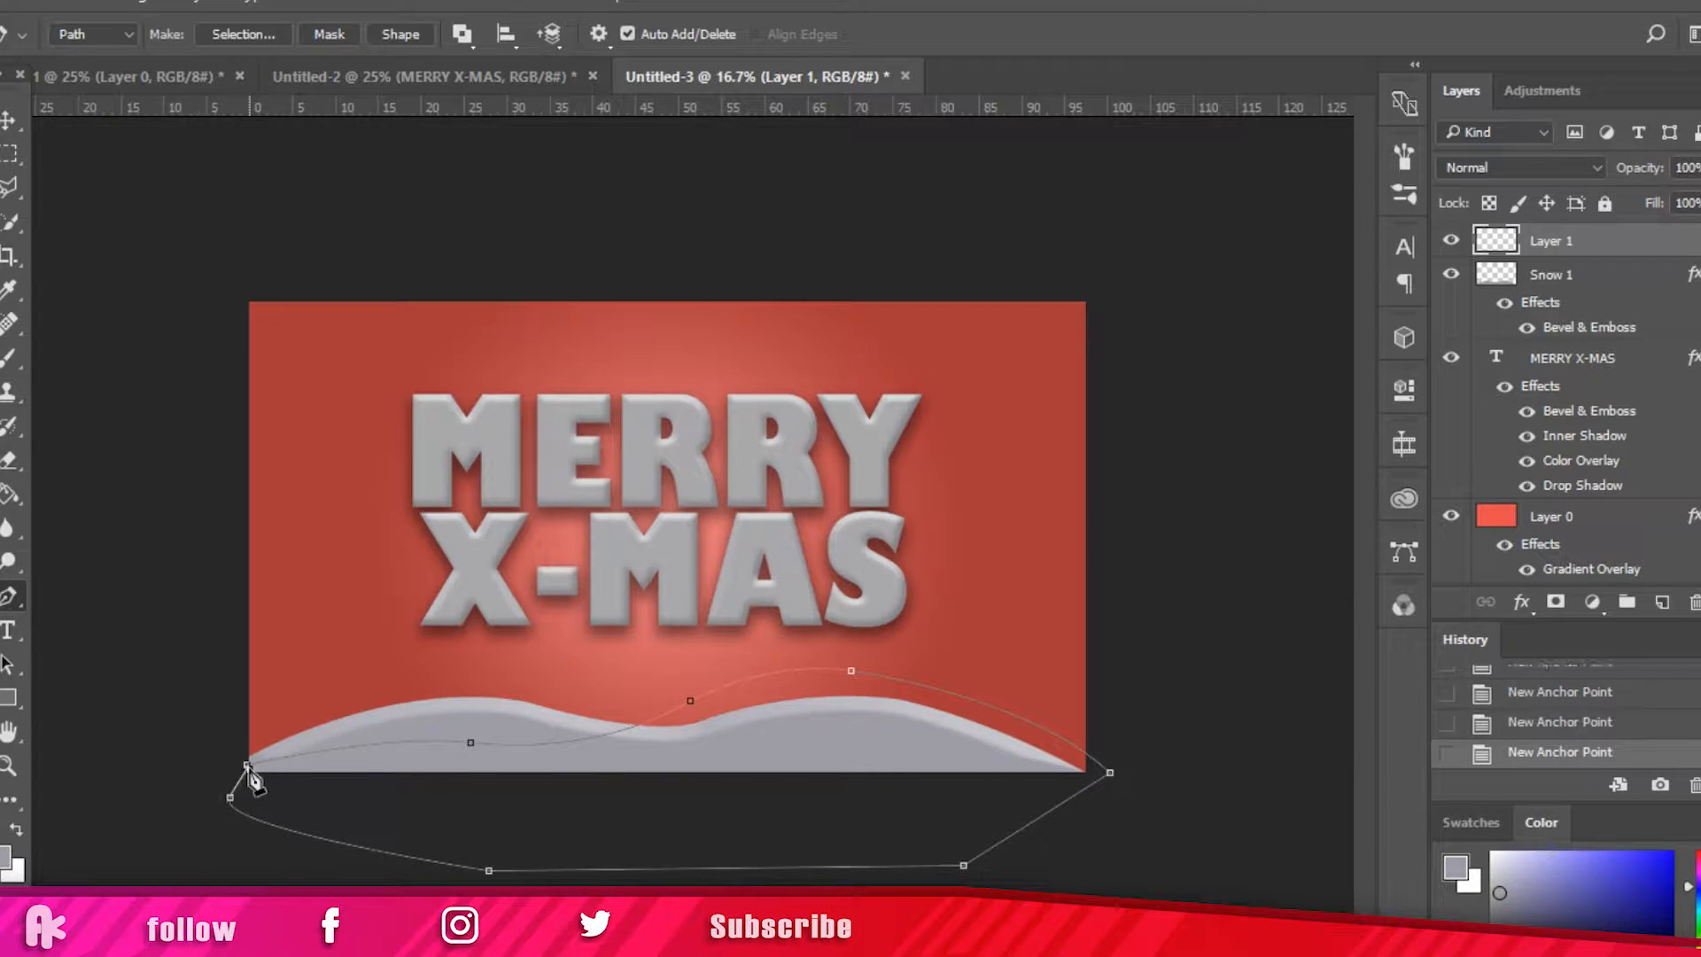
pyautogui.click(249, 768)
pyautogui.click(245, 764)
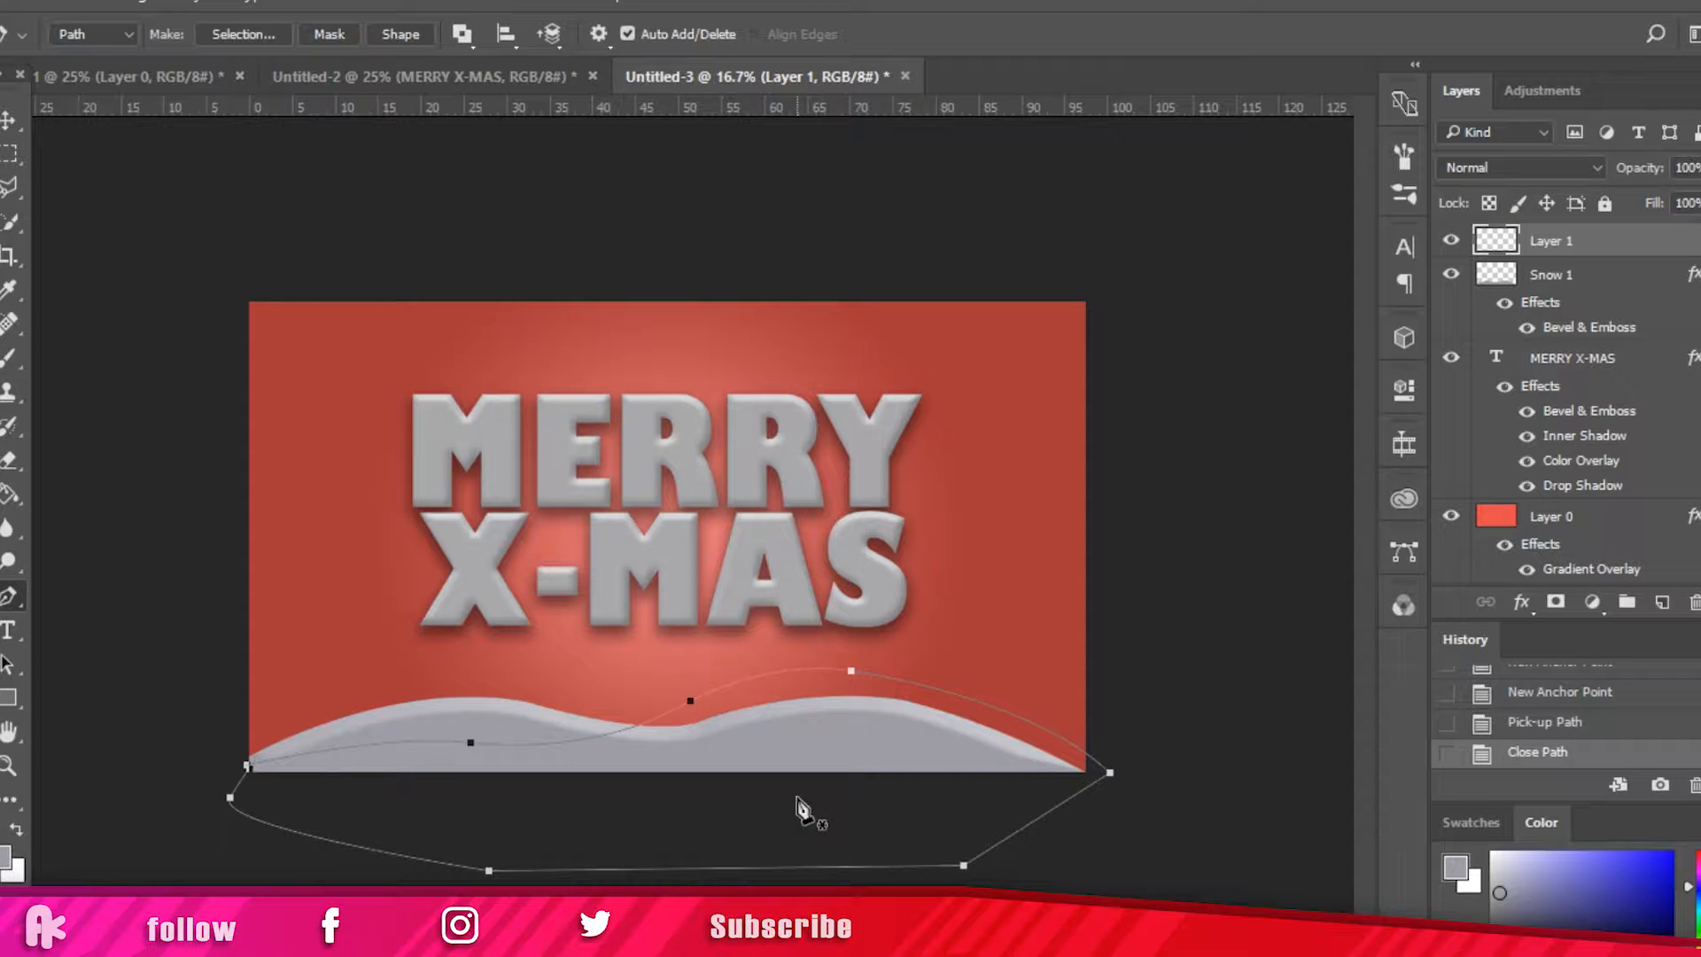
# Step: Convert the closed hill path into a new anti-aliased selection with a feather radius of 0 pixels
pyautogui.rightClick(793, 725)
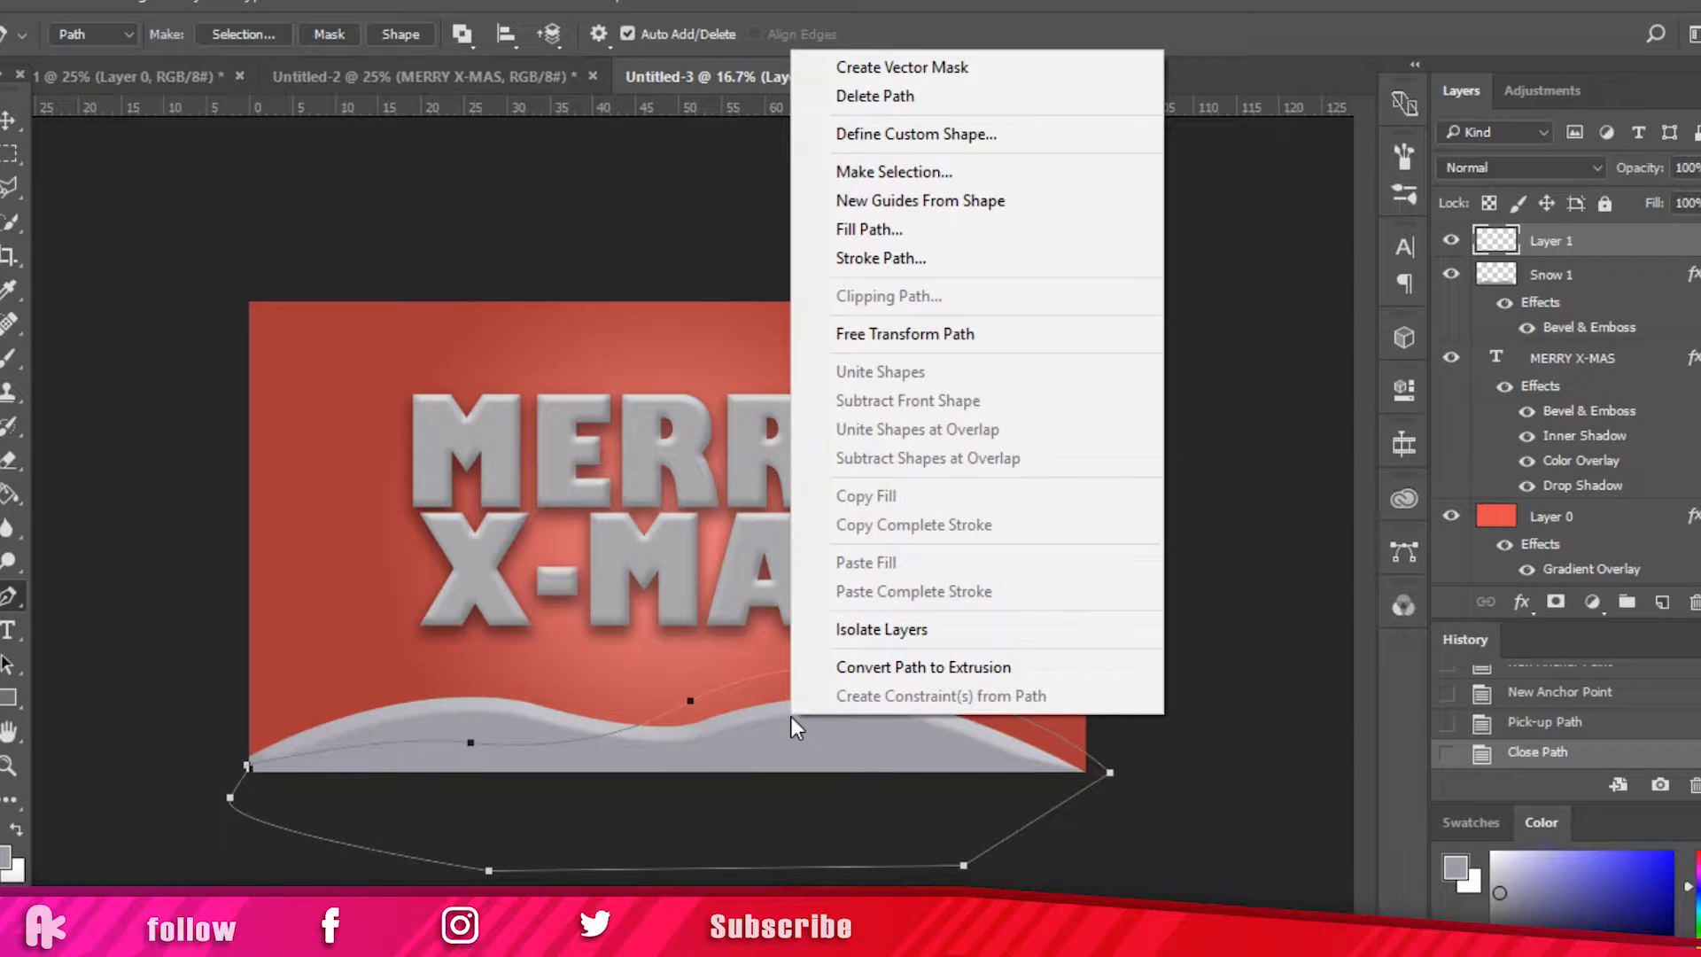
pyautogui.click(968, 171)
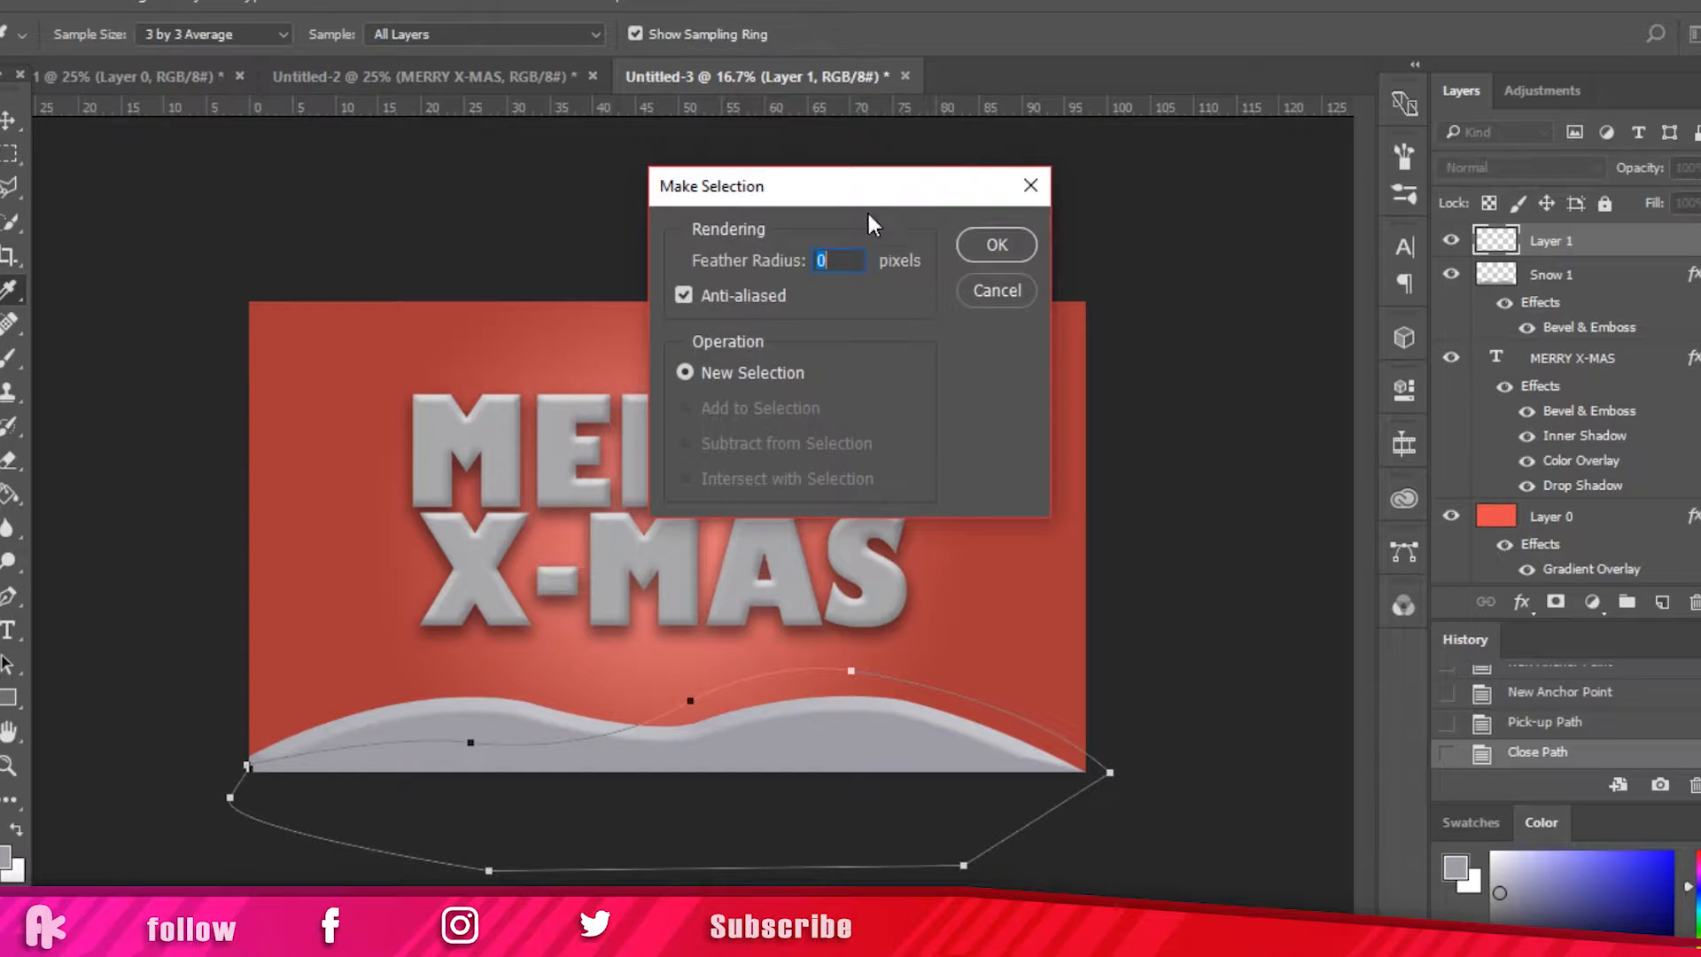
pyautogui.click(975, 251)
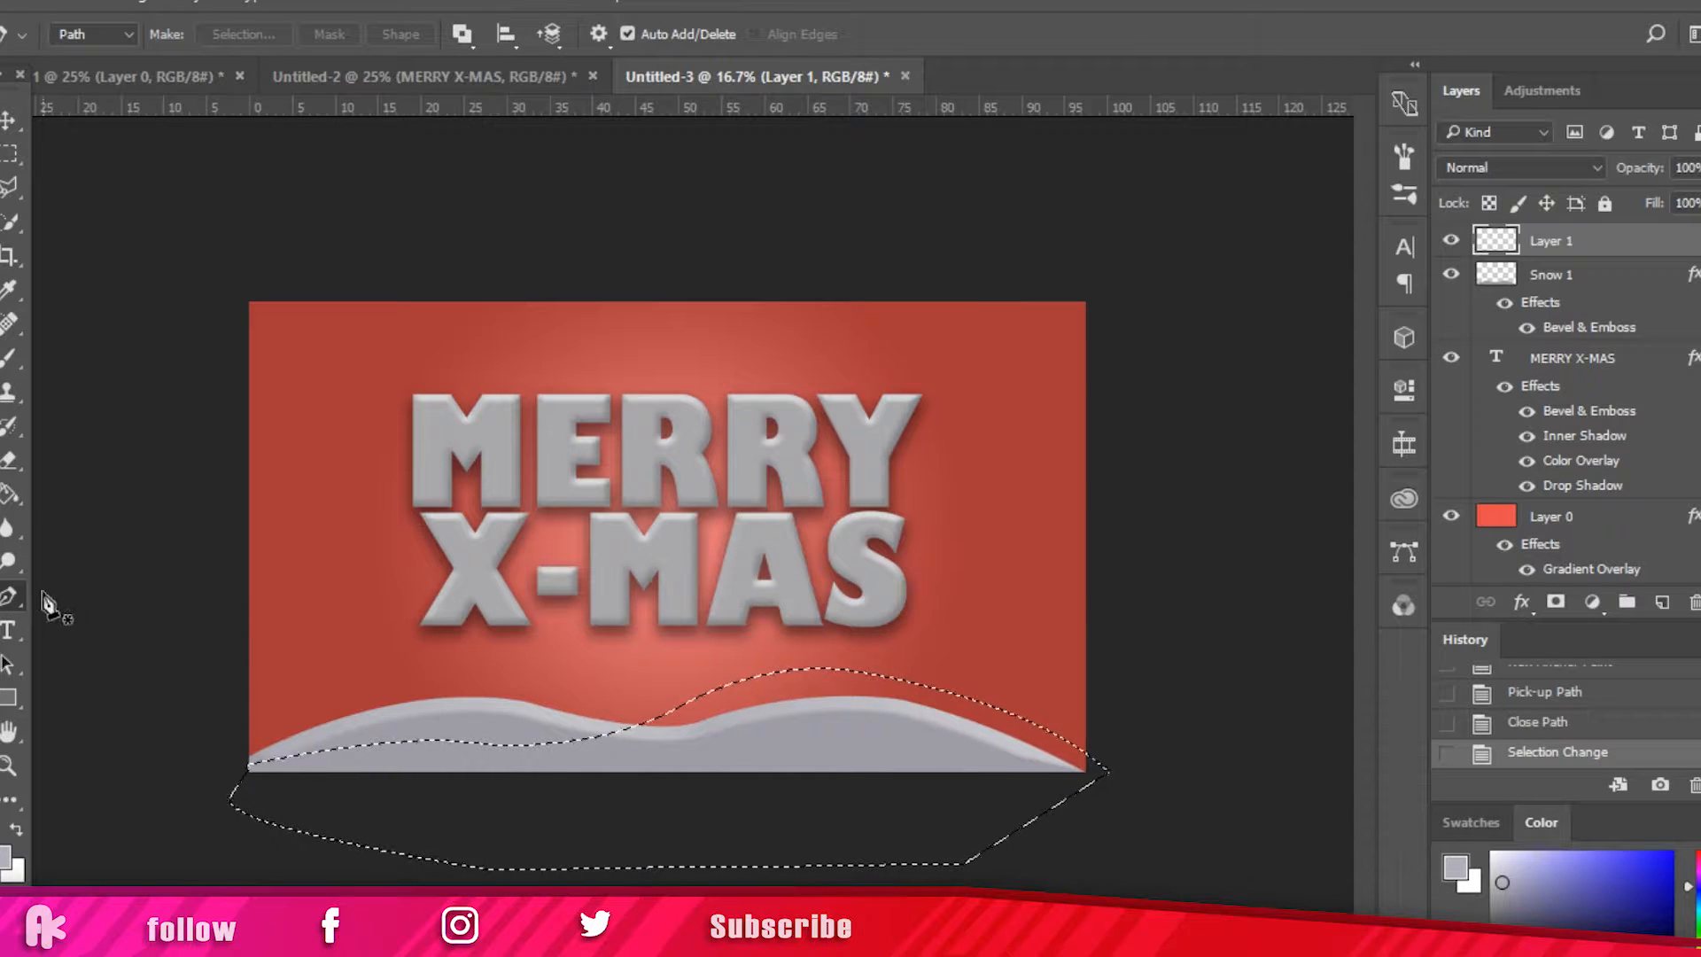
# Step: Fill the hill selection on Layer 1 with a light bluish grey using the Paint Bucket and deselect it
pyautogui.click(10, 493)
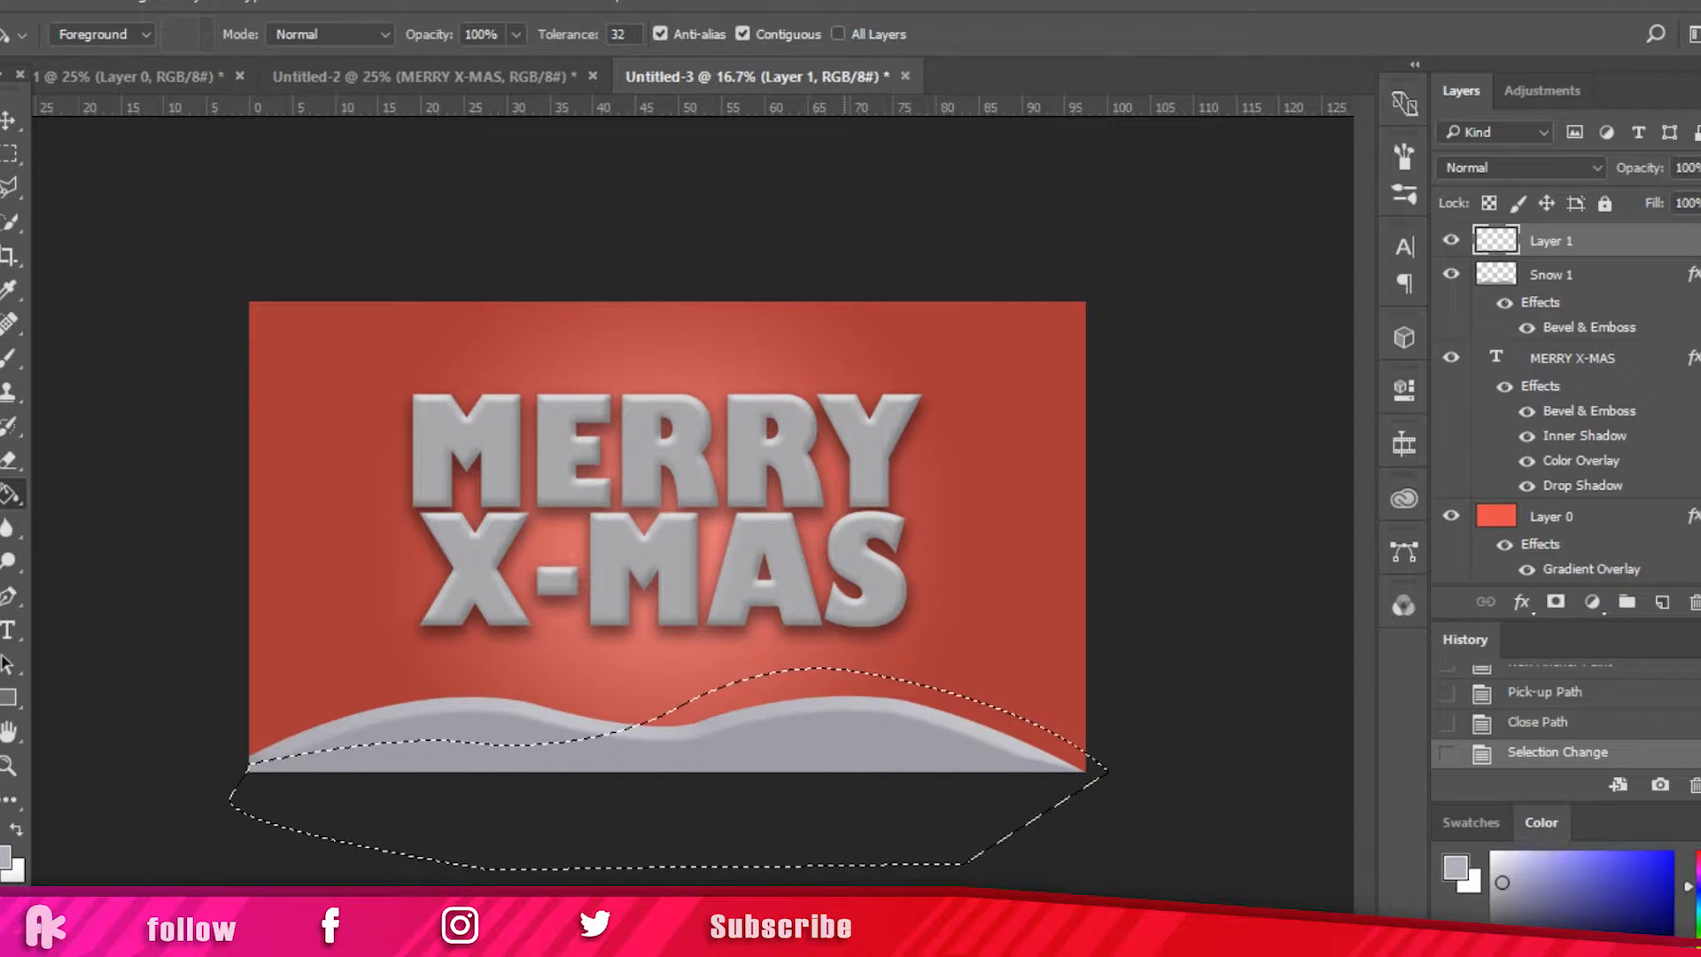
pyautogui.click(929, 757)
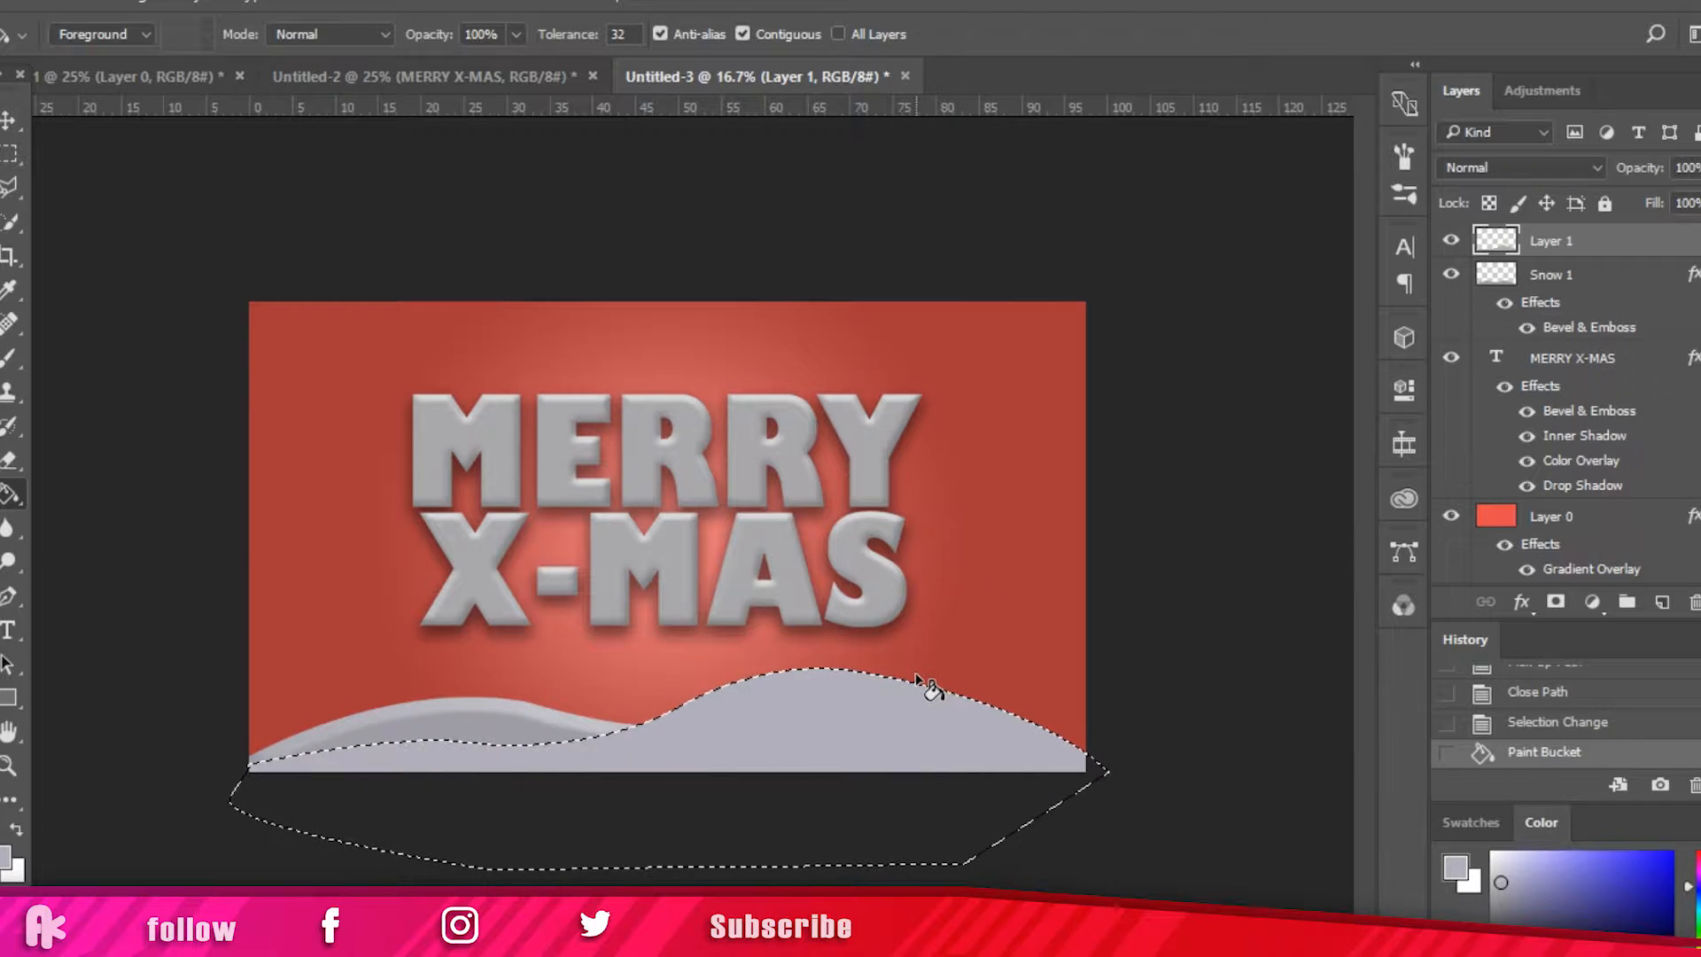
pyautogui.hotkey('ctrl', 'd')
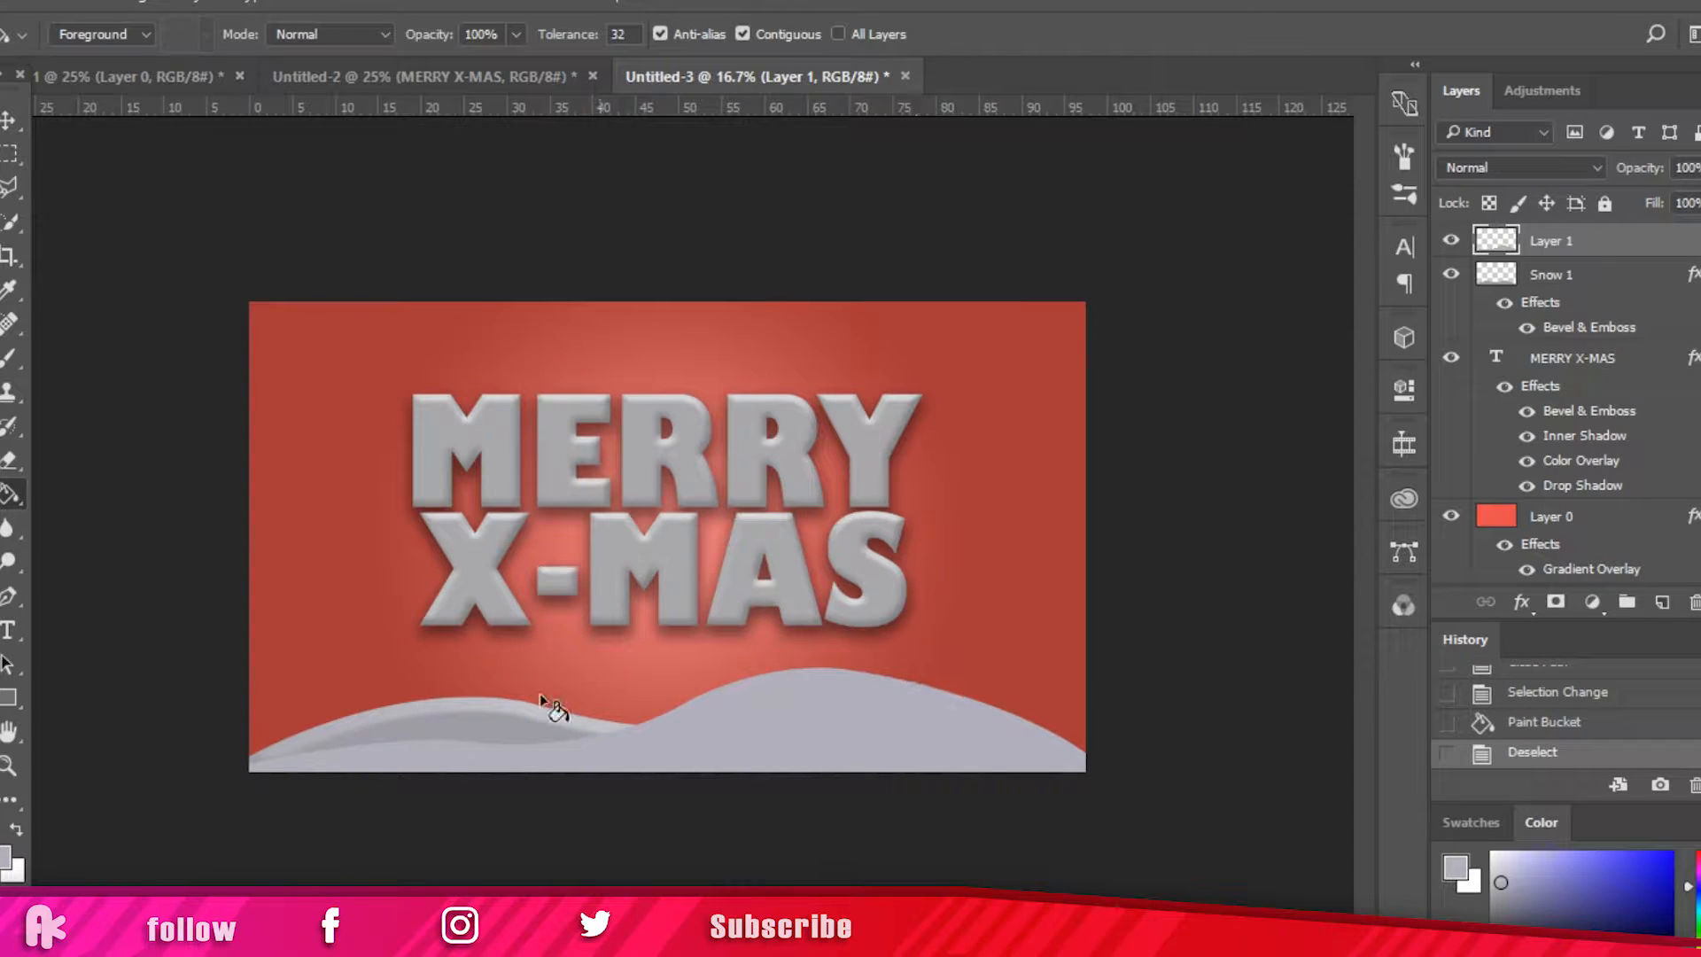
# Step: Apply a Gaussian Blur with a 1.7-pixel radius to the Snow 1 layer
pyautogui.click(8, 120)
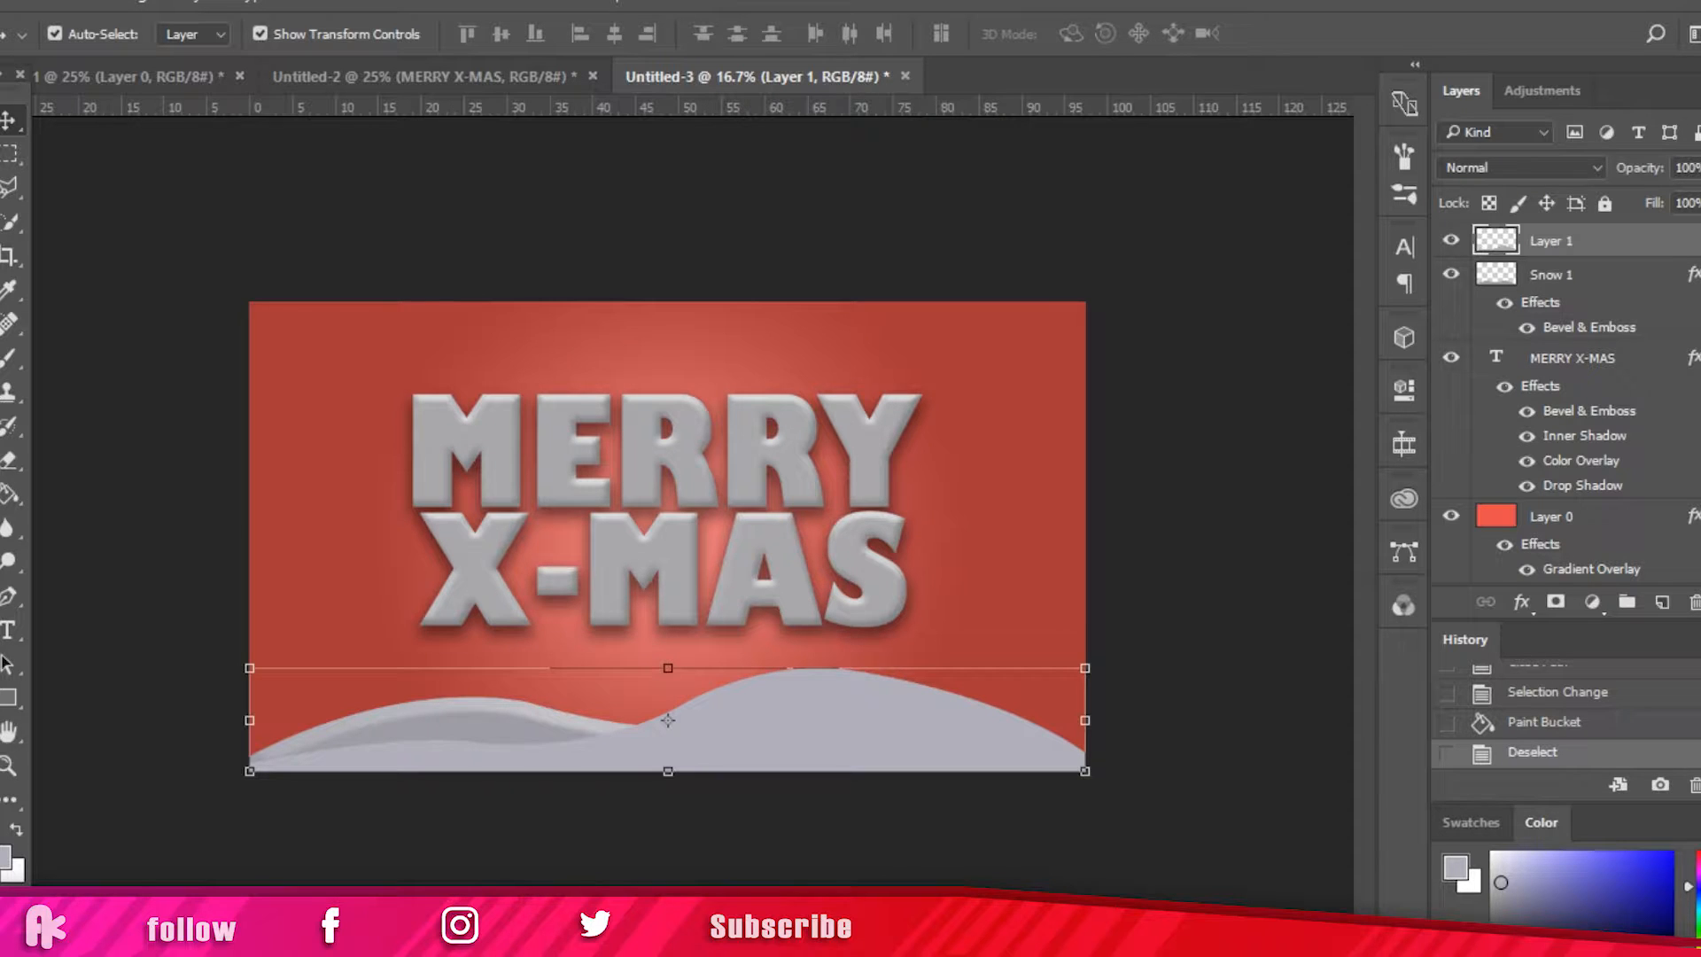
pyautogui.click(1655, 275)
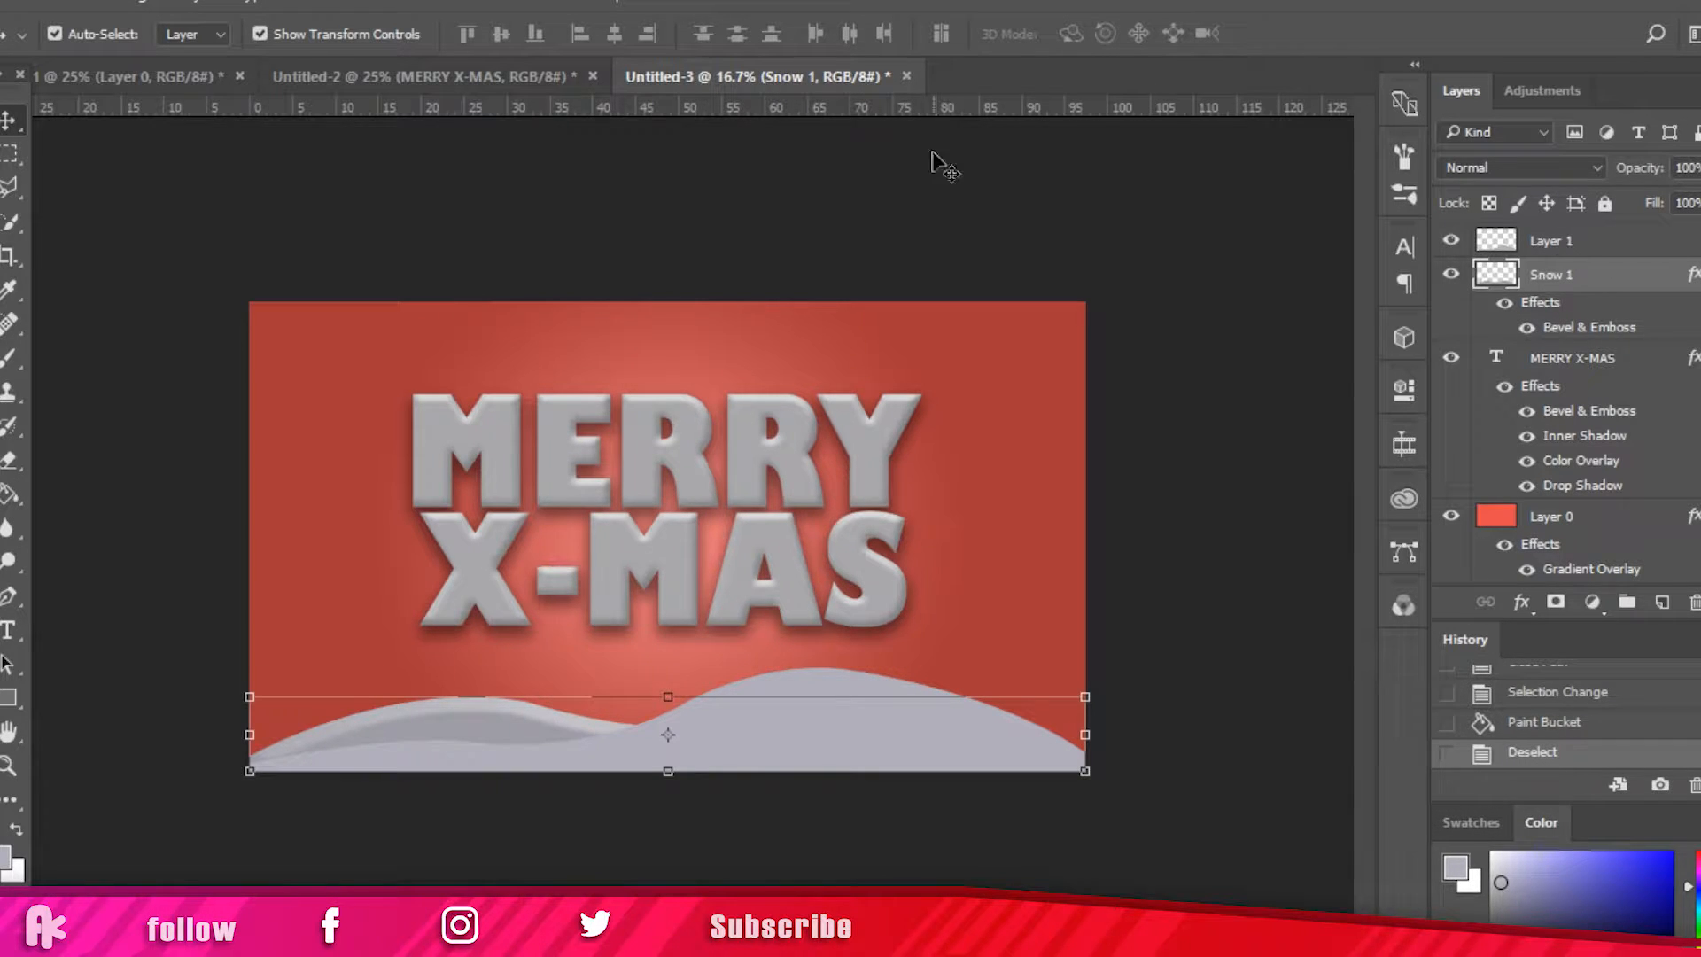
pyautogui.click(395, 5)
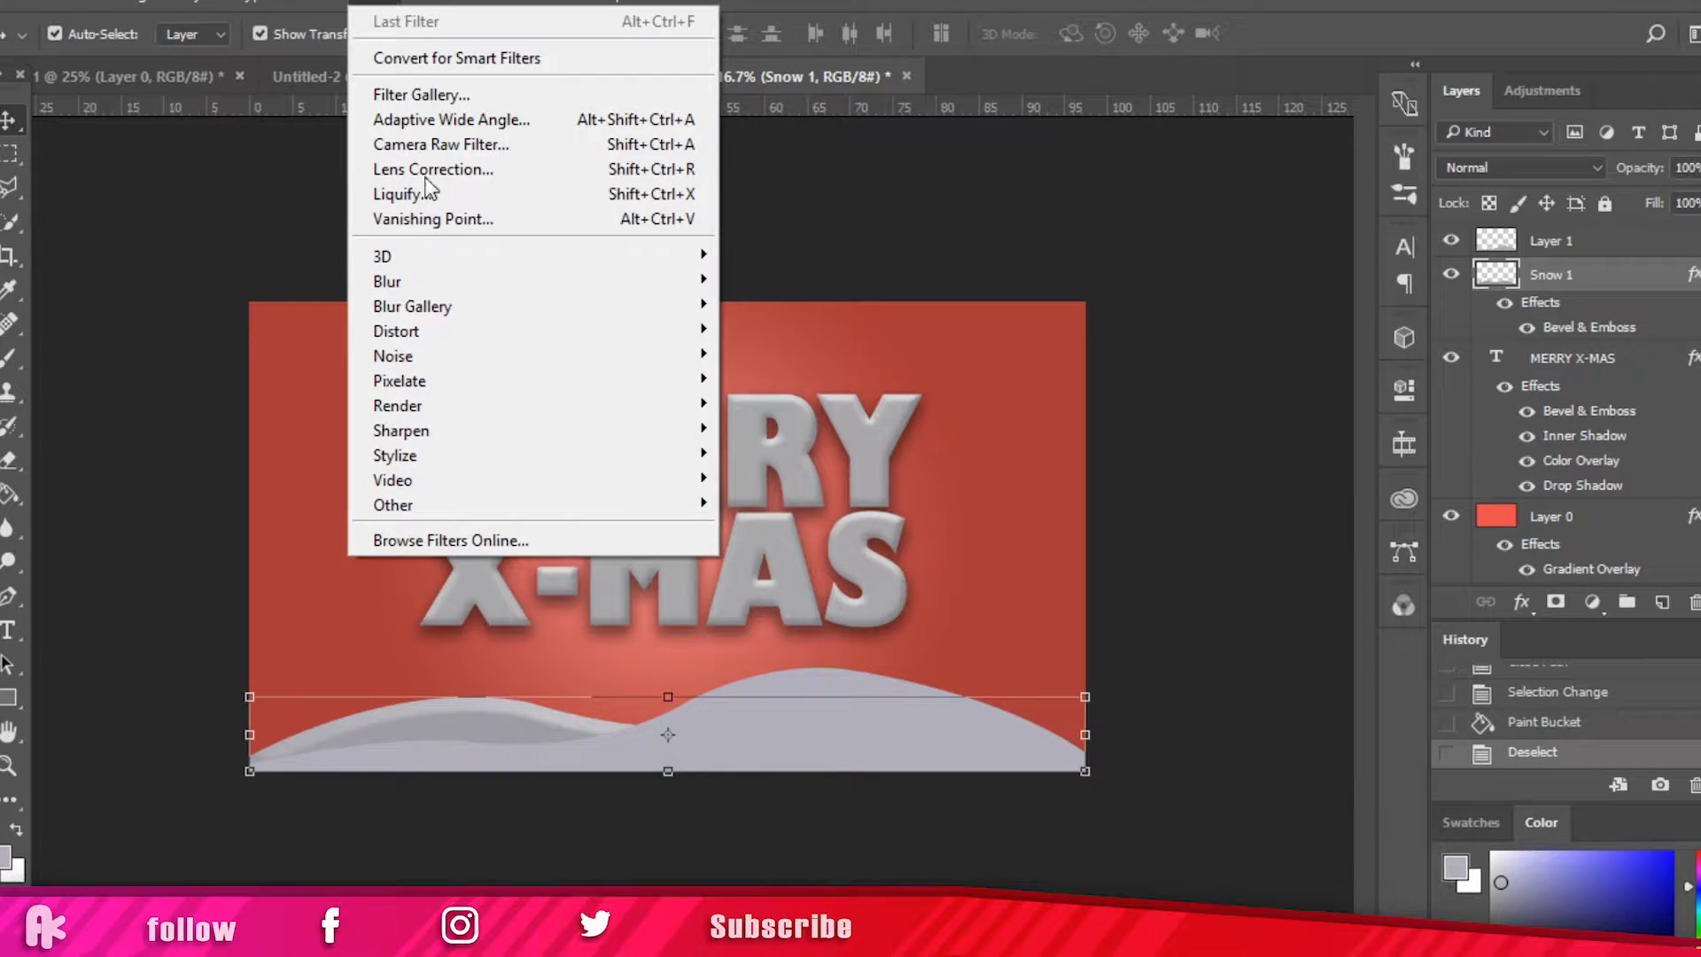
pyautogui.moveTo(409, 278)
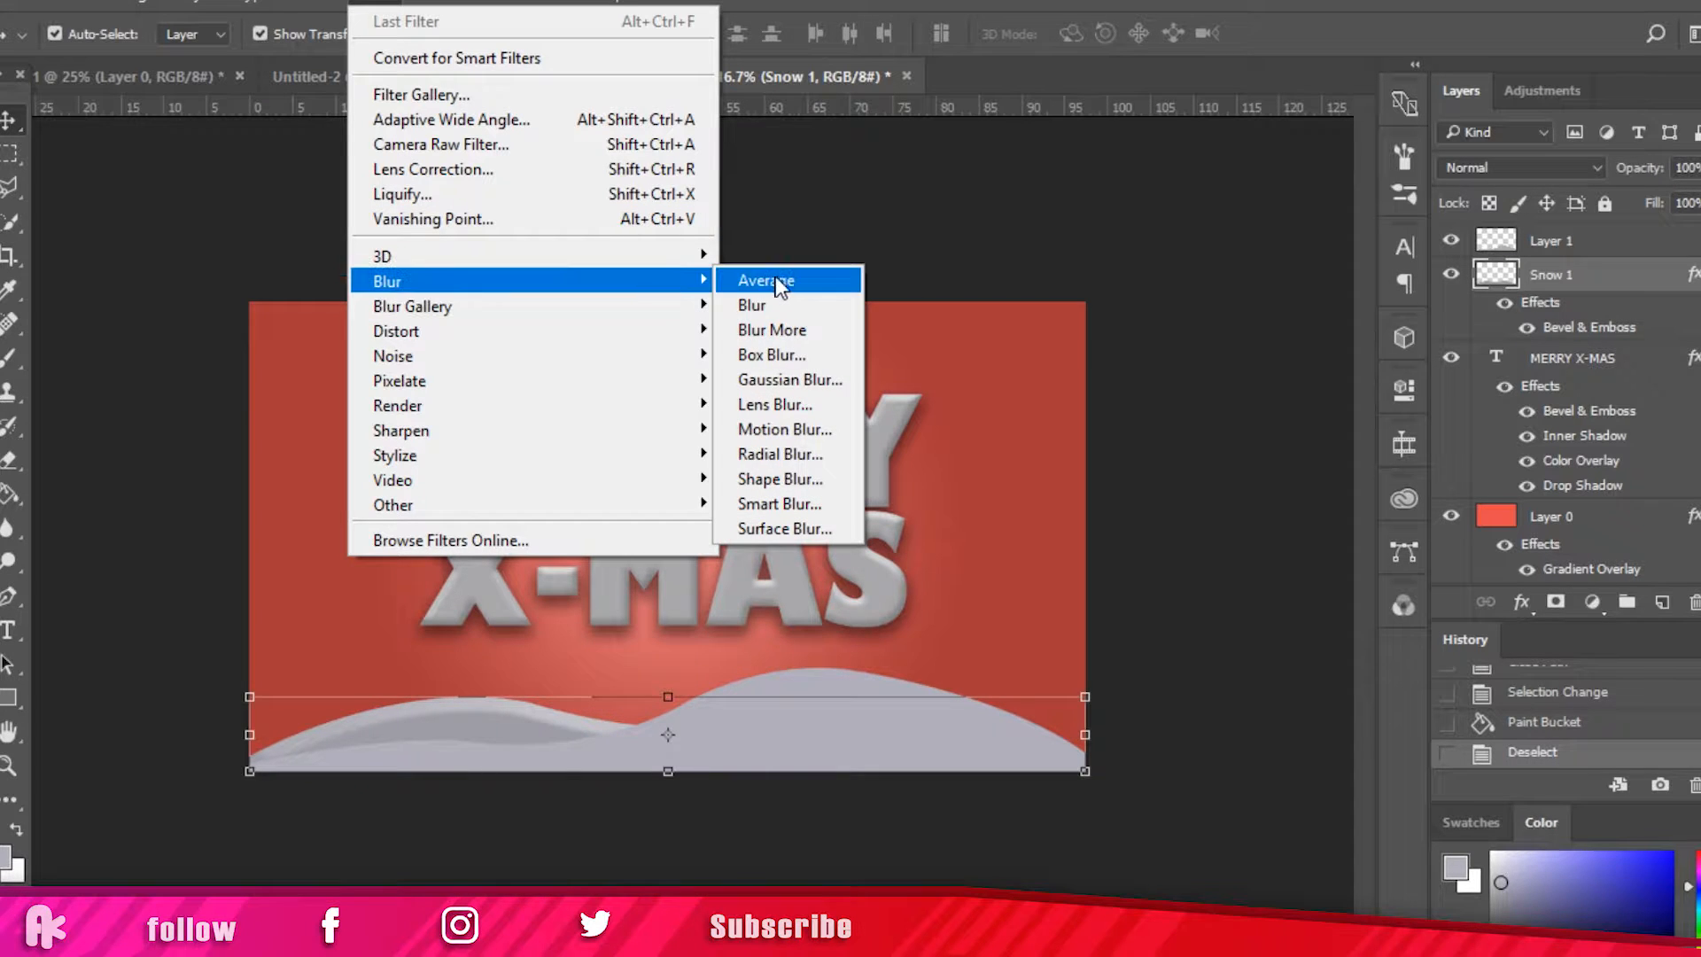
pyautogui.click(757, 379)
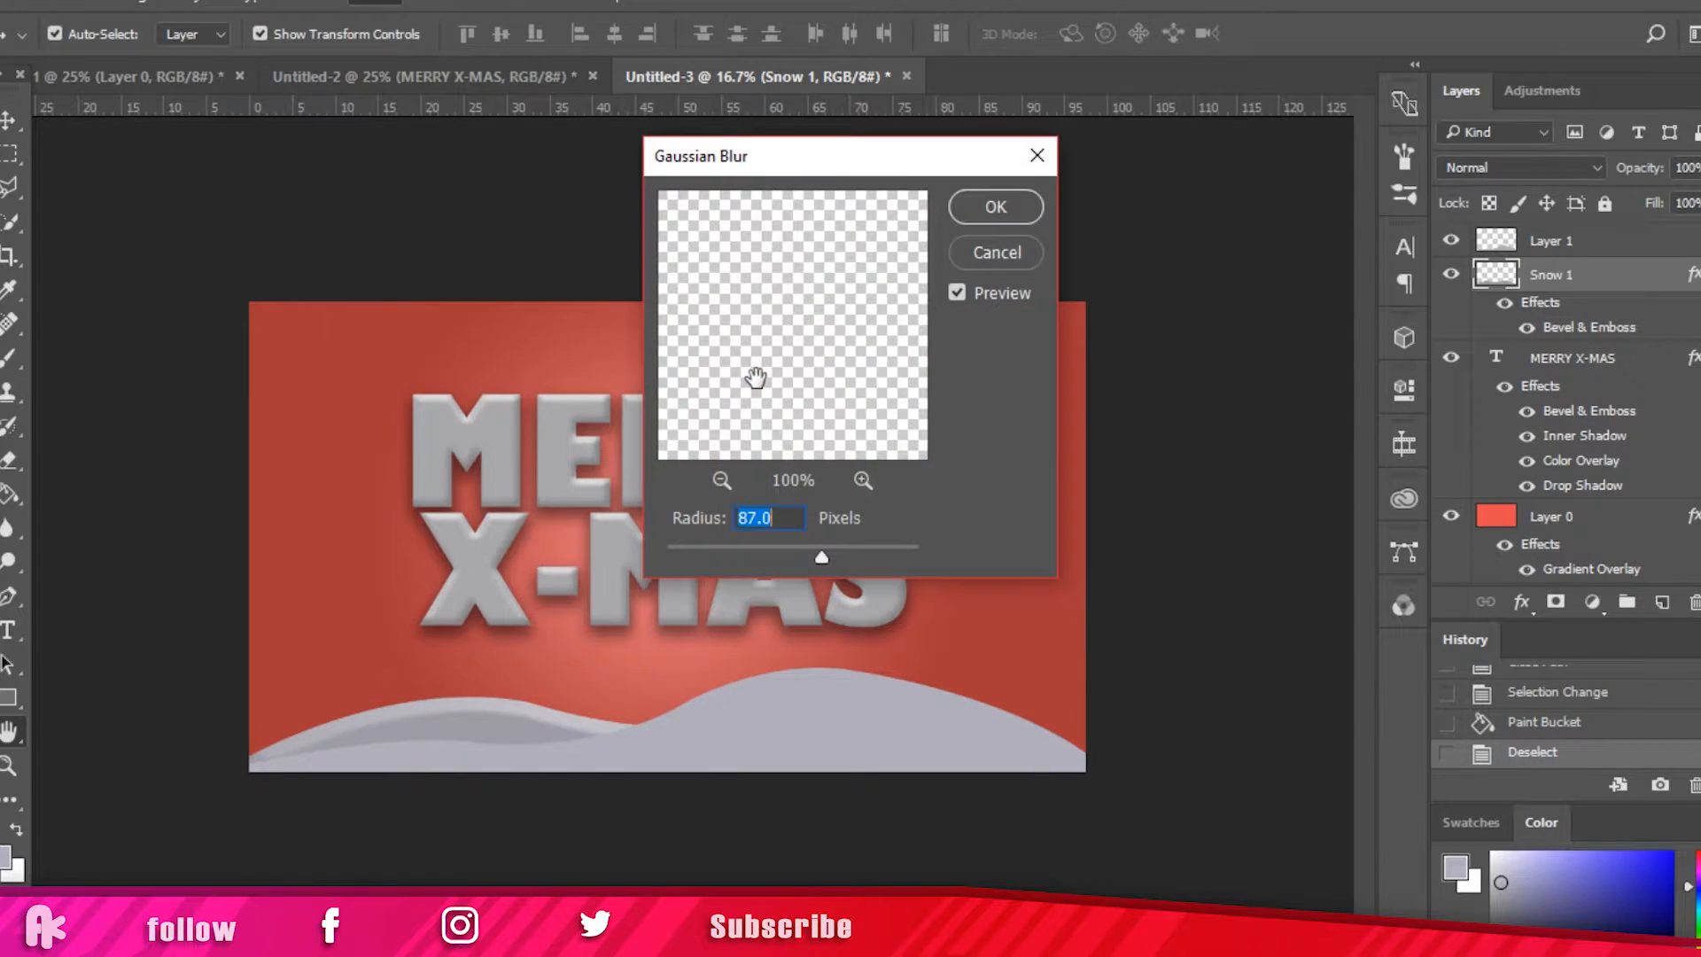
pyautogui.moveTo(723, 558); pyautogui.dragTo(689, 553)
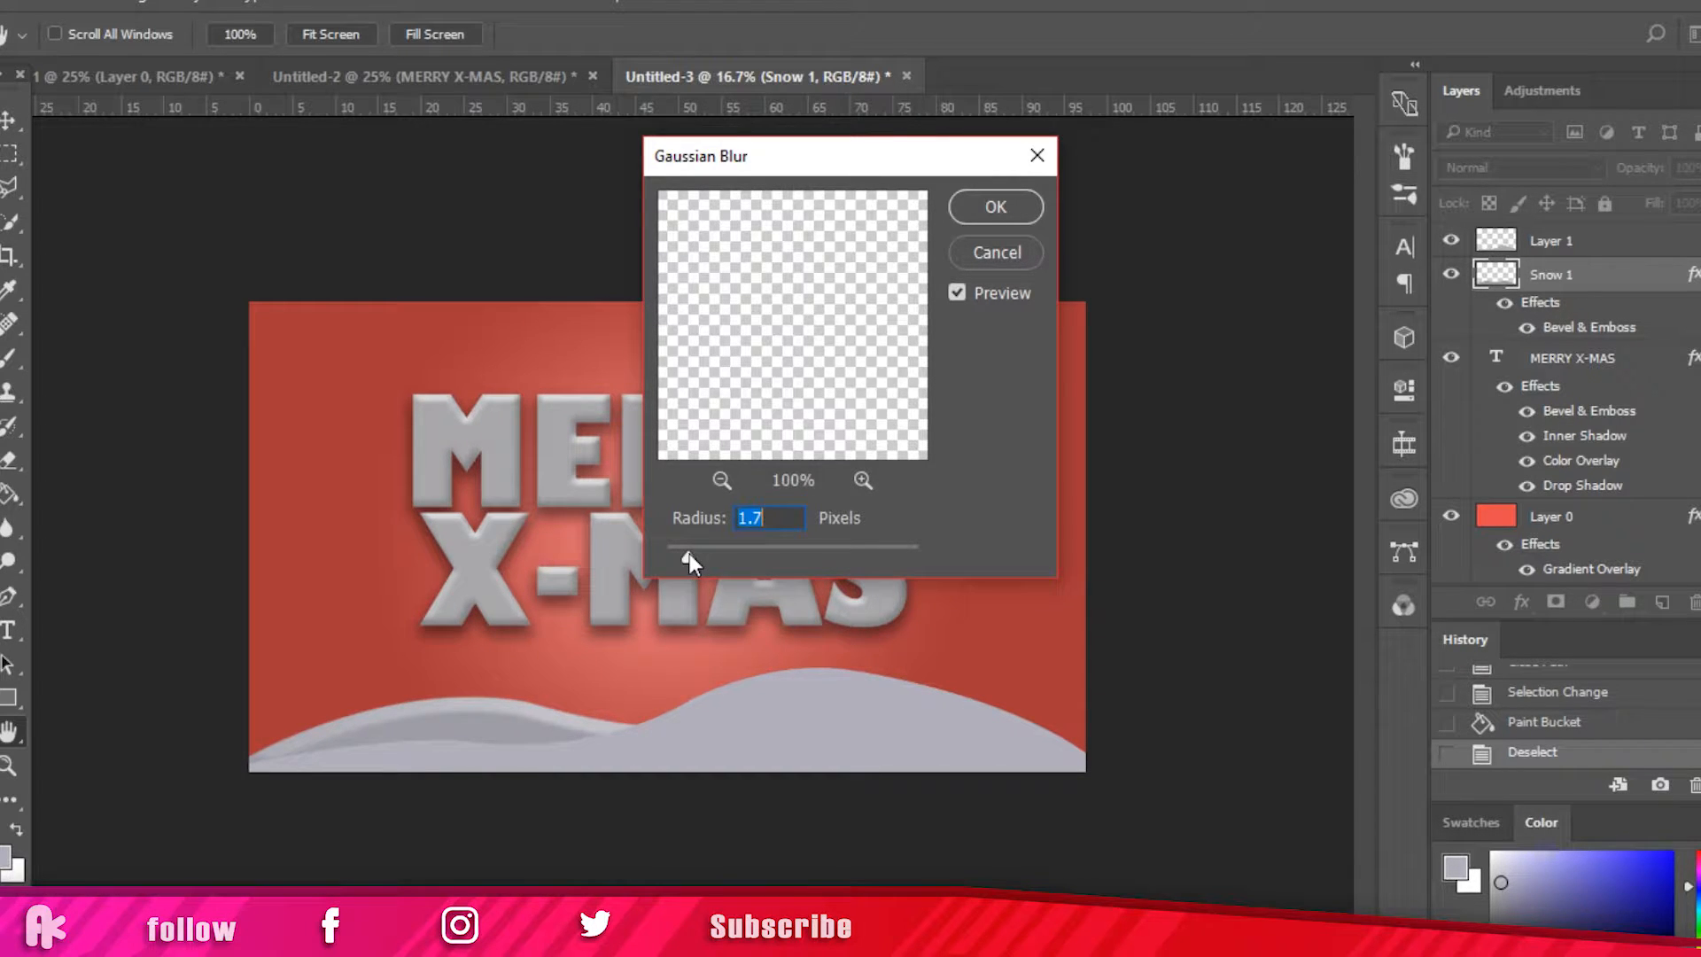
pyautogui.click(972, 210)
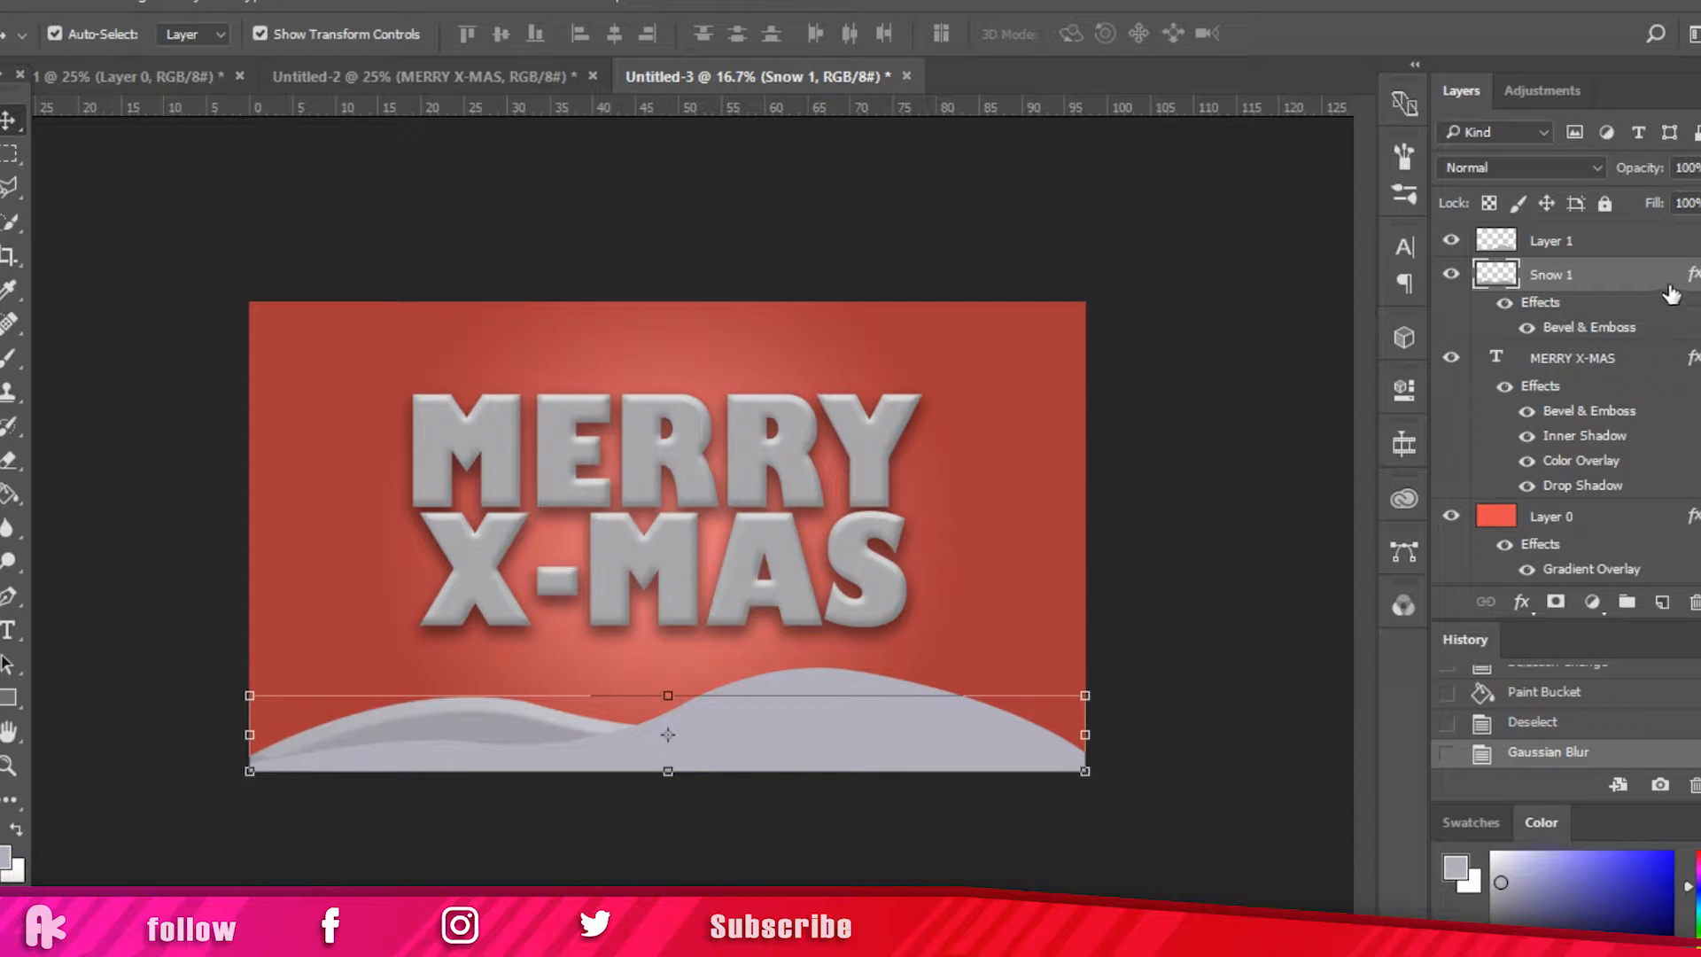
# Step: Rename the new hill's layer as Snow 2
pyautogui.doubleClick(1555, 241)
pyautogui.press('BackSpace')
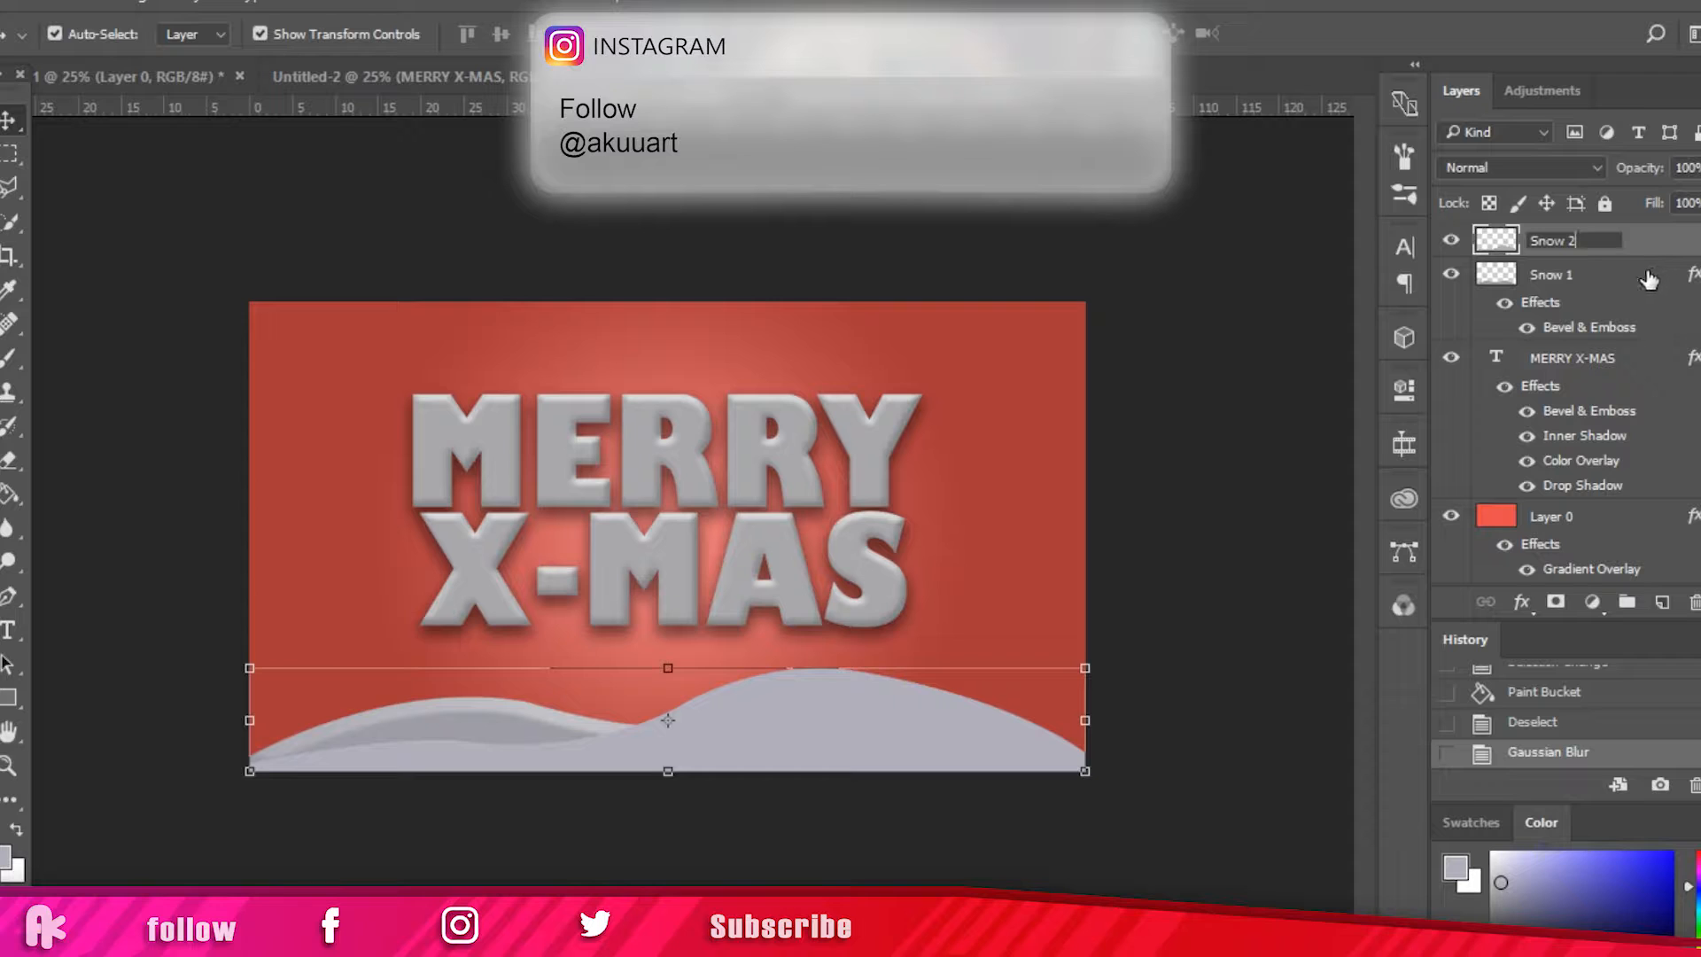
pyautogui.click(1661, 246)
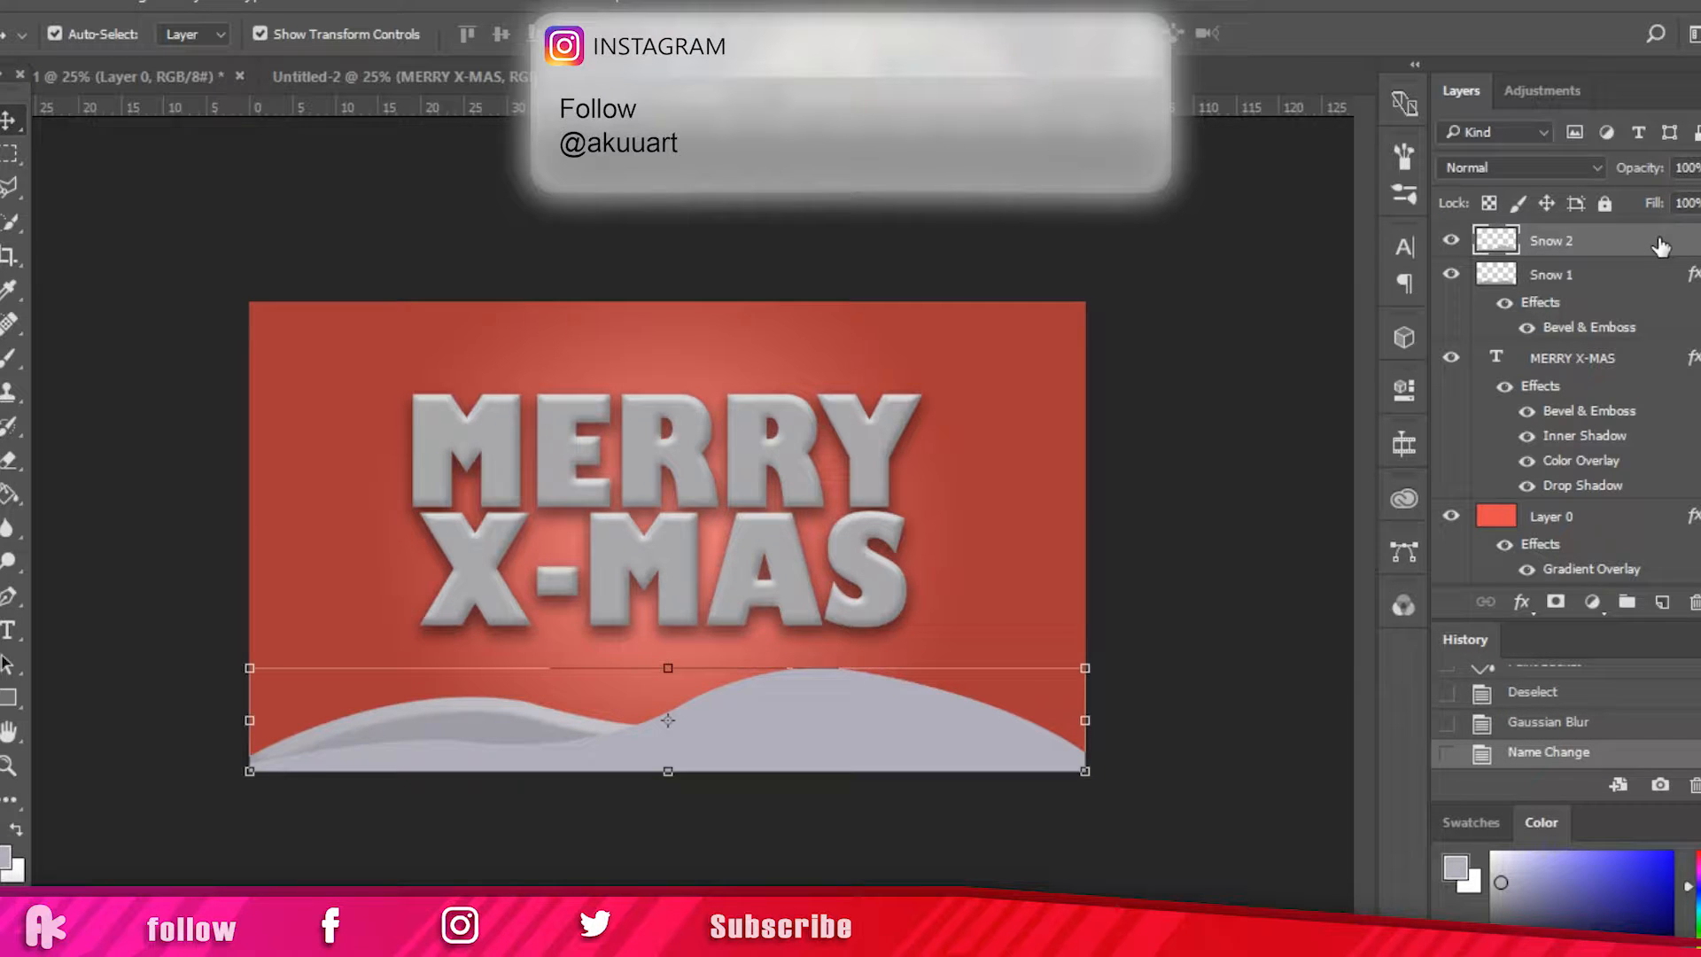
# Step: Add a Bevel & Emboss effect to Snow 2 with its shading angle at -50° and altitude at 5°
pyautogui.doubleClick(1661, 246)
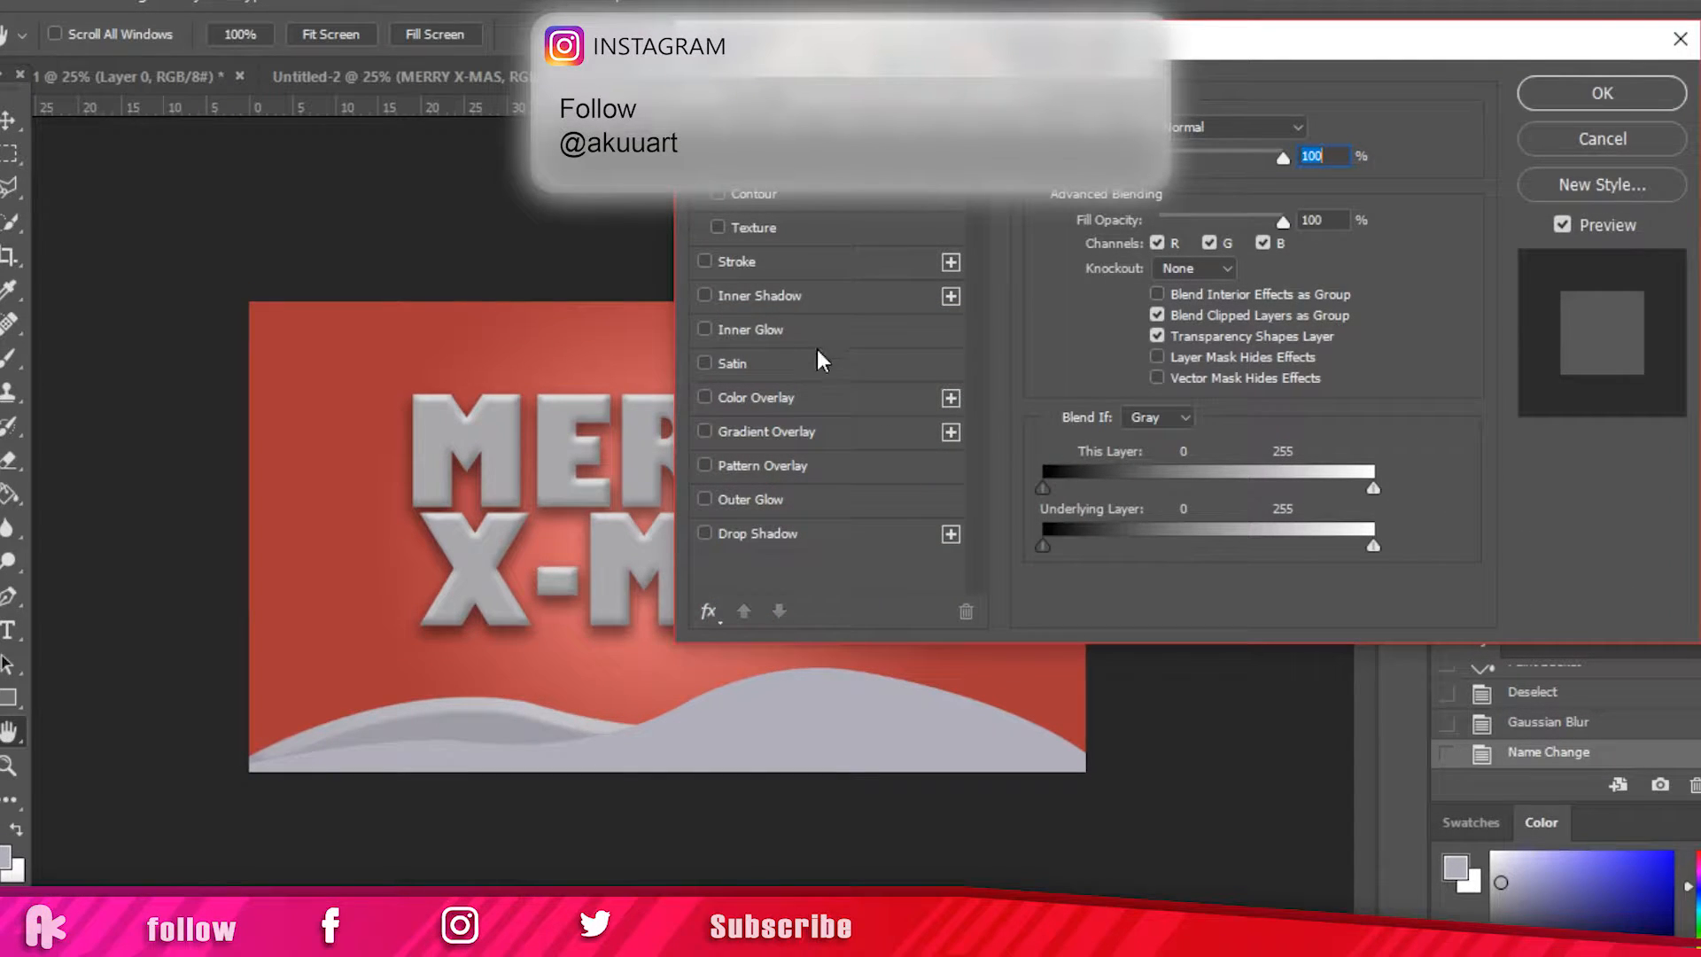
pyautogui.click(758, 172)
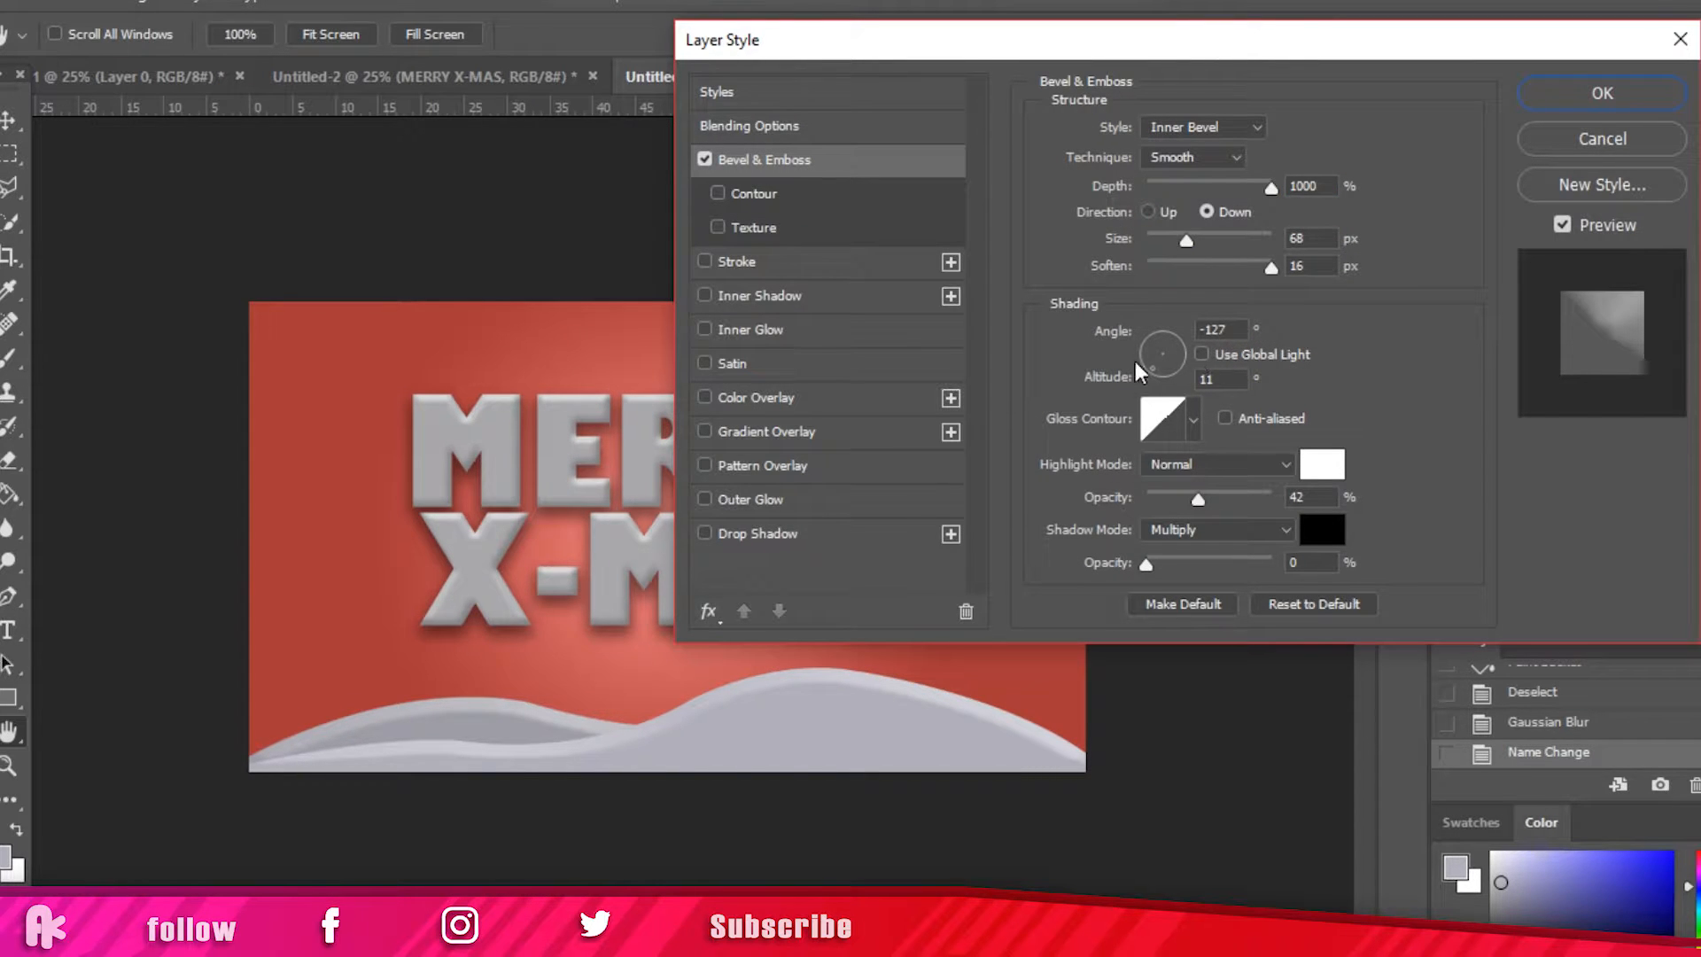
pyautogui.moveTo(1155, 360); pyautogui.dragTo(1177, 370)
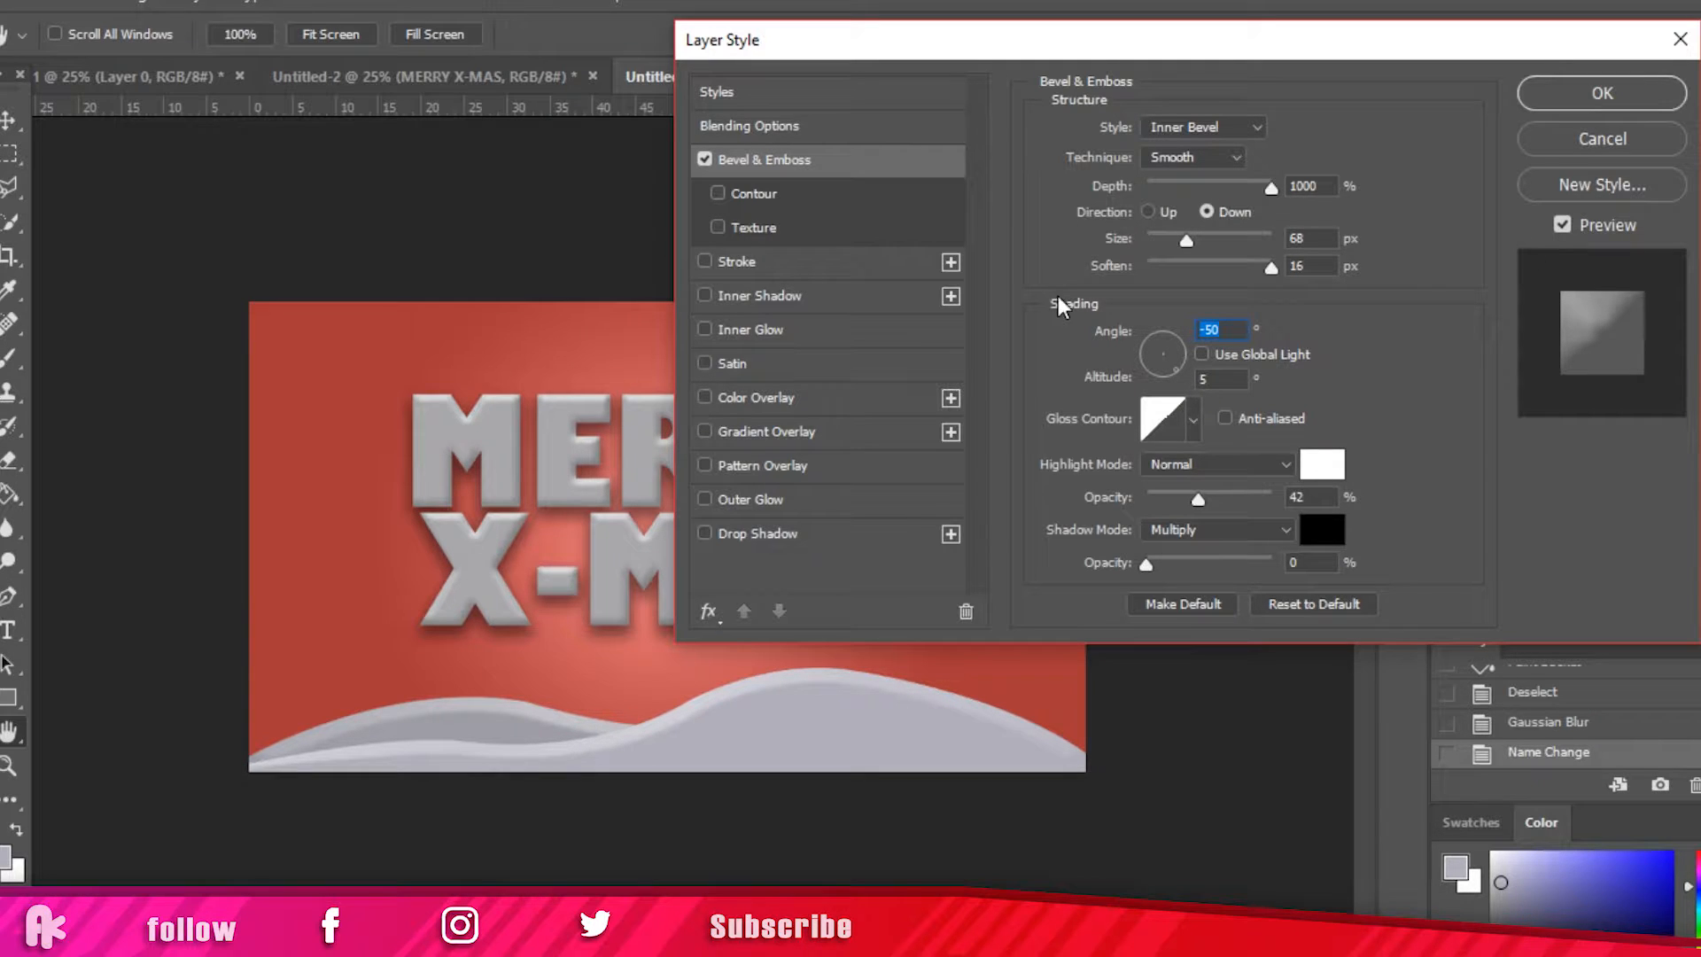
# Step: Add an Inner Shadow to Snow 2 with a distance of 21 px and apply the layer style
pyautogui.click(737, 301)
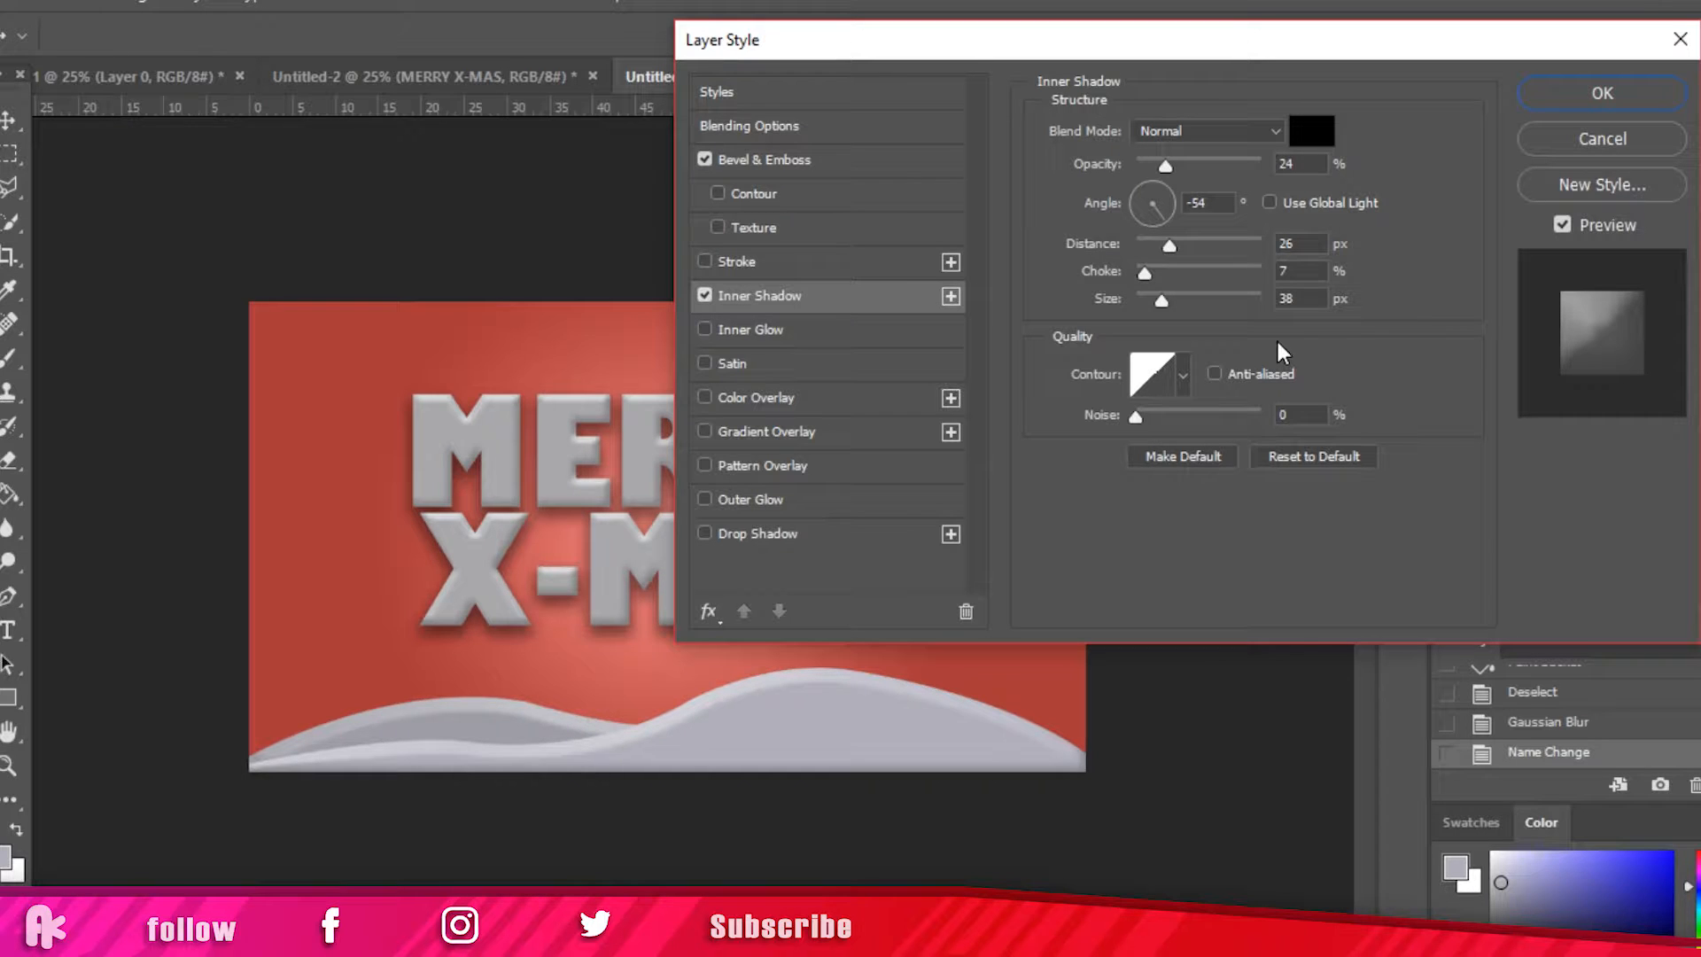
pyautogui.moveTo(1174, 247)
pyautogui.mouseDown()
pyautogui.moveTo(1240, 244)
pyautogui.moveTo(1135, 248)
pyautogui.moveTo(1162, 248)
pyautogui.mouseUp()
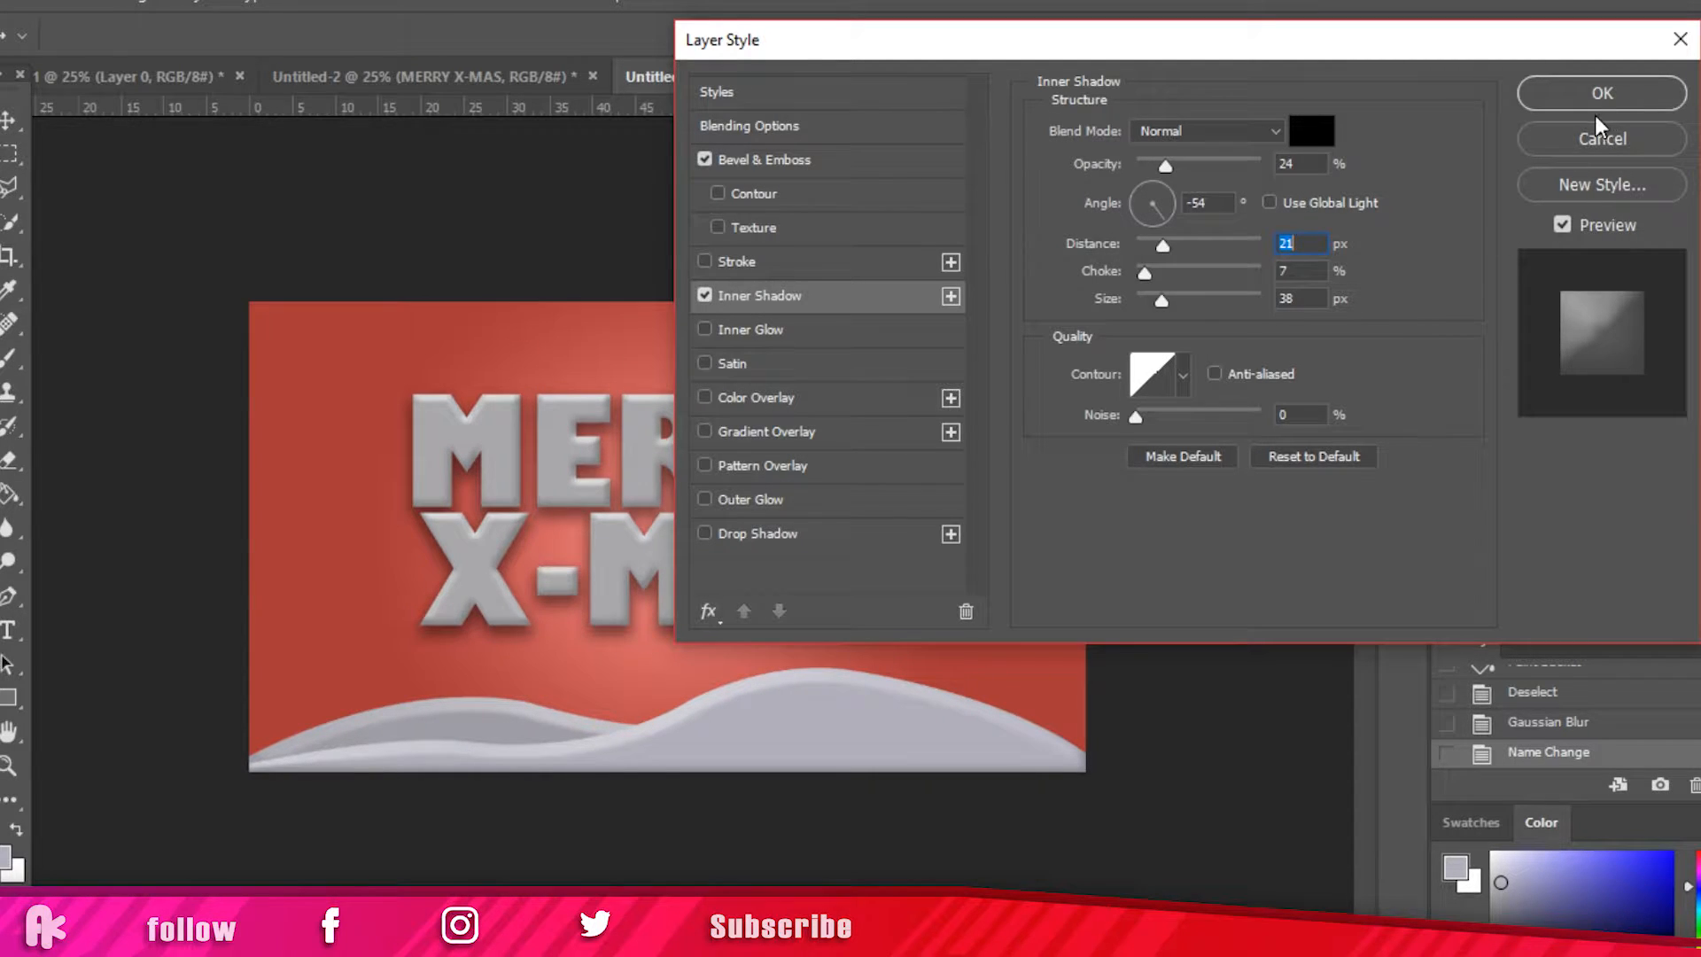
pyautogui.click(1560, 103)
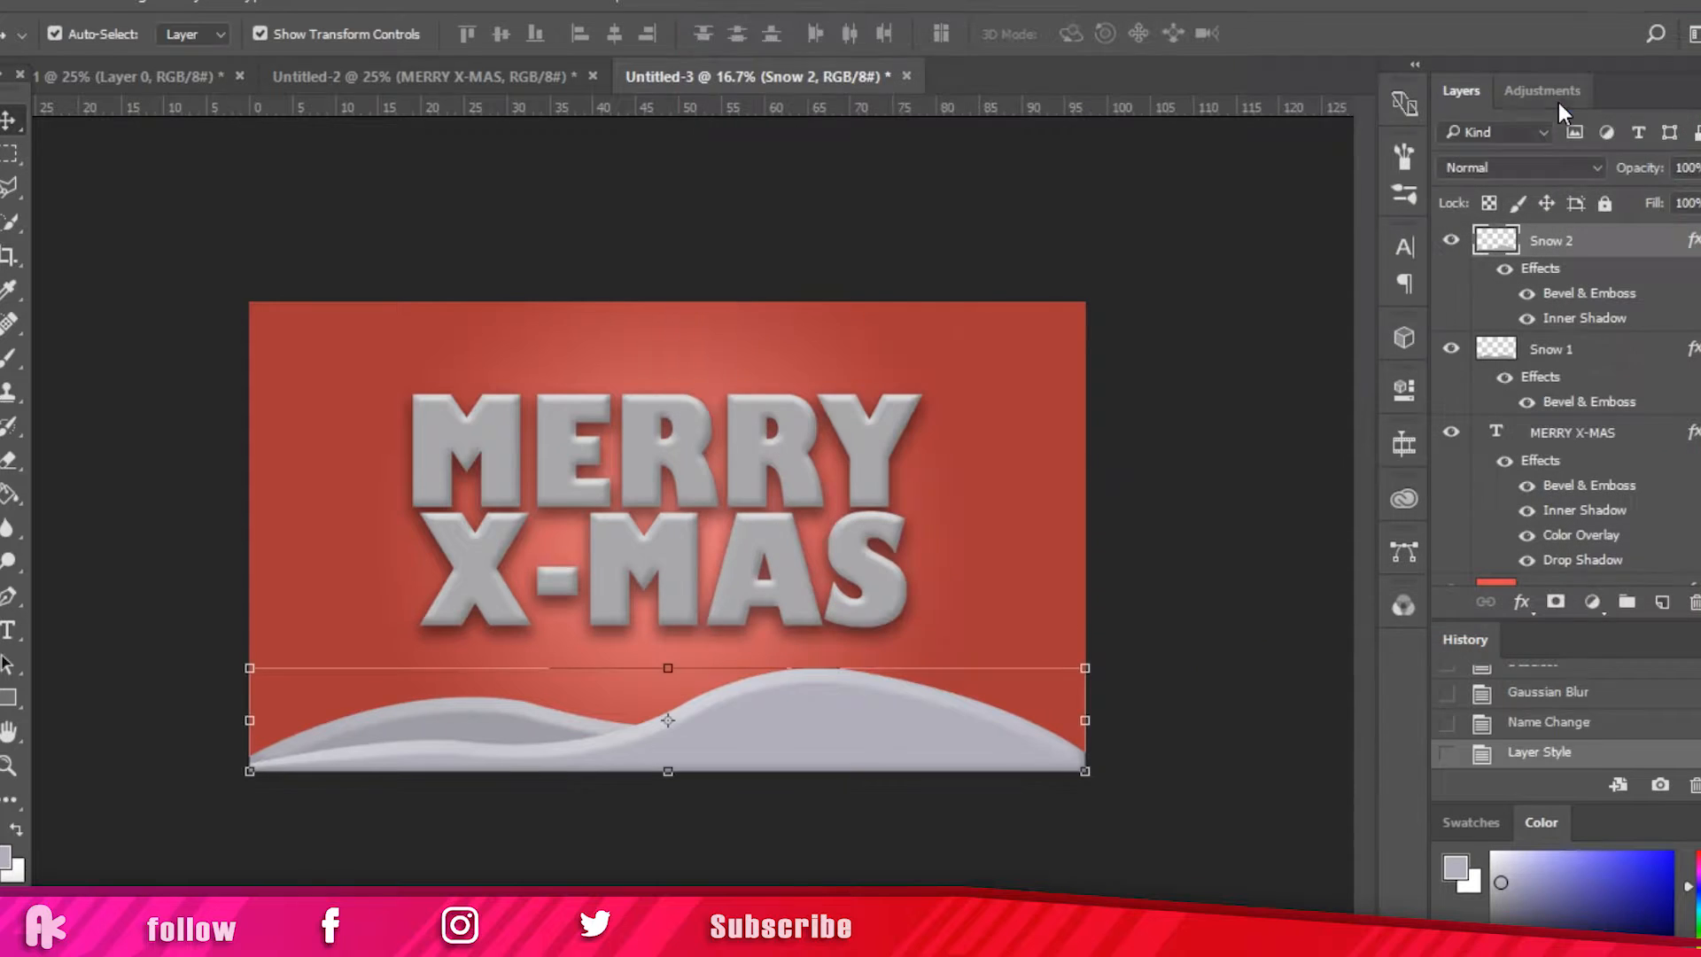
# Step: Select the Snow 1 layer and set up a soft 250 px brush with a dark grey foreground colour
pyautogui.click(1635, 351)
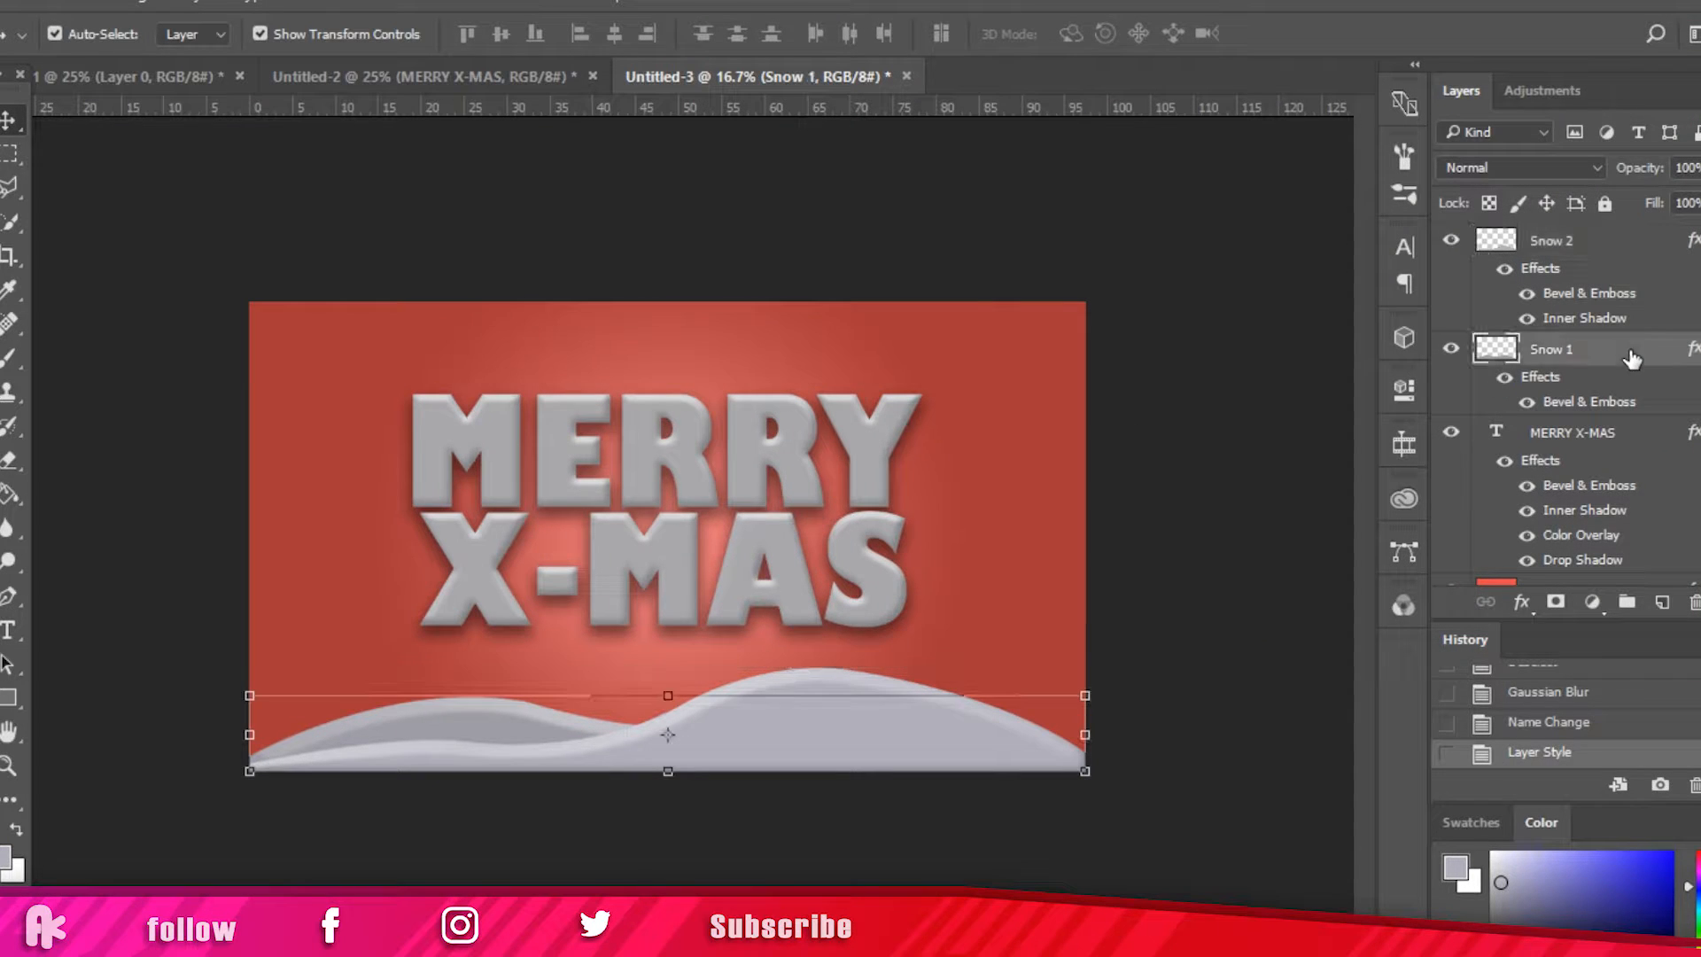
pyautogui.moveTo(1494, 911); pyautogui.dragTo(1493, 950)
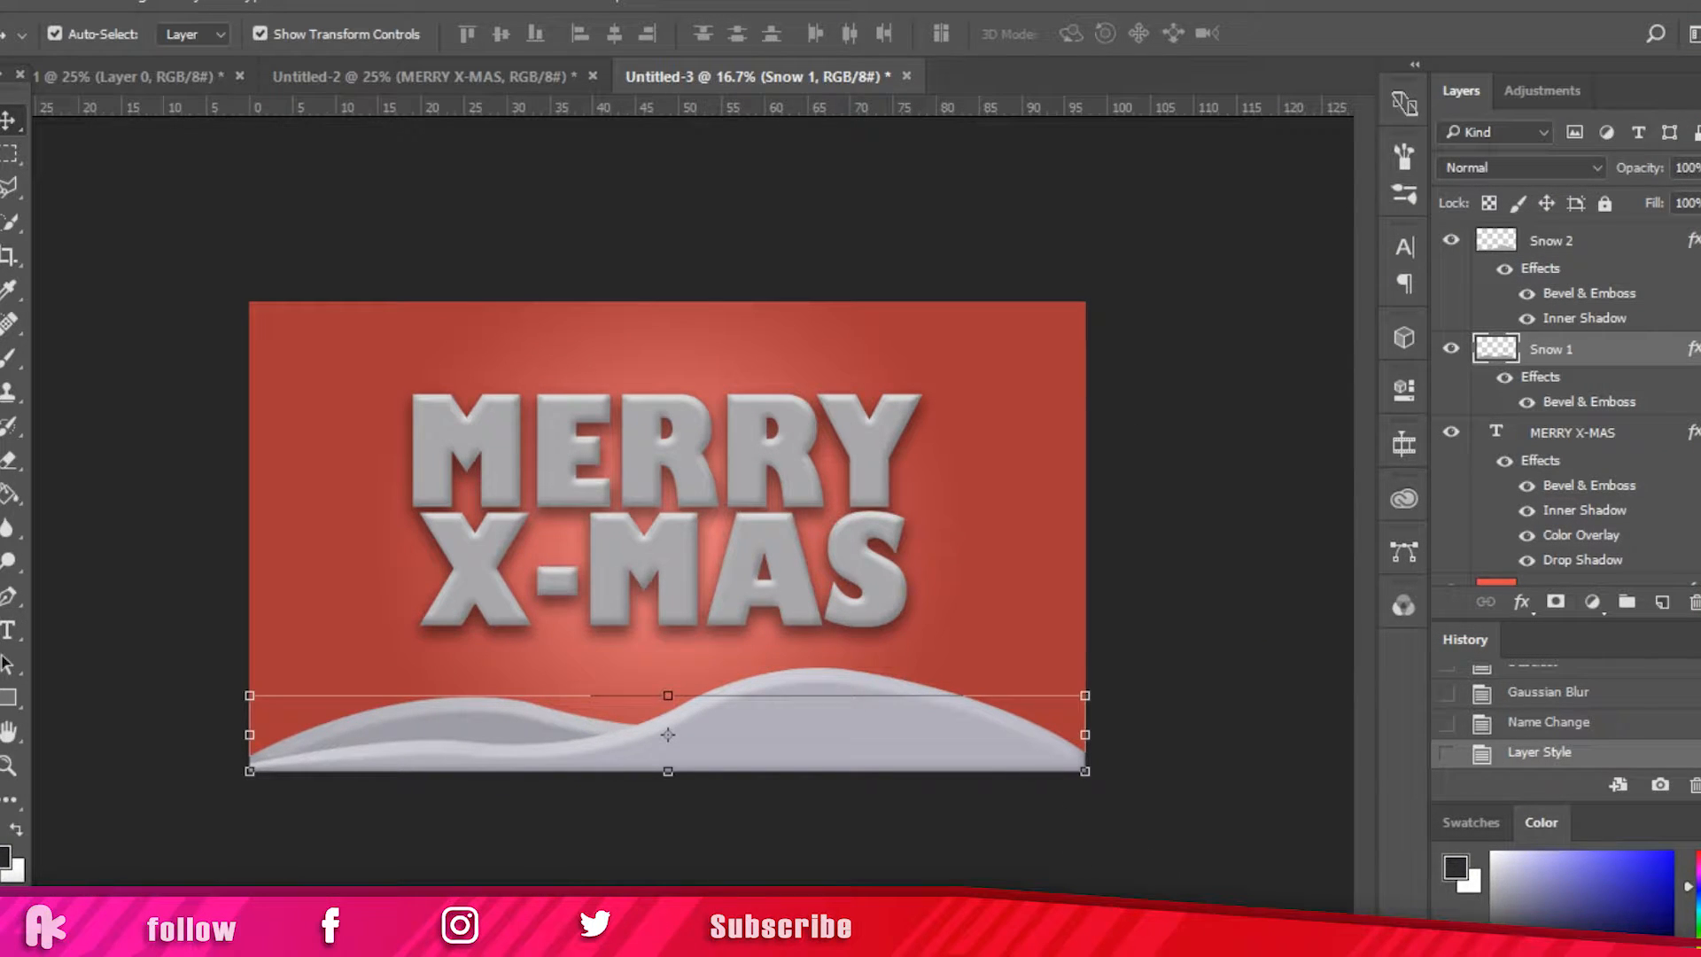
pyautogui.click(9, 357)
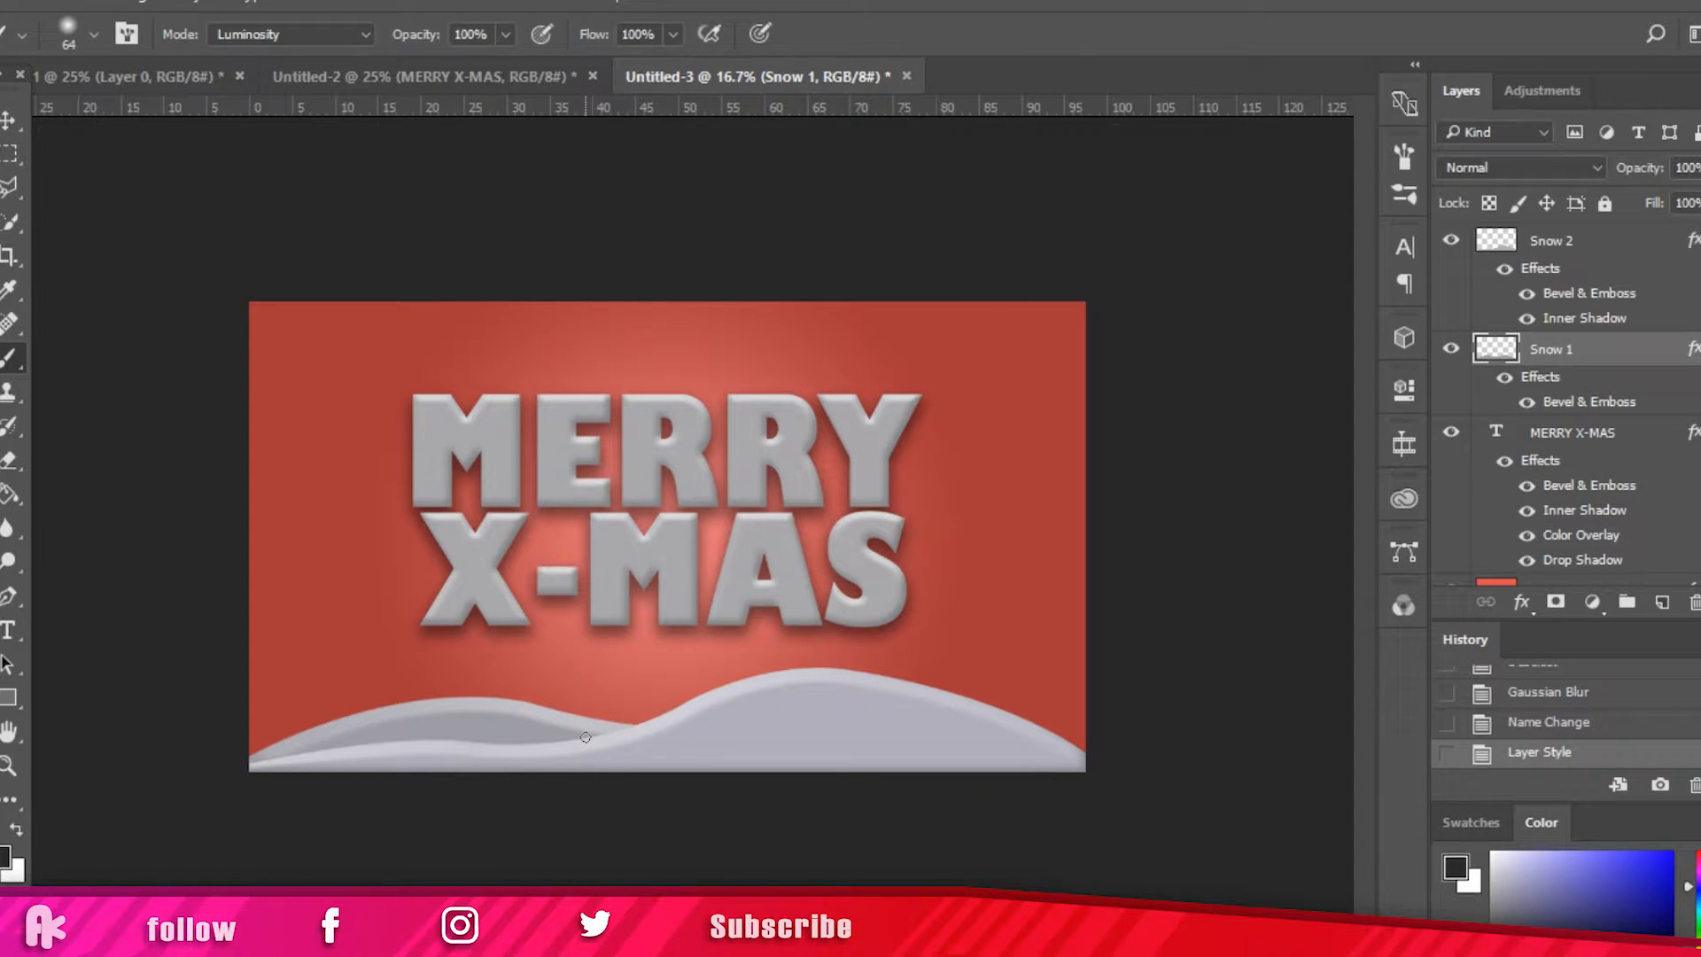
pyautogui.press(']')
pyautogui.press(']')
pyautogui.press(']')
pyautogui.press(']')
pyautogui.press(']')
pyautogui.press(']')
pyautogui.press(']')
pyautogui.press(']')
pyautogui.click(94, 34)
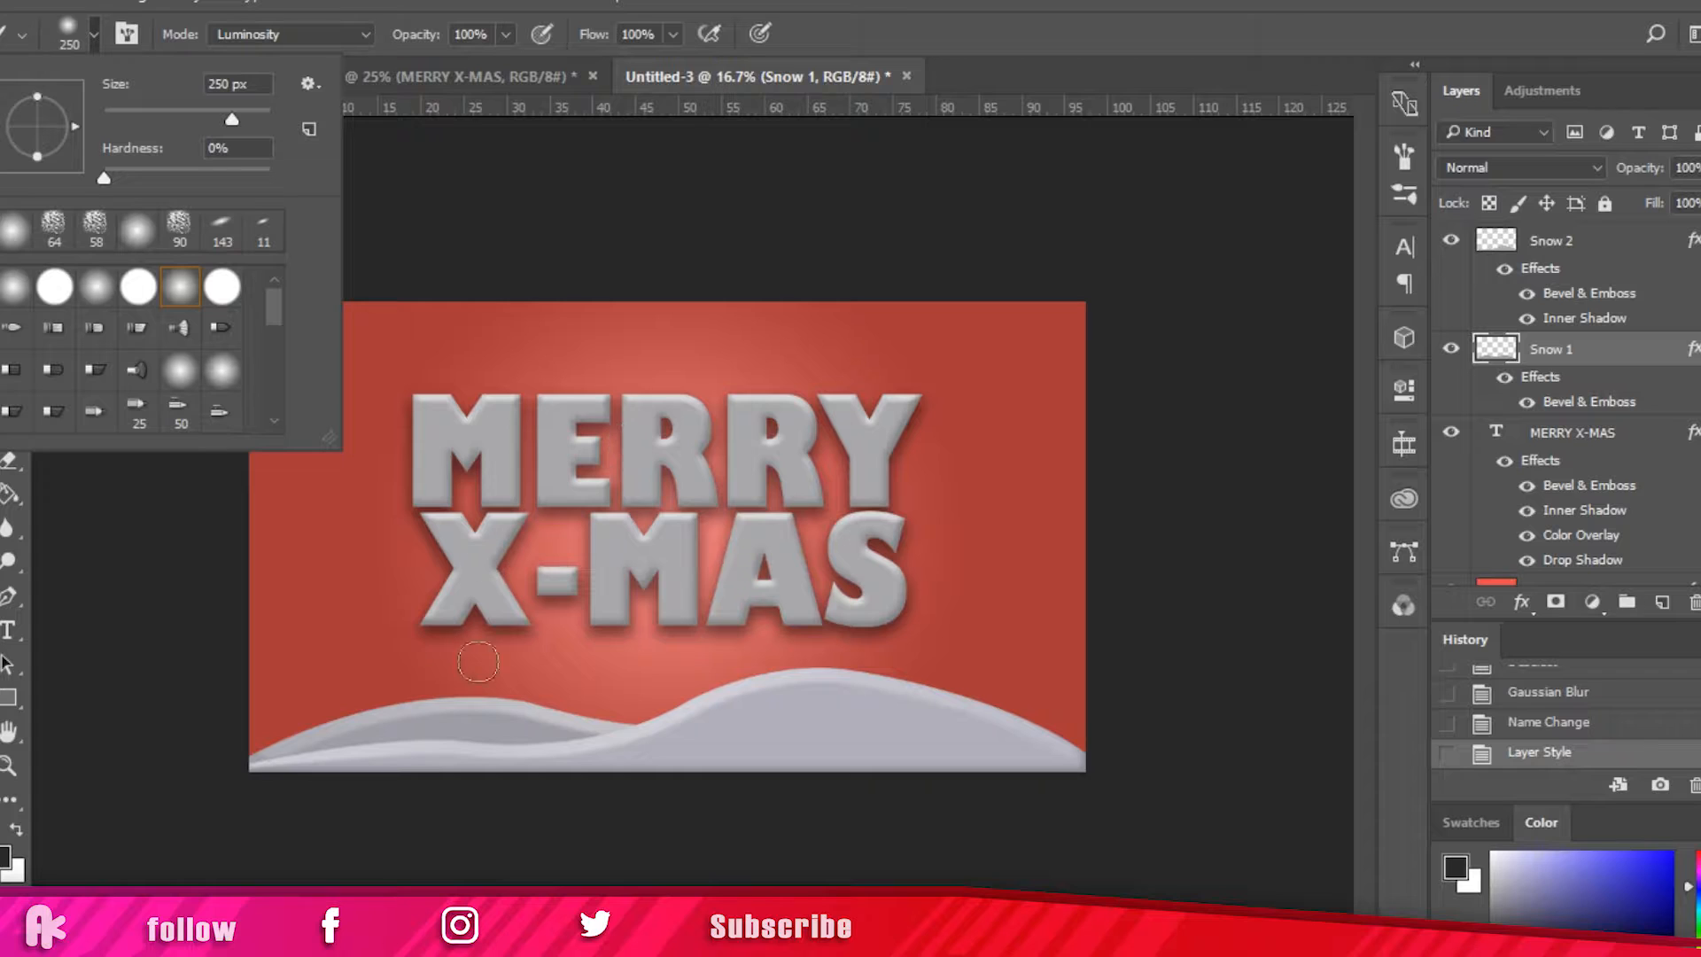
# Step: Undo a dark trial stroke on Snow 1 and shade the hill in medium grey along its overlap with Snow 2
pyautogui.moveTo(632, 751)
pyautogui.mouseDown()
pyautogui.moveTo(343, 767)
pyautogui.moveTo(612, 752)
pyautogui.moveTo(400, 752)
pyautogui.moveTo(478, 737)
pyautogui.mouseUp()
pyautogui.hotkey('ctrl', 'z')
pyautogui.click(1494, 914)
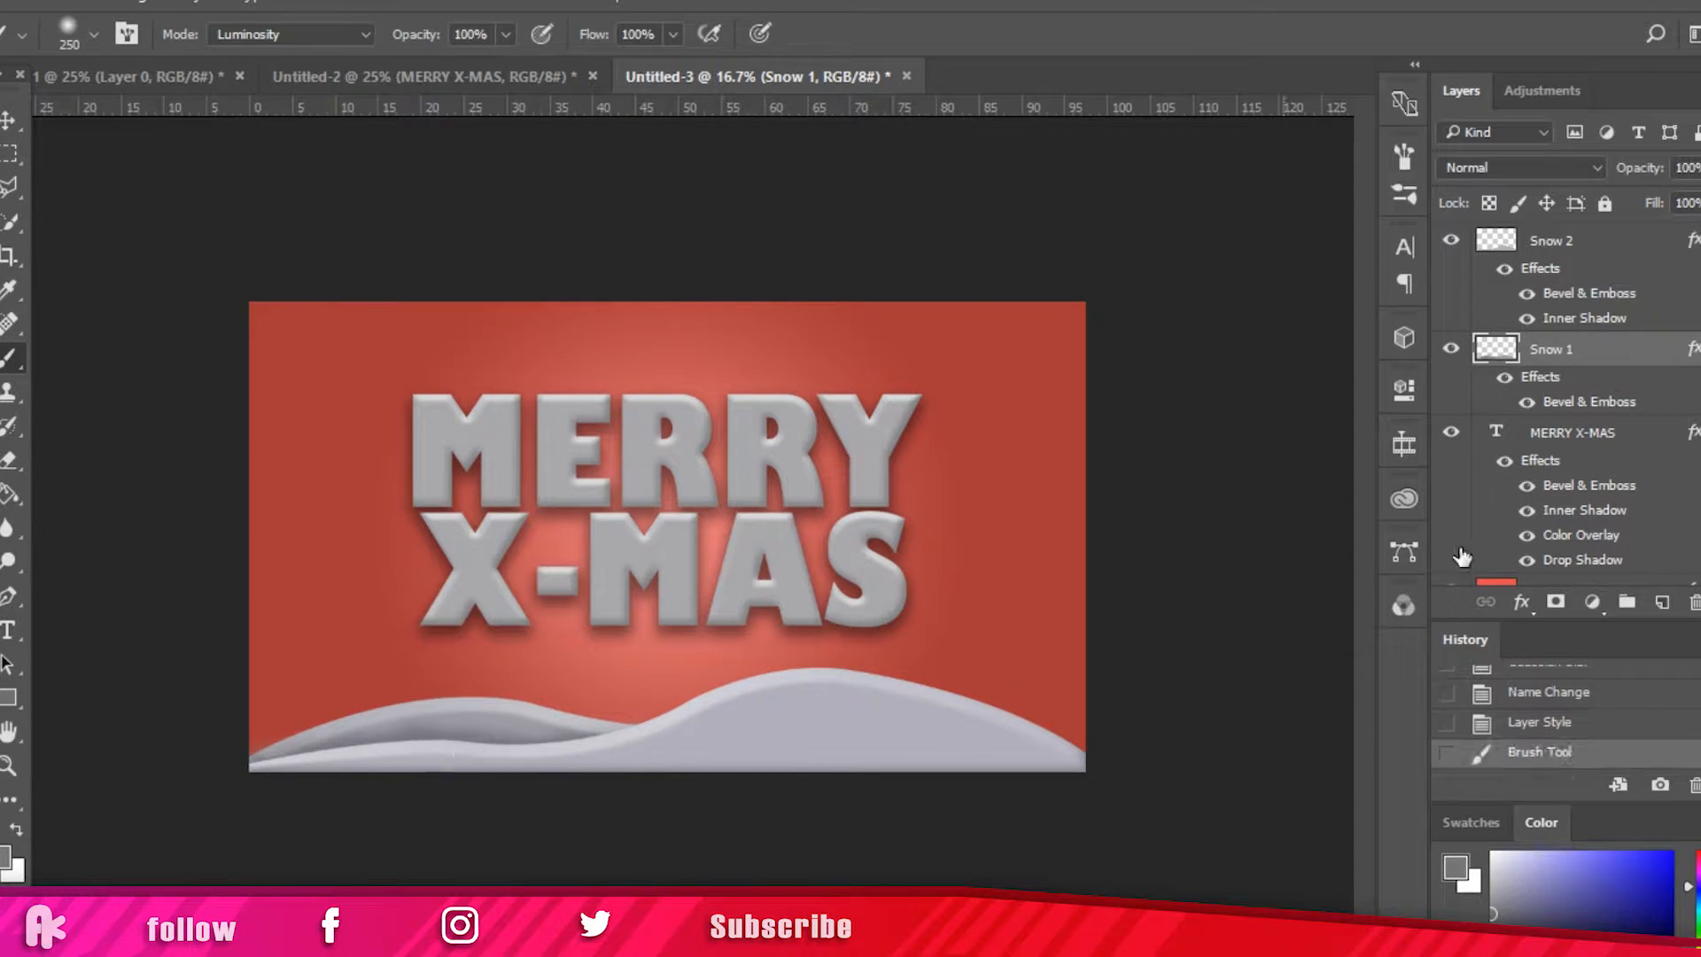
# Step: Enlarge the MERRY X-MAS text slightly about its centre, commit the transform and select the Layer 0 background
pyautogui.click(8, 119)
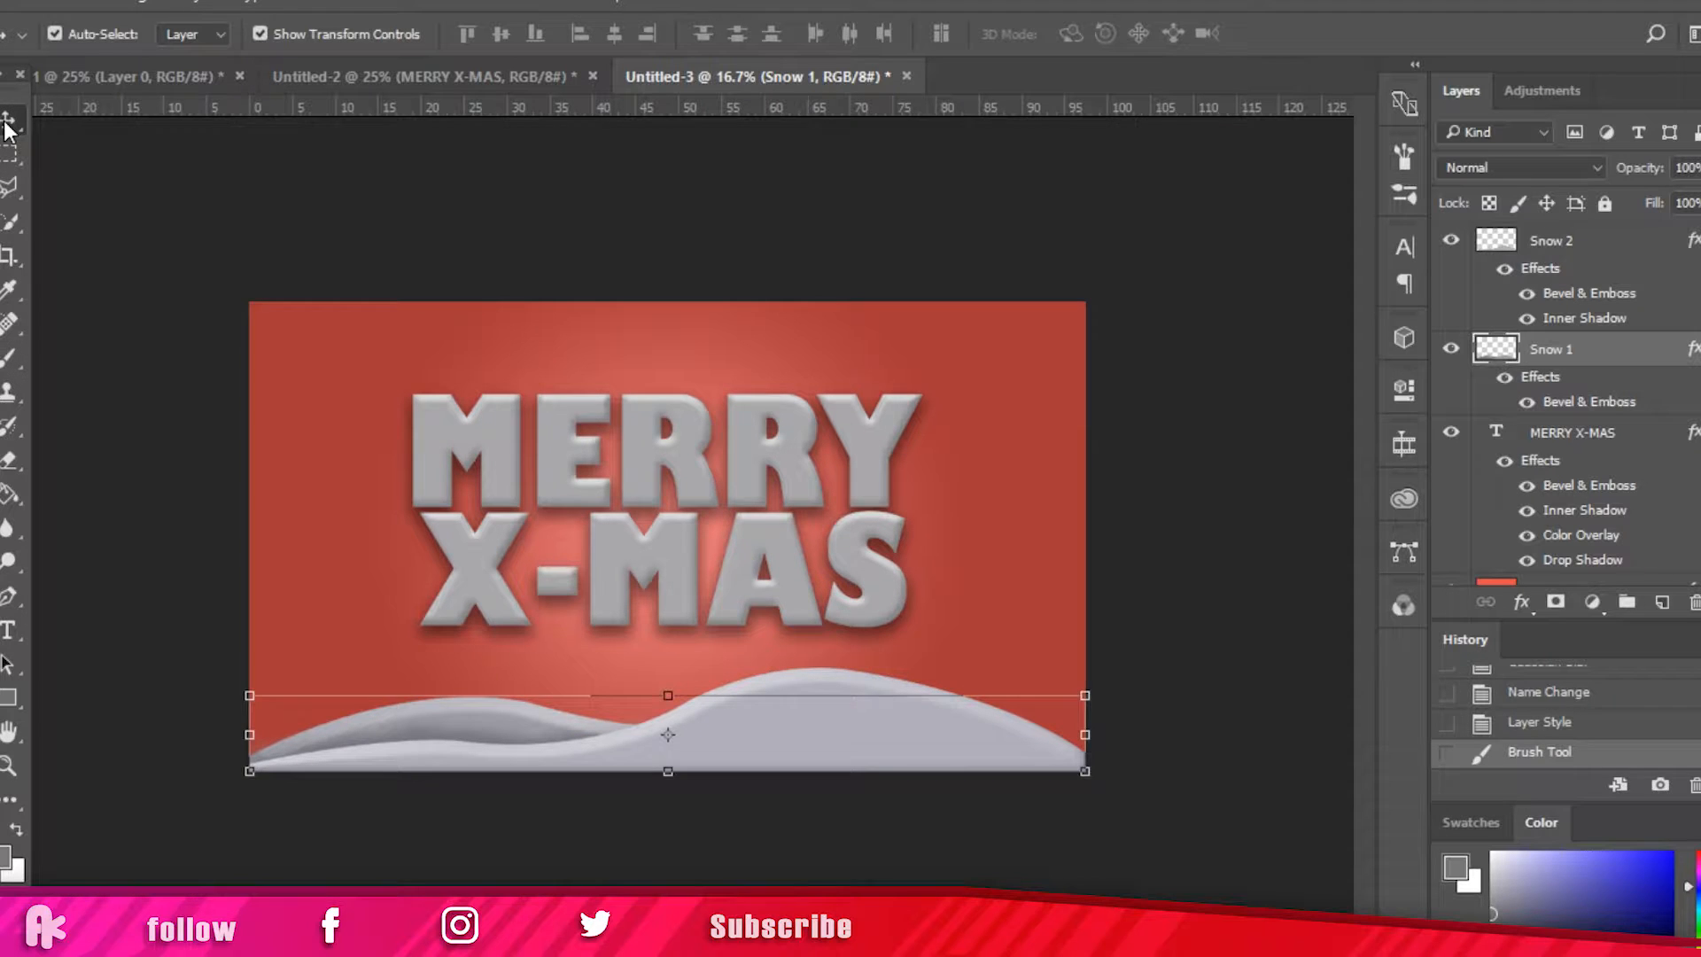
pyautogui.click(868, 550)
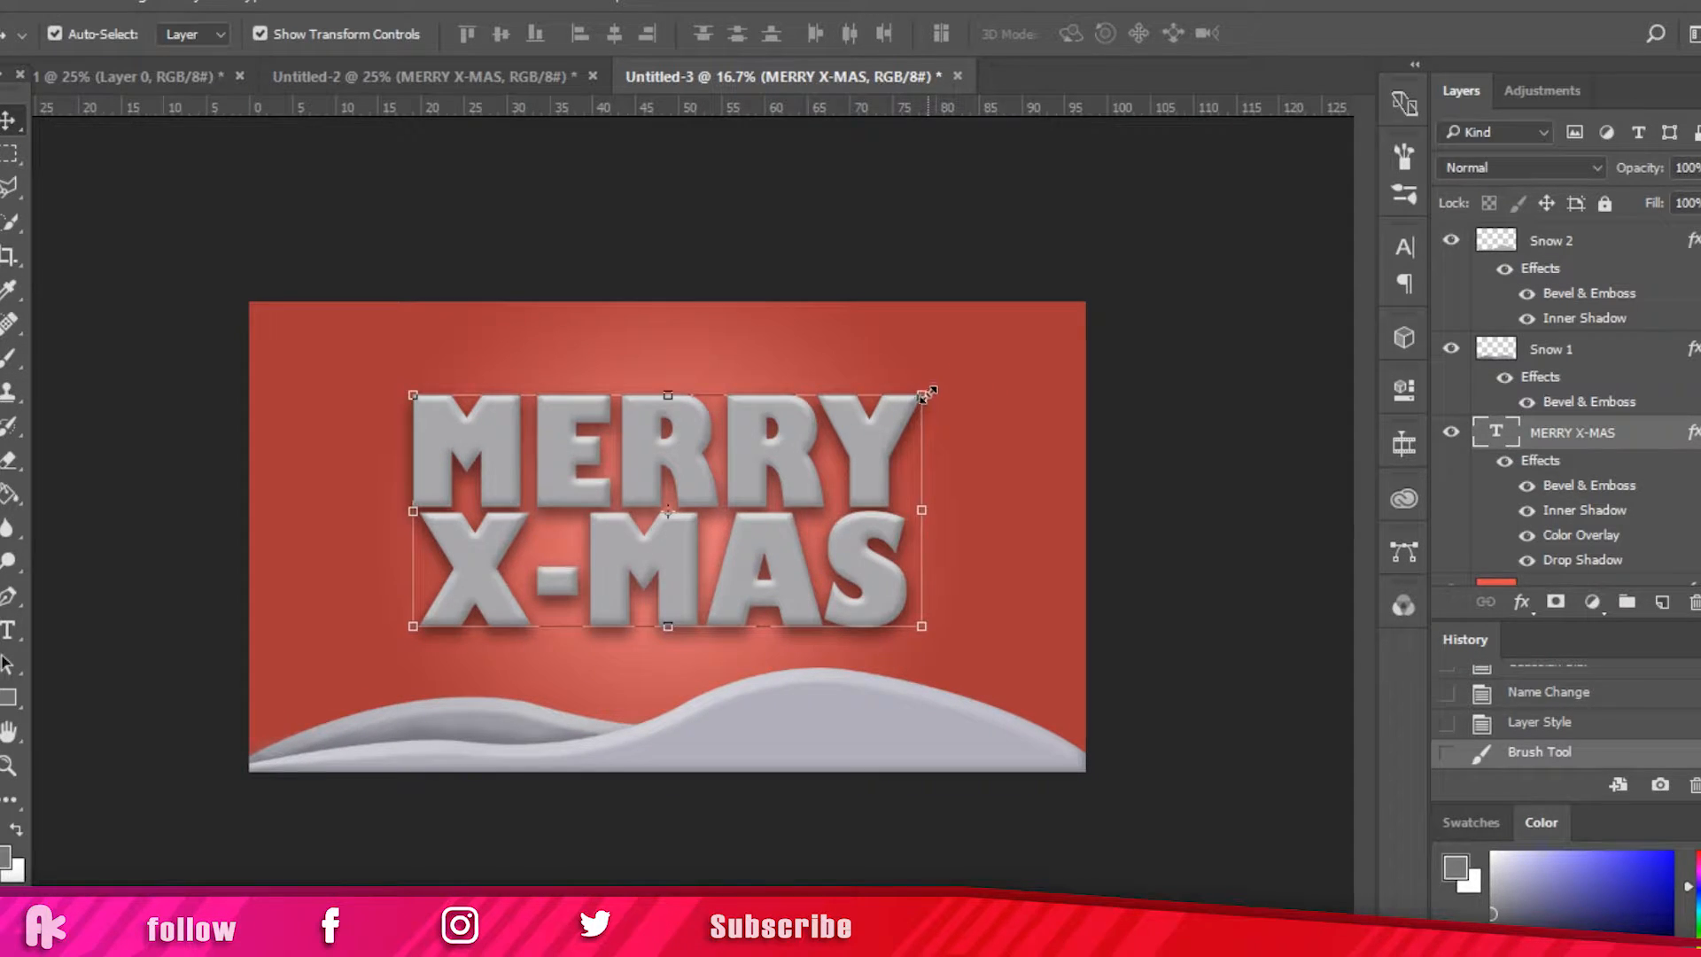
pyautogui.moveTo(925, 394); pyautogui.dragTo(949, 353)
pyautogui.press('Return')
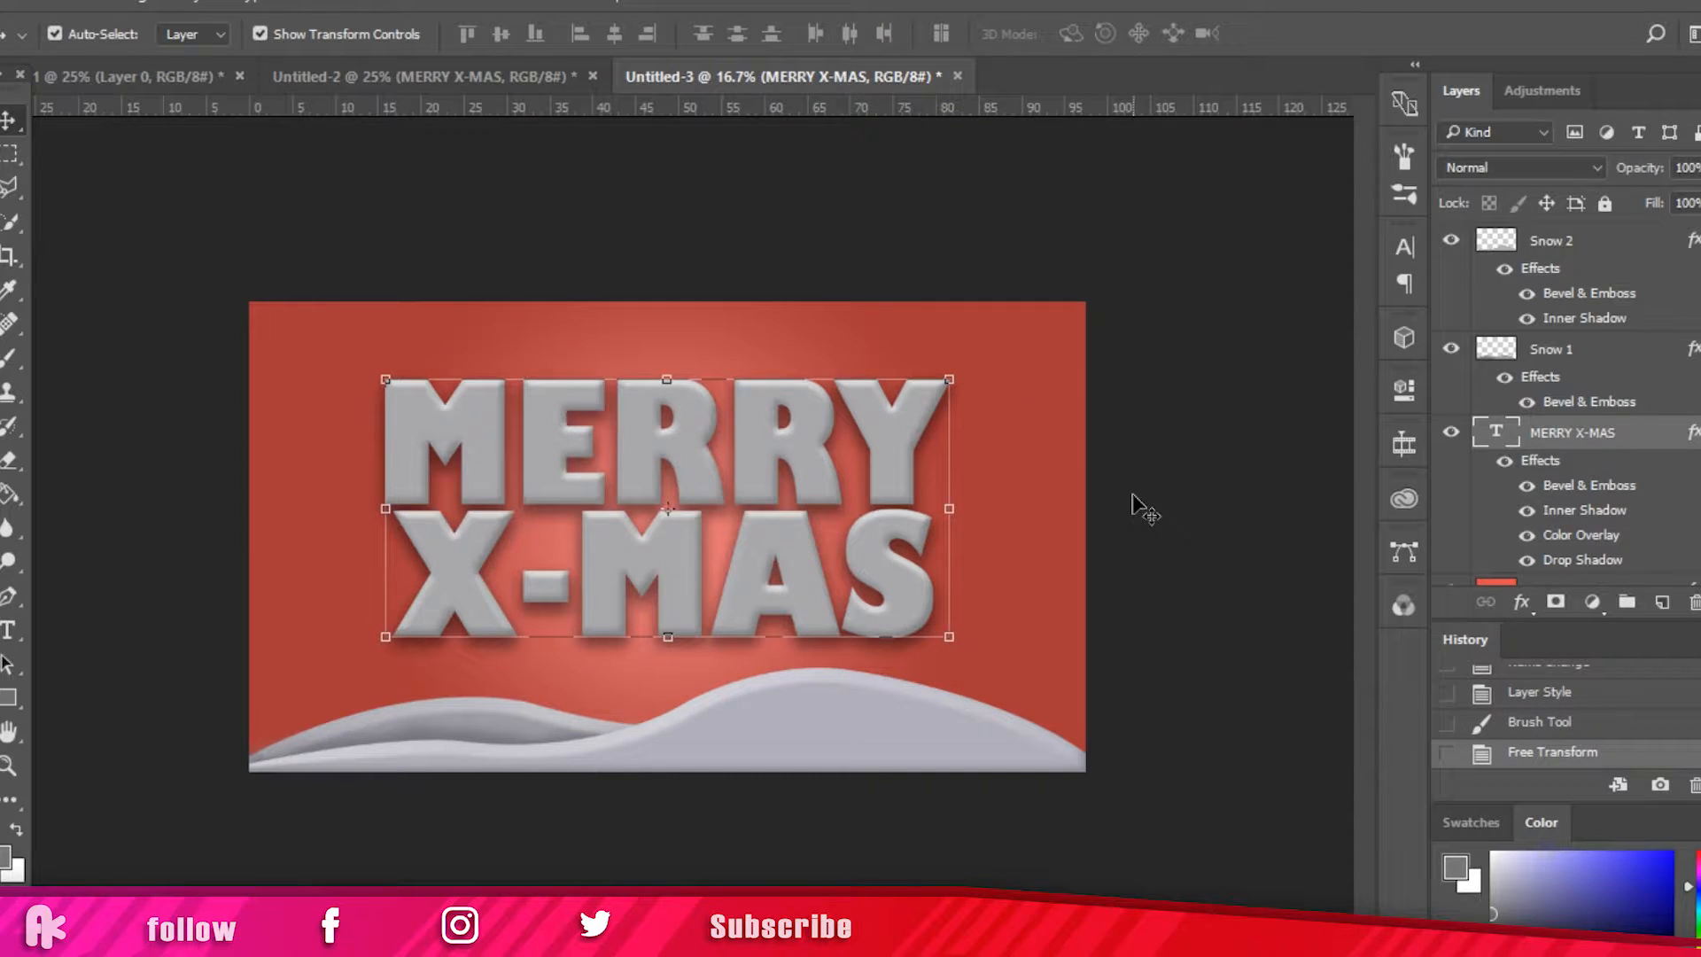
pyautogui.click(1049, 517)
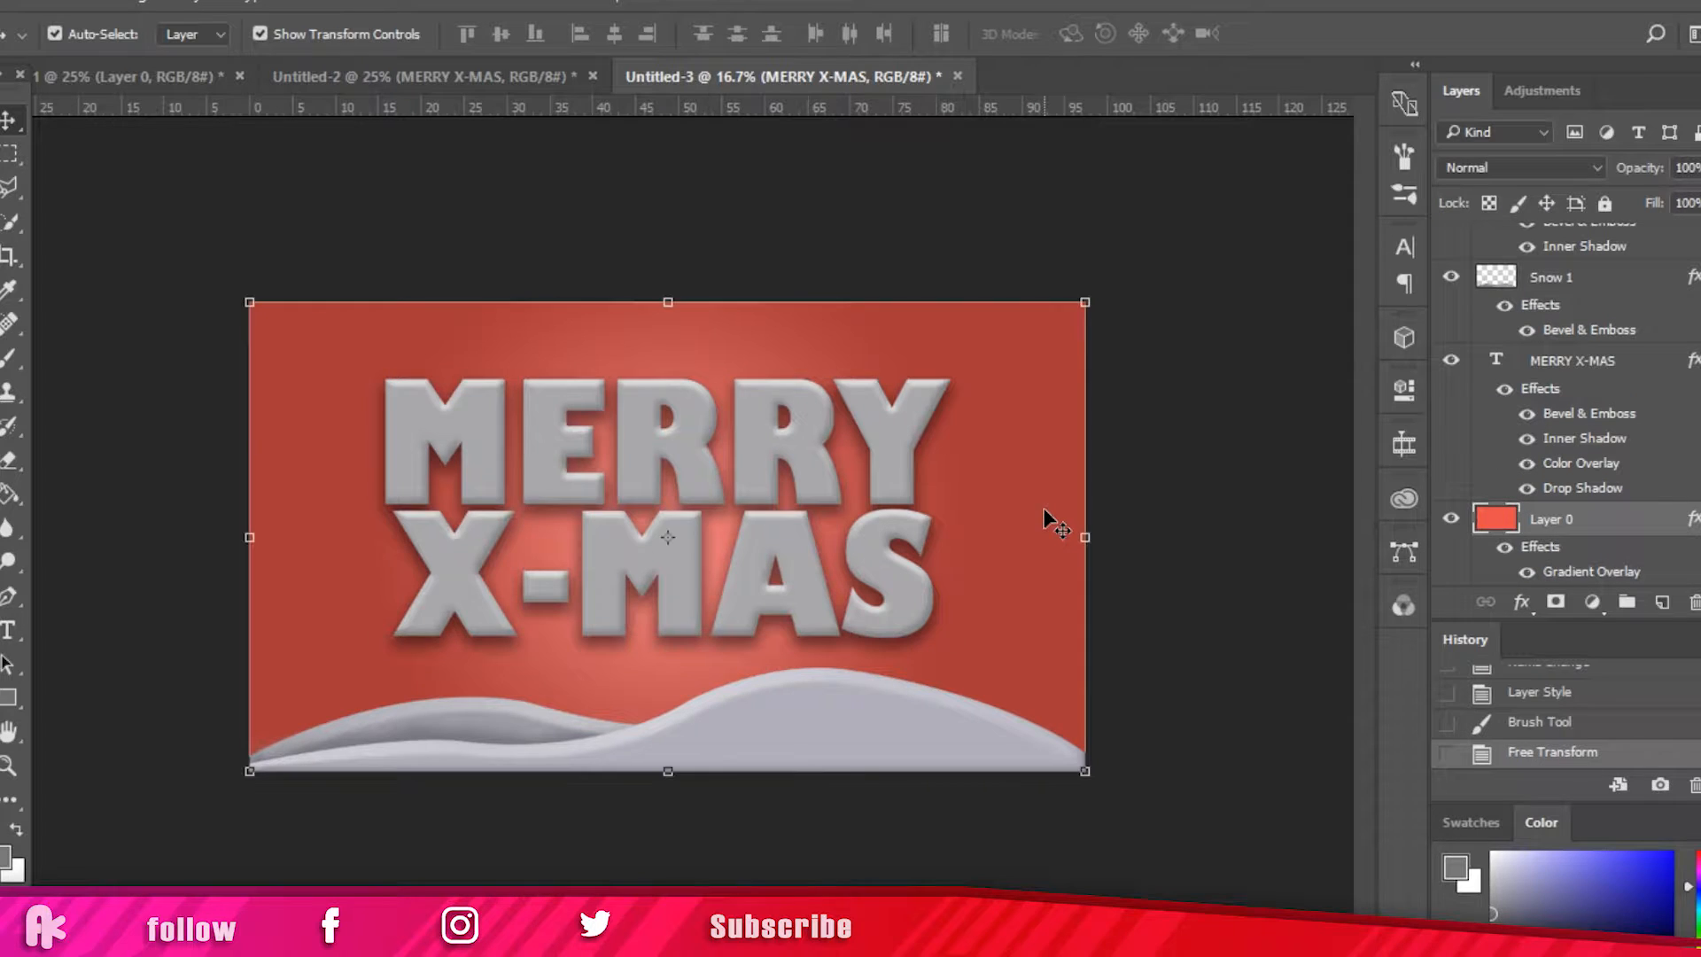
# Step: Choose the Pen tool for drawing over the large snow hill and add a new layer named stem above Snow 2
pyautogui.click(789, 697)
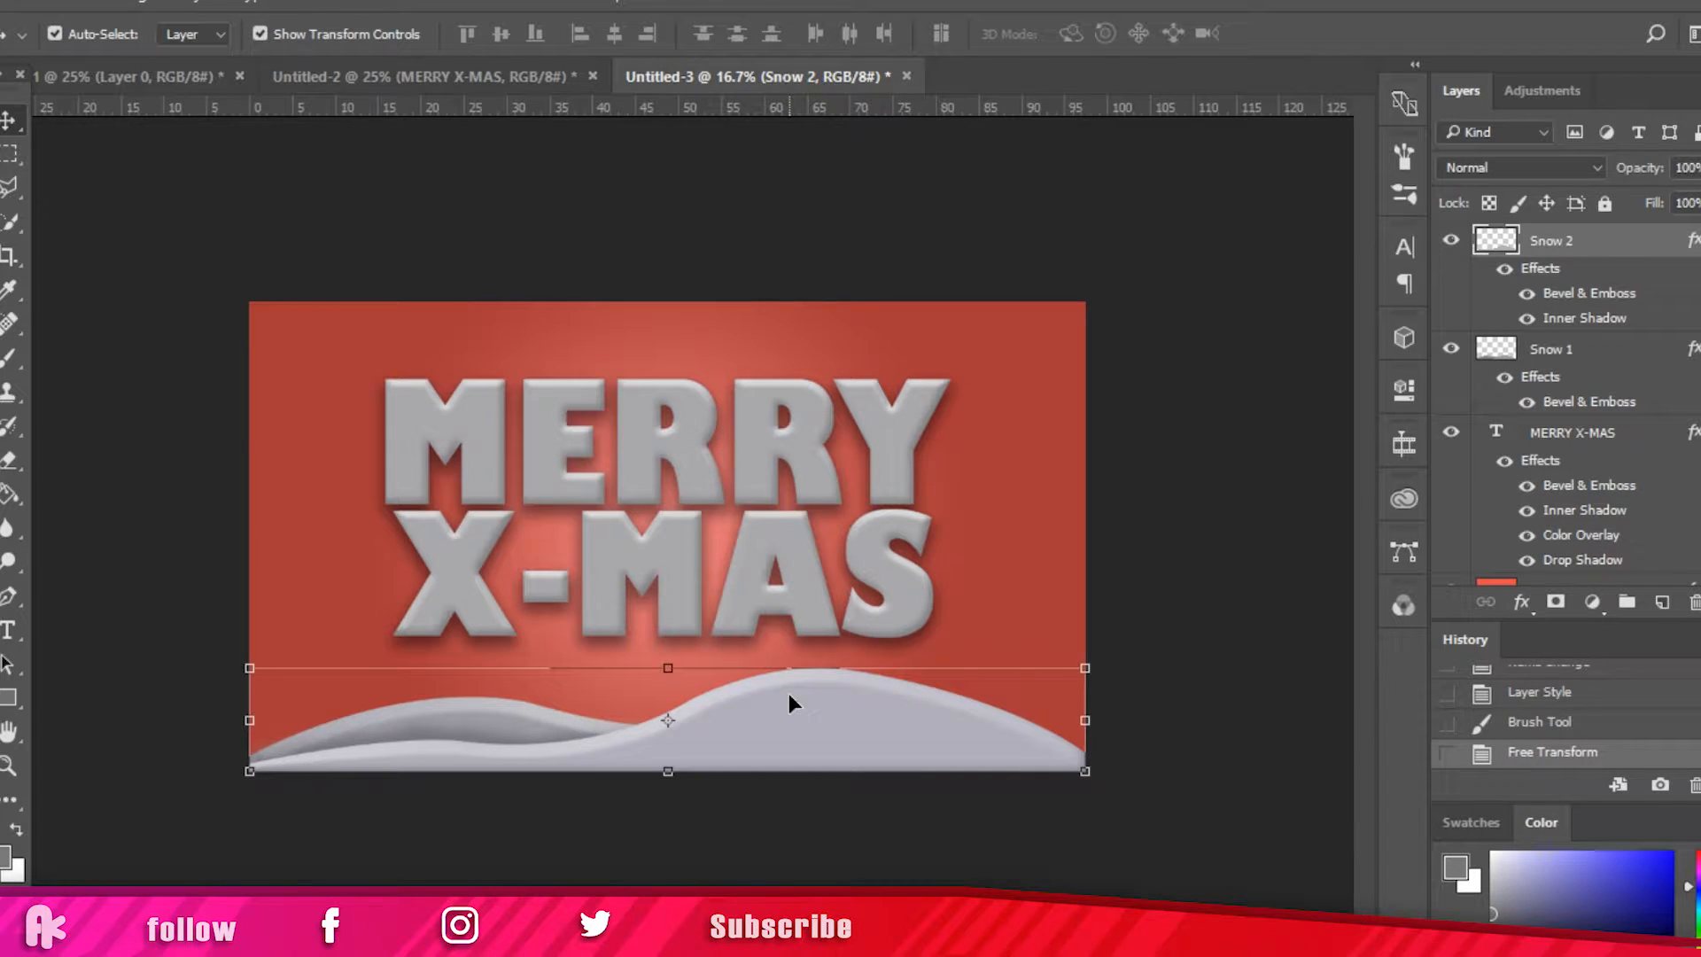
pyautogui.hotkey('ctrl', '+')
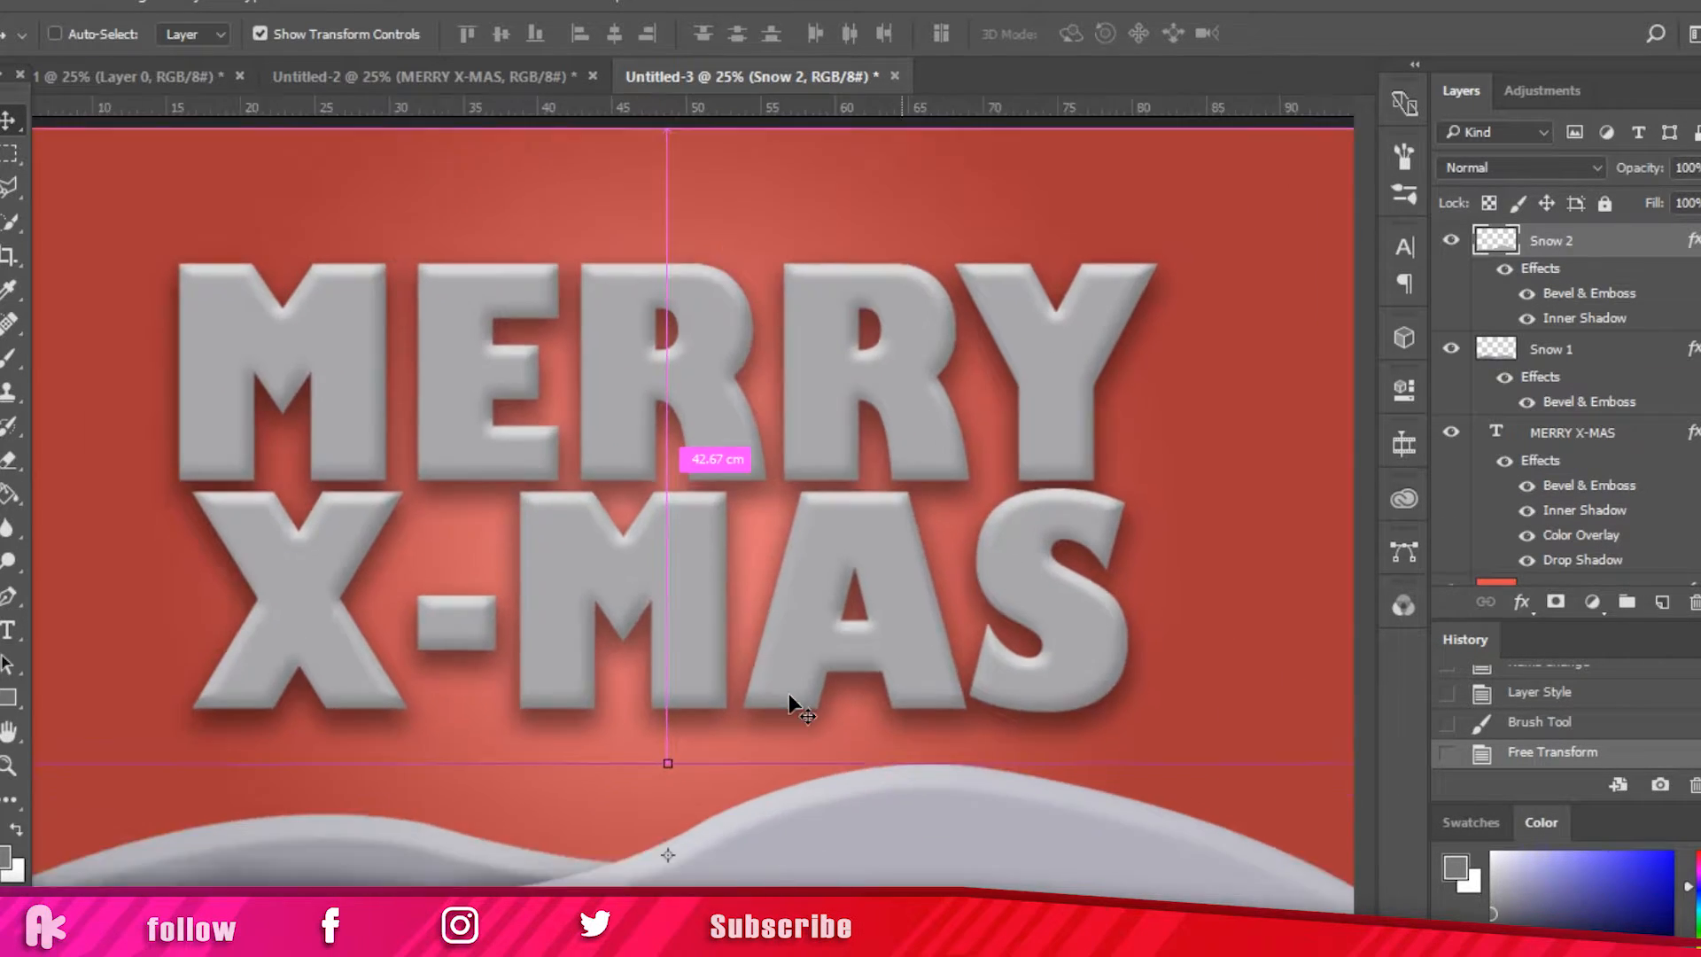
pyautogui.hotkey('ctrl', '-')
pyautogui.hotkey('ctrl', '+')
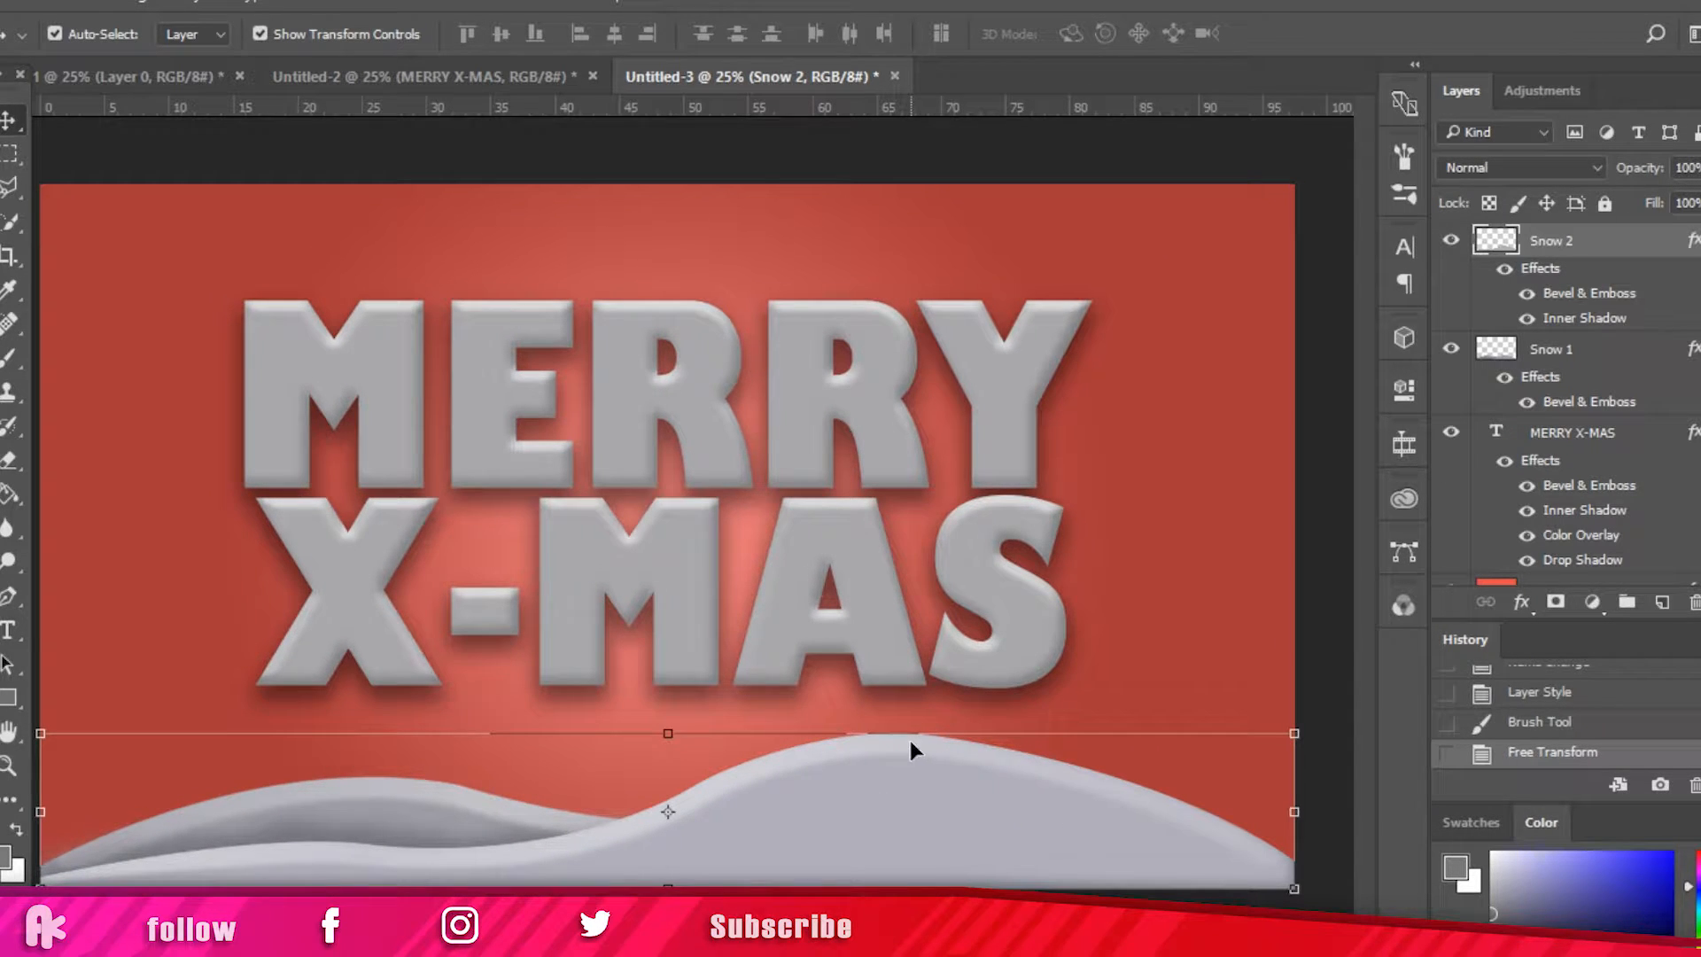
pyautogui.click(11, 599)
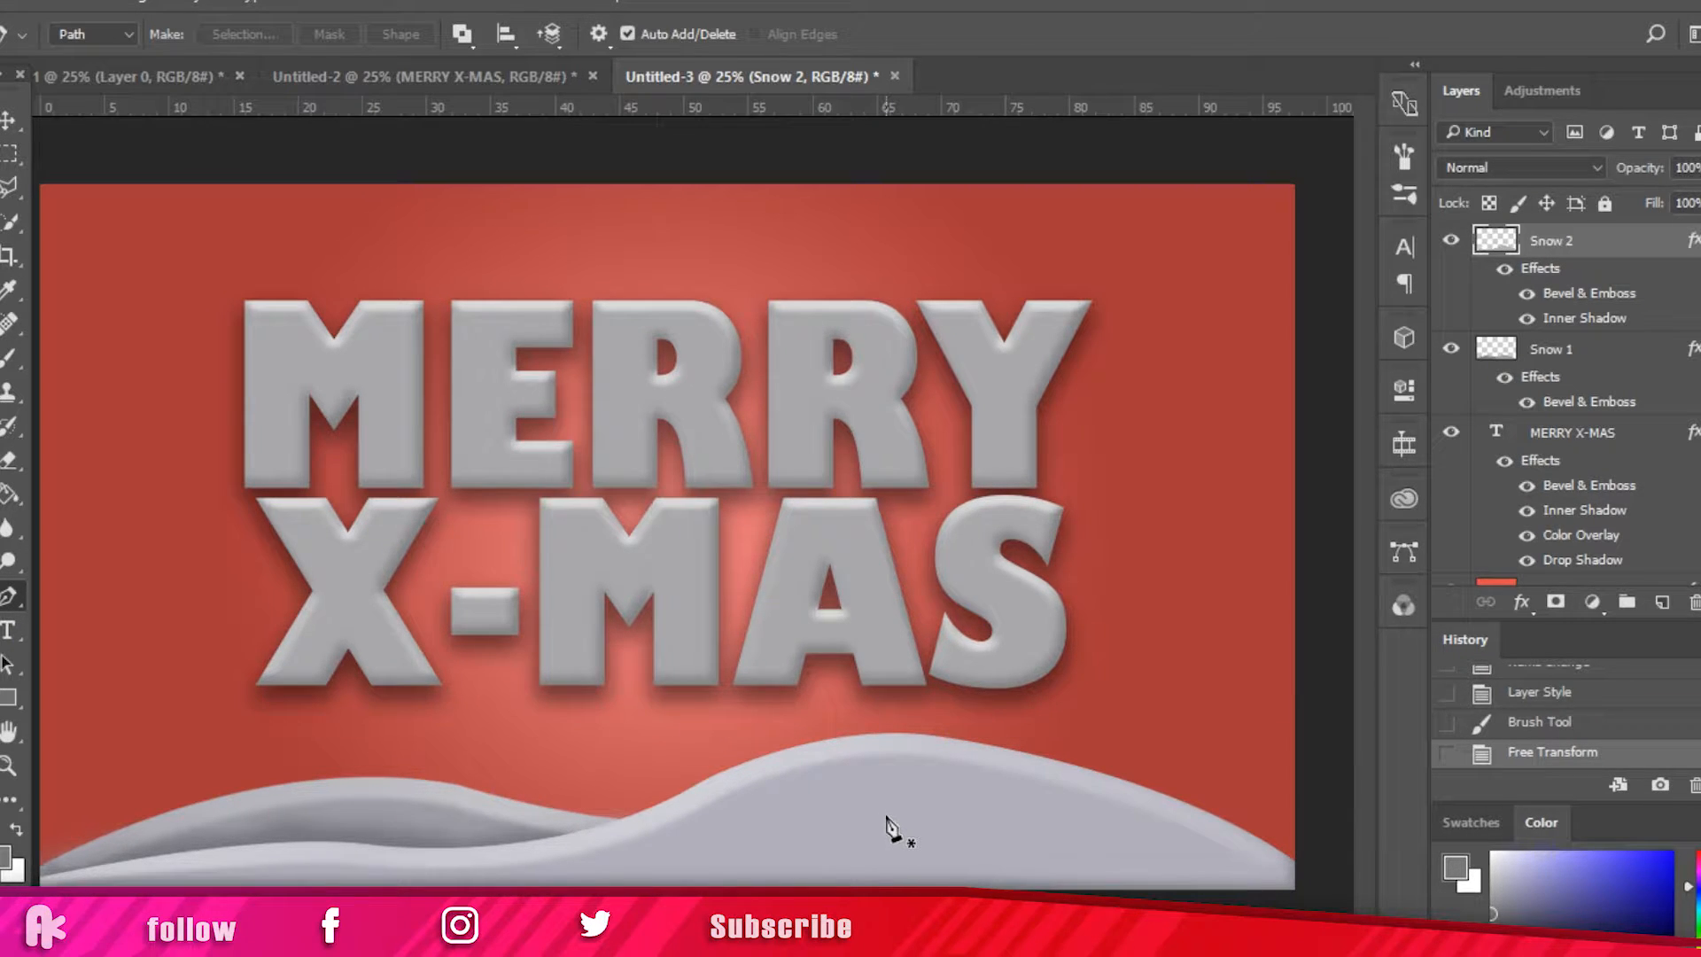
pyautogui.hotkey('ctrl', '+')
pyautogui.hotkey('ctrl', '+')
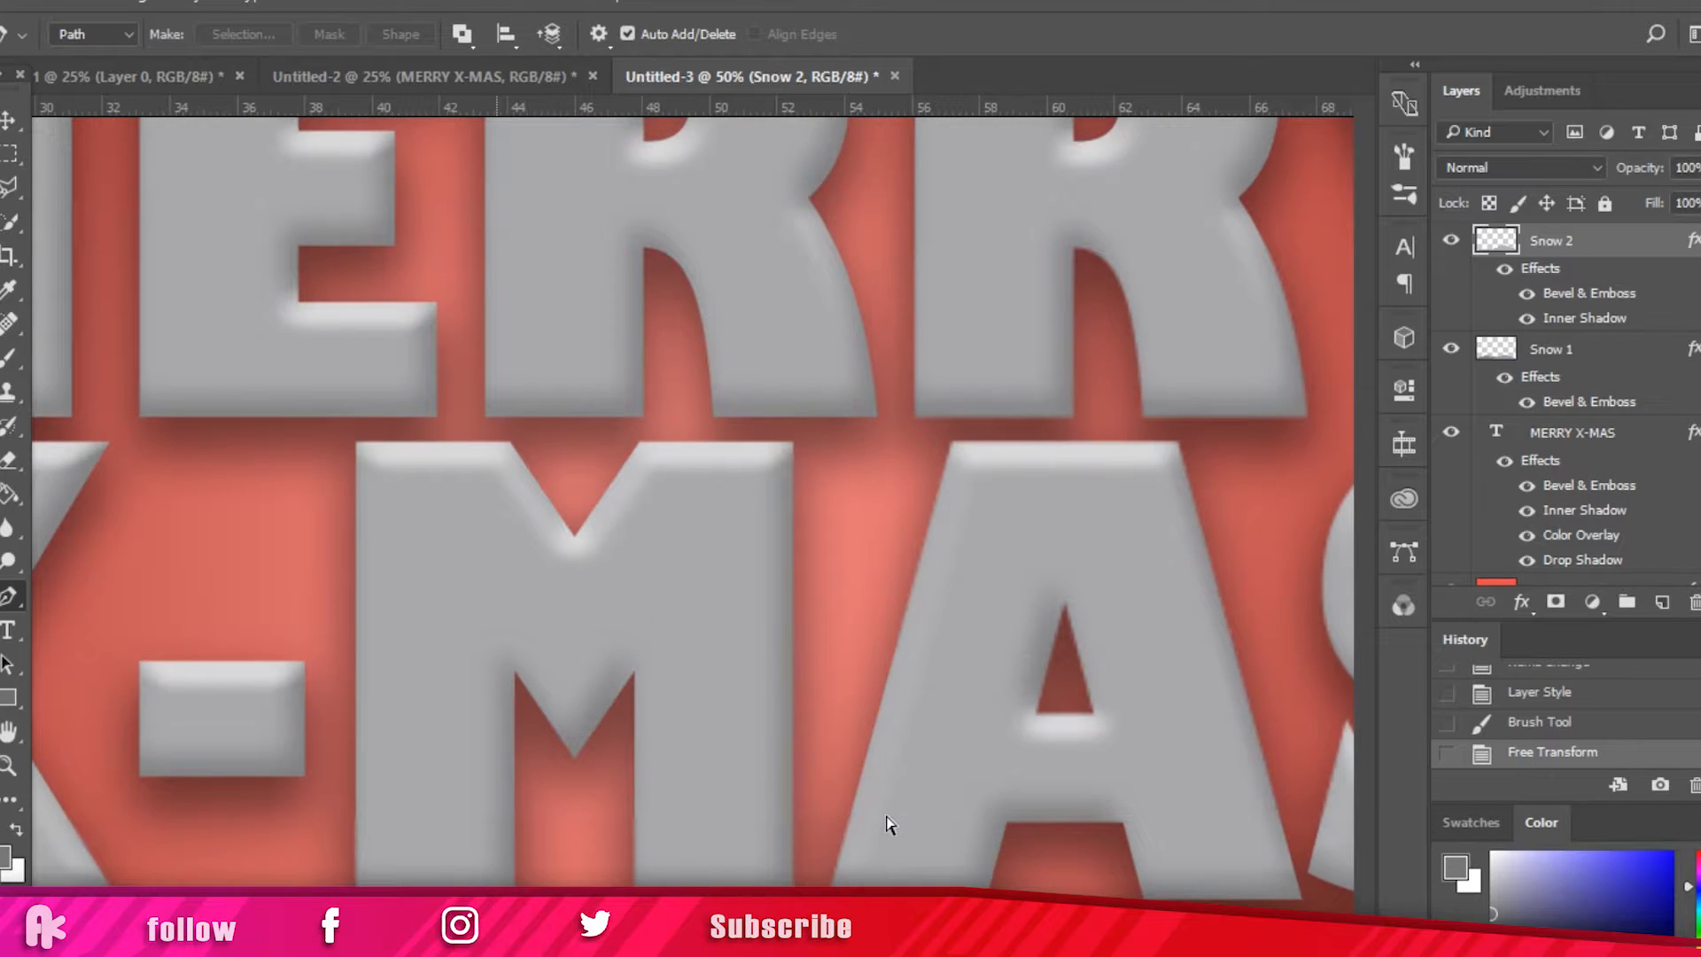
pyautogui.hotkey('ctrl', '+')
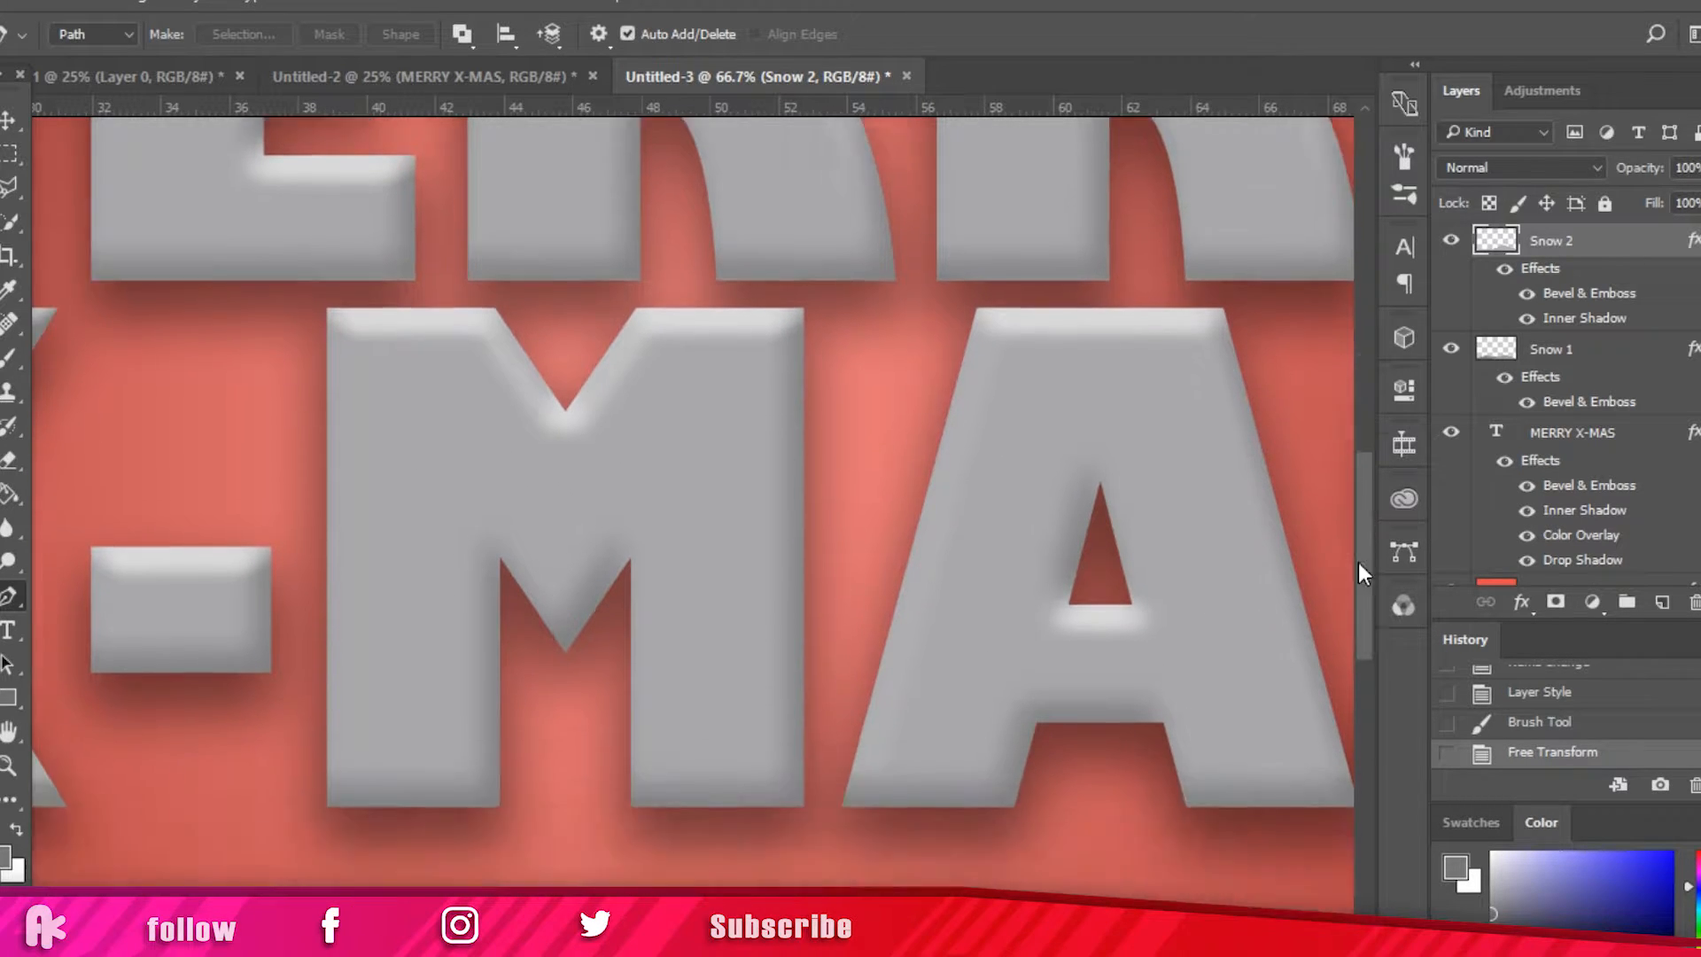
pyautogui.scroll(-5, 1358, 567)
pyautogui.hscroll(6, 1359, 567)
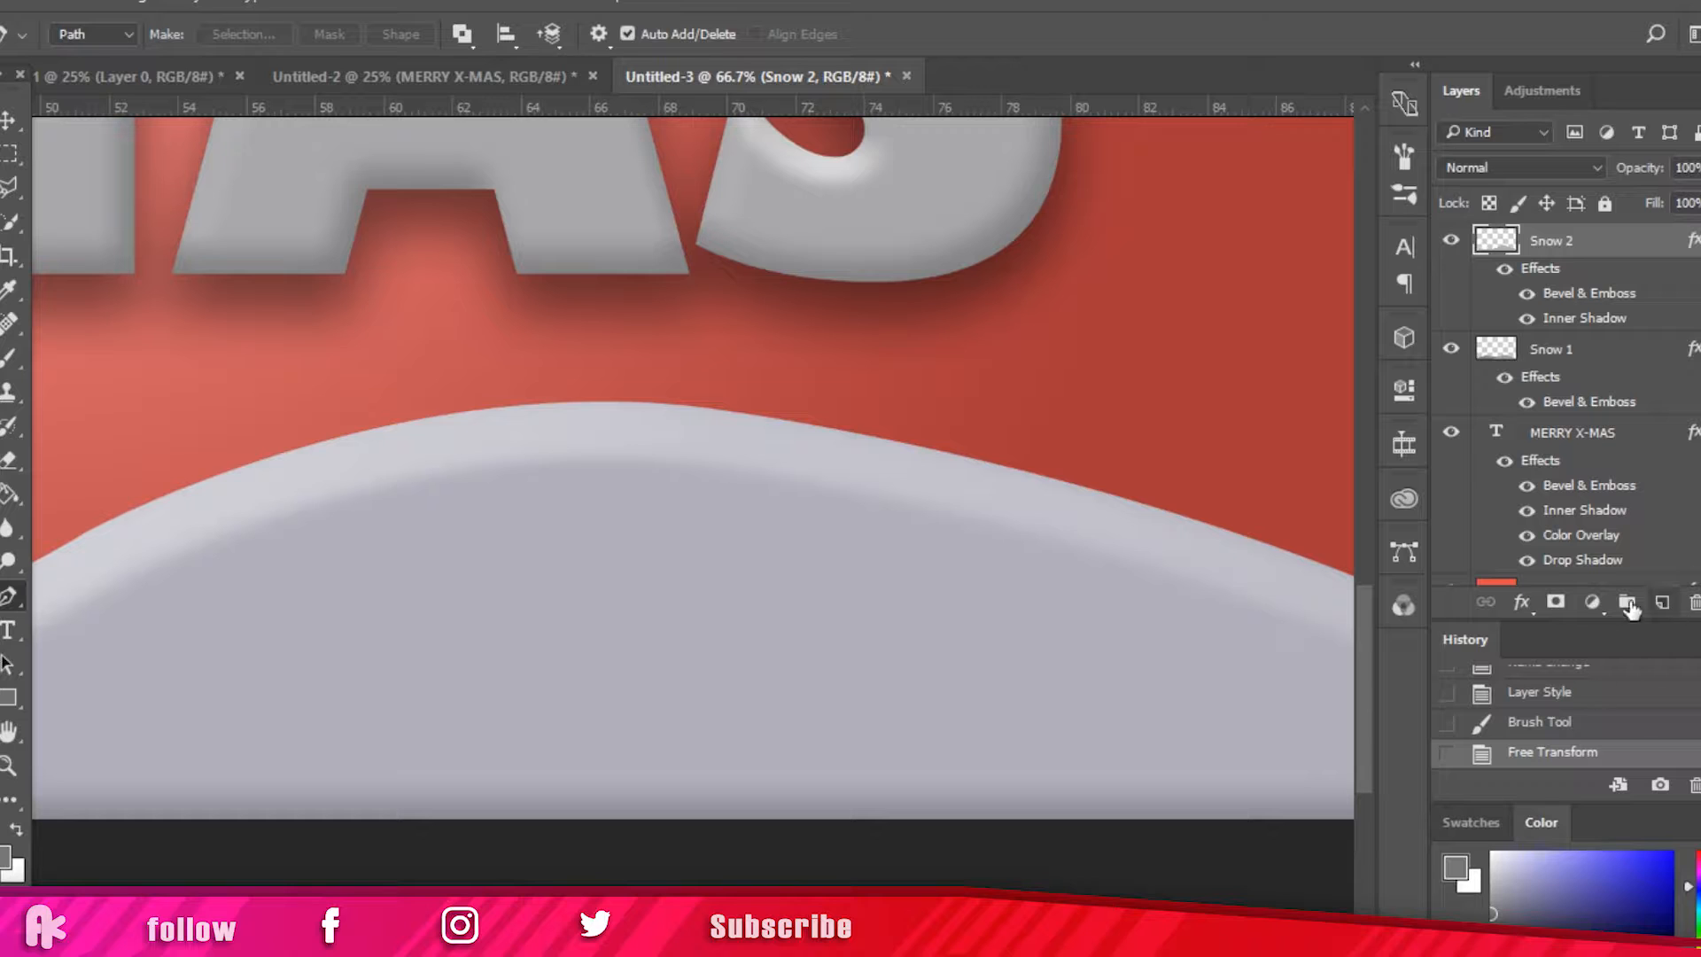
pyautogui.click(1661, 603)
pyautogui.doubleClick(1560, 240)
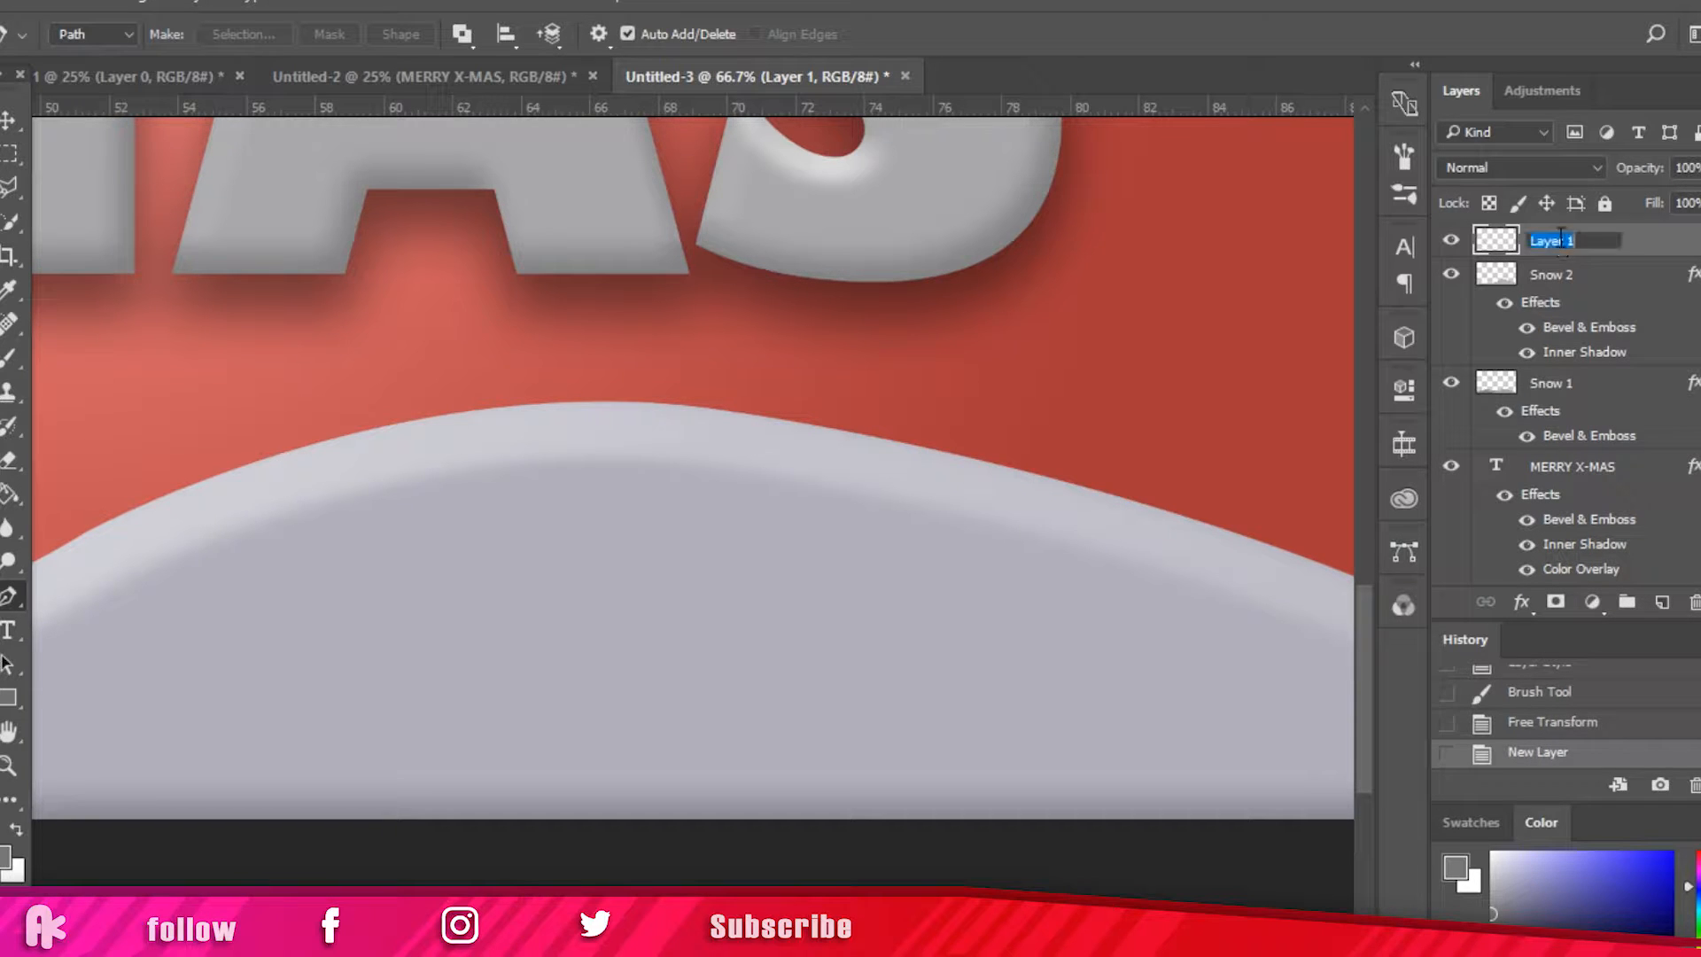
pyautogui.write('stem')
pyautogui.click(1102, 505)
pyautogui.hotkey('ctrl', 'z')
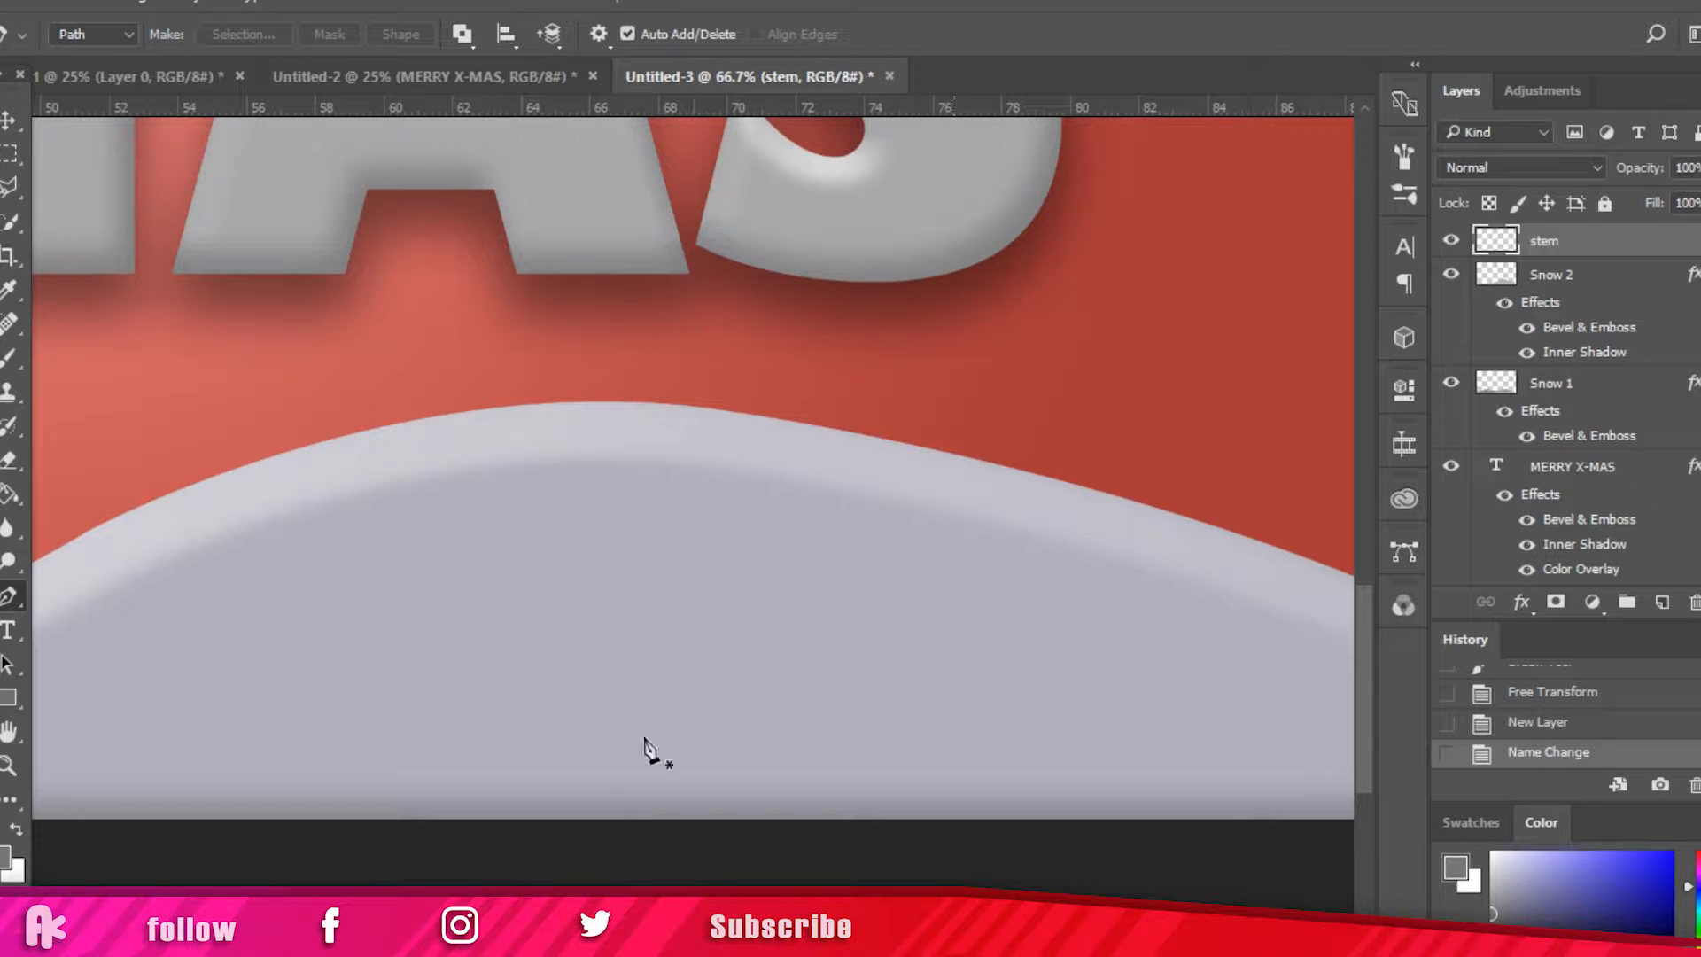
# Step: Outline the right half of the fir tree's leaves above the brown stem with a closed, jagged Pen path on the leaves layer
pyautogui.click(663, 739)
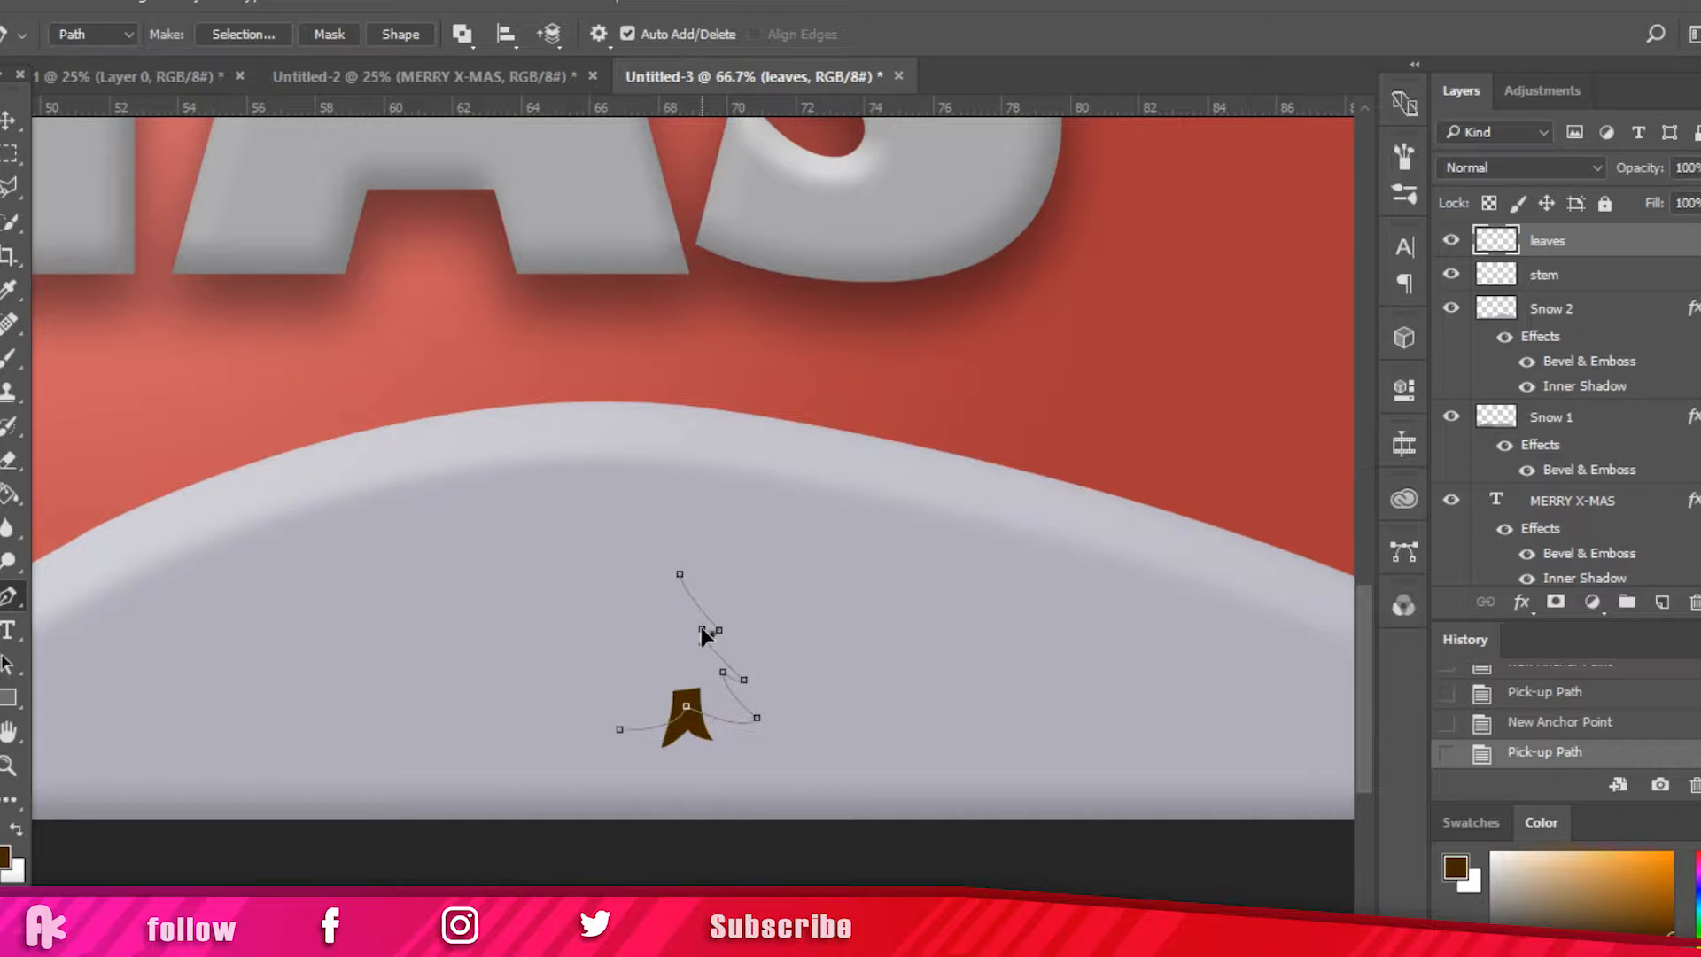
pyautogui.moveTo(700, 629); pyautogui.dragTo(702, 631)
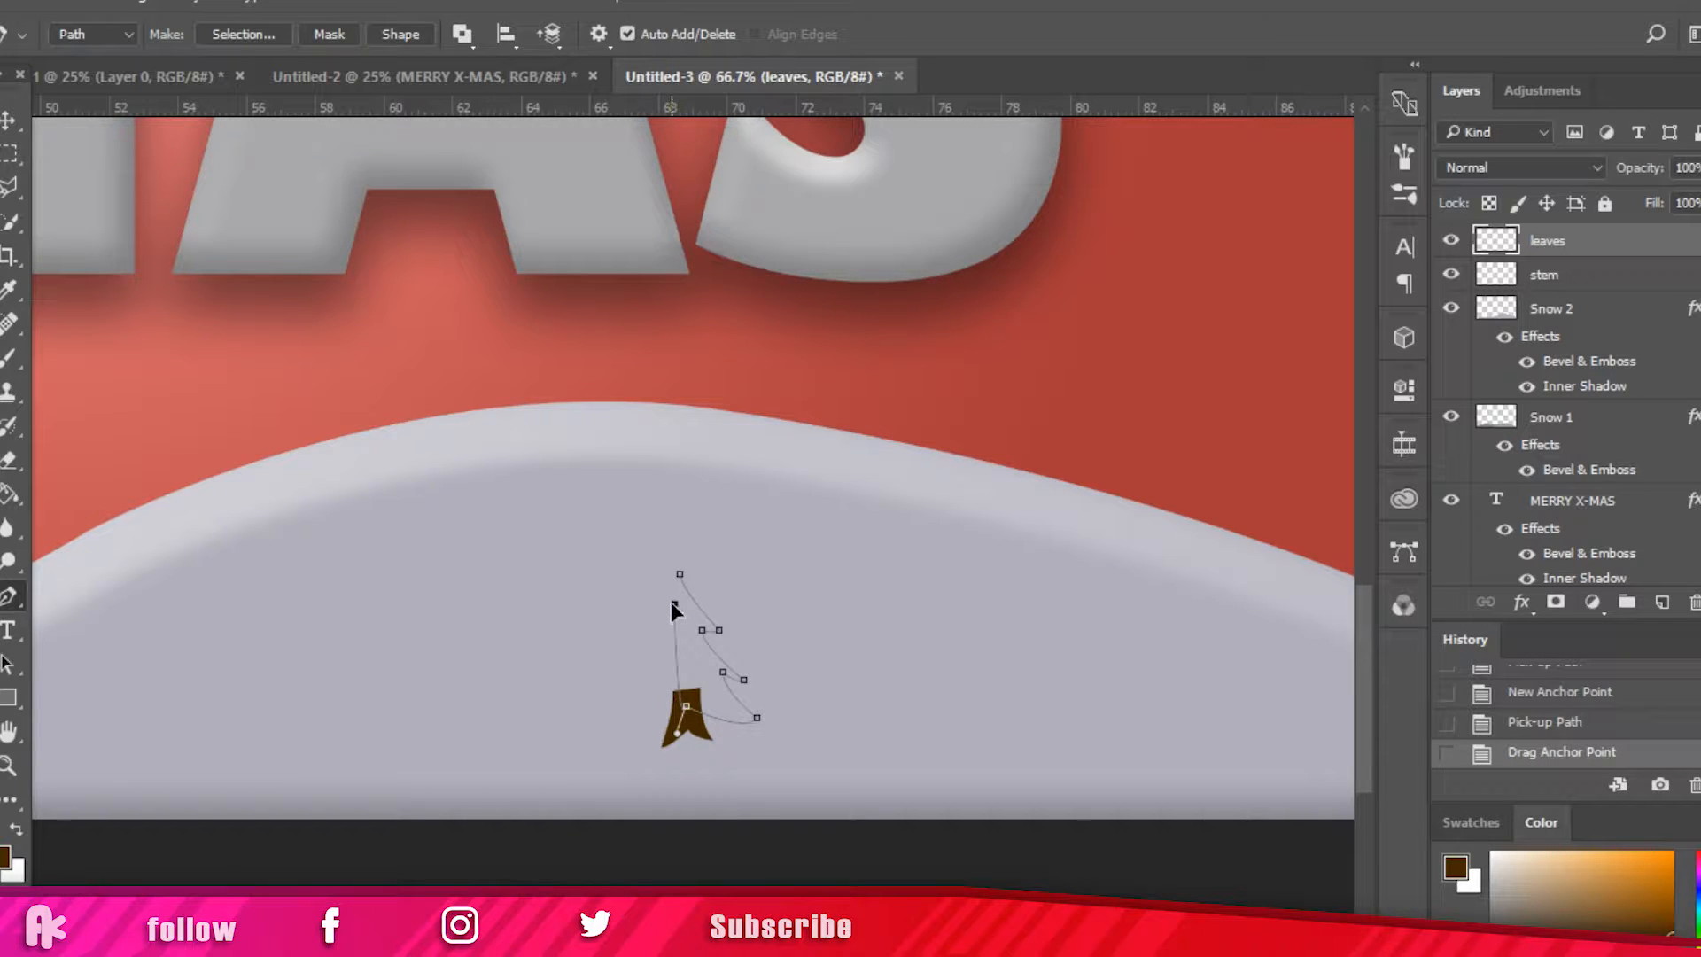
pyautogui.moveTo(673, 602); pyautogui.dragTo(675, 602)
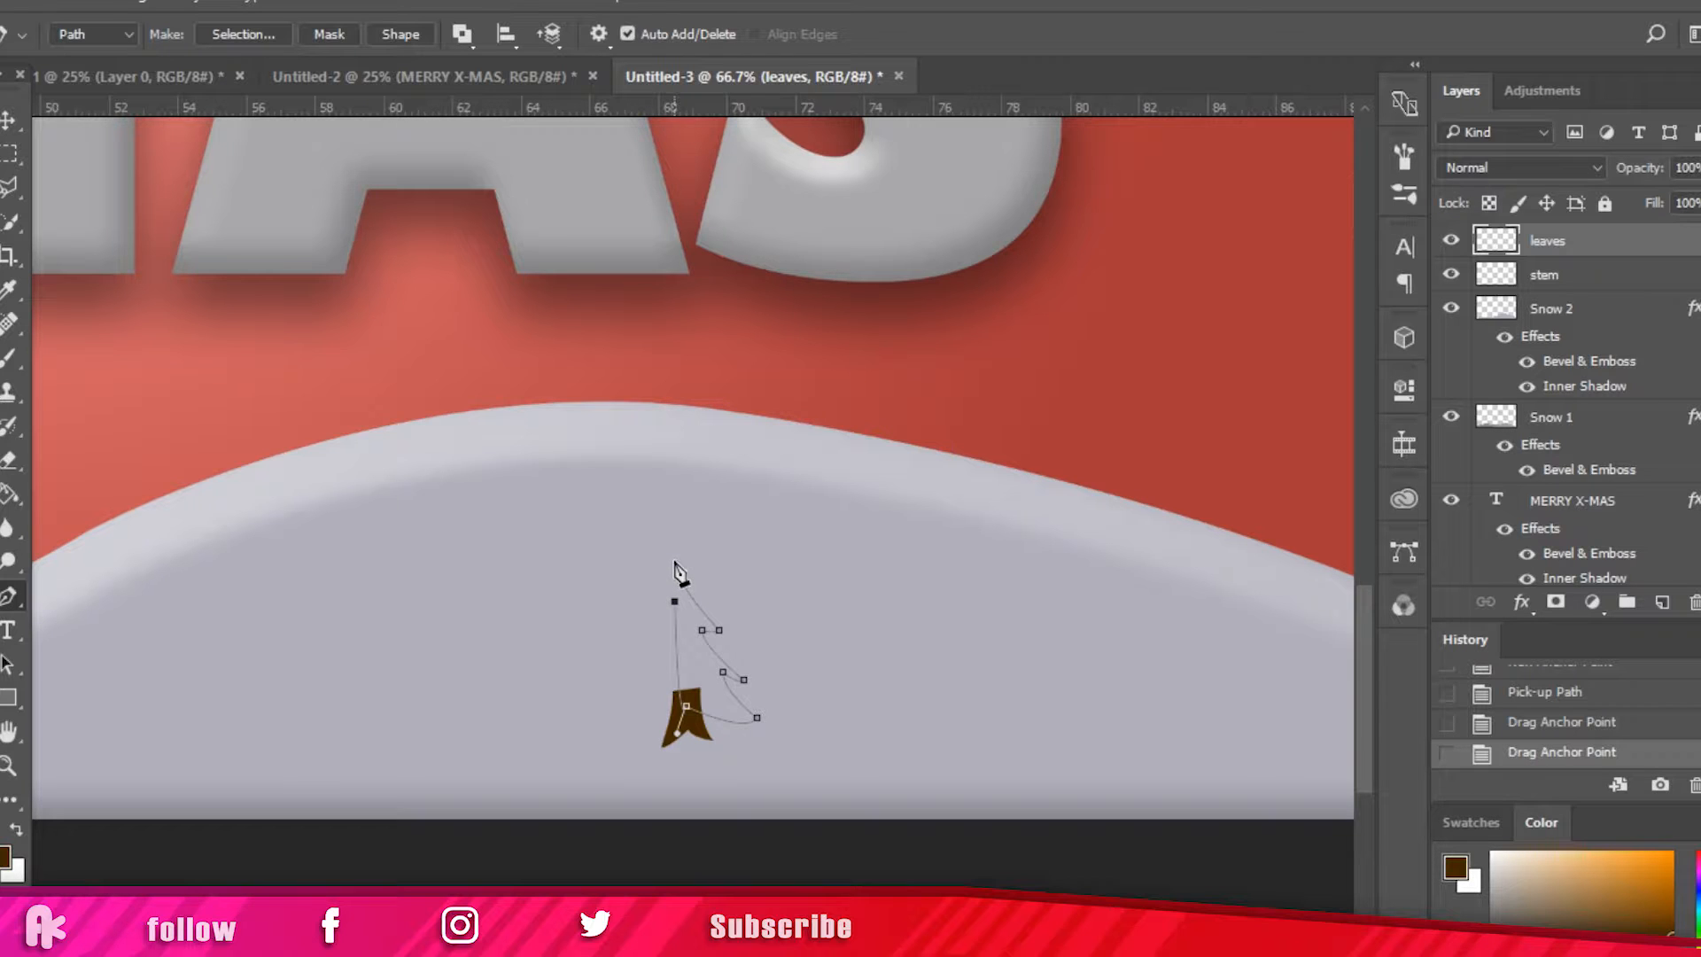
pyautogui.click(674, 559)
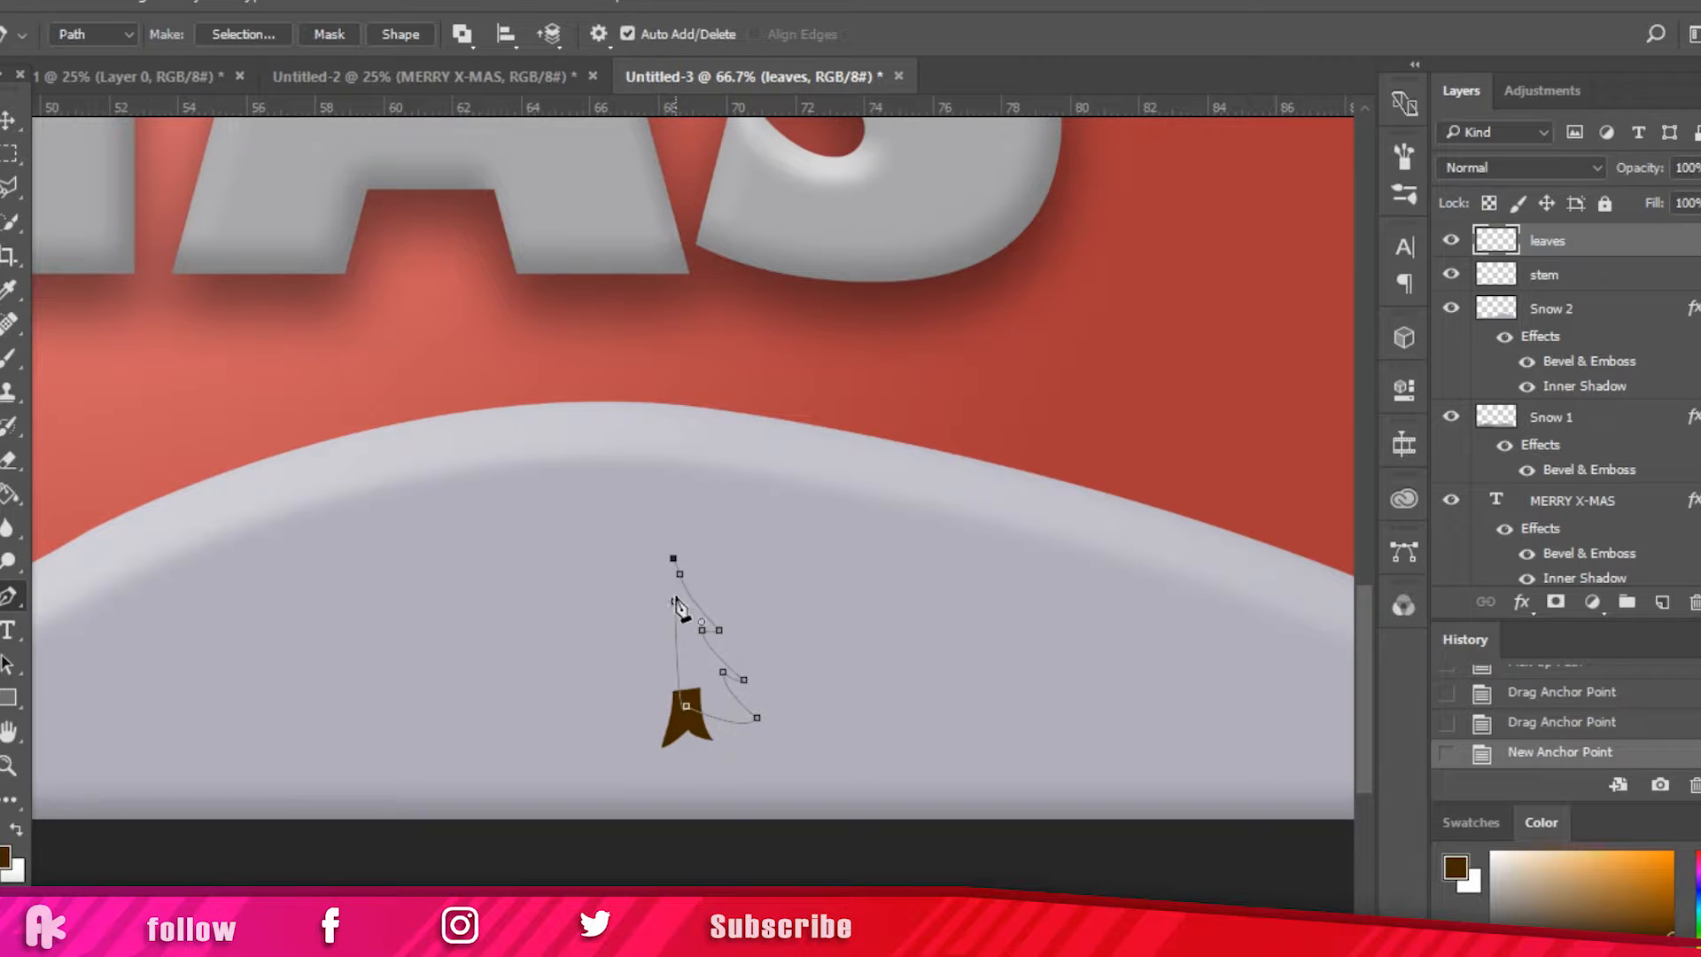
pyautogui.click(676, 603)
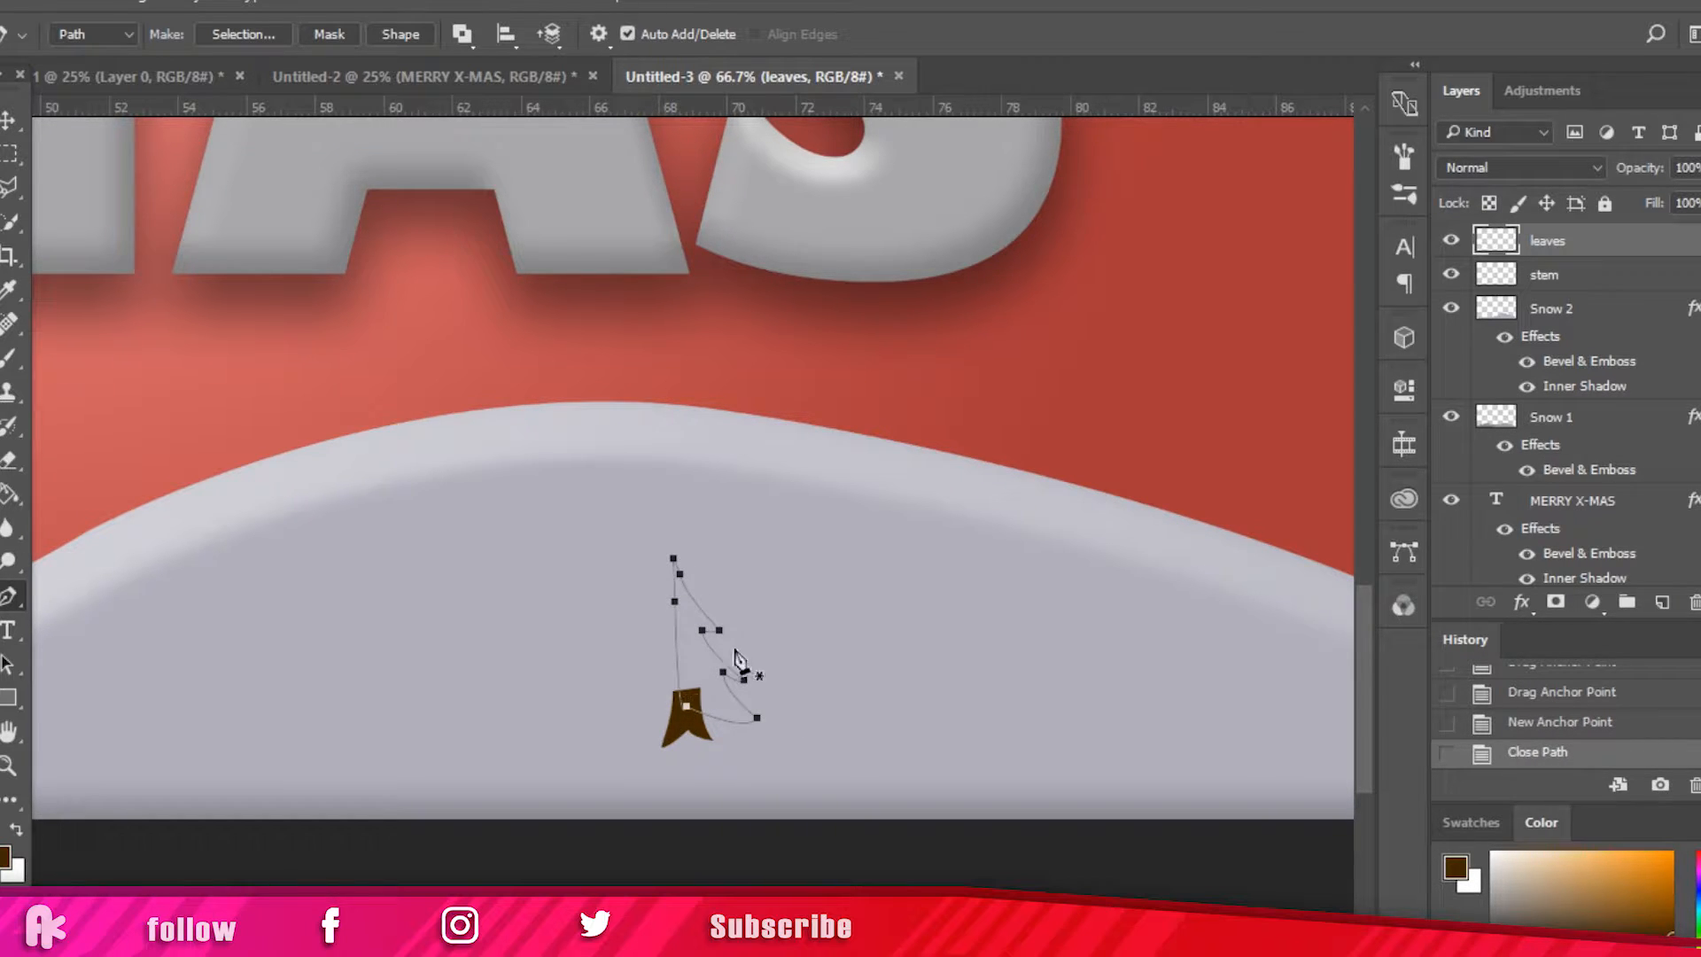
# Step: Convert the leaves path to a selection with 0 px feather, fill it with dark green and deselect
pyautogui.rightClick(694, 655)
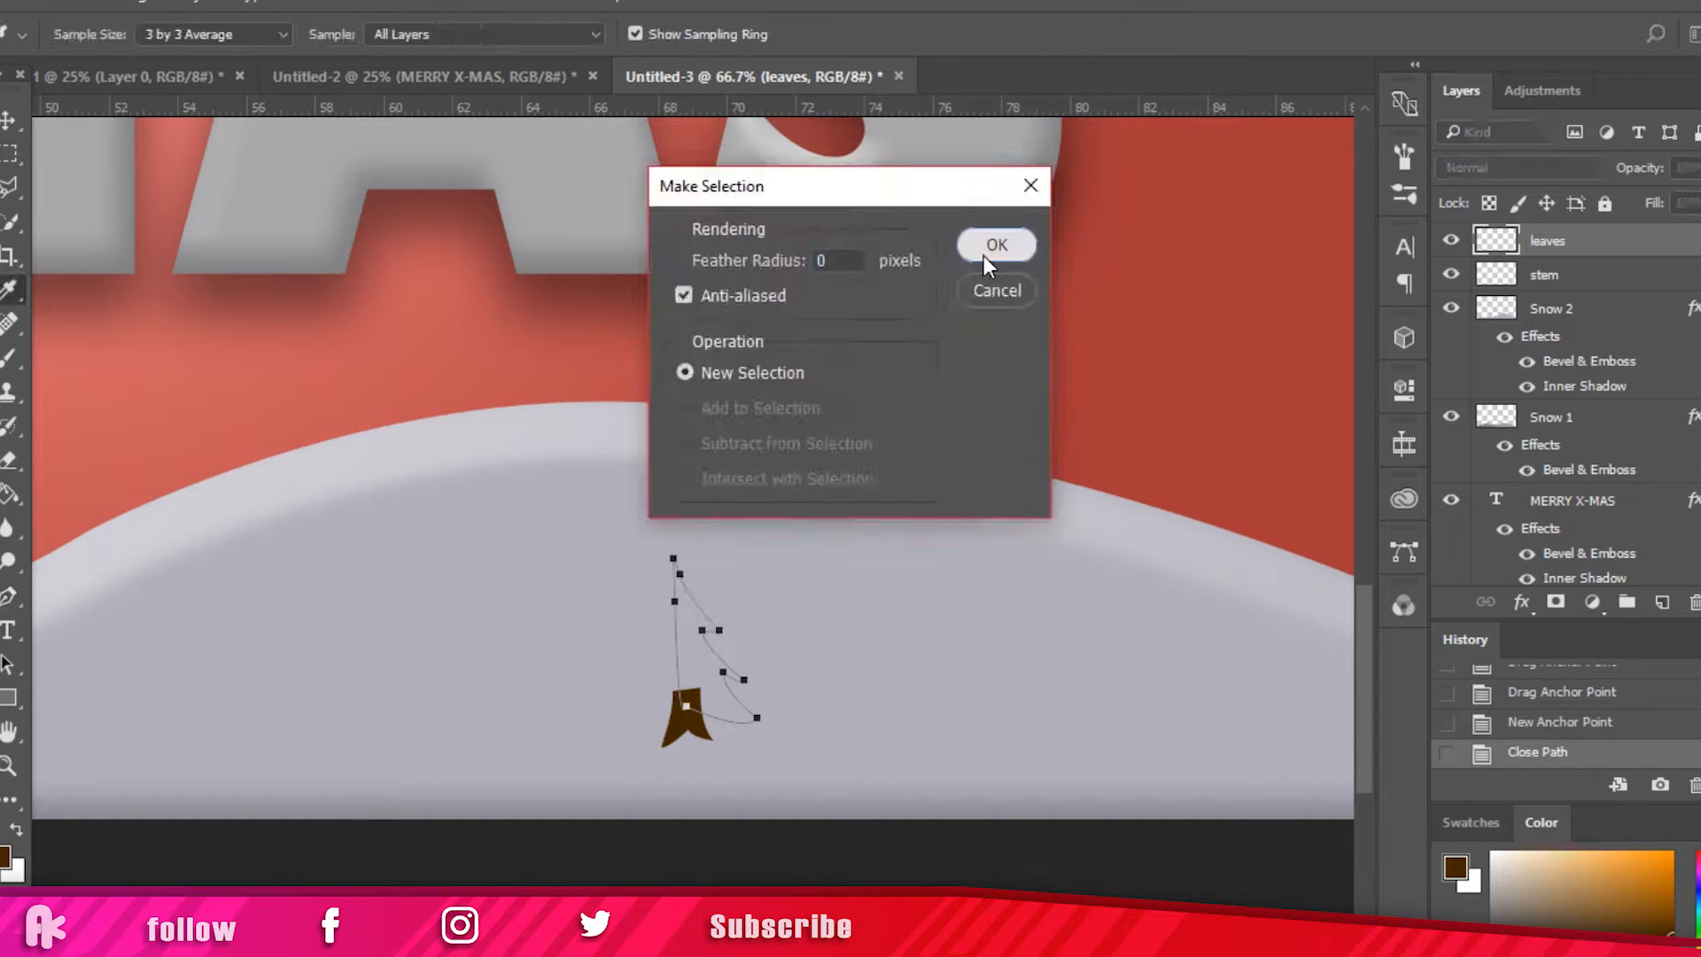
pyautogui.click(989, 251)
pyautogui.click(8, 491)
pyautogui.click(696, 660)
pyautogui.hotkey('ctrl', 'd')
# Step: Duplicate the half of leaves, mirror the copy across the stem and rotate it about 9° to complete the tree
pyautogui.hotkey('ctrl', 'j')
pyautogui.hotkey('ctrl', 't')
pyautogui.moveTo(754, 641); pyautogui.dragTo(687, 642)
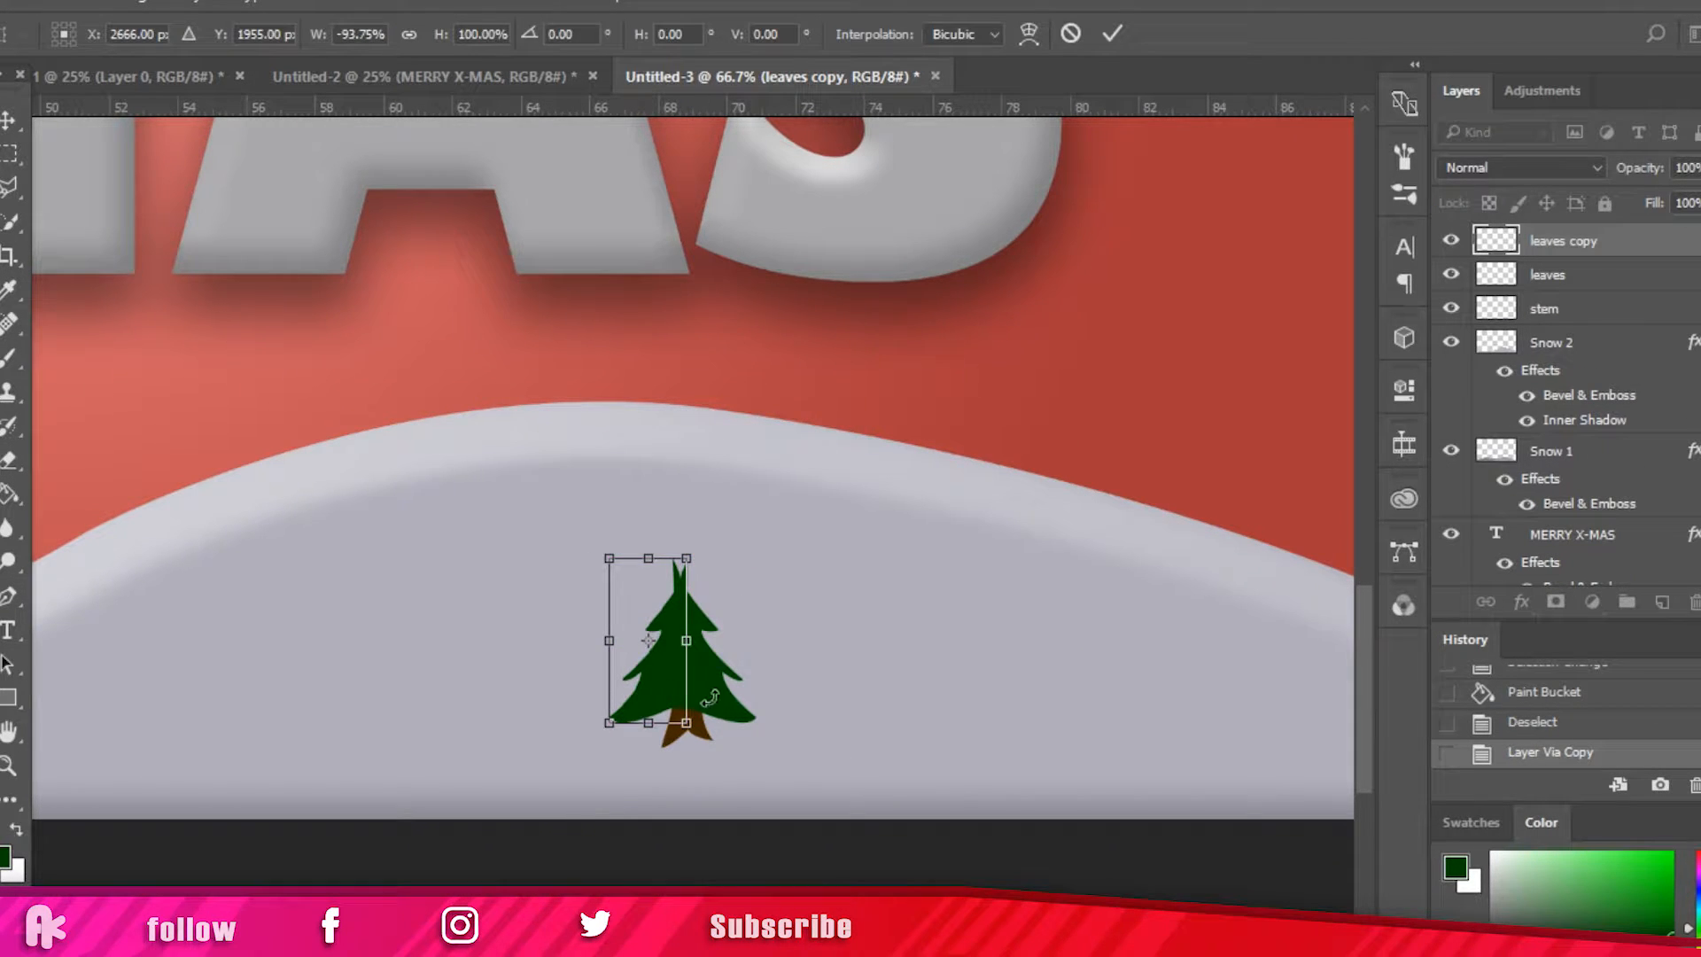
pyautogui.moveTo(712, 698); pyautogui.dragTo(714, 685)
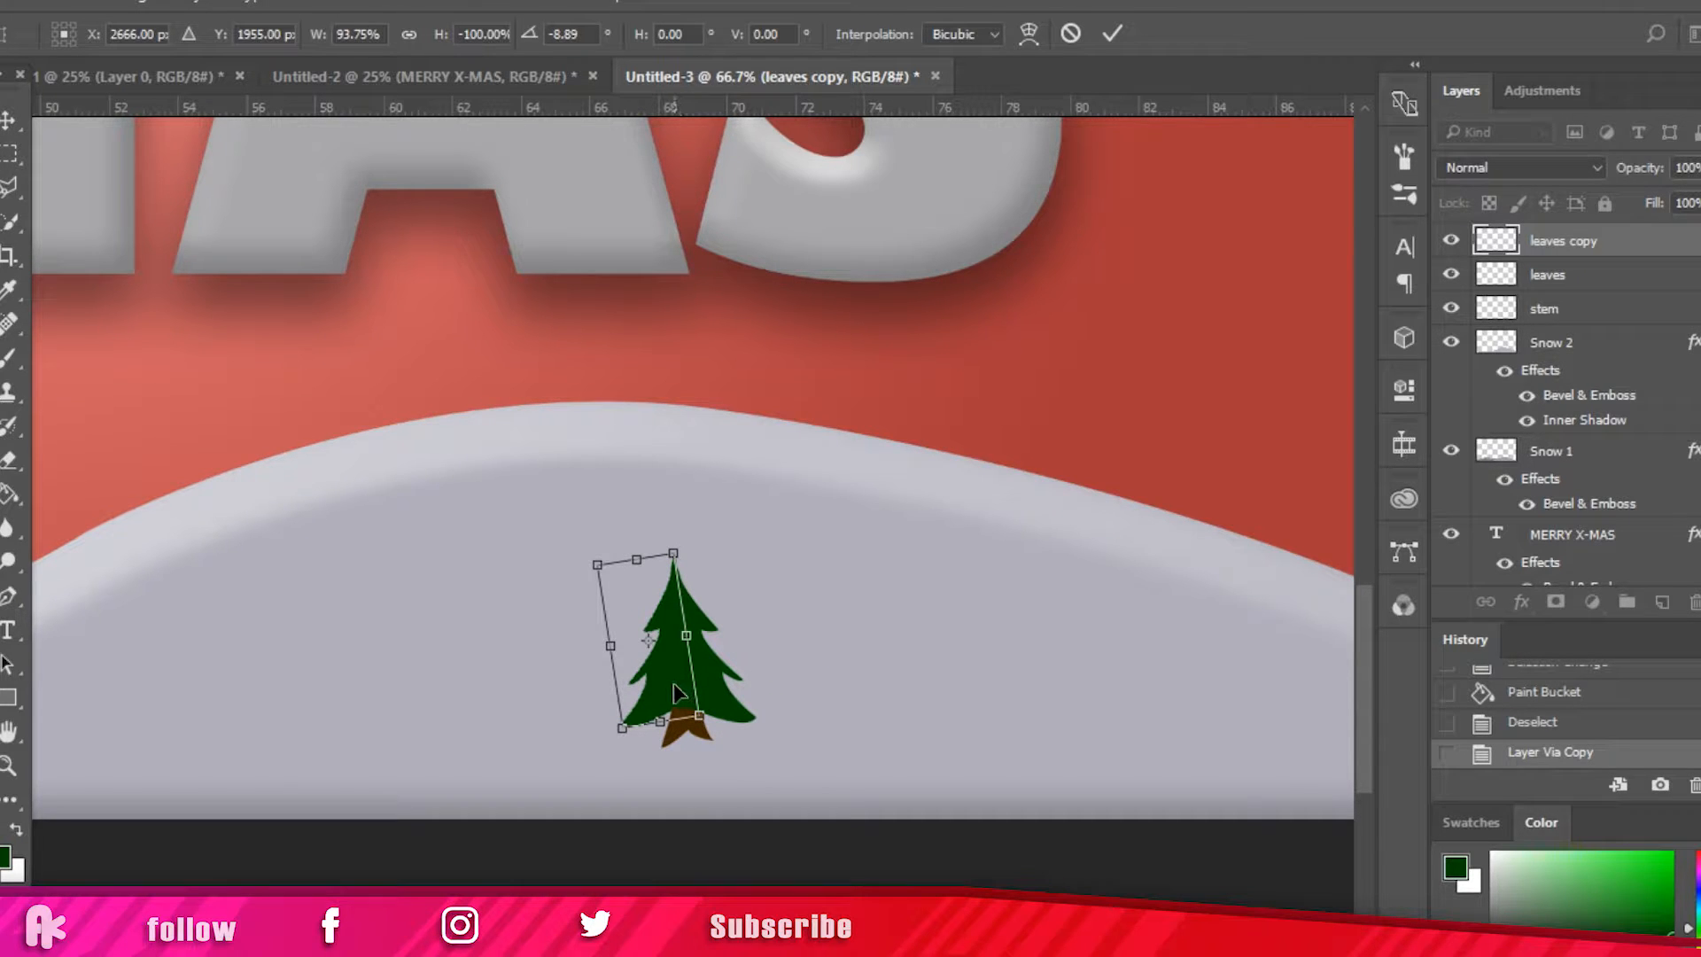
pyautogui.press('Return')
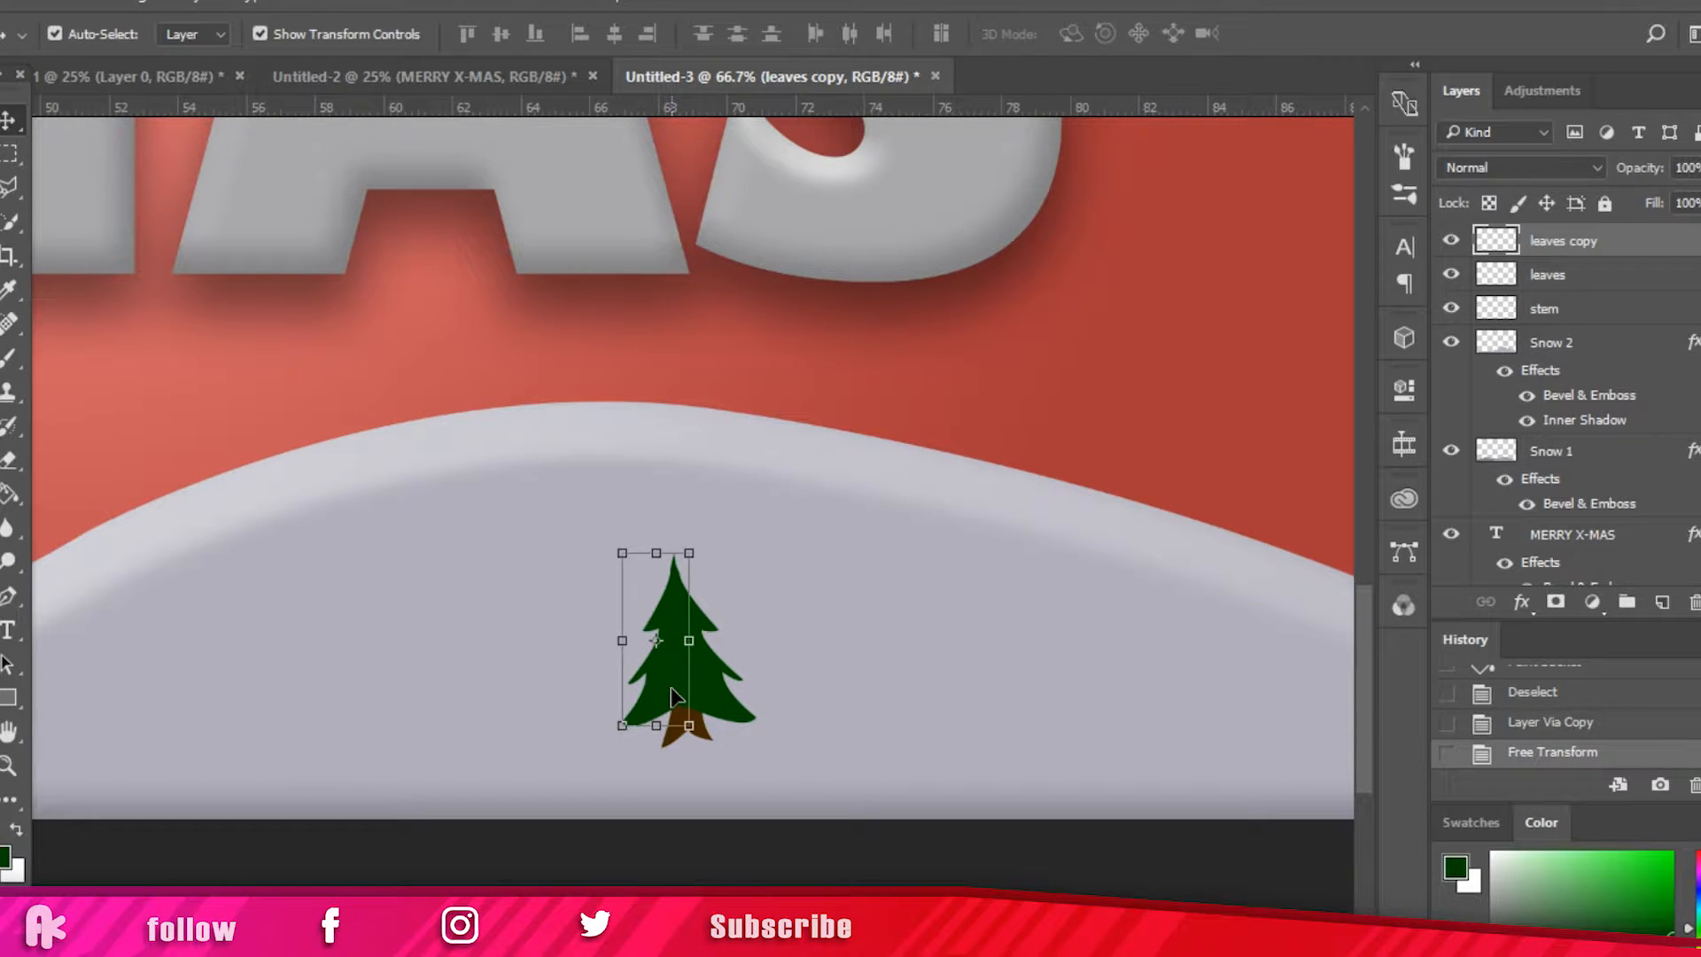
pyautogui.click(891, 647)
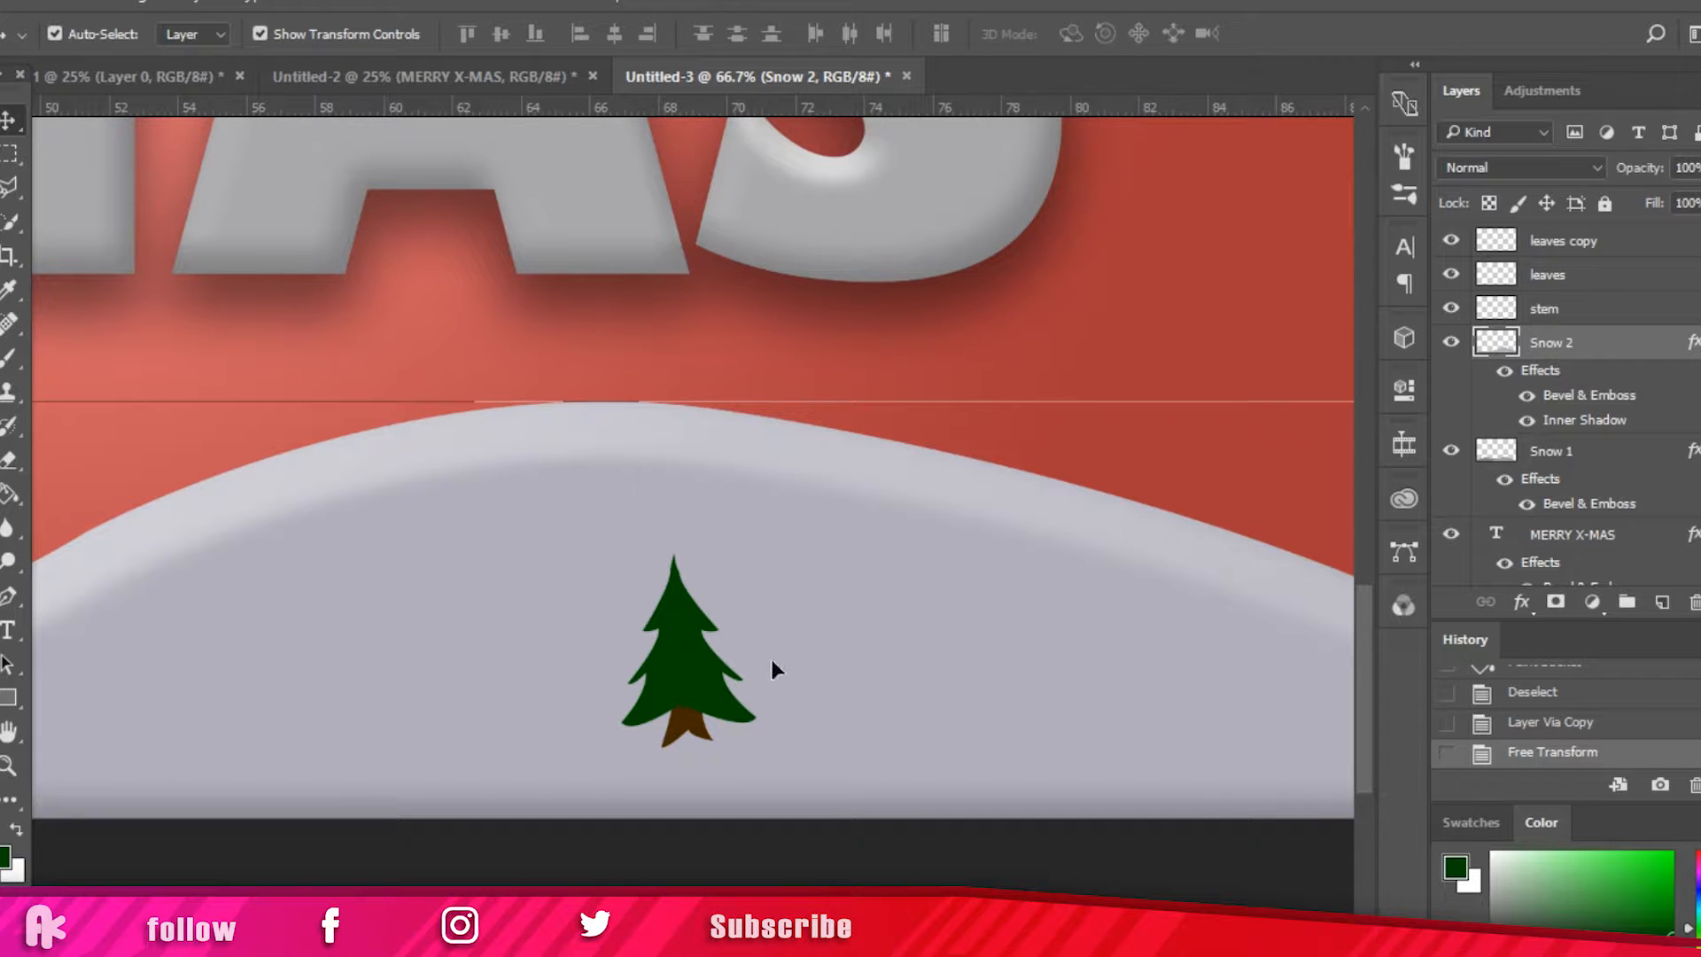
pyautogui.press('e')
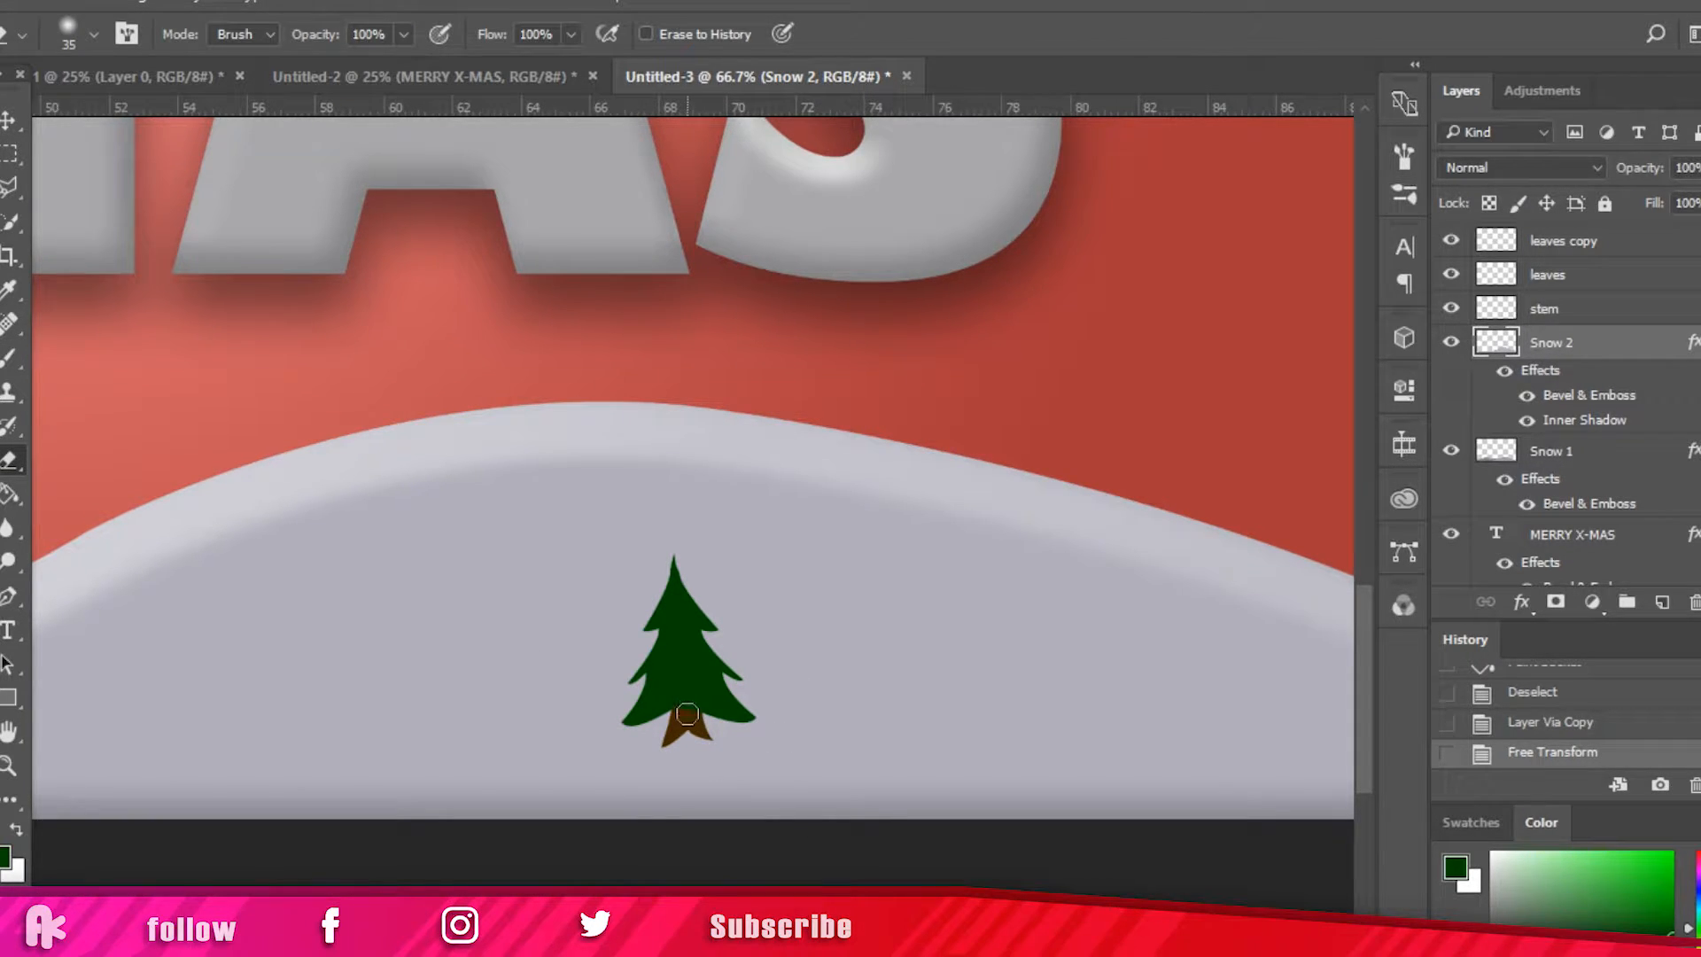
pyautogui.moveTo(688, 717); pyautogui.dragTo(739, 755)
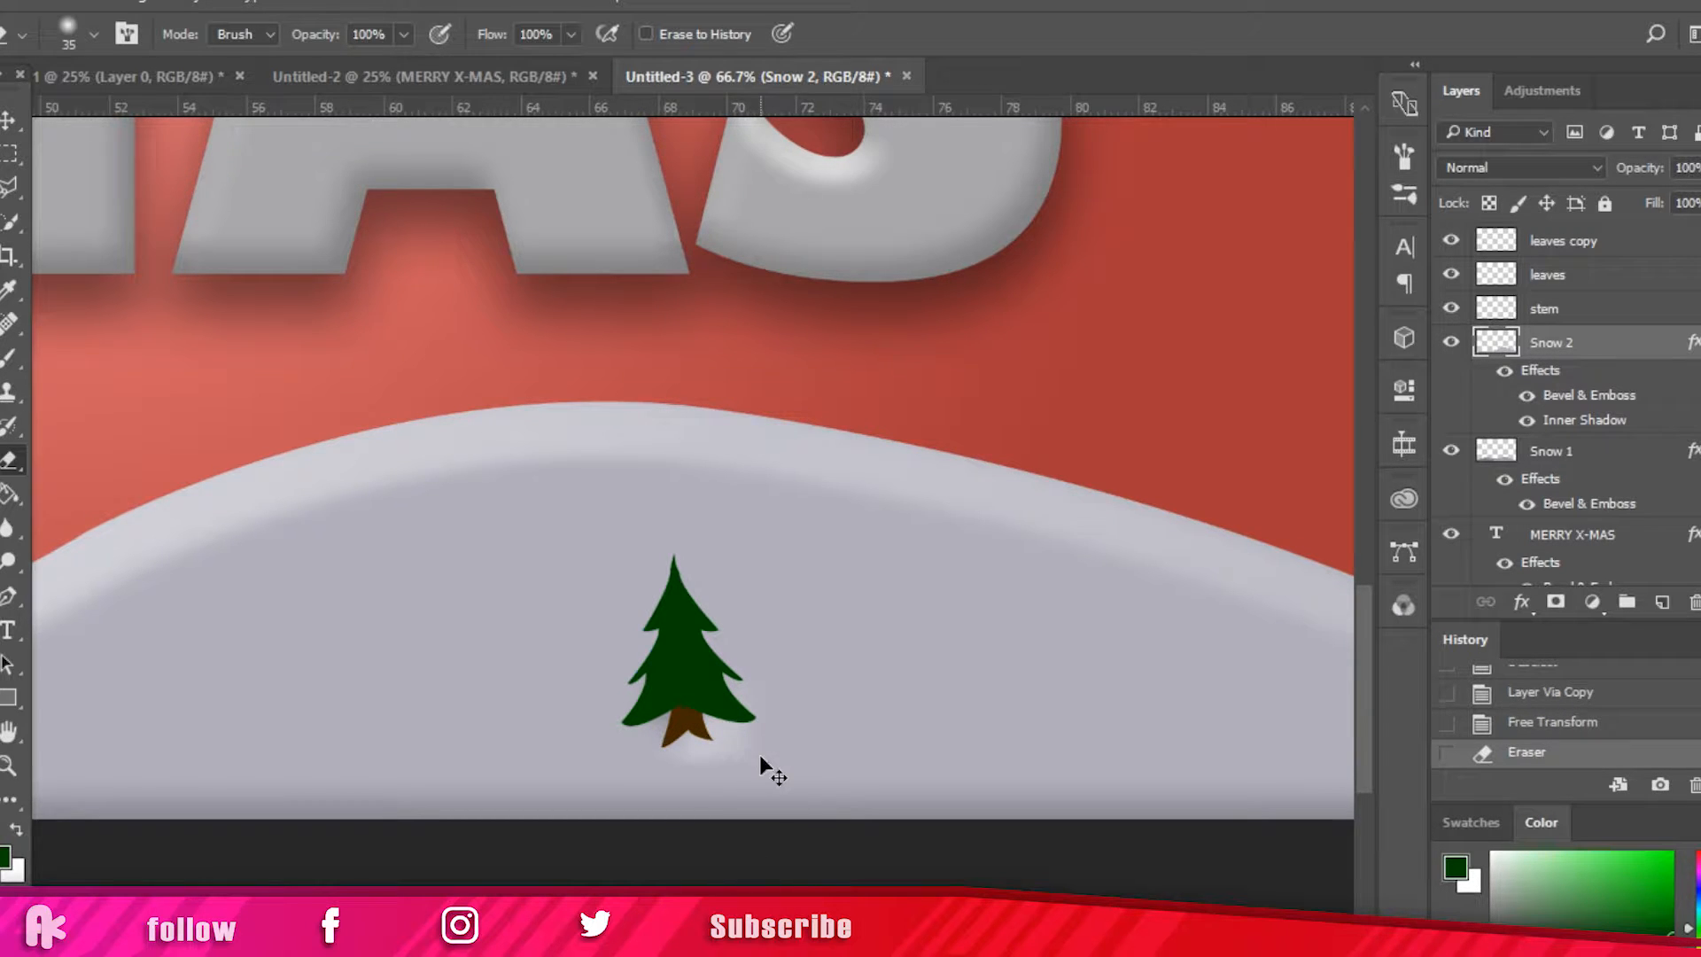
pyautogui.hotkey('ctrl', 'z')
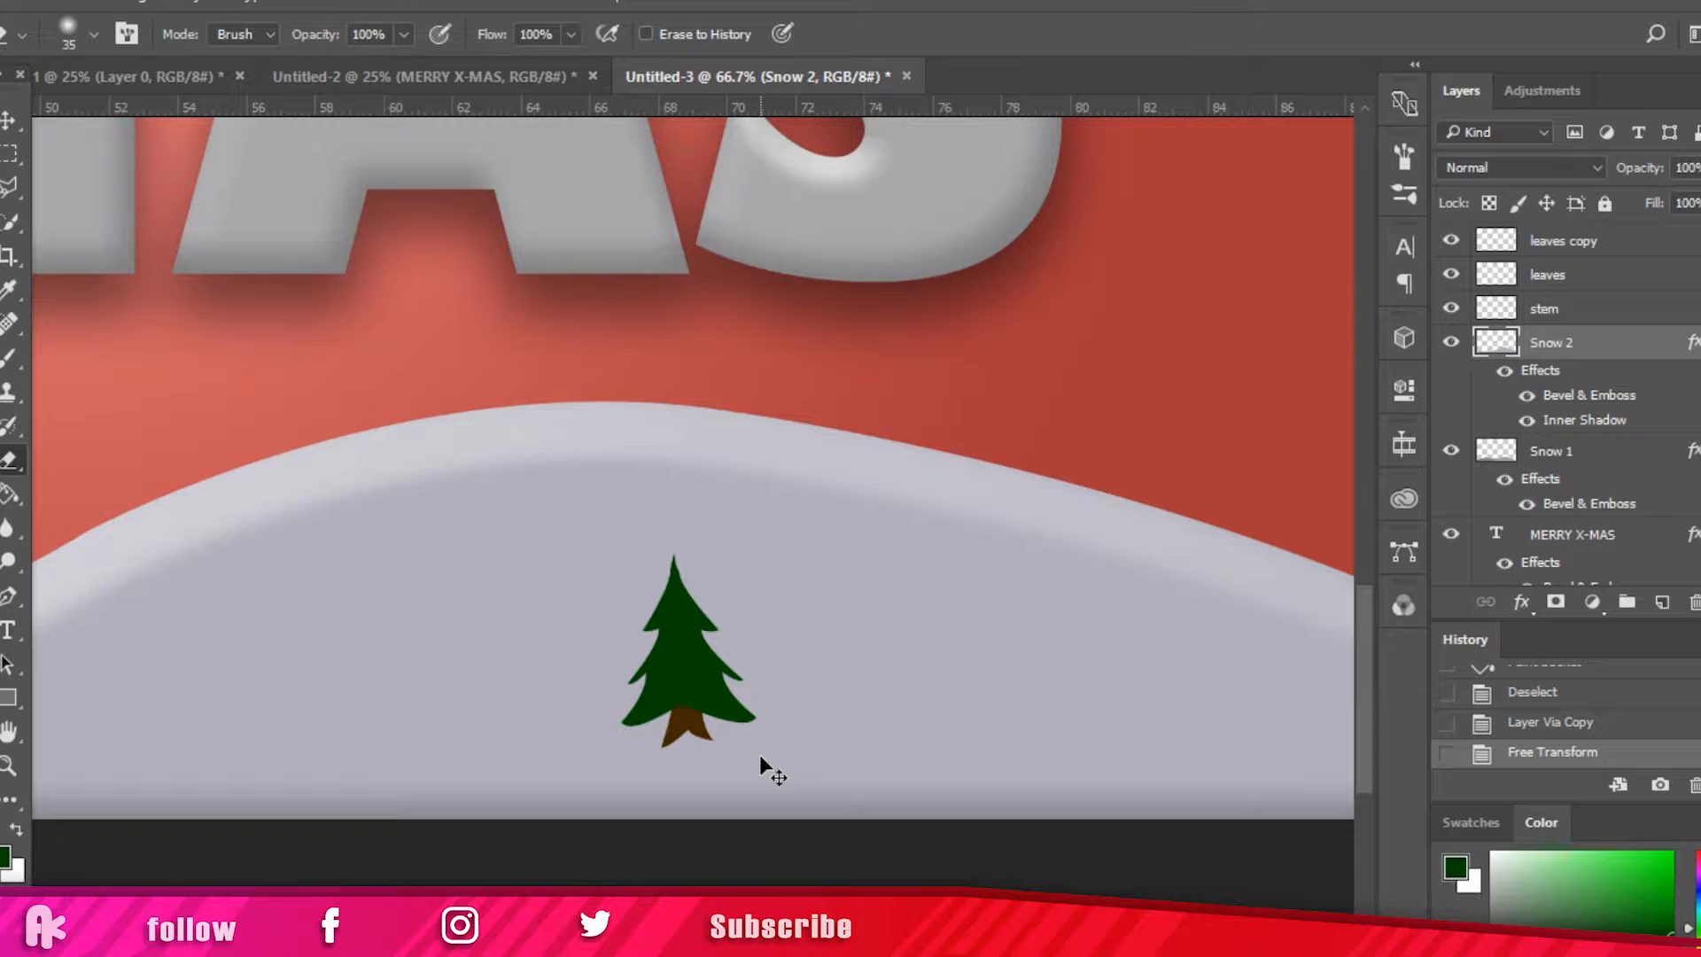
pyautogui.click(1624, 257)
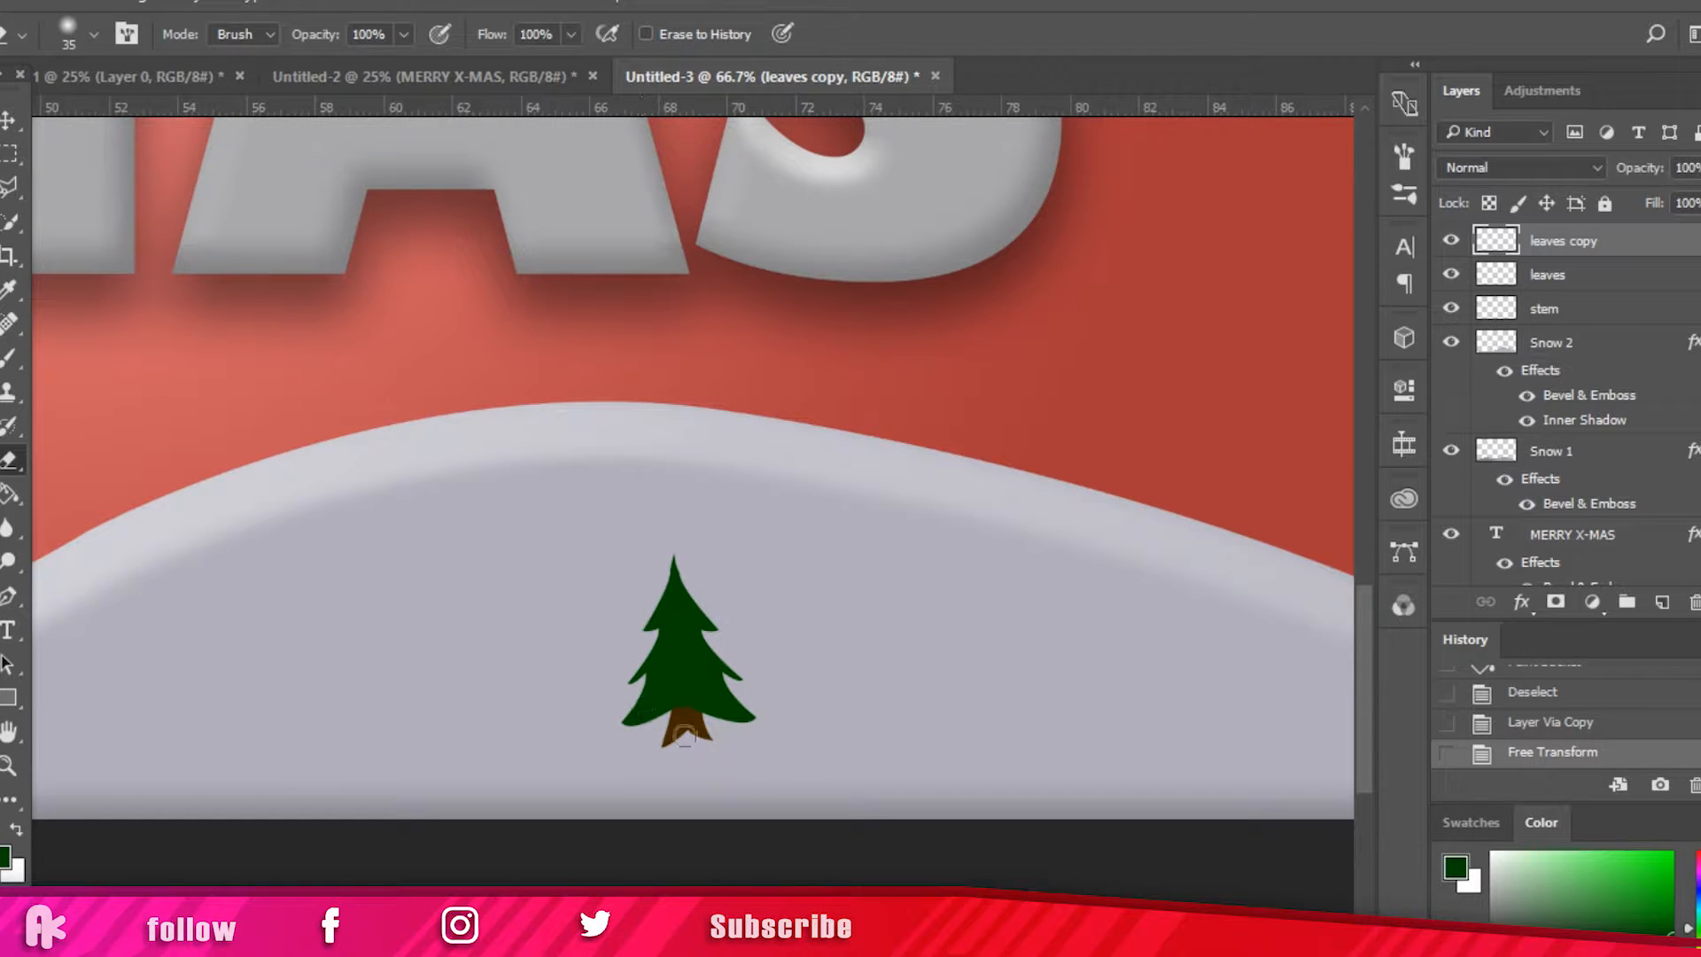
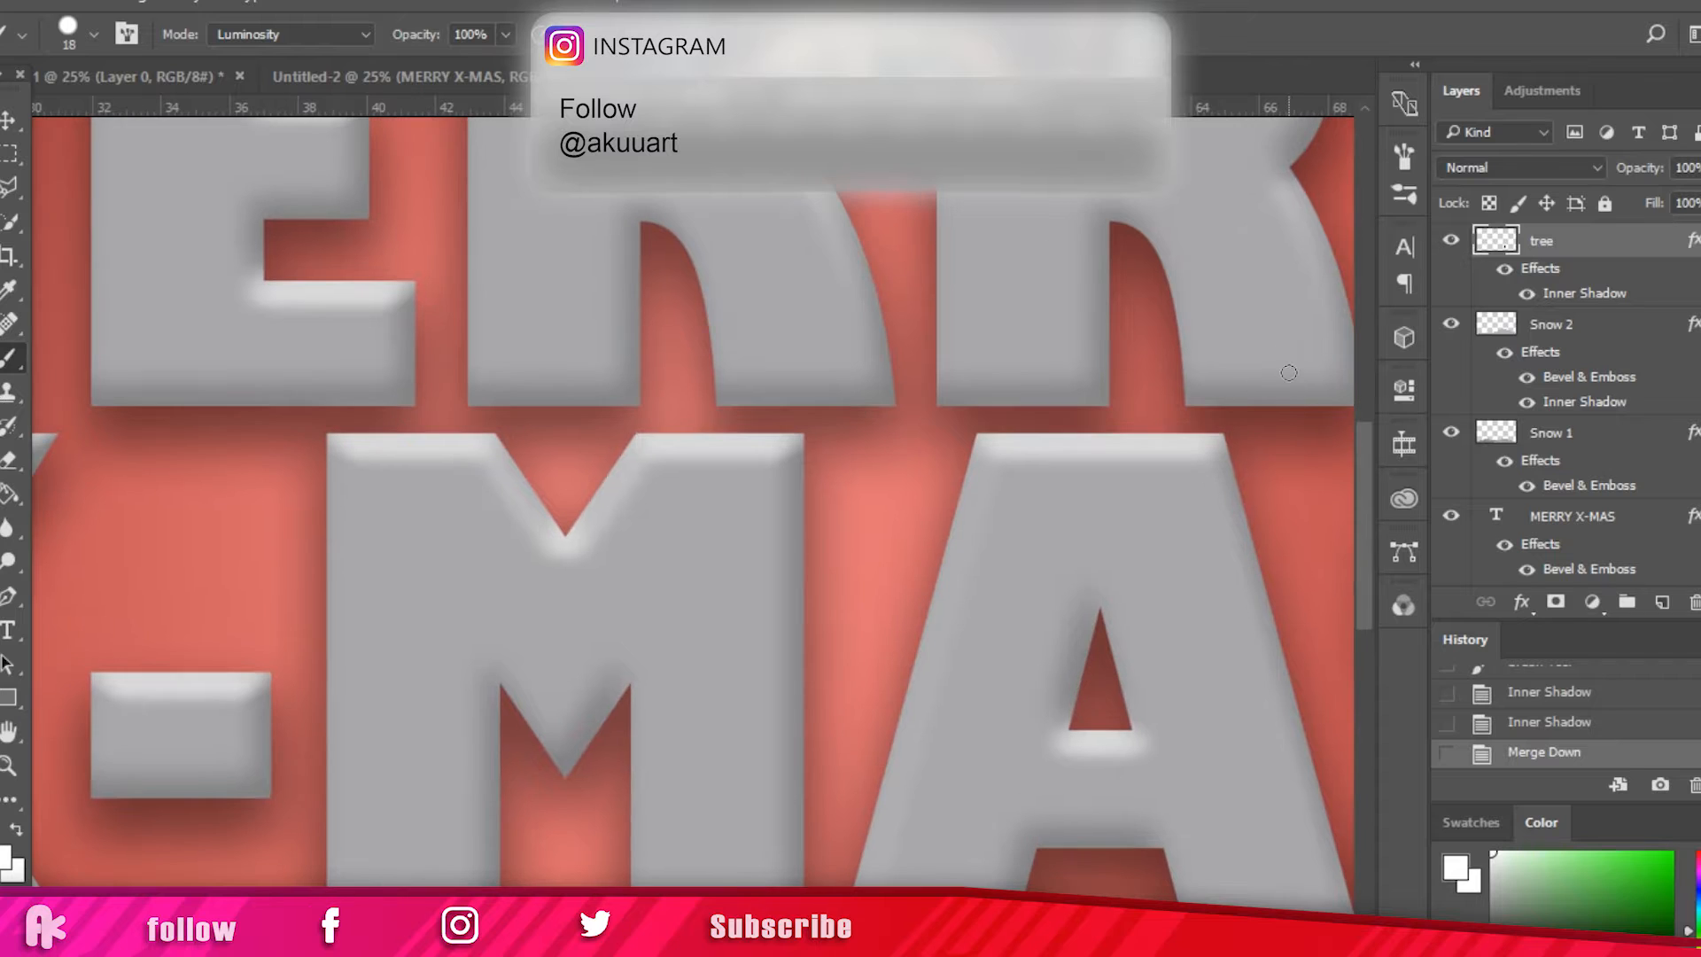
# Step: Duplicate the snow-covered tree layer, move the original above the copy and select the tree copy layer
pyautogui.moveTo(1362, 502); pyautogui.dragTo(1352, 680)
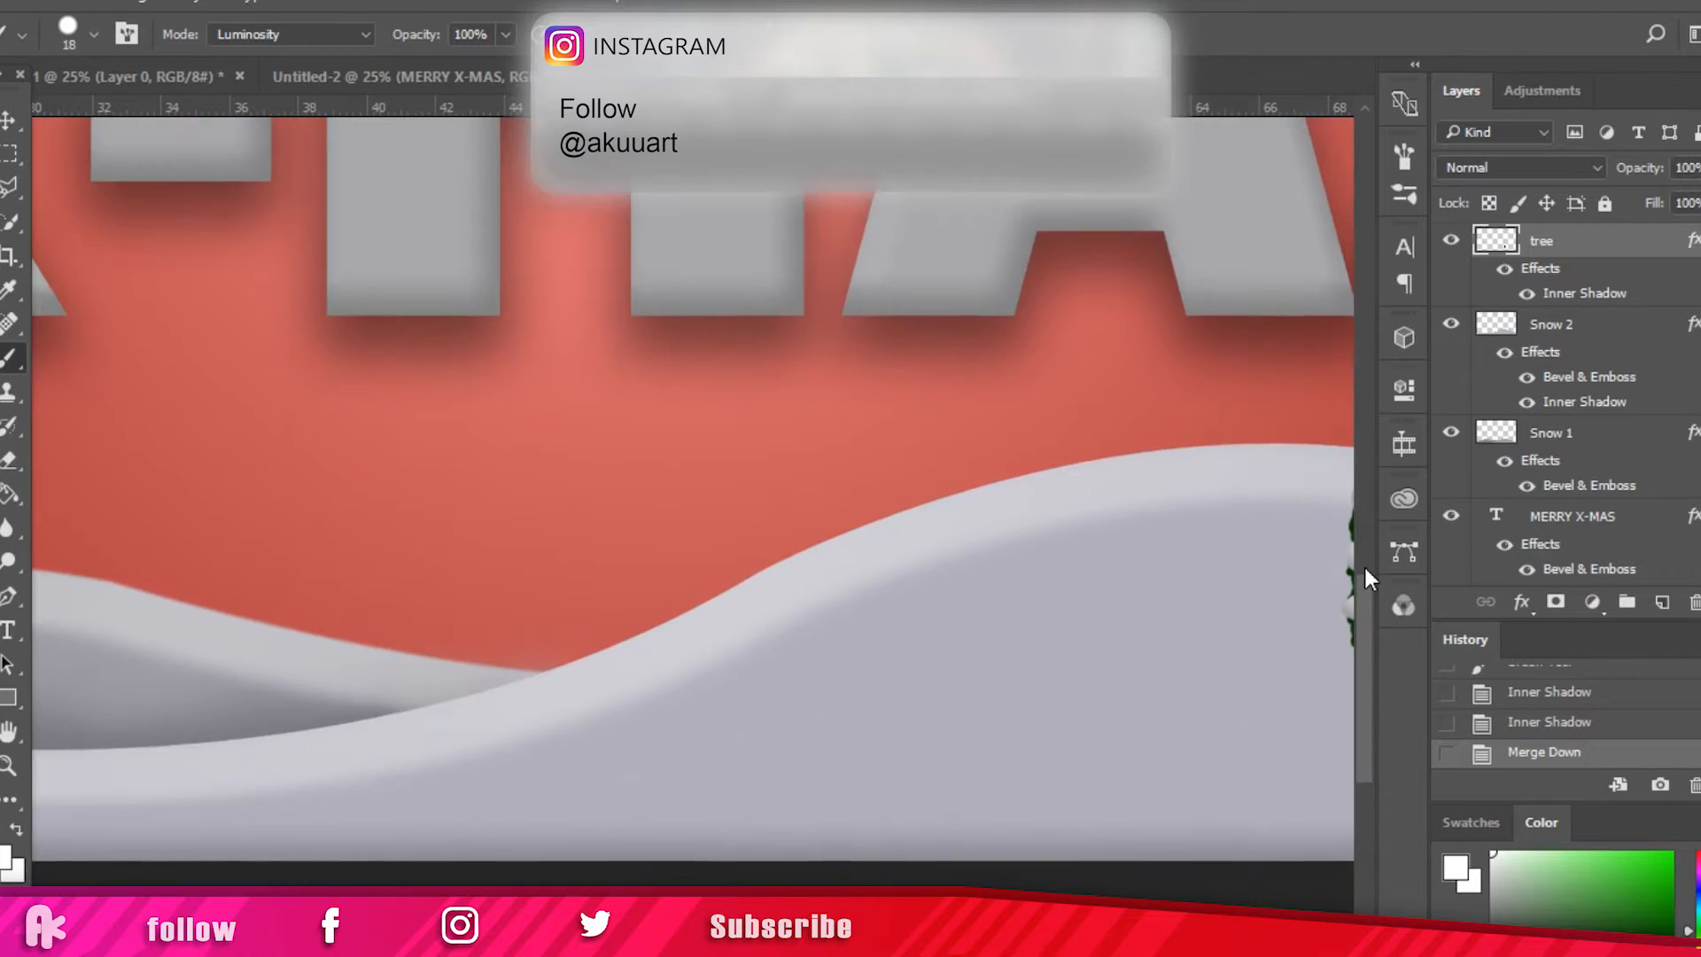
pyautogui.moveTo(700, 927); pyautogui.dragTo(876, 927)
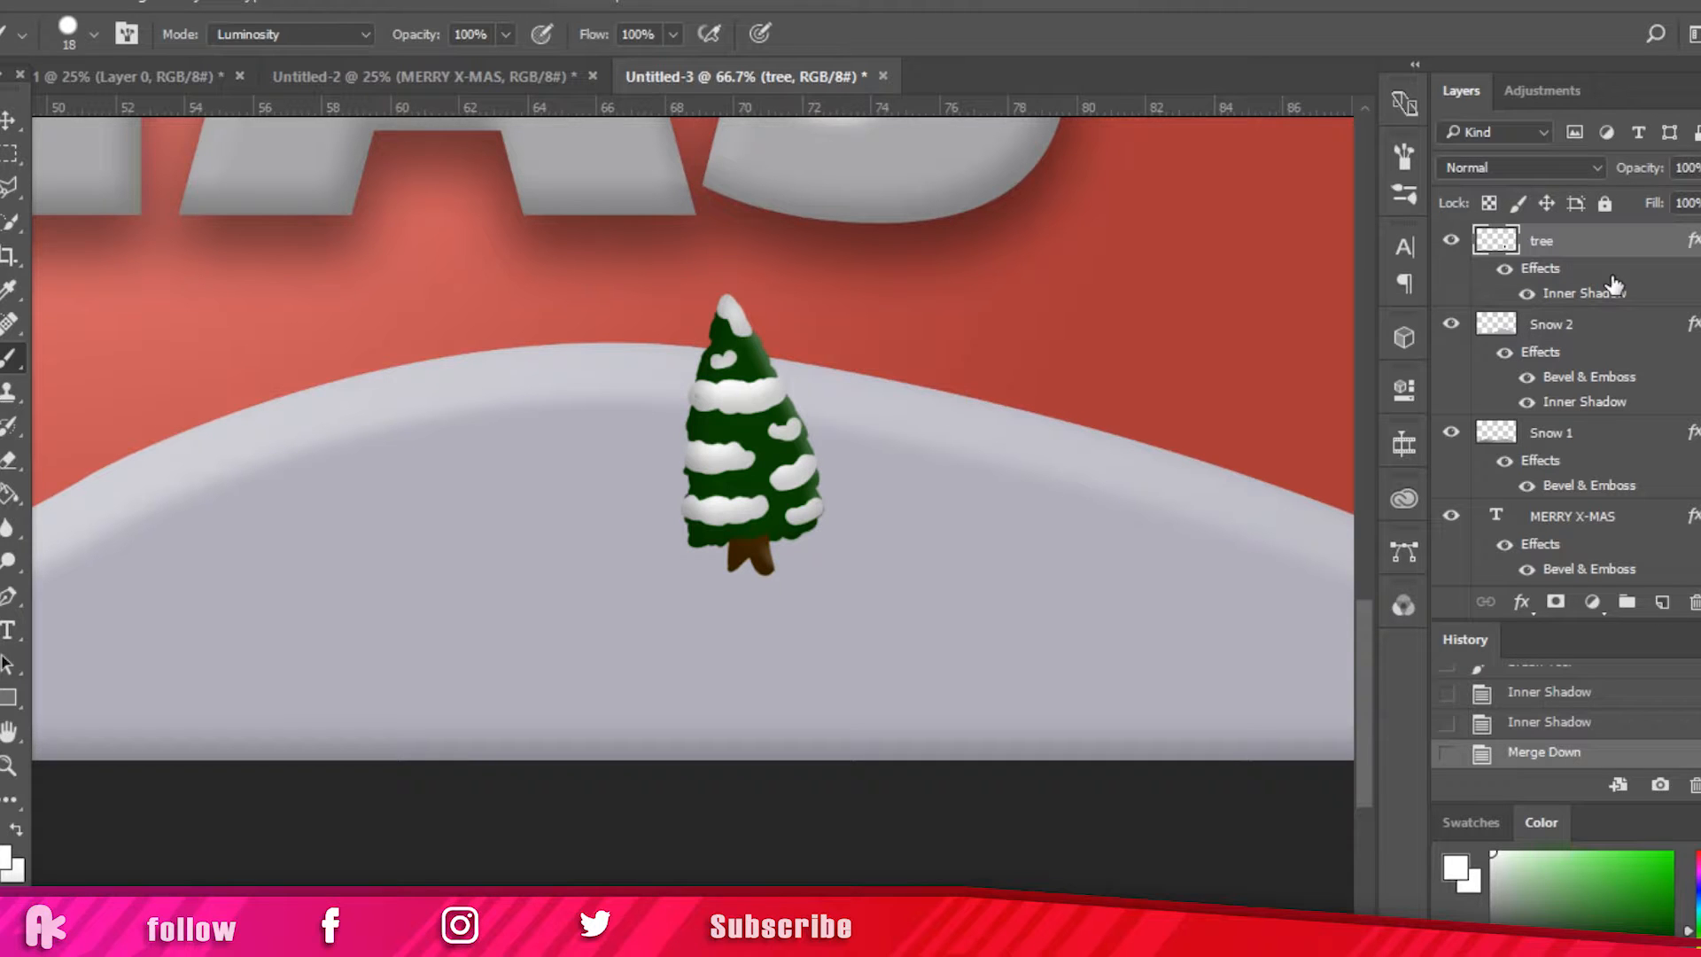
pyautogui.hotkey('ctrl', 'j')
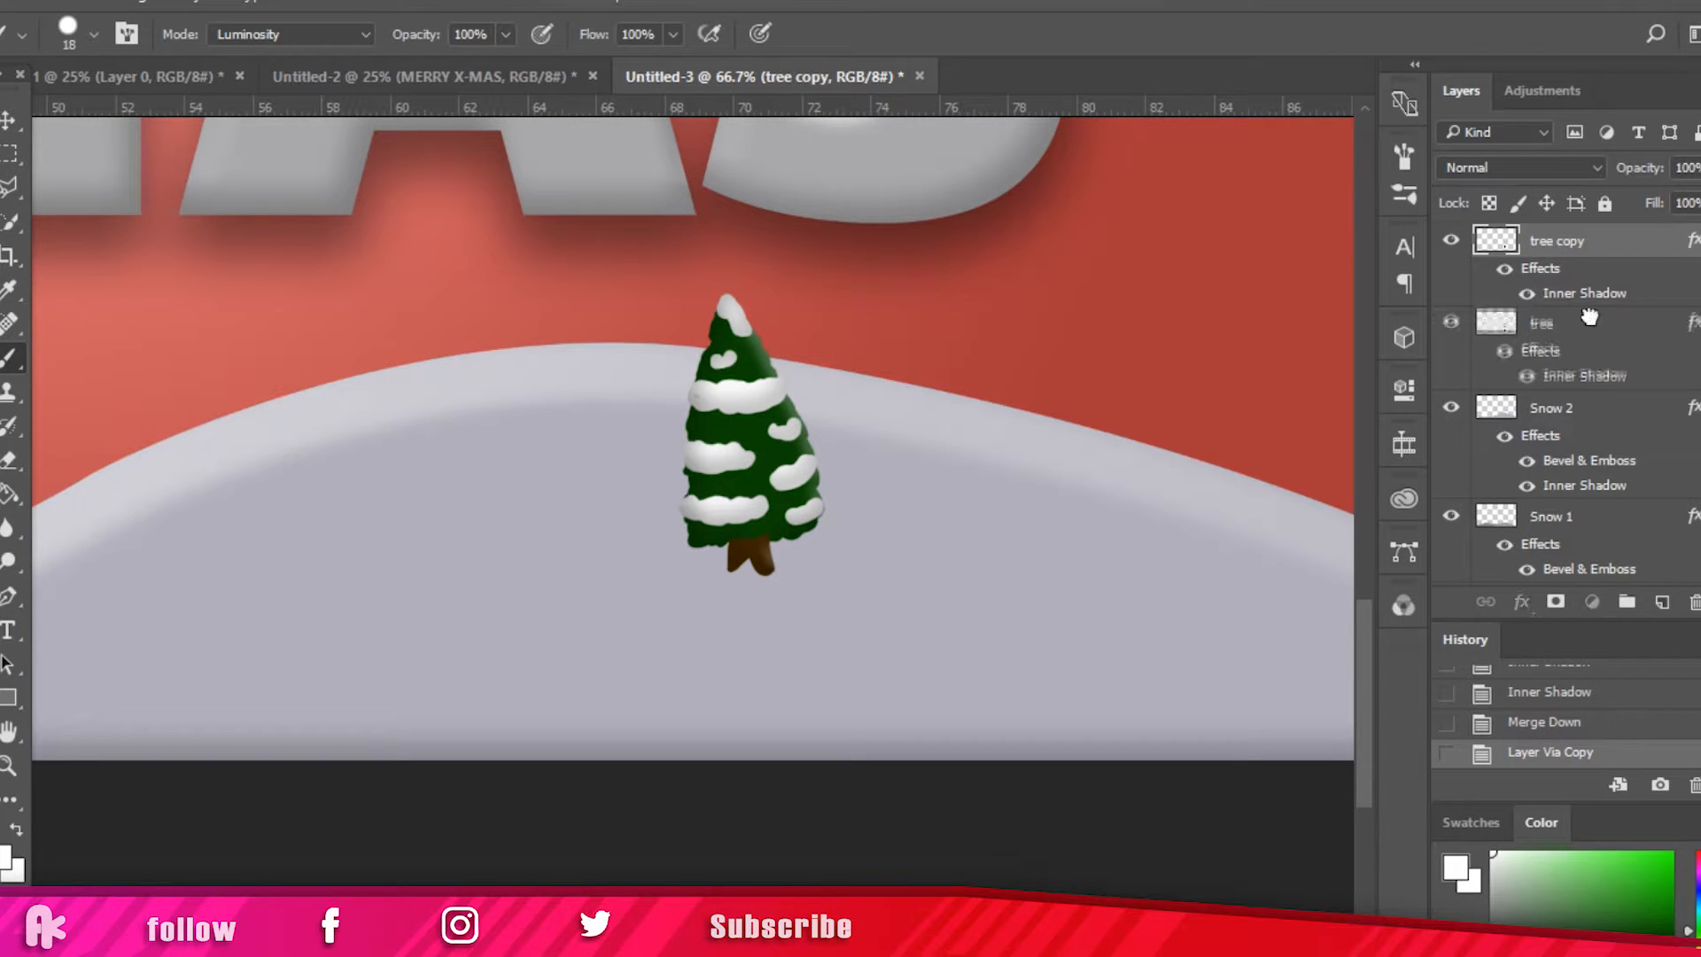
pyautogui.click(1590, 319)
pyautogui.moveTo(1598, 317); pyautogui.dragTo(1604, 246)
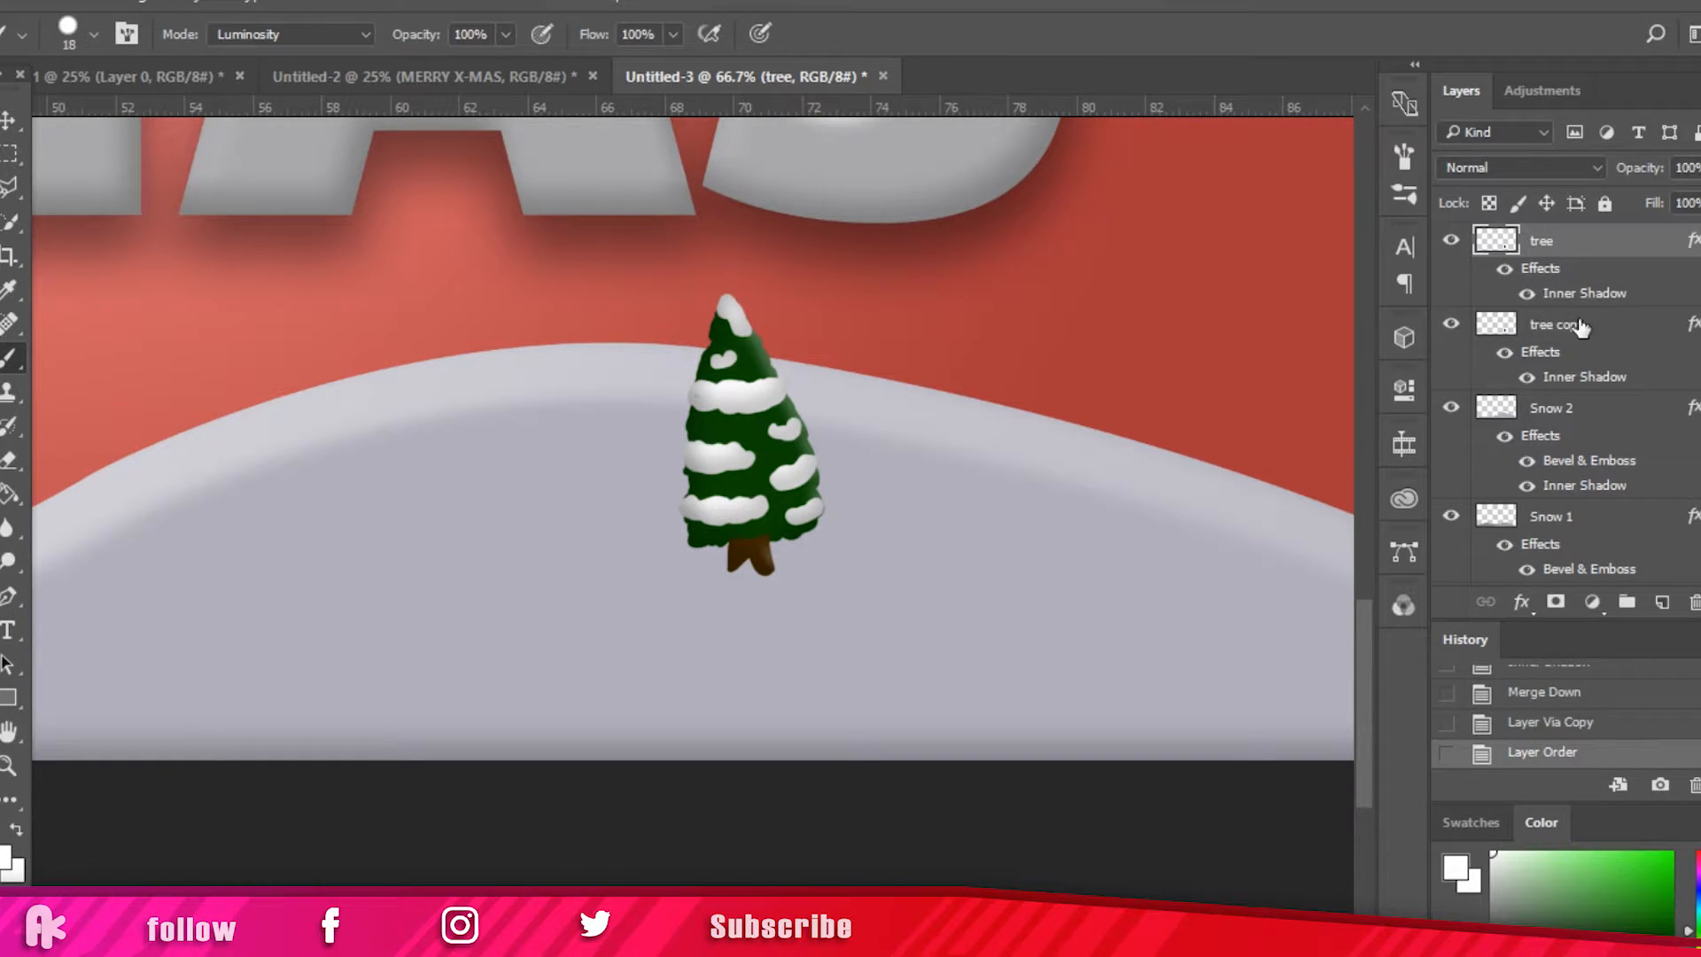
pyautogui.click(1582, 326)
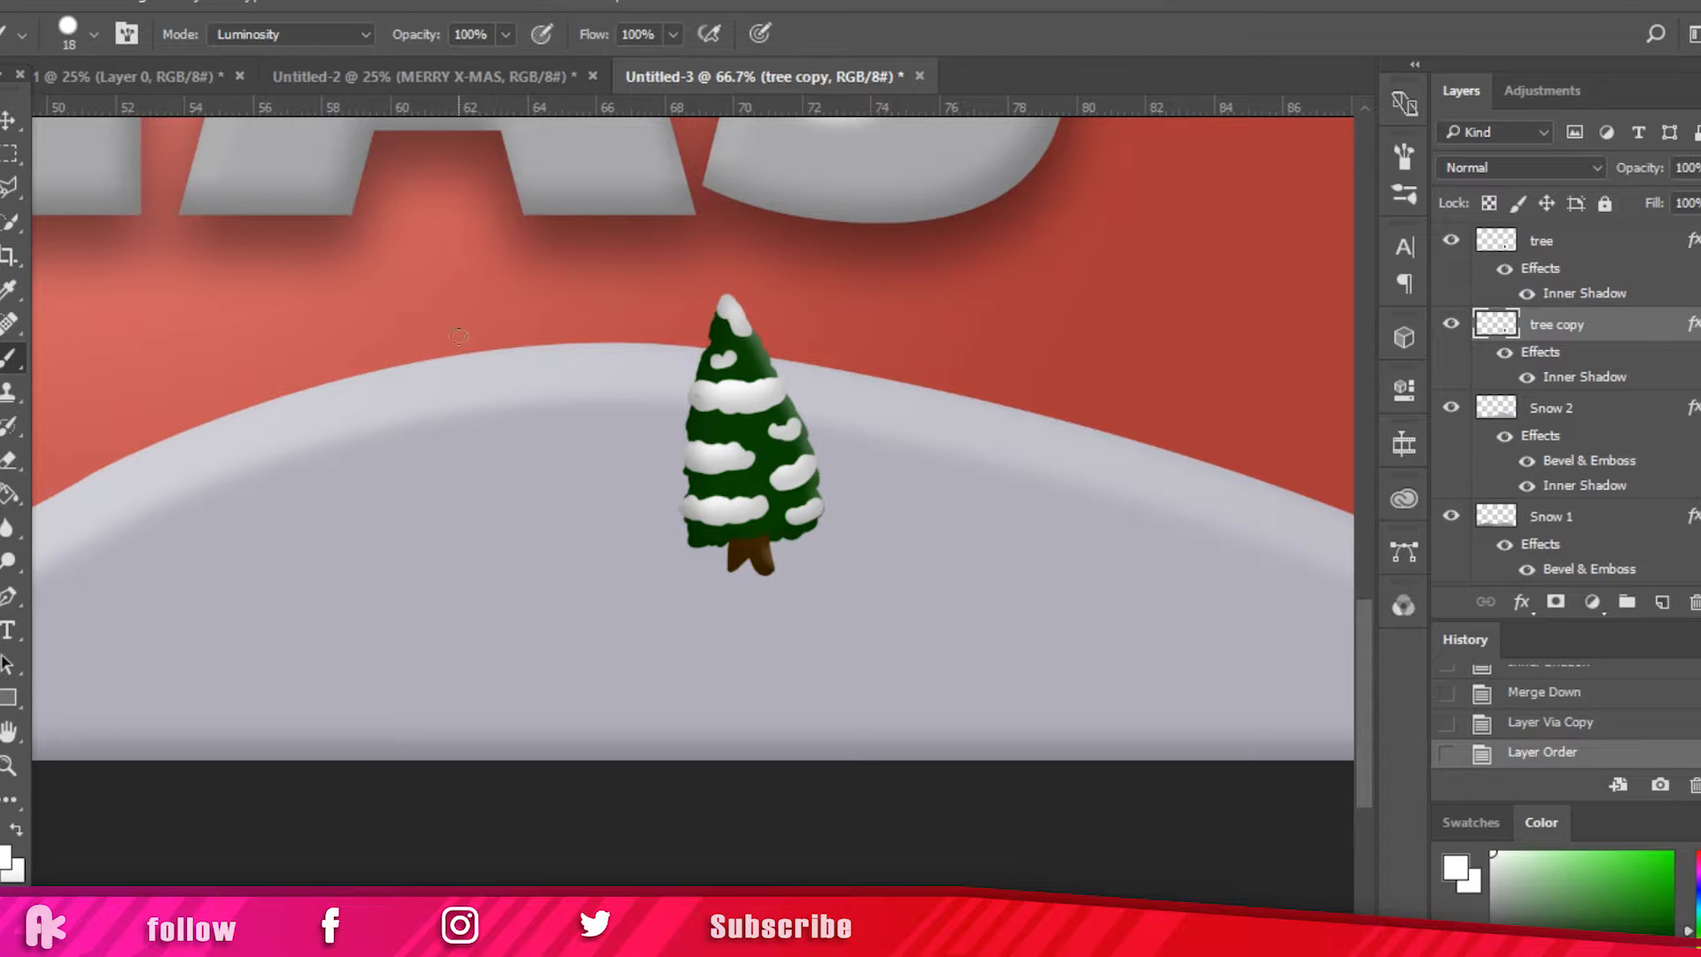
# Step: Flip the tree copy upside down below the trunk at about 124% width and 64% height, and skew its tip to the left
pyautogui.click(9, 120)
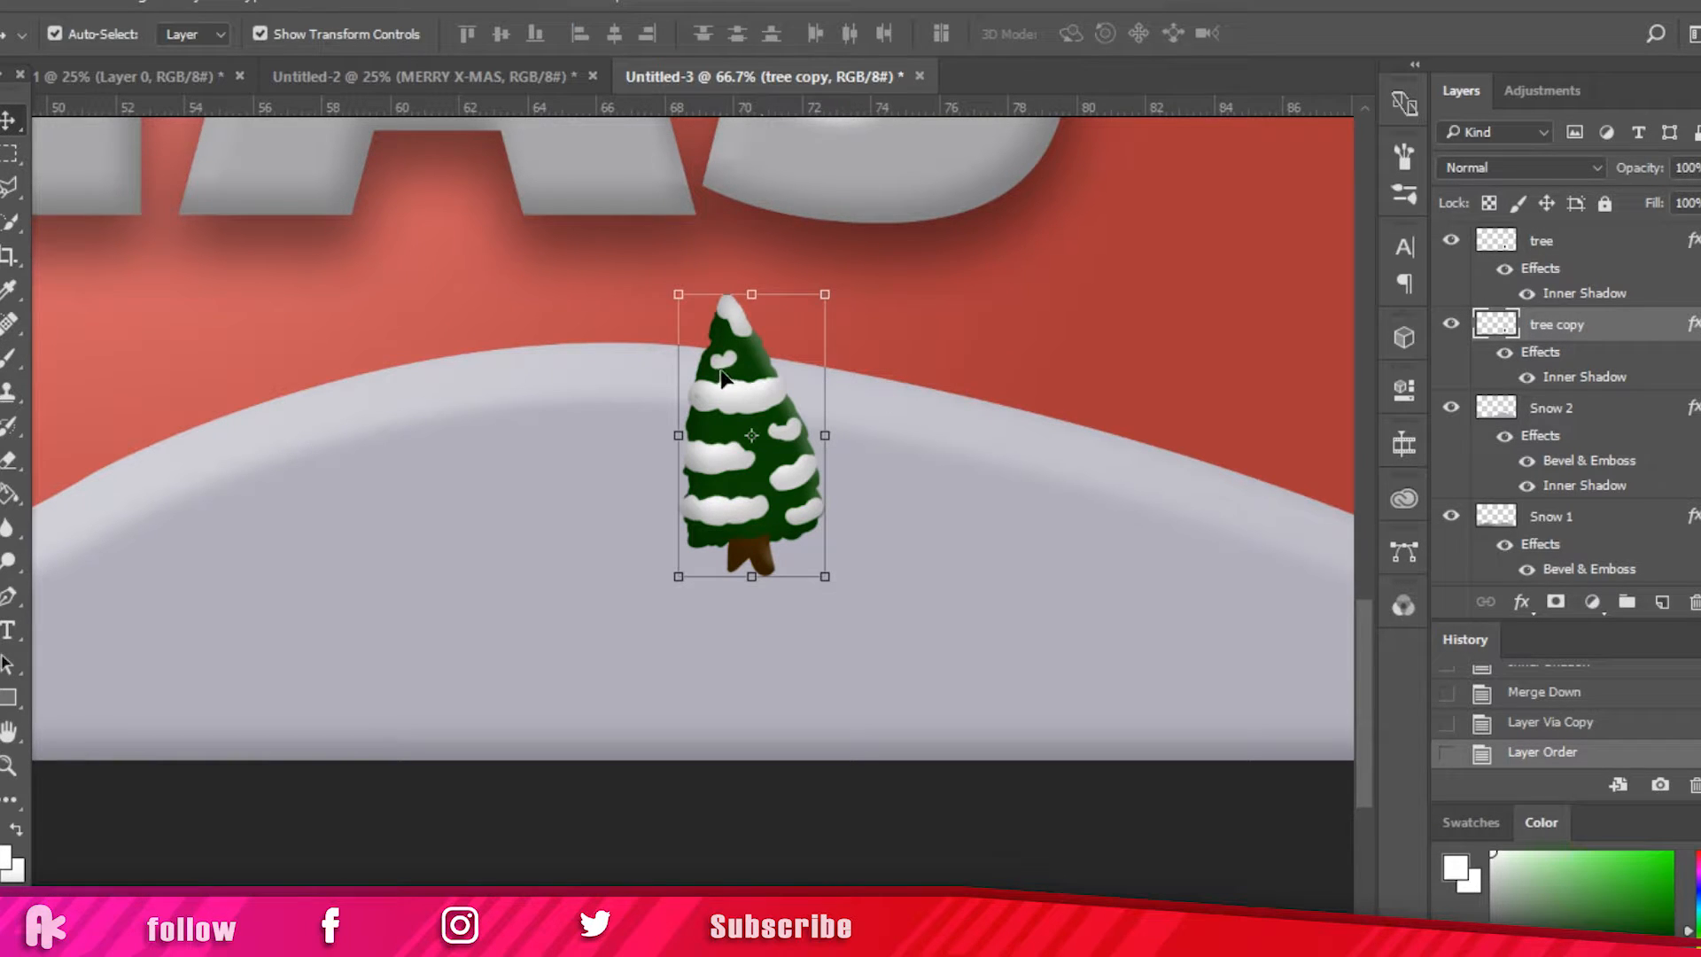
pyautogui.click(828, 296)
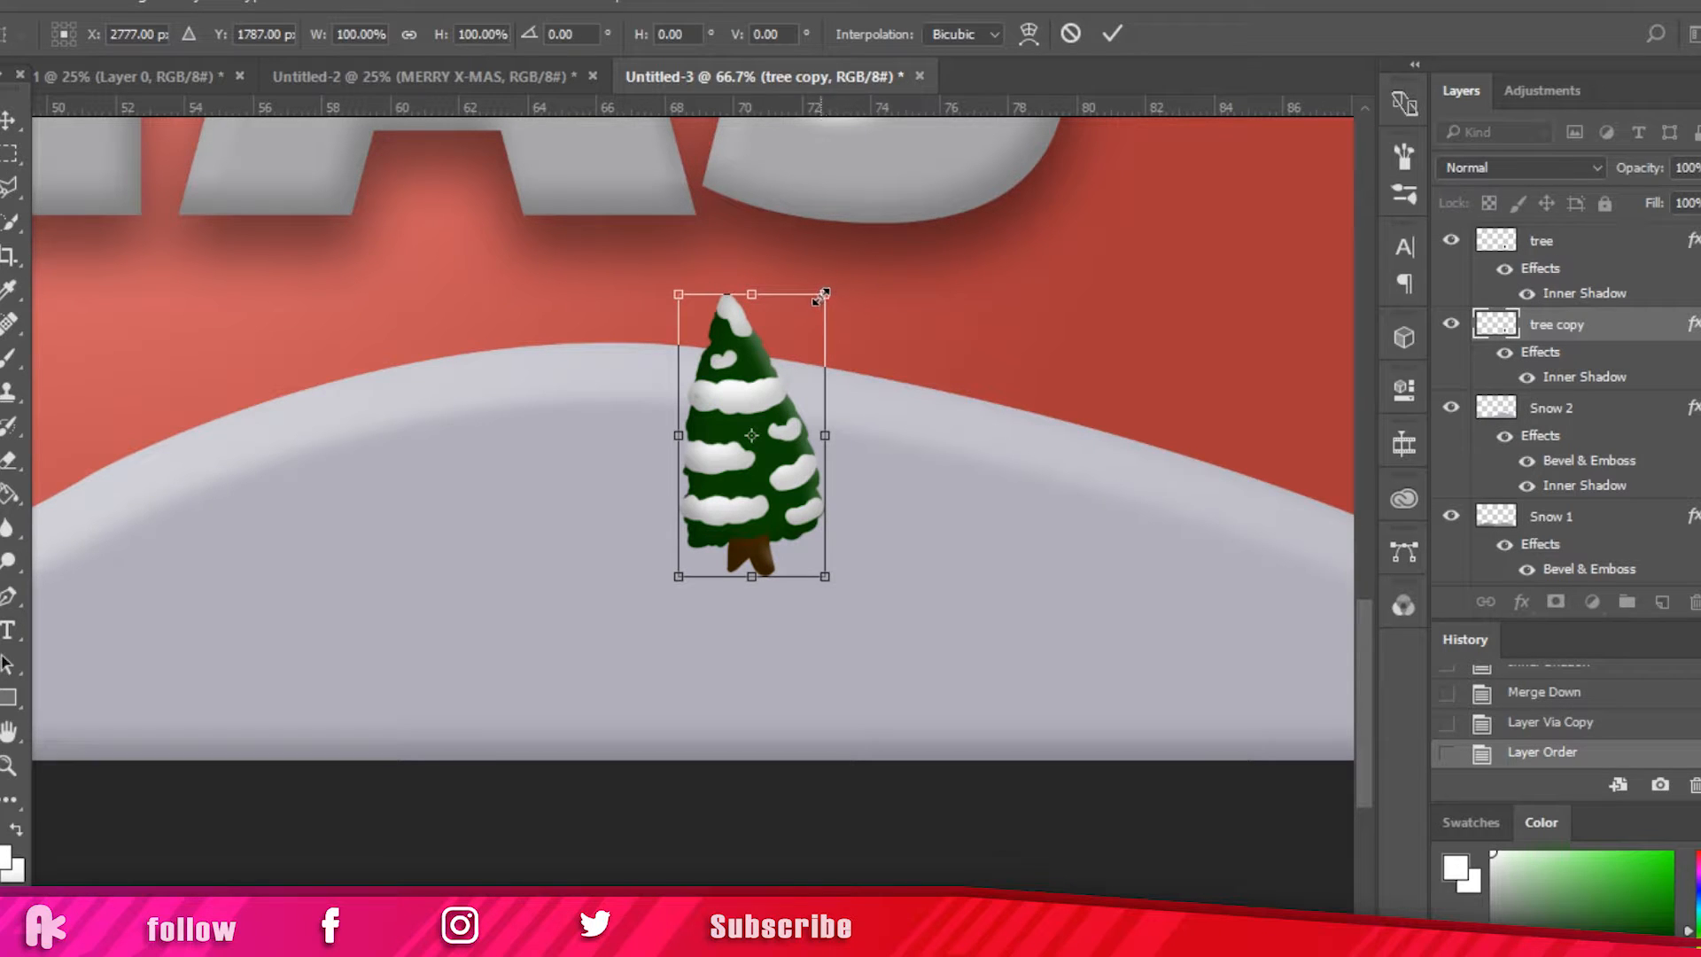
pyautogui.moveTo(827, 295); pyautogui.dragTo(377, 760)
pyautogui.moveTo(379, 668); pyautogui.dragTo(780, 653)
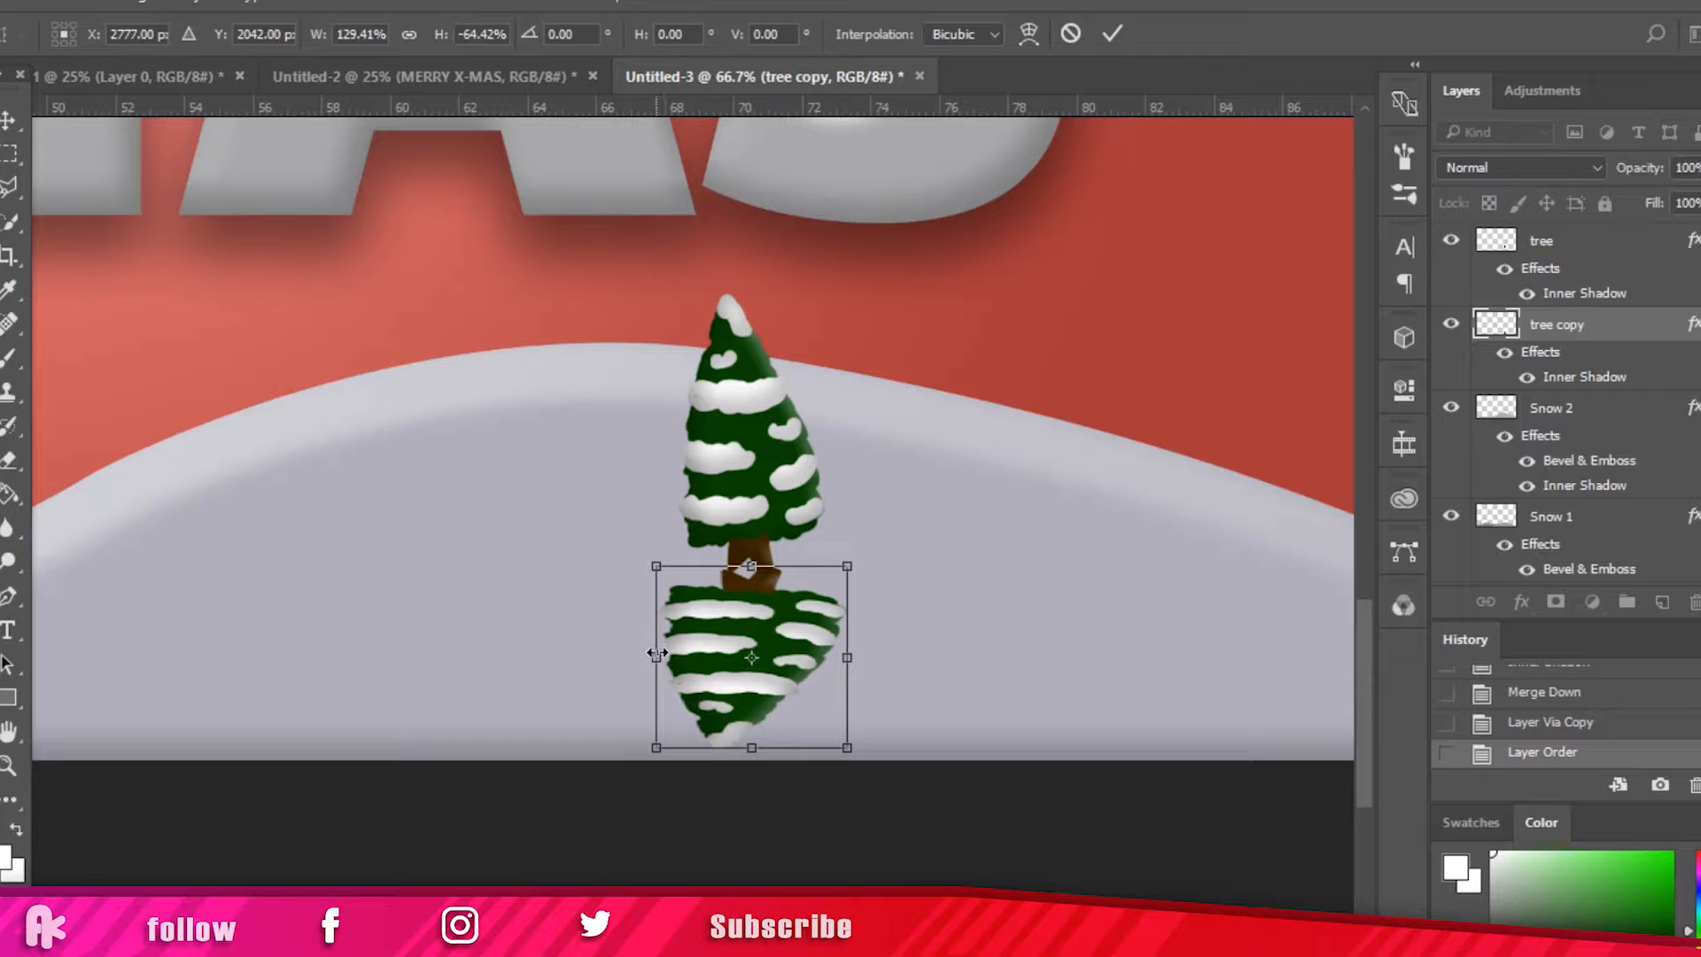
pyautogui.moveTo(656, 653); pyautogui.dragTo(663, 655)
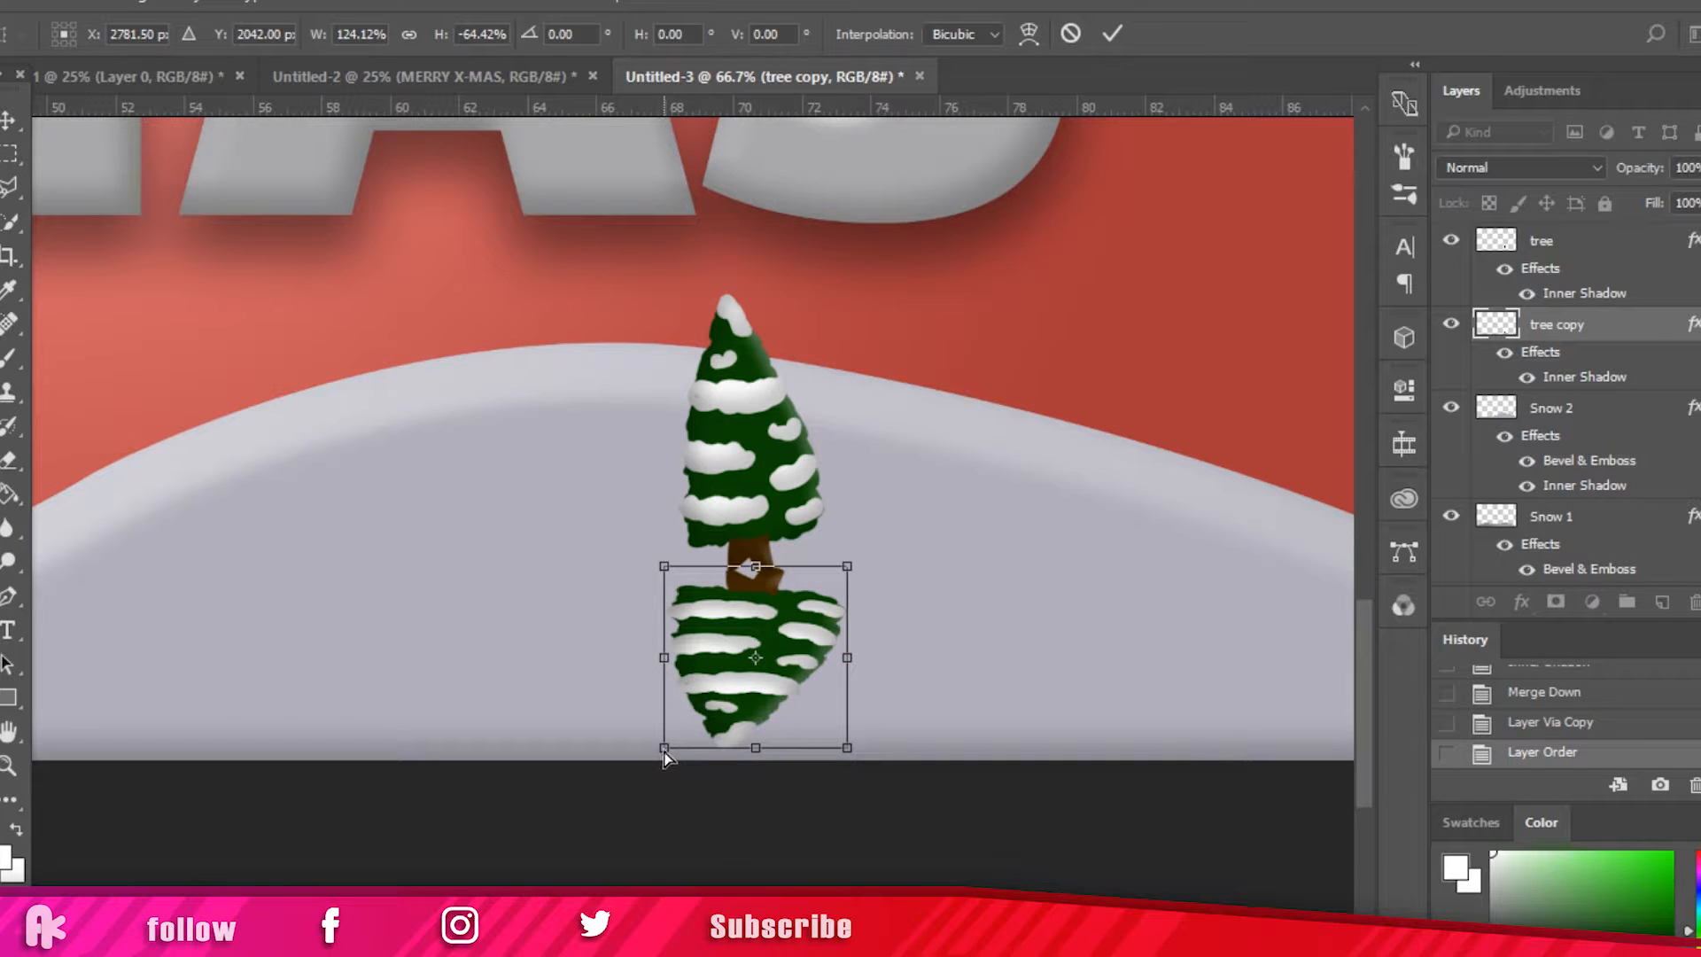
pyautogui.moveTo(665, 751); pyautogui.dragTo(517, 732)
pyautogui.press('Return')
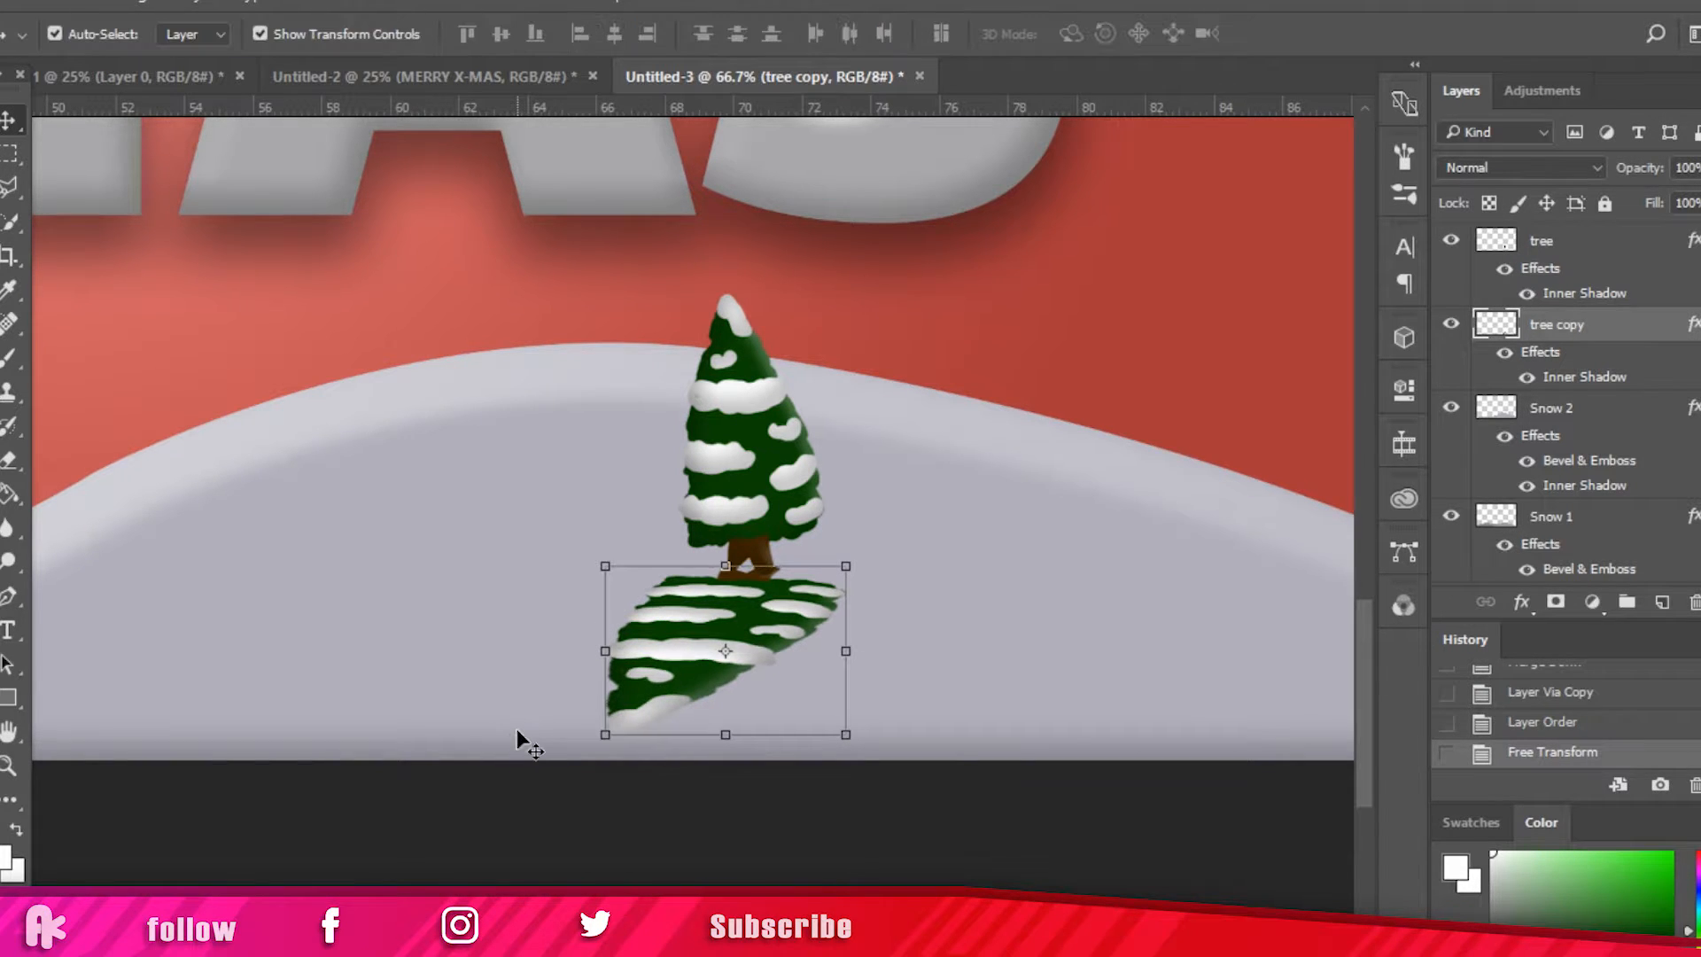
# Step: Add a black (000000) Color Overlay to the tree copy layer
pyautogui.doubleClick(1643, 333)
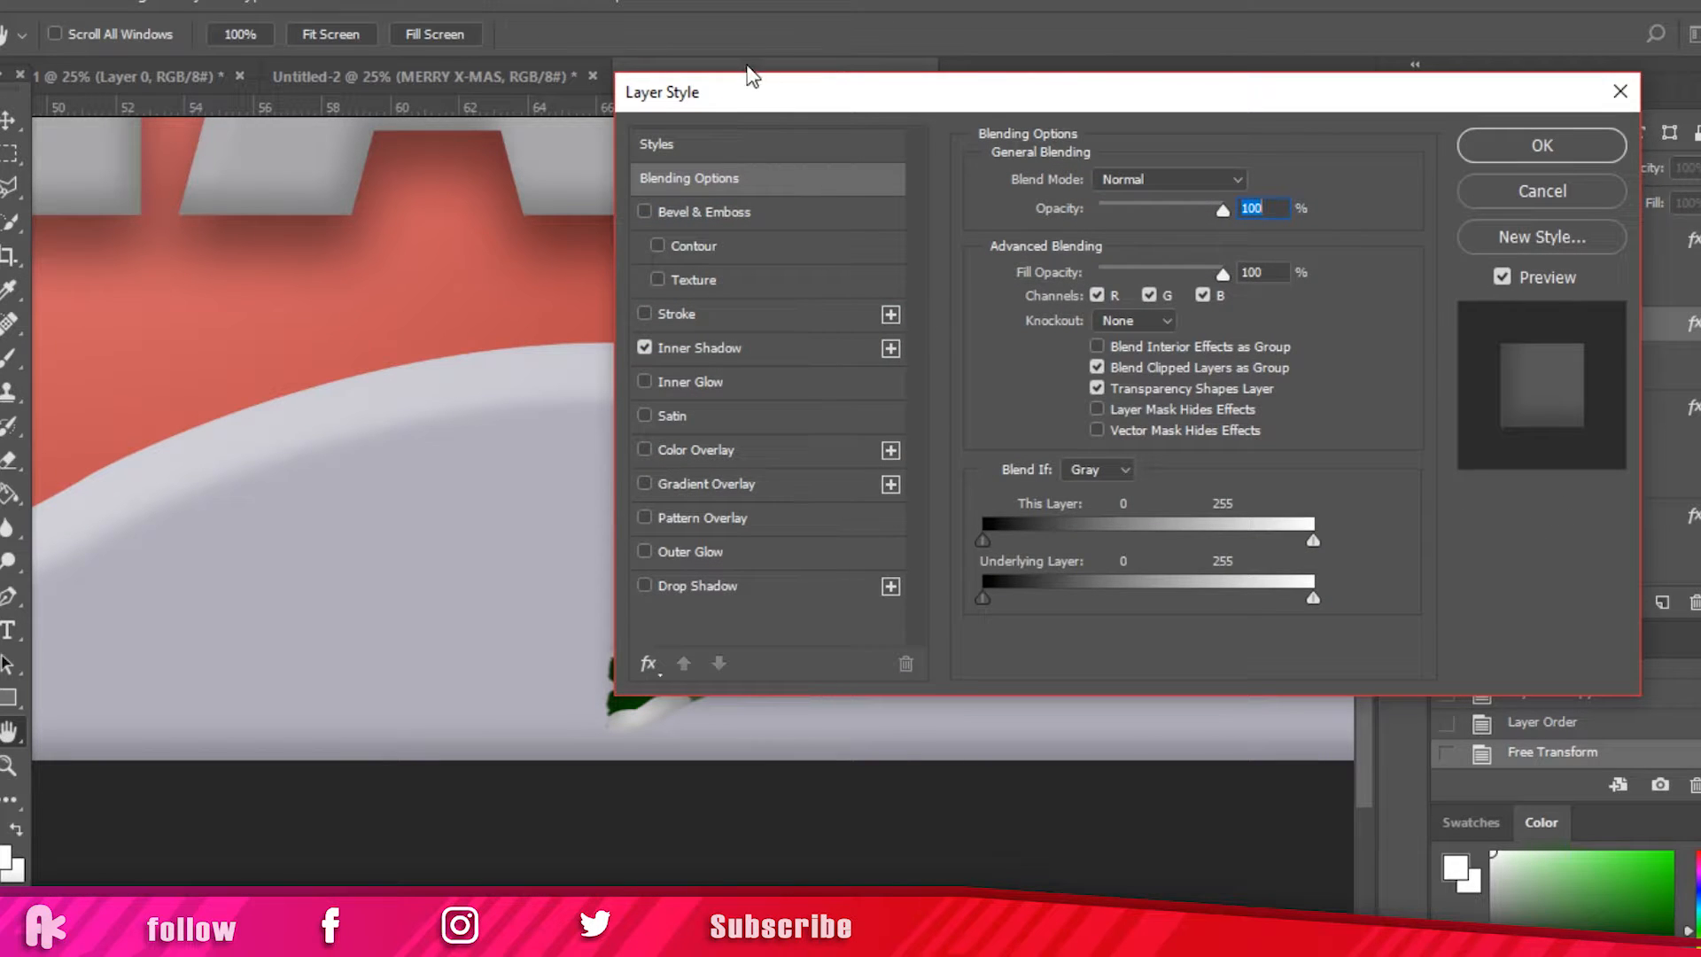
pyautogui.moveTo(749, 71); pyautogui.dragTo(1459, 142)
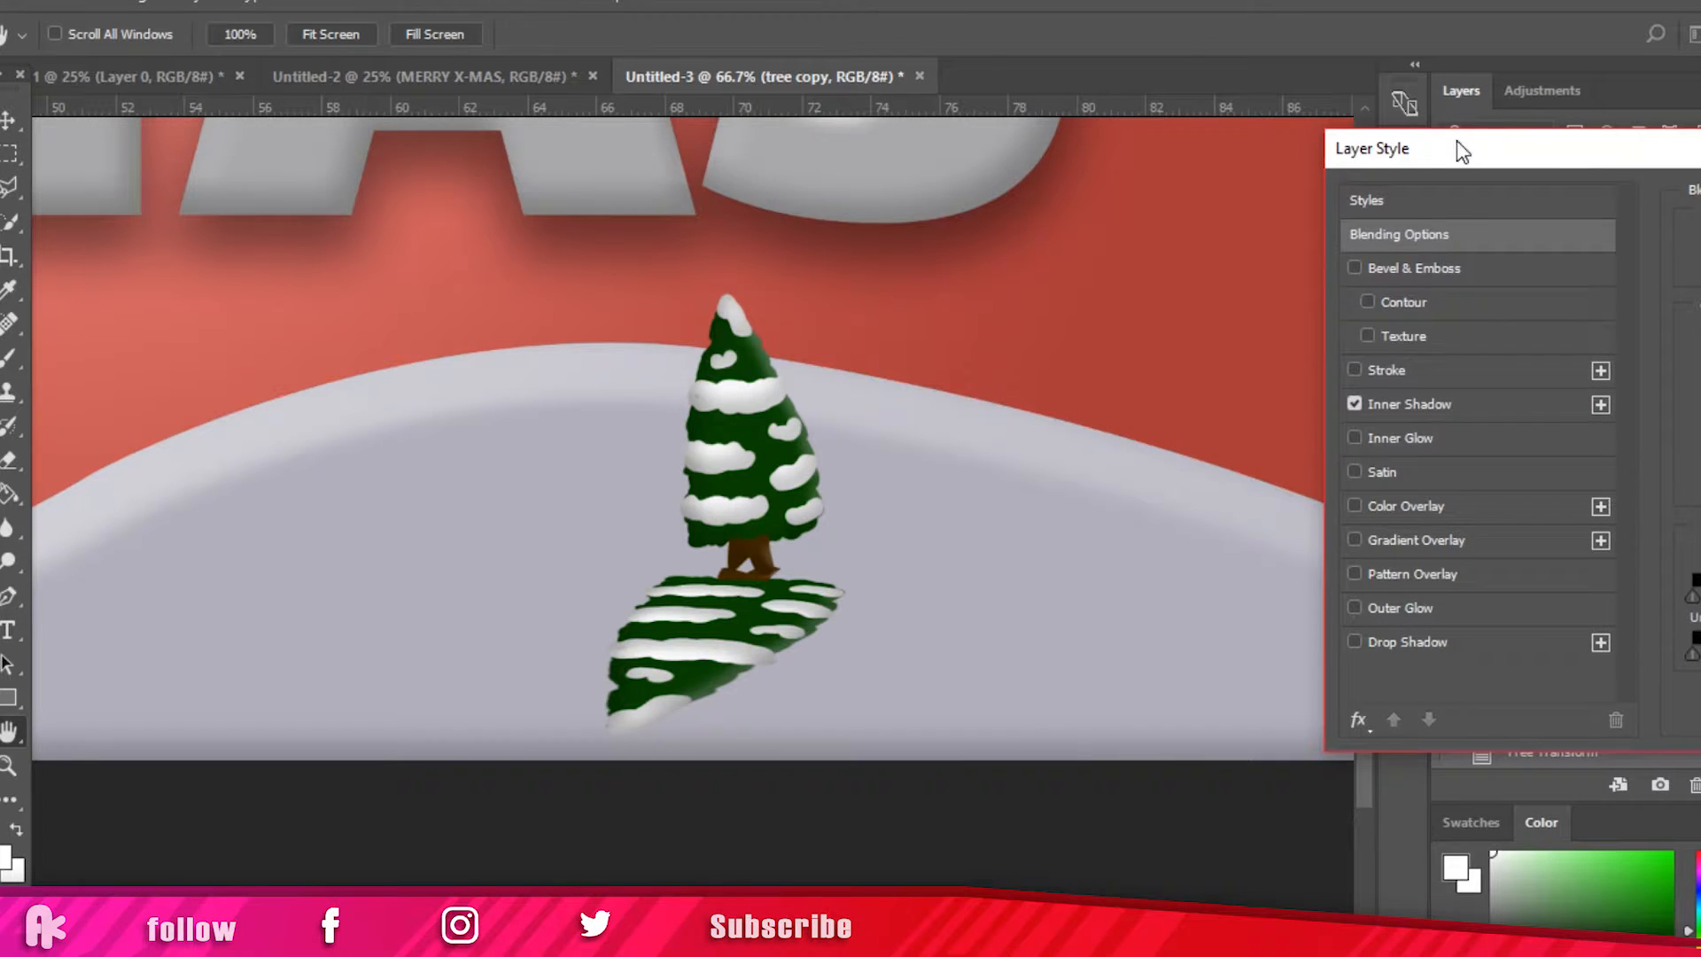
pyautogui.click(1418, 505)
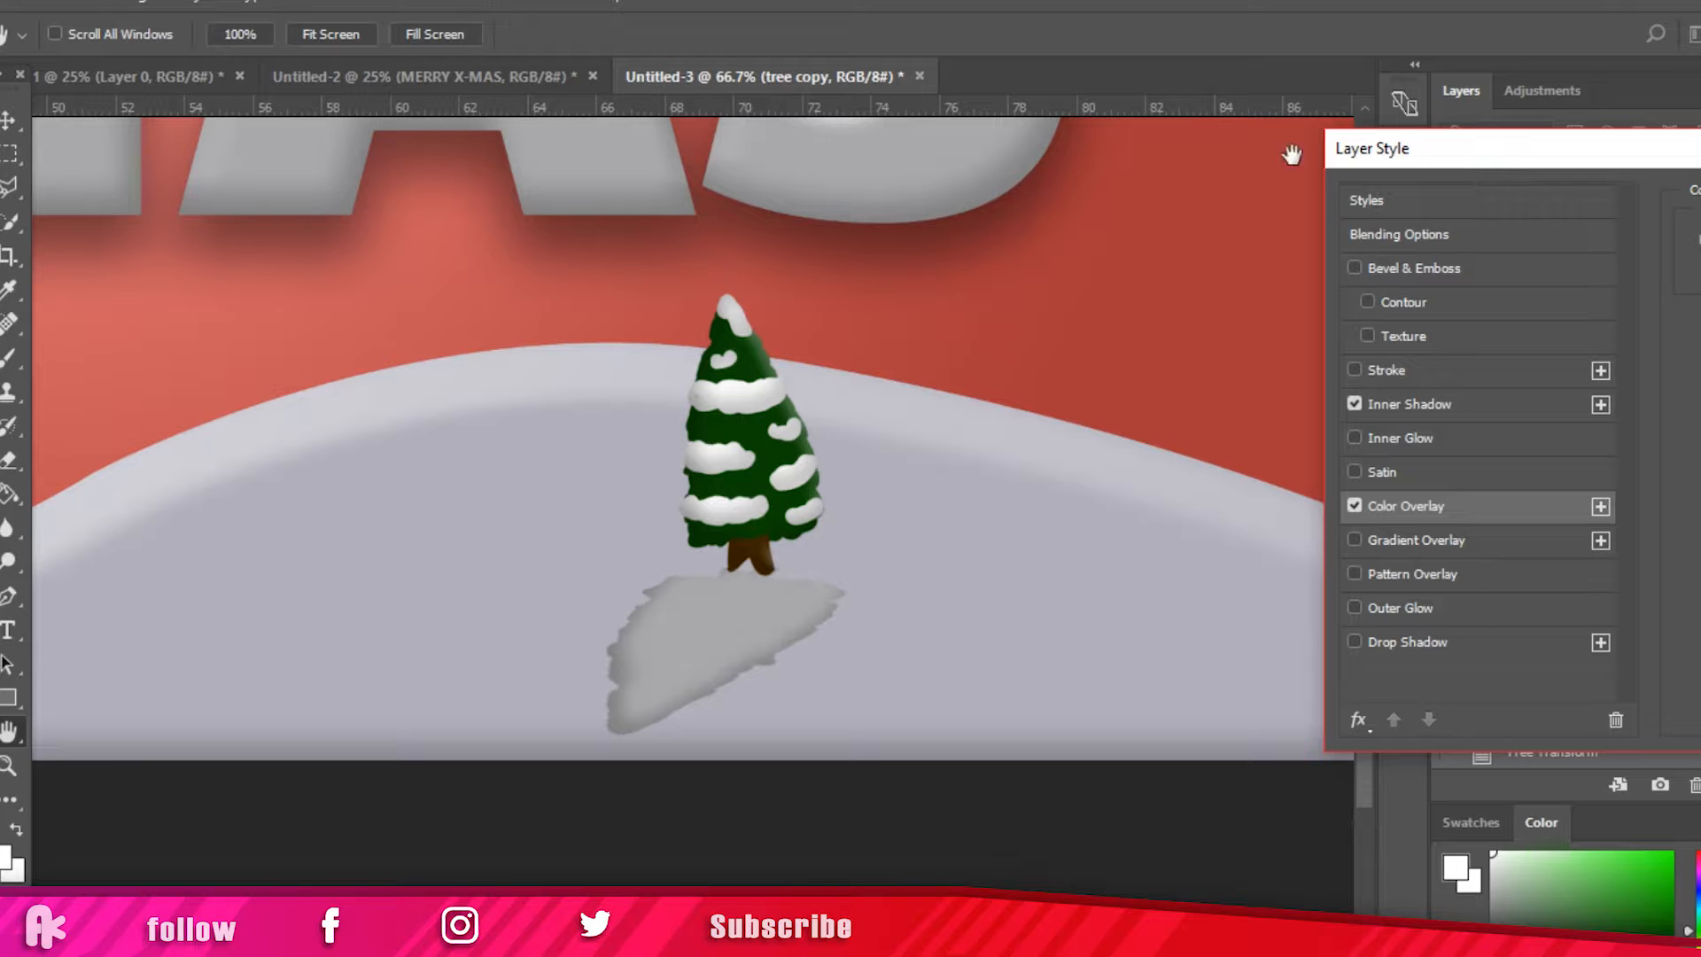
pyautogui.moveTo(1464, 160); pyautogui.dragTo(982, 168)
pyautogui.click(1482, 248)
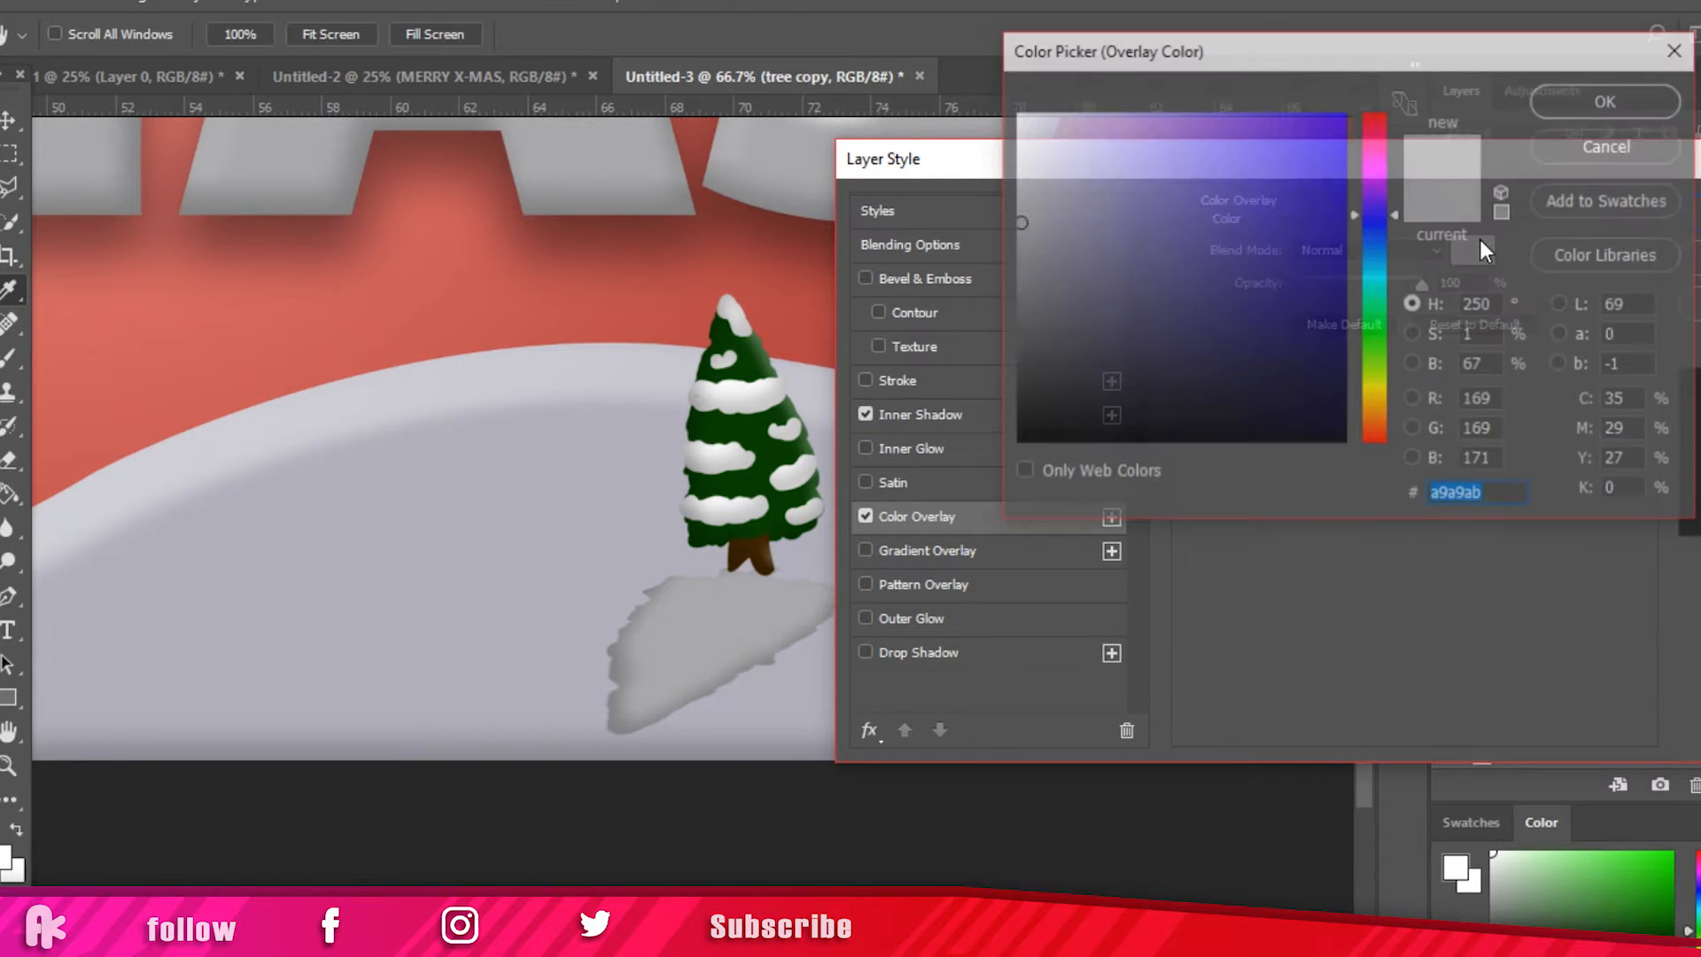
pyautogui.write('000000')
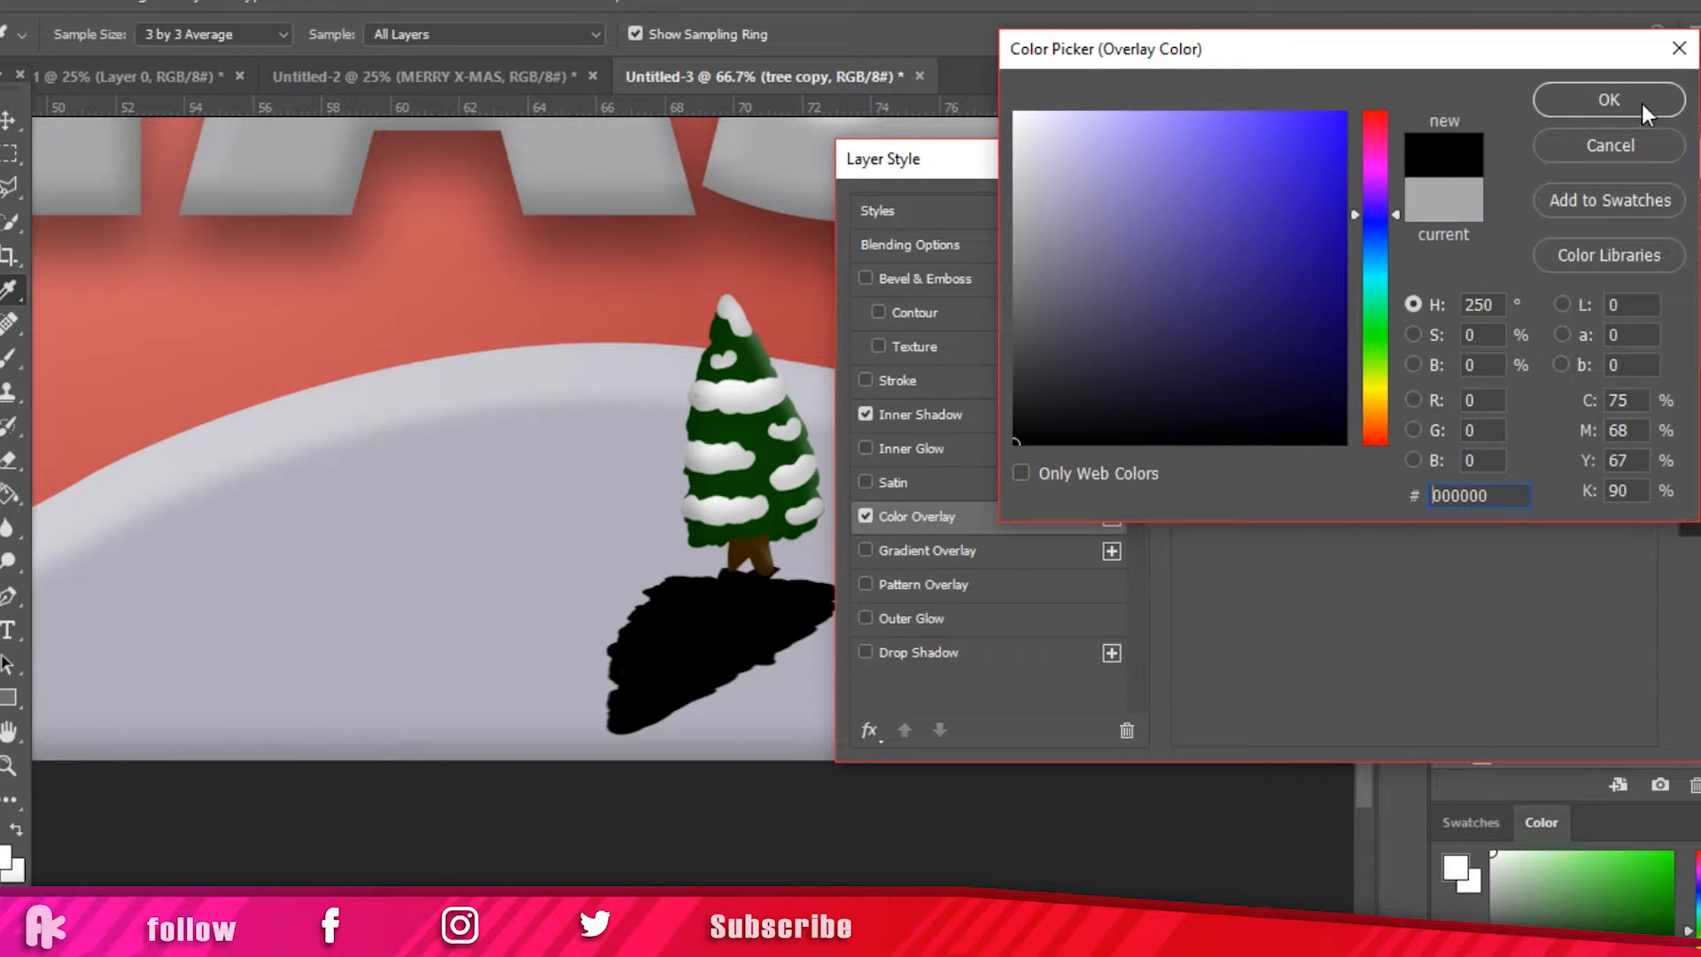
pyautogui.click(1641, 103)
# Step: Add a Drop Shadow to the tree copy with 100% opacity, 0 px distance, 48% spread and 40 px size
pyautogui.click(982, 665)
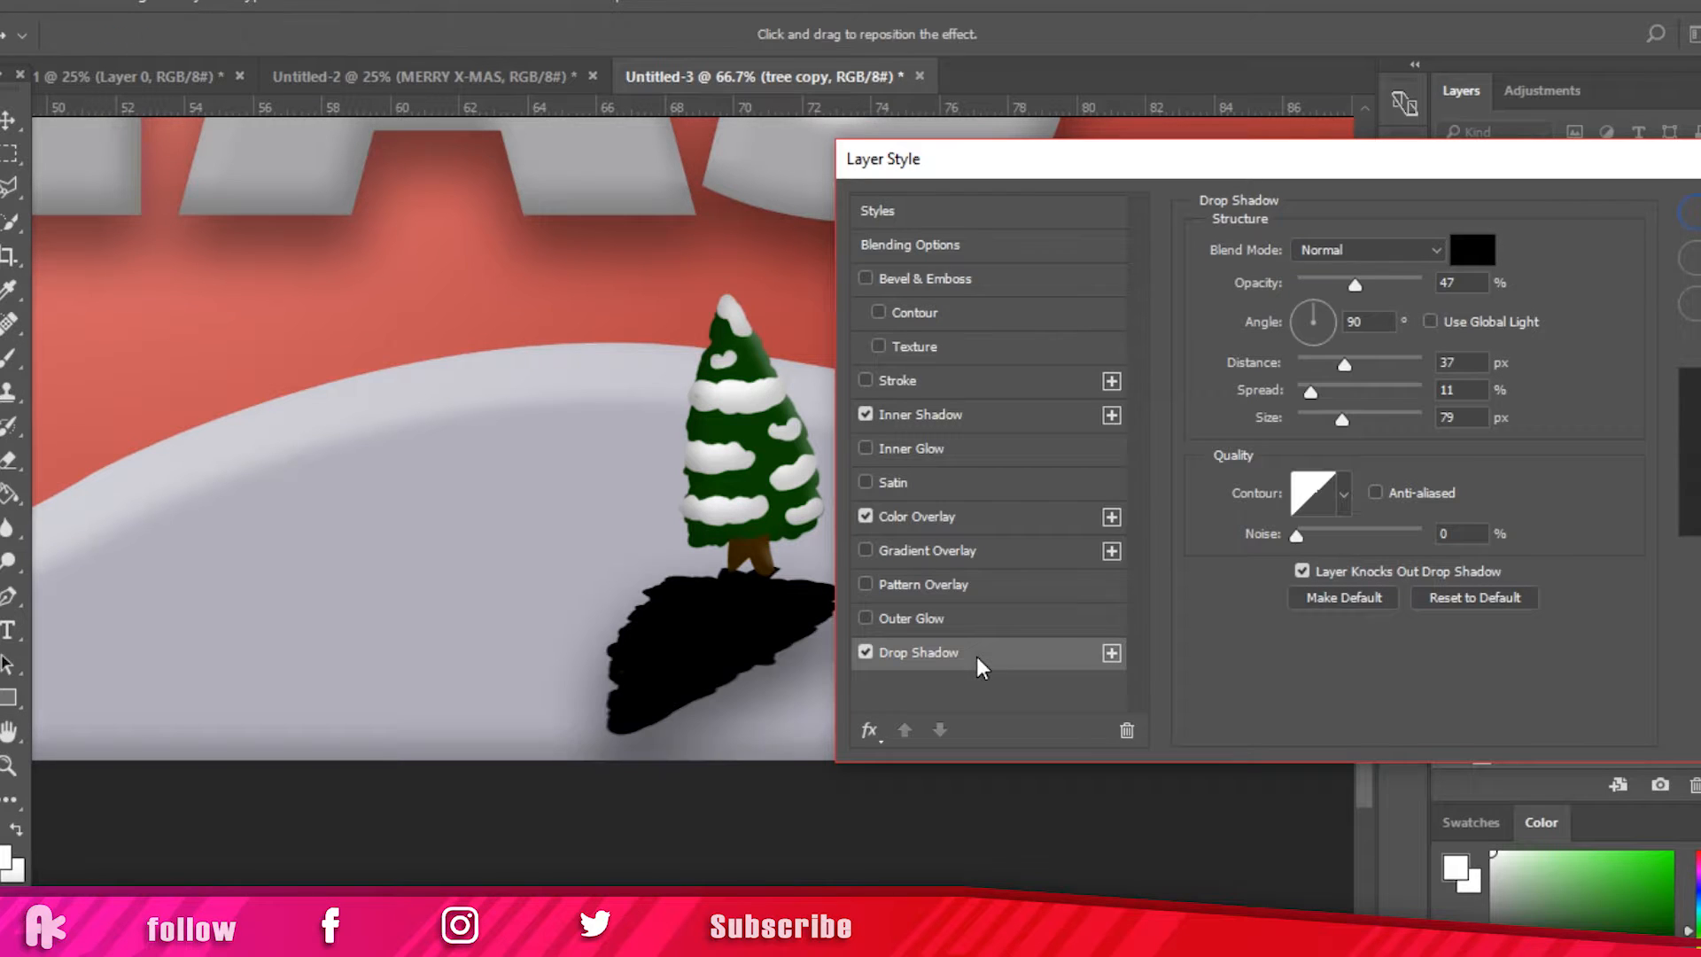
pyautogui.moveTo(1357, 287); pyautogui.dragTo(1423, 284)
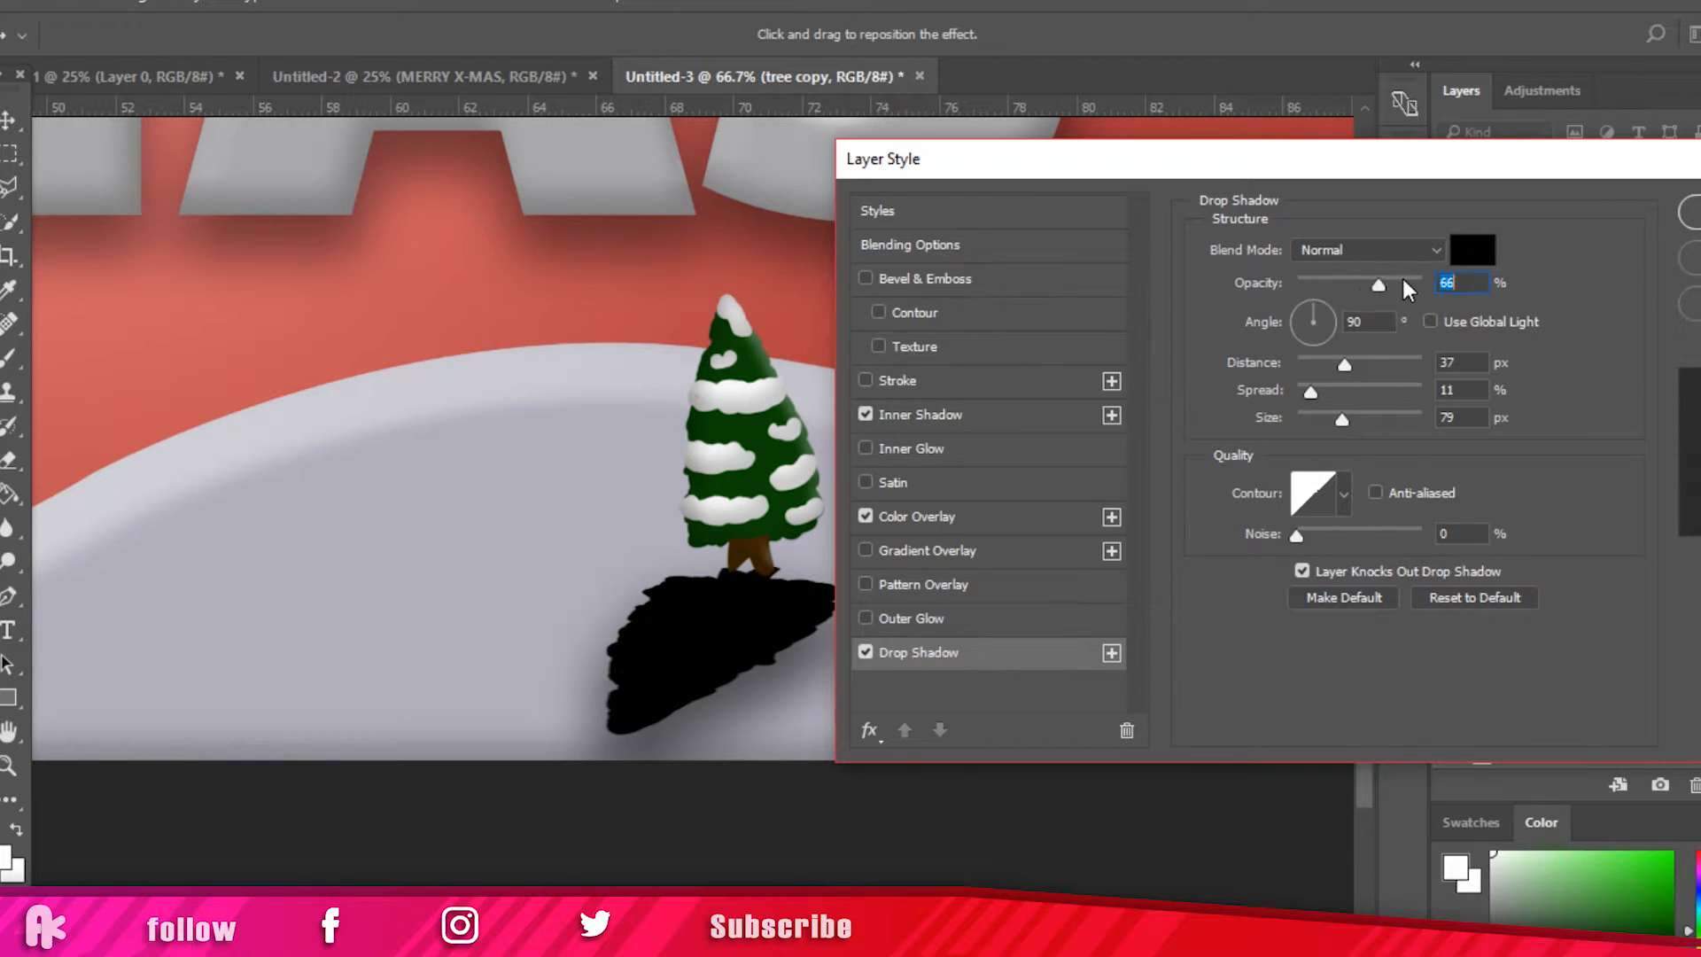
pyautogui.moveTo(1338, 366); pyautogui.dragTo(1245, 367)
pyautogui.moveTo(1326, 423); pyautogui.dragTo(1356, 401)
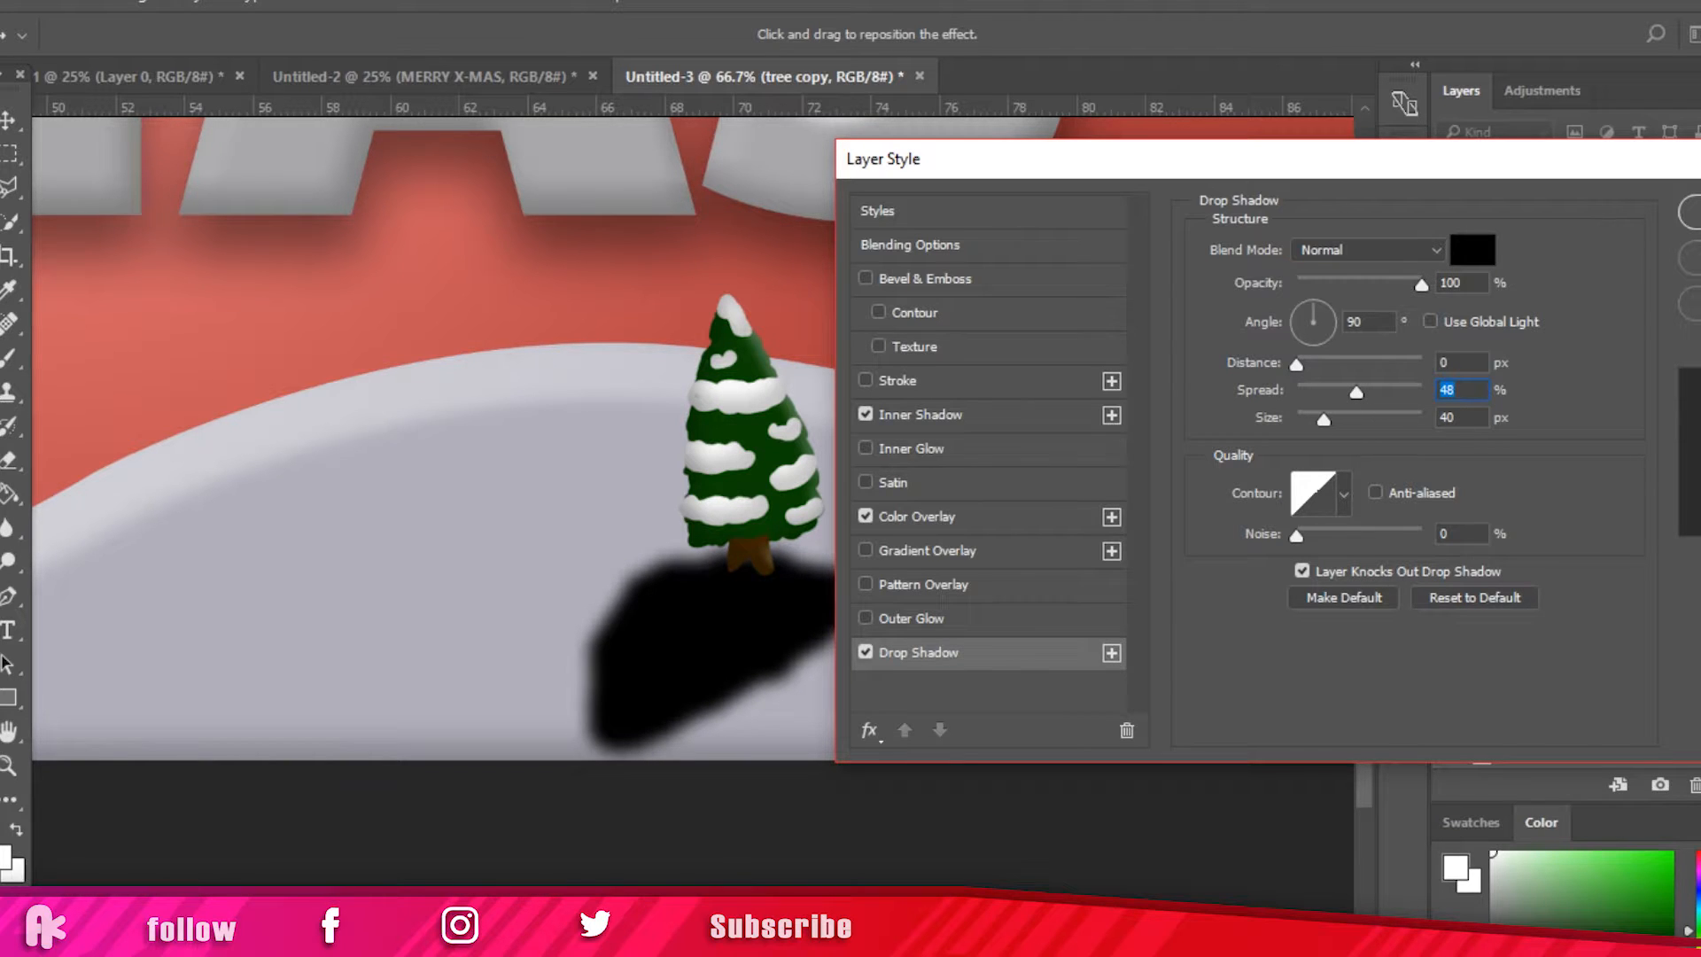
pyautogui.press('Return')
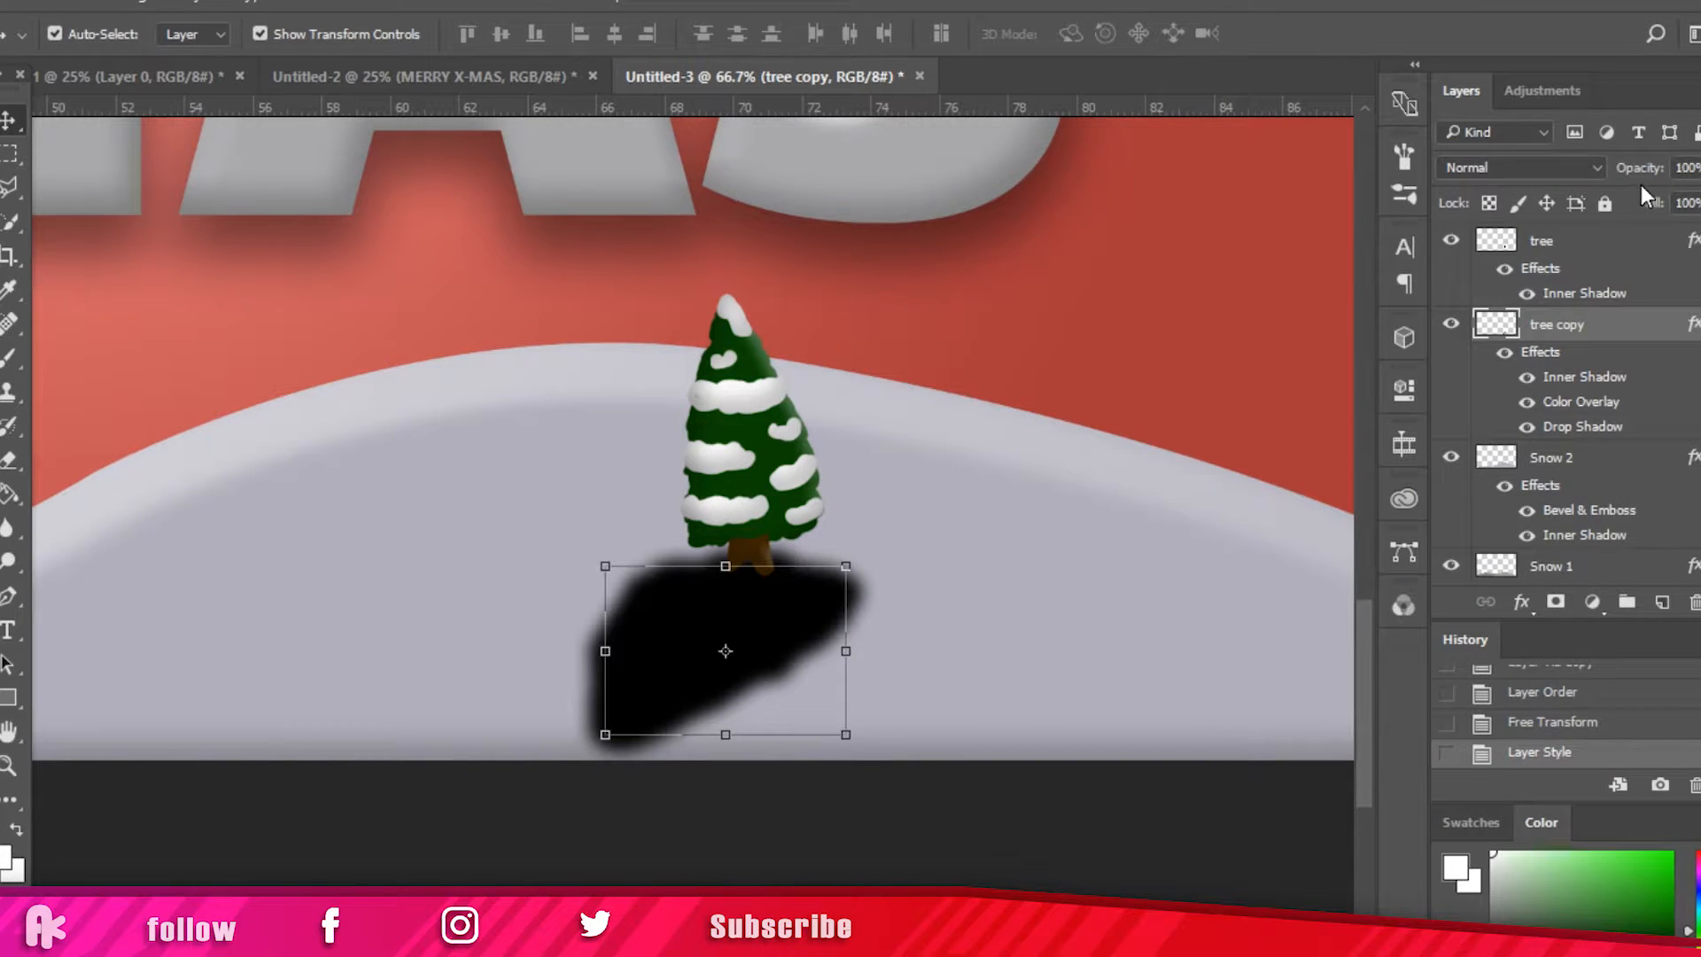
# Step: Lower the tree copy layer's opacity to 47% and scale the shadow down slightly
pyautogui.moveTo(1640, 184); pyautogui.dragTo(1572, 183)
pyautogui.hotkey('ctrl', '-')
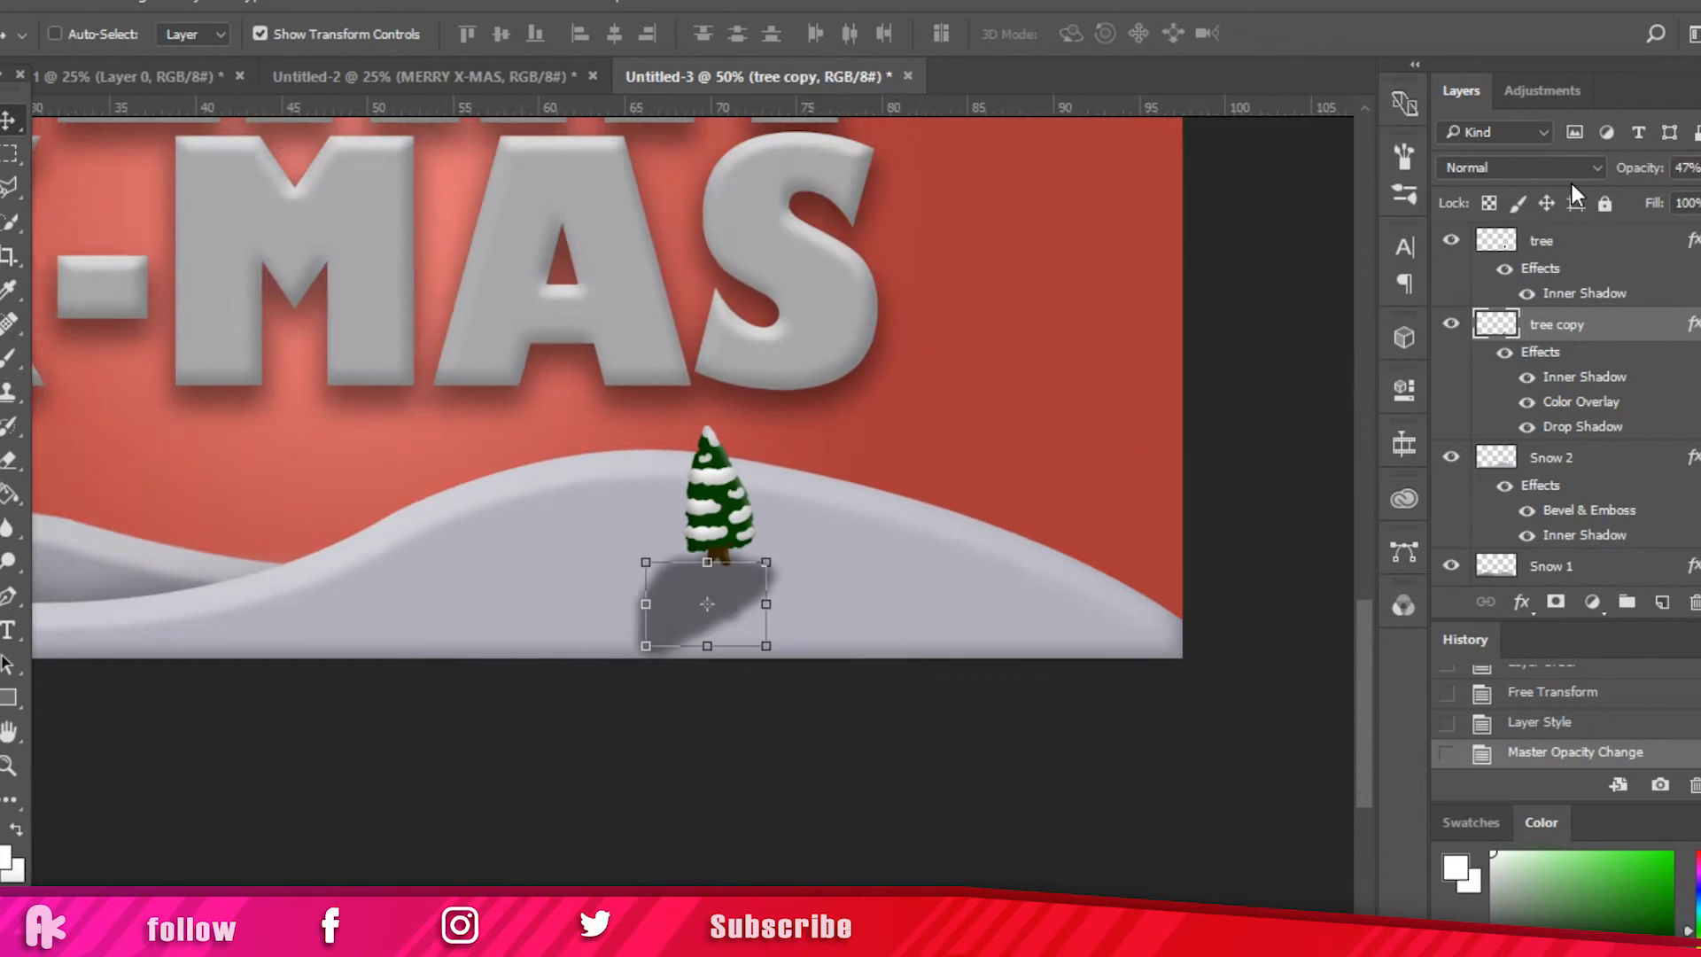
pyautogui.hotkey('ctrl', '-')
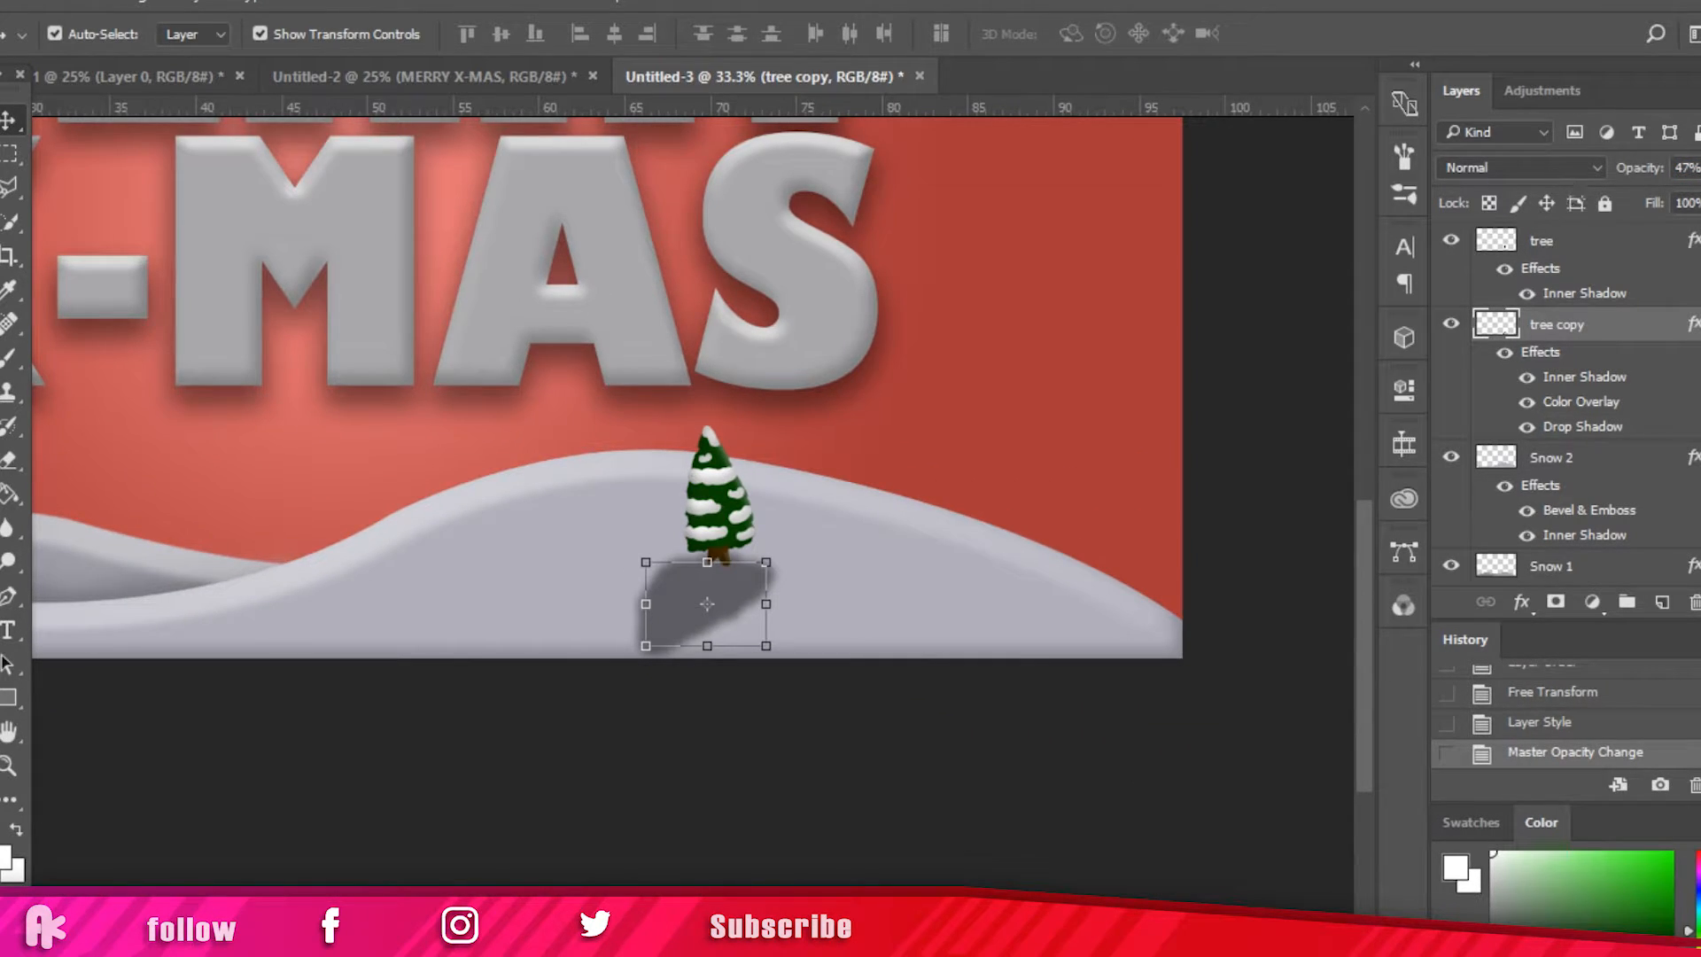
pyautogui.moveTo(767, 653); pyautogui.dragTo(757, 649)
pyautogui.press('Return')
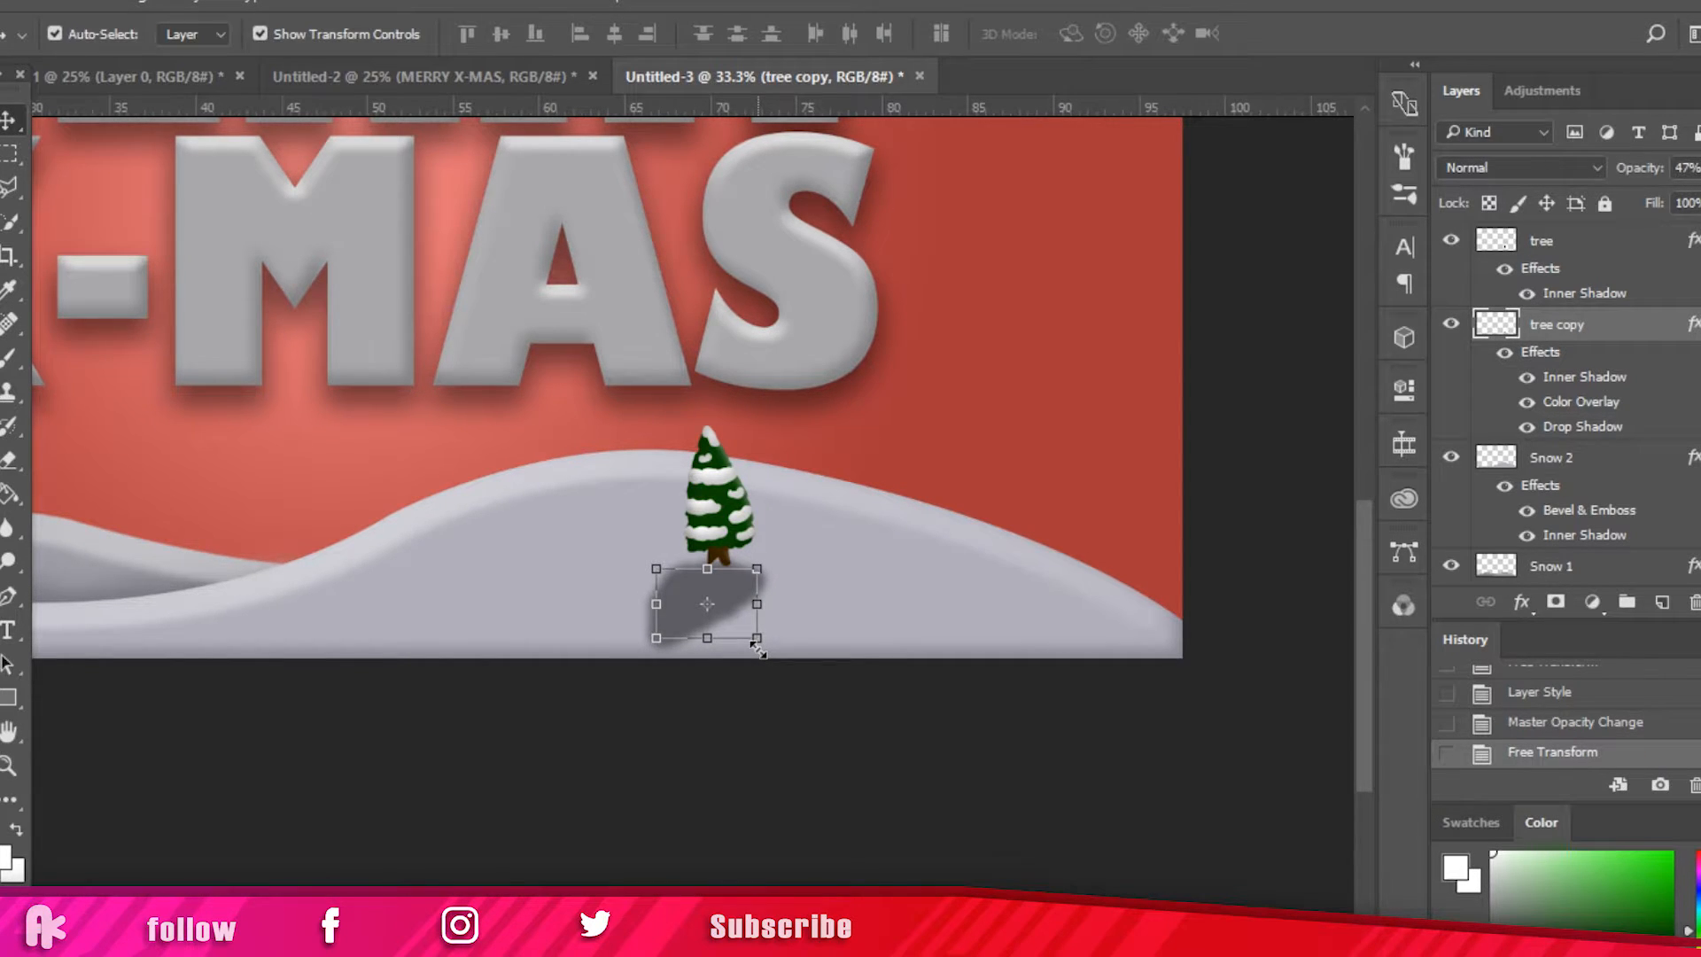
# Step: Reduce the opacity of the tree's shadow layer to 28%
pyautogui.click(856, 613)
pyautogui.hotkey('ctrl', '-')
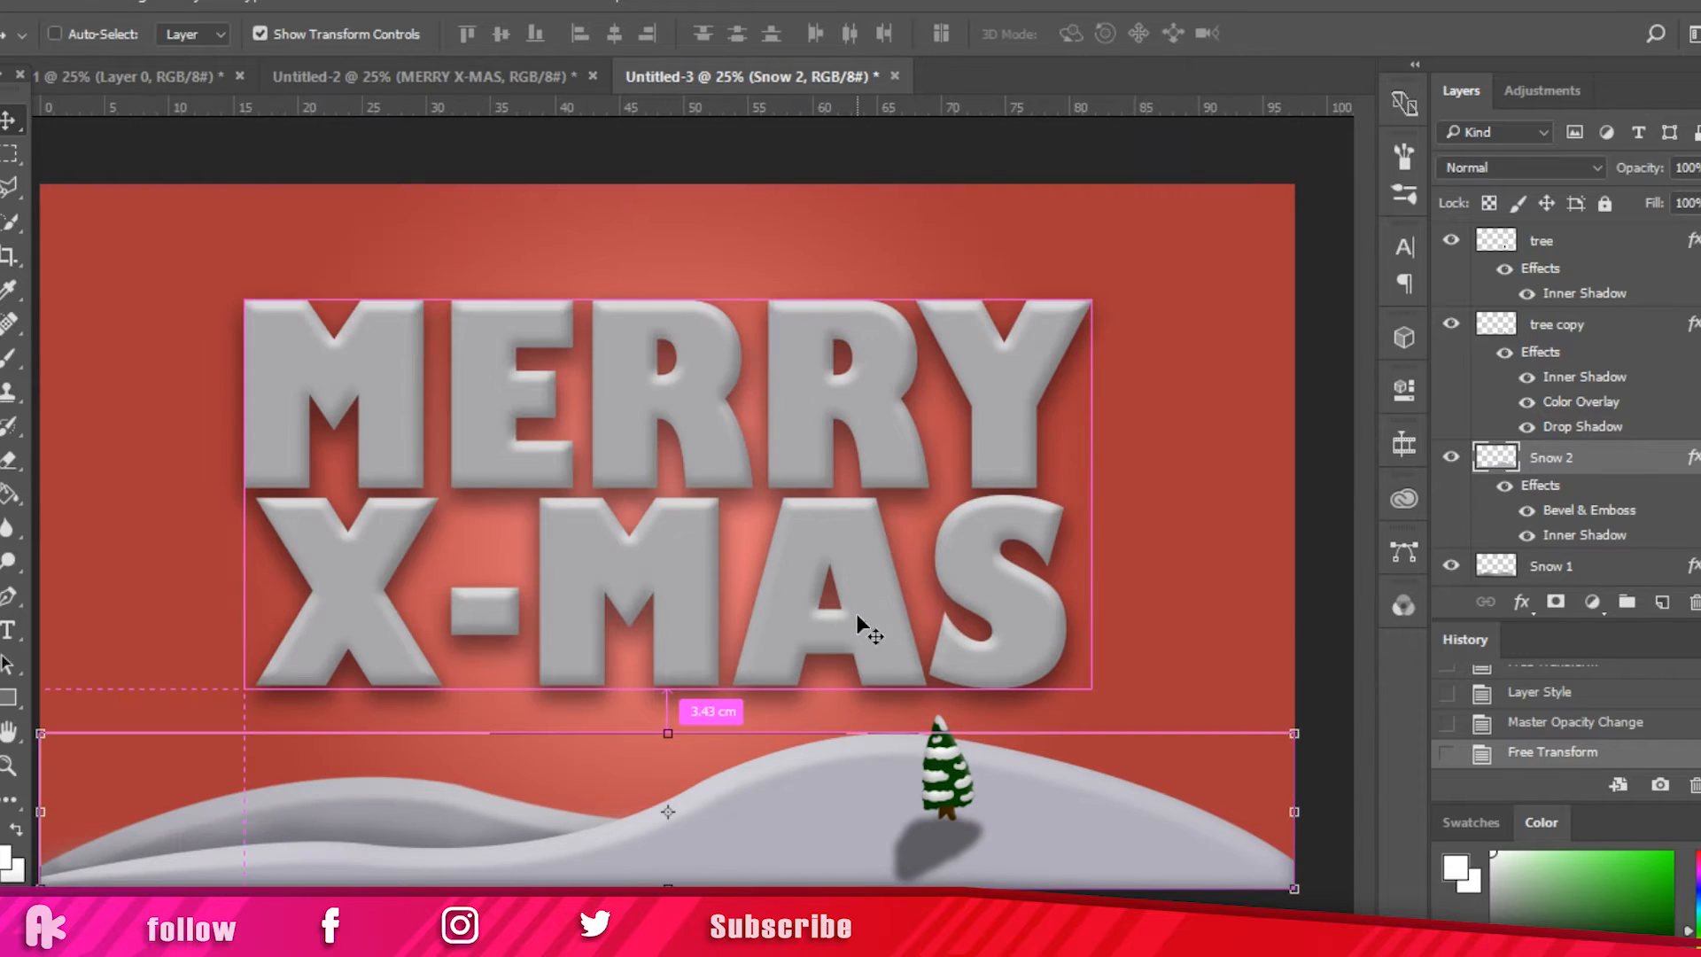
pyautogui.click(932, 849)
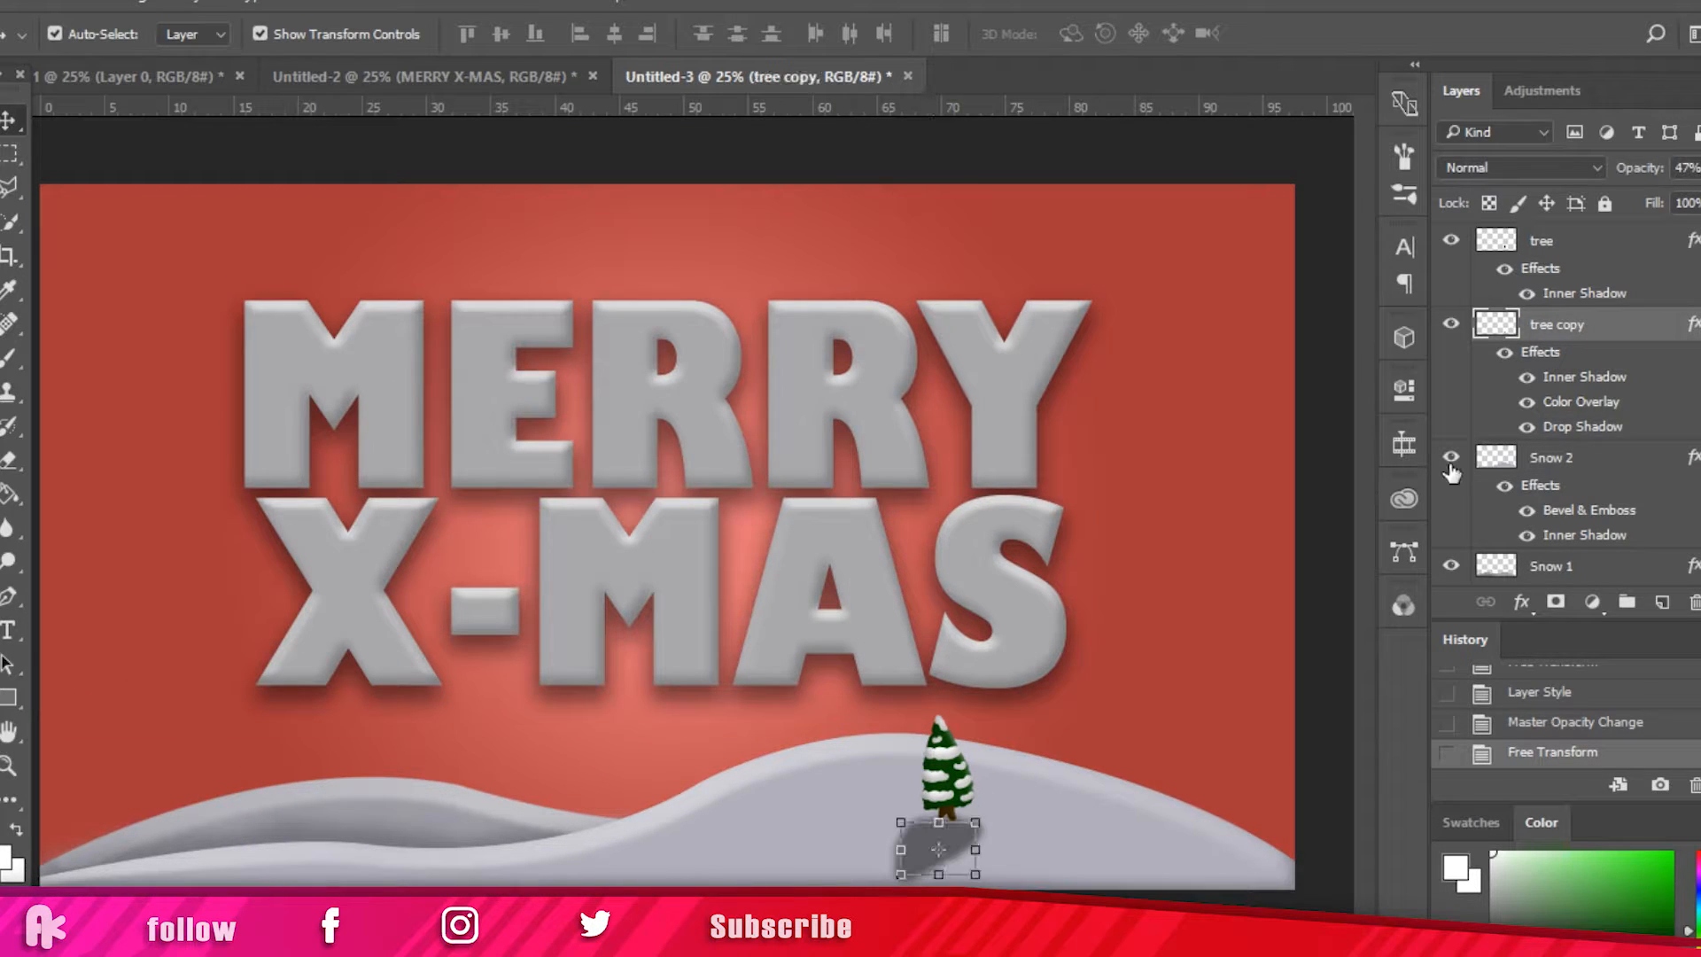
pyautogui.moveTo(1656, 171); pyautogui.dragTo(1627, 171)
pyautogui.click(1082, 838)
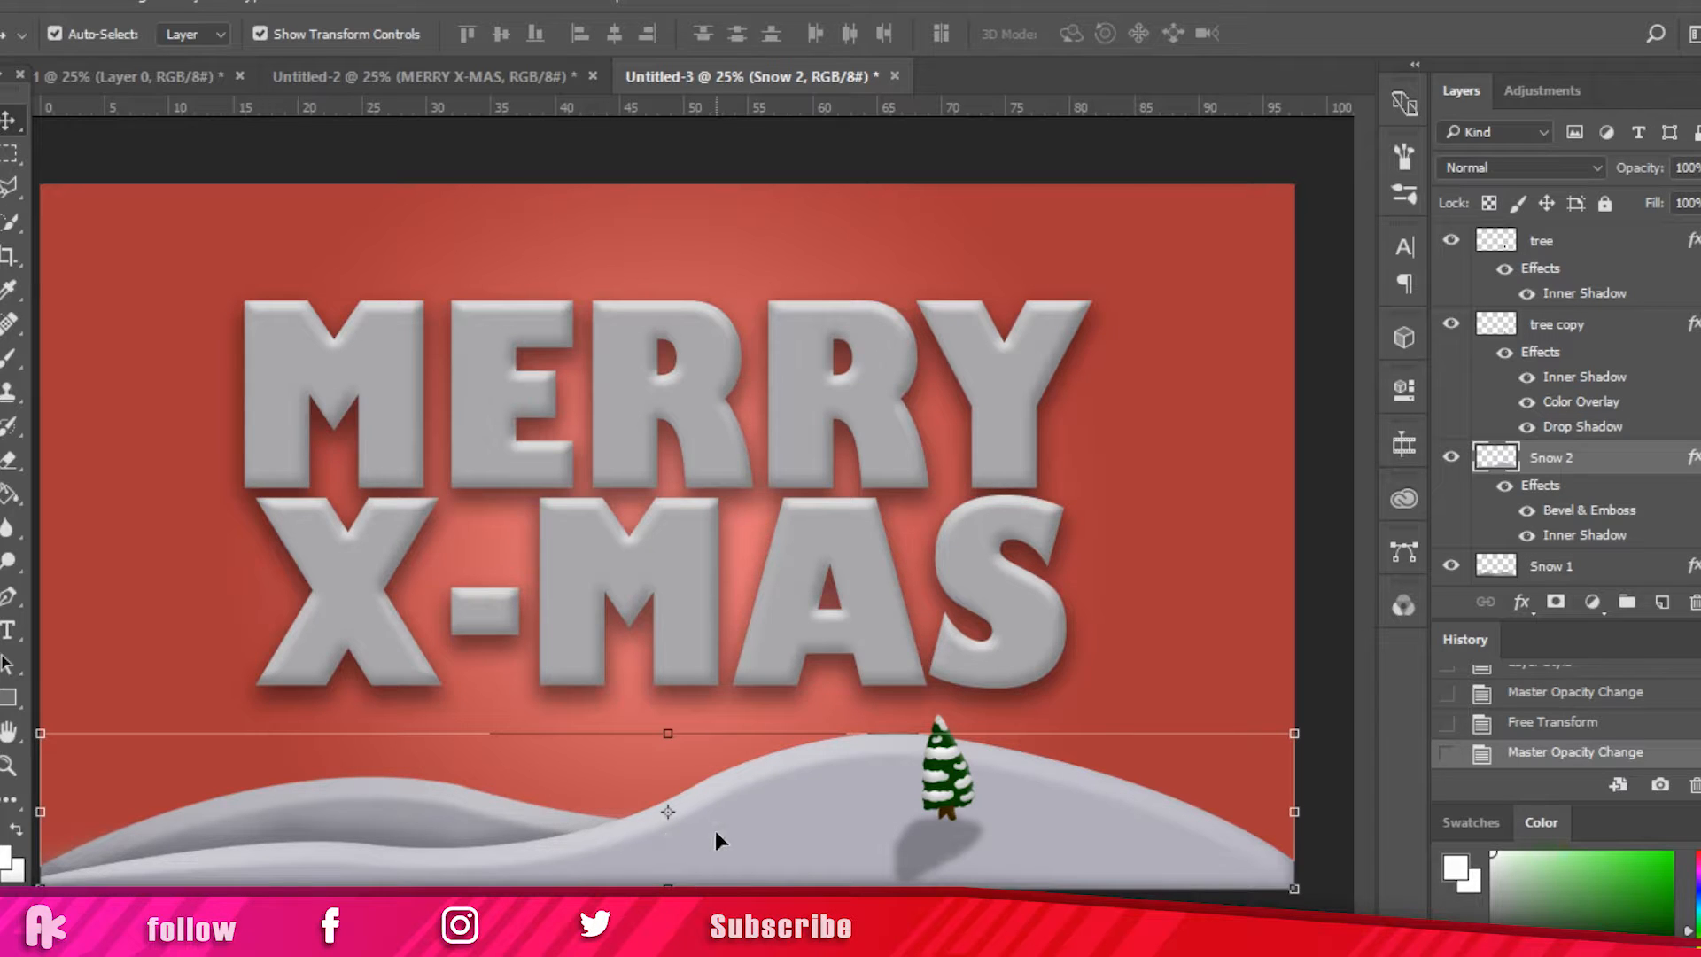
# Step: Add a new layer above the tree layer and name it Snowman
pyautogui.hotkey('ctrl', '+')
pyautogui.hotkey('ctrl', '+')
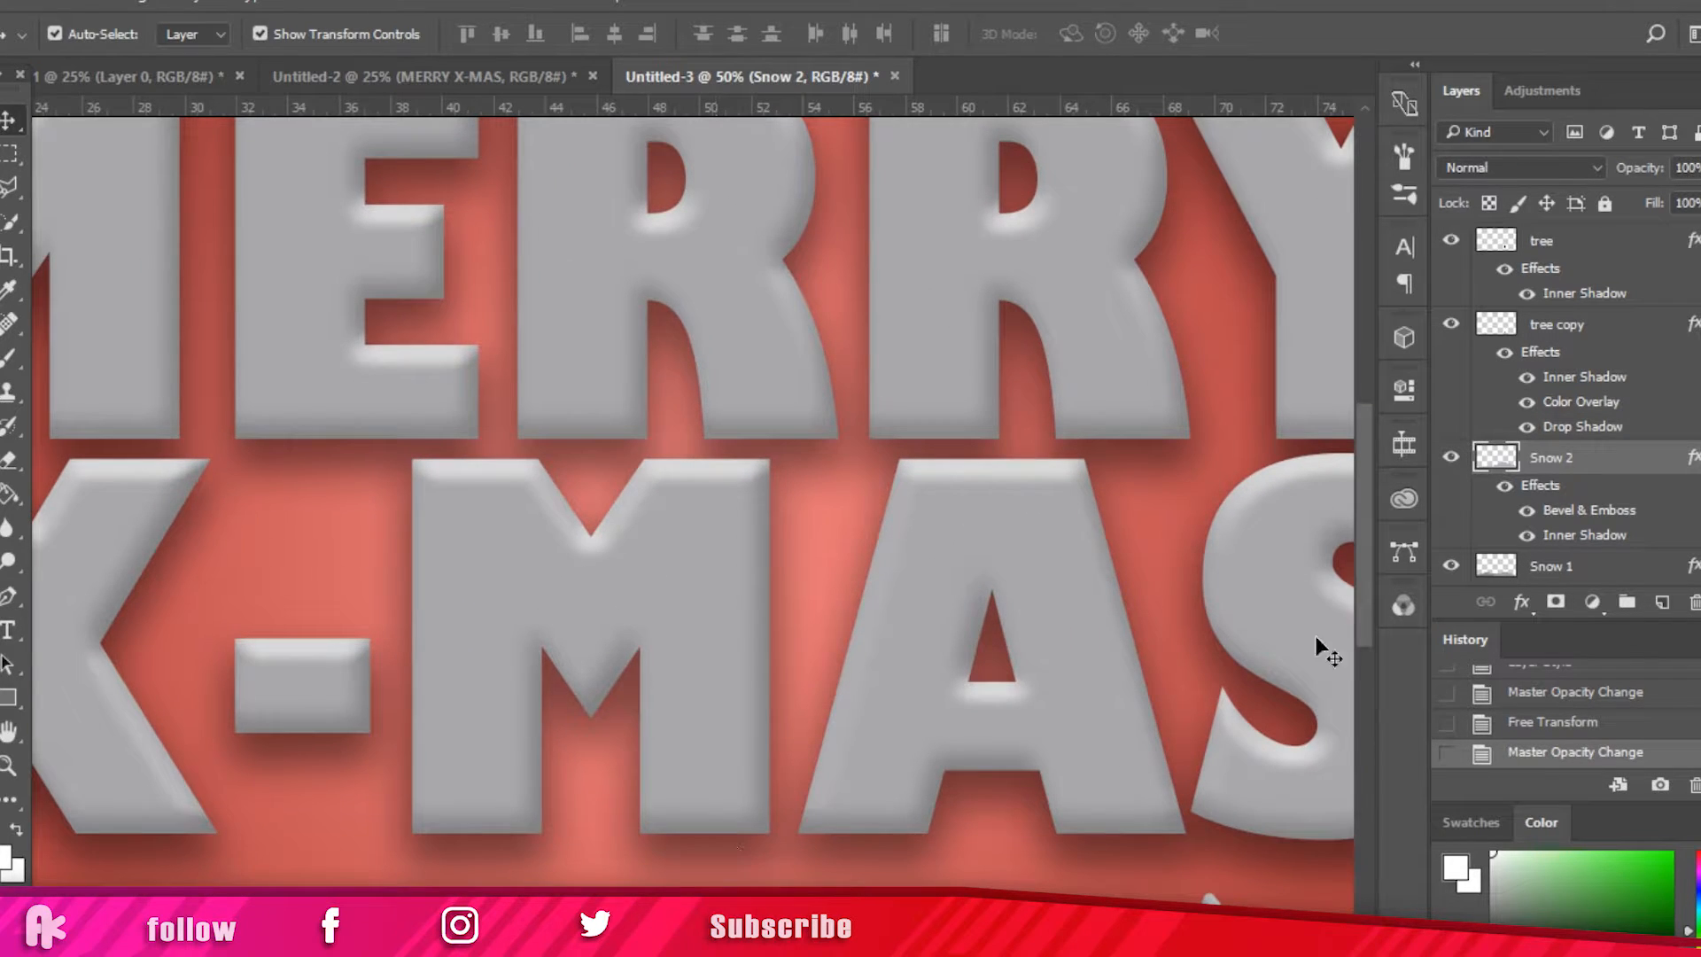
pyautogui.moveTo(1358, 470); pyautogui.dragTo(1357, 592)
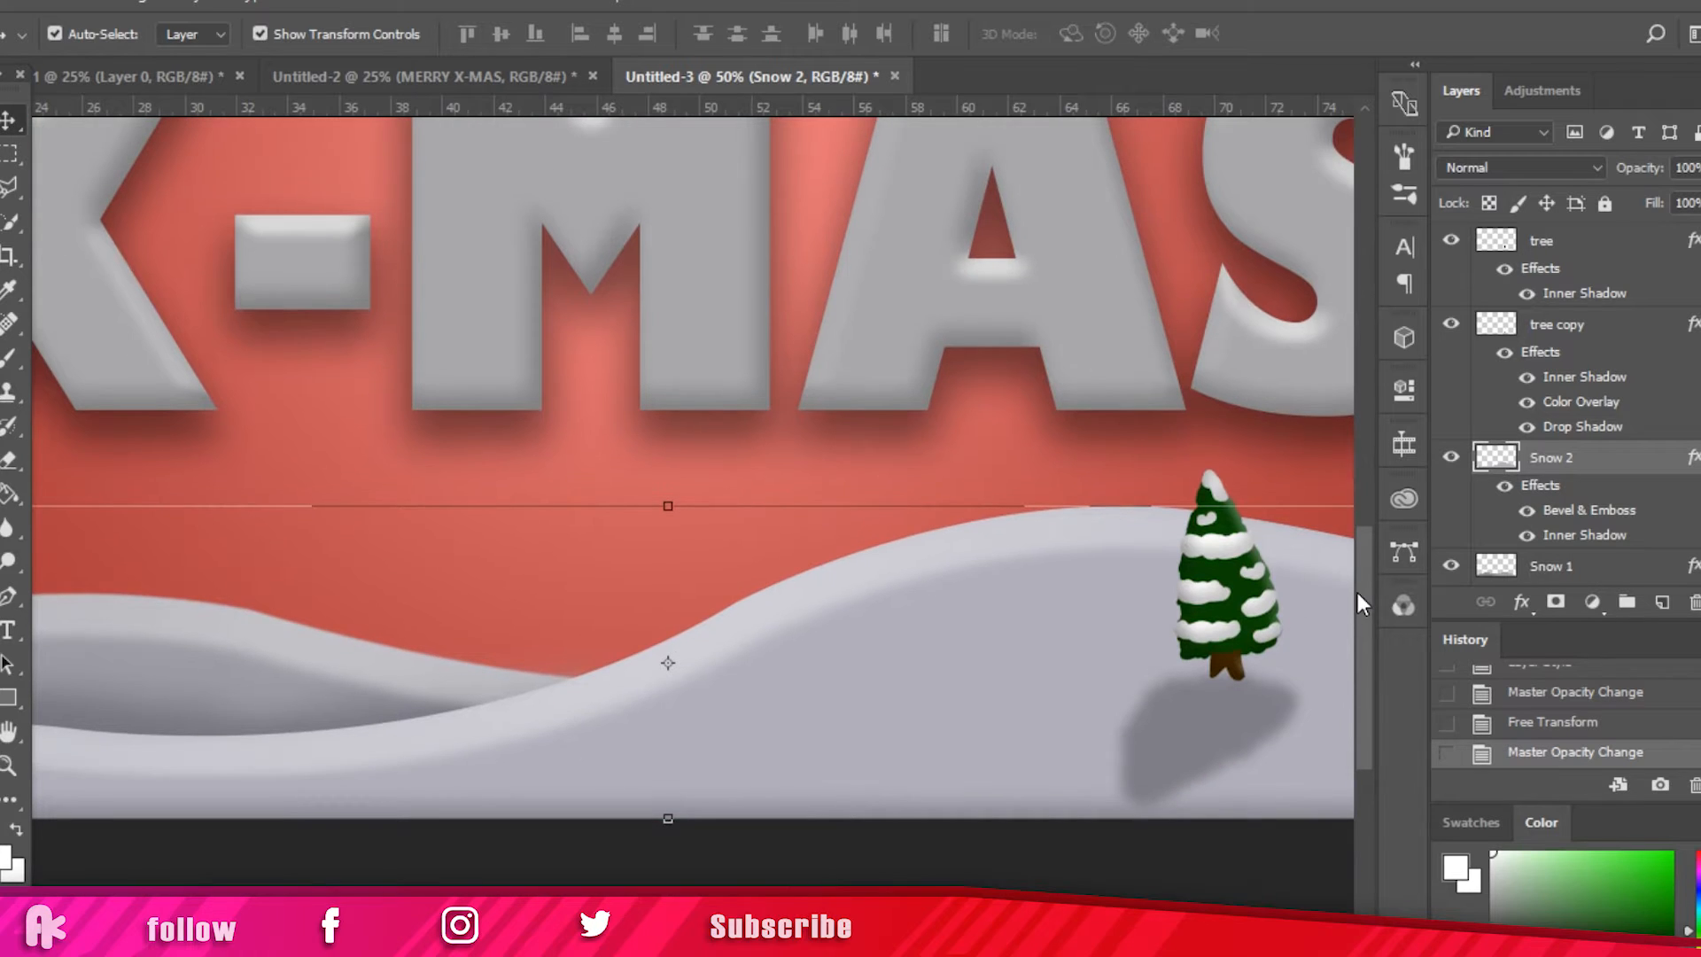
pyautogui.click(10, 696)
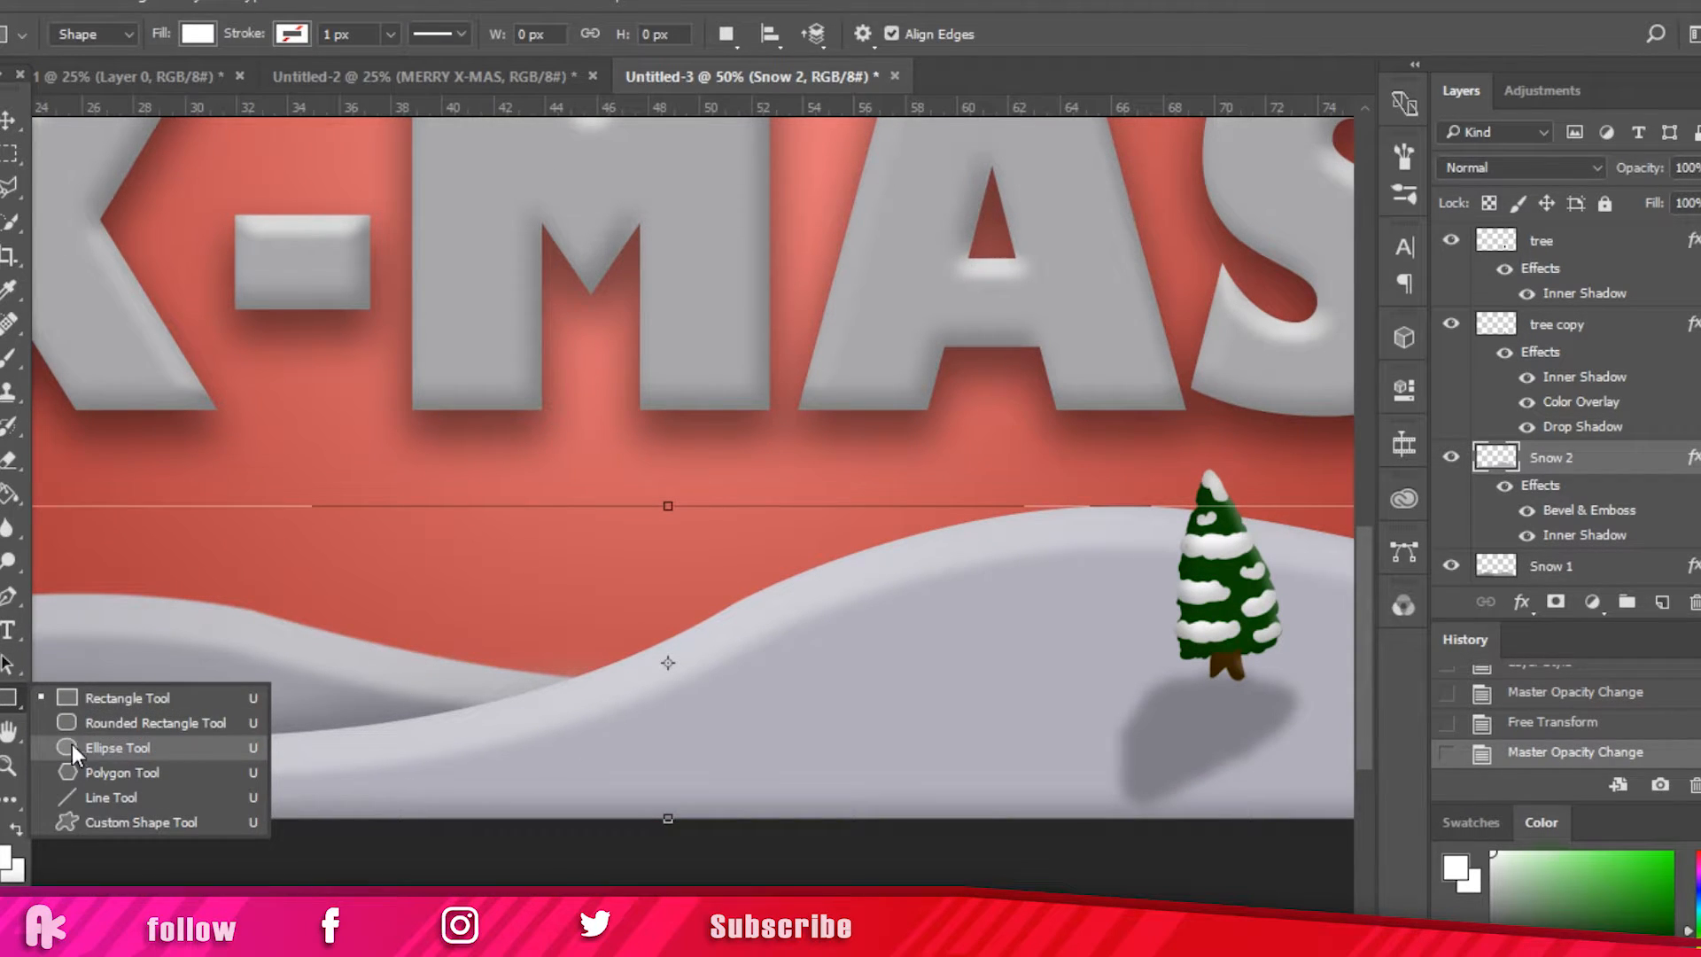
pyautogui.click(5, 706)
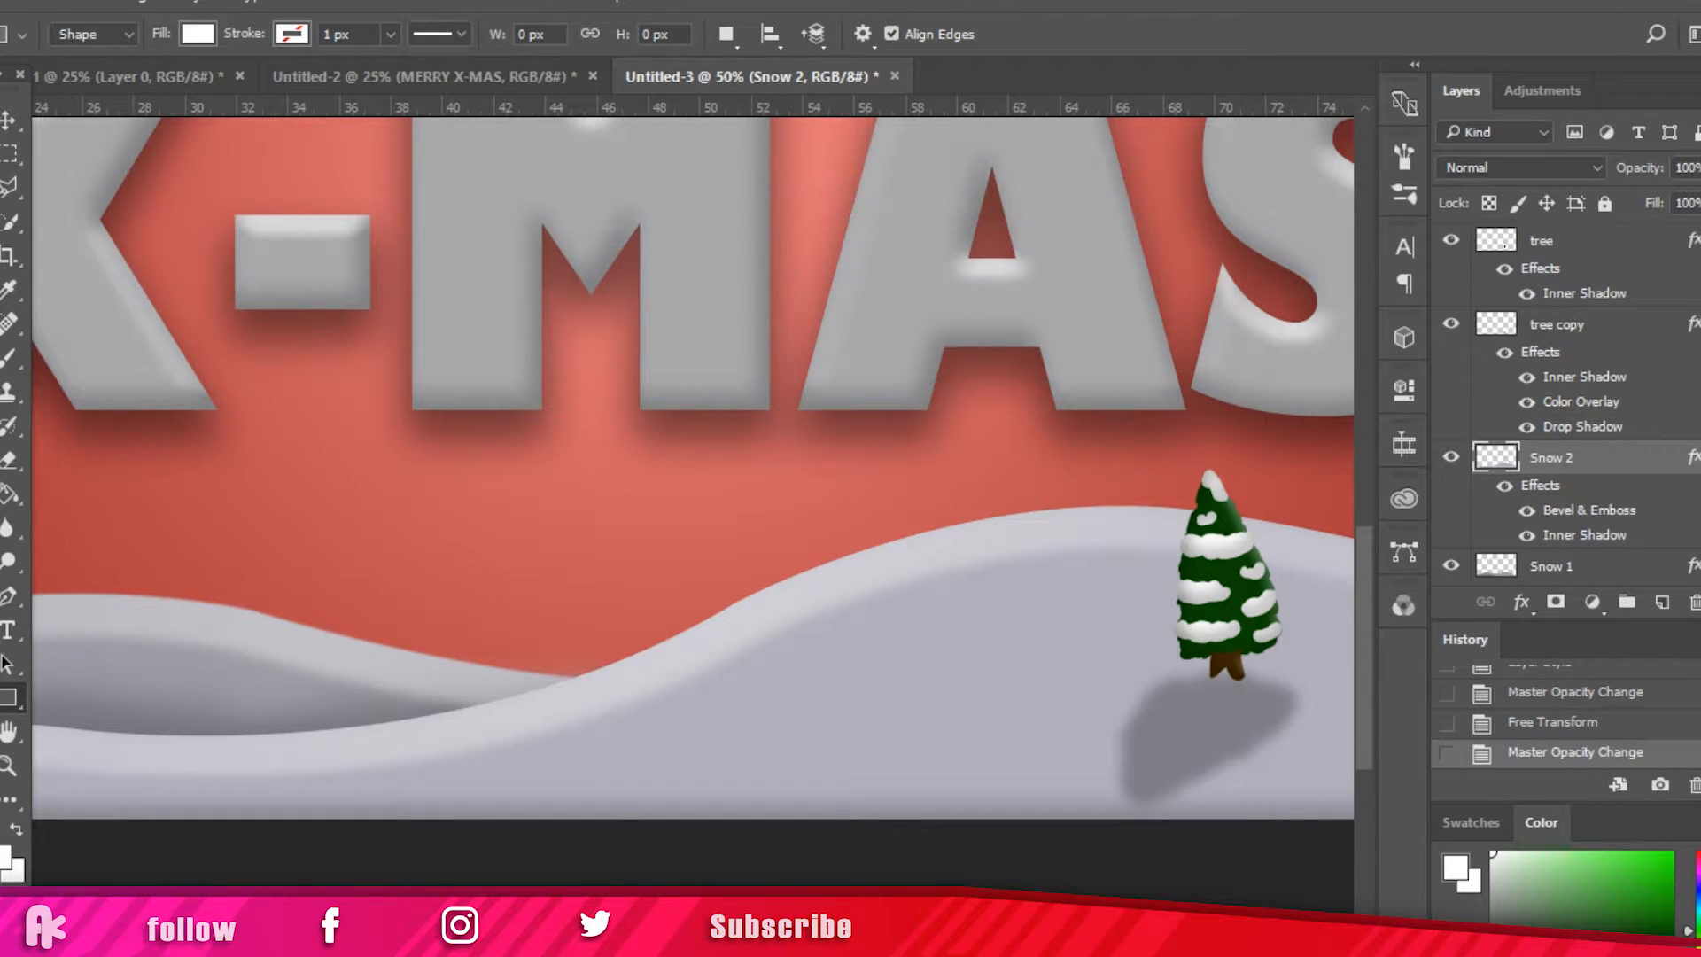
pyautogui.scroll(-1, 1641, 503)
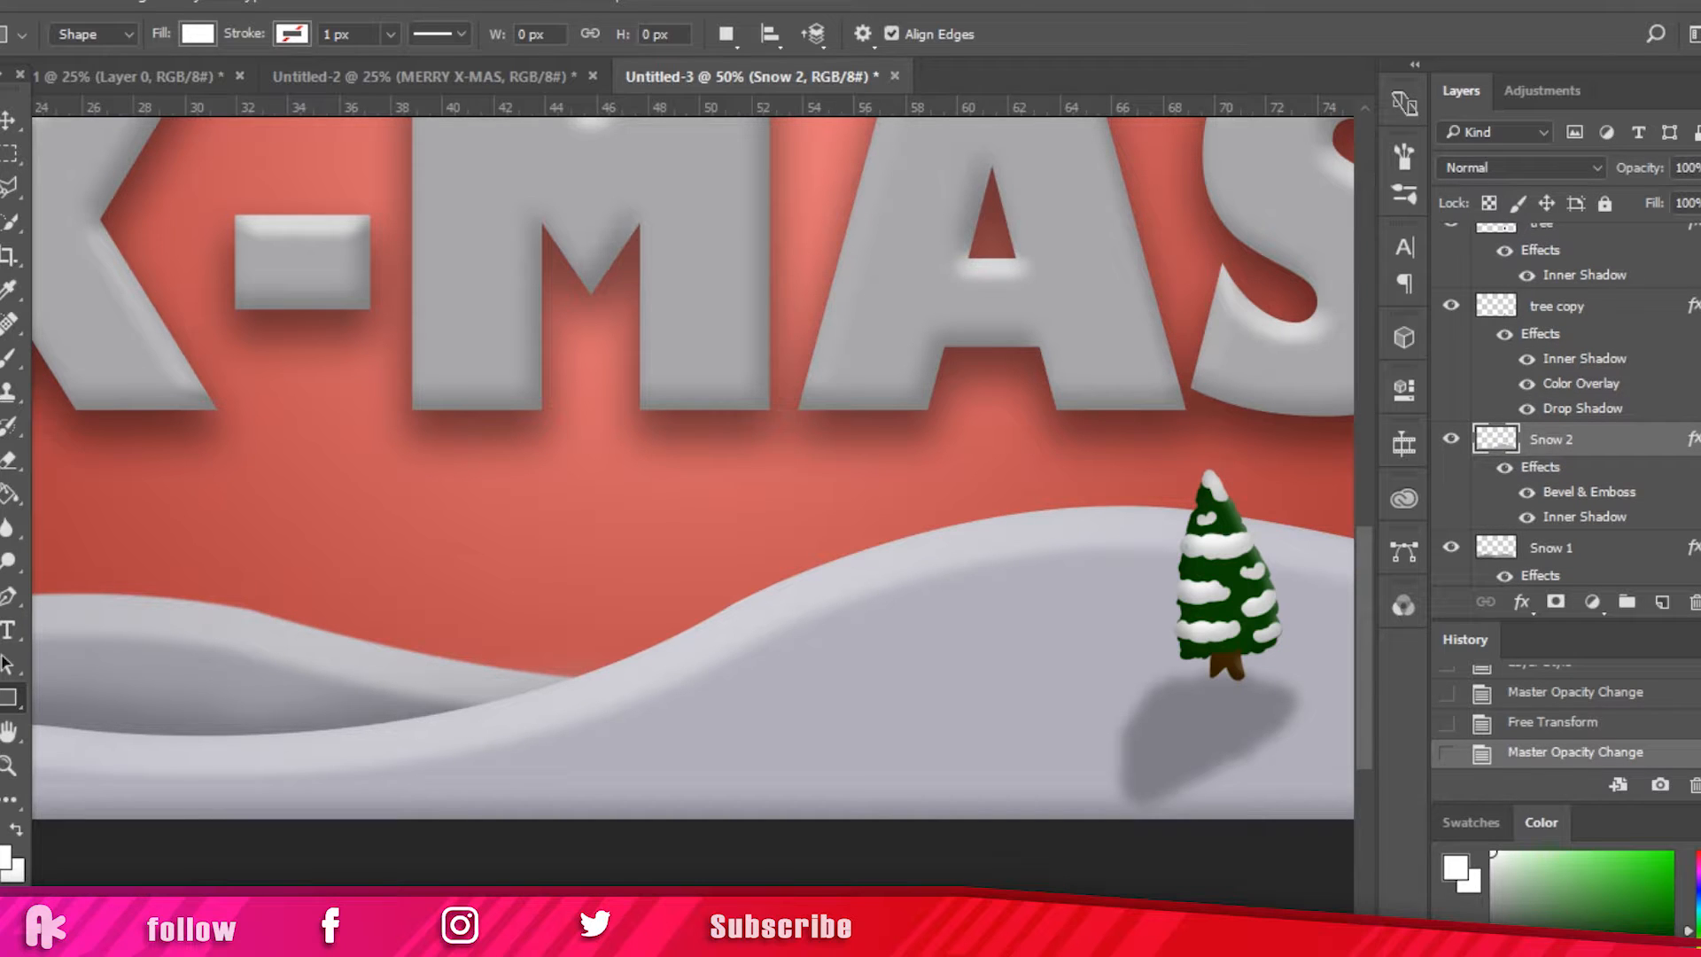
pyautogui.scroll(1, 1571, 401)
pyautogui.click(1627, 253)
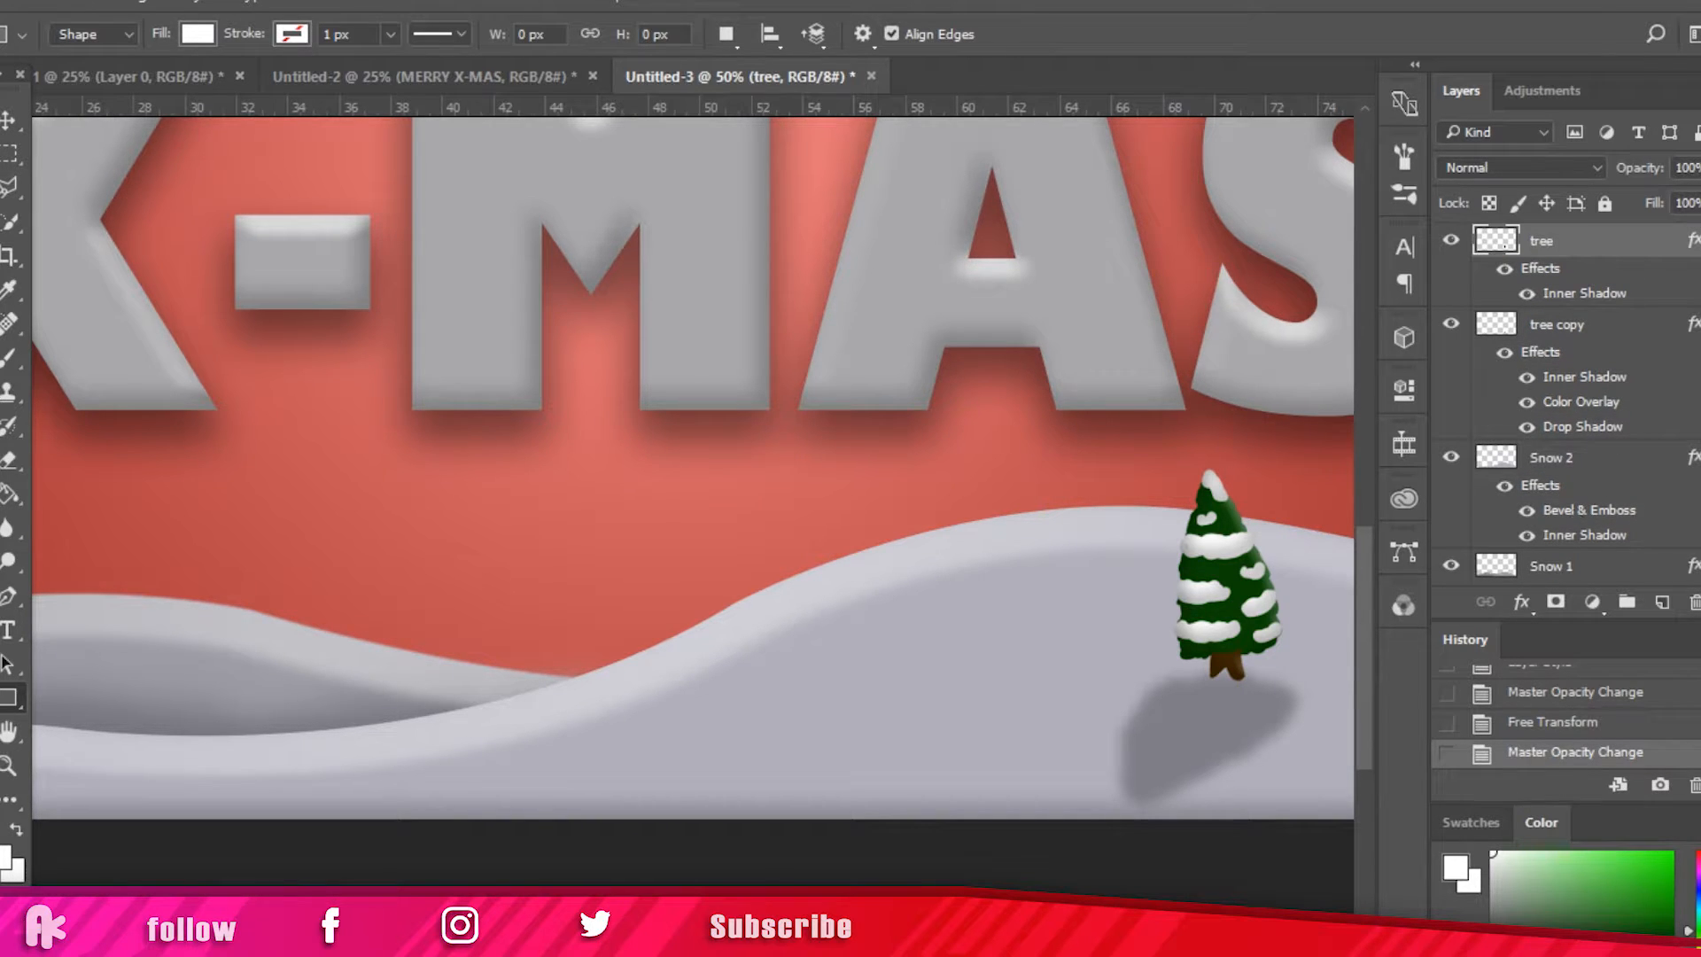
pyautogui.click(1662, 604)
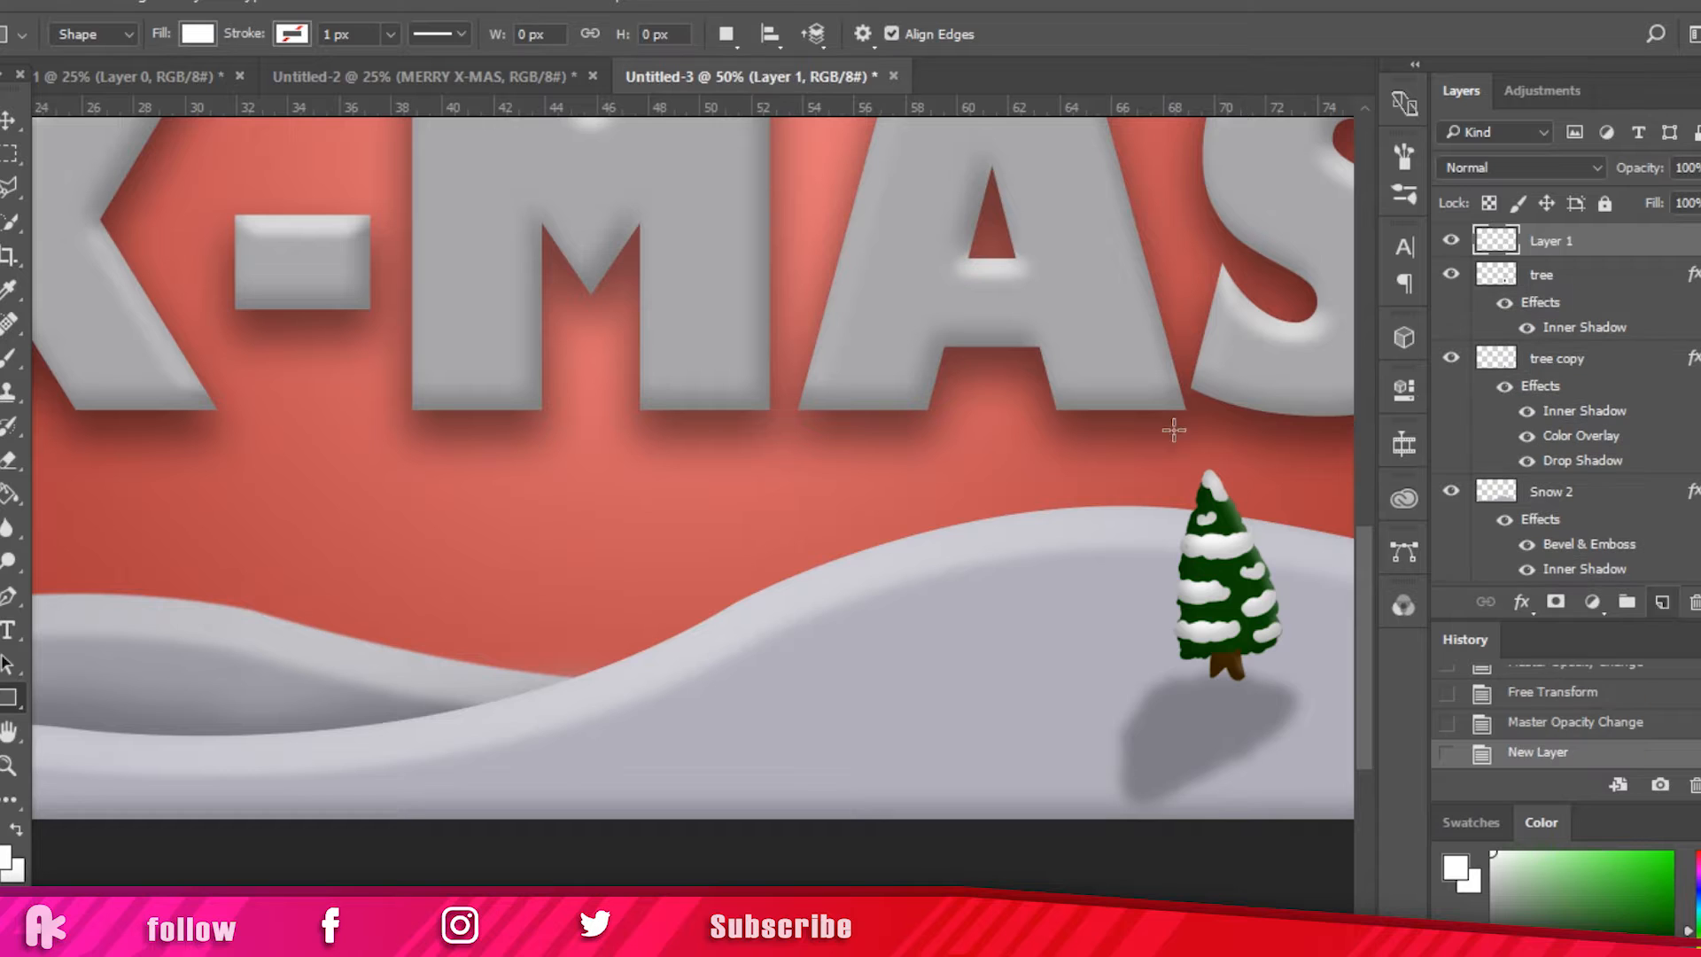
pyautogui.doubleClick(1546, 244)
pyautogui.press('BackSpace')
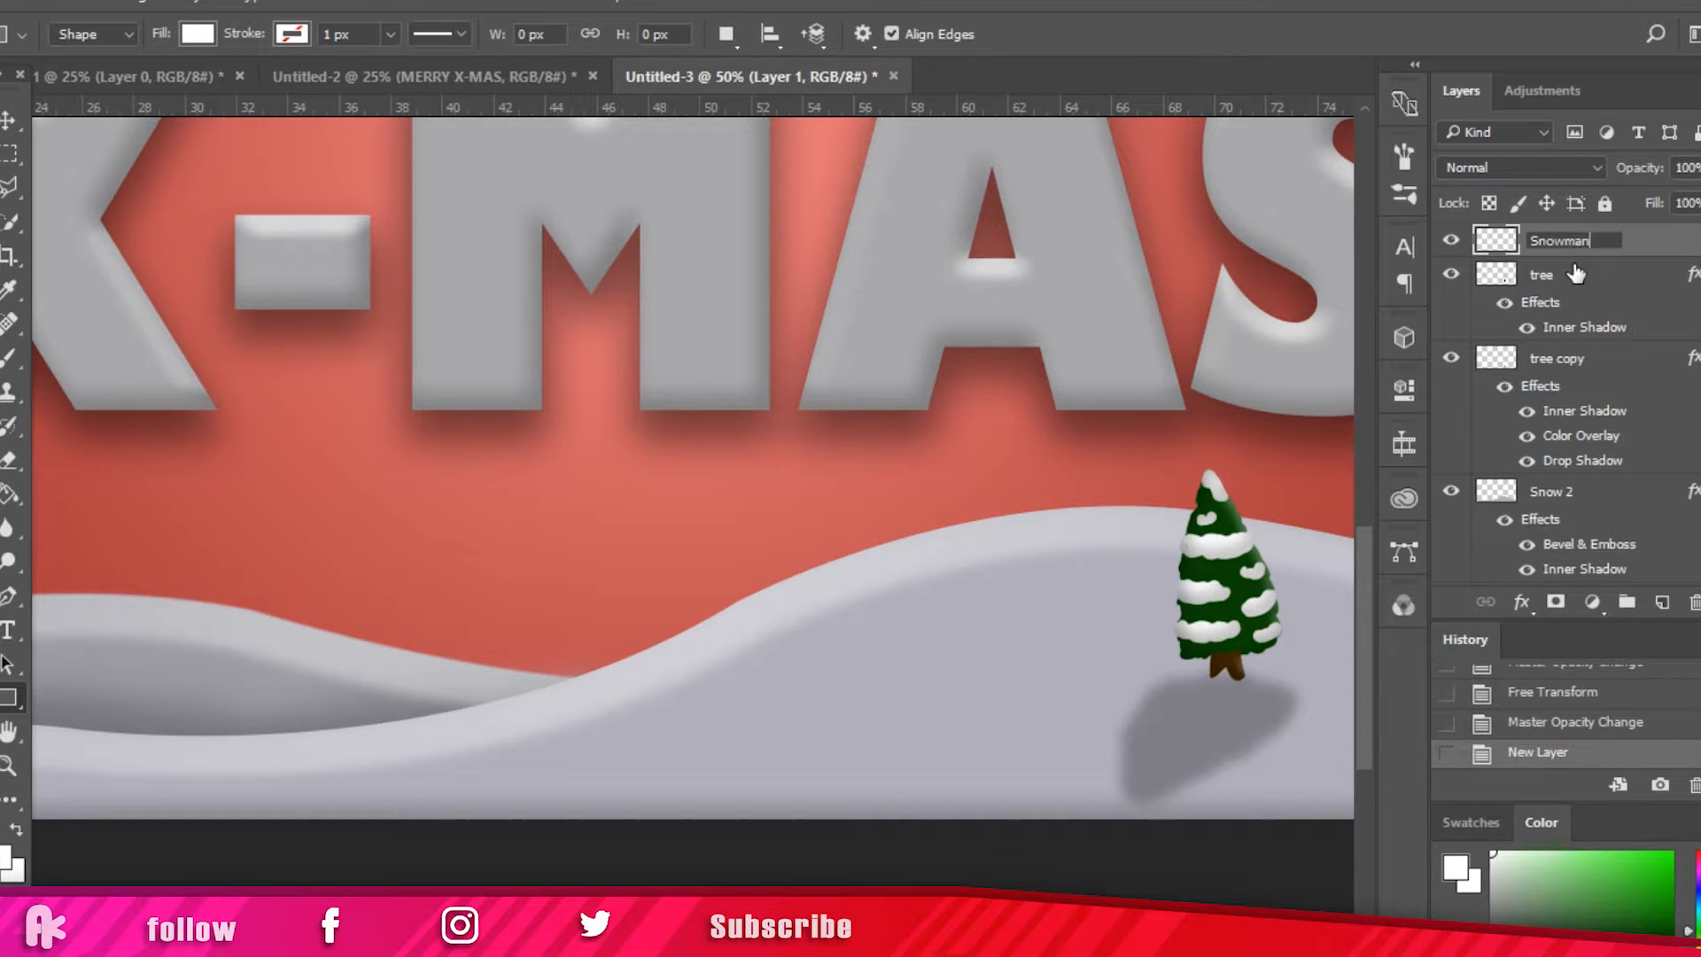
pyautogui.press('Return')
# Step: Paint a white snowman body to the left of the tree with an 18 px brush and enlarge it to reach the lettering
pyautogui.press('b')
pyautogui.moveTo(904, 631)
pyautogui.mouseDown()
pyautogui.moveTo(944, 680)
pyautogui.moveTo(934, 576)
pyautogui.mouseUp()
pyautogui.moveTo(884, 707); pyautogui.dragTo(957, 714)
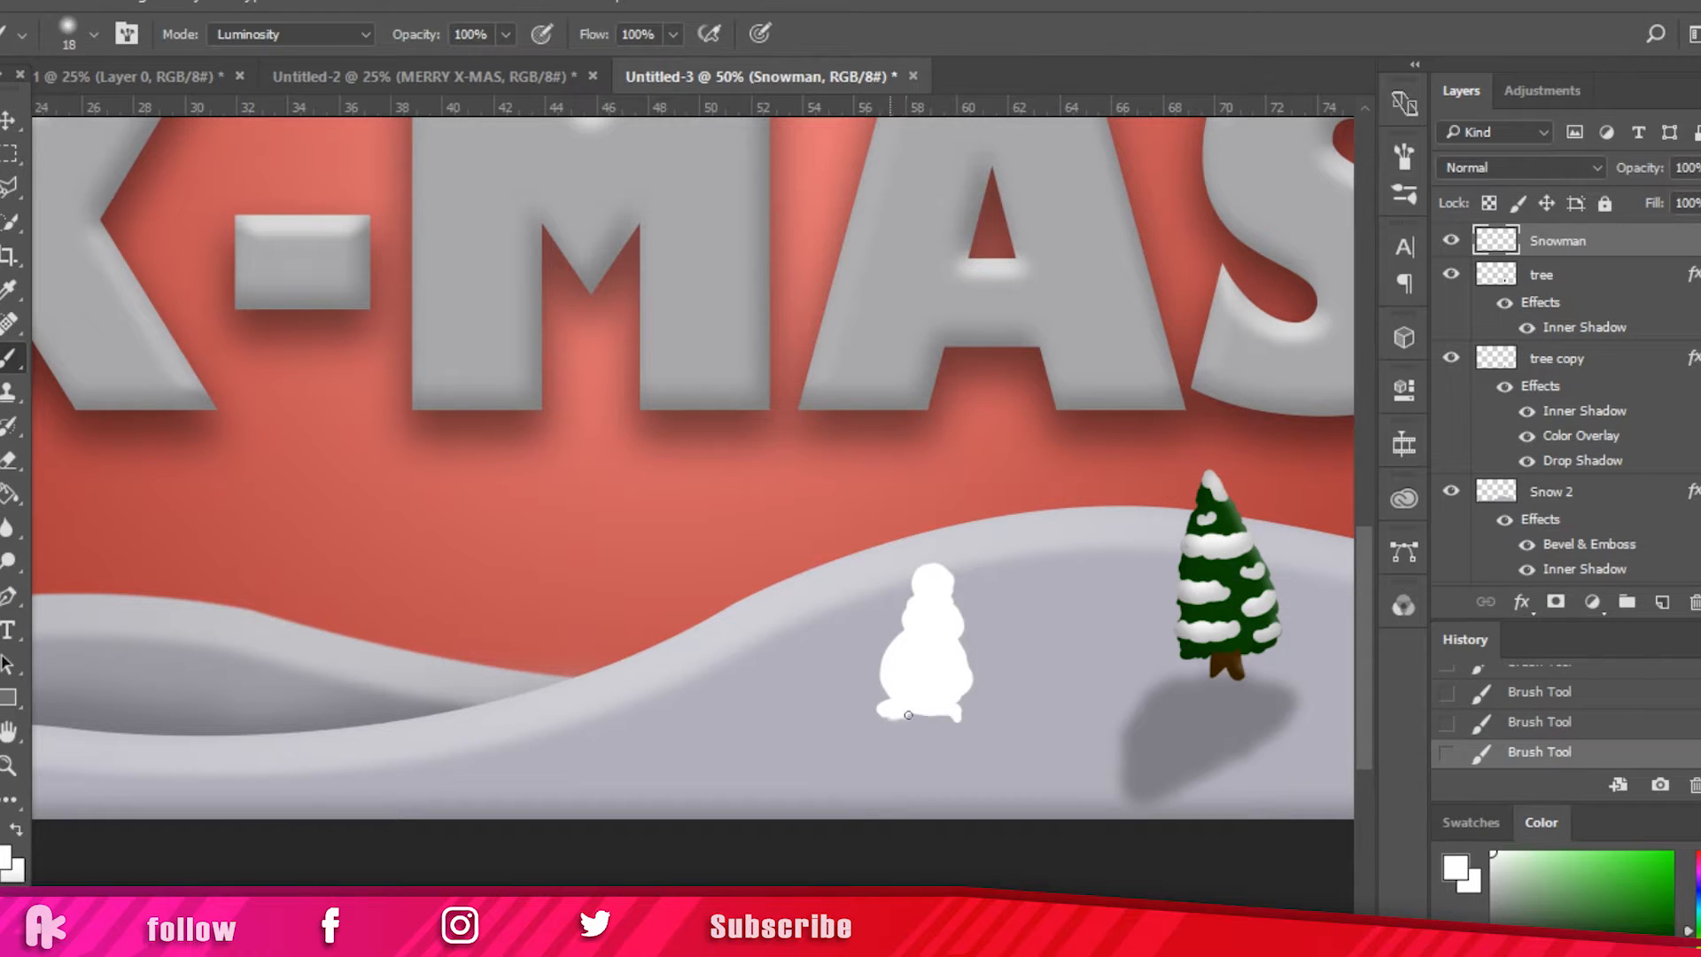
pyautogui.hotkey('ctrl', 't')
pyautogui.moveTo(837, 664); pyautogui.dragTo(974, 462)
pyautogui.press('Return')
# Step: Paint the snowman's black eyes, mouth and three buttons, and choose dark blue as the painting colour
pyautogui.click(895, 389)
pyautogui.click(901, 492)
pyautogui.click(907, 587)
pyautogui.click(1649, 899)
pyautogui.moveTo(807, 460)
pyautogui.mouseDown()
pyautogui.moveTo(880, 455)
pyautogui.moveTo(877, 470)
pyautogui.mouseUp()
pyautogui.moveTo(890, 460); pyautogui.dragTo(914, 450)
pyautogui.moveTo(915, 450); pyautogui.dragTo(973, 436)
pyautogui.moveTo(973, 436)
pyautogui.mouseDown()
pyautogui.moveTo(891, 466)
pyautogui.moveTo(941, 454)
pyautogui.moveTo(886, 450)
pyautogui.moveTo(889, 473)
pyautogui.mouseUp()
pyautogui.hotkey('ctrl', 'alt', 'z')
pyautogui.hotkey('ctrl', 'alt', 'z')
pyautogui.hotkey('ctrl', 'alt', 'z')
pyautogui.hotkey('ctrl', 'alt', 'z')
pyautogui.hotkey('ctrl', 'alt', 'z')
pyautogui.hotkey('ctrl', 'alt', 'z')
pyautogui.hotkey('ctrl', 'alt', 'z')
# Step: On a new layer above Snowman, paint a dark blue scarf around the neck with a knot and two hanging ends
pyautogui.click(1662, 602)
pyautogui.moveTo(905, 468)
pyautogui.mouseDown()
pyautogui.moveTo(971, 562)
pyautogui.moveTo(965, 542)
pyautogui.mouseUp()
pyautogui.moveTo(906, 470)
pyautogui.mouseDown()
pyautogui.moveTo(928, 537)
pyautogui.moveTo(931, 522)
pyautogui.mouseUp()
pyautogui.moveTo(888, 457); pyautogui.dragTo(812, 450)
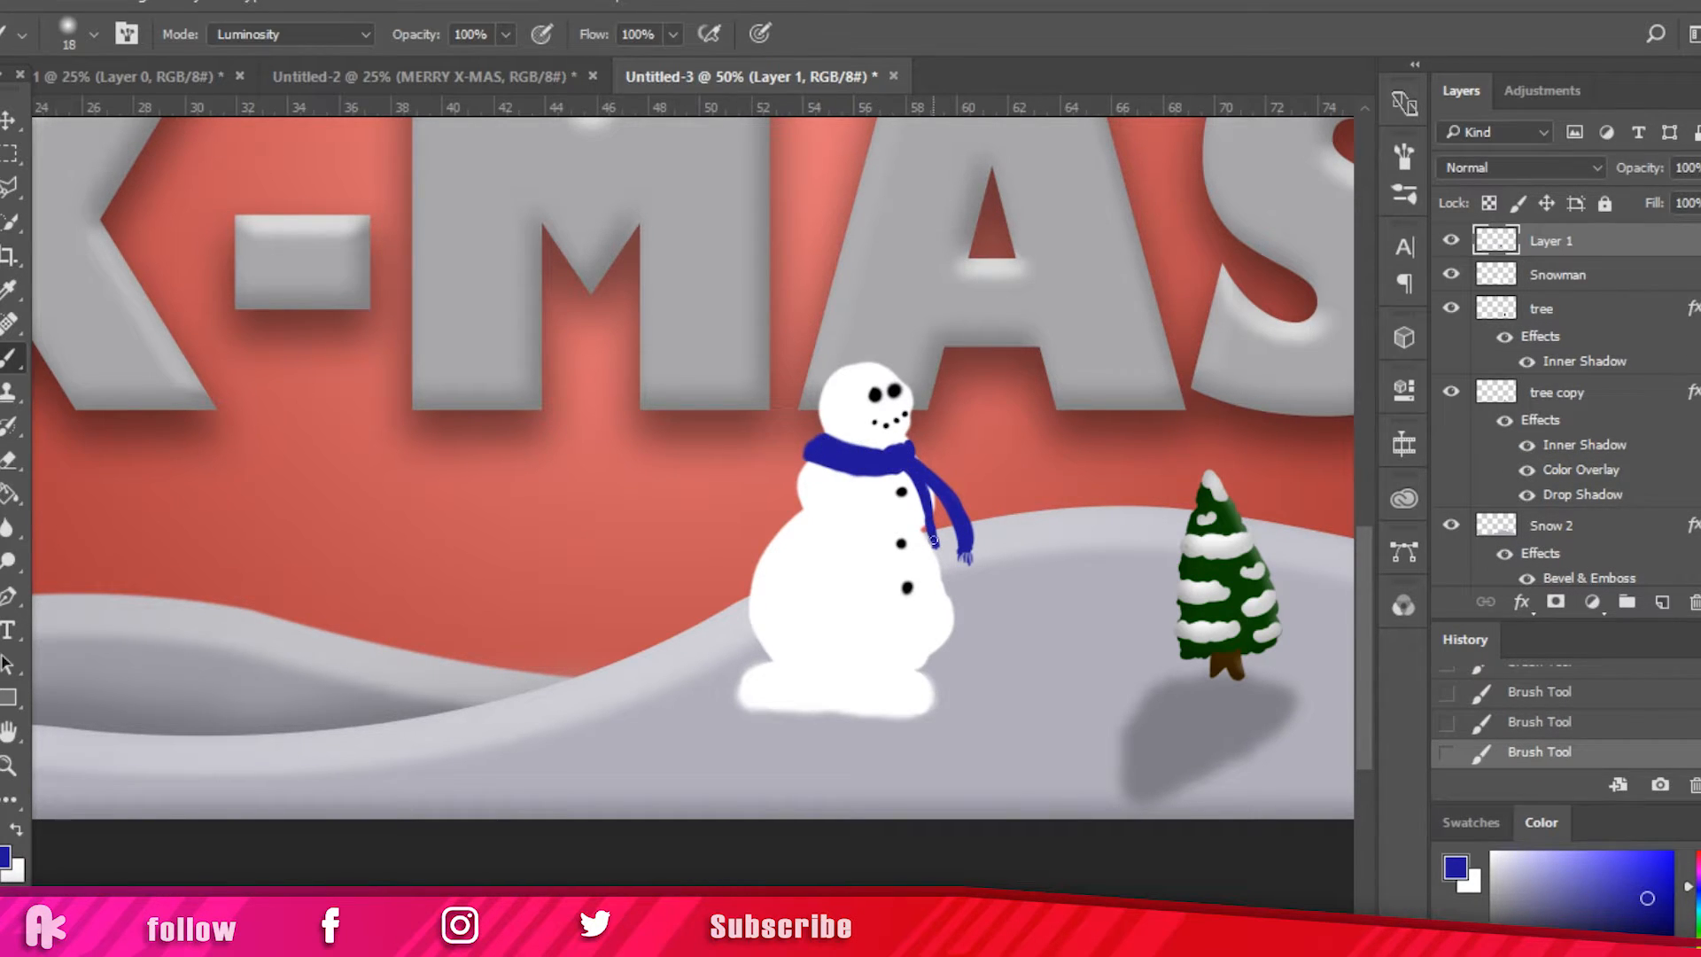
pyautogui.moveTo(929, 513); pyautogui.dragTo(935, 542)
pyautogui.click(1649, 930)
pyautogui.moveTo(907, 473); pyautogui.dragTo(926, 505)
# Step: Paint a black top hat on the snowman's head and an orange carrot nose on its face
pyautogui.moveTo(887, 462)
pyautogui.mouseDown()
pyautogui.moveTo(921, 420)
pyautogui.moveTo(816, 374)
pyautogui.moveTo(829, 390)
pyautogui.moveTo(880, 355)
pyautogui.moveTo(855, 316)
pyautogui.moveTo(842, 323)
pyautogui.moveTo(873, 359)
pyautogui.moveTo(820, 388)
pyautogui.moveTo(852, 332)
pyautogui.moveTo(879, 357)
pyautogui.mouseUp()
pyautogui.click(1699, 948)
pyautogui.click(1659, 865)
pyautogui.click(1665, 955)
pyautogui.hotkey('ctrl', 'z')
pyautogui.hotkey('ctrl', 'z')
pyautogui.doubleClick(1616, 241)
pyautogui.click(1194, 559)
pyautogui.moveTo(1586, 270); pyautogui.dragTo(1609, 268)
pyautogui.press('Escape')
# Step: Paint the snowman's base light grey and add a thin brown twig arm with fingers on its body
pyautogui.click(1492, 865)
pyautogui.moveTo(769, 665); pyautogui.dragTo(921, 695)
pyautogui.click(1672, 928)
pyautogui.hotkey('ctrl', 'alt', 'z')
pyautogui.hotkey('ctrl', 'alt', 'z')
pyautogui.rightClick(972, 523)
pyautogui.moveTo(833, 580)
pyautogui.mouseDown()
pyautogui.moveTo(765, 510)
pyautogui.moveTo(805, 580)
pyautogui.mouseUp()
pyautogui.rightClick(803, 526)
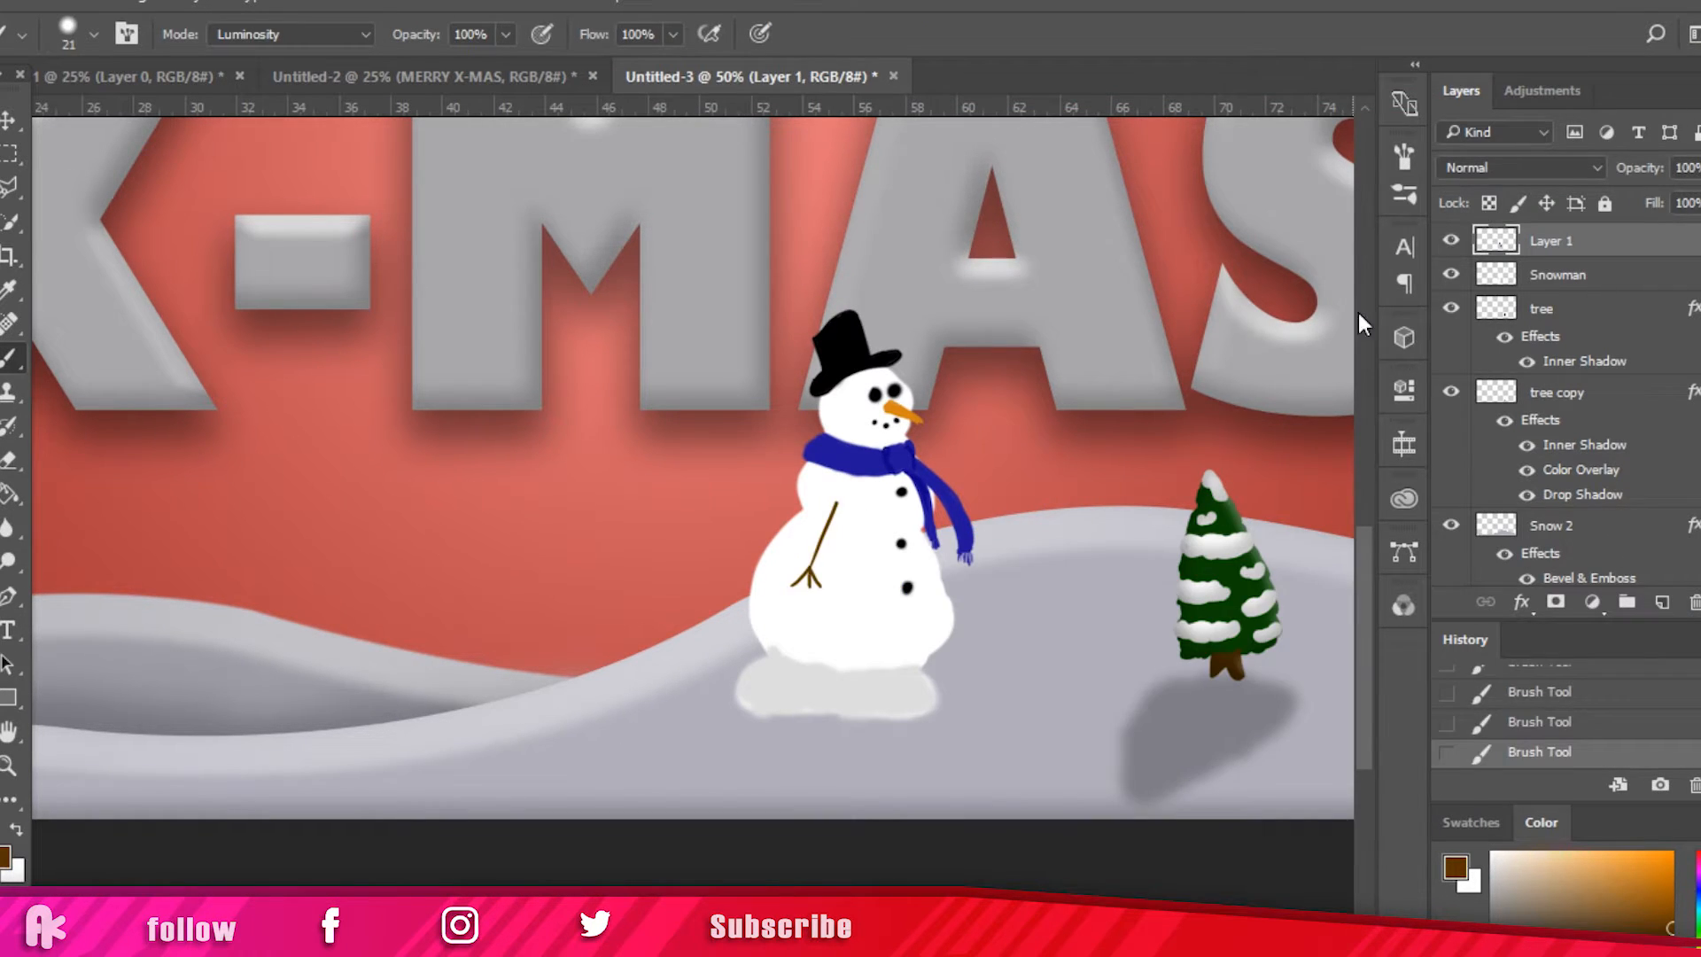
# Step: Merge the snowman layers into one named snowman and give it Bevel & Emboss and Inner Shadow effects
pyautogui.hotkey('ctrl', 'e')
pyautogui.write('snowman')
pyautogui.doubleClick(1616, 241)
pyautogui.click(885, 311)
pyautogui.moveTo(1278, 219); pyautogui.dragTo(1261, 225)
pyautogui.press('Return')
# Step: Scale the snowman down to slightly shorter than the tree and place it in the dip between the two snow hills
pyautogui.moveTo(913, 567); pyautogui.dragTo(794, 603)
pyautogui.hotkey('ctrl', '-')
pyautogui.hotkey('ctrl', '-')
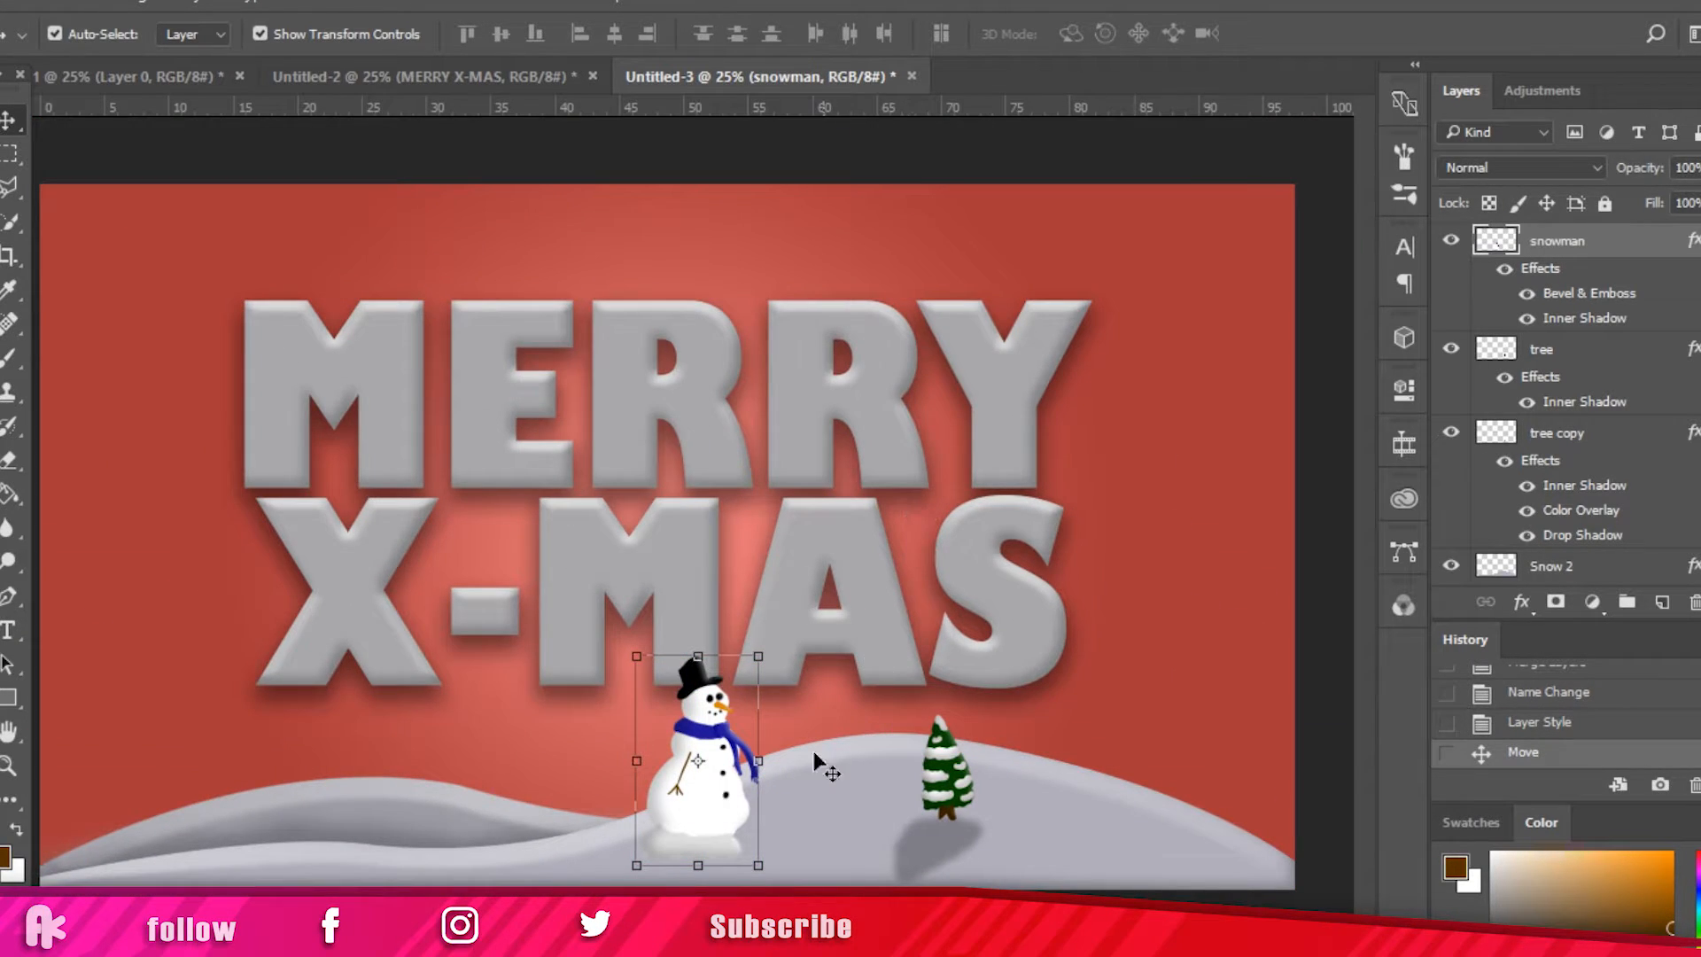
pyautogui.moveTo(731, 823); pyautogui.dragTo(630, 824)
pyautogui.press('Return')
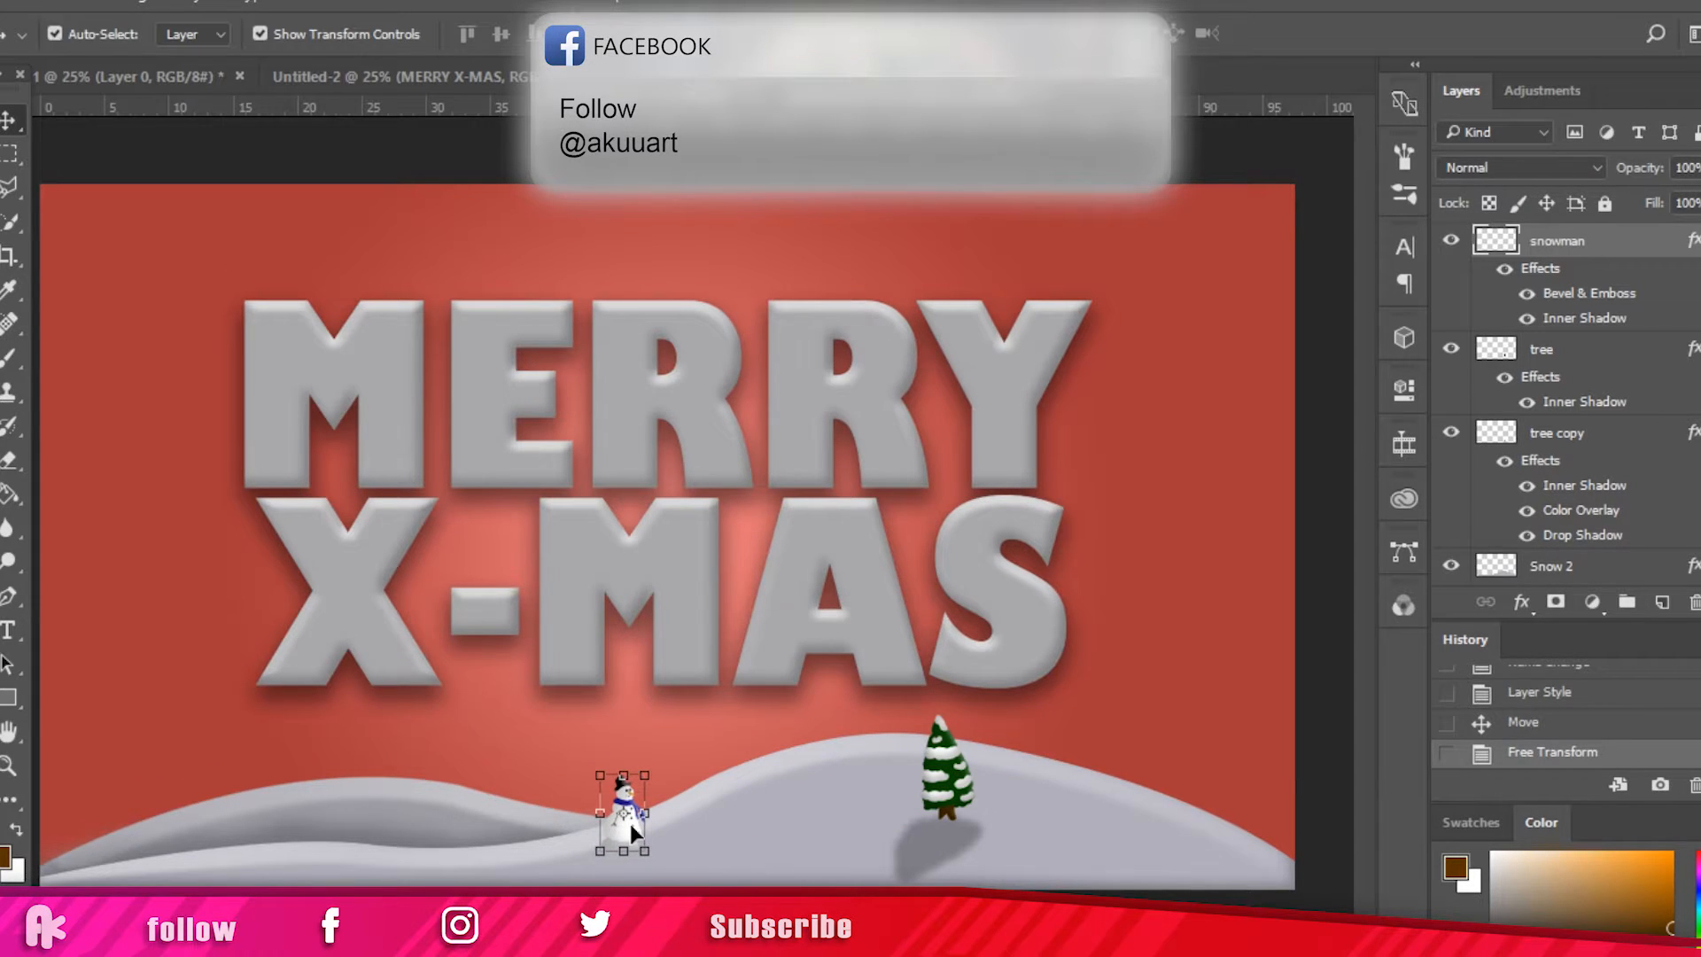
pyautogui.hotkey('ctrl', '+')
pyautogui.hotkey('ctrl', '+')
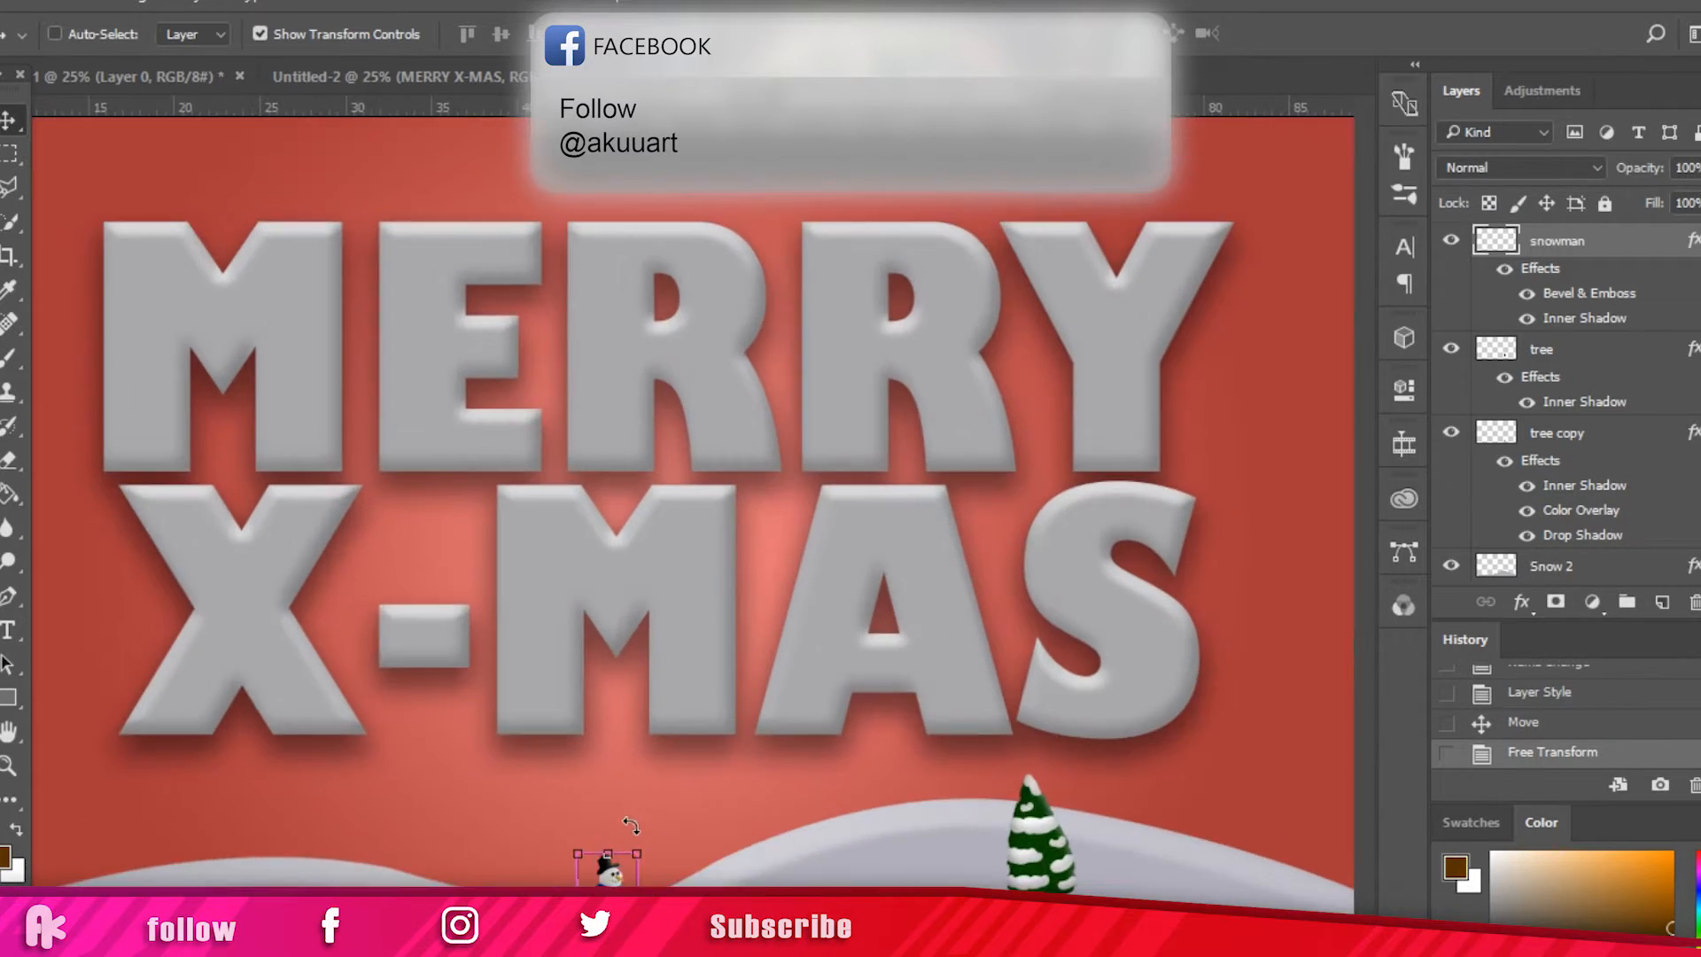
pyautogui.moveTo(1366, 503); pyautogui.dragTo(1358, 665)
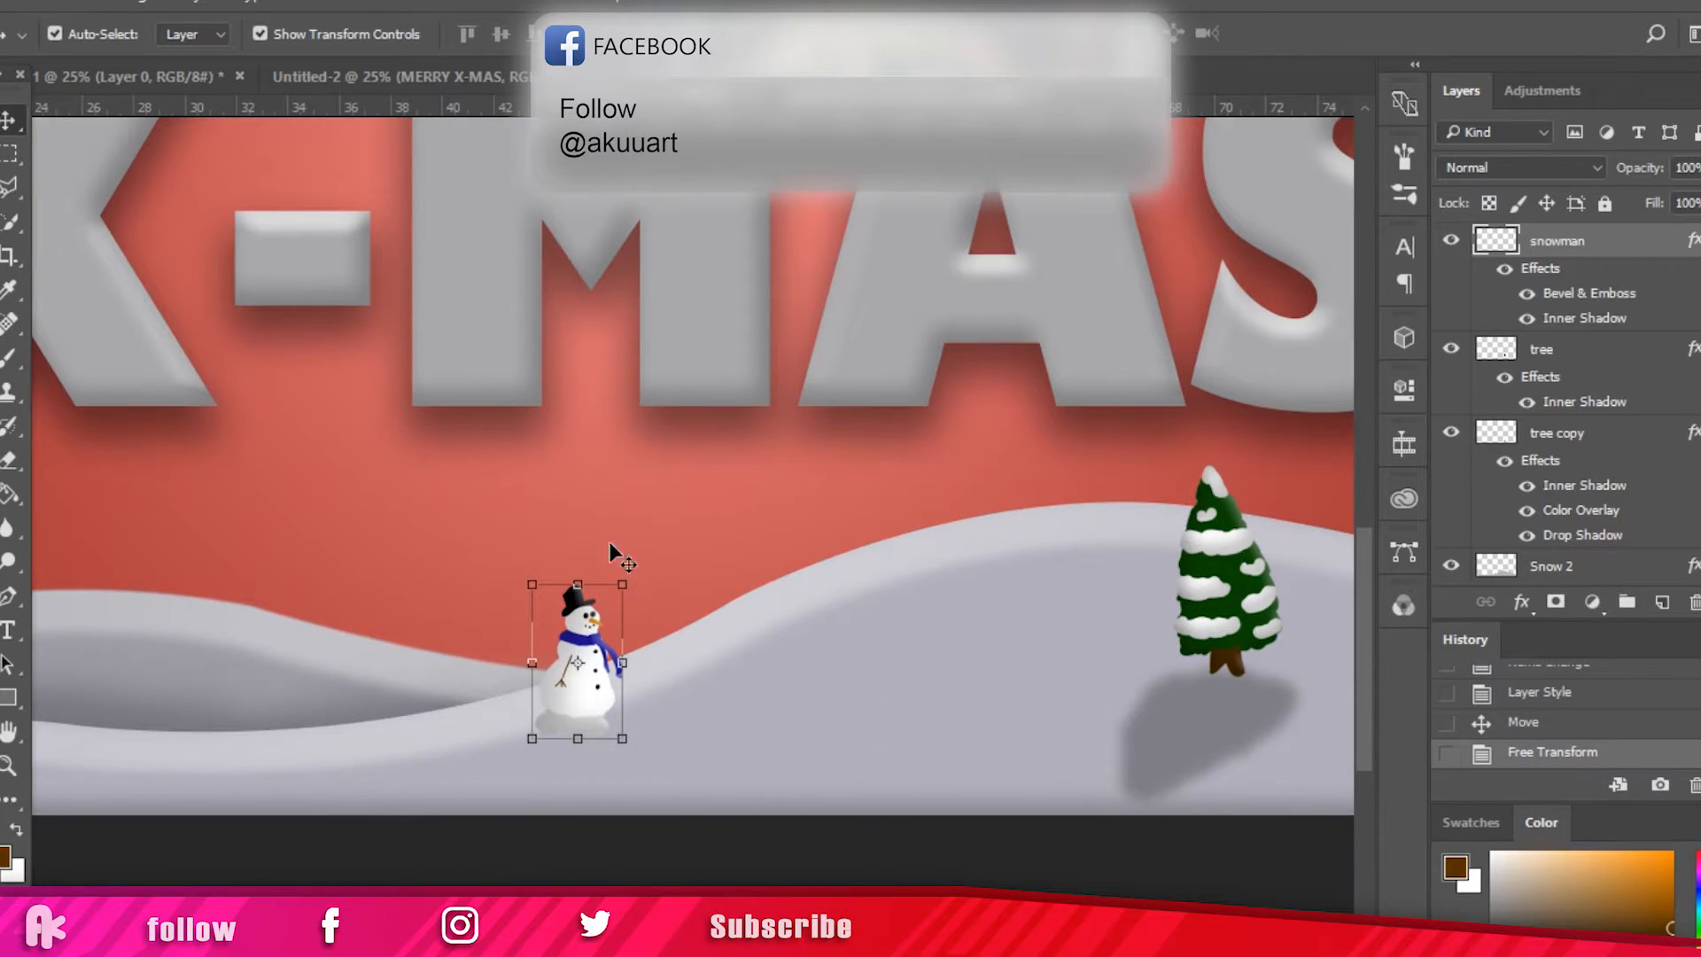
pyautogui.moveTo(586, 688); pyautogui.dragTo(606, 697)
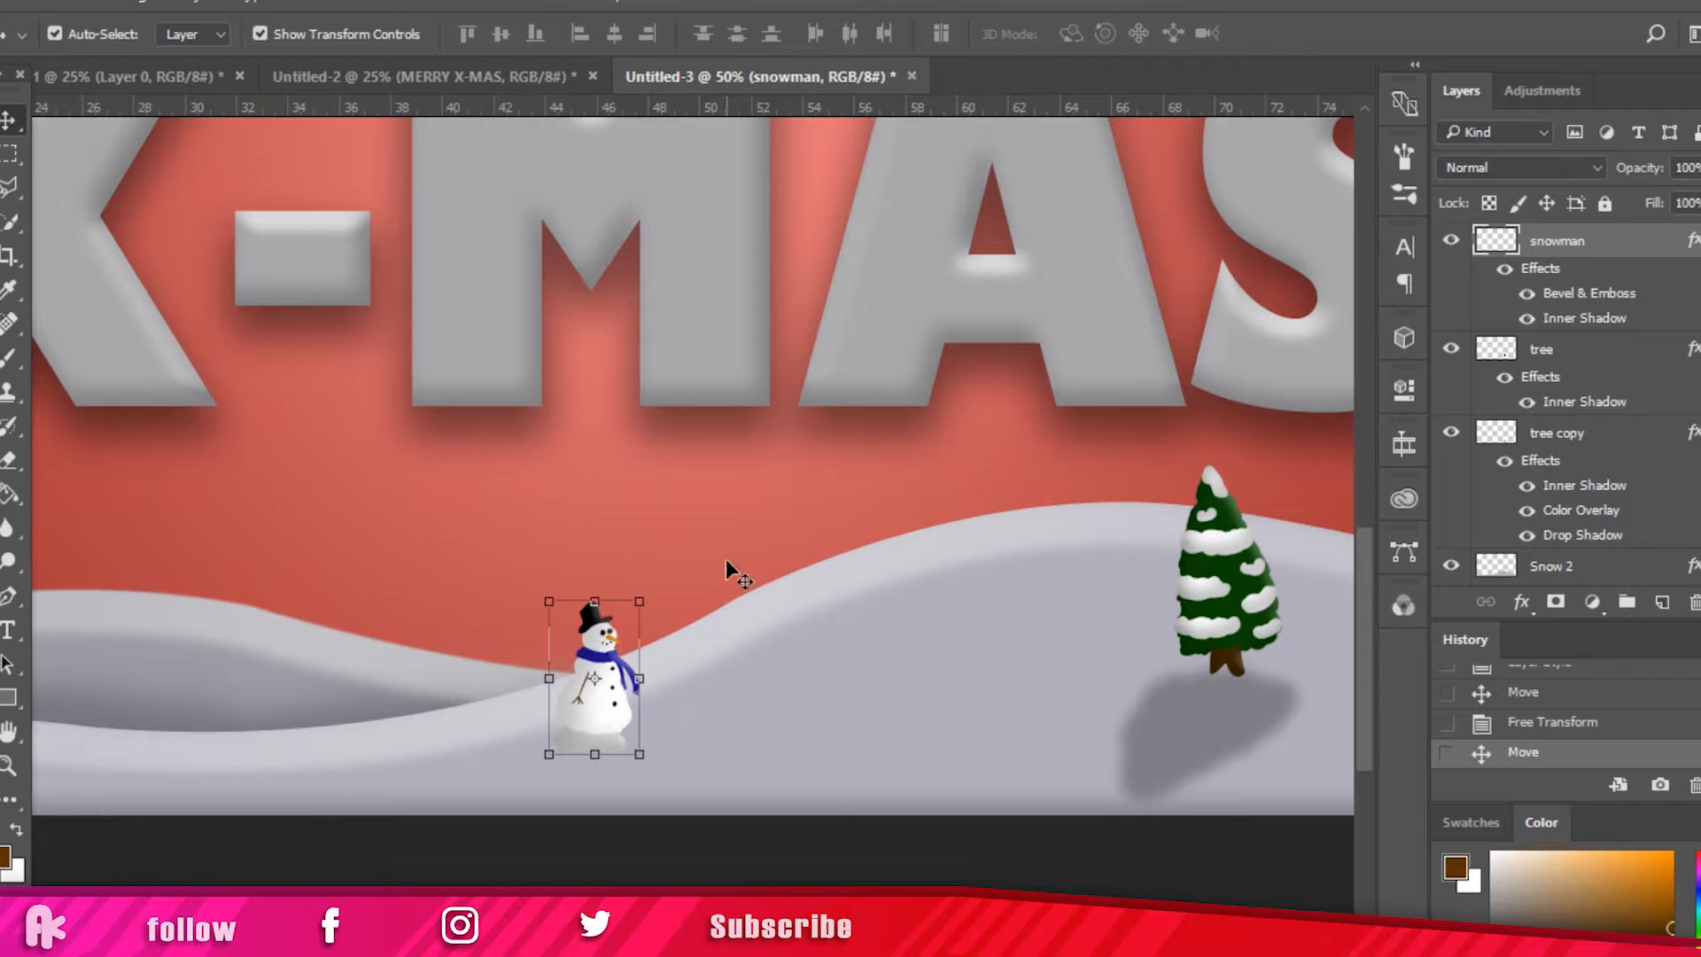
# Step: Duplicate the snowman, move the copy beneath the original in the layer order, and flip and squash it upside down below its base
pyautogui.hotkey('ctrl', 'j')
pyautogui.moveTo(1561, 242); pyautogui.dragTo(1564, 399)
pyautogui.moveTo(640, 601); pyautogui.dragTo(653, 861)
pyautogui.moveTo(550, 862); pyautogui.dragTo(477, 868)
pyautogui.moveTo(577, 832); pyautogui.dragTo(588, 783)
pyautogui.press('Return')
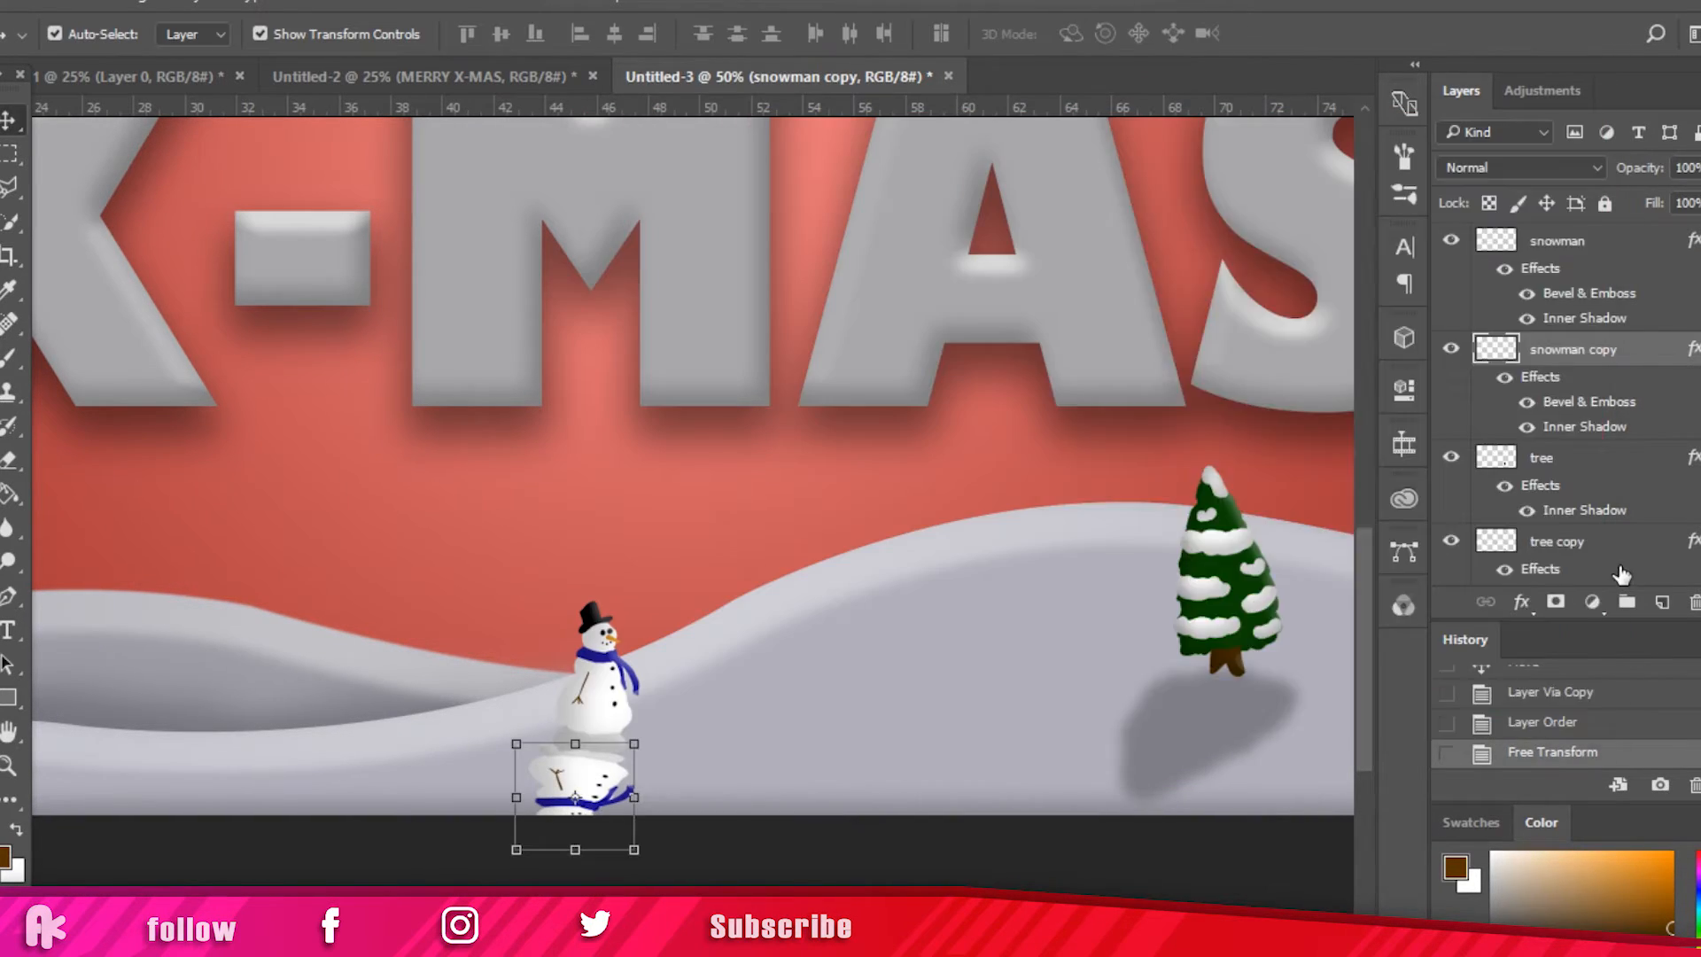
# Step: Copy the tree shadow's layer style and paste it onto the snowman copy layer
pyautogui.scroll(-2, 1620, 572)
pyautogui.rightClick(1618, 472)
pyautogui.click(1151, 726)
pyautogui.rightClick(1633, 282)
pyautogui.click(1161, 751)
# Step: Reshape the snowman's shadow to about 130% width and 105% height, skewed to the left, and set its opacity to 15%
pyautogui.moveTo(516, 850); pyautogui.dragTo(471, 863)
pyautogui.press('Return')
pyautogui.moveTo(635, 745); pyautogui.dragTo(628, 752)
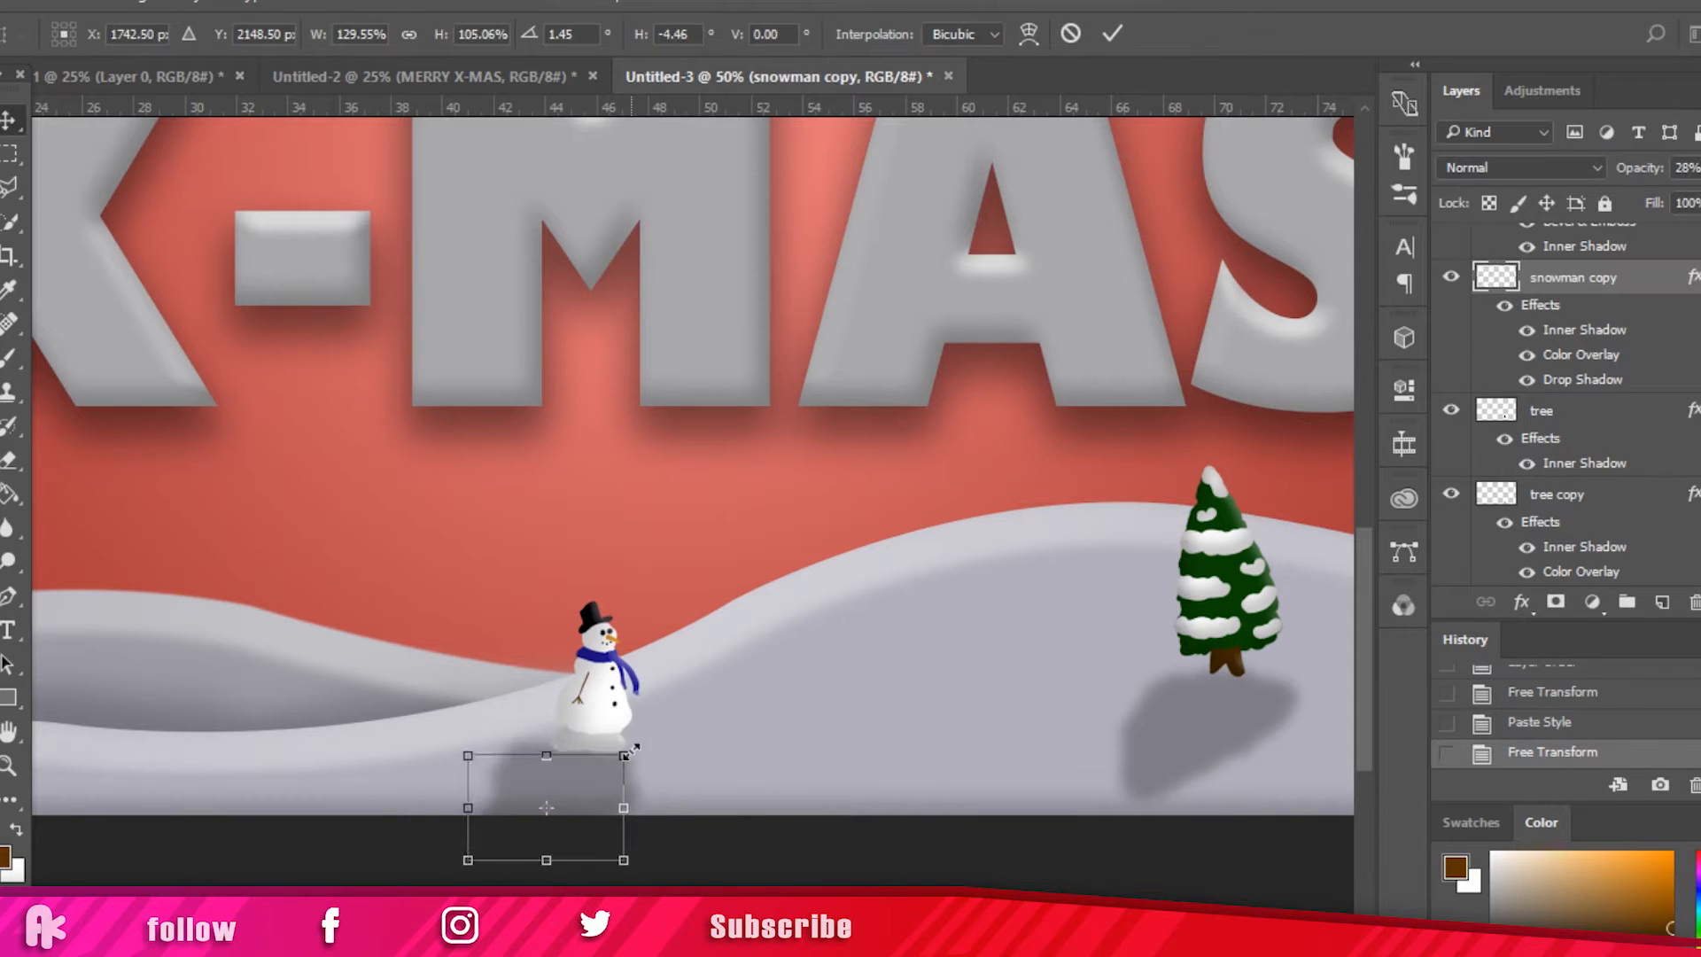
pyautogui.press('Return')
pyautogui.click(735, 650)
pyautogui.click(576, 780)
pyautogui.press('1')
pyautogui.press('5')
# Step: Set the tree shadow's opacity to 15% and stretch it to about 112% height with a 5° horizontal skew
pyautogui.click(620, 533)
pyautogui.hotkey('ctrl', '-')
pyautogui.hotkey('ctrl', '-')
pyautogui.click(923, 858)
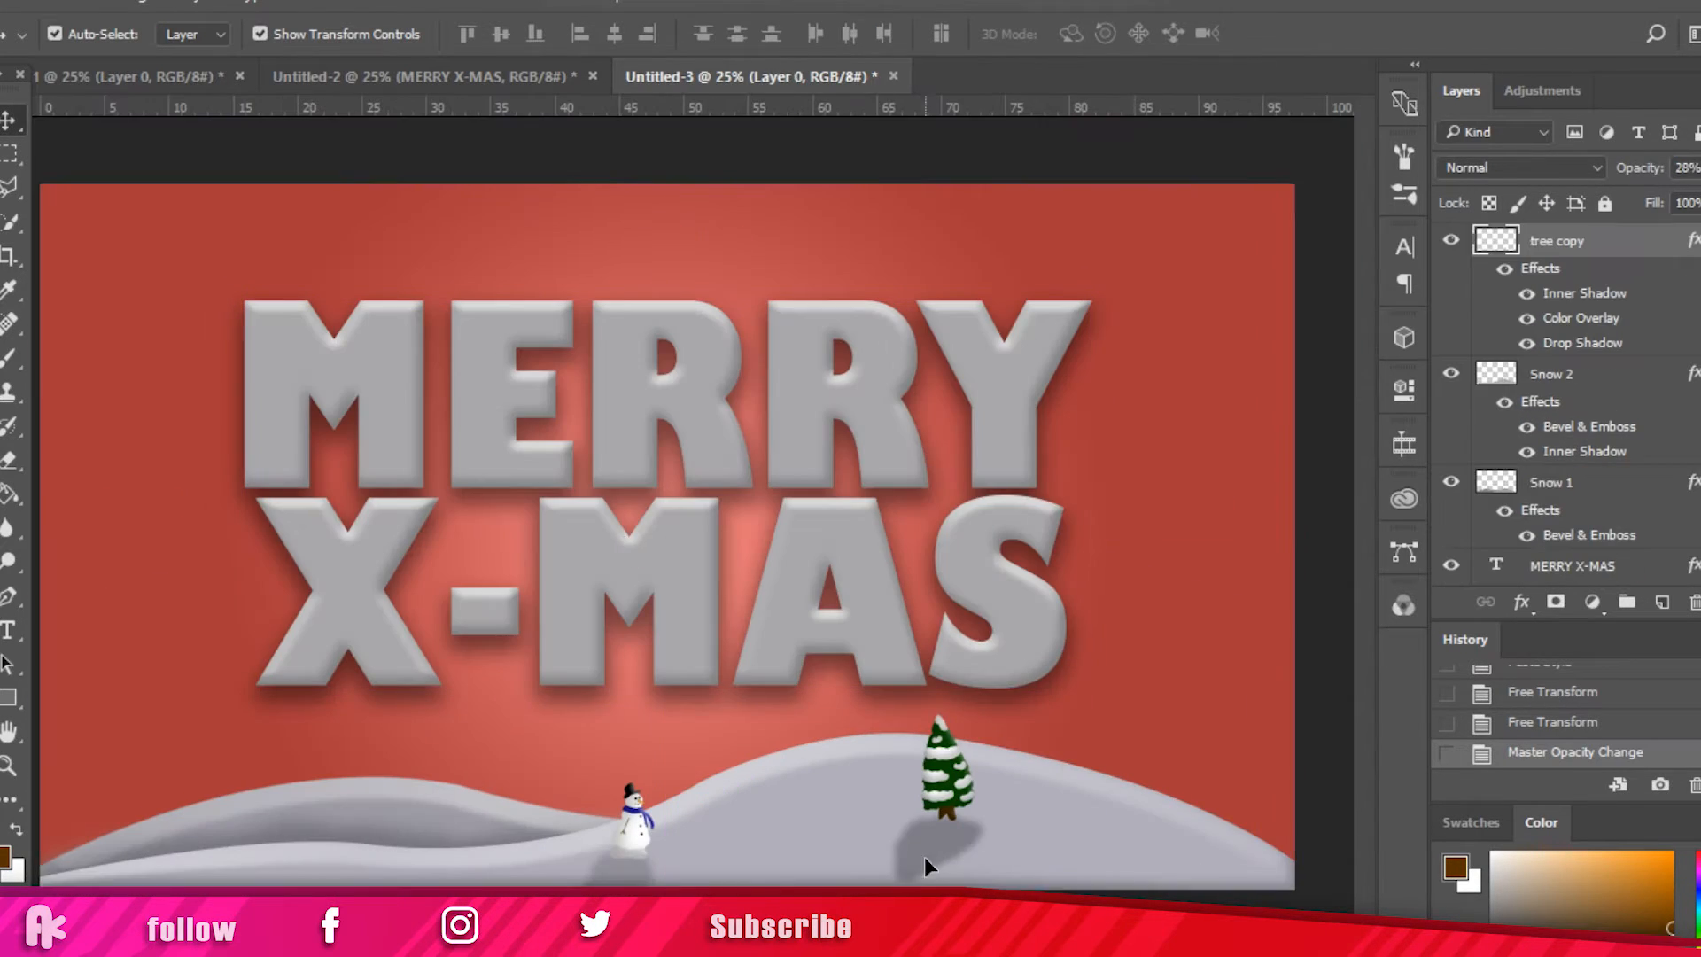
pyautogui.press('1')
pyautogui.press('5')
pyautogui.moveTo(901, 875); pyautogui.dragTo(908, 882)
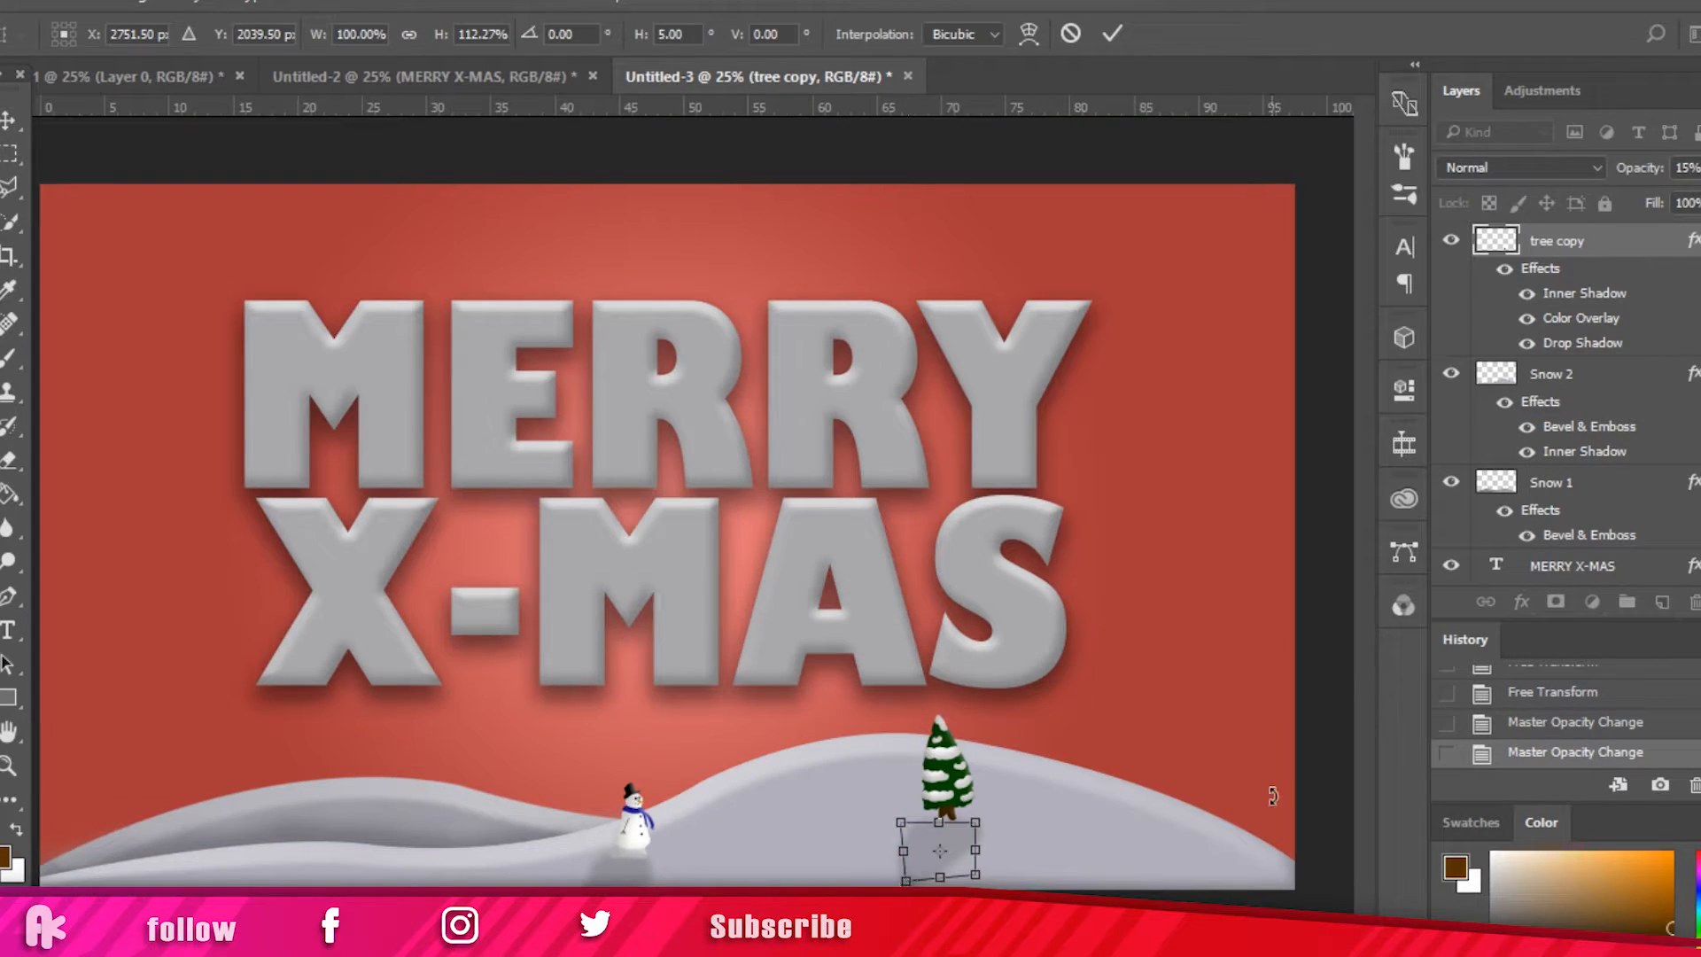
pyautogui.press('Return')
# Step: Duplicate the tree, place the copy on the back hill, and flip it horizontally and shrink it to suit the distance
pyautogui.click(1083, 805)
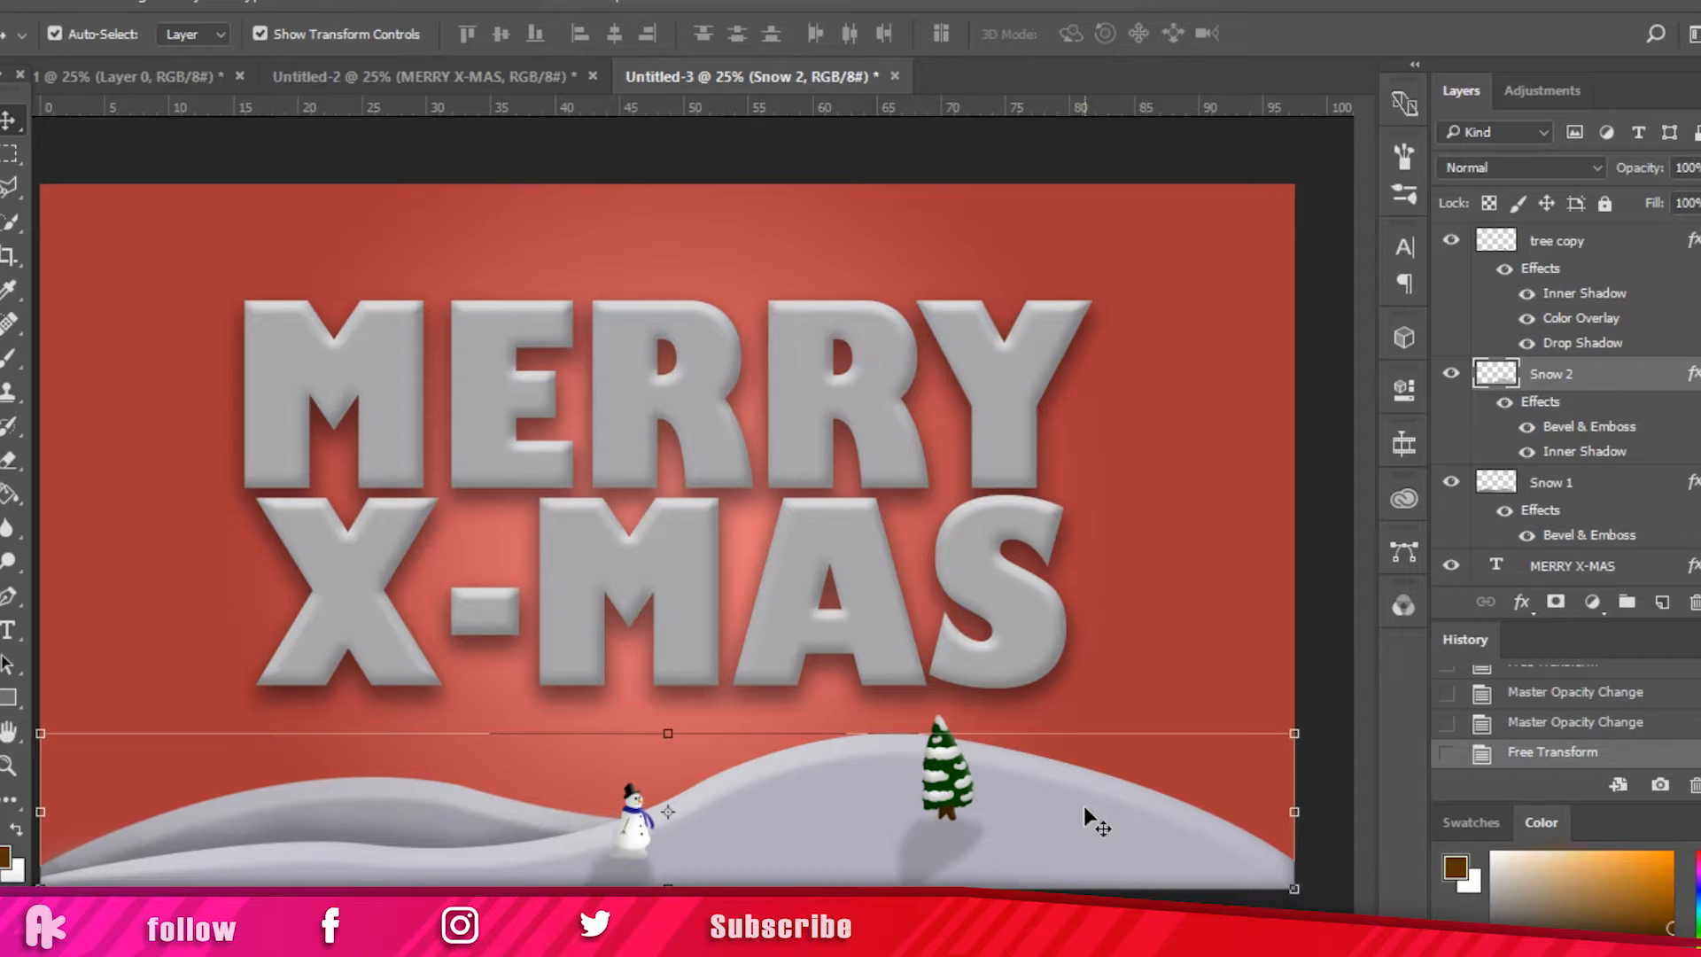
pyautogui.click(955, 799)
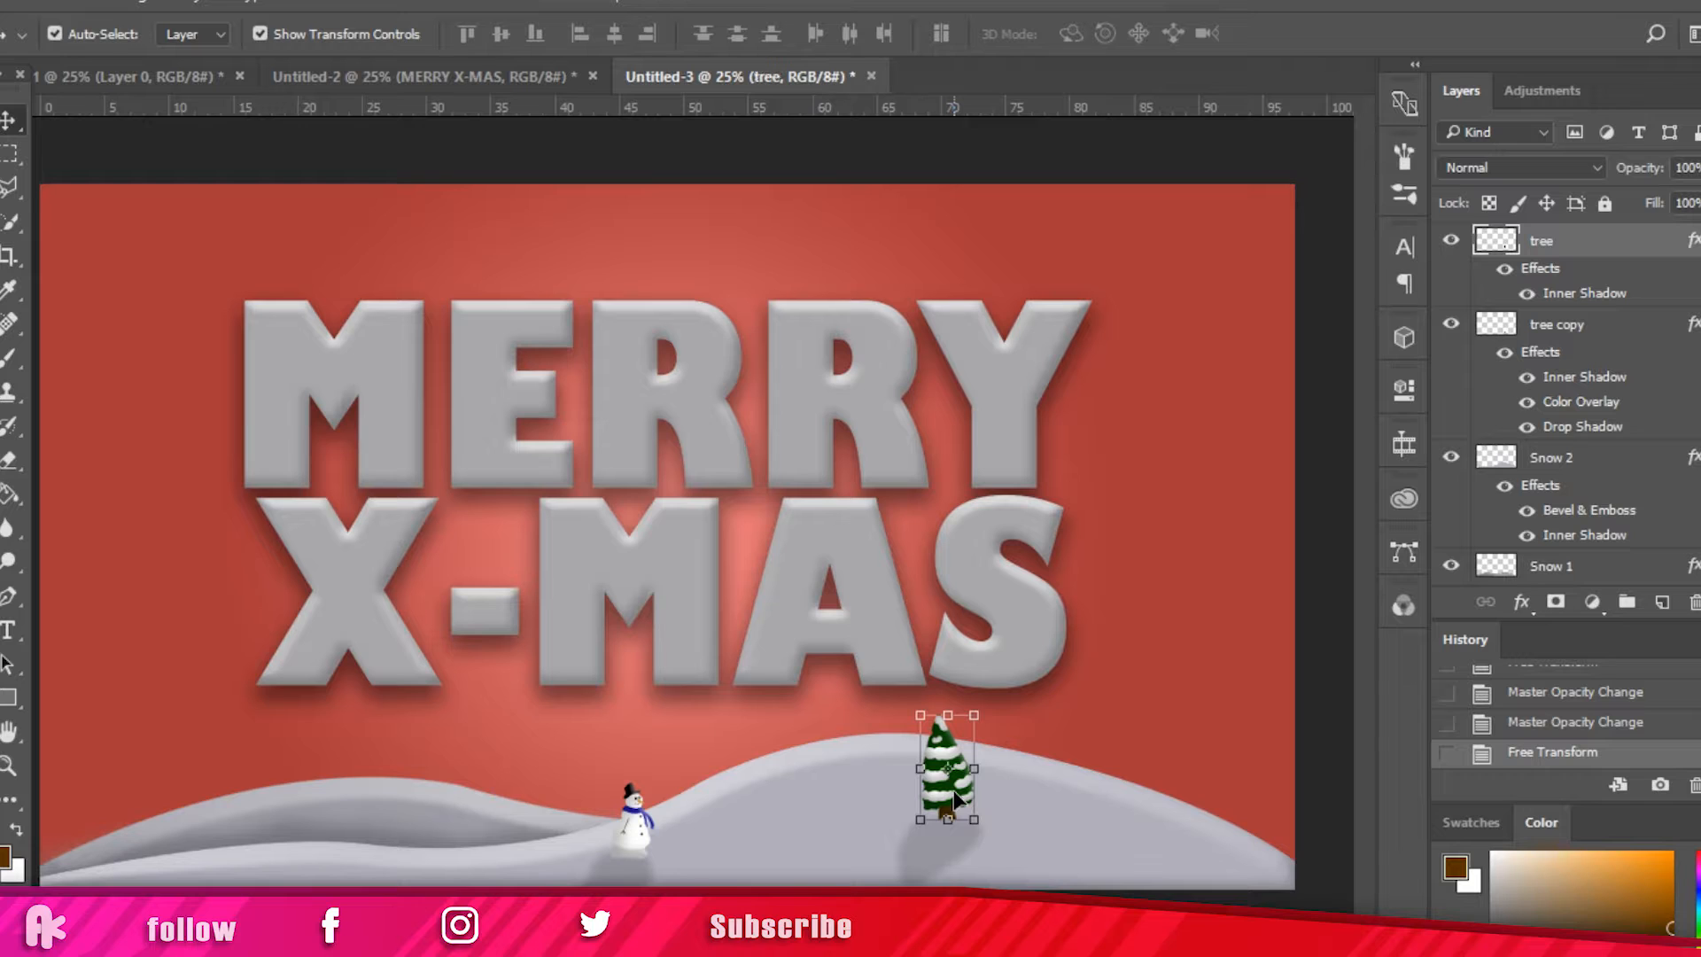
pyautogui.hotkey('ctrl', 'j')
pyautogui.moveTo(965, 797); pyautogui.dragTo(434, 805)
pyautogui.moveTo(386, 736); pyautogui.dragTo(384, 802)
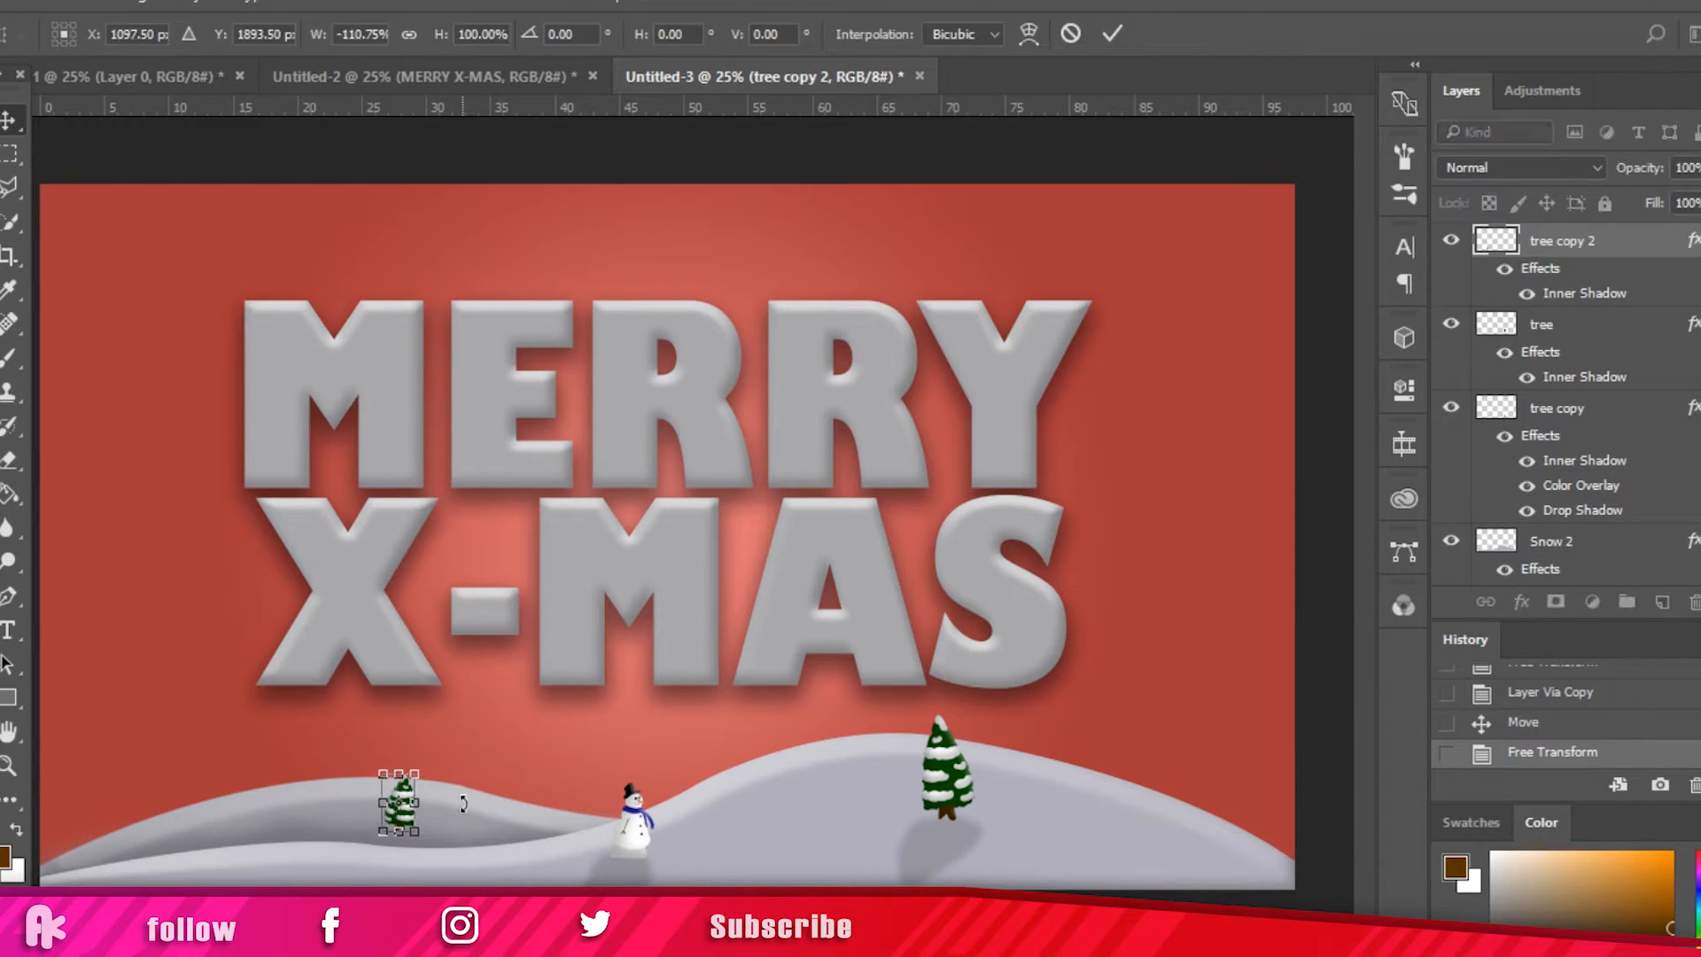
pyautogui.press('Return')
# Step: Darken the small tree with a black Color Overlay in Normal mode at reduced opacity
pyautogui.doubleClick(1688, 239)
pyautogui.click(657, 489)
pyautogui.click(1201, 222)
pyautogui.click(1001, 442)
pyautogui.click(1592, 120)
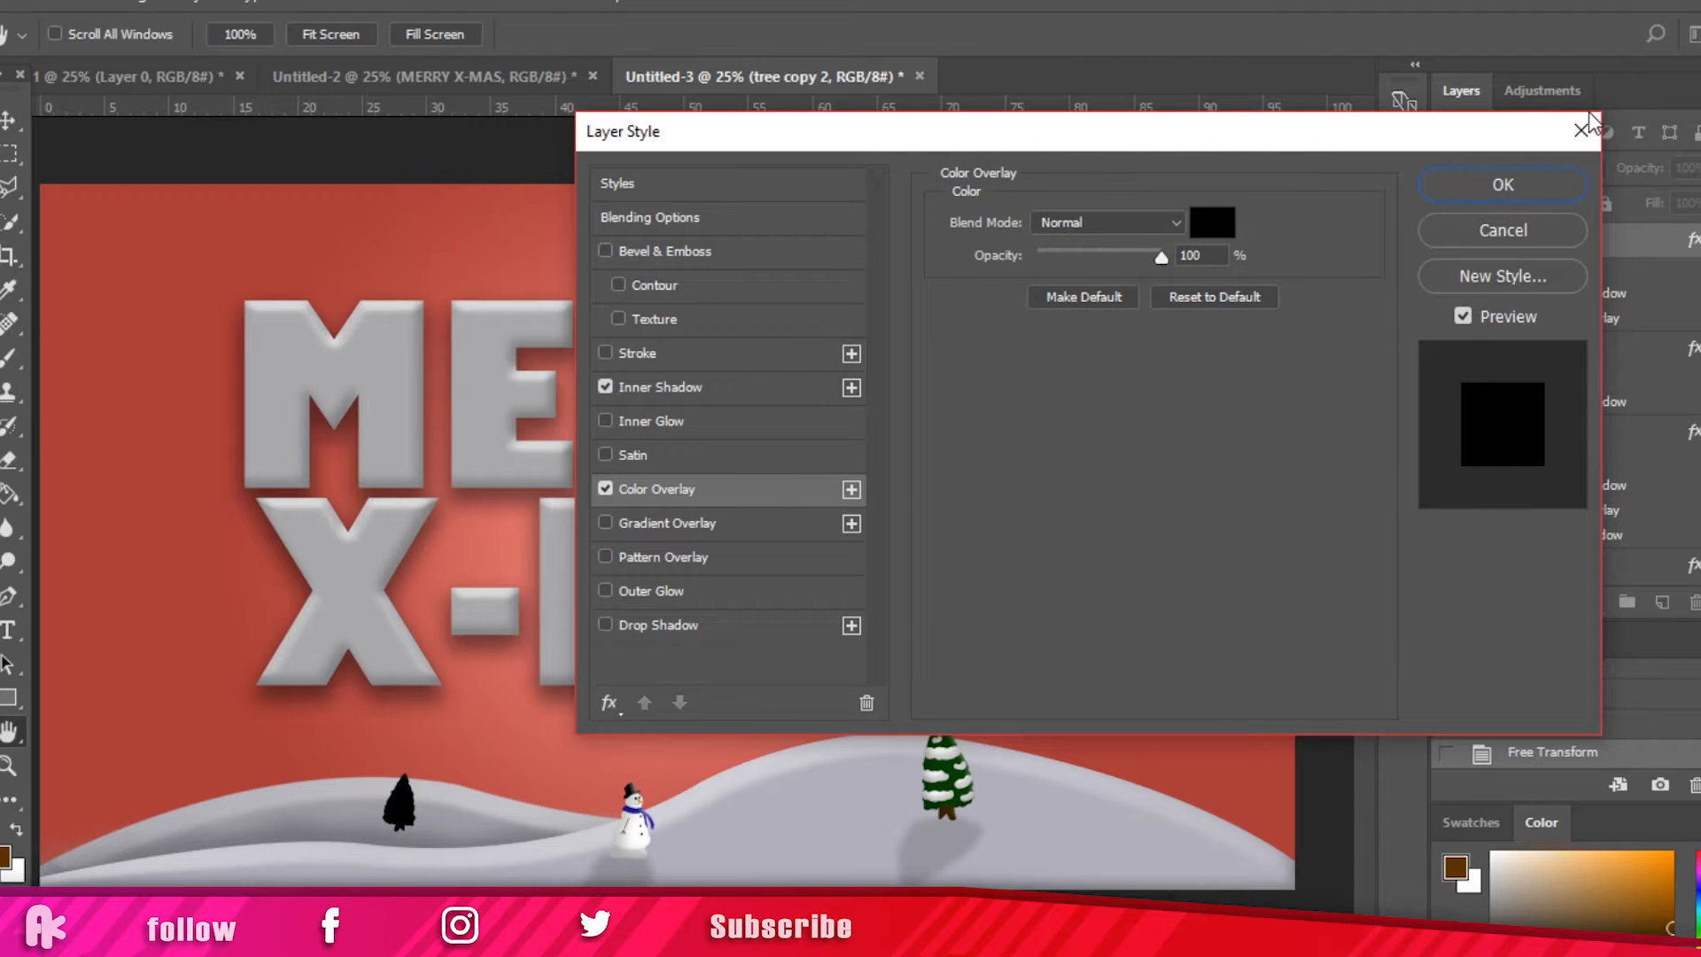
pyautogui.moveTo(1162, 258); pyautogui.dragTo(1073, 259)
pyautogui.click(1504, 185)
# Step: Duplicate the tree shadow for the small tree, shrink it below the trunk at 26% opacity, and move its layer beneath Snow 1
pyautogui.click(914, 846)
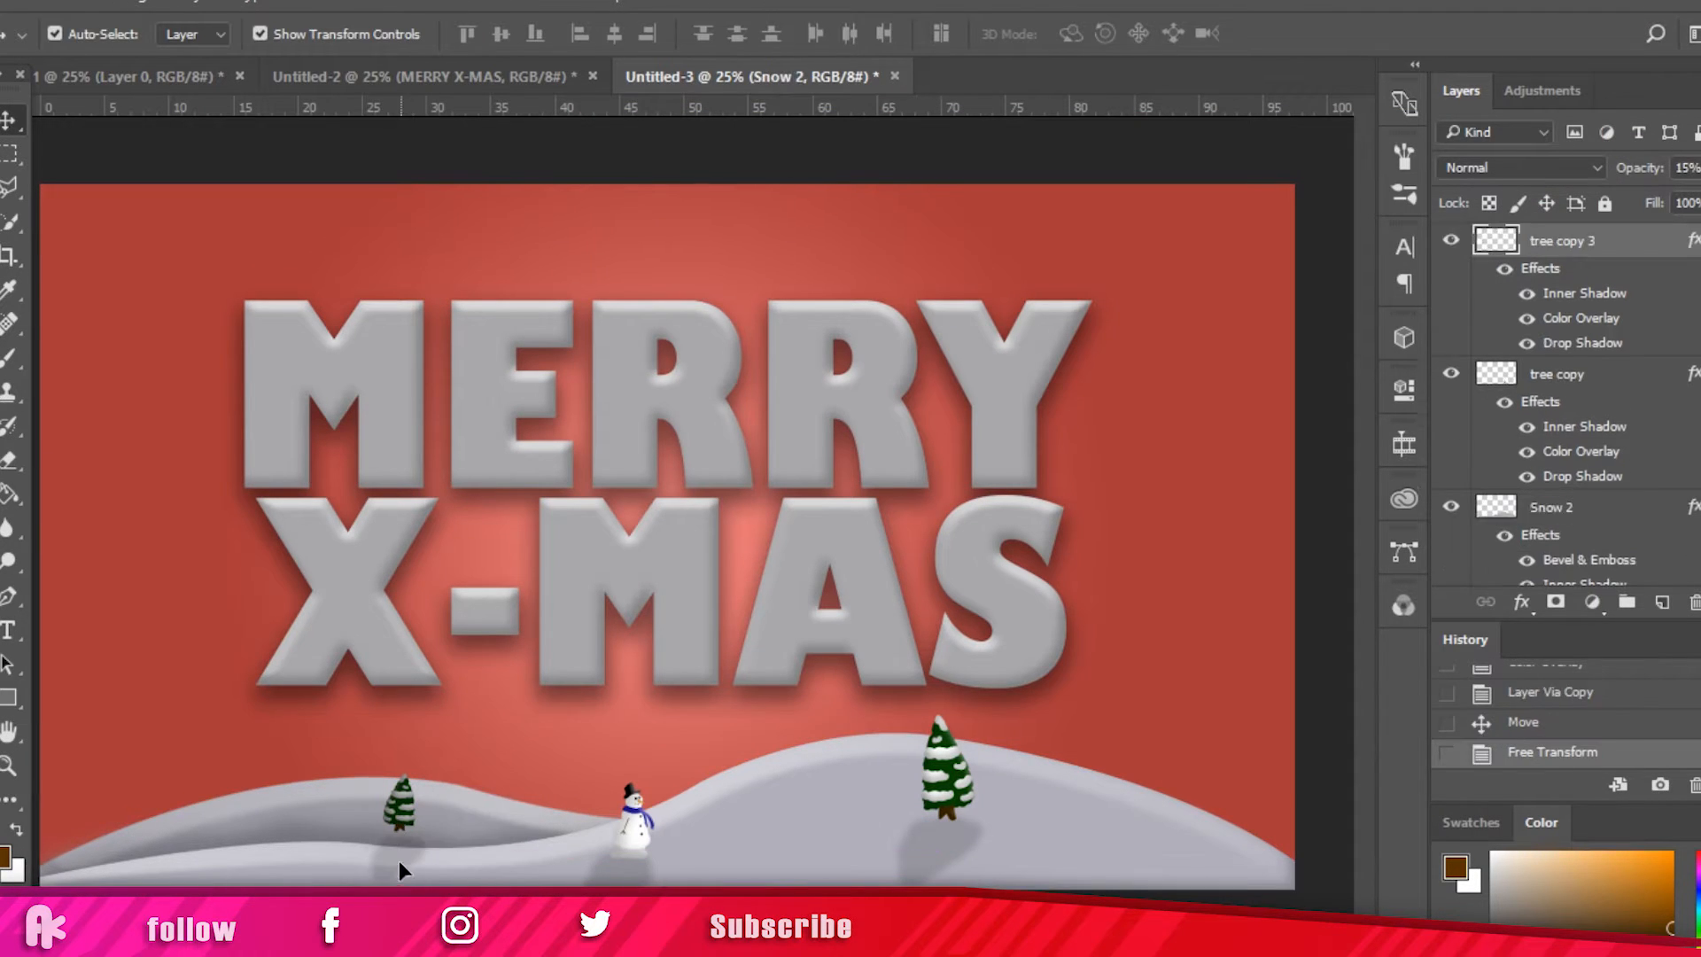
pyautogui.scroll(-2, 1681, 372)
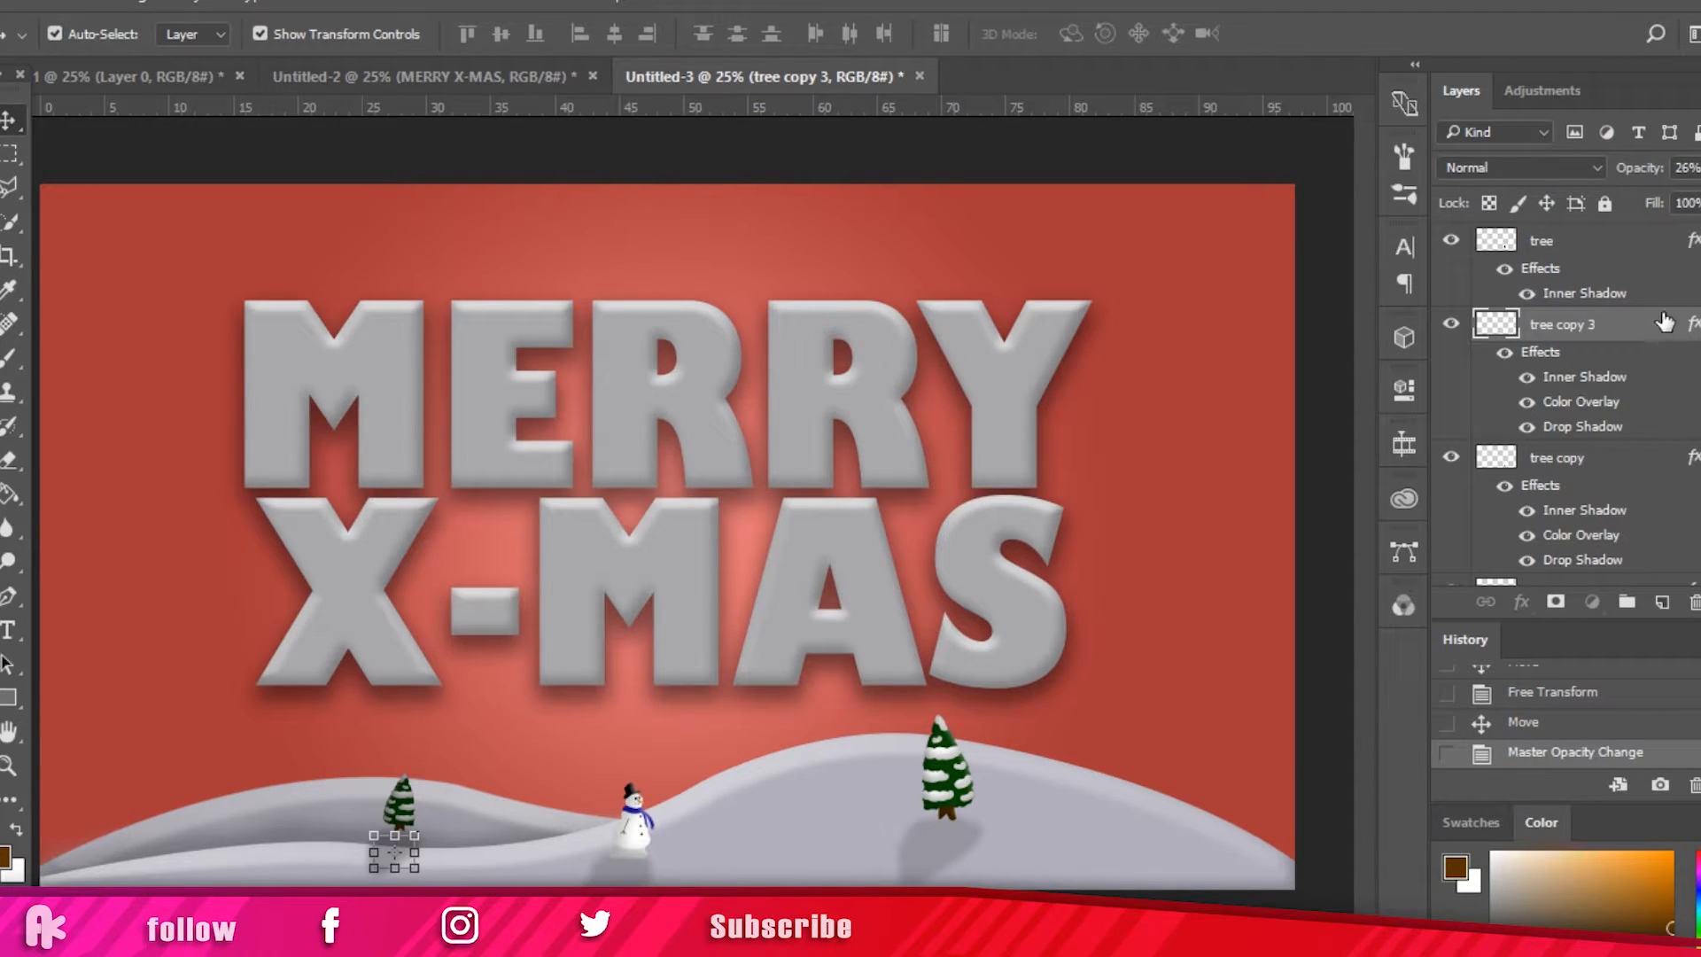
pyautogui.moveTo(1659, 321); pyautogui.dragTo(1584, 390)
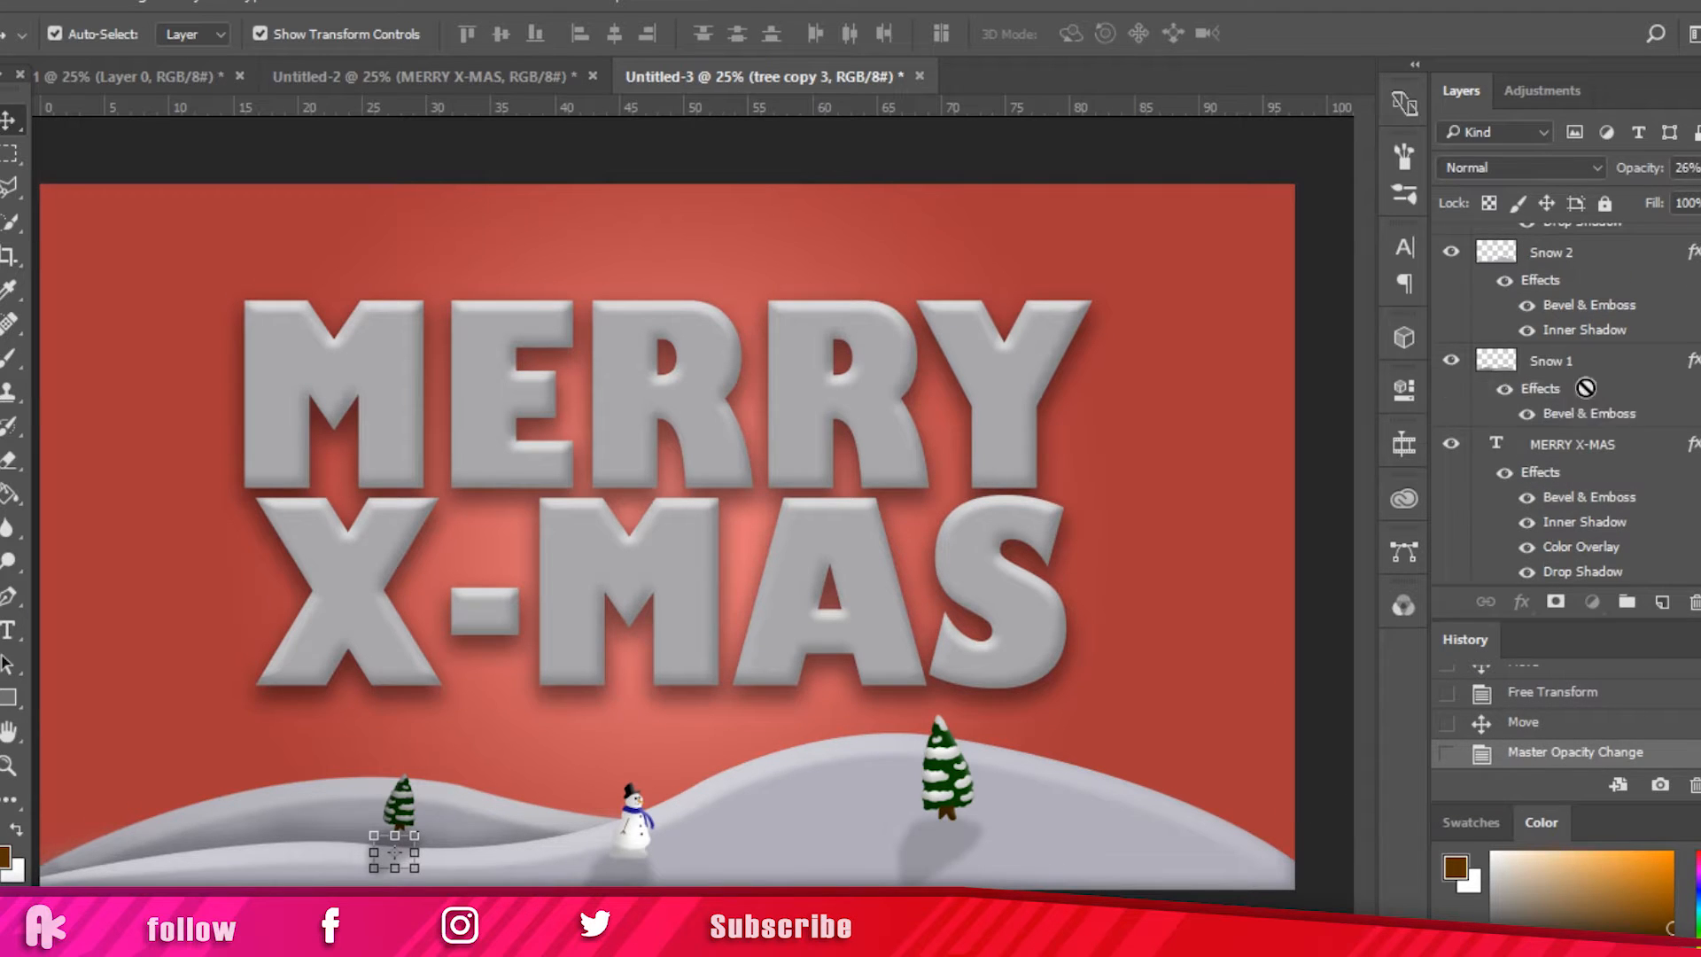
pyautogui.click(592, 662)
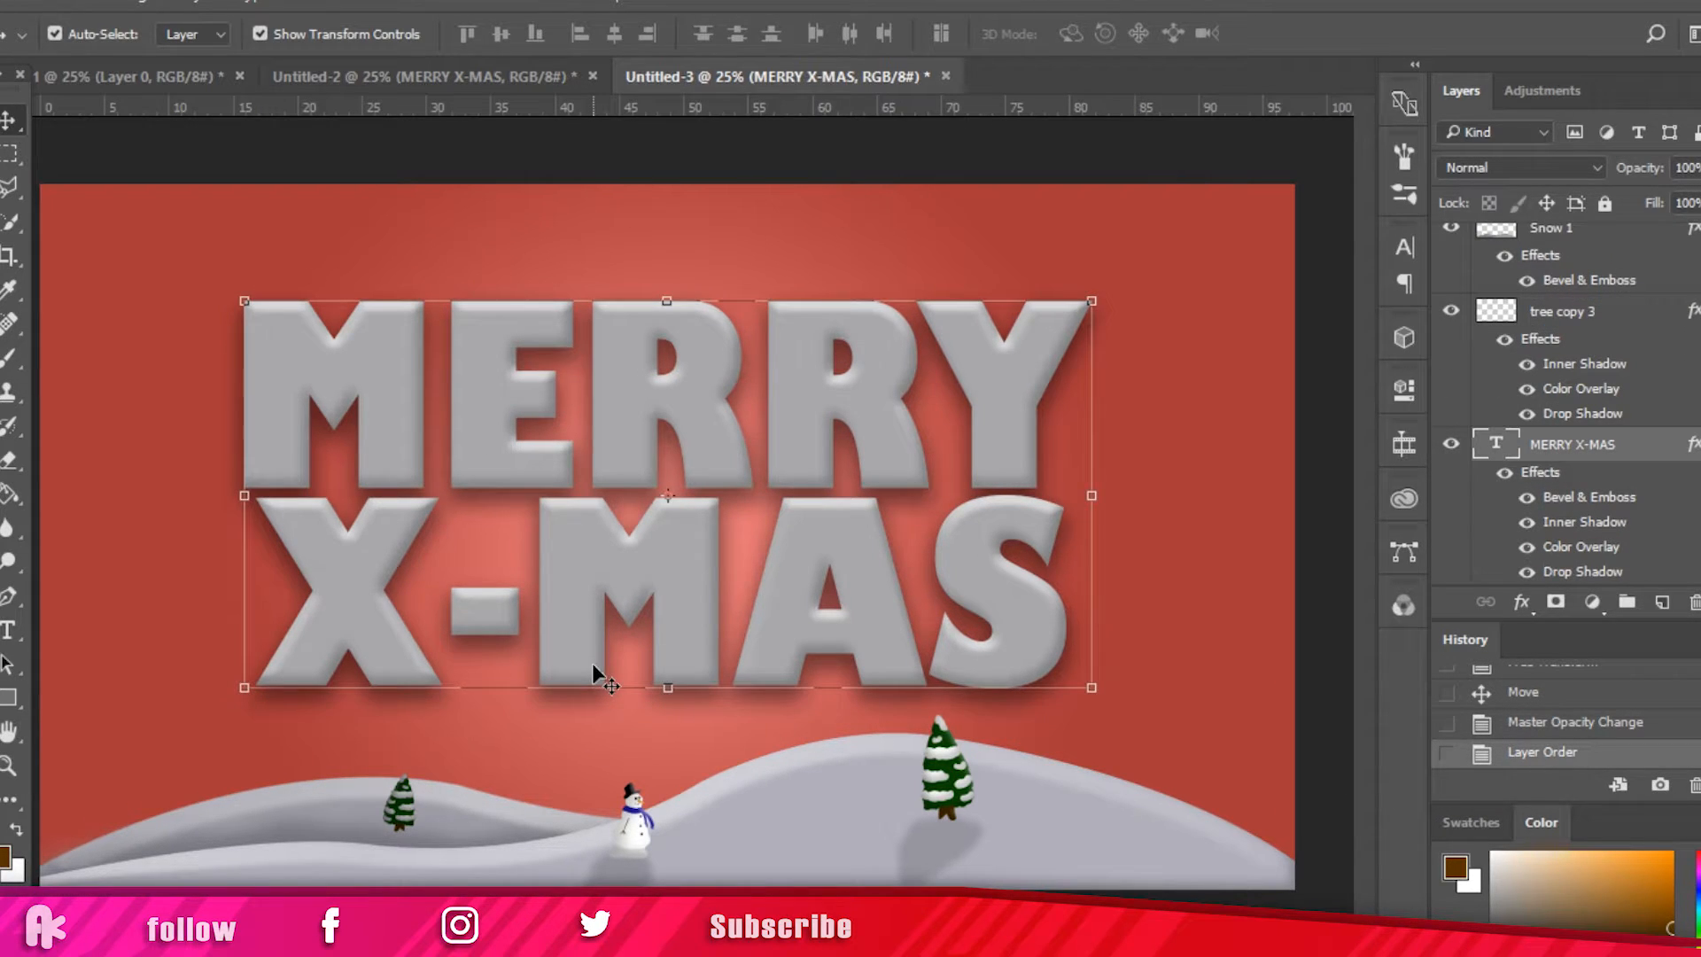
# Step: Duplicate the large tree, place the copy near the left end of the front hill, and warp its top slightly
pyautogui.click(669, 827)
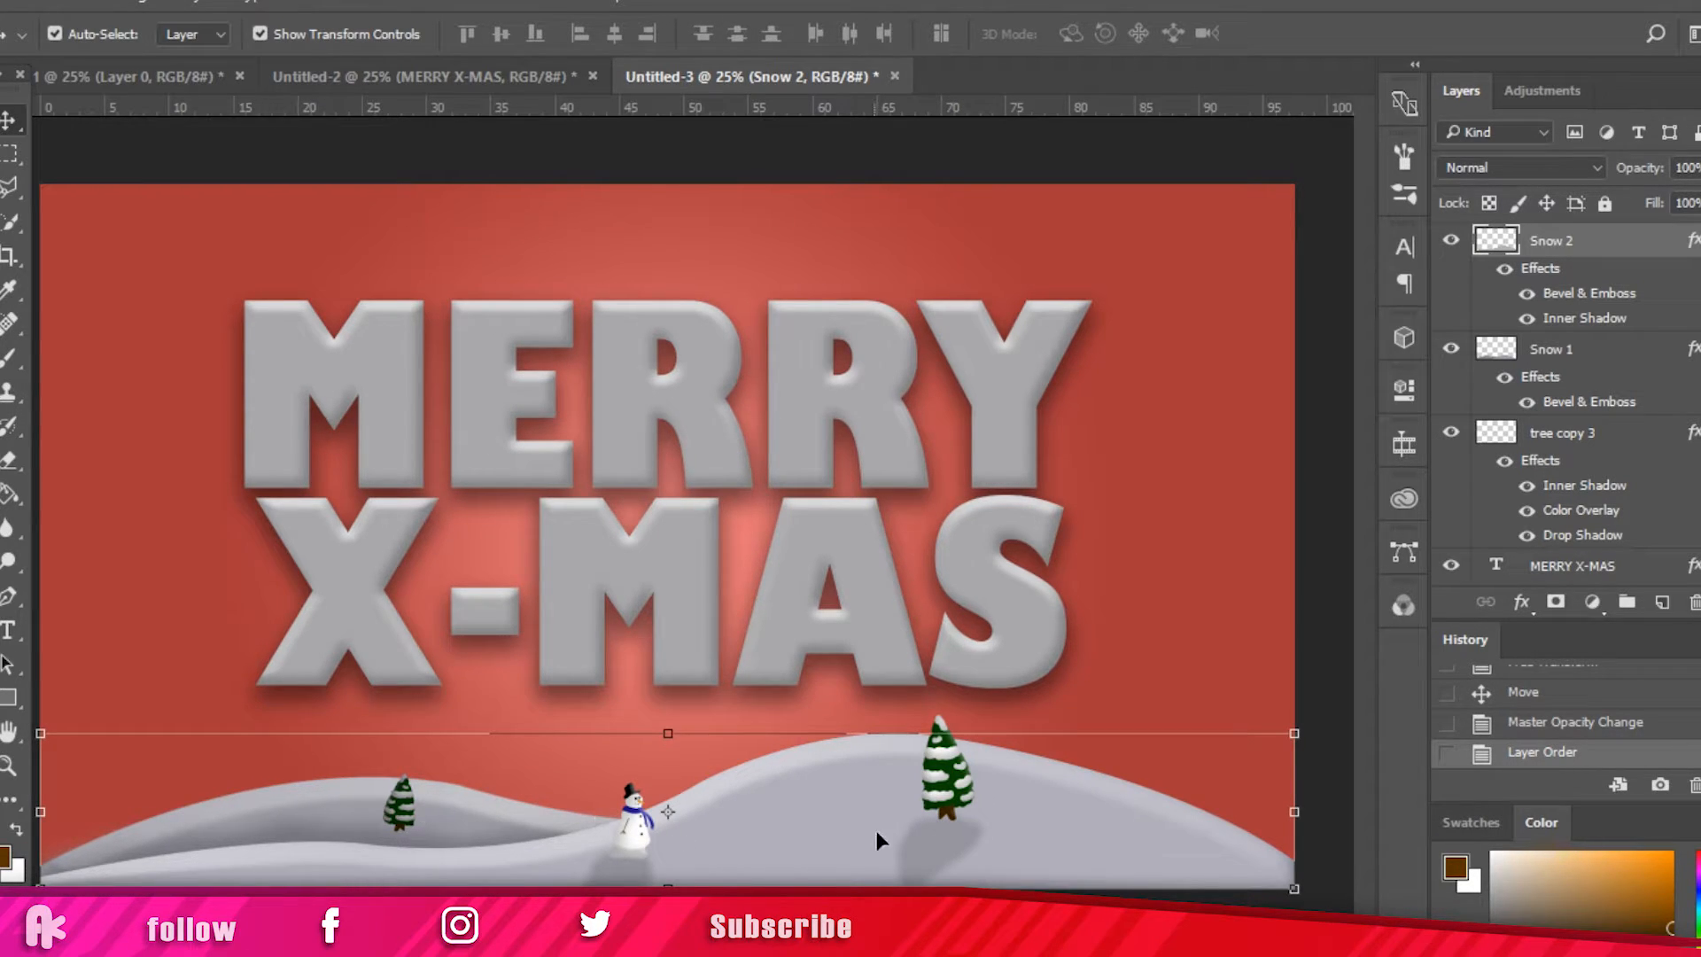
pyautogui.click(948, 792)
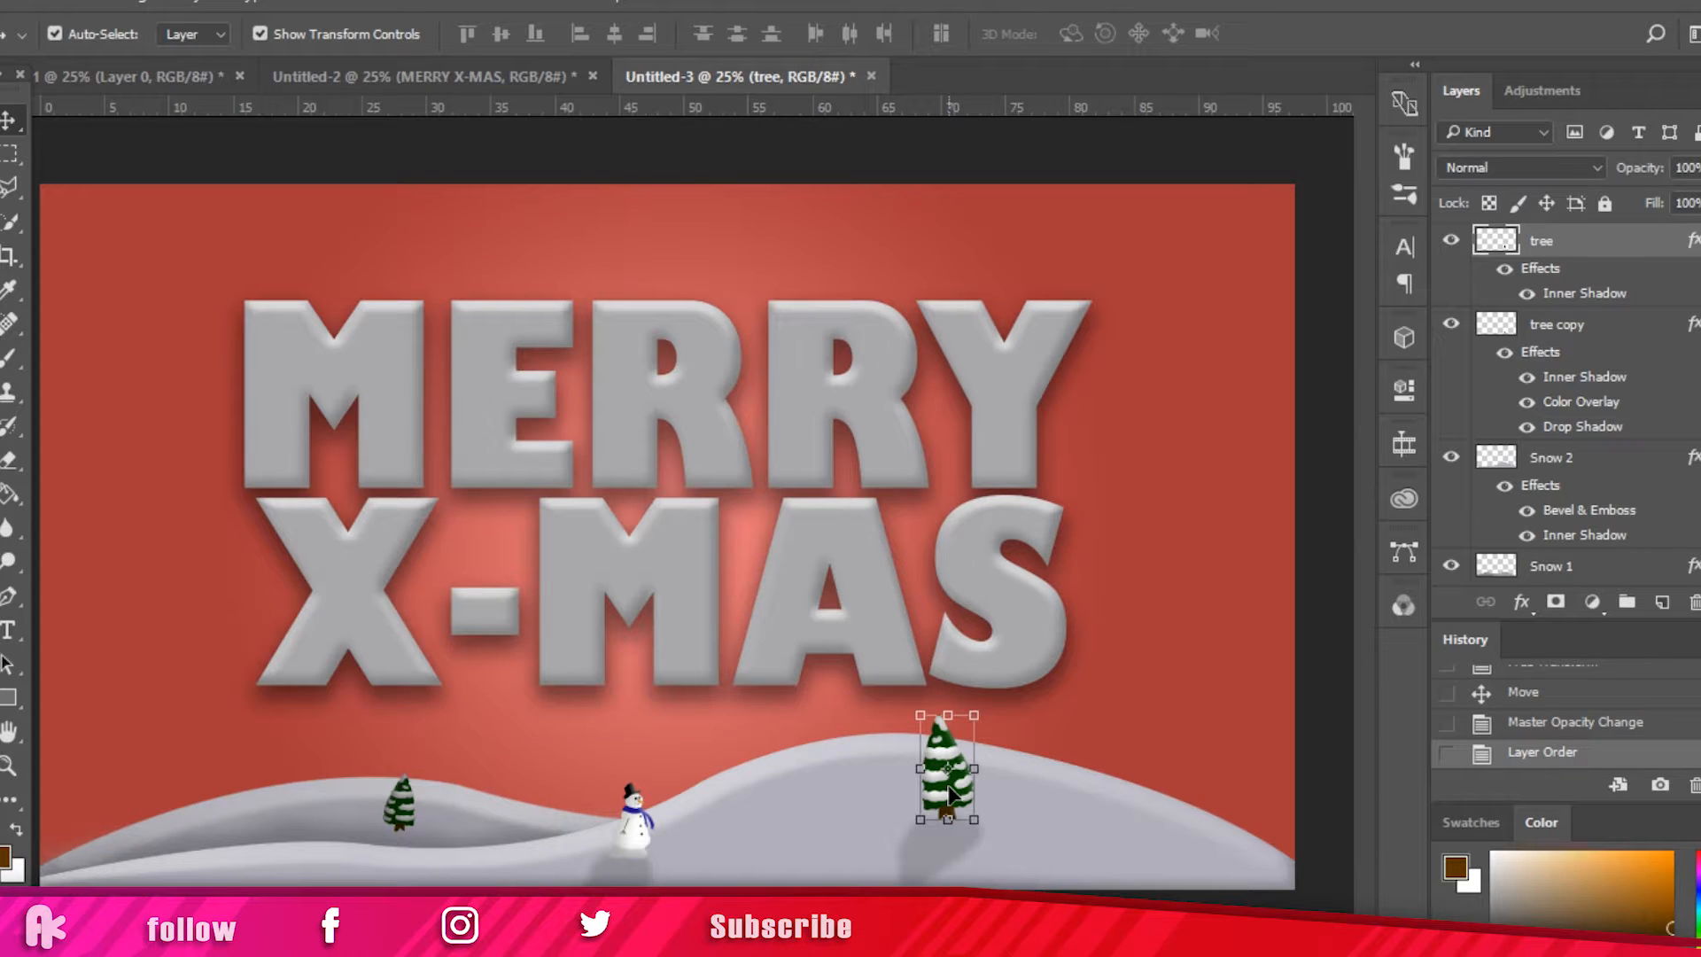
pyautogui.hotkey('ctrl', 'j')
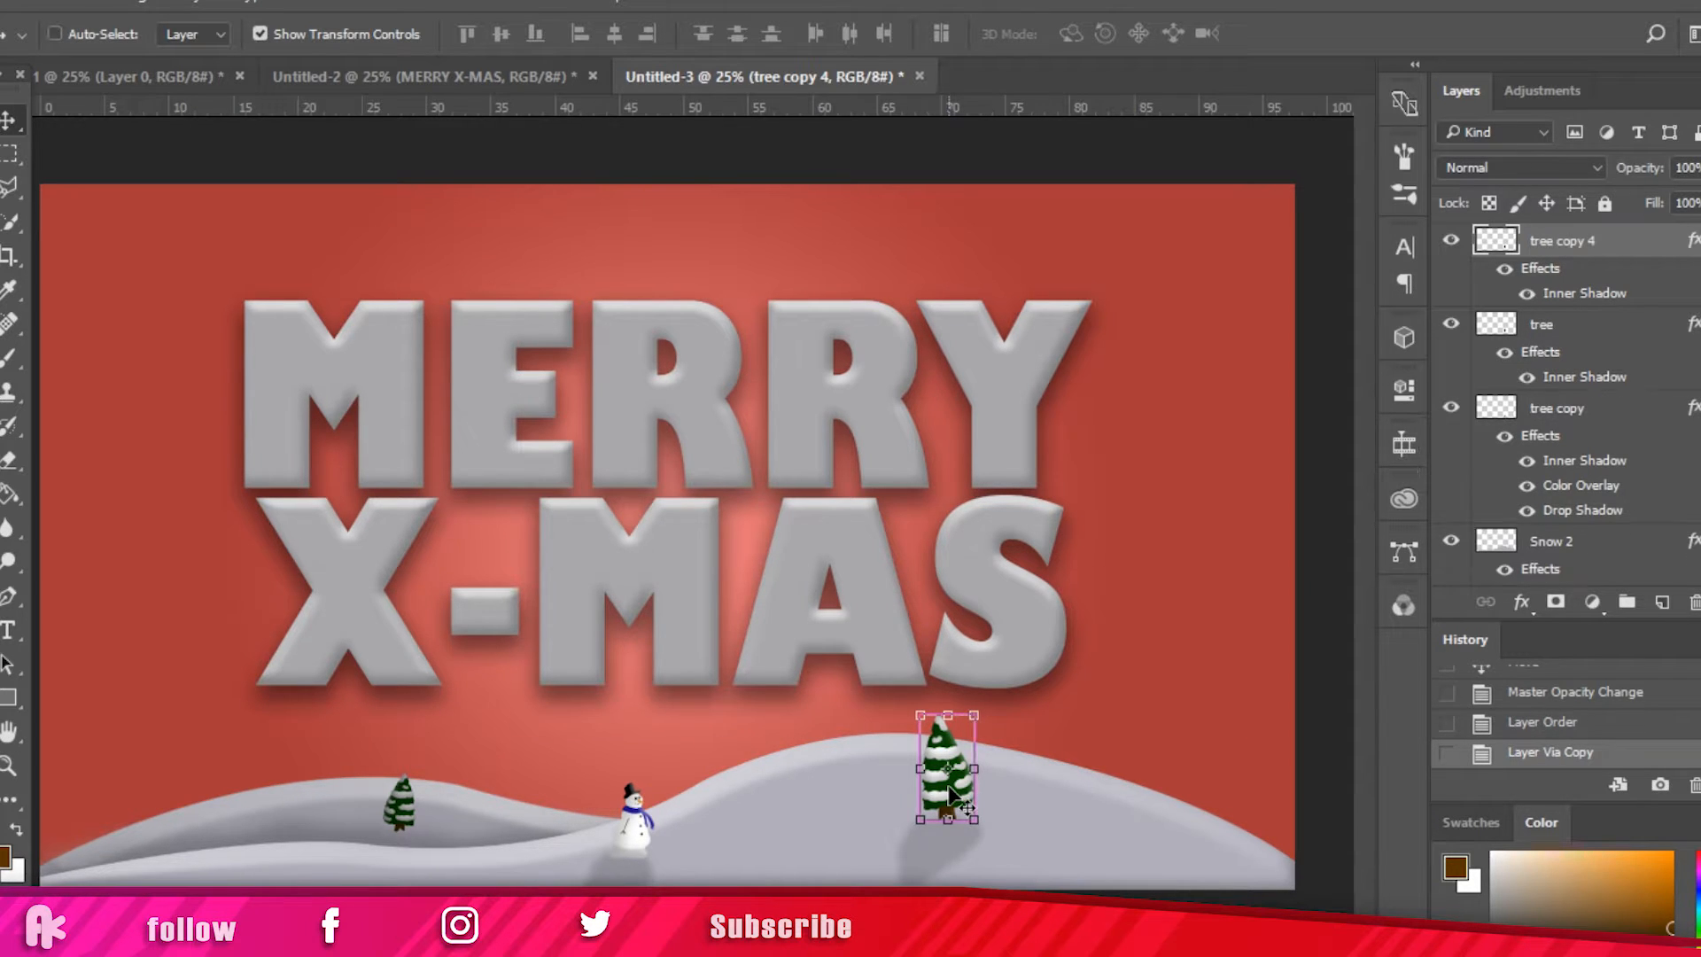
pyautogui.moveTo(968, 791); pyautogui.dragTo(266, 836)
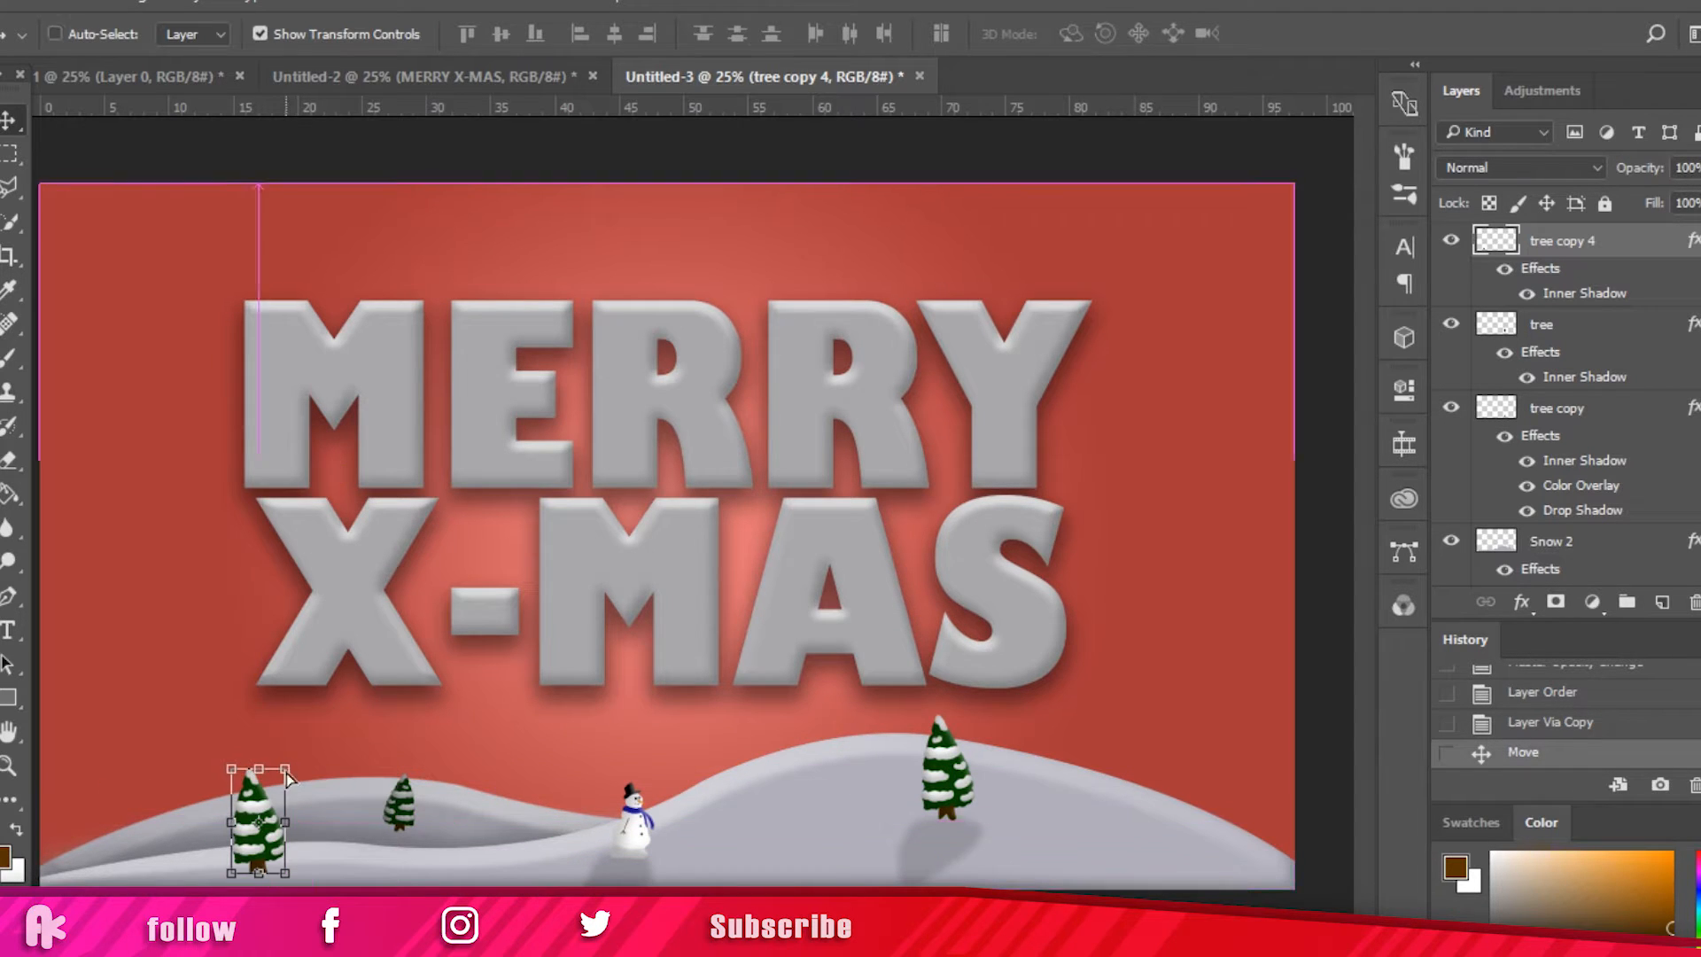
pyautogui.hotkey('ctrl', 't')
pyautogui.click(1028, 34)
pyautogui.moveTo(250, 769); pyautogui.dragTo(271, 750)
pyautogui.press('Return')
# Step: Apply a Gaussian Blur to the small tree on the back hill
pyautogui.click(400, 804)
pyautogui.click(367, 2)
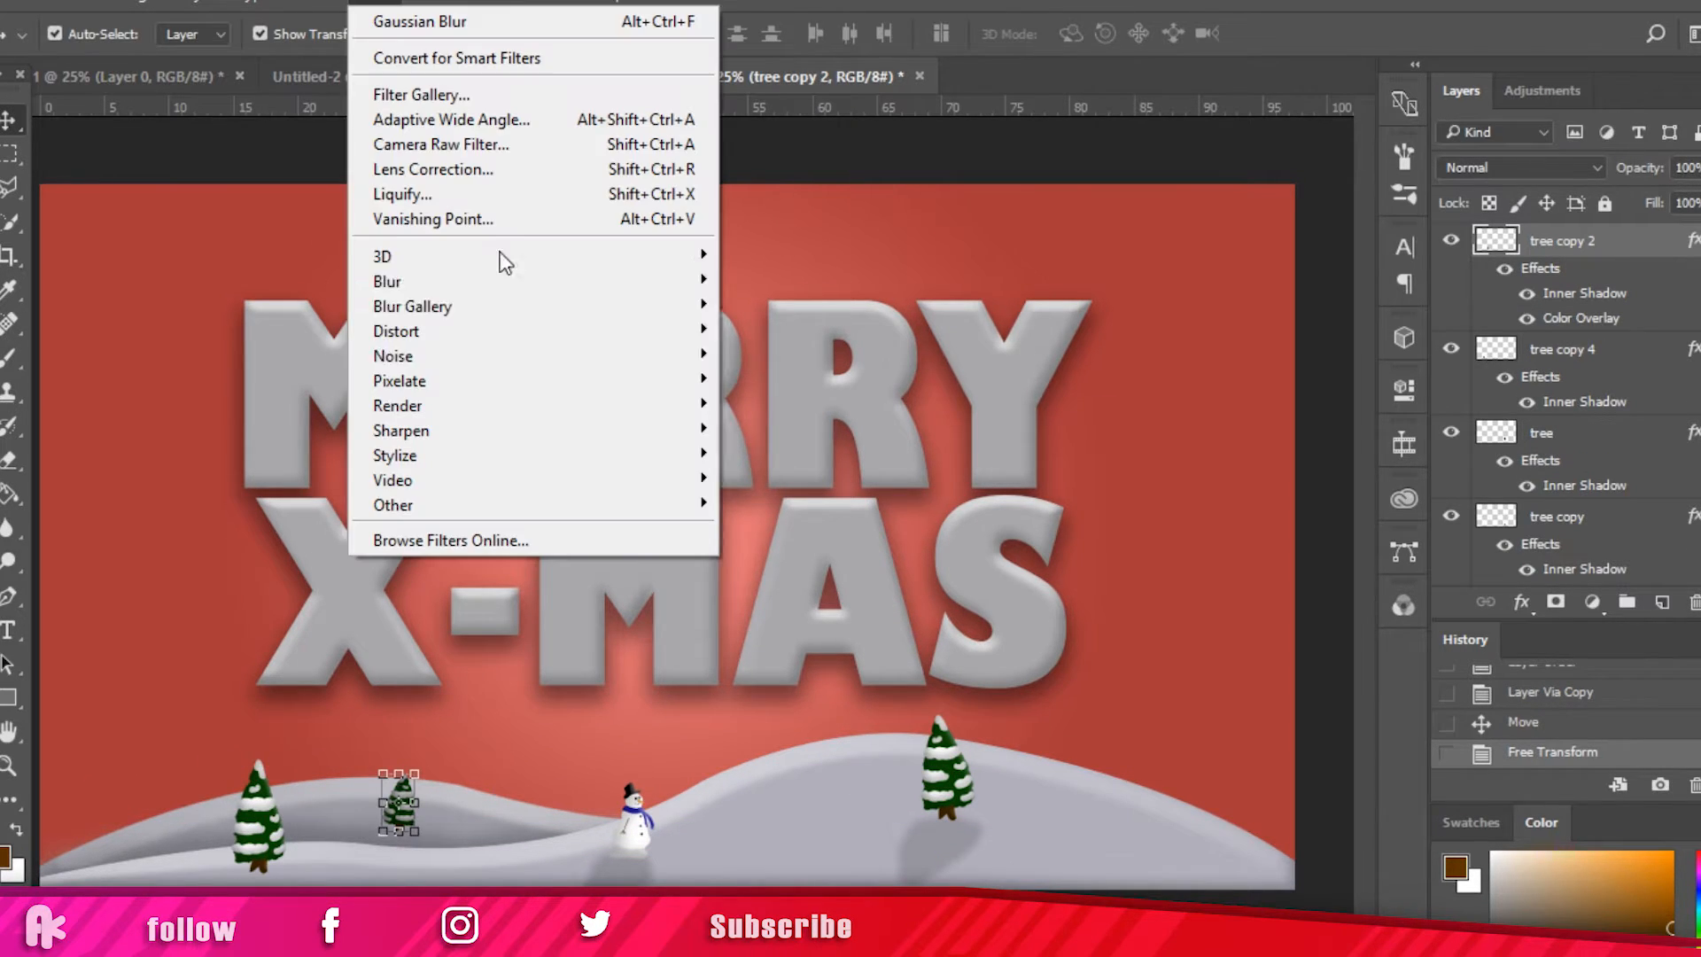
pyautogui.moveTo(502, 280)
pyautogui.click(792, 379)
pyautogui.click(995, 208)
# Step: Duplicate the large tree's shadow and place the copy beneath the new tree on the front hill's left side
pyautogui.click(231, 844)
pyautogui.hotkey('ctrl', 'j')
pyautogui.moveTo(230, 844); pyautogui.dragTo(434, 843)
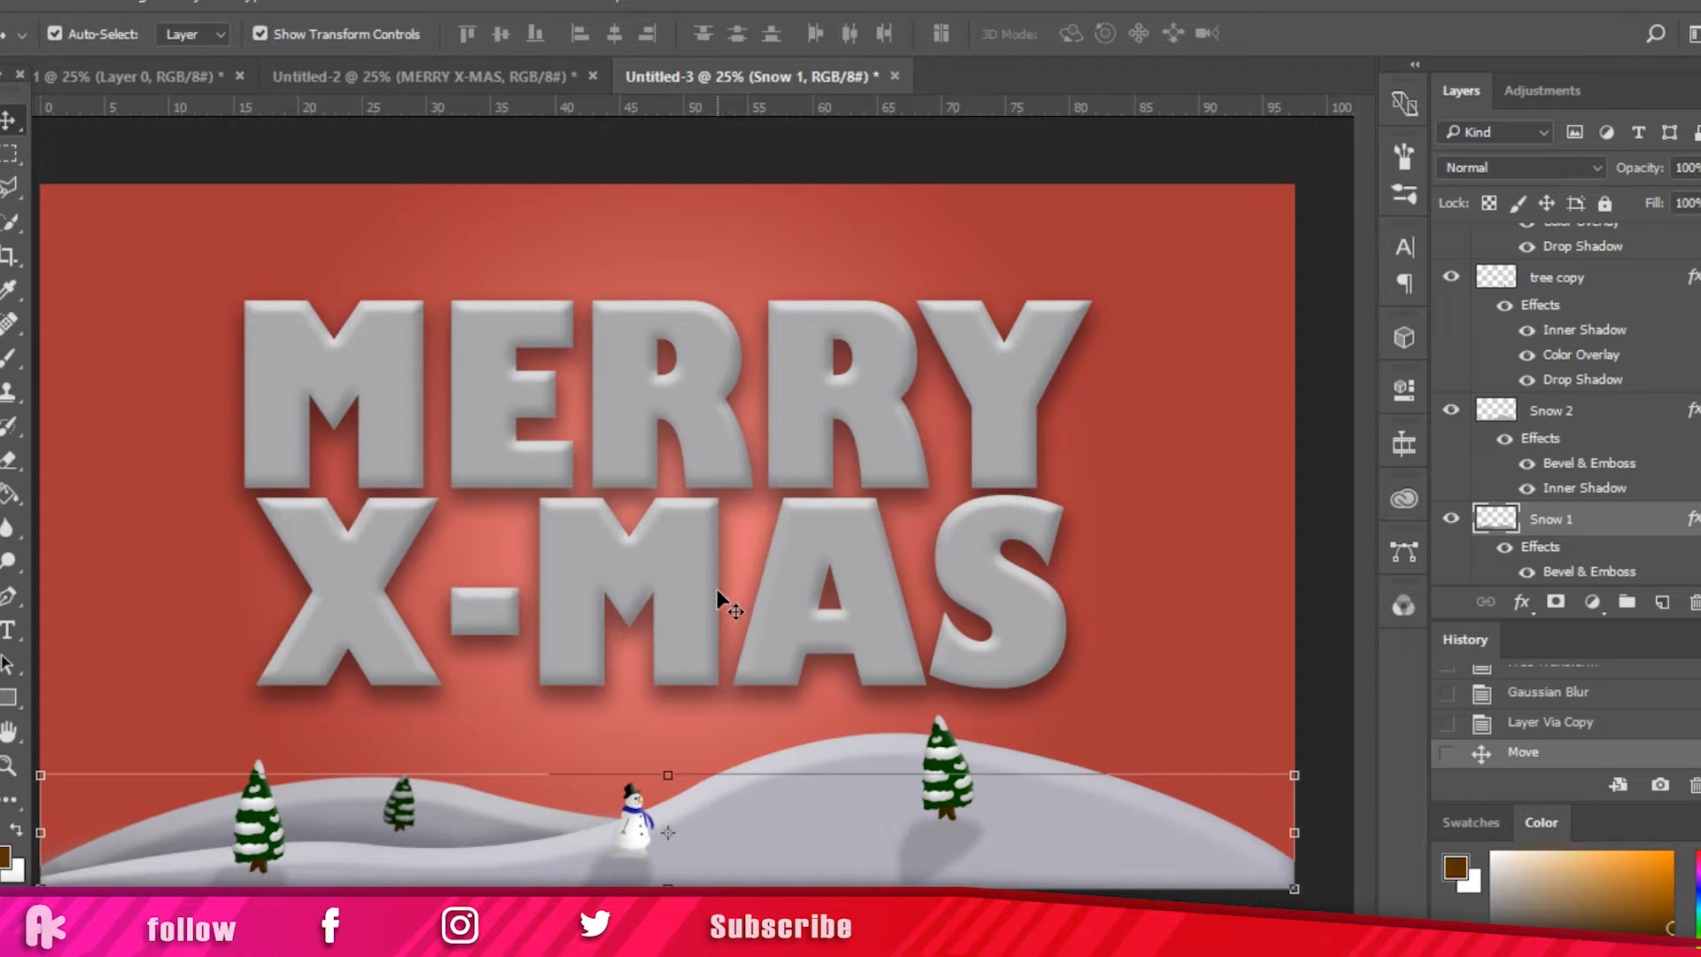
# Step: Enlarge the left front tree slightly, keeping its base on the hill
pyautogui.click(268, 825)
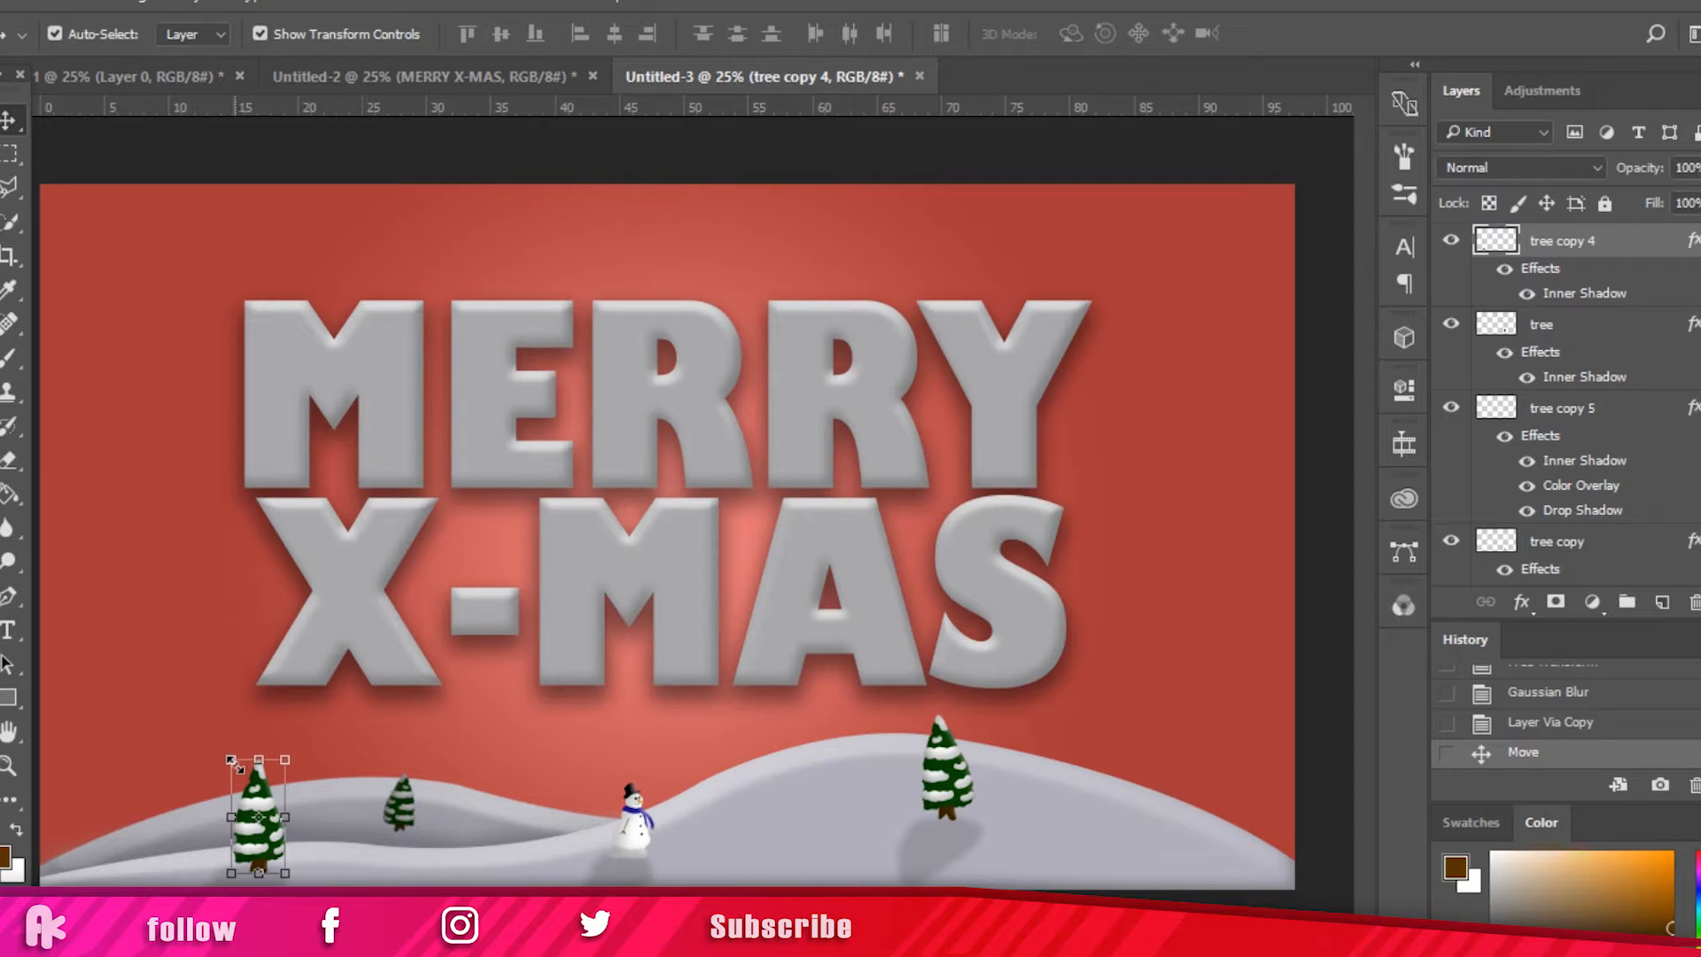
pyautogui.moveTo(232, 764); pyautogui.dragTo(225, 752)
pyautogui.press('Return')
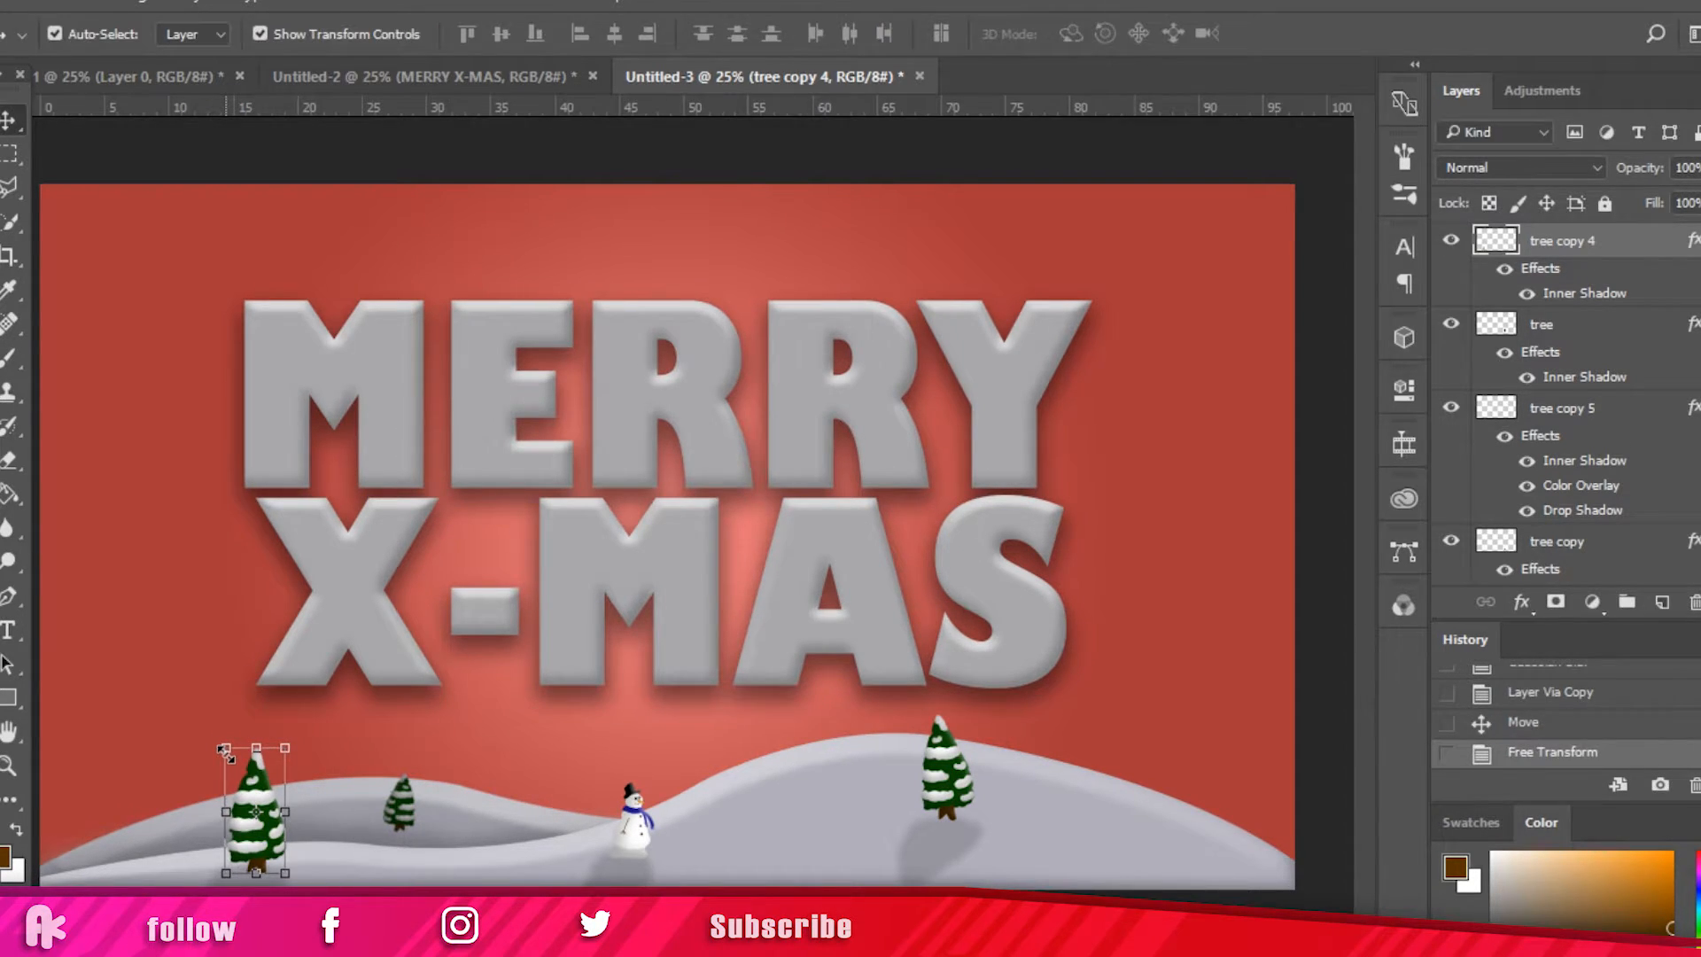
pyautogui.click(921, 769)
# Step: Stretch the small back tree slightly taller and shift it to the right along the back hill
pyautogui.rightClick(402, 808)
pyautogui.click(489, 831)
pyautogui.moveTo(400, 776); pyautogui.dragTo(400, 771)
pyautogui.press('Return')
pyautogui.moveTo(411, 788); pyautogui.dragTo(447, 788)
# Step: Stretch the small tree's shadow to about 109% height, move it beneath the trunk, and raise its opacity
pyautogui.click(407, 842)
pyautogui.rightClick(407, 844)
pyautogui.click(483, 882)
pyautogui.moveTo(394, 865); pyautogui.dragTo(394, 867)
pyautogui.hotkey('ctrl', '+')
pyautogui.hotkey('ctrl', '+')
pyautogui.moveTo(1364, 485); pyautogui.dragTo(1364, 688)
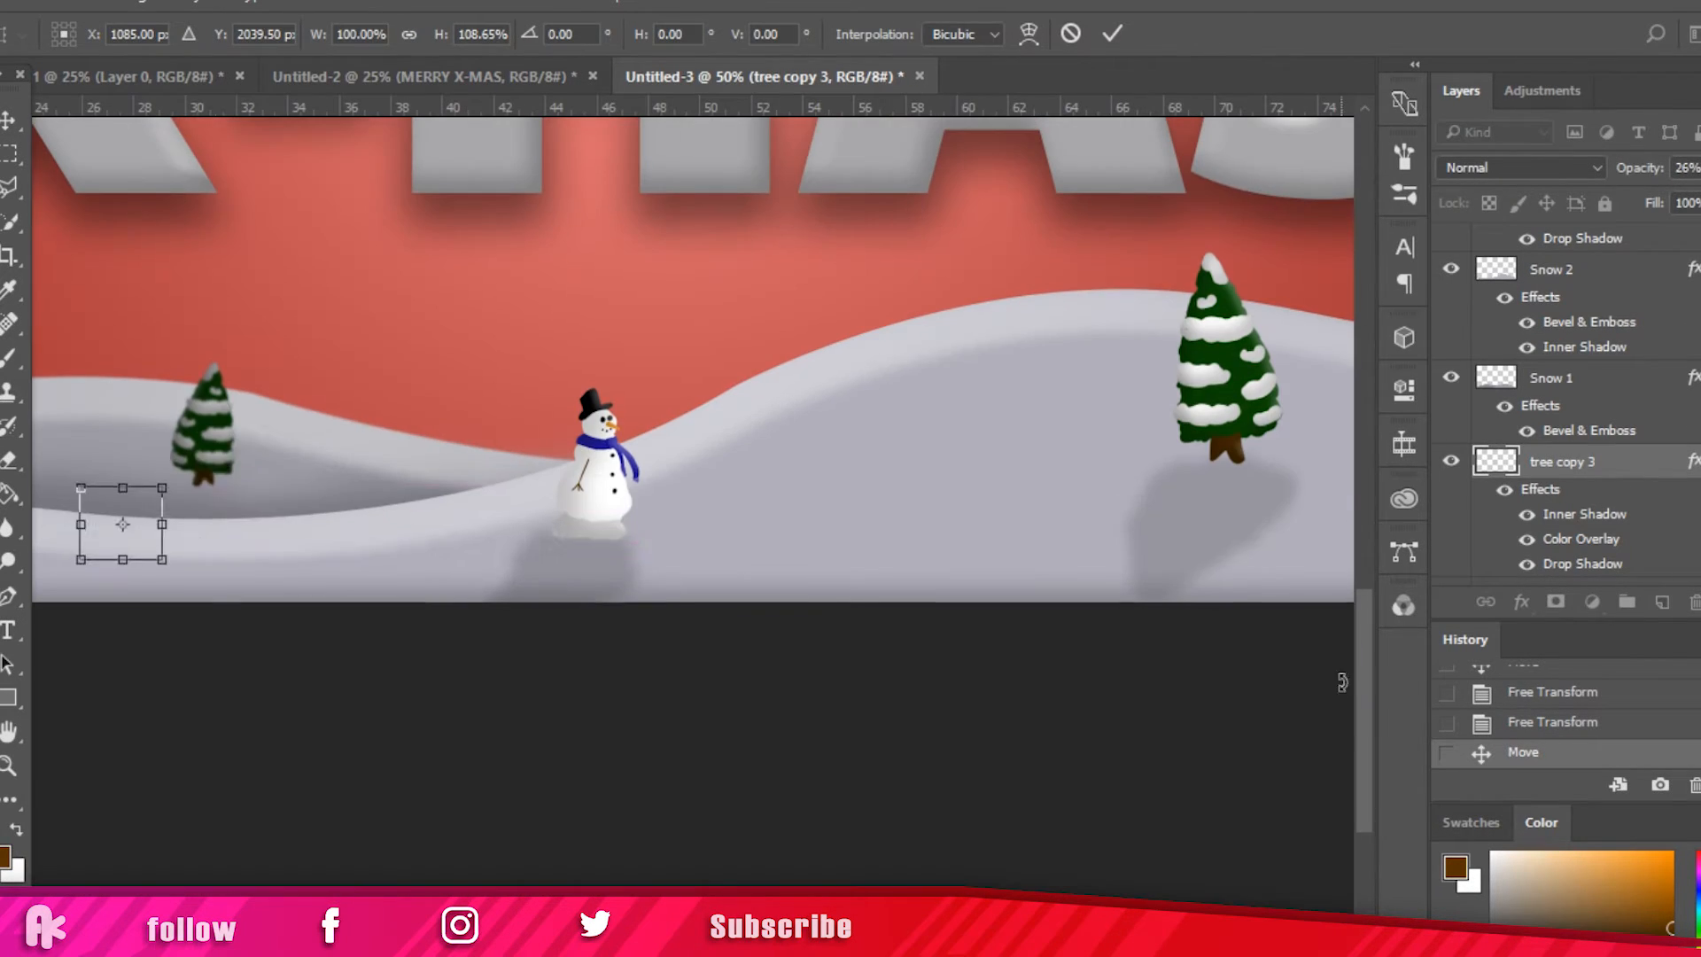
pyautogui.moveTo(126, 528); pyautogui.dragTo(201, 511)
pyautogui.moveTo(1644, 170); pyautogui.dragTo(1694, 170)
pyautogui.press('Return')
# Step: Move the small tree's shadow layer above Snow 1, align it with the trunk, and set its opacity to 36%
pyautogui.moveTo(1648, 461); pyautogui.dragTo(1648, 363)
pyautogui.moveTo(227, 512); pyautogui.dragTo(221, 504)
pyautogui.moveTo(1644, 168); pyautogui.dragTo(1623, 168)
pyautogui.hotkey('ctrl', '-')
pyautogui.hotkey('ctrl', '-')
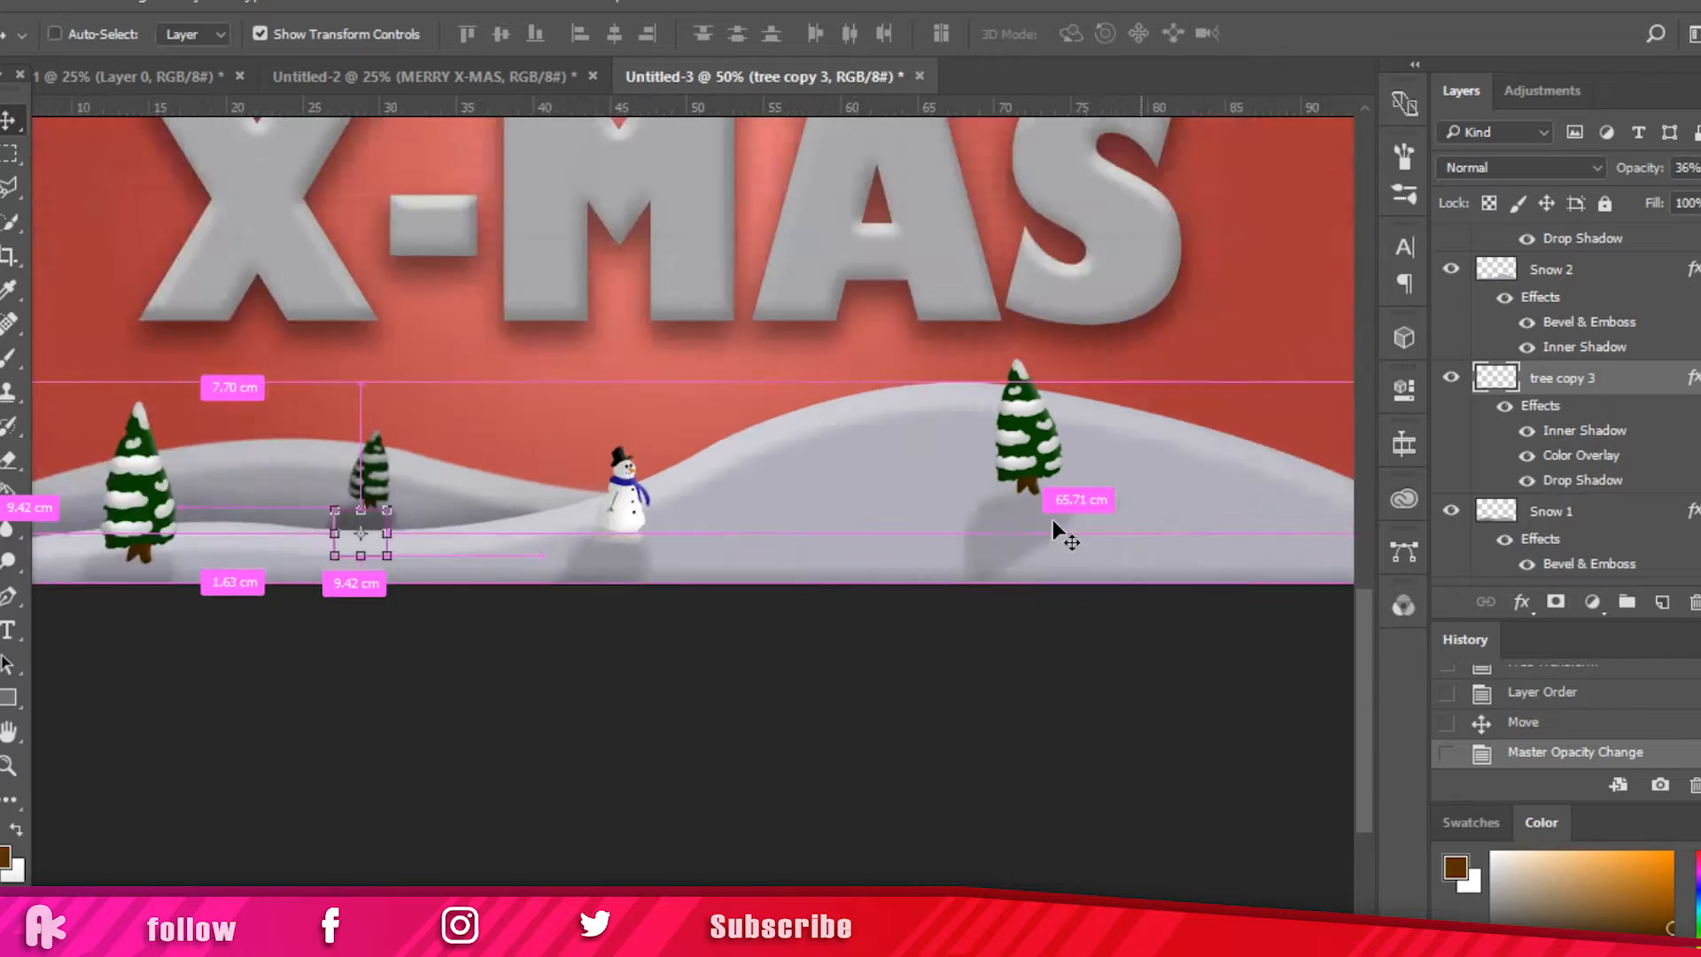
pyautogui.click(874, 803)
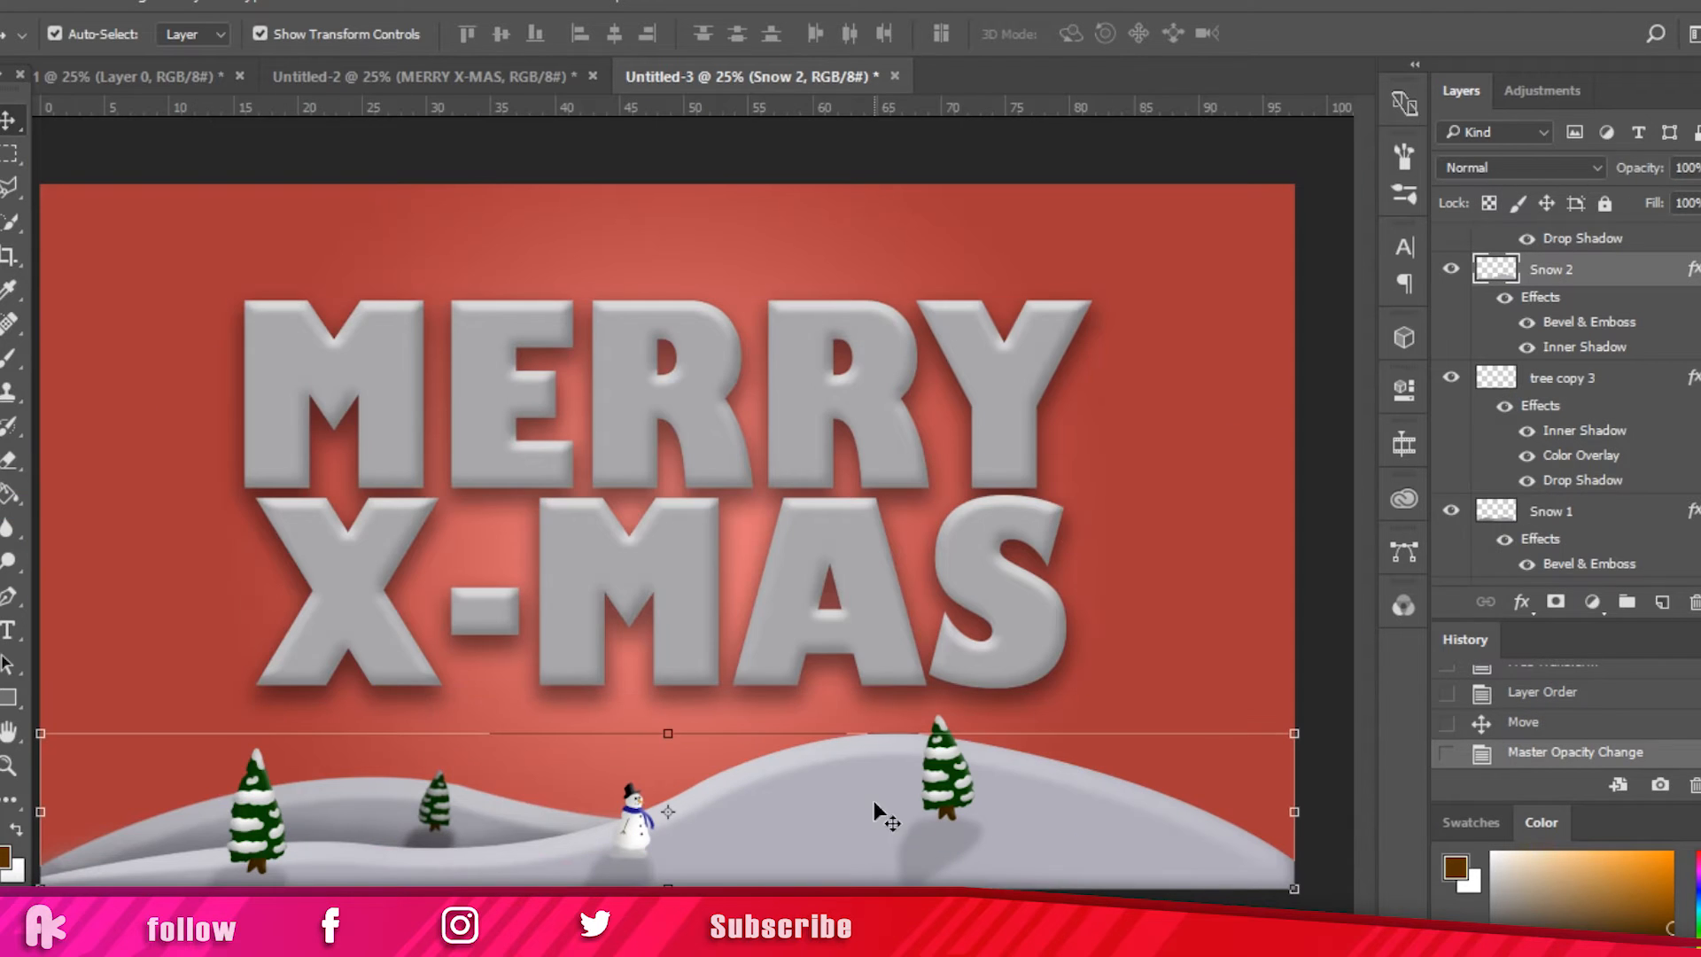
# Step: Raise the opacity of the small tree's shadow further
pyautogui.click(446, 847)
pyautogui.moveTo(1660, 172); pyautogui.dragTo(1694, 170)
pyautogui.click(821, 758)
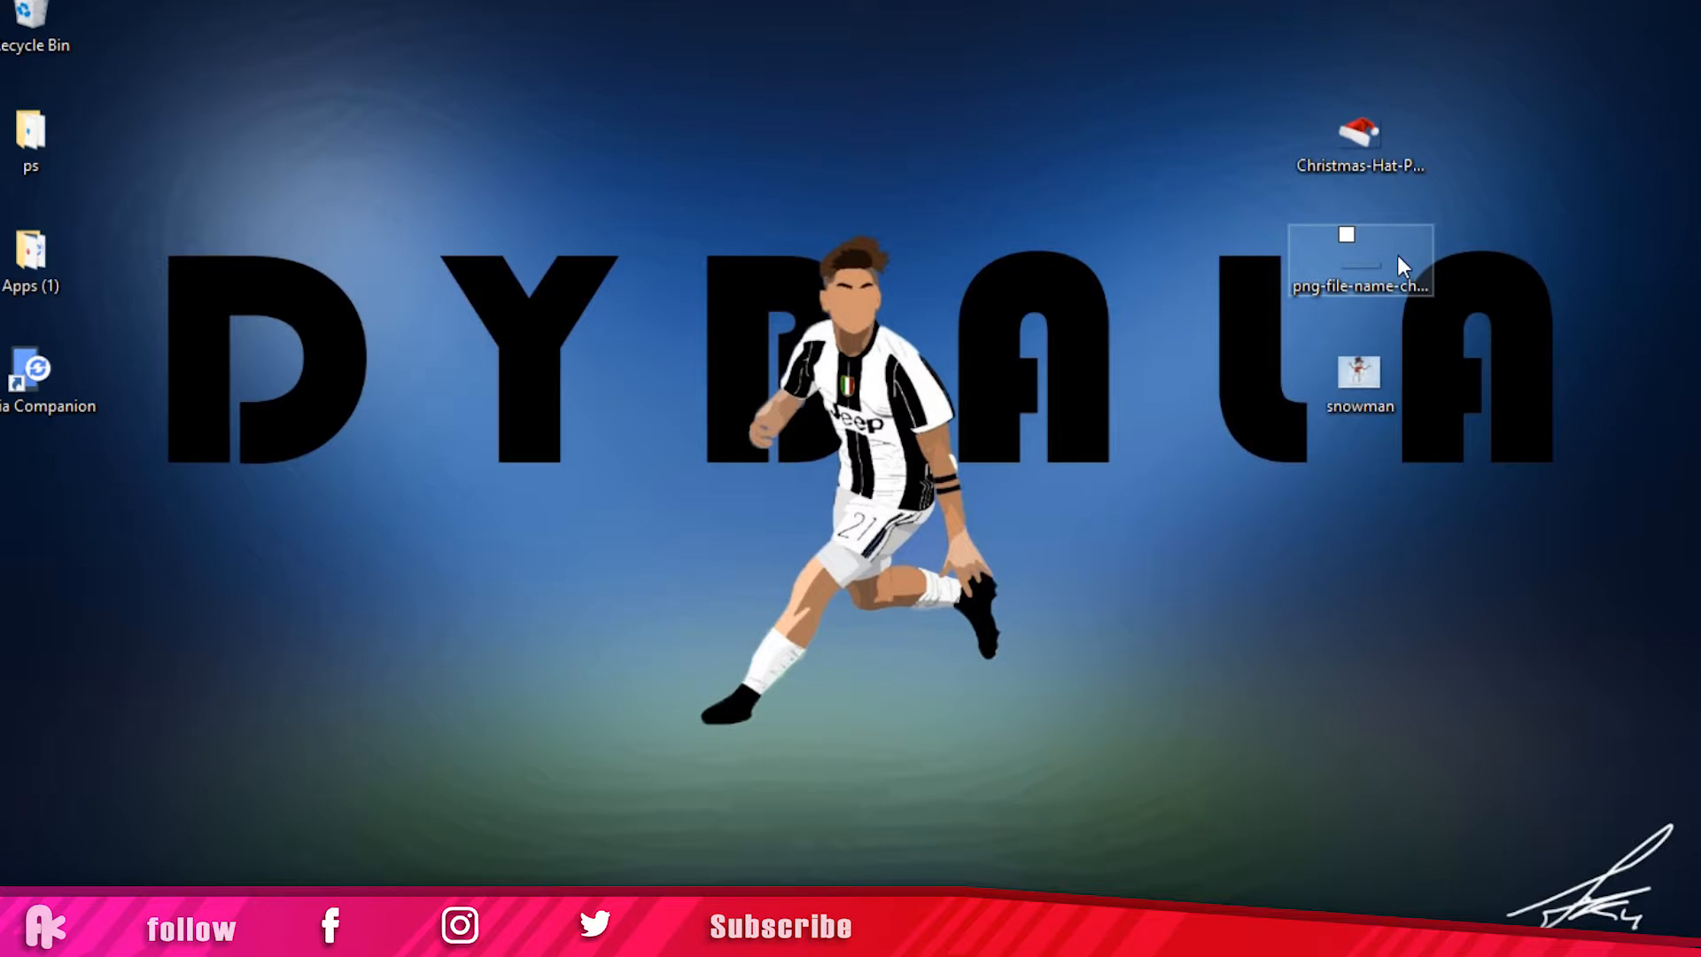
# Step: Place the Christmas-Hat-PNG-File image from the desktop into the design over the upper right arm of the letter Y
pyautogui.moveTo(1366, 126); pyautogui.dragTo(1074, 306)
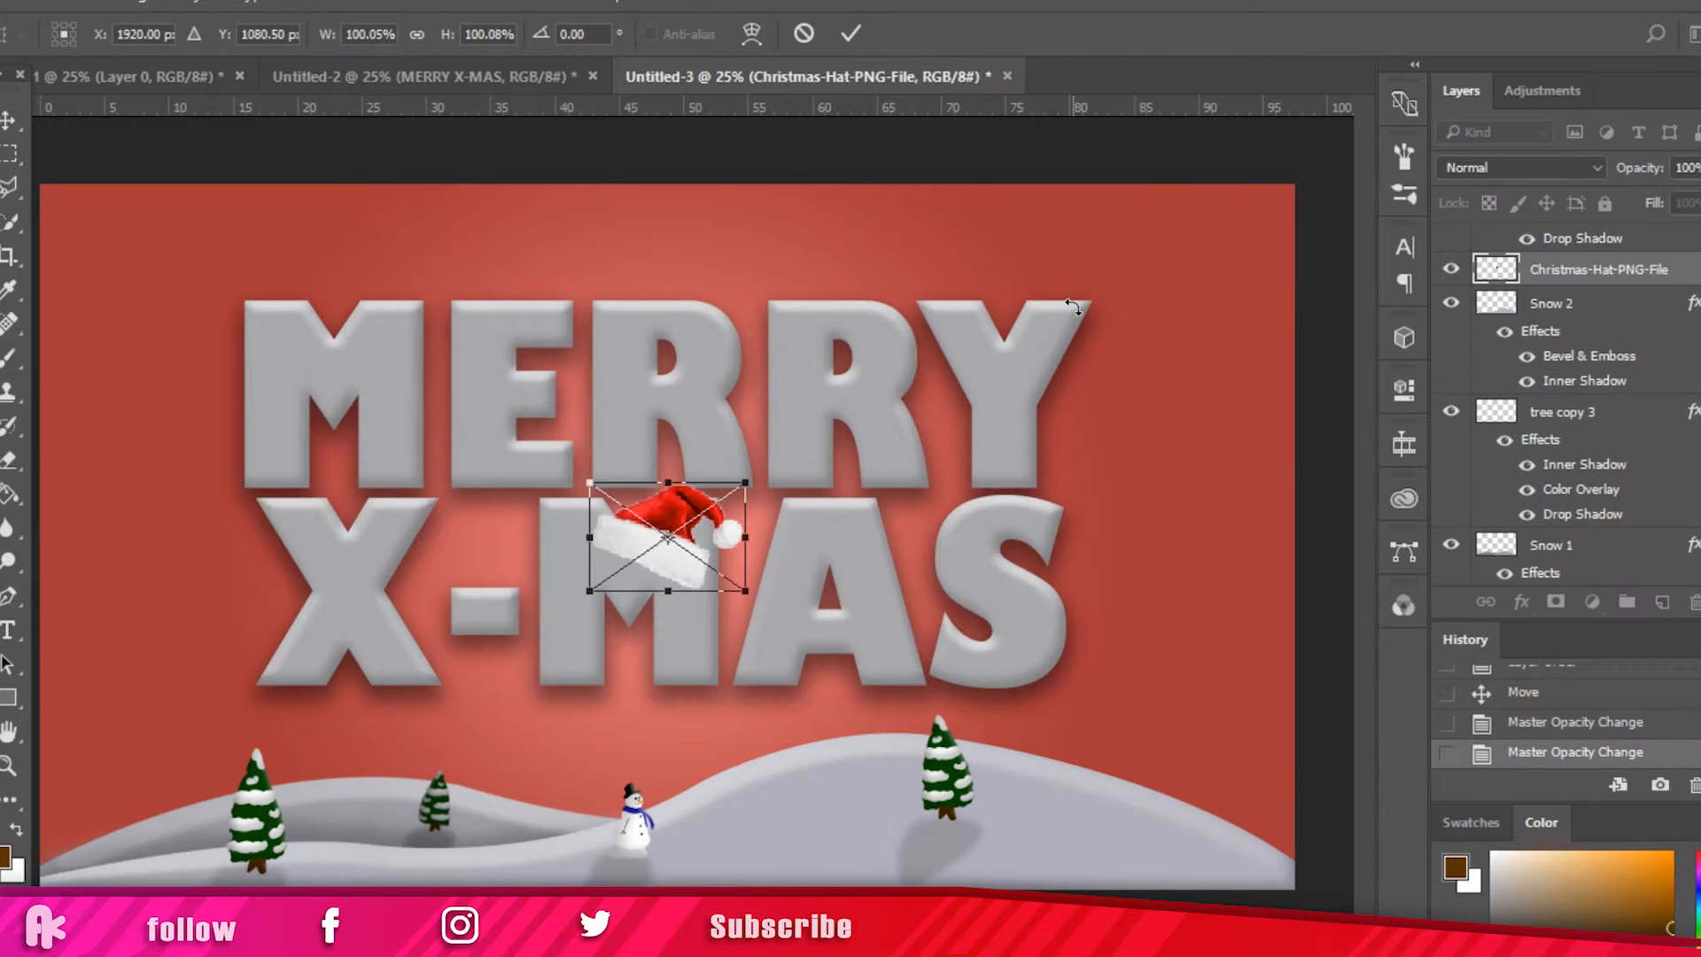
pyautogui.moveTo(677, 565); pyautogui.dragTo(1075, 334)
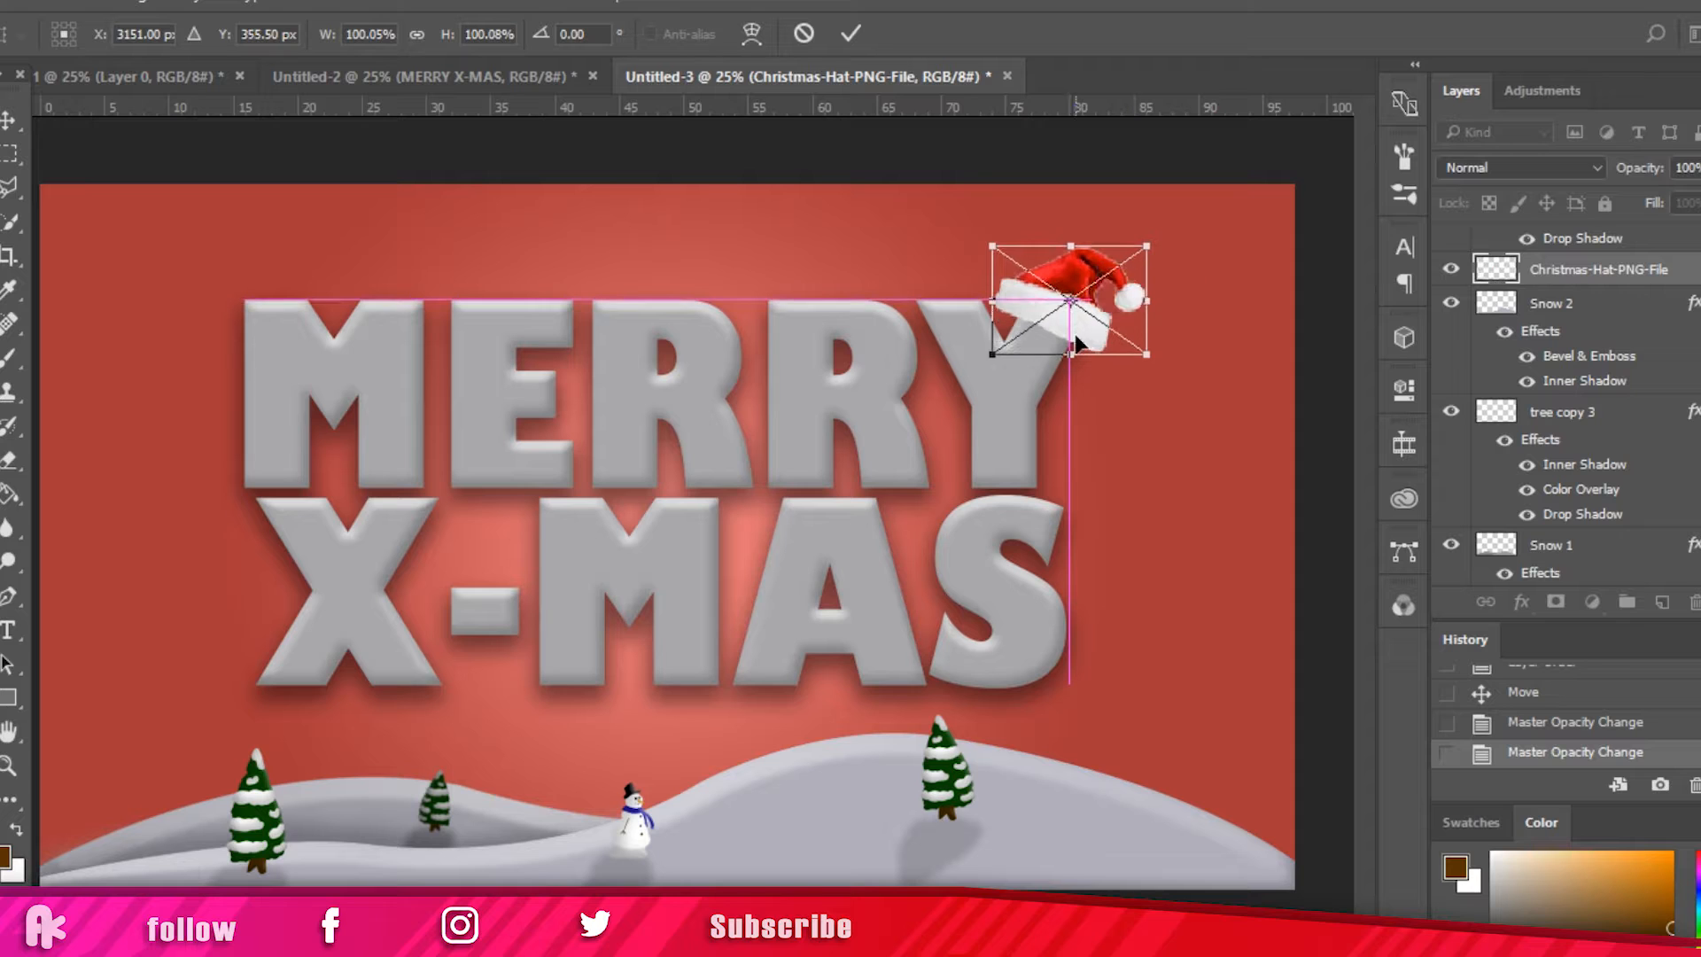
pyautogui.press('Return')
# Step: Distort the Christmas hat to a narrower, tilted shape that sits on the right arm of the letter Y
pyautogui.hotkey('ctrl', '+')
pyautogui.hotkey('ctrl', '+')
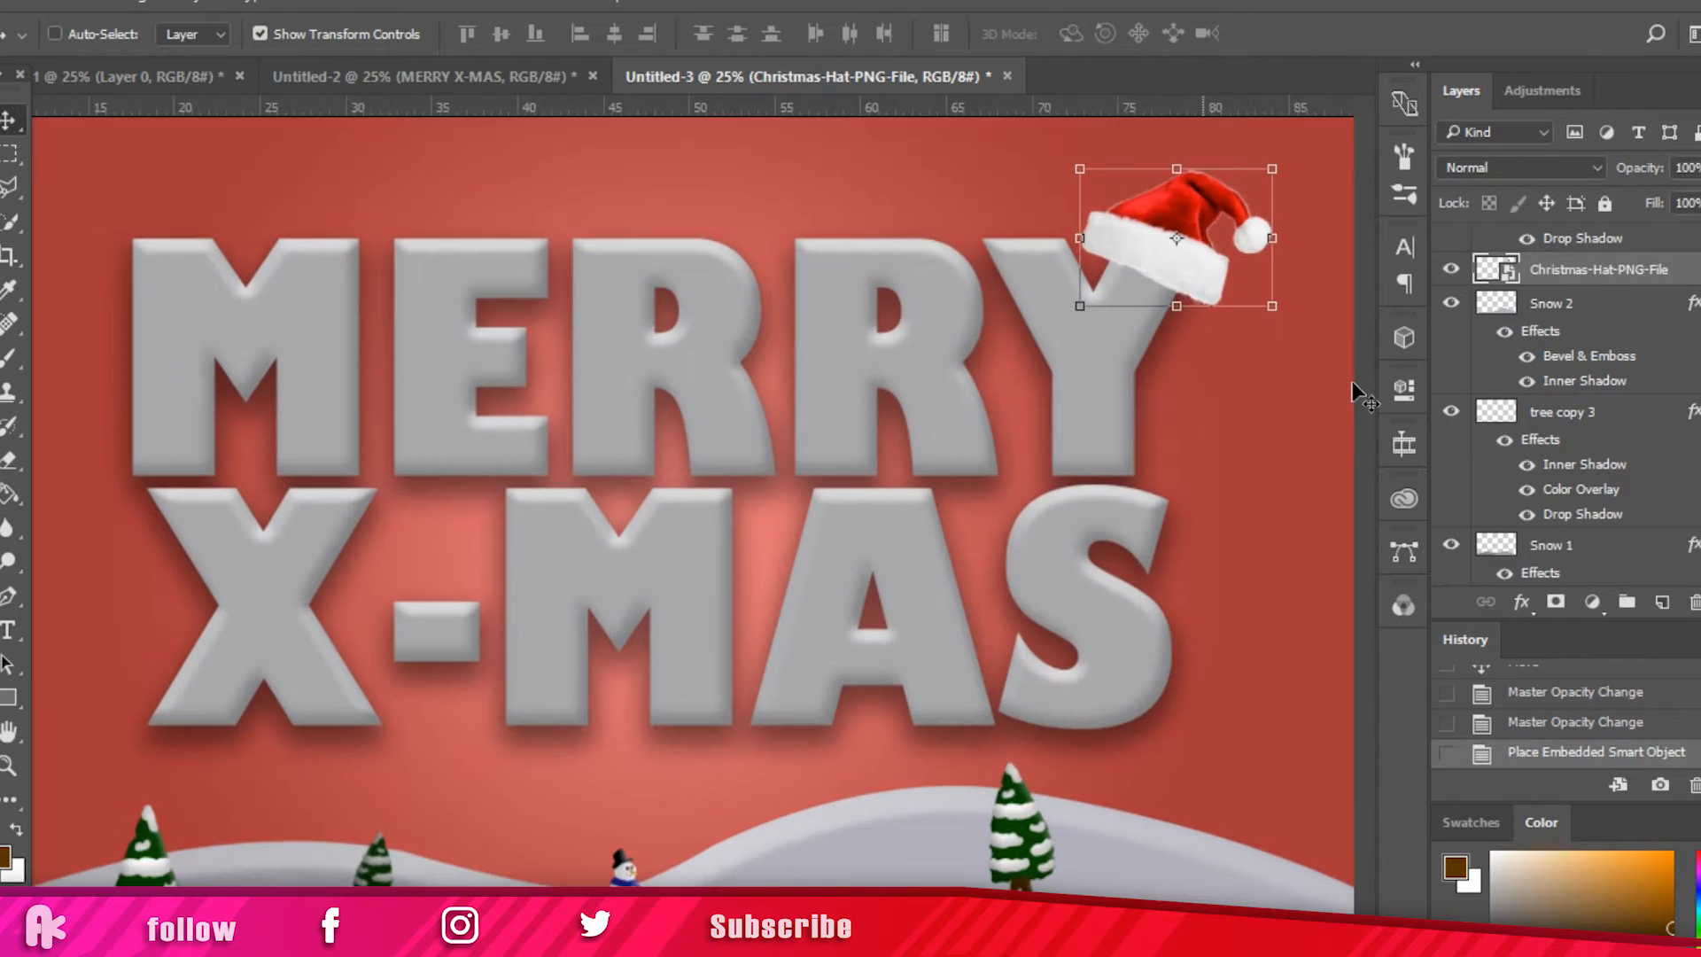
pyautogui.hotkey('ctrl', '+')
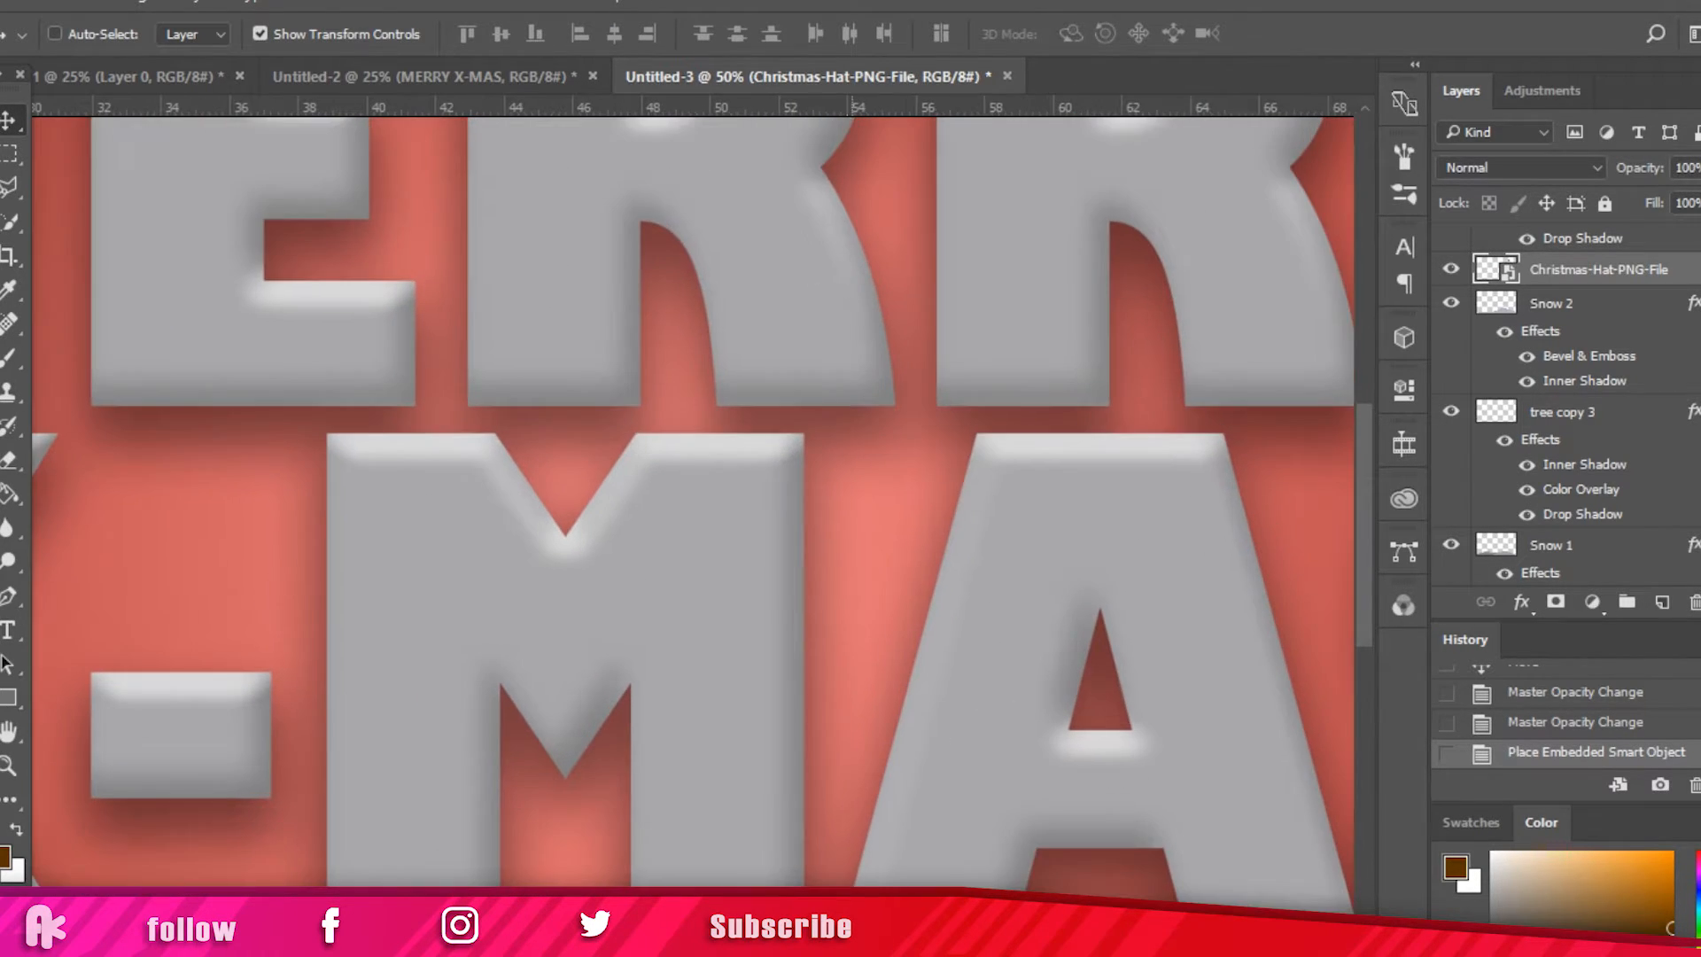
pyautogui.moveTo(693, 943); pyautogui.dragTo(932, 943)
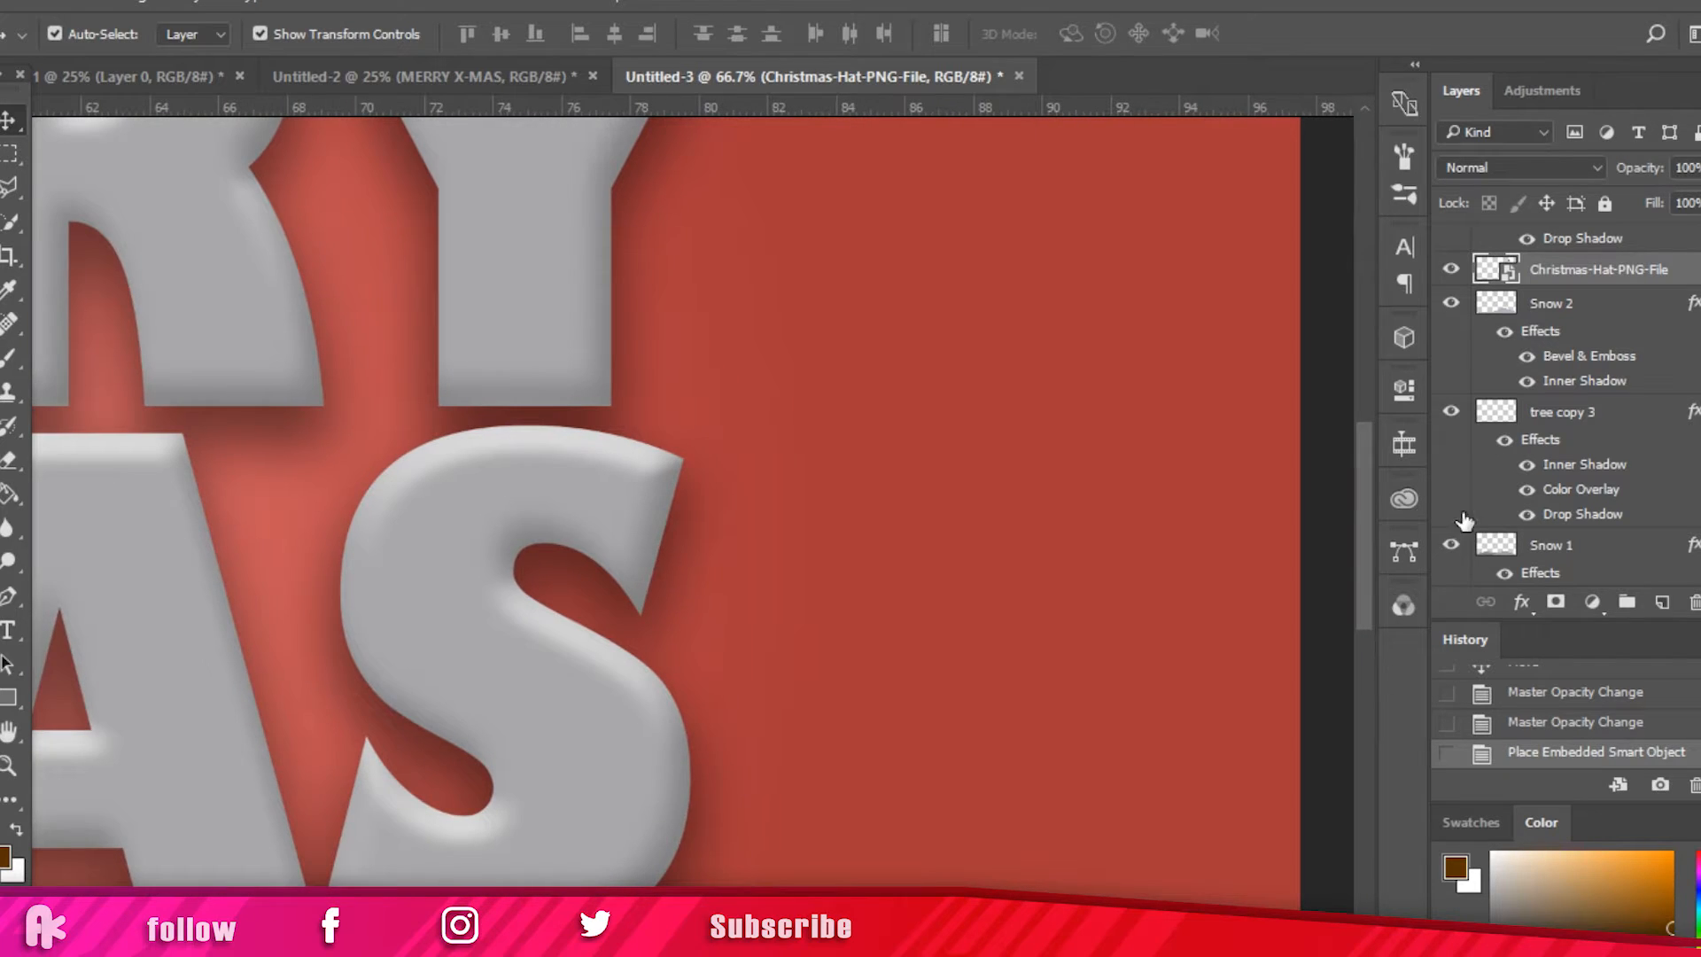
pyautogui.moveTo(1369, 533); pyautogui.dragTo(1366, 411)
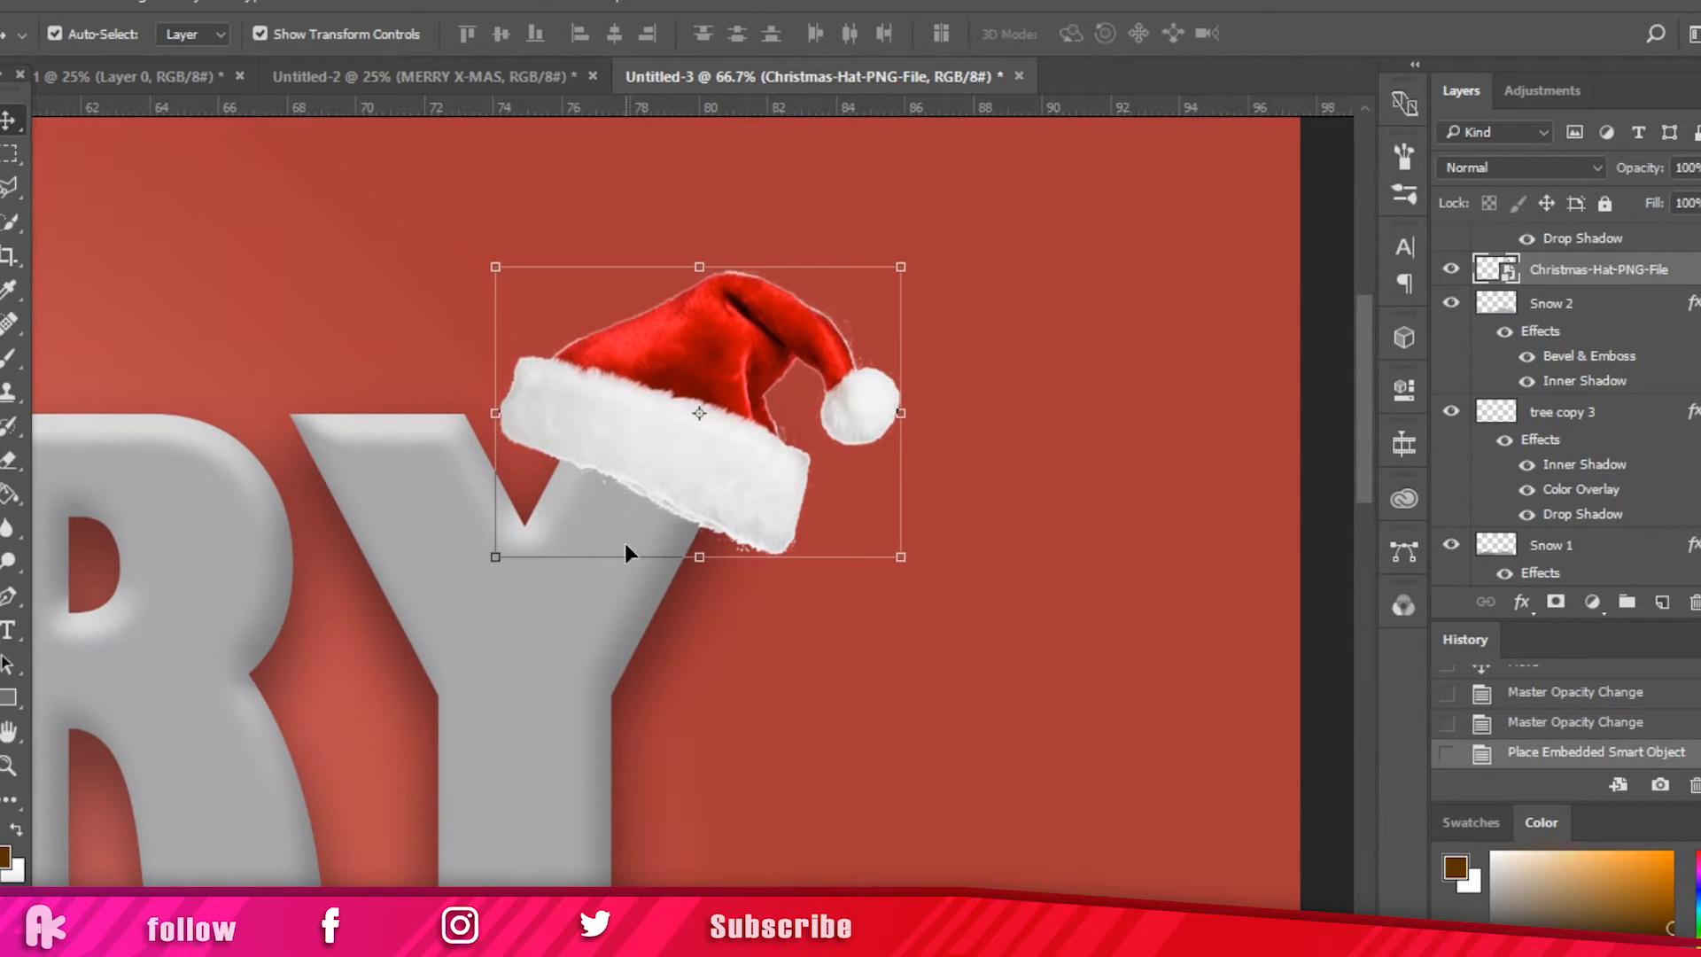
pyautogui.moveTo(693, 460); pyautogui.dragTo(740, 460)
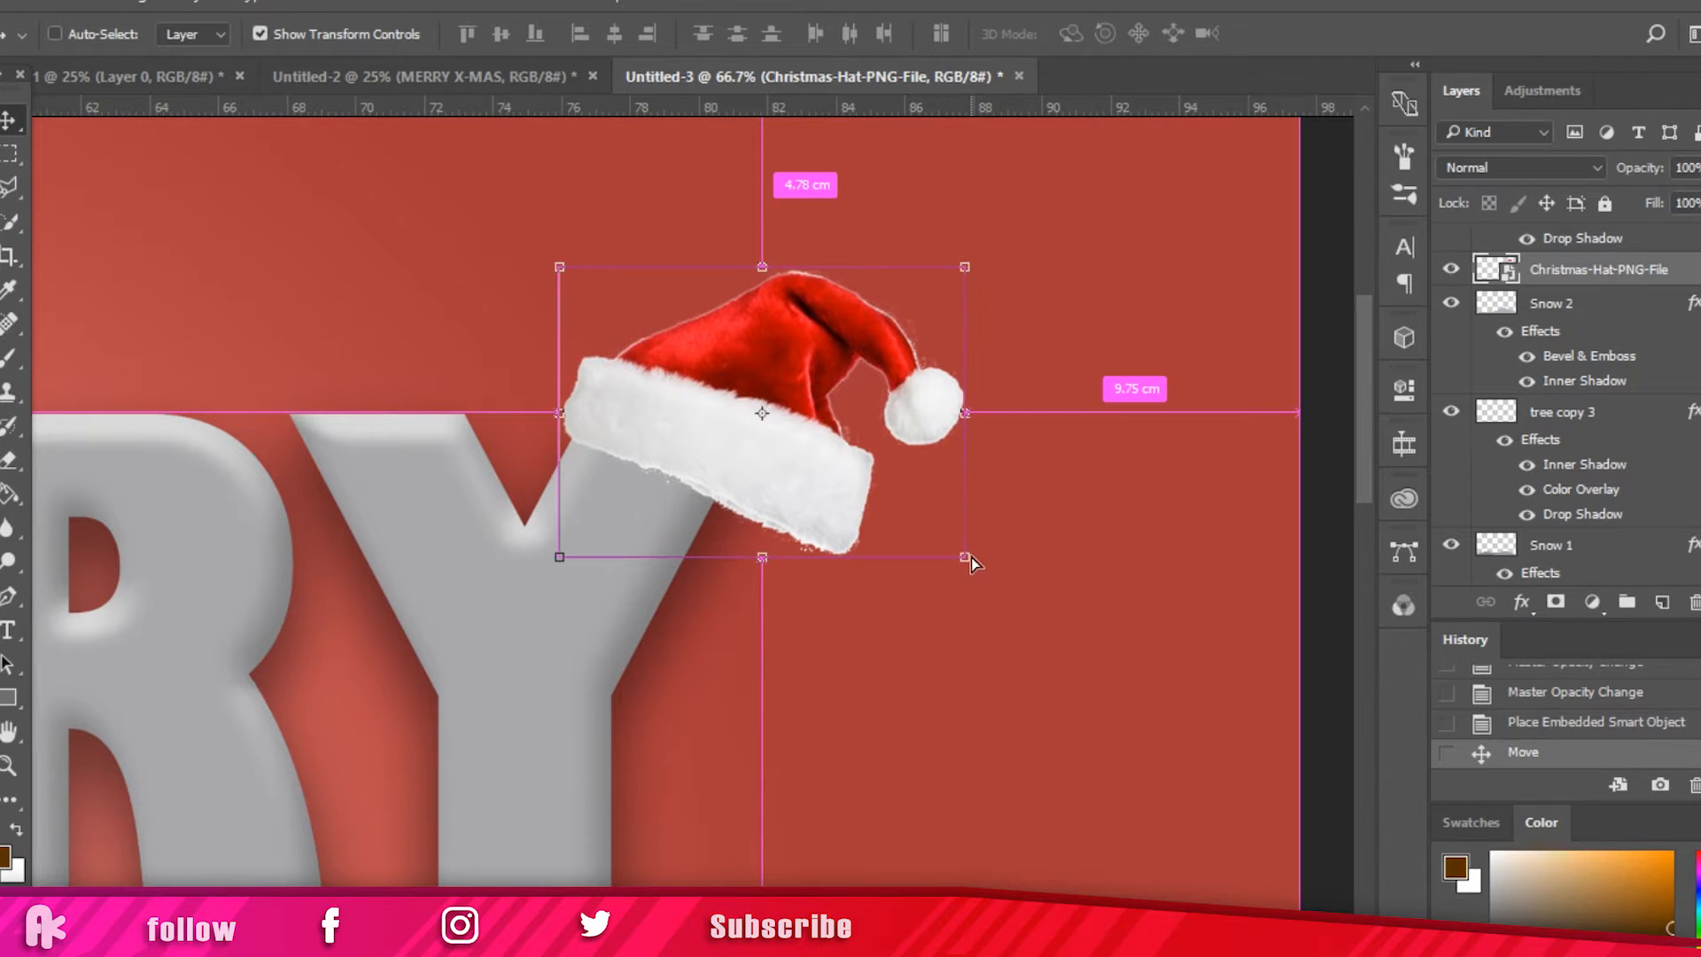
pyautogui.moveTo(971, 556); pyautogui.dragTo(794, 528)
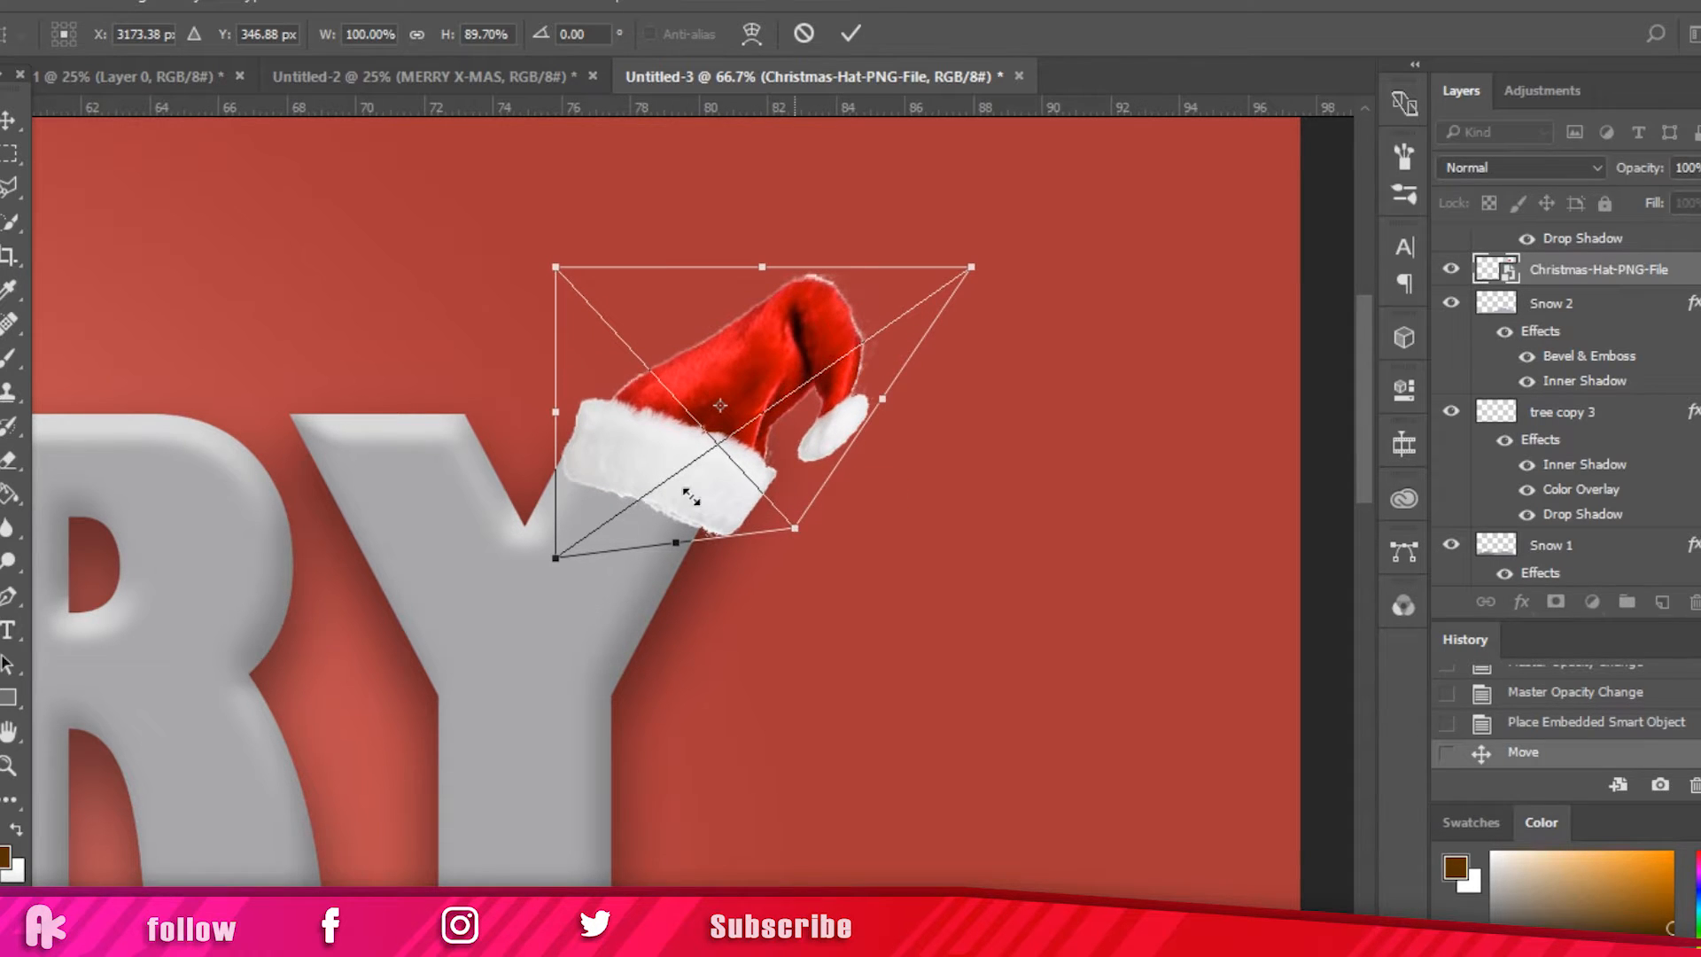
pyautogui.moveTo(693, 497); pyautogui.dragTo(676, 483)
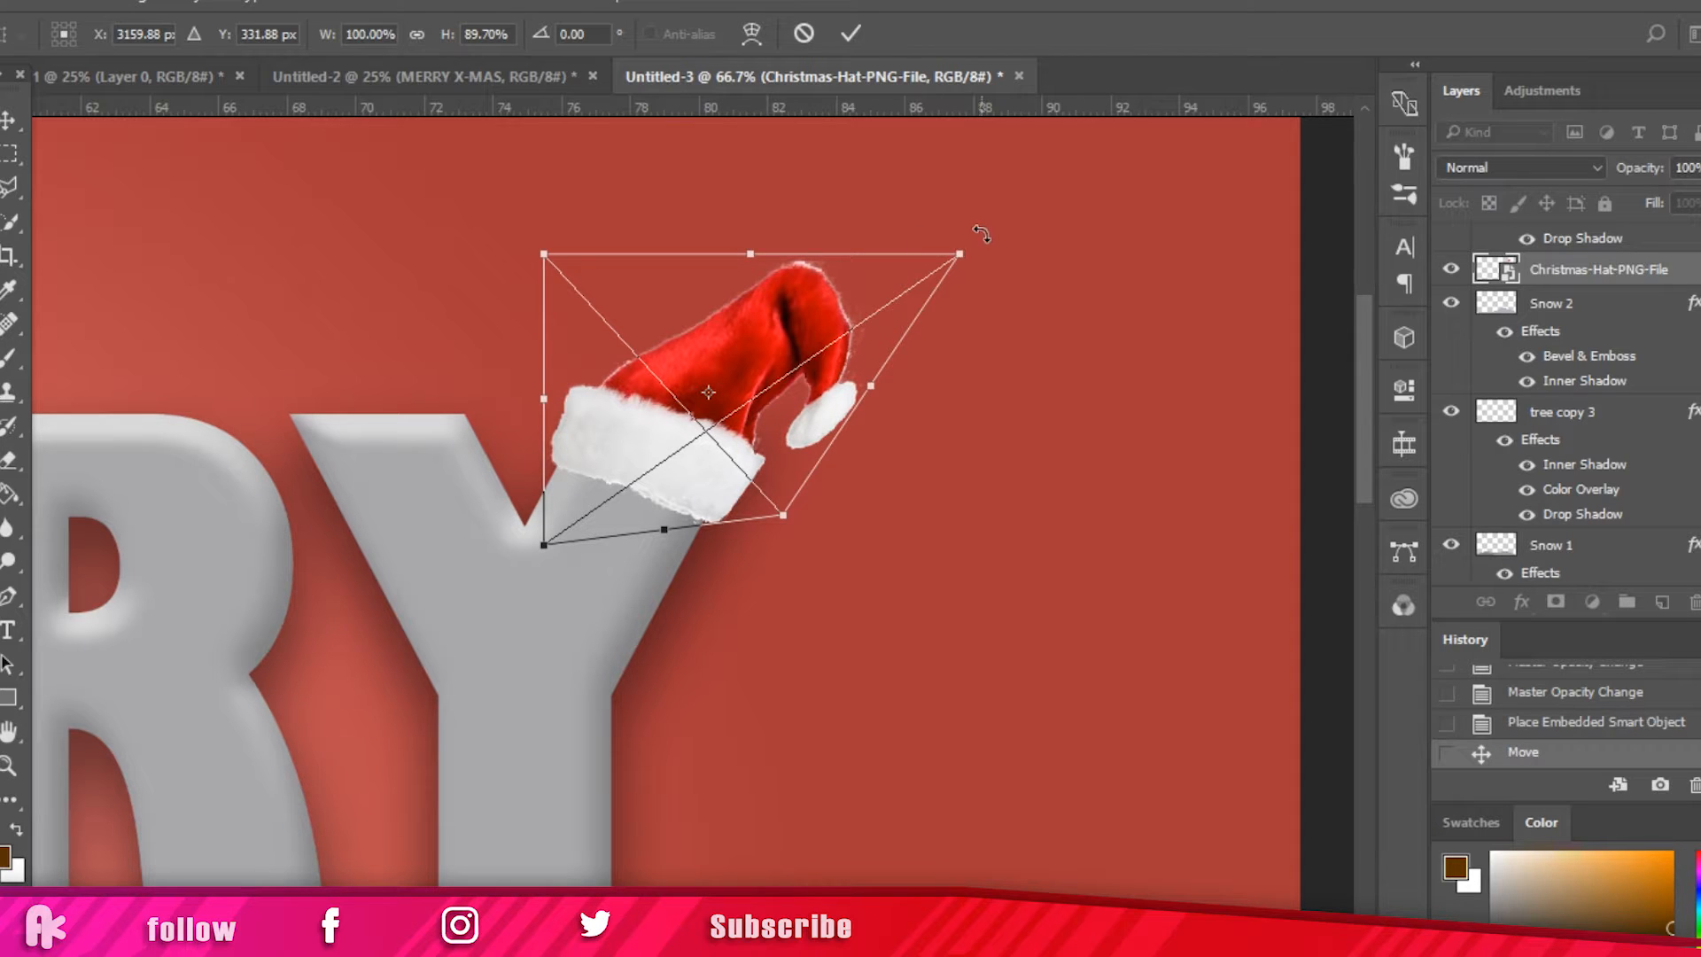
pyautogui.moveTo(961, 257); pyautogui.dragTo(904, 278)
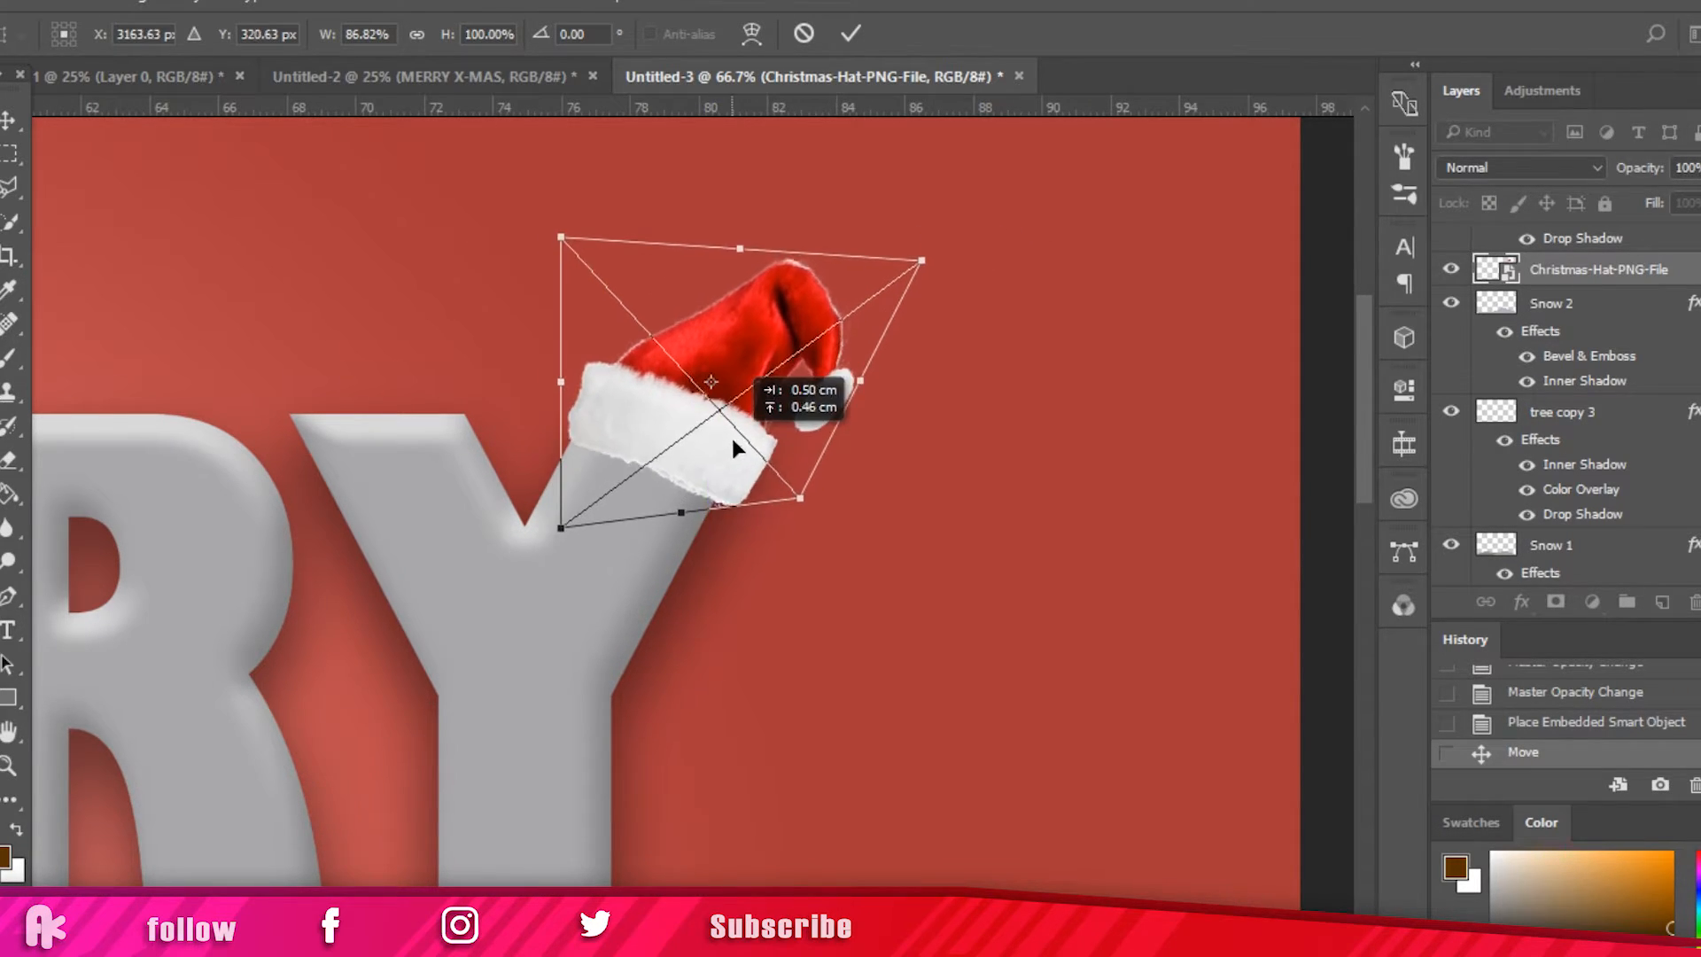
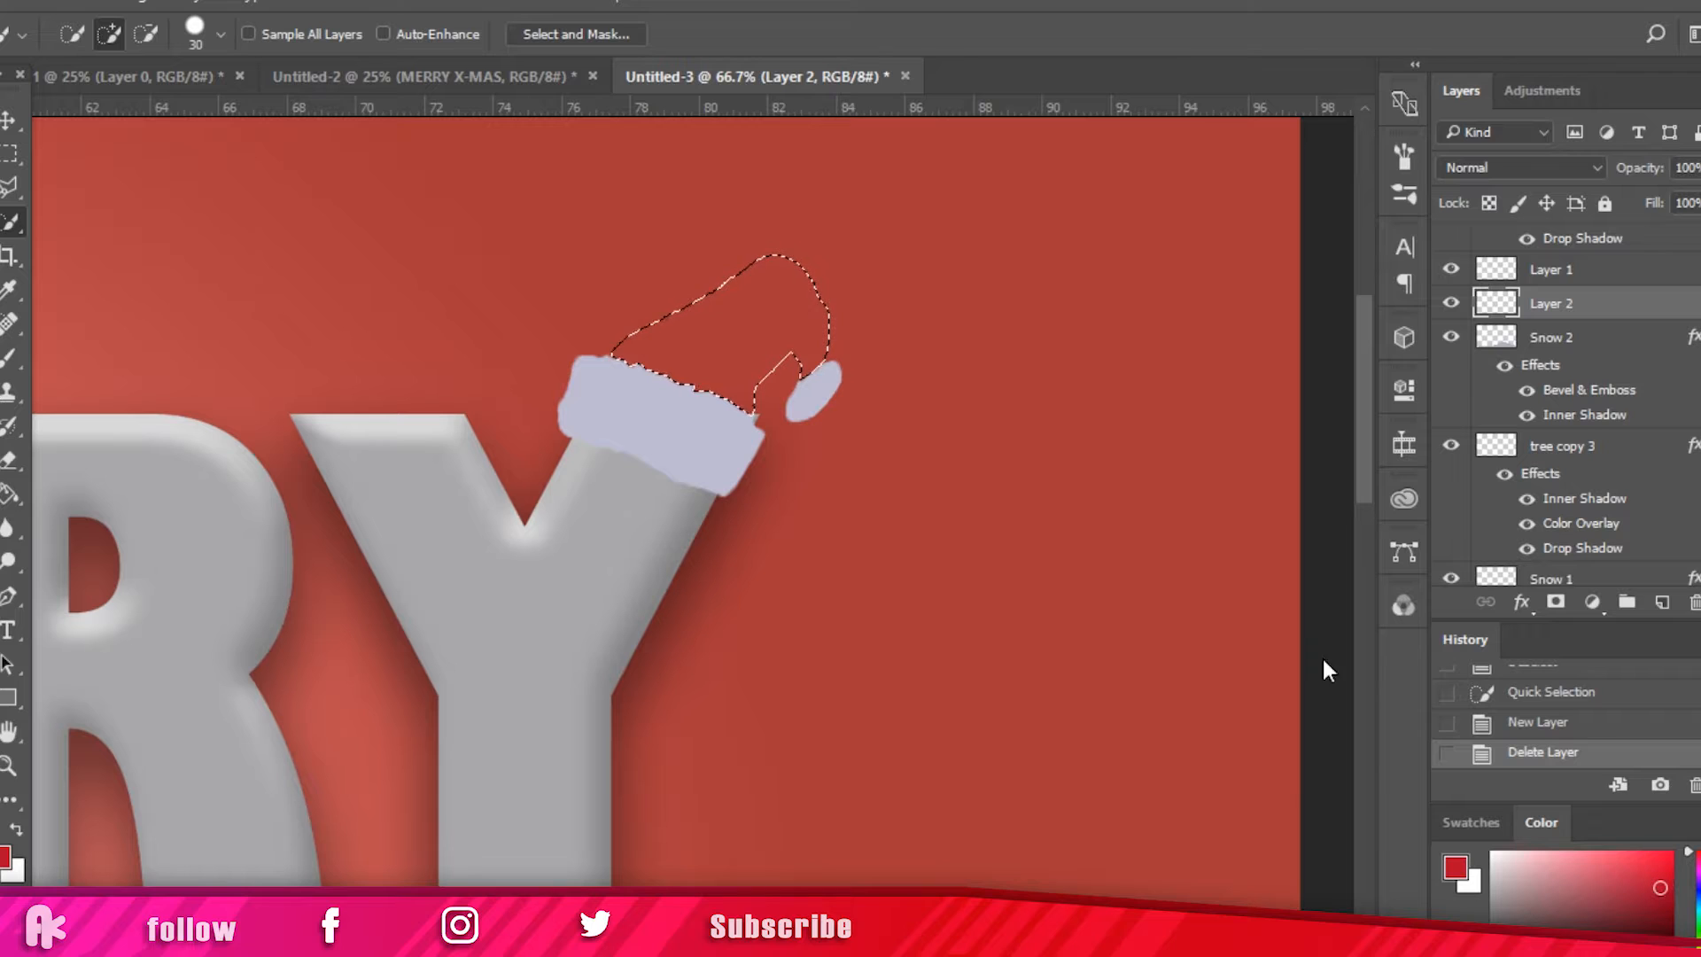
# Step: Fill the selected cone of the hat with red on Layer 2 using the Paint Bucket
pyautogui.click(12, 499)
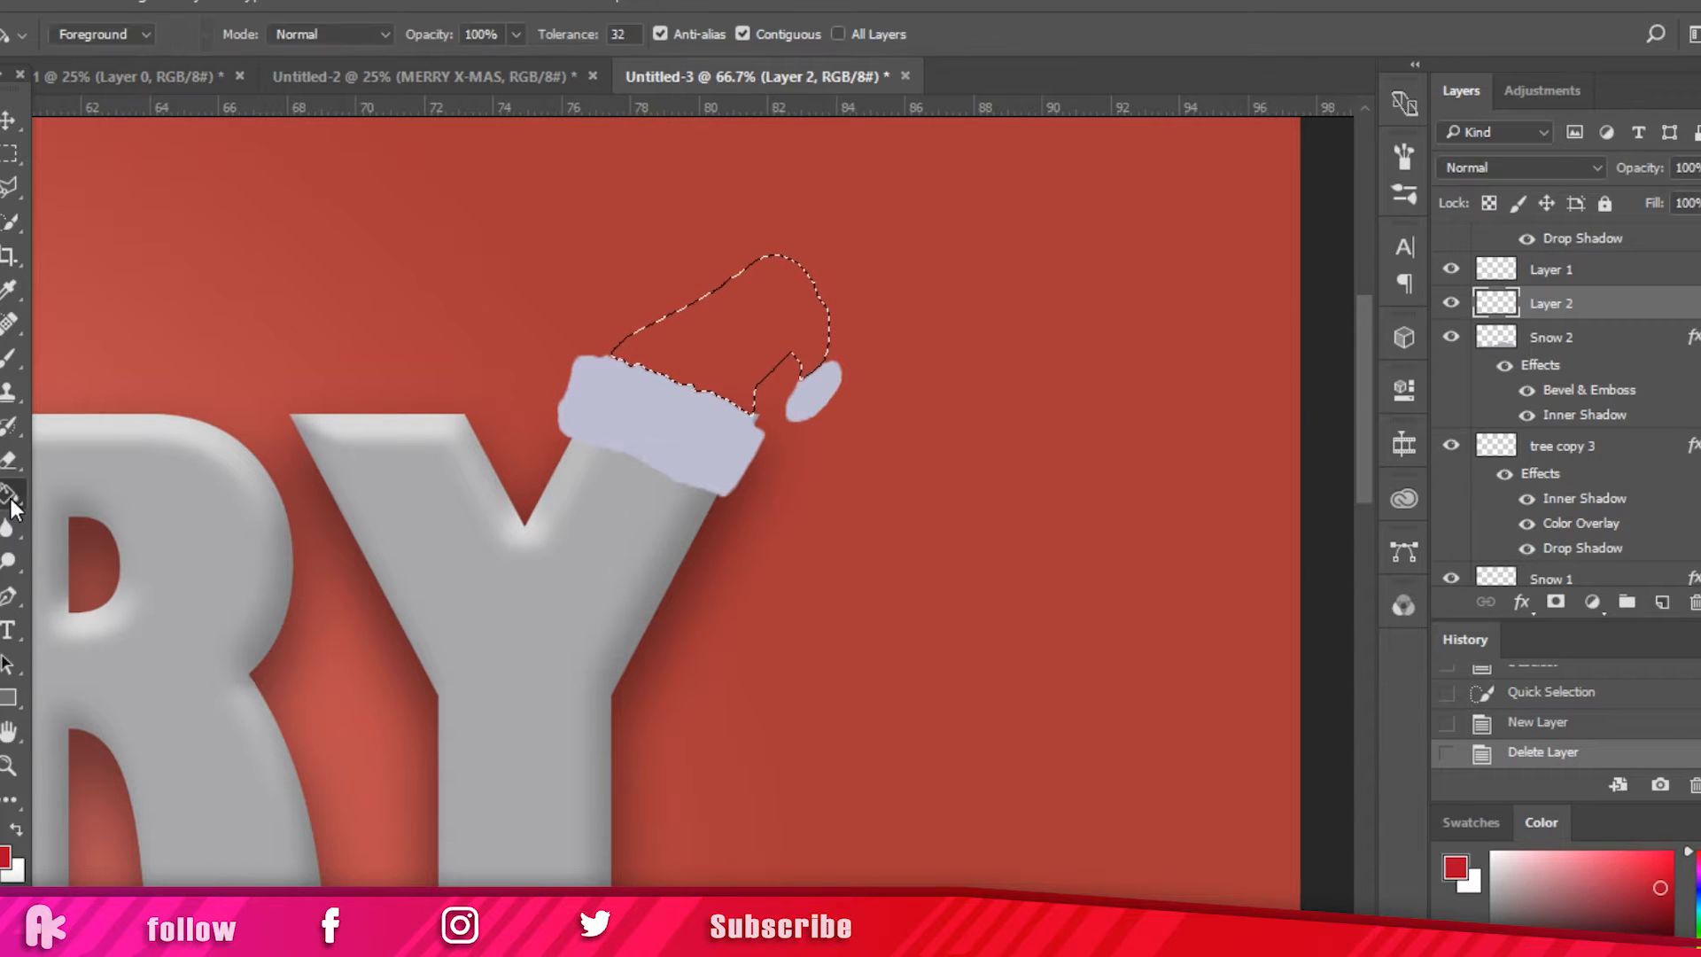
pyautogui.click(714, 323)
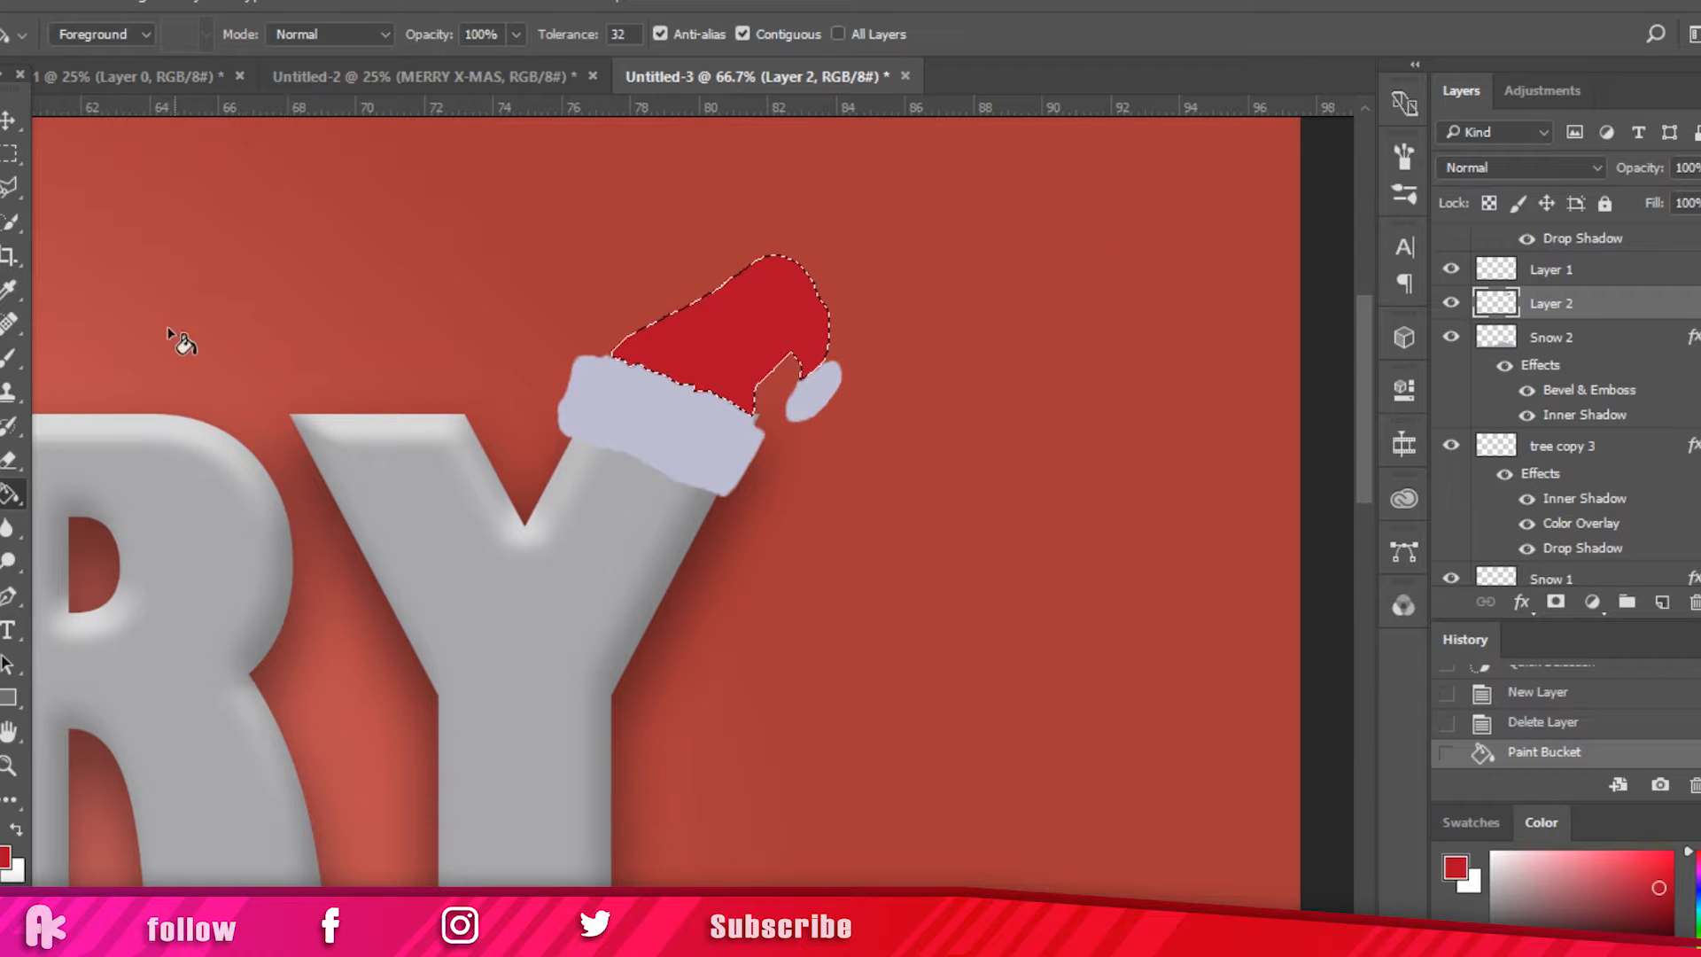
# Step: Brush a lighter red highlight along the upper edge of the hat's cone on Layer 2 with a 130 px, 0% hardness brush
pyautogui.click(11, 357)
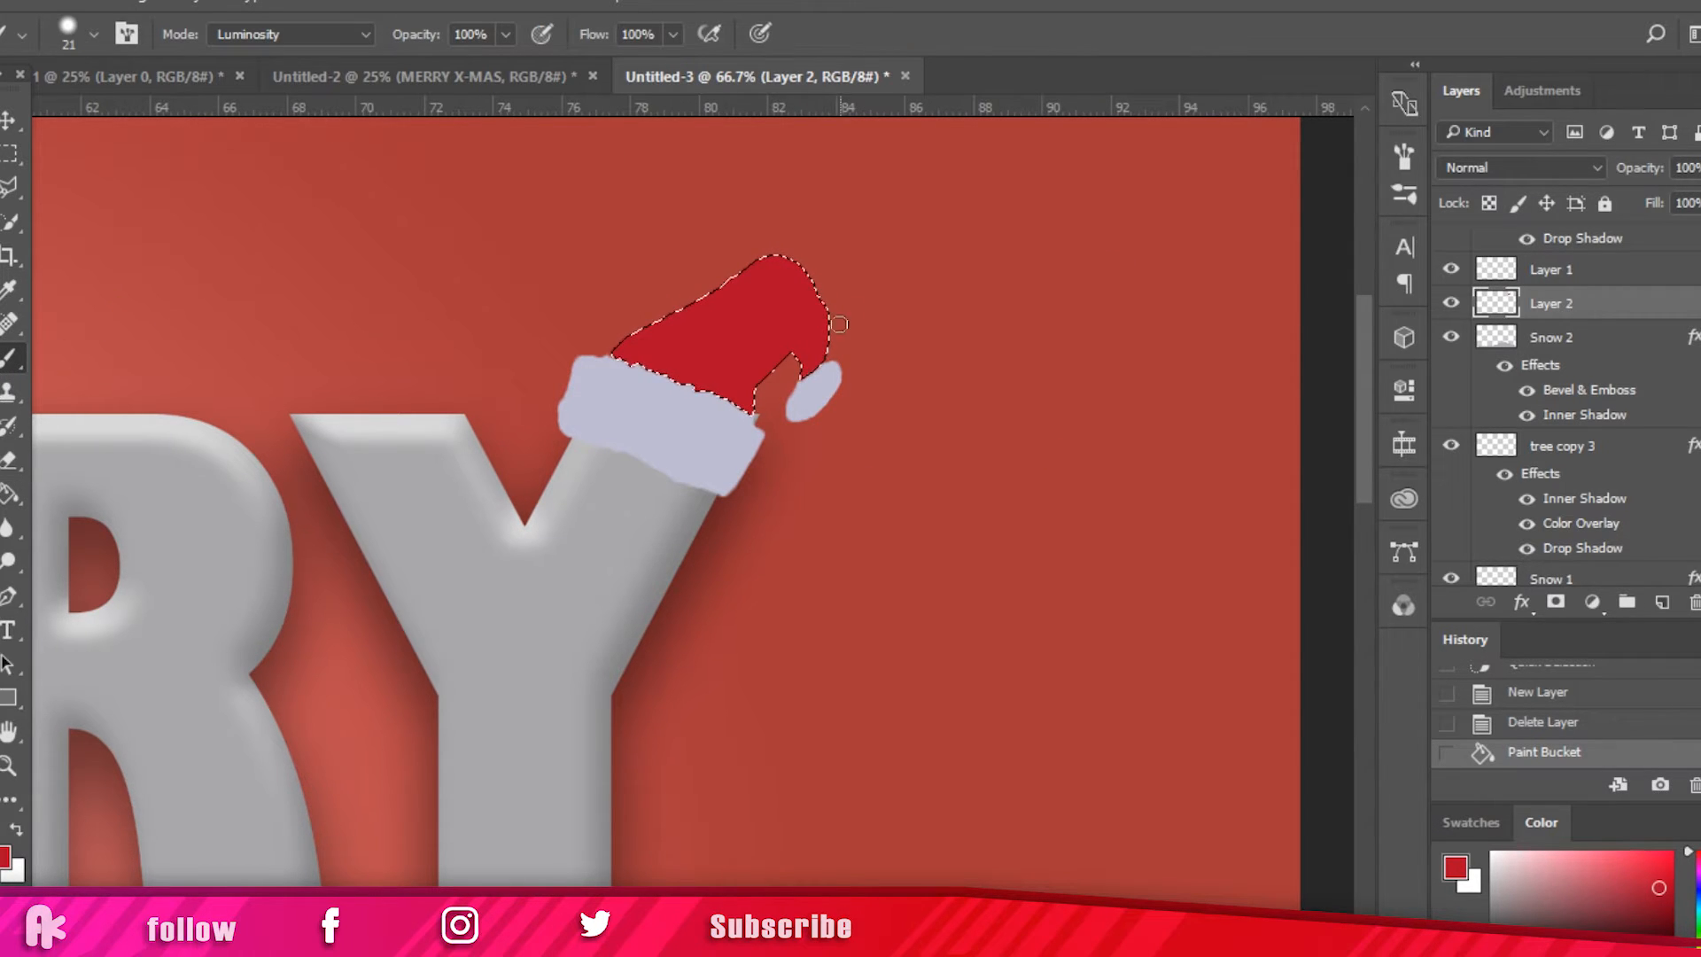
pyautogui.rightClick(741, 337)
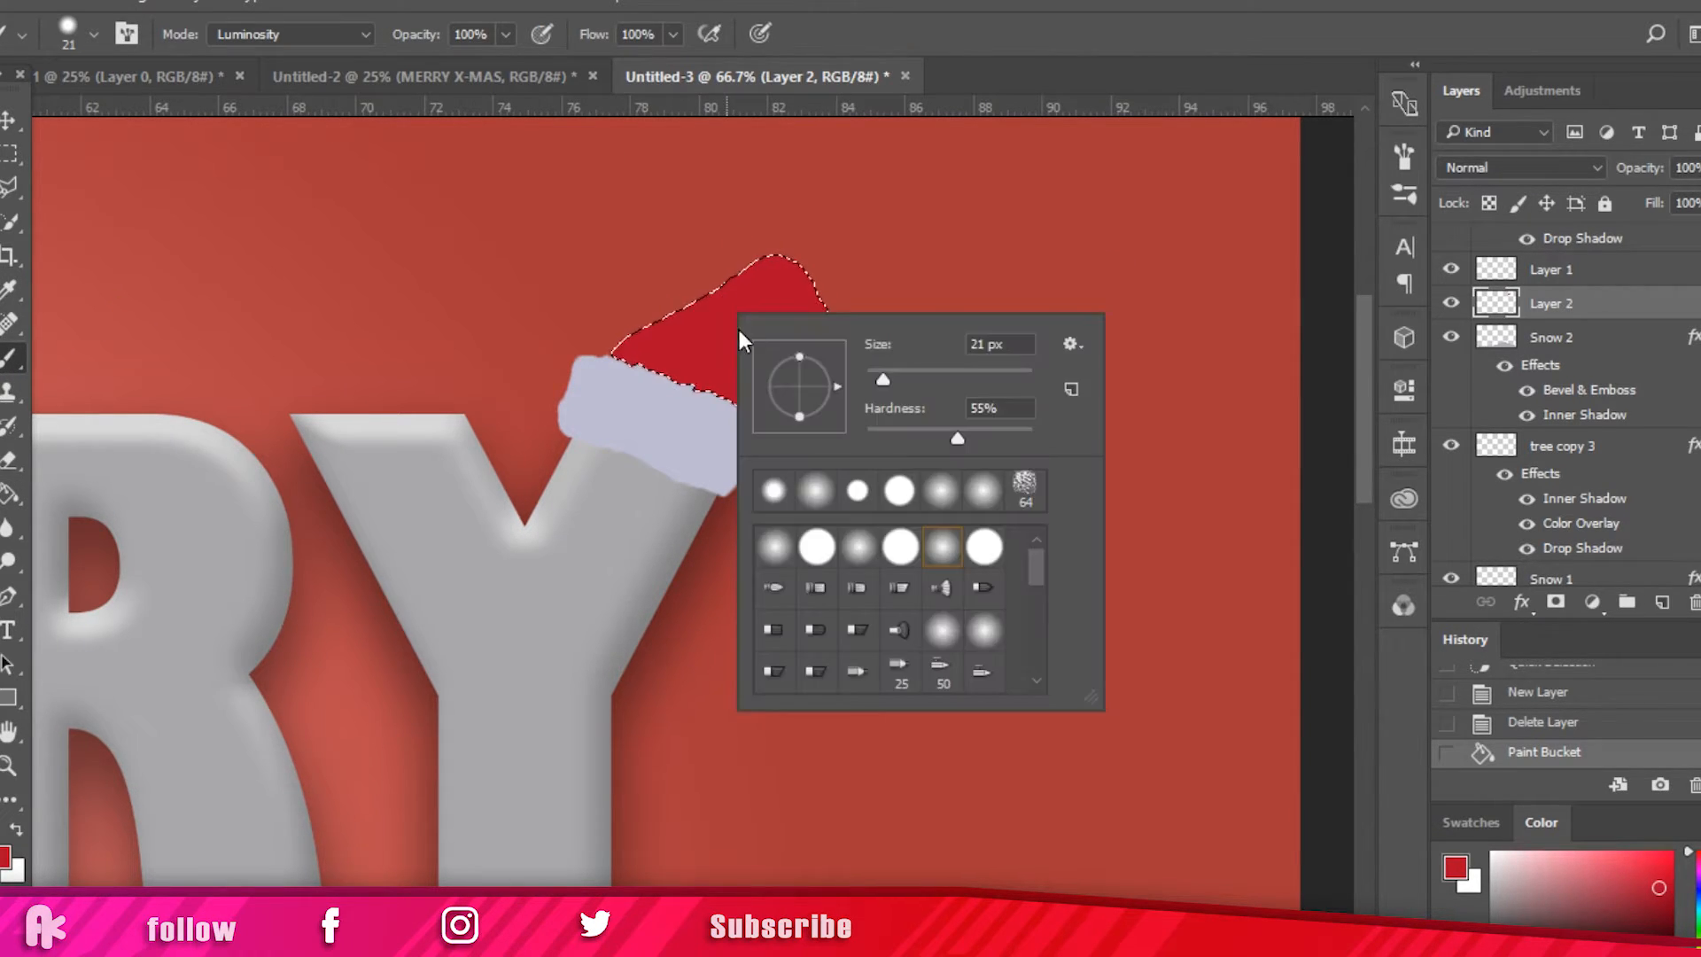
pyautogui.moveTo(952, 431)
pyautogui.mouseDown()
pyautogui.moveTo(853, 428)
pyautogui.moveTo(923, 379)
pyautogui.moveTo(961, 379)
pyautogui.mouseUp()
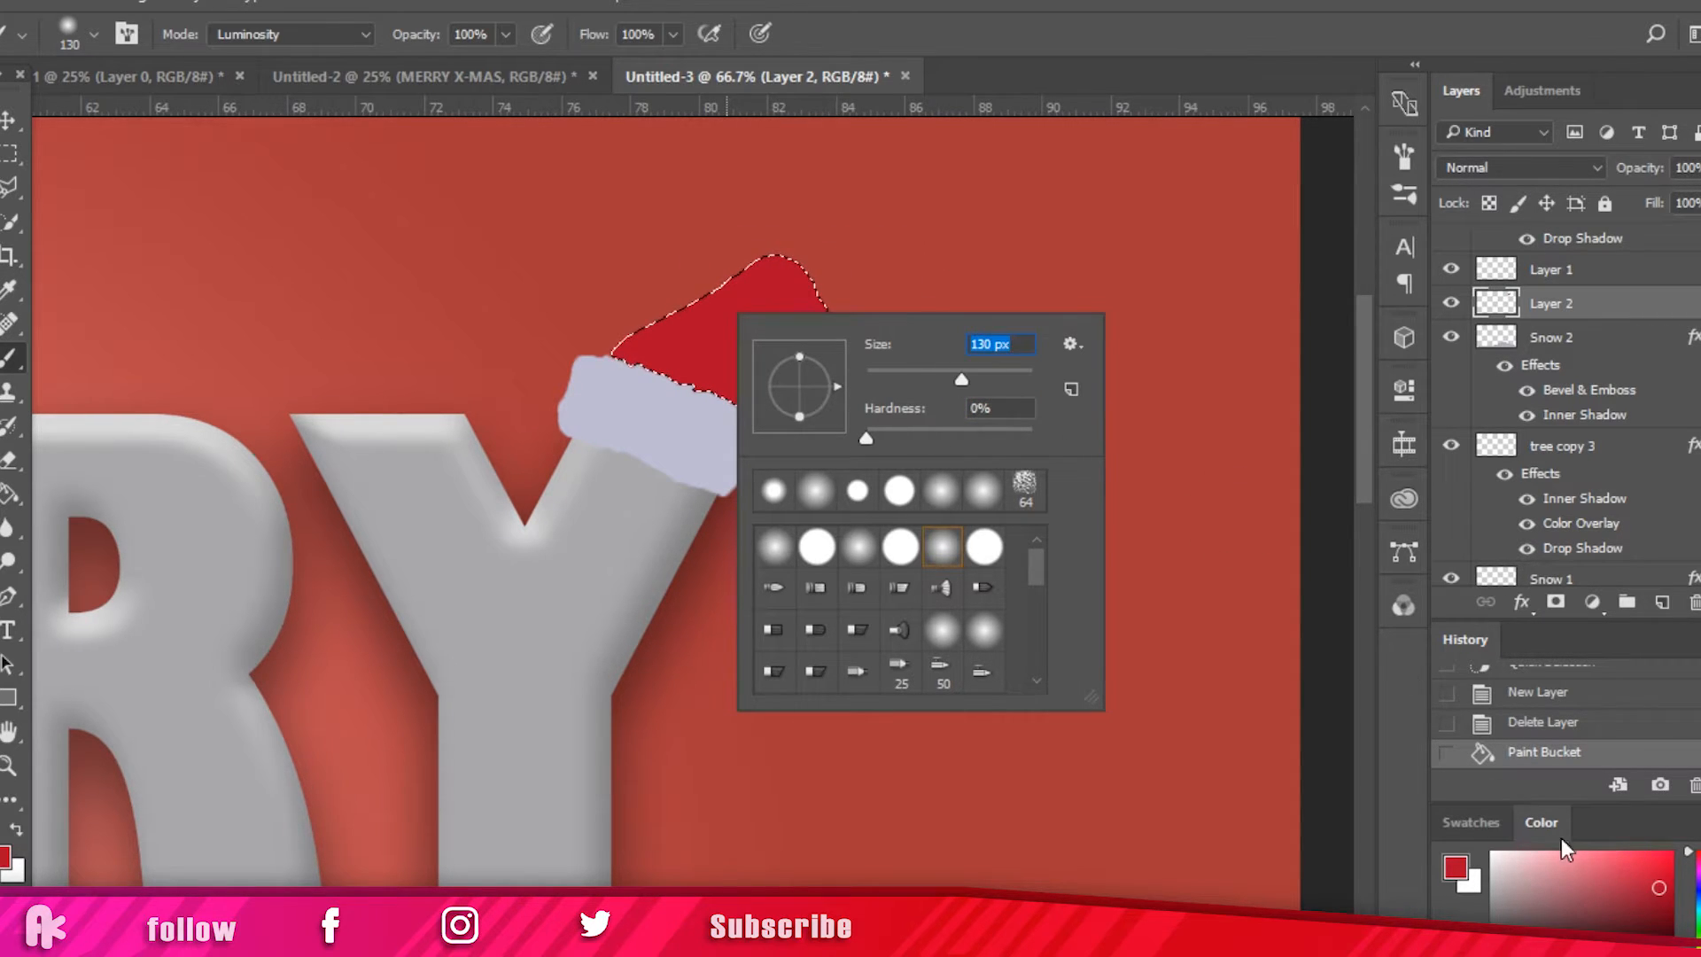
pyautogui.click(1623, 884)
pyautogui.moveTo(1635, 884)
pyautogui.mouseDown()
pyautogui.moveTo(1667, 905)
pyautogui.moveTo(1618, 870)
pyautogui.moveTo(1638, 866)
pyautogui.mouseUp()
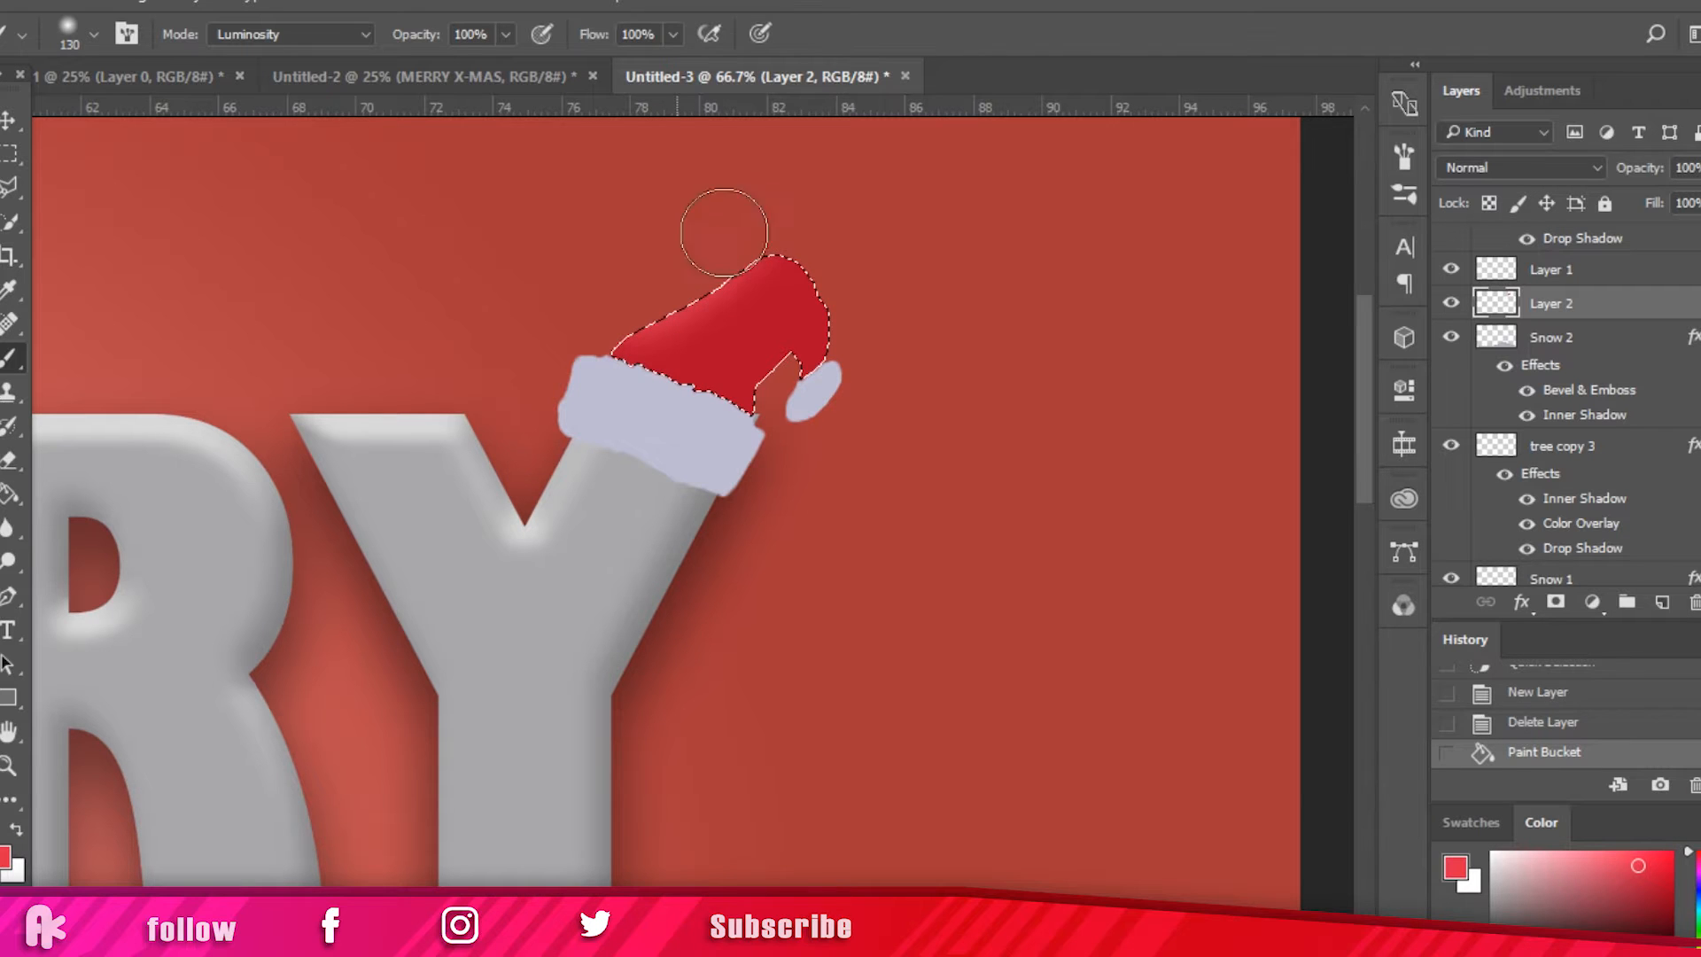
pyautogui.click(795, 206)
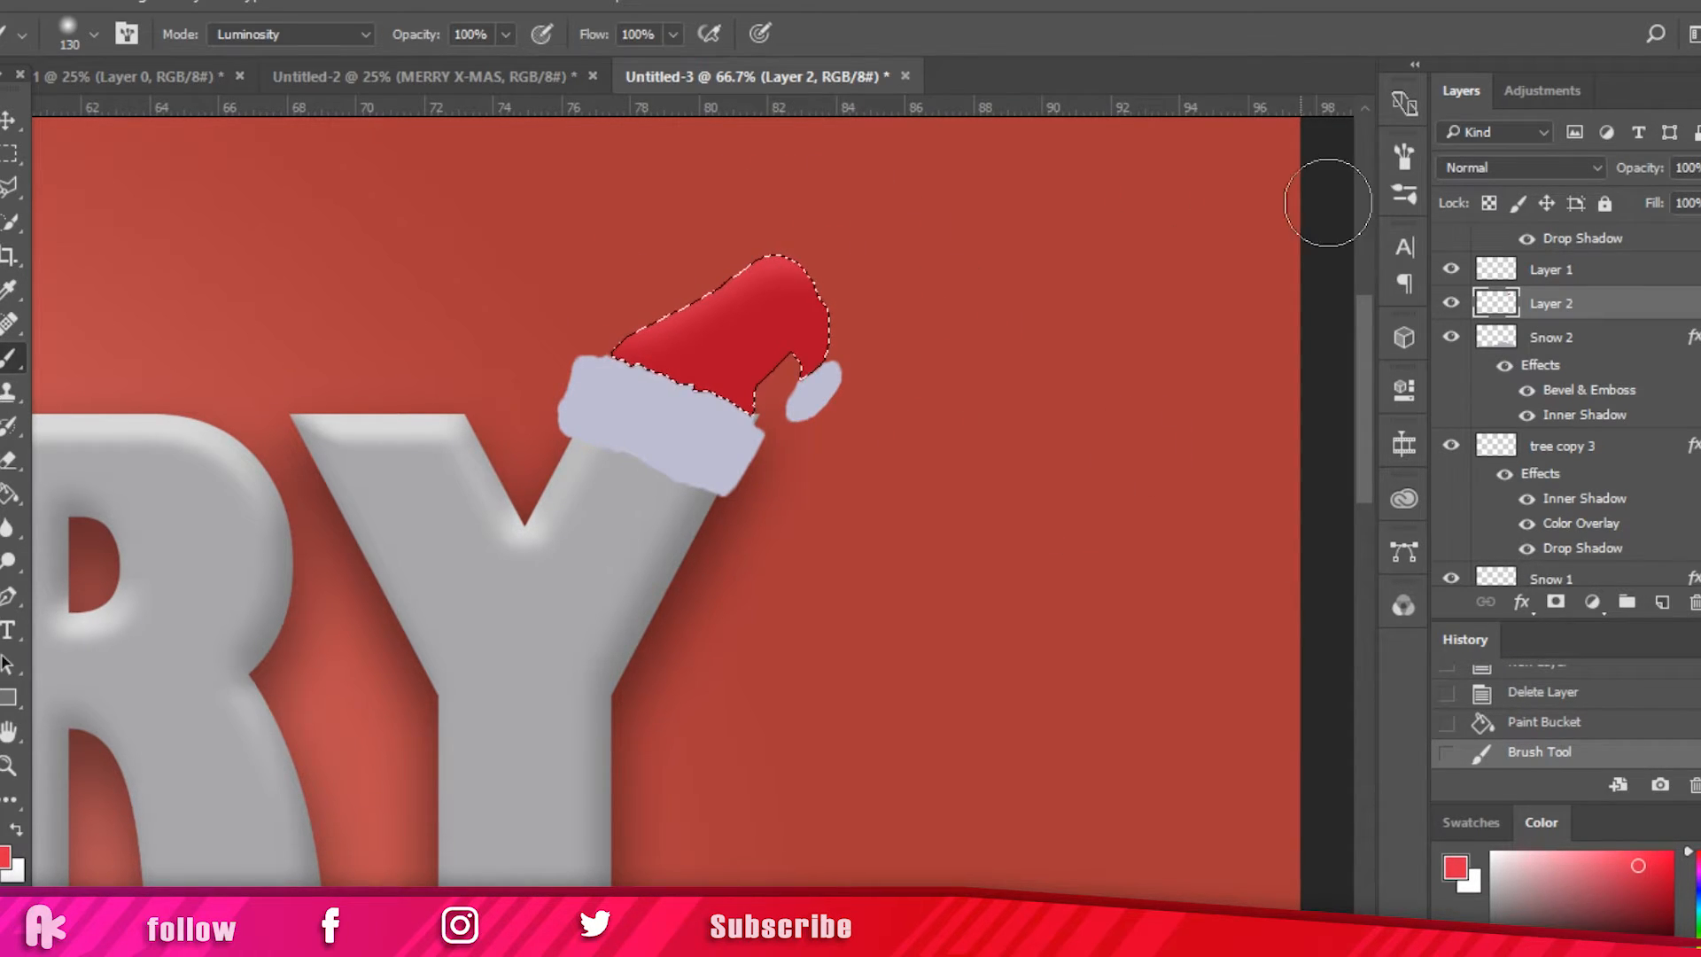
# Step: Select the hat's white trim on Layer 1 and brush light grey along its upper edge and darker grey along its lower edge
pyautogui.click(1515, 272)
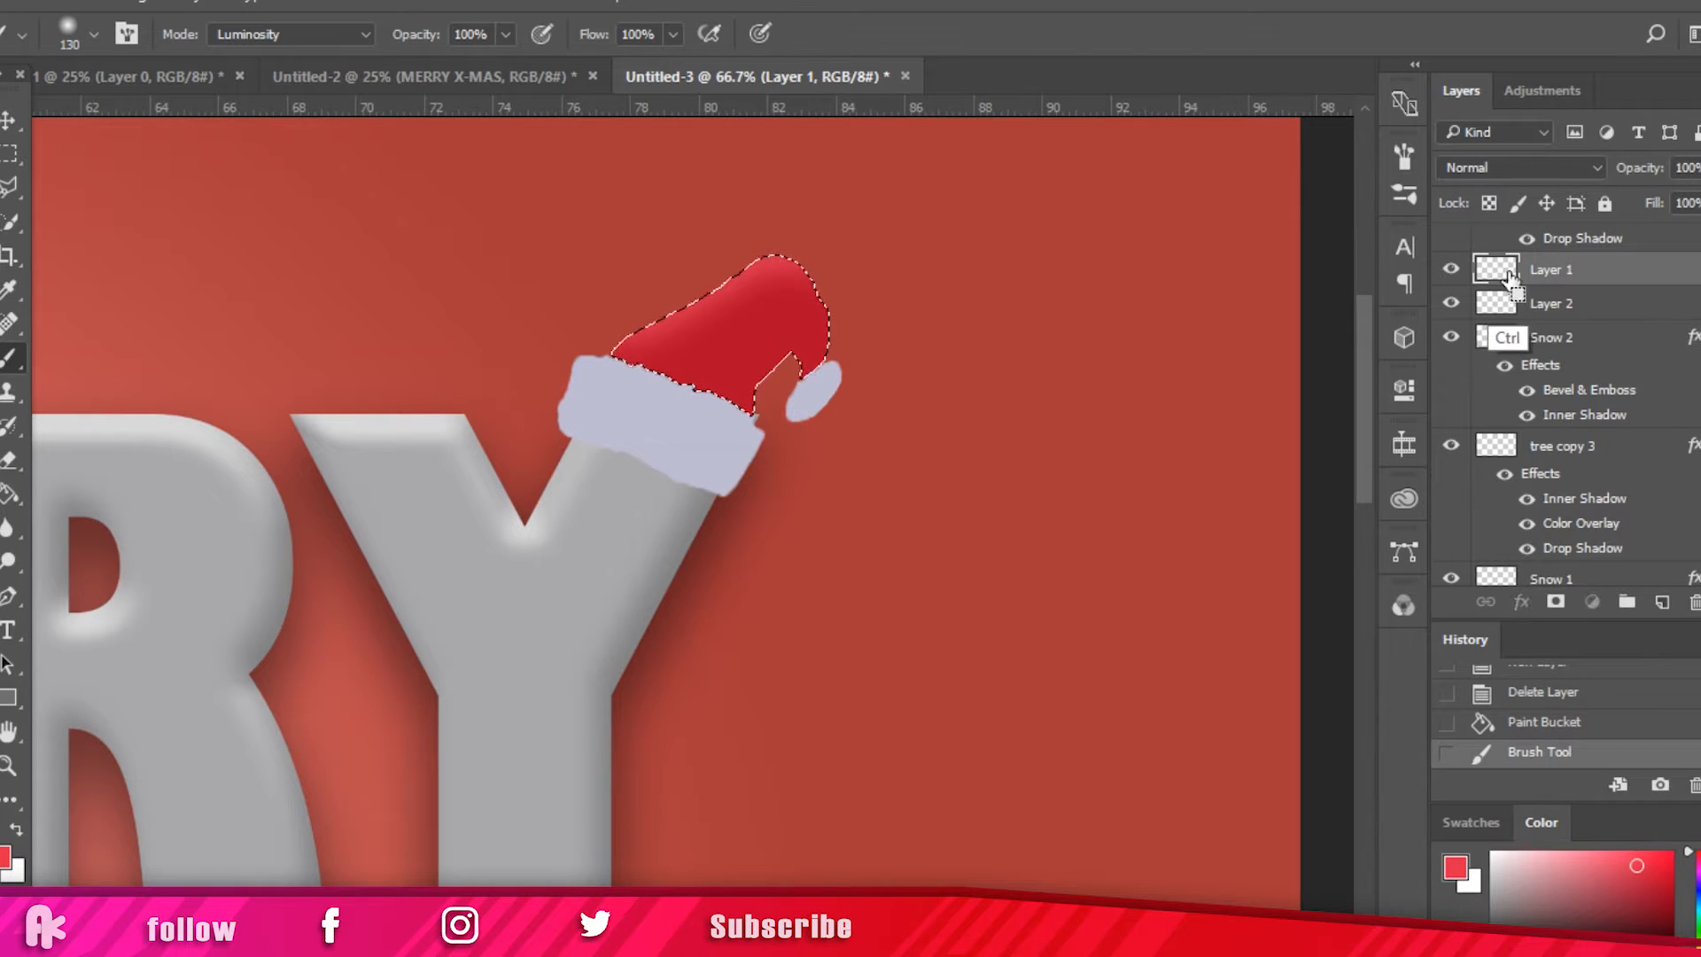
pyautogui.keyDown('ctrl'); pyautogui.click(1509, 301); pyautogui.keyUp('ctrl')
pyautogui.moveTo(1535, 901)
pyautogui.mouseDown()
pyautogui.moveTo(1506, 858)
pyautogui.moveTo(1494, 870)
pyautogui.mouseUp()
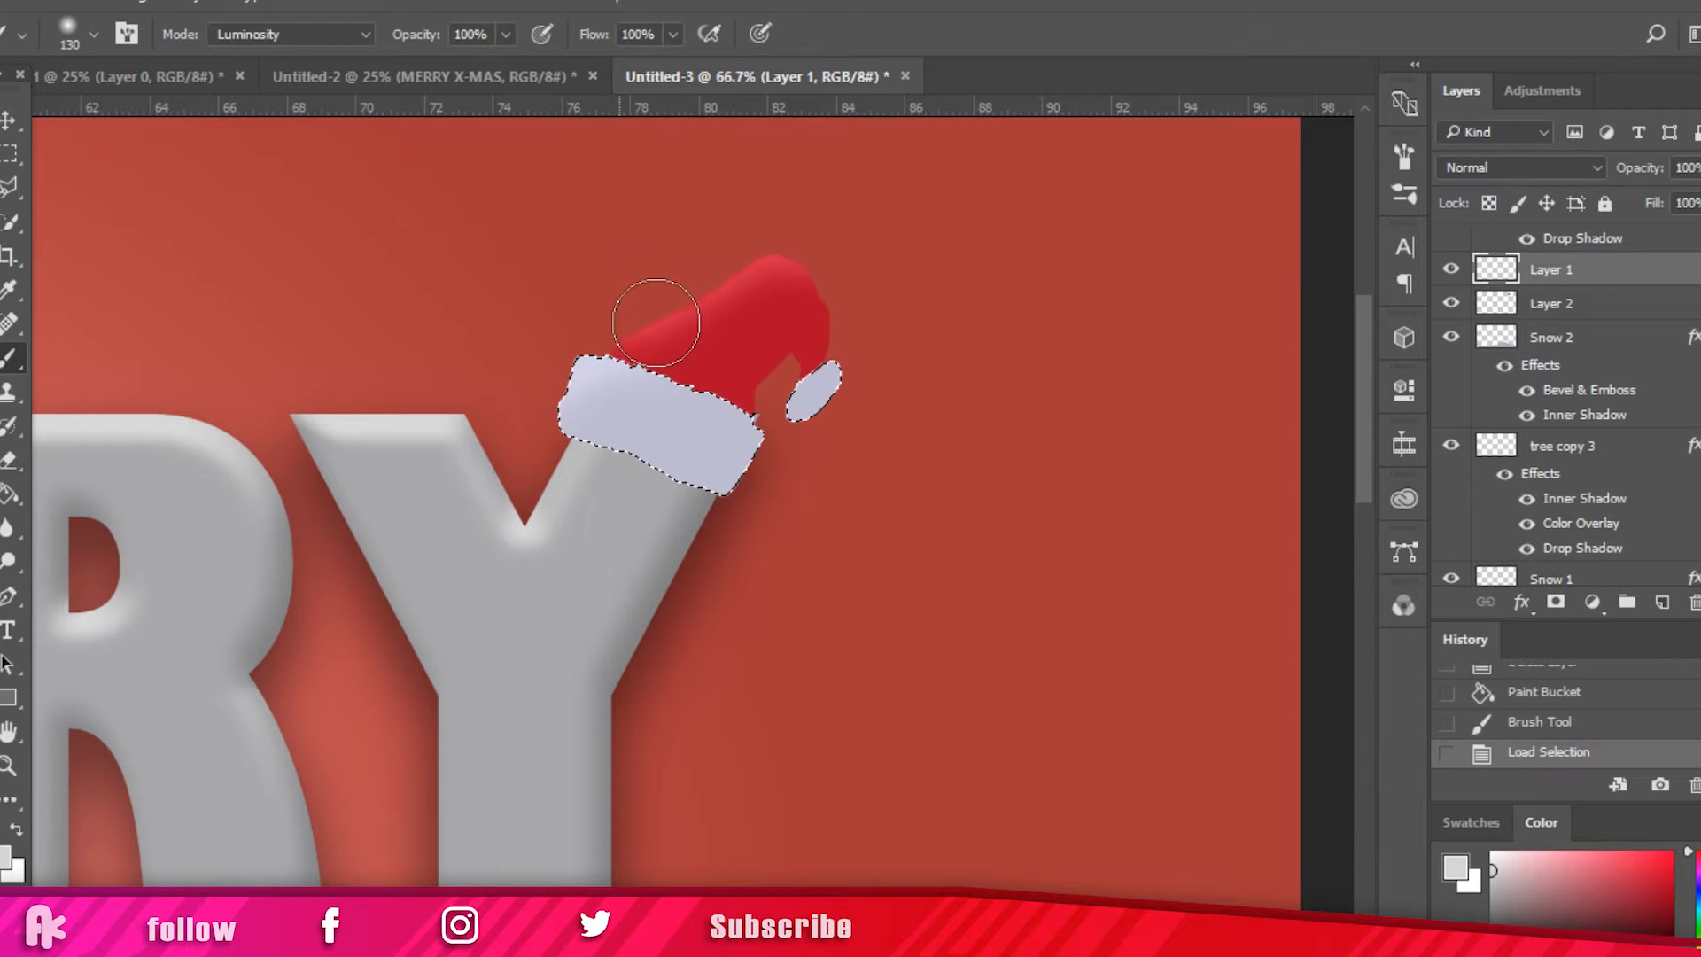
pyautogui.moveTo(696, 341)
pyautogui.mouseDown()
pyautogui.moveTo(810, 341)
pyautogui.moveTo(804, 319)
pyautogui.moveTo(771, 335)
pyautogui.moveTo(817, 335)
pyautogui.mouseUp()
pyautogui.moveTo(1517, 931); pyautogui.dragTo(1492, 897)
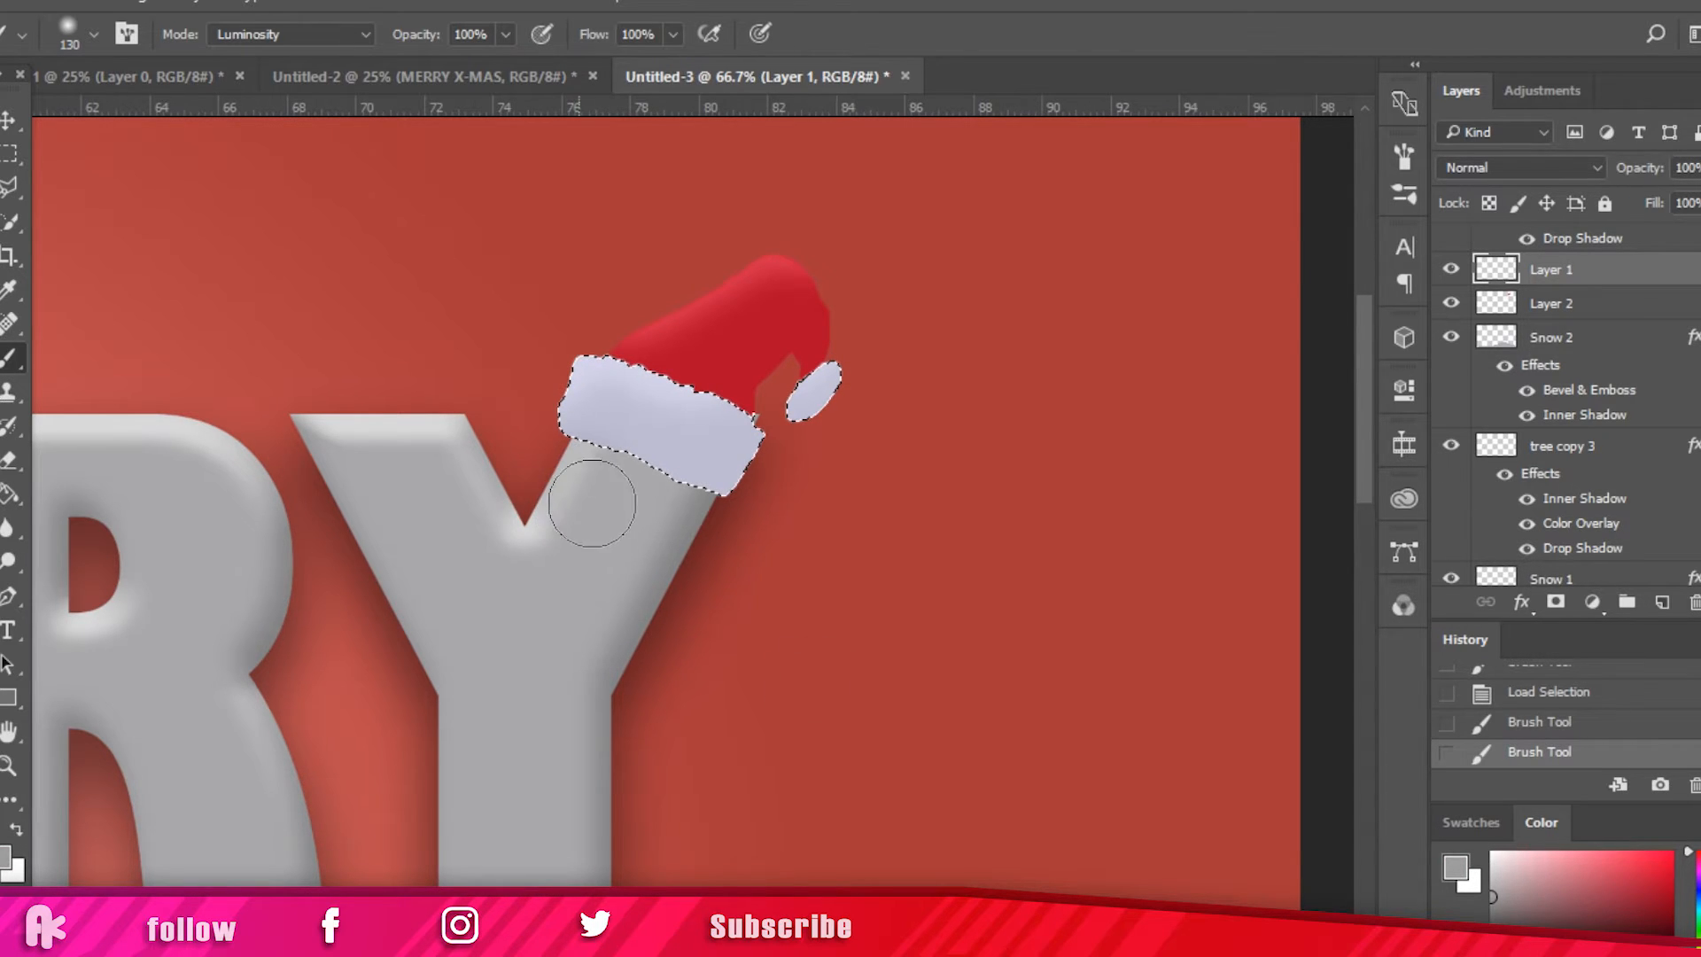
pyautogui.moveTo(649, 525)
pyautogui.mouseDown()
pyautogui.moveTo(712, 543)
pyautogui.moveTo(783, 514)
pyautogui.mouseUp()
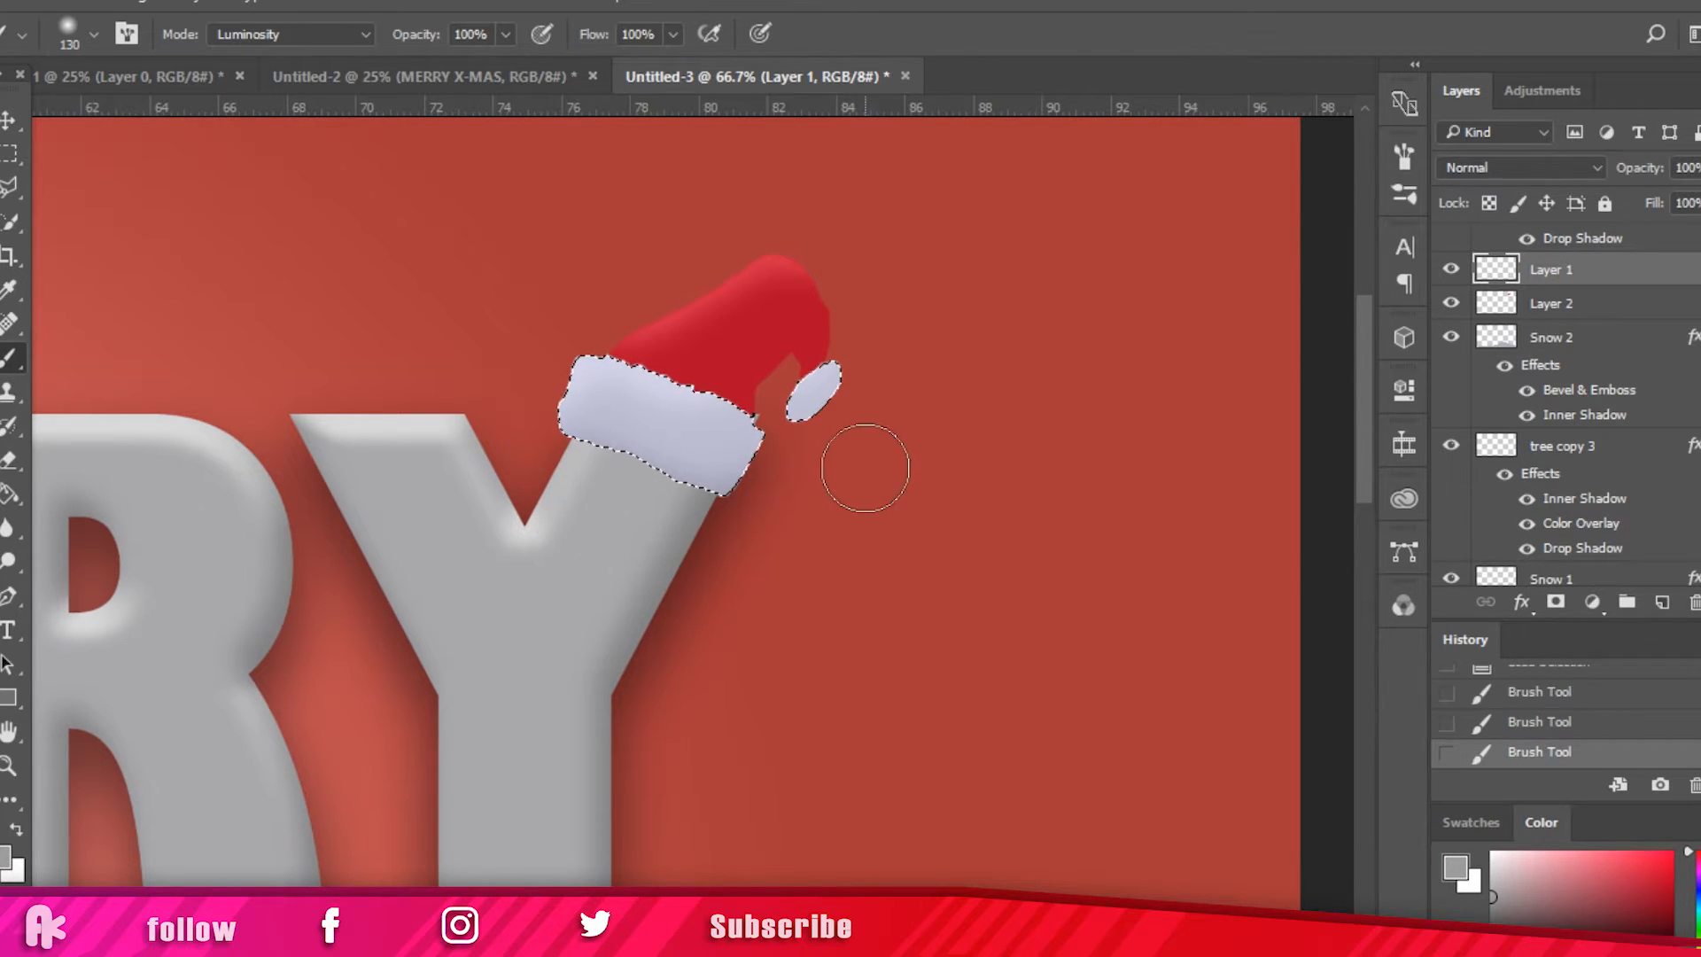
# Step: Load the hat's red cone as a selection, brush darker red shading near the pompom, and deselect
pyautogui.keyDown('ctrl'); pyautogui.click(1498, 306); pyautogui.keyUp('ctrl')
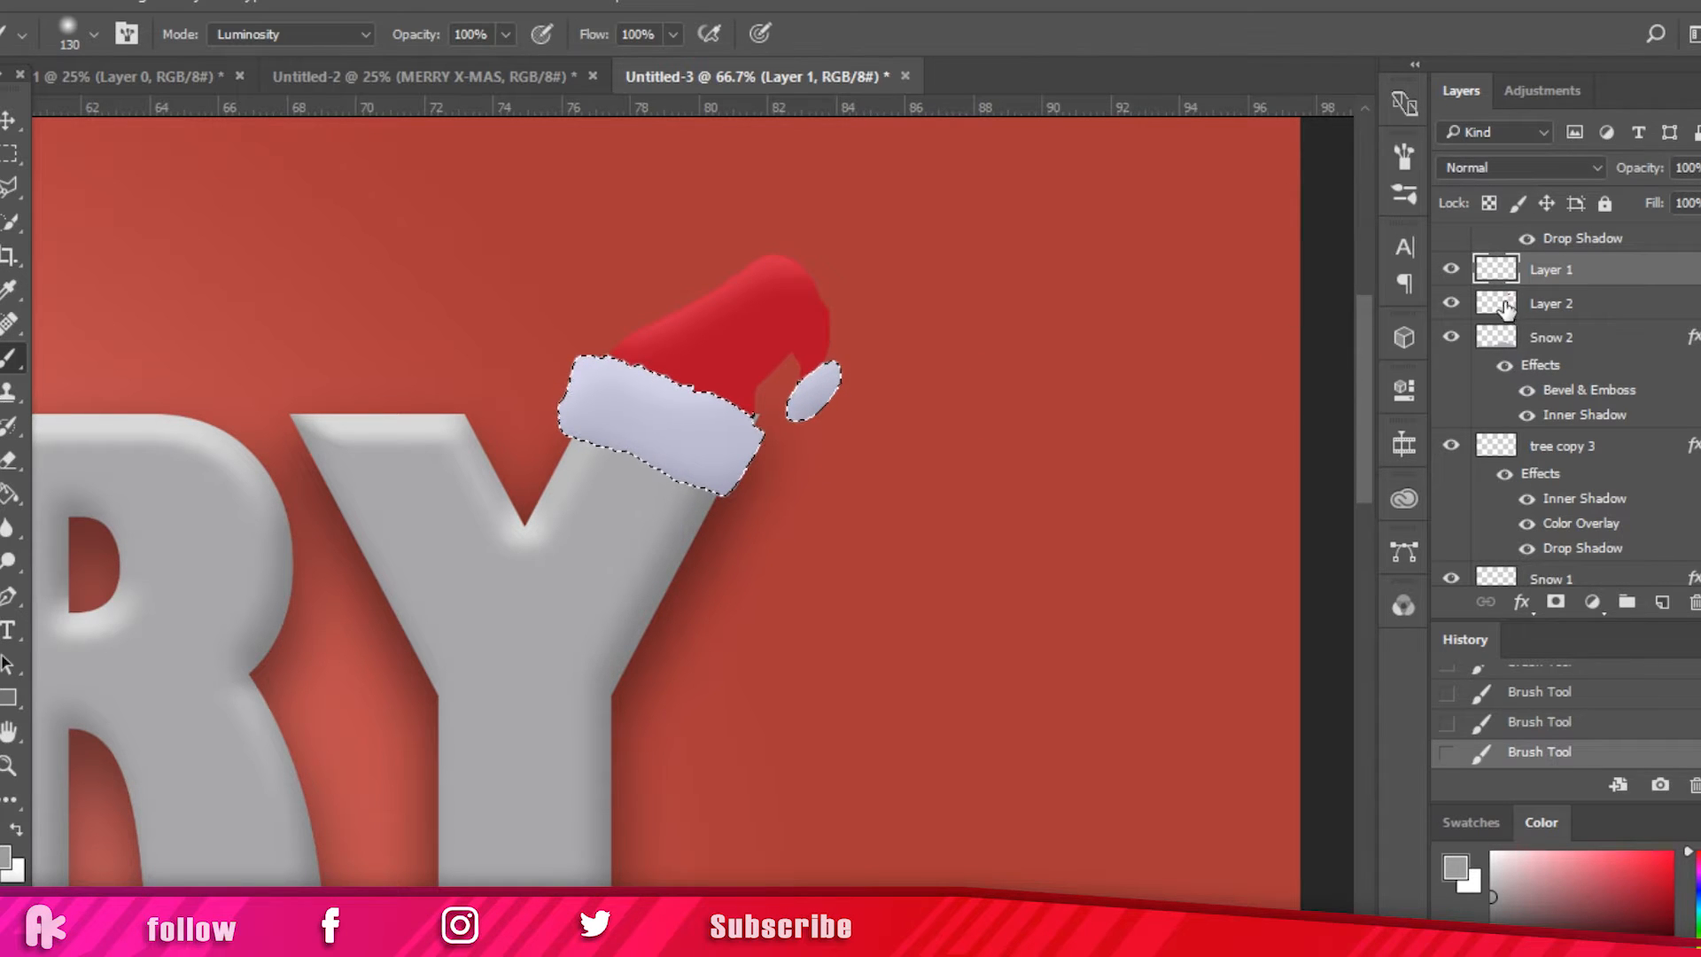
pyautogui.keyDown('ctrl'); pyautogui.click(1495, 269); pyautogui.keyUp('ctrl')
pyautogui.click(1654, 911)
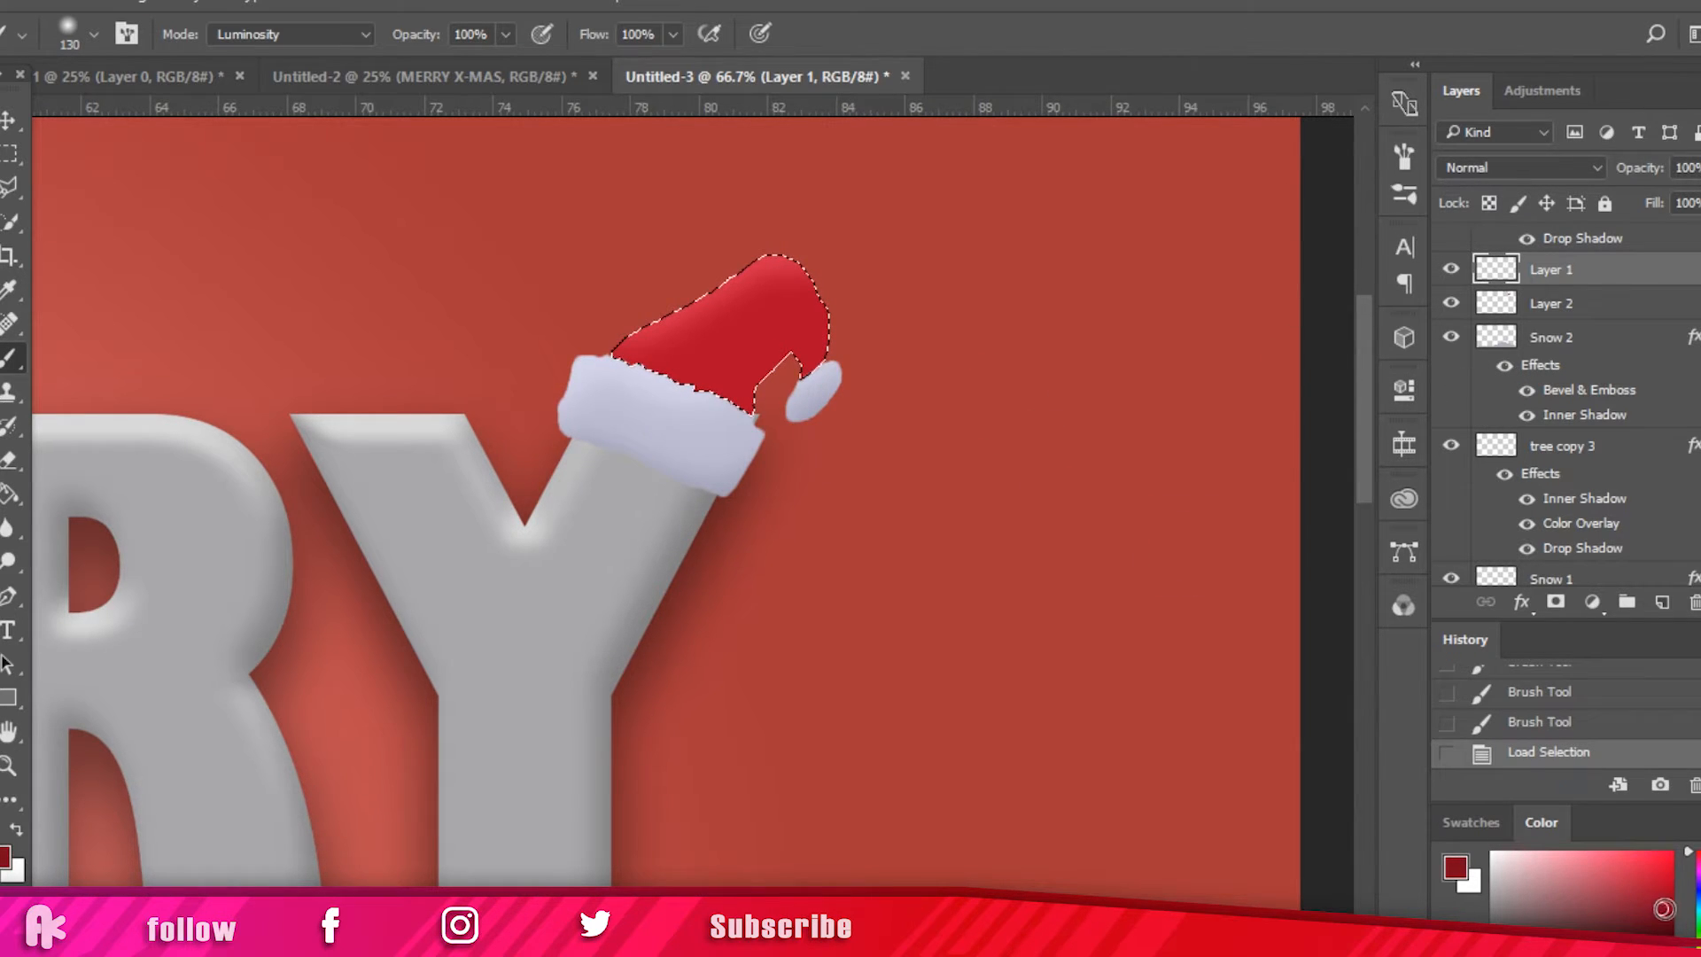
pyautogui.click(1657, 892)
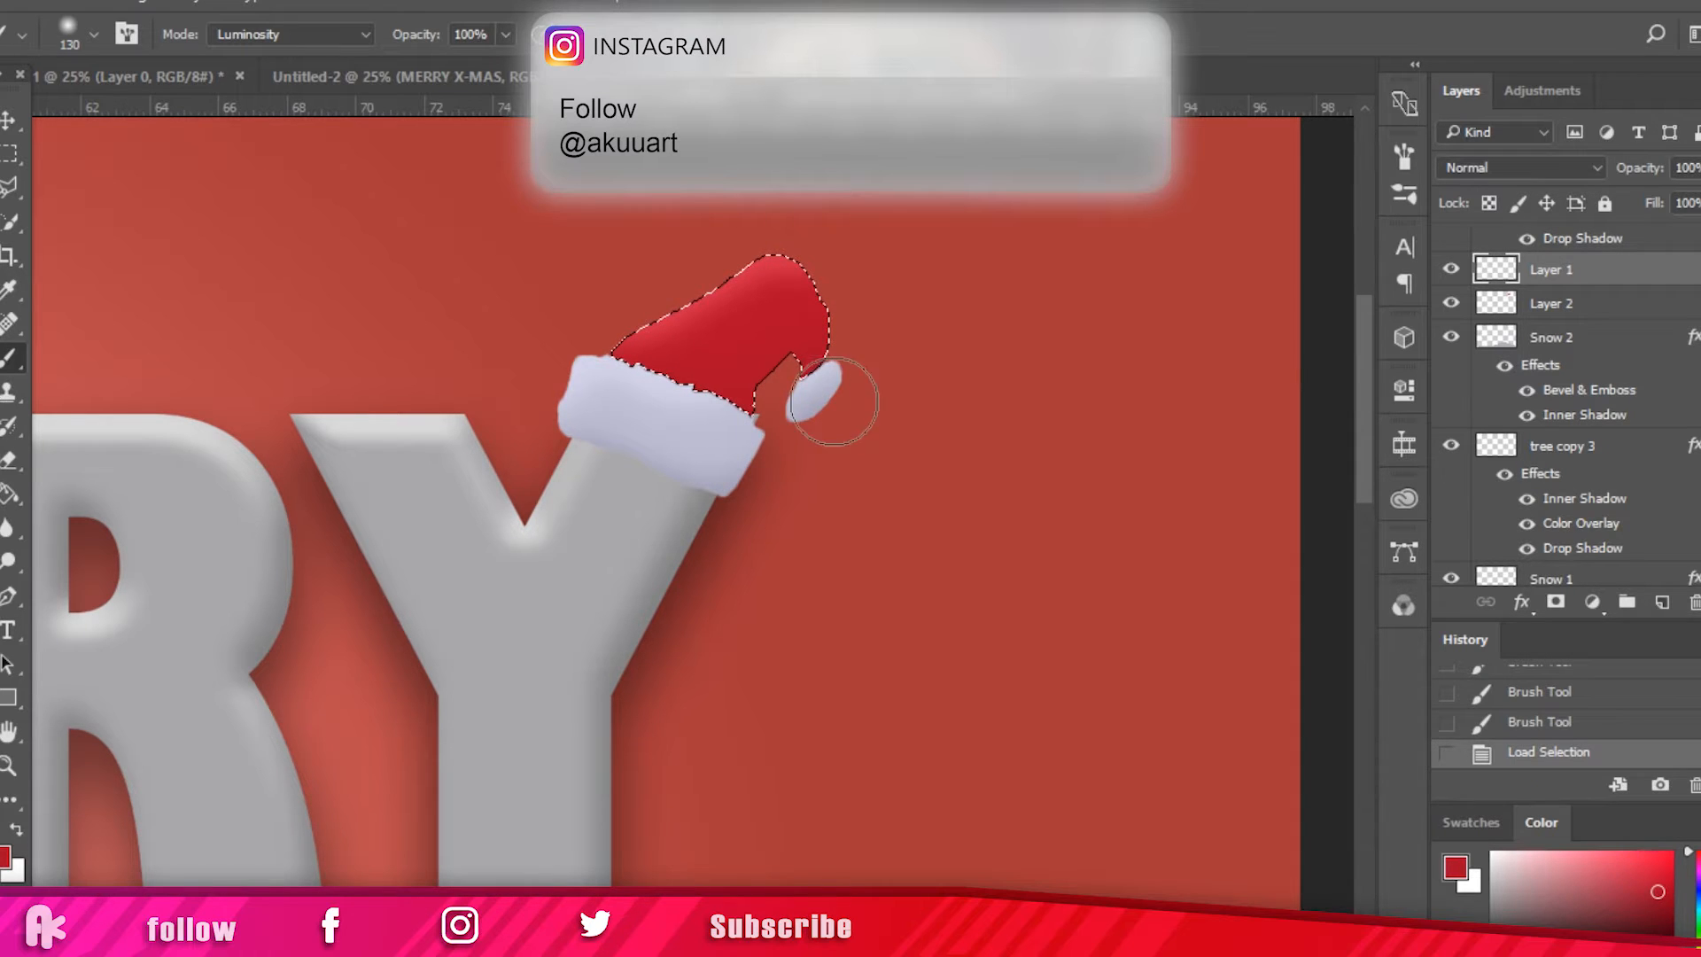
pyautogui.moveTo(833, 403); pyautogui.dragTo(865, 396)
pyautogui.hotkey('ctrl', 'd')
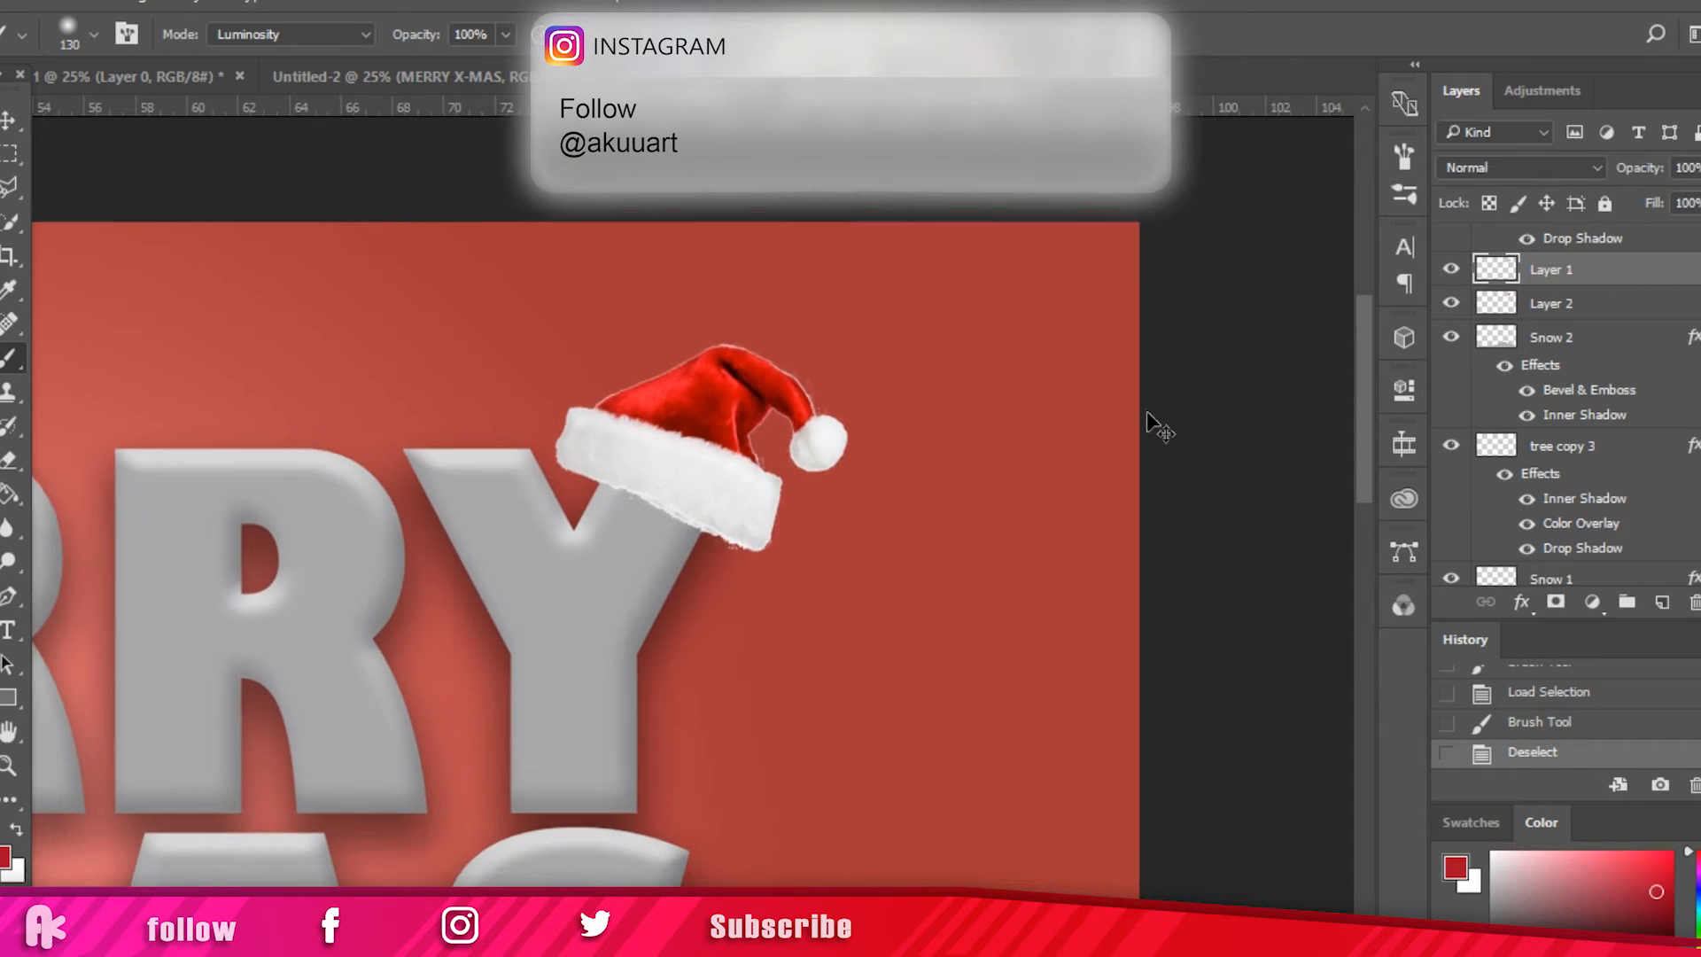
# Step: Place the png-file-name-christmas-lights-3000 image from the desktop into the design
pyautogui.hotkey('ctrl', '-')
pyautogui.hotkey('ctrl', '-')
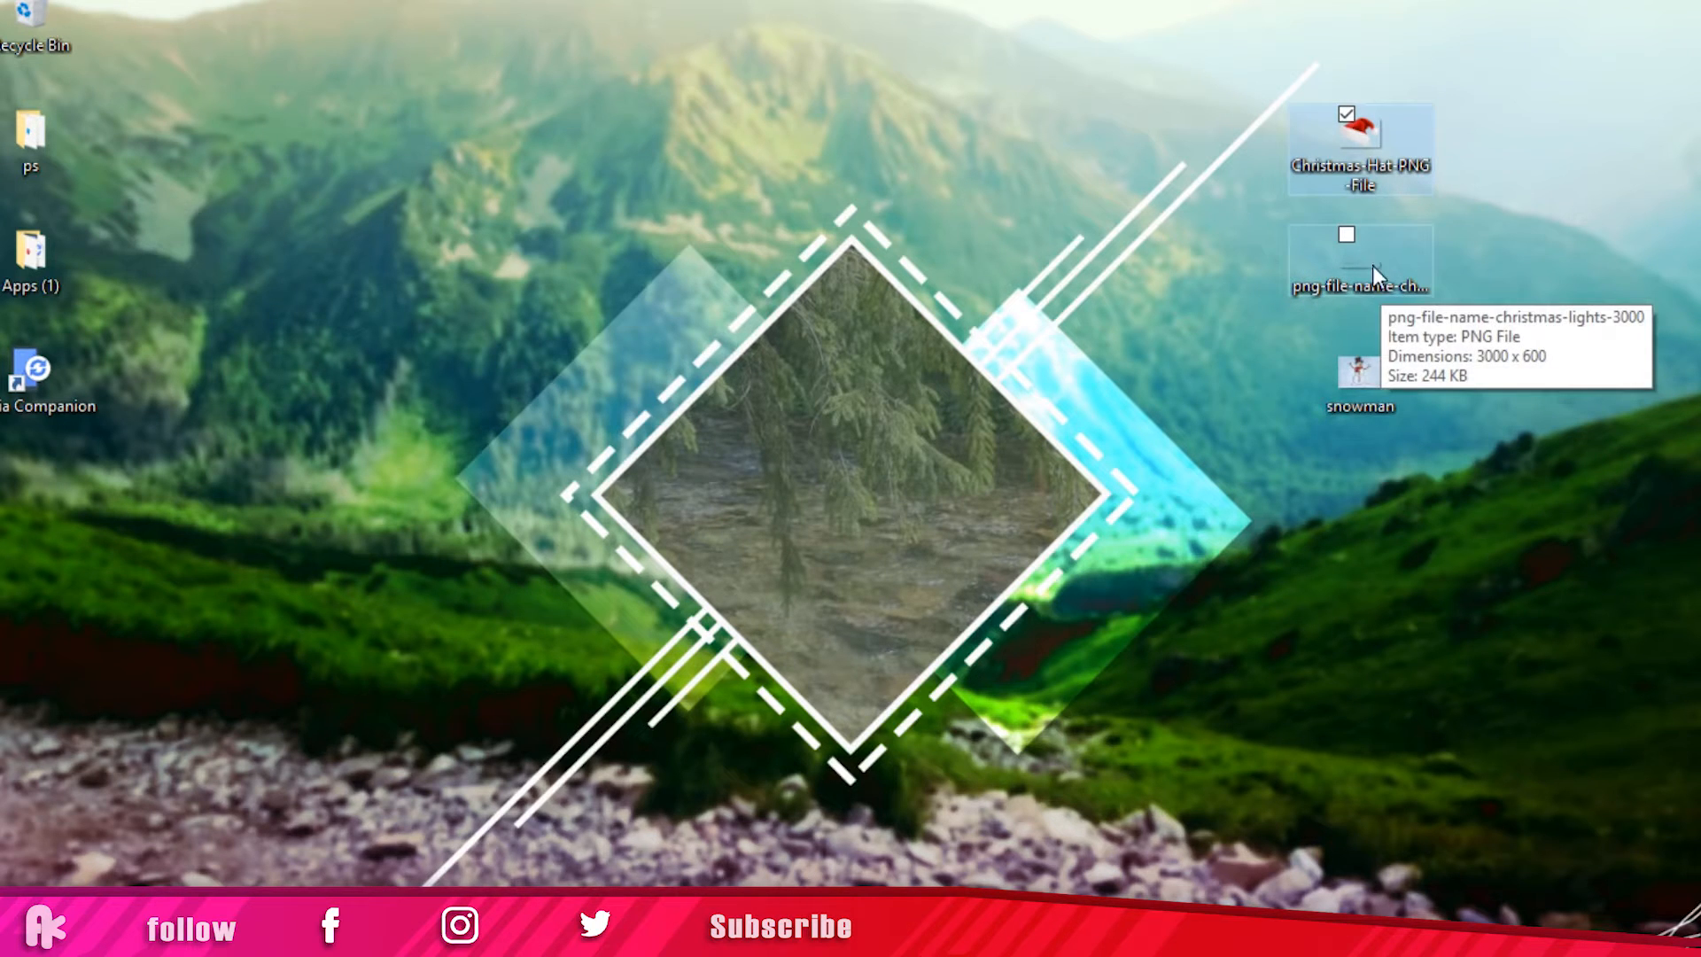
pyautogui.moveTo(1375, 262); pyautogui.dragTo(710, 800)
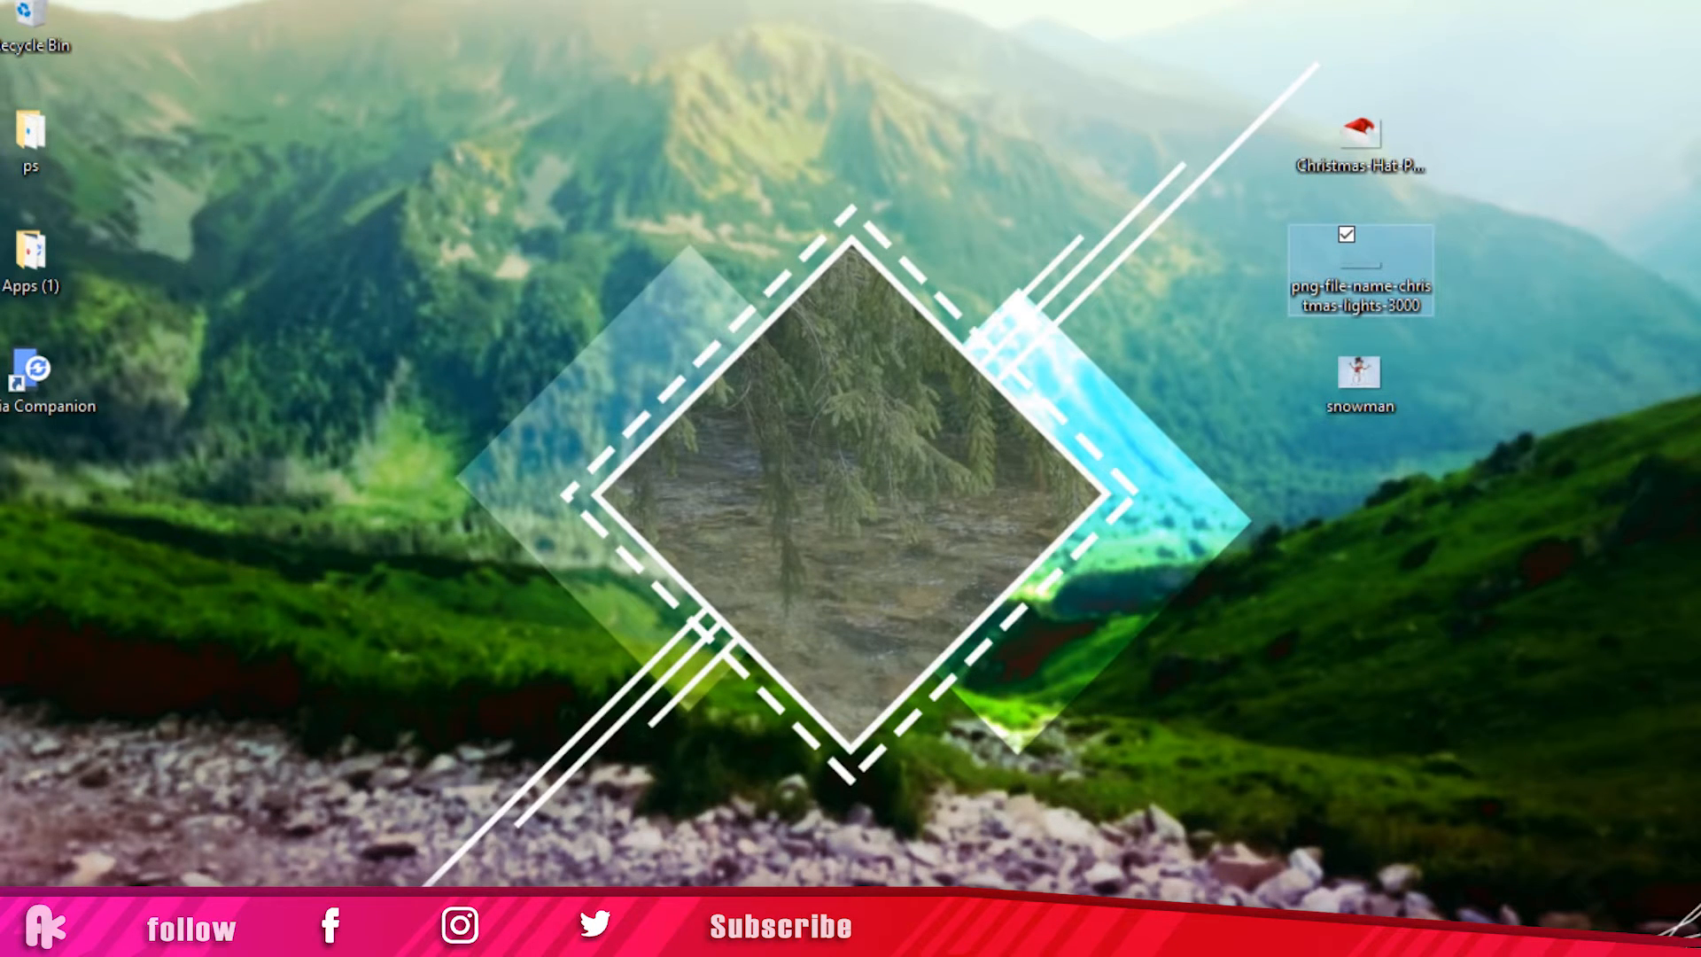
pyautogui.moveTo(505, 941); pyautogui.dragTo(485, 613)
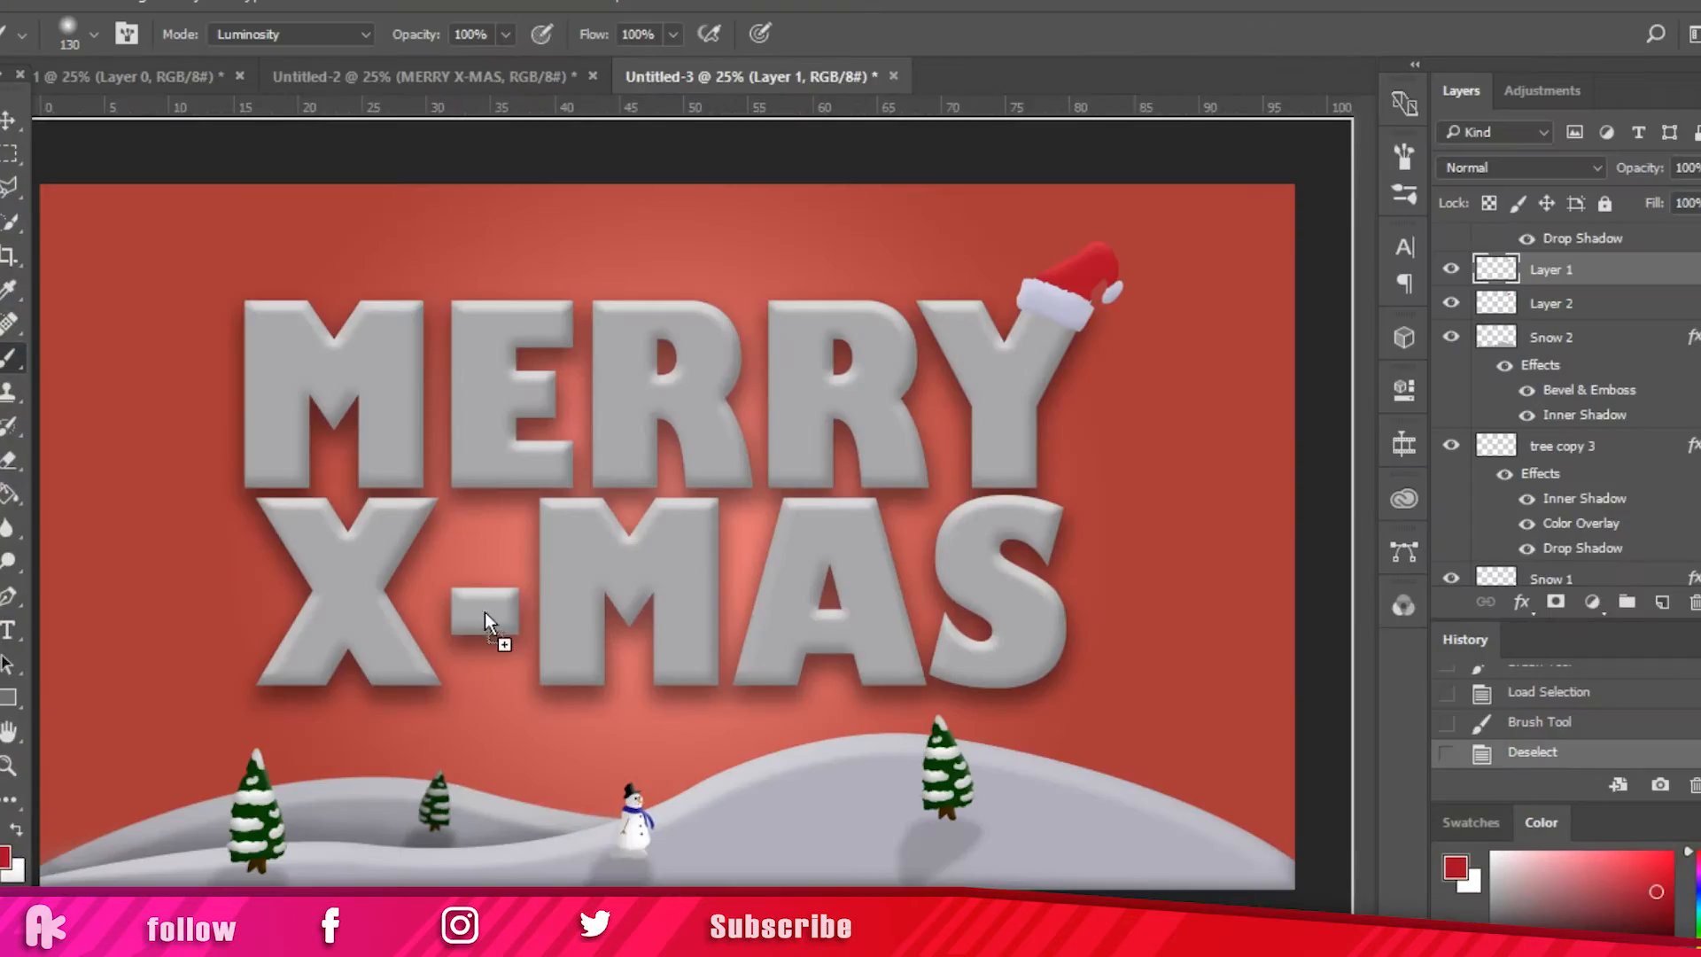
pyautogui.moveTo(343, 399); pyautogui.dragTo(350, 390)
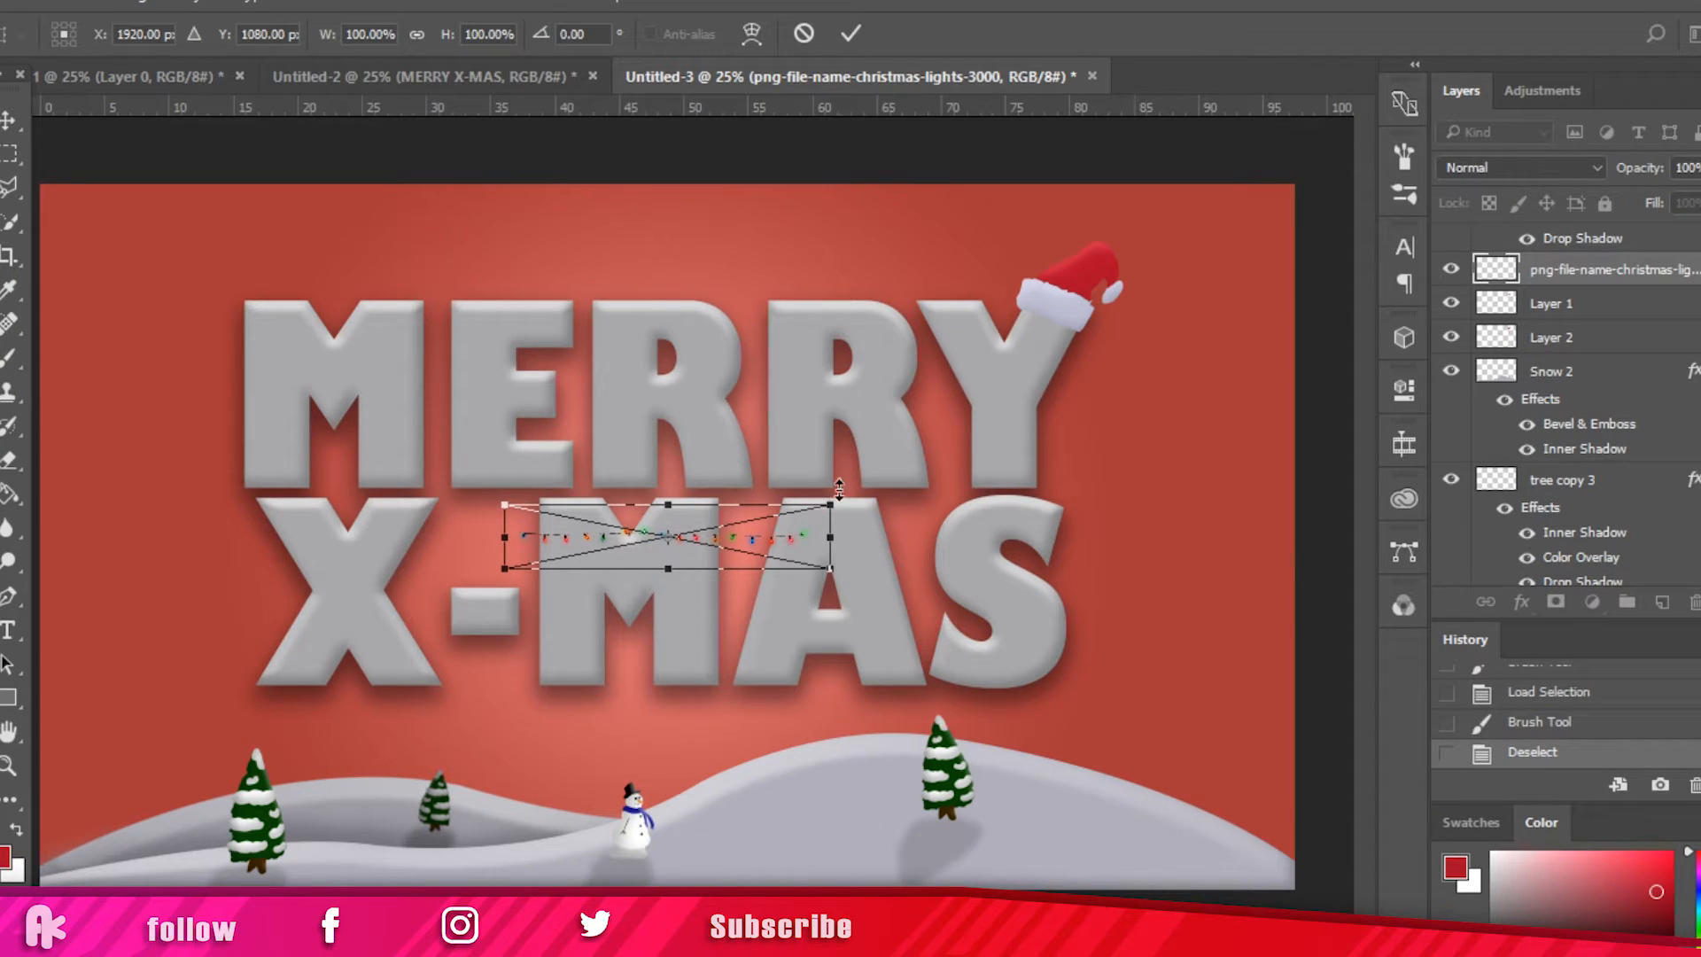
# Step: Enlarge the Christmas lights string to 397.5% and position it across the top of the word X-MAS
pyautogui.moveTo(836, 502); pyautogui.dragTo(1306, 328)
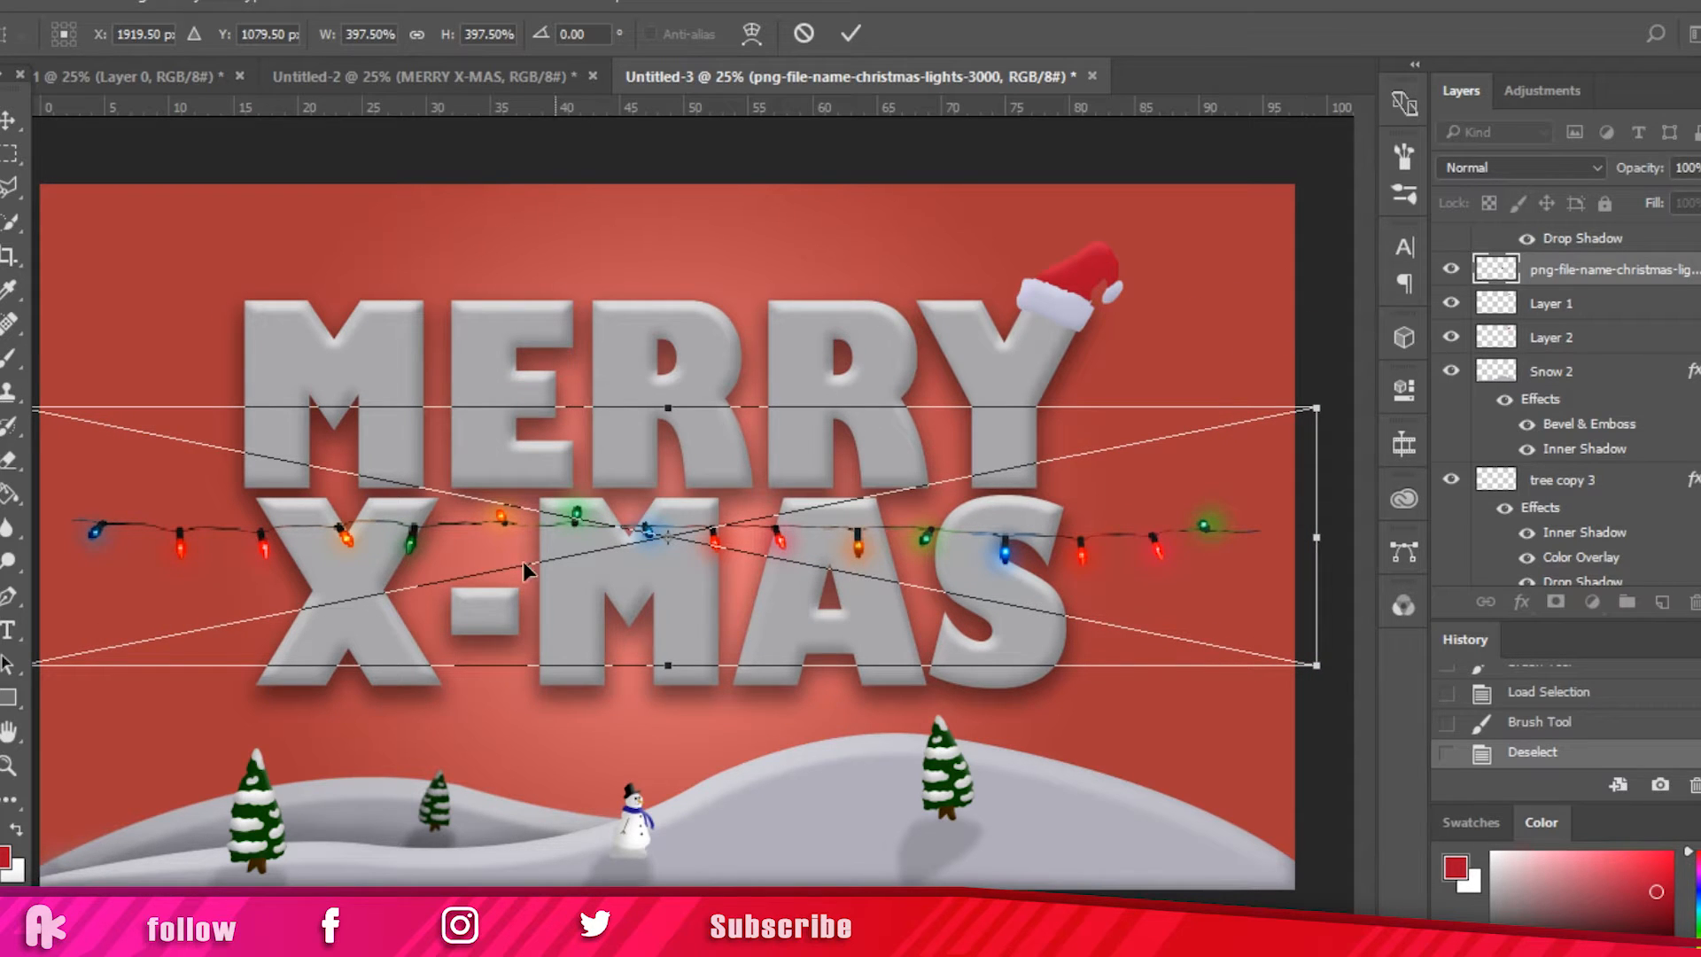
pyautogui.moveTo(361, 533); pyautogui.dragTo(512, 362)
pyautogui.press('Return')
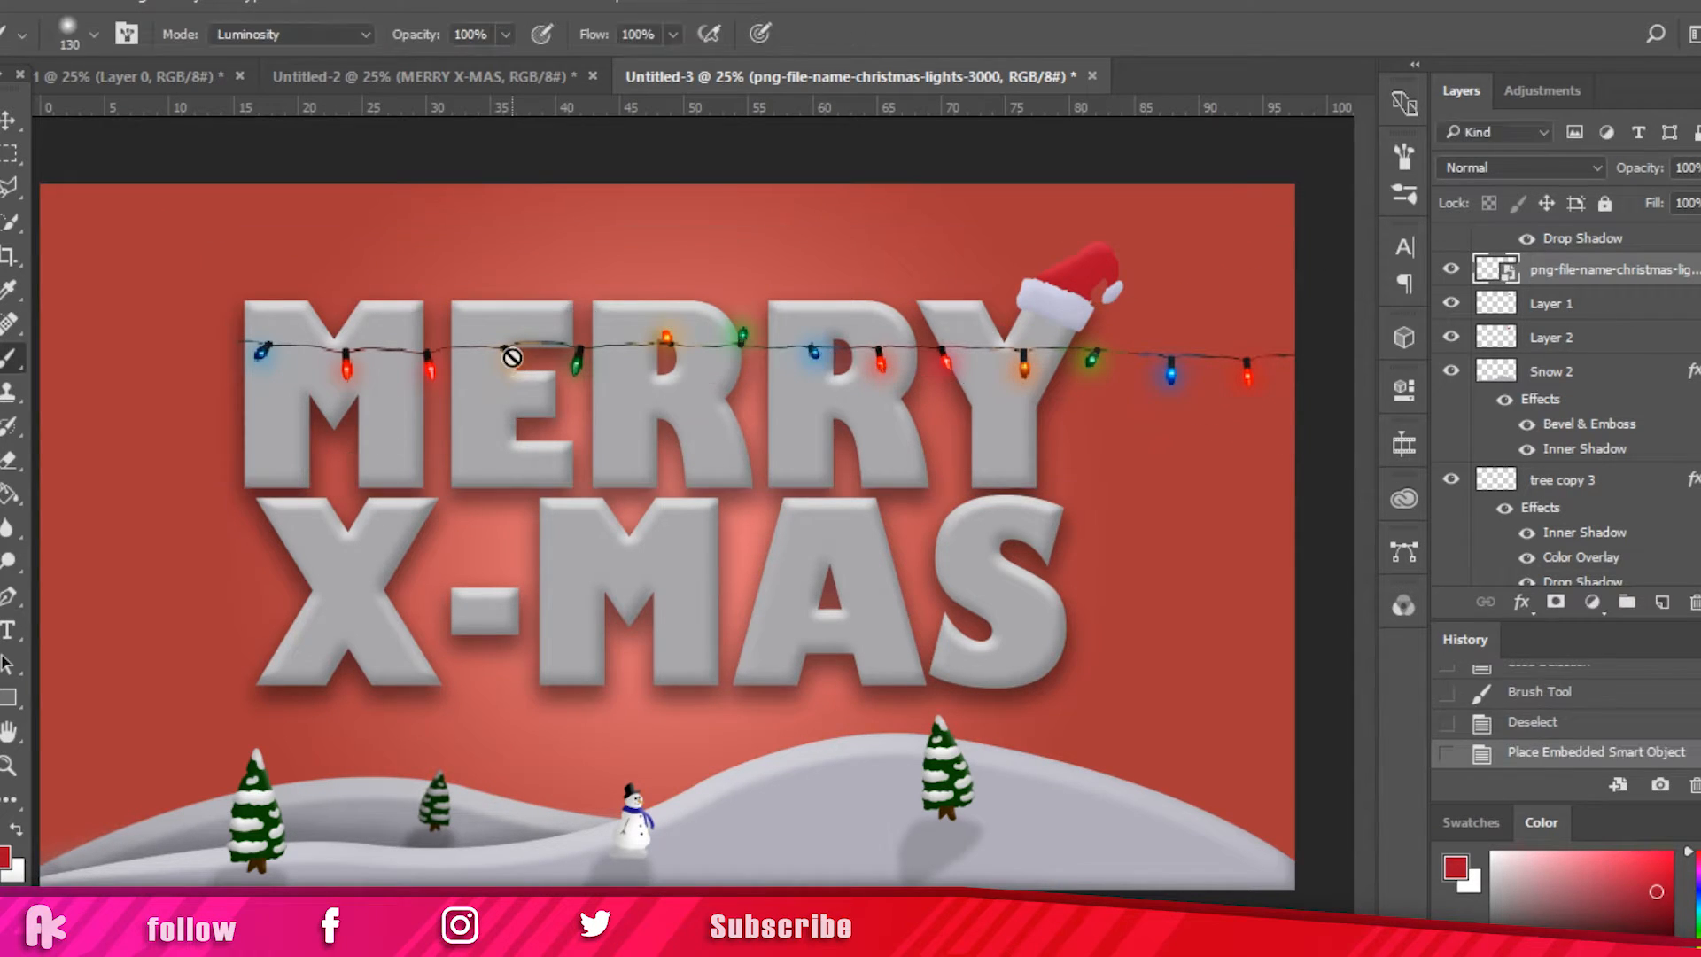
pyautogui.click(9, 120)
pyautogui.moveTo(576, 388); pyautogui.dragTo(415, 557)
# Step: Copy the light string's first three bulbs to a new layer and move the copy onto the upper part of the M in MERRY
pyautogui.click(10, 154)
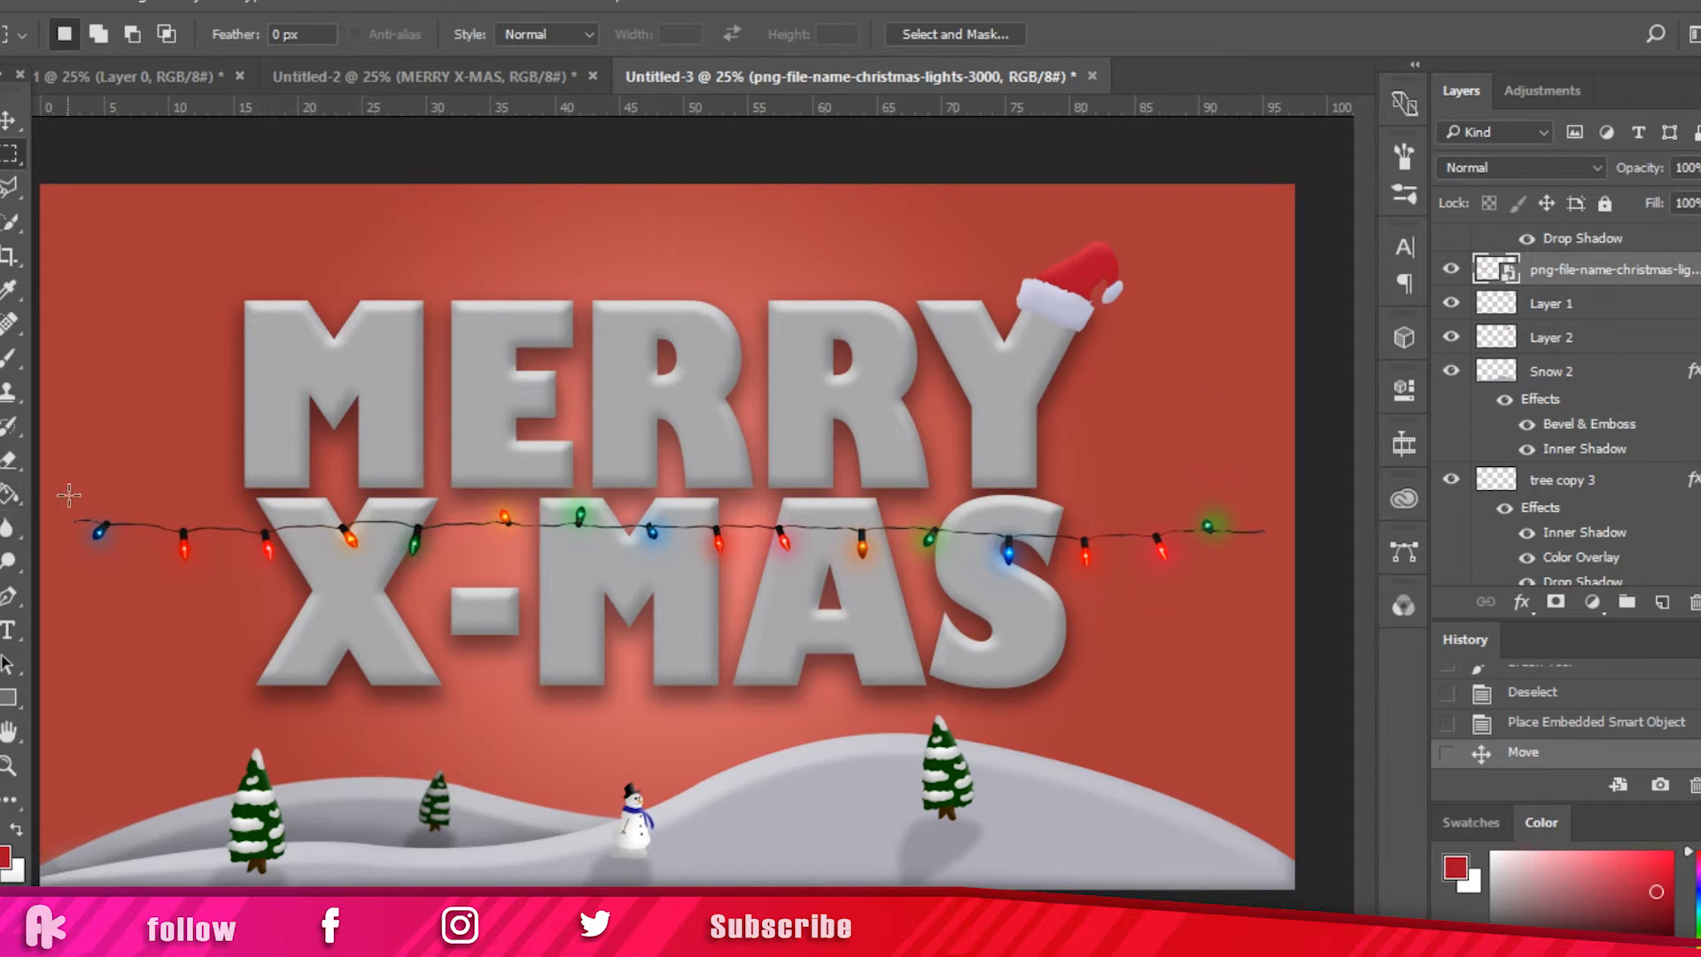
pyautogui.moveTo(61, 505); pyautogui.dragTo(327, 583)
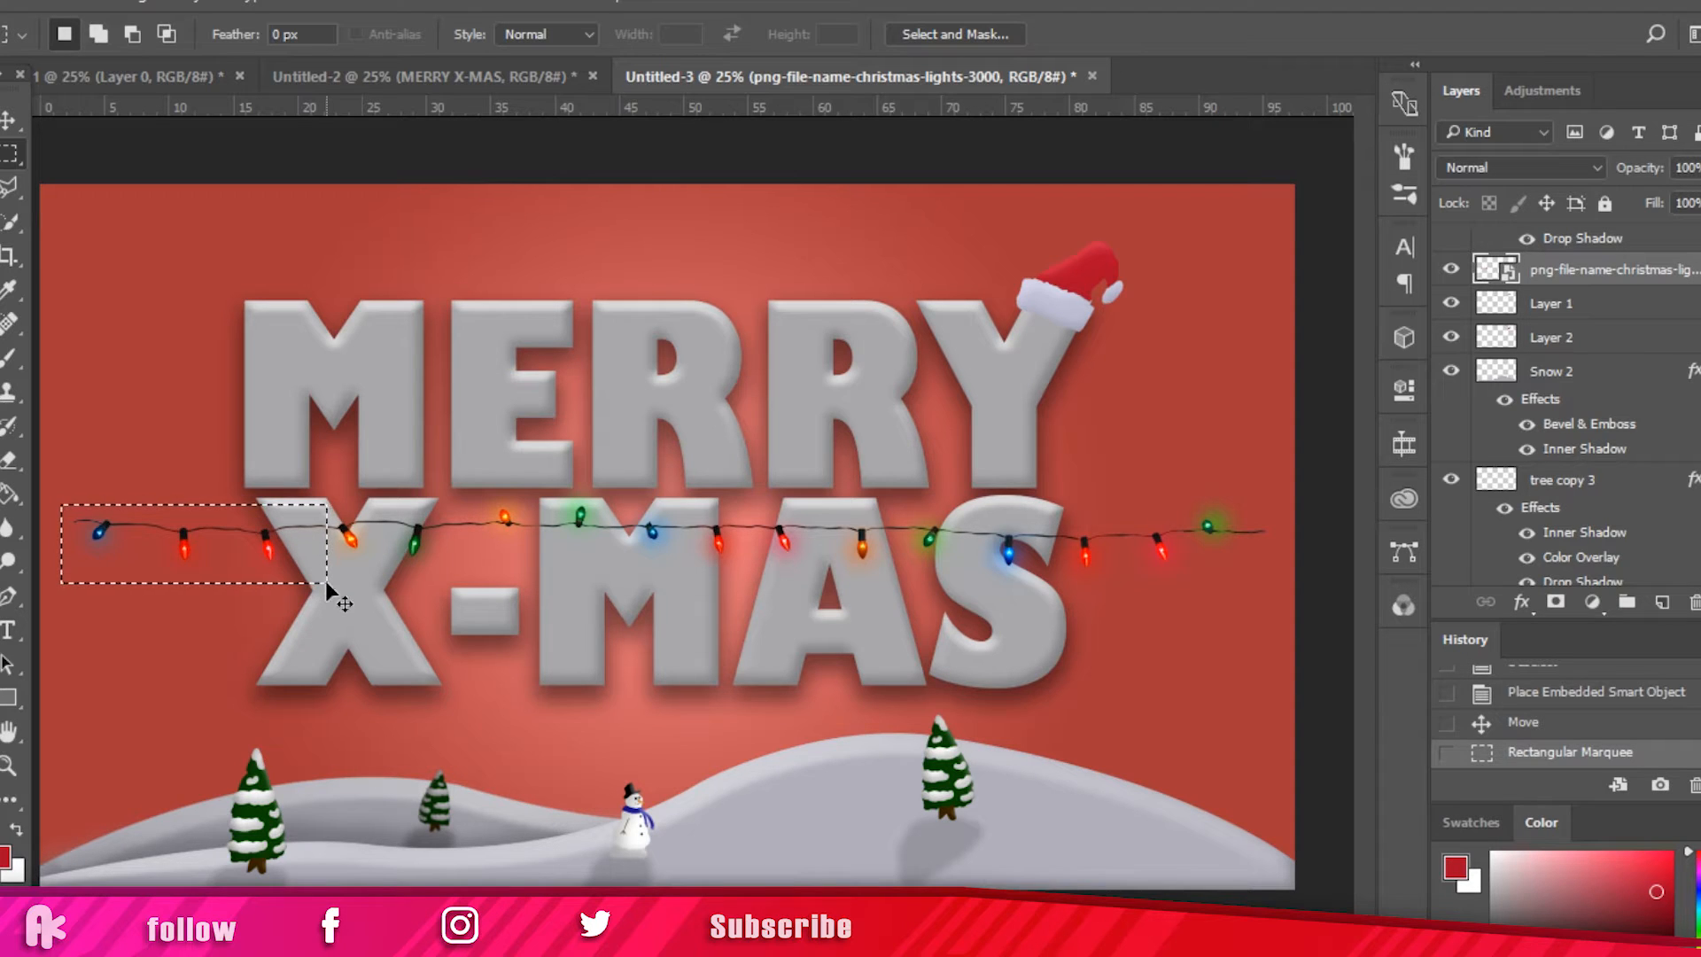
pyautogui.hotkey('ctrl', 'j')
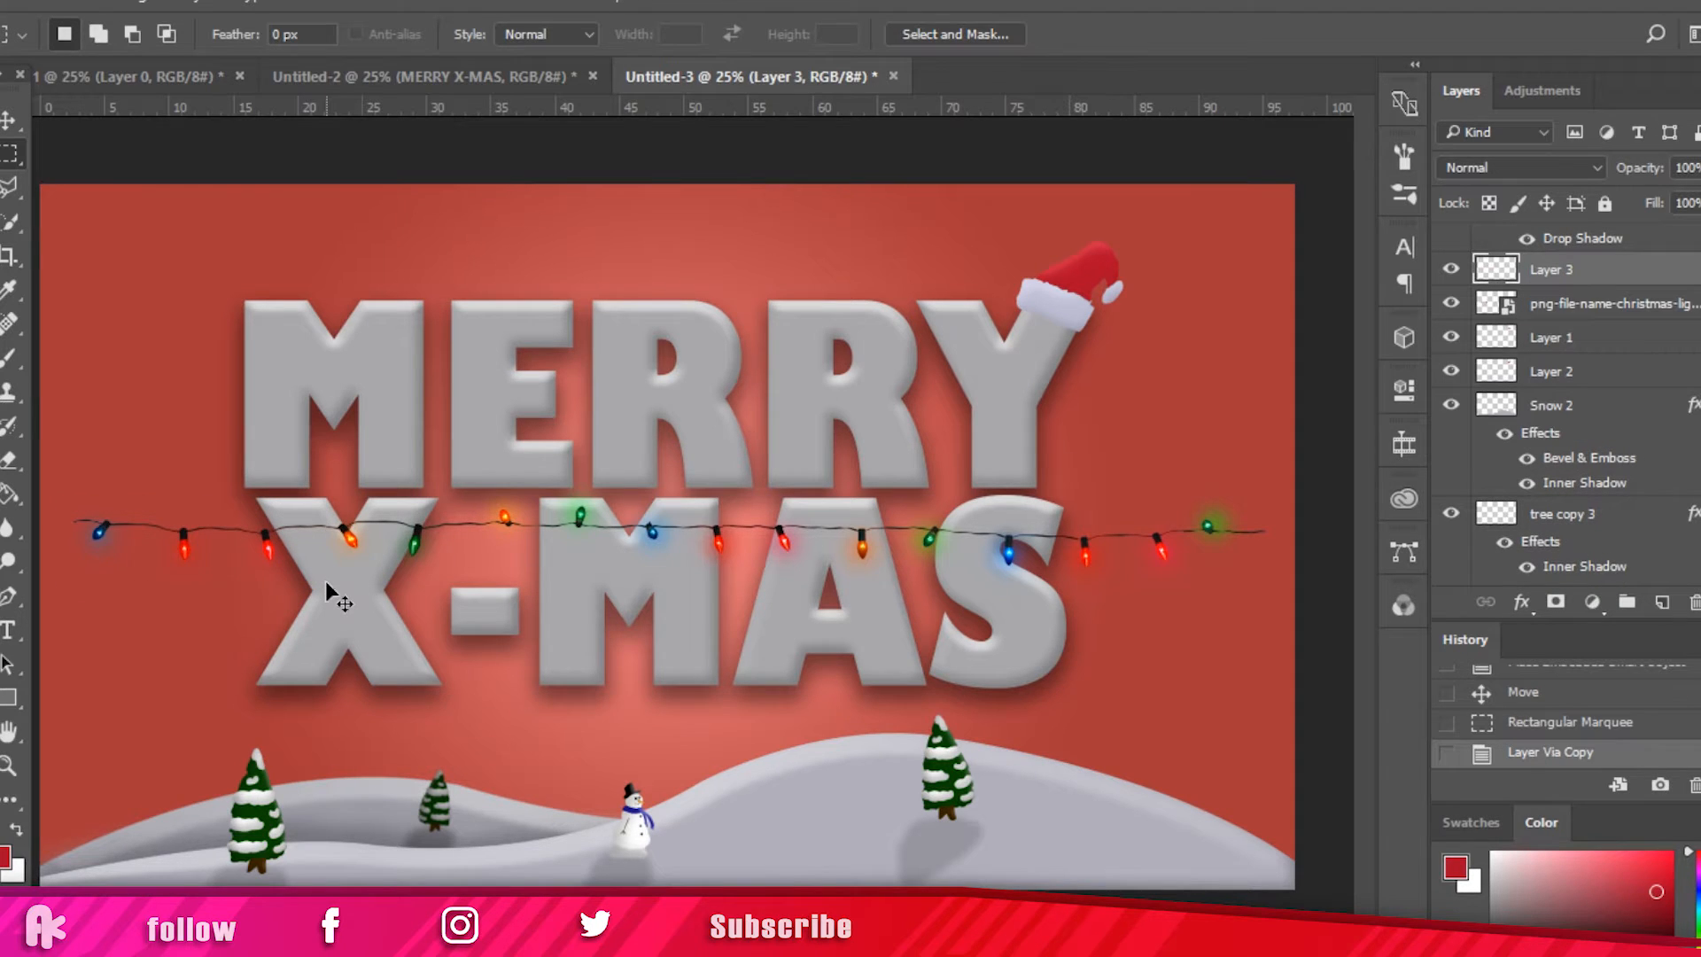
pyautogui.click(9, 120)
pyautogui.moveTo(270, 567); pyautogui.dragTo(439, 353)
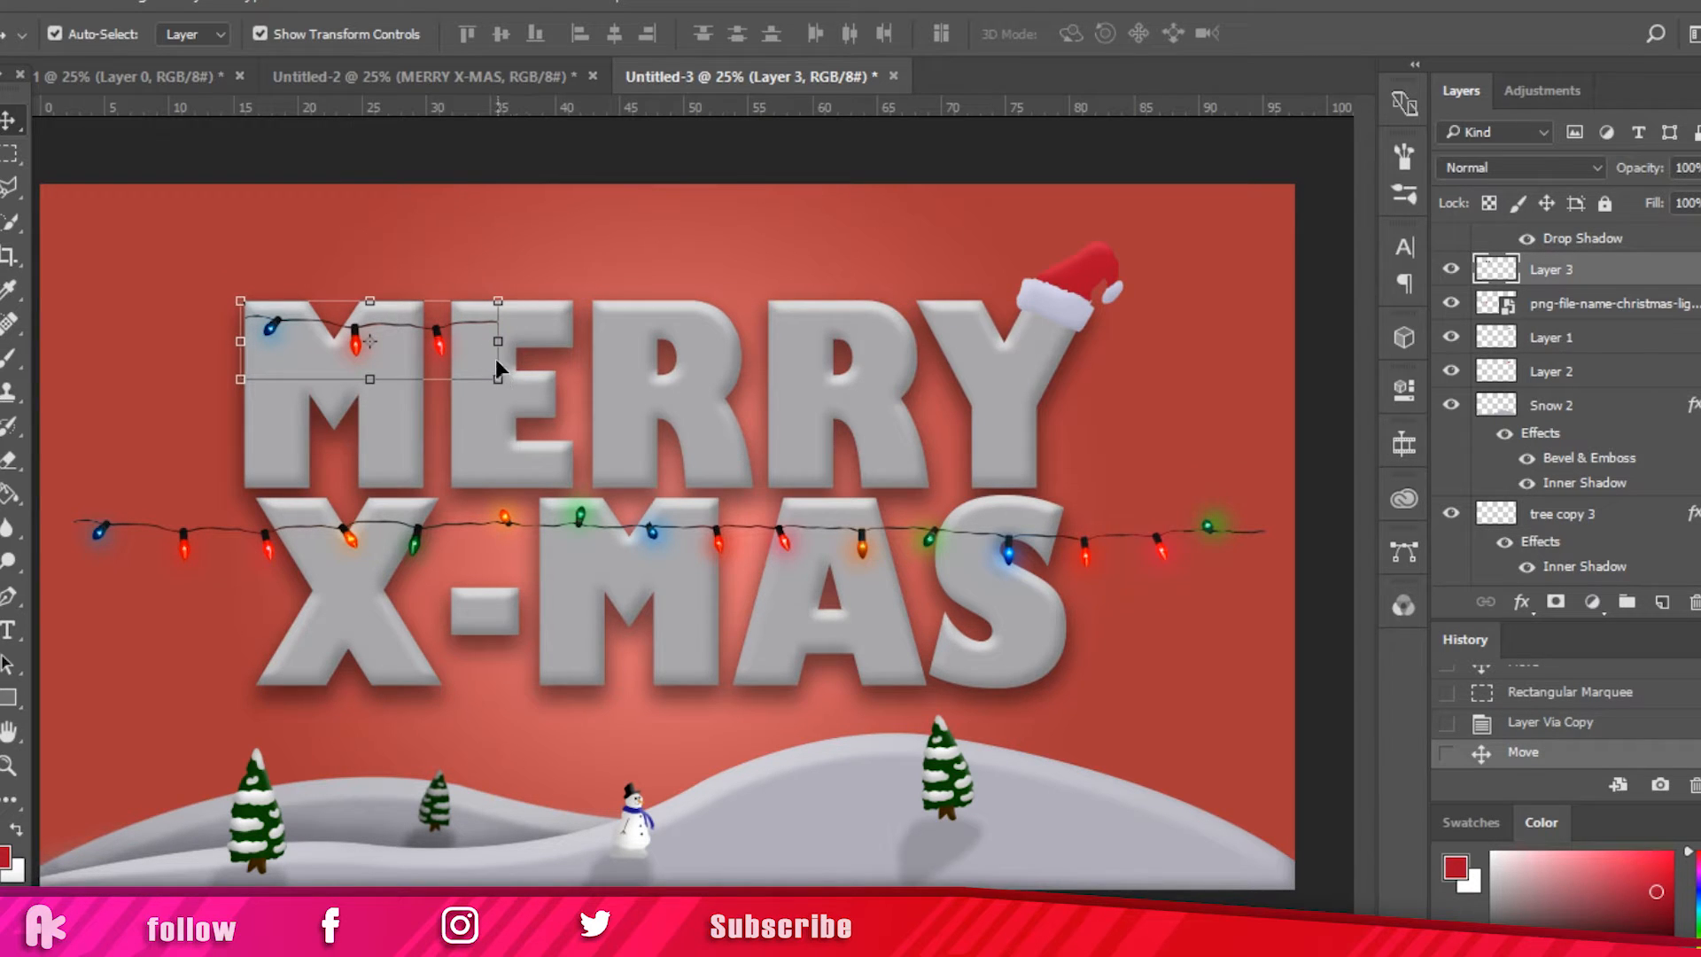
# Step: Narrow the copied lights to the width of the M and skew them so they slope down to the right
pyautogui.press('ctrl')
pyautogui.moveTo(501, 353); pyautogui.dragTo(427, 407)
pyautogui.press('Return')
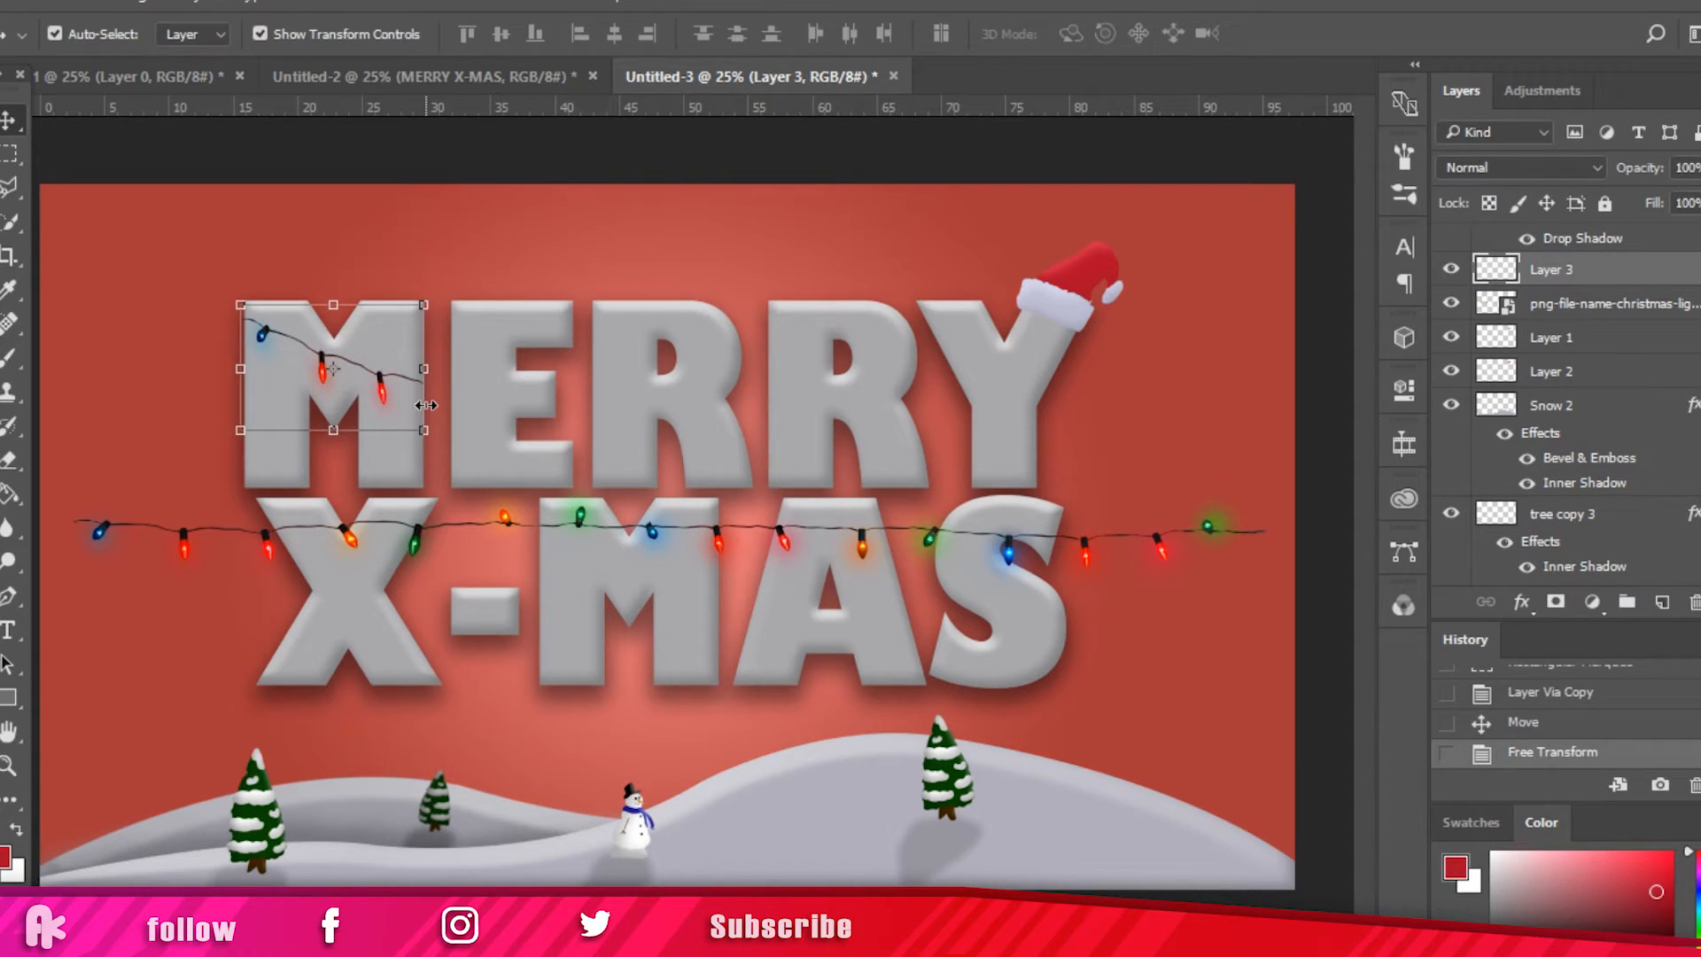
# Step: Select the light string's next three bulbs and copy them from the christmas-lights layer to a new layer
pyautogui.click(12, 156)
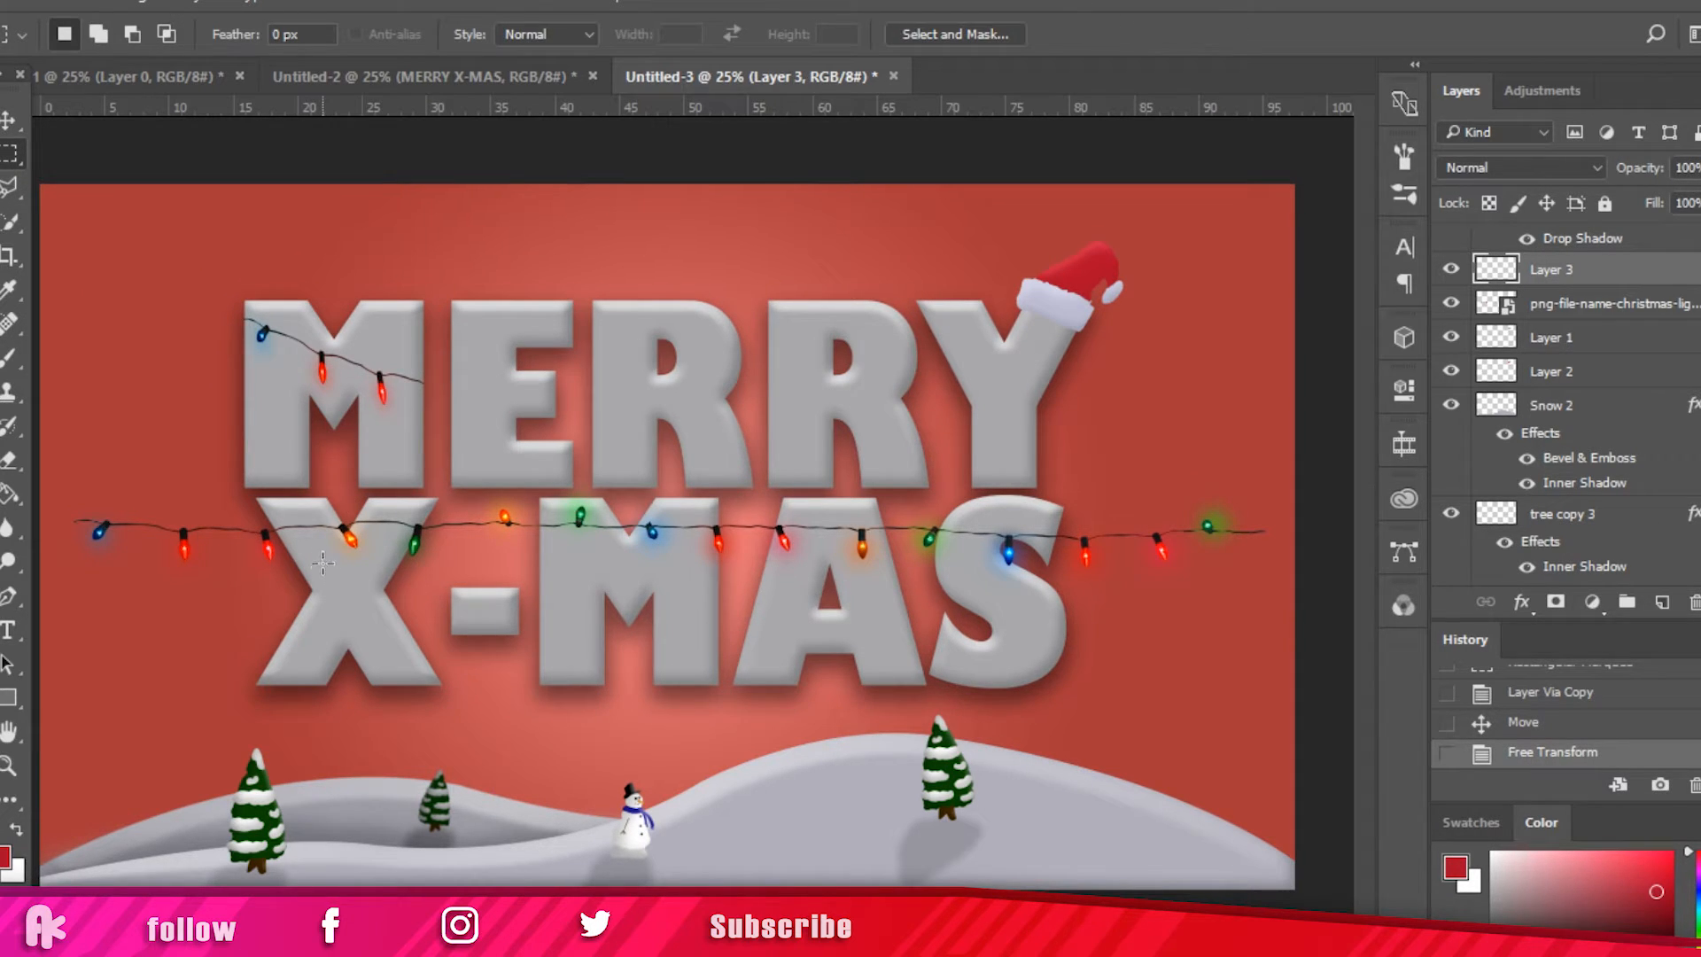
pyautogui.rightClick(322, 517)
pyautogui.click(310, 537)
pyautogui.moveTo(313, 542); pyautogui.dragTo(547, 500)
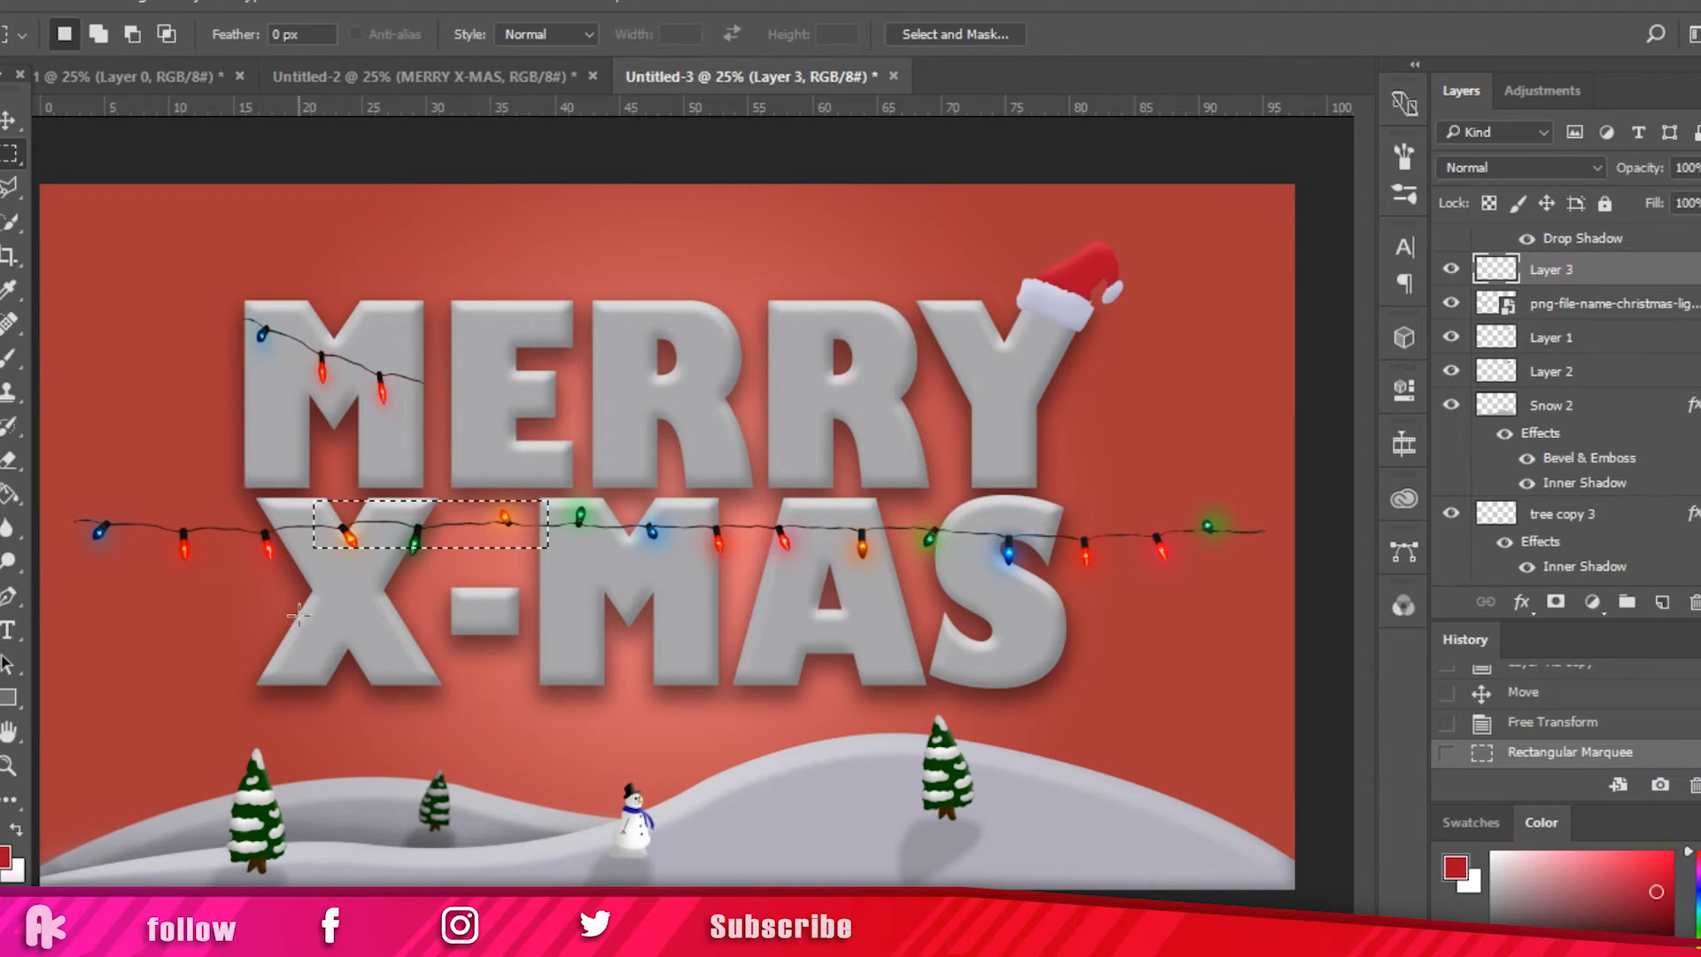
pyautogui.moveTo(306, 604); pyautogui.dragTo(529, 501)
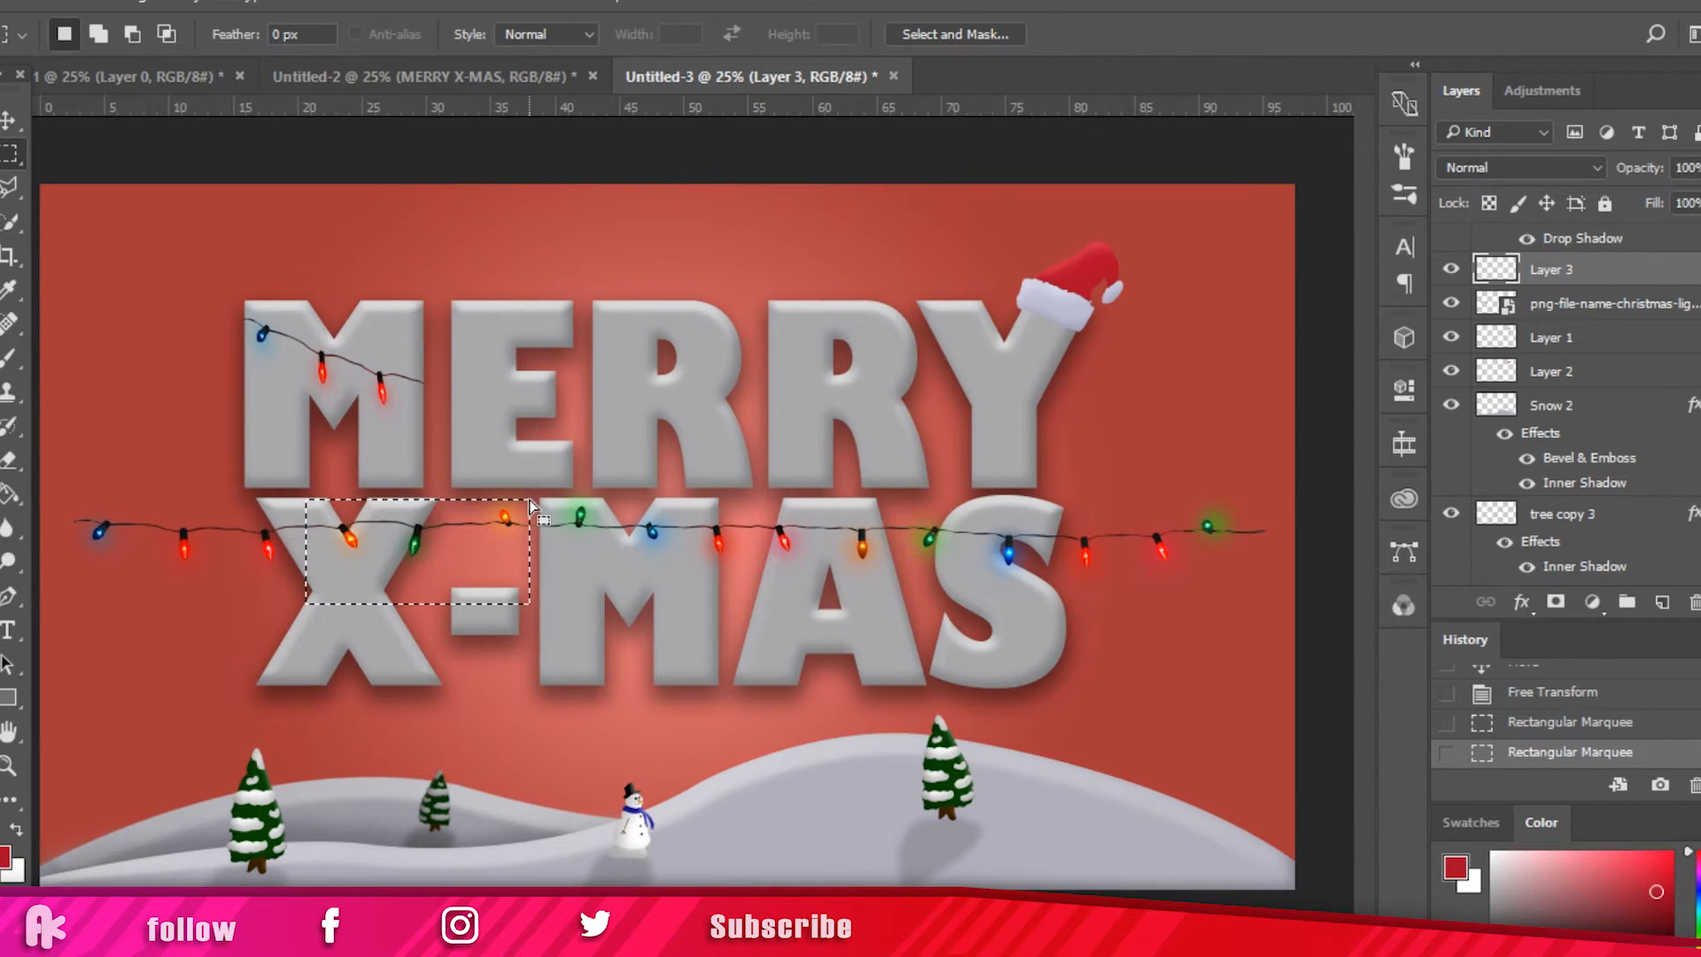
pyautogui.hotkey('ctrl', 'j')
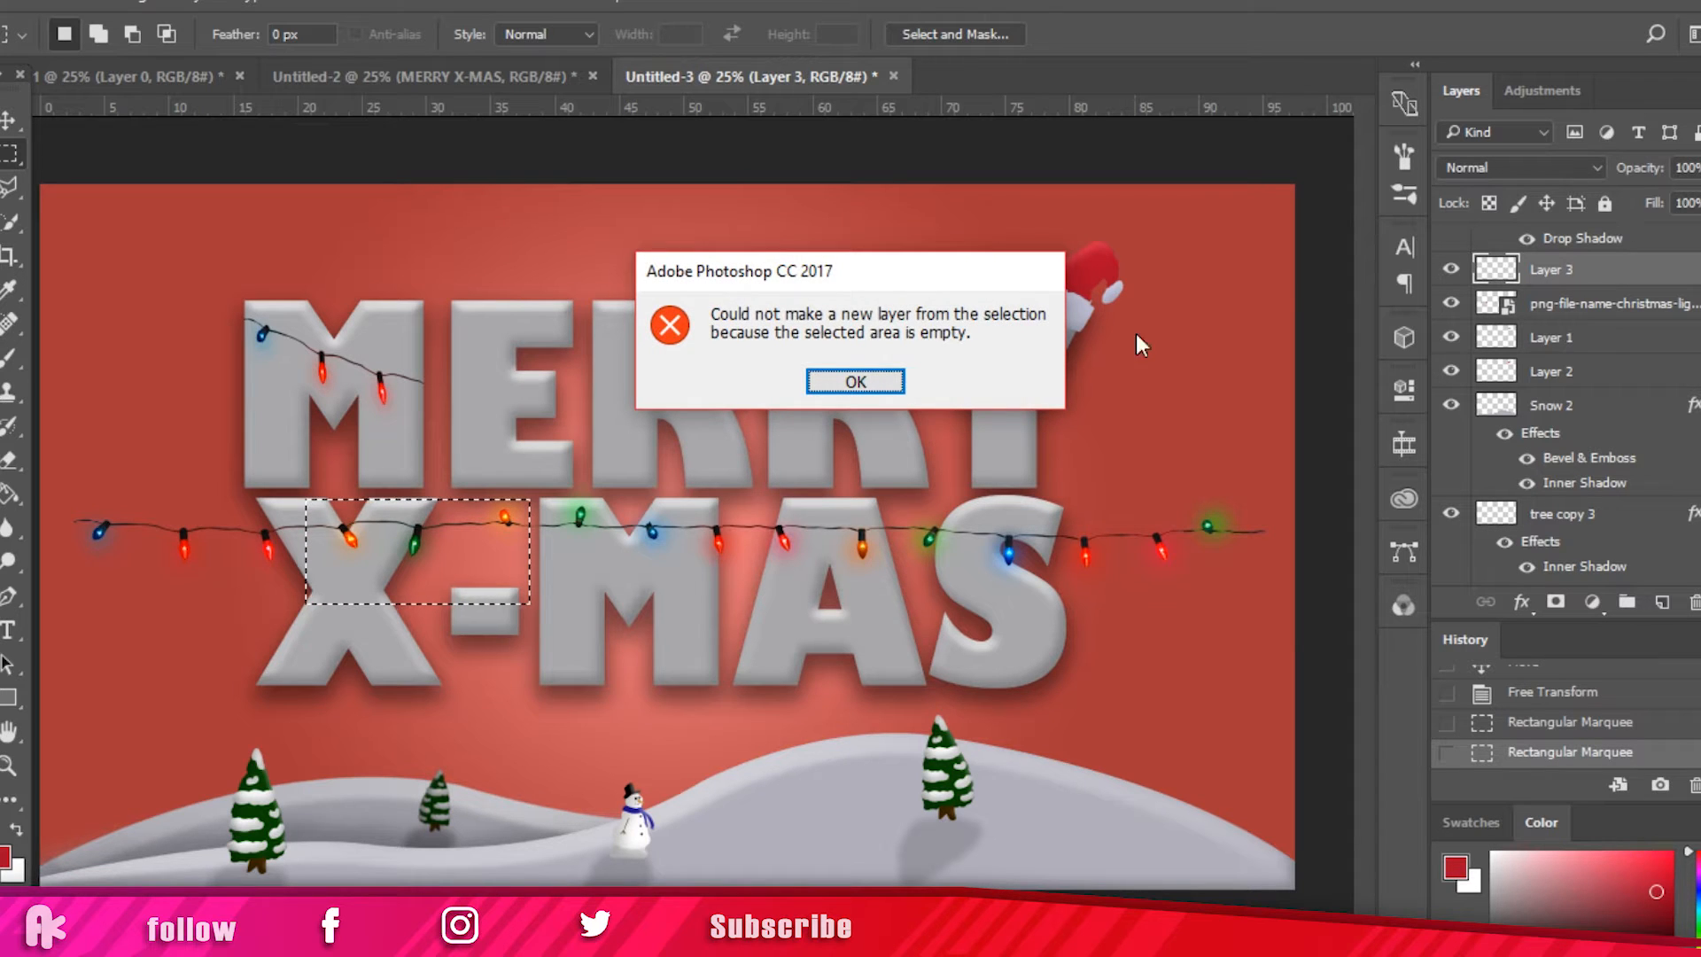
pyautogui.click(855, 382)
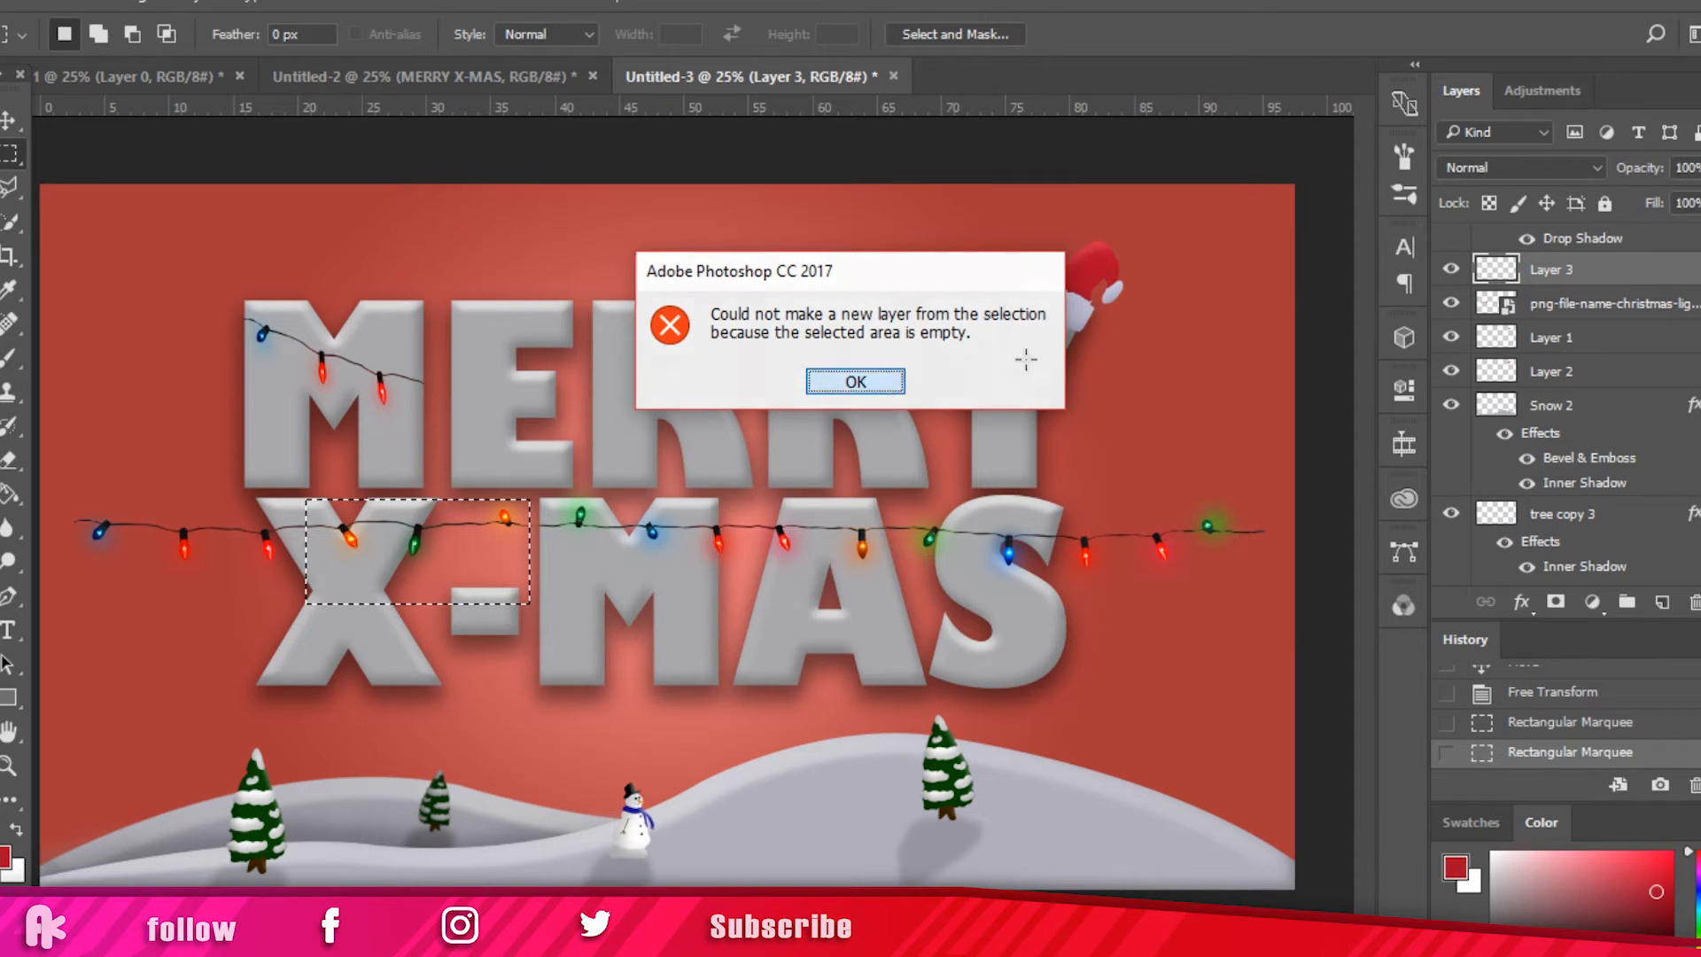
pyautogui.click(1615, 312)
pyautogui.hotkey('ctrl', 'j')
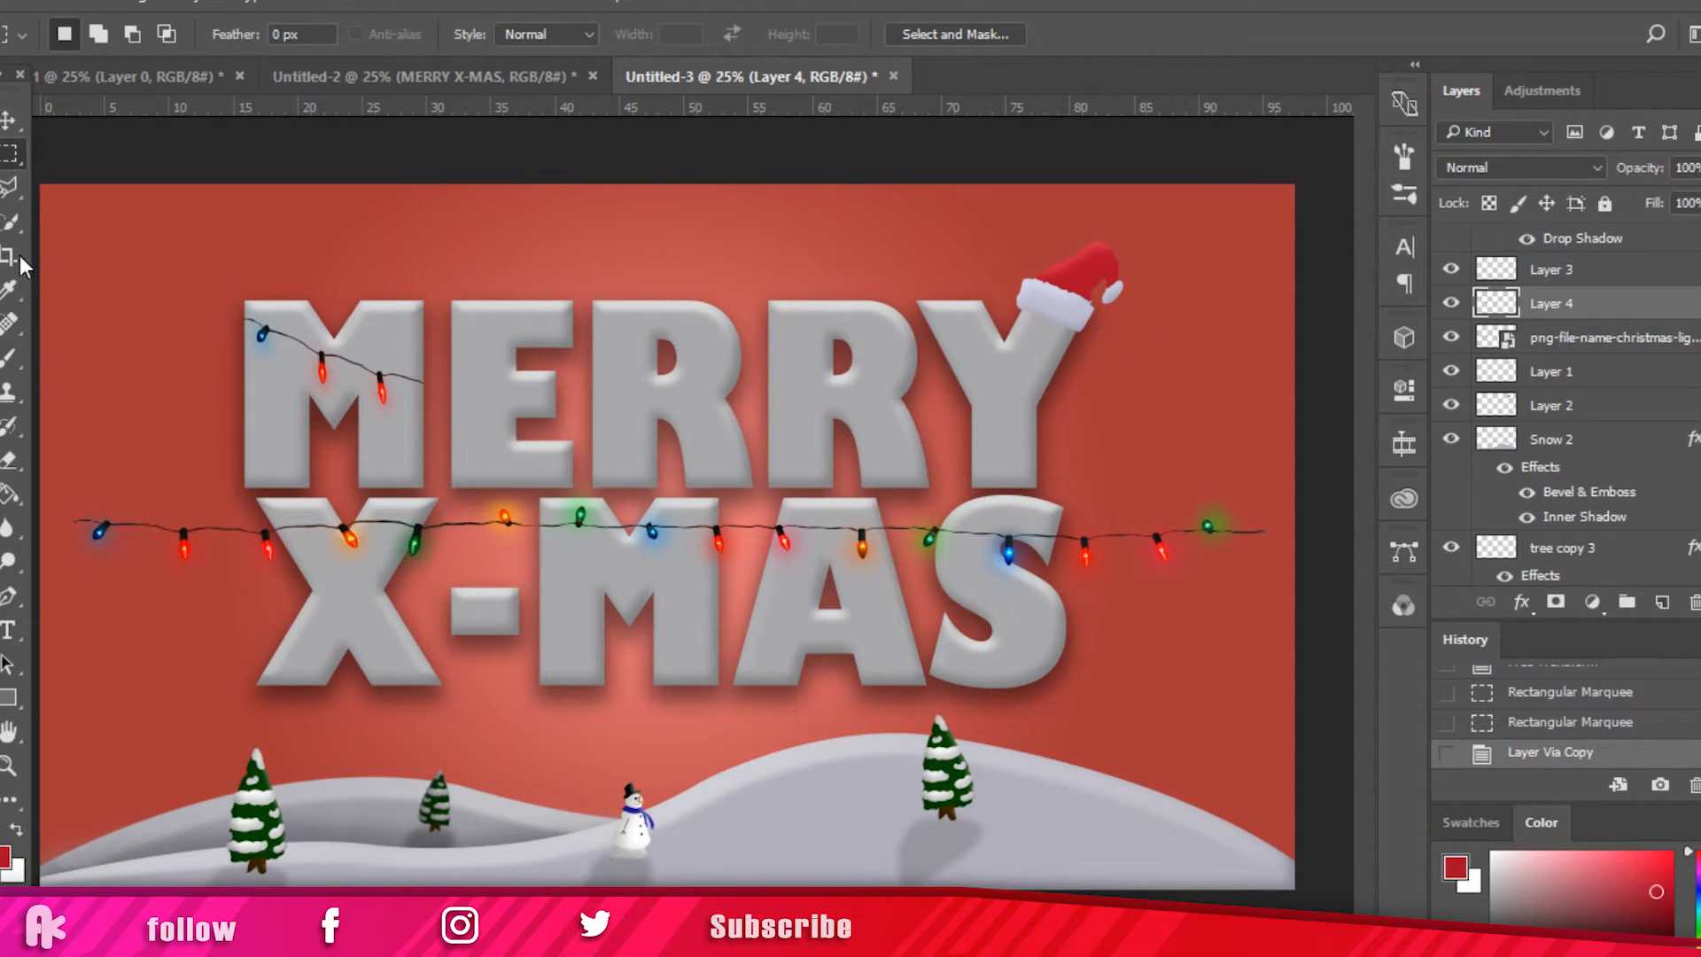
# Step: Move the second set of lights onto the lower part of the M, narrowed to about 80% and skewed vertically by about 15 degrees
pyautogui.click(9, 120)
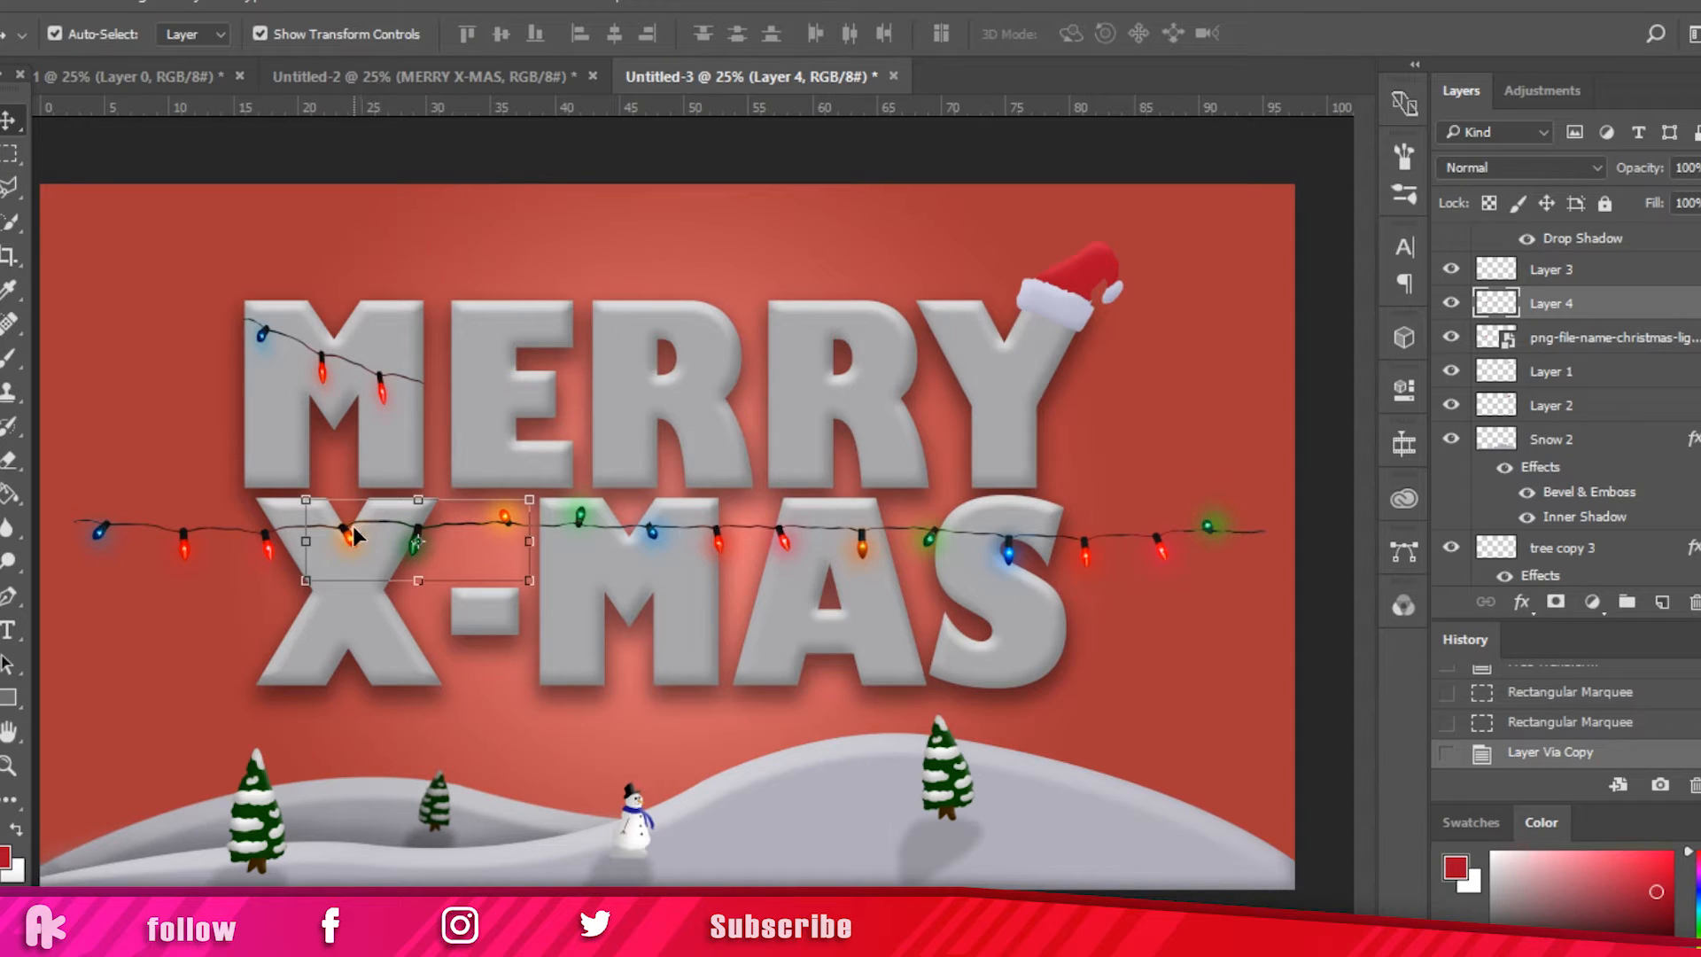
pyautogui.moveTo(350, 542); pyautogui.dragTo(292, 432)
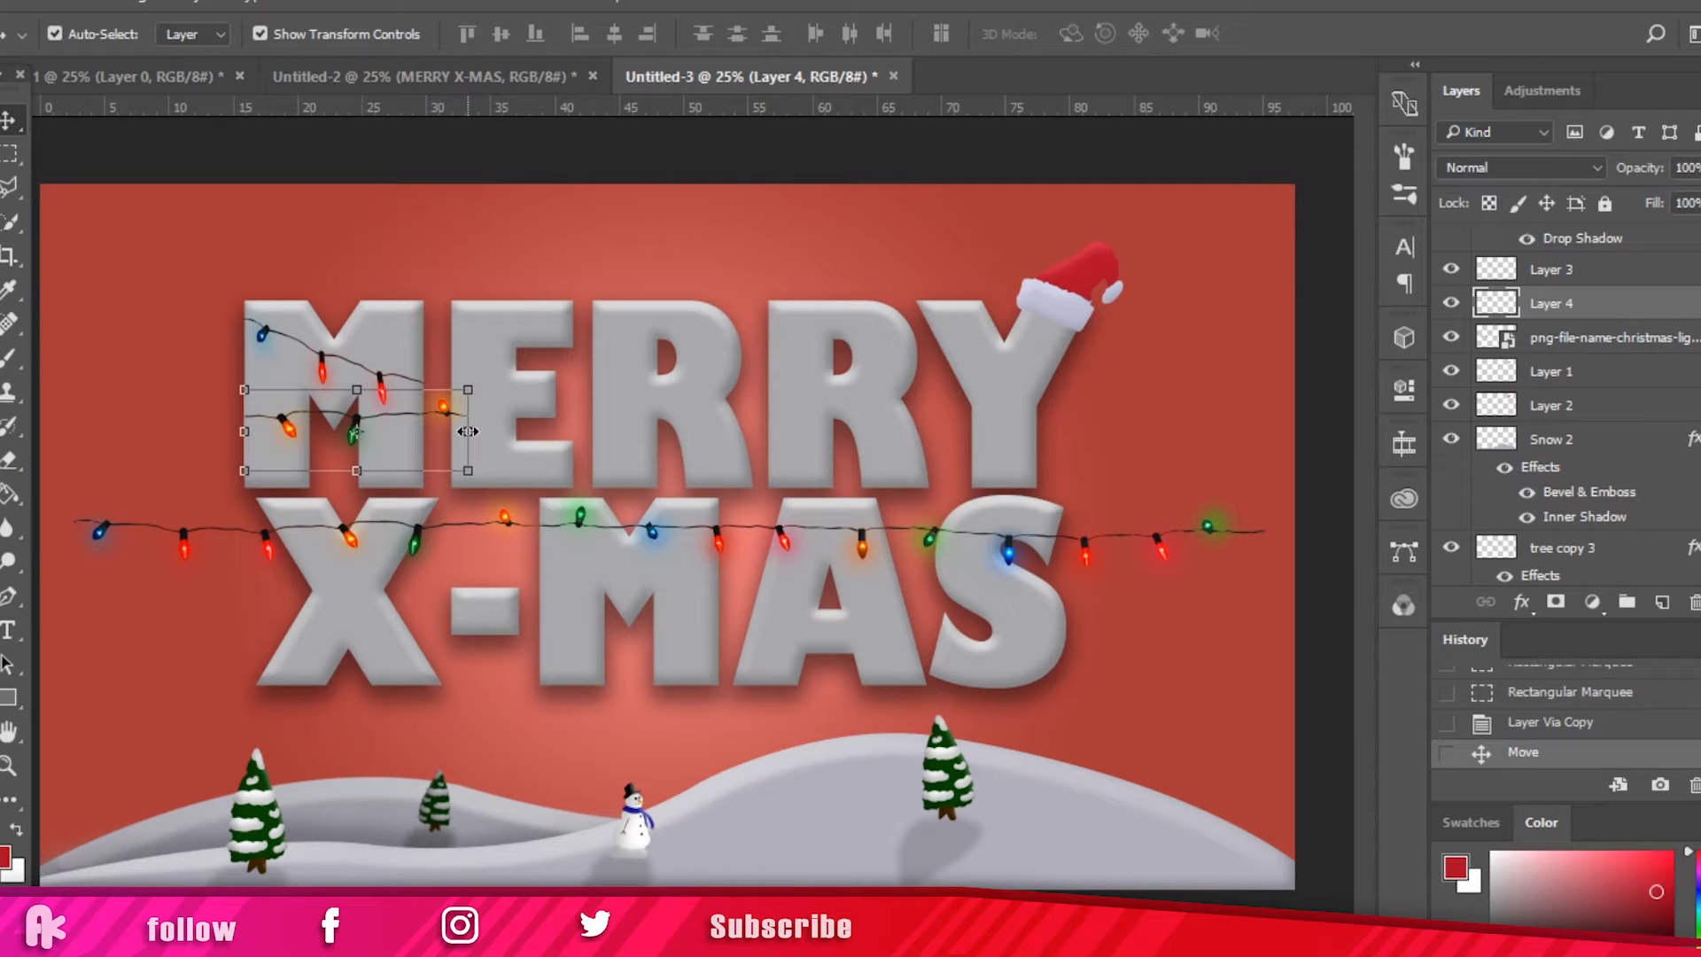
pyautogui.press('ctrl')
pyautogui.moveTo(470, 434); pyautogui.dragTo(425, 479)
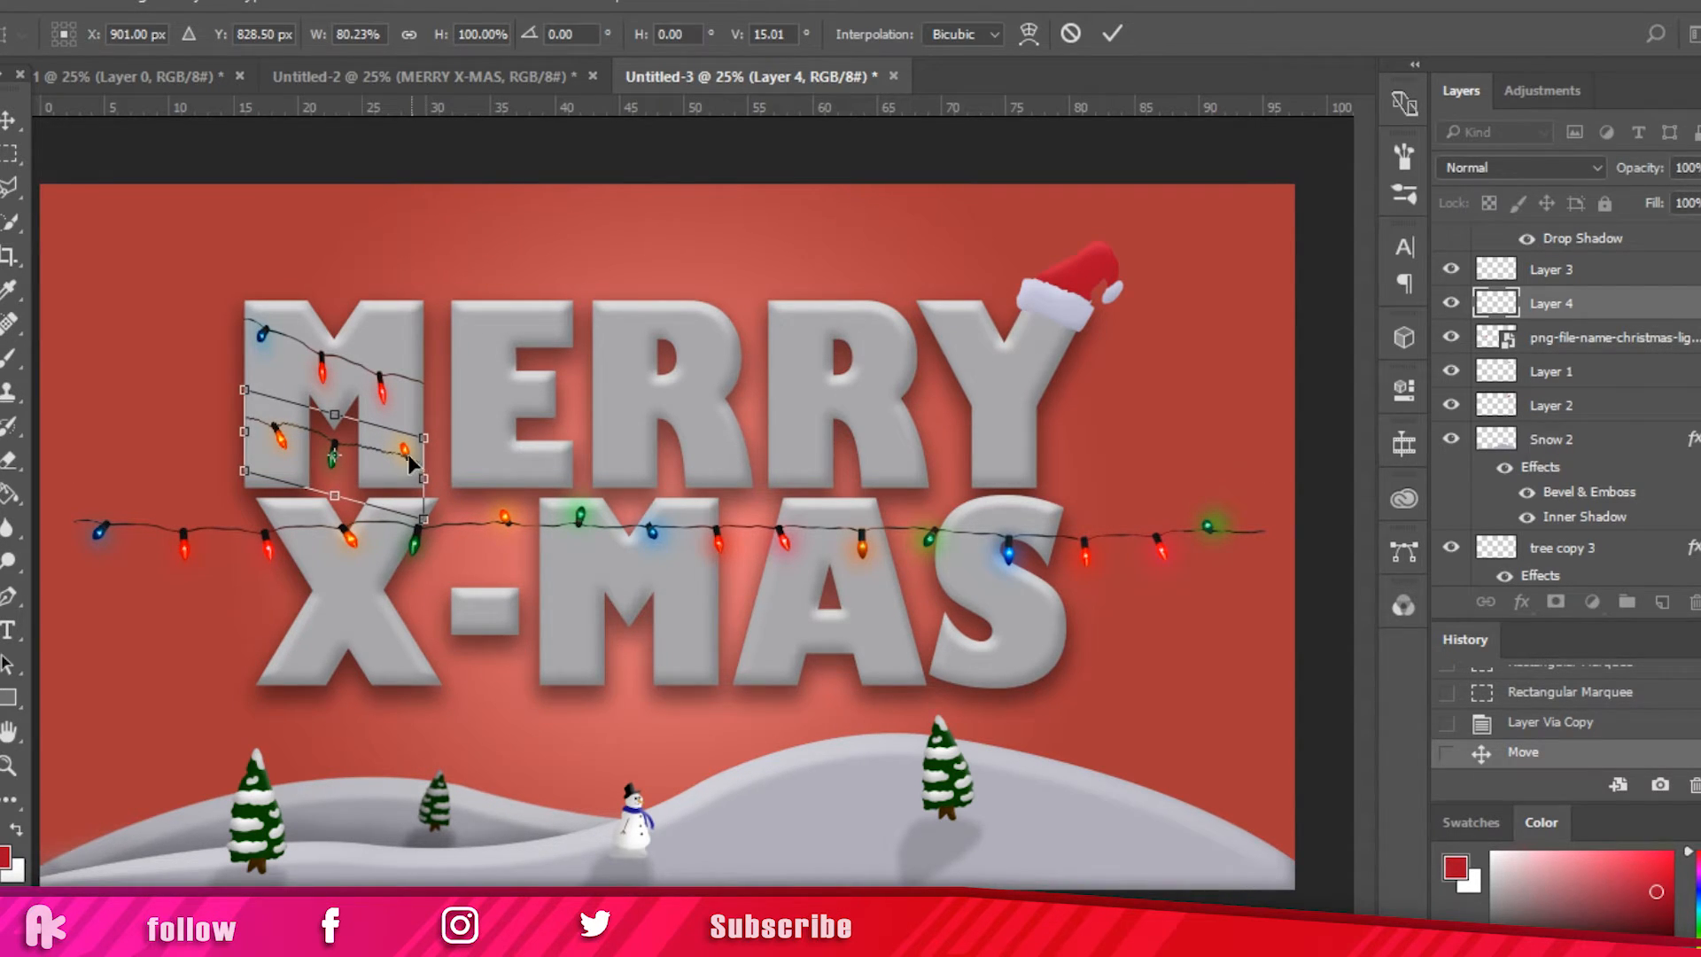
pyautogui.moveTo(407, 449); pyautogui.dragTo(409, 442)
pyautogui.press('Return')
# Step: Fit further copied light sections in sloping rows across the letters E, R, R and Y, and move the original string below X-MAS
pyautogui.hotkey('ctrl', 'j')
pyautogui.hotkey('ctrl', 'j')
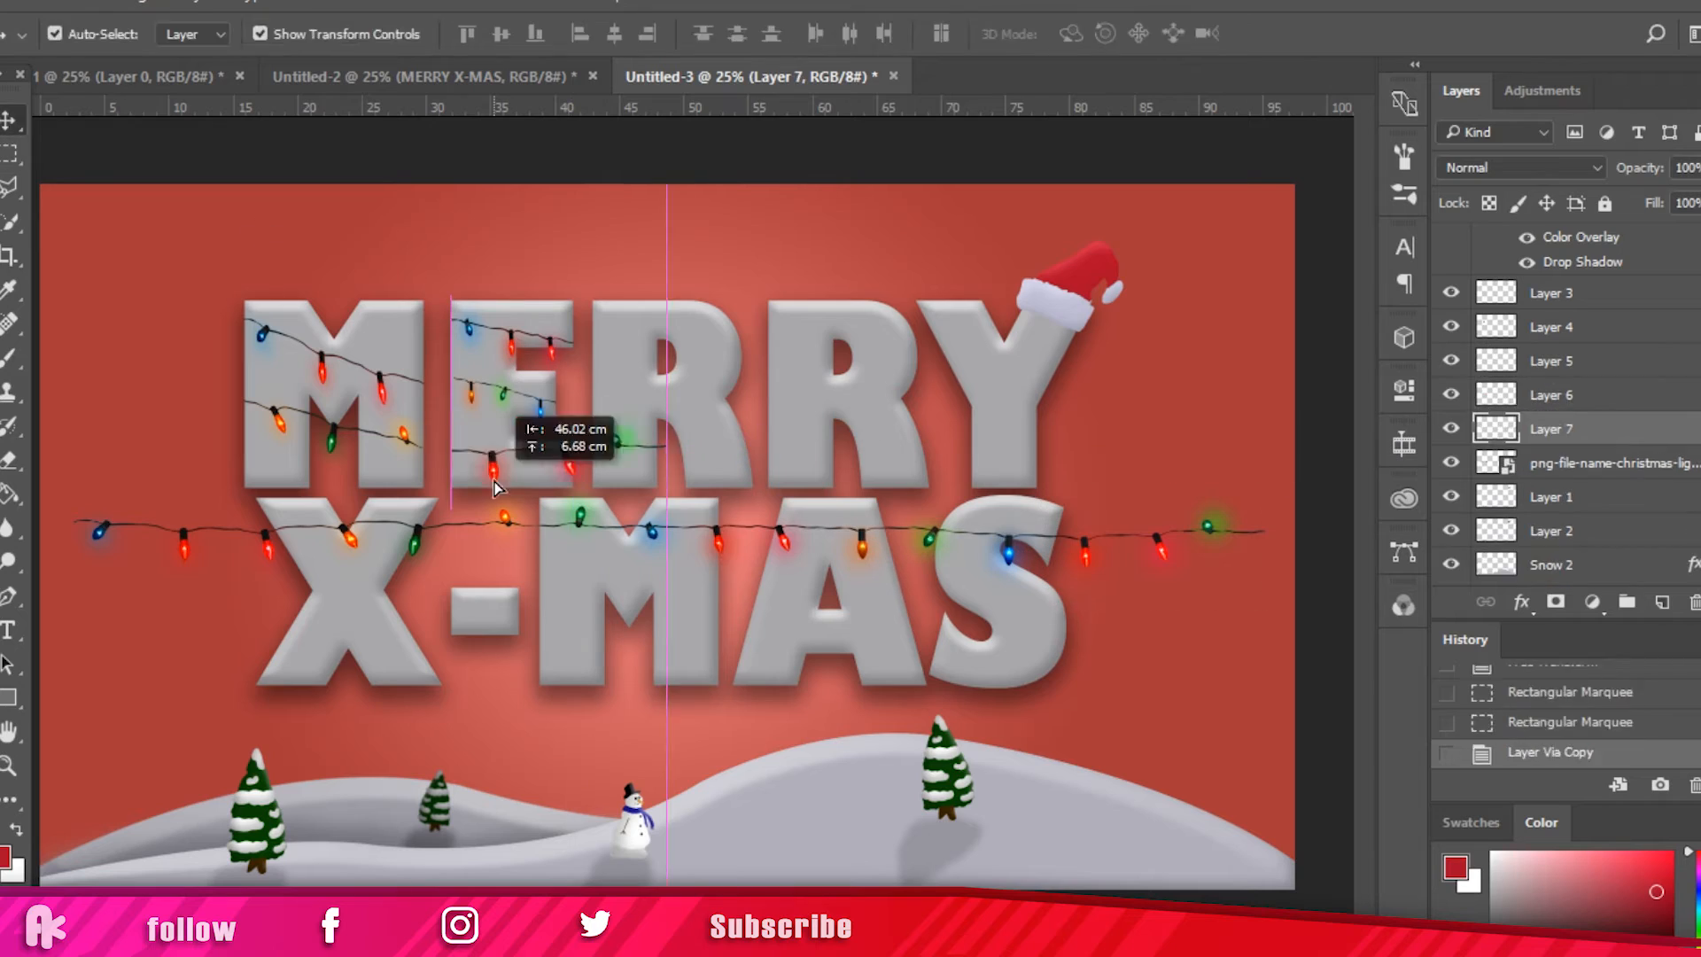
pyautogui.hotkey('ctrl', 'j')
pyautogui.hotkey('ctrl', 'j')
pyautogui.moveTo(537, 551); pyautogui.dragTo(752, 451)
pyautogui.hotkey('ctrl', 'j')
pyautogui.hotkey('ctrl', 't')
pyautogui.press('Return')
pyautogui.moveTo(673, 529); pyautogui.dragTo(676, 730)
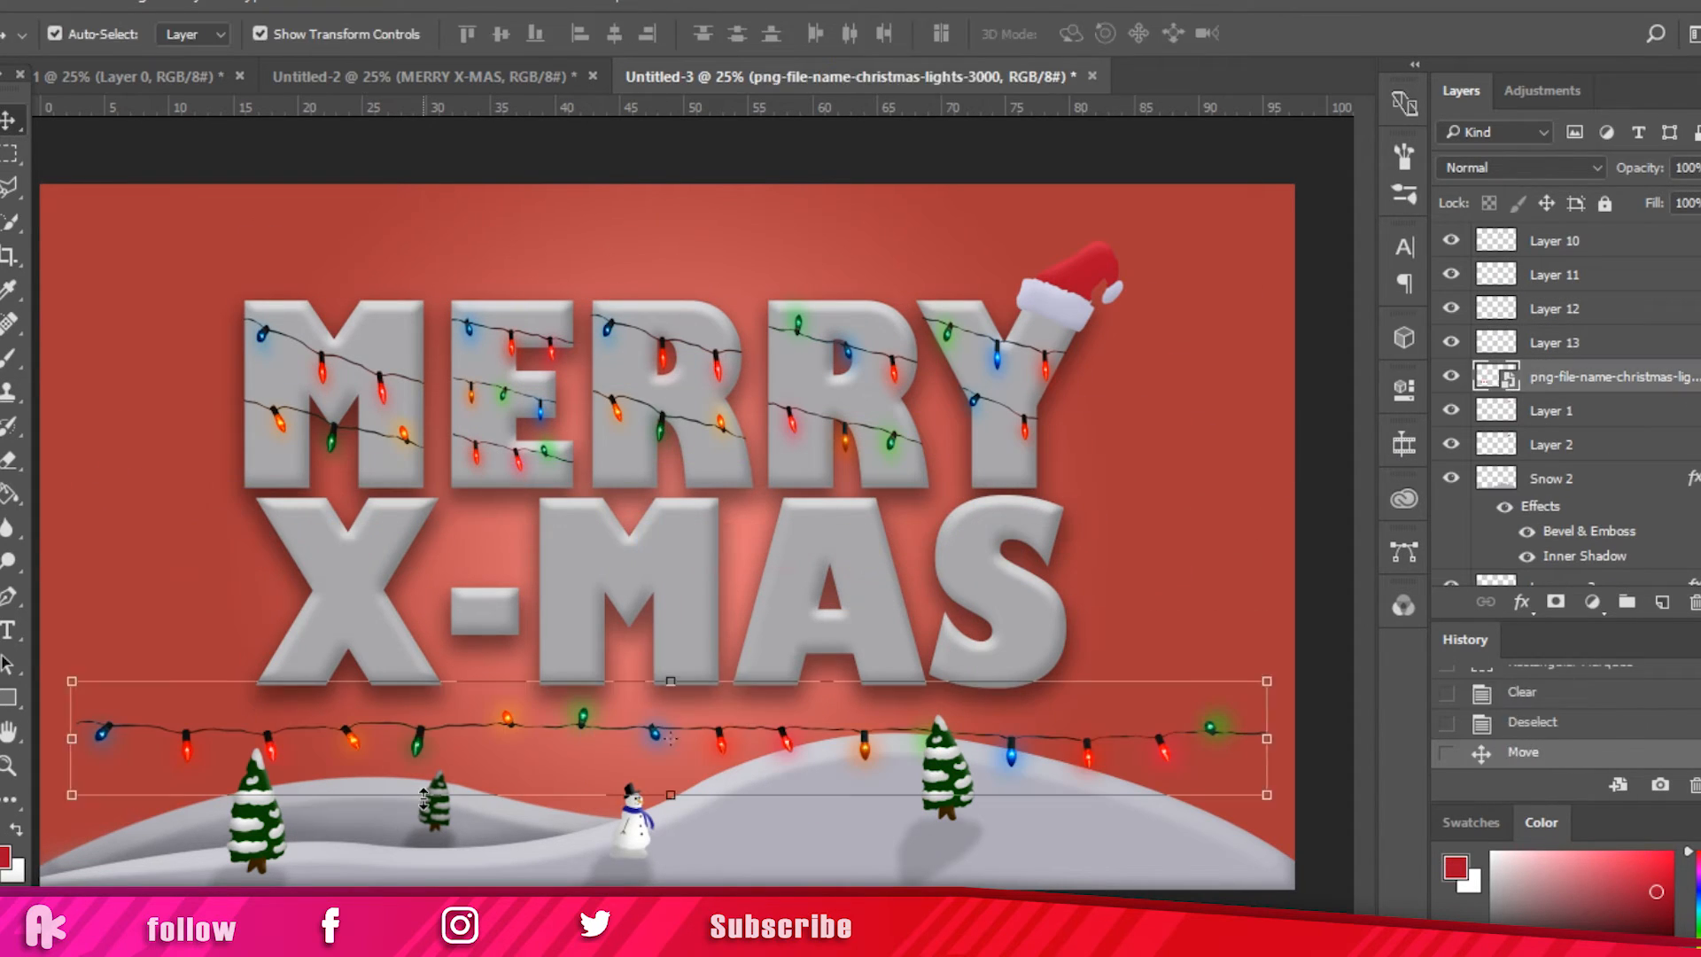
# Step: Copy further light sections to new layers and fit them in sloping rows across the X, the hyphen, M and A
pyautogui.click(9, 154)
pyautogui.hotkey('ctrl', 'j')
pyautogui.hotkey('ctrl', 't')
pyautogui.moveTo(684, 626); pyautogui.dragTo(682, 655)
pyautogui.press('Return')
pyautogui.hotkey('ctrl', 'j')
pyautogui.moveTo(562, 728); pyautogui.dragTo(955, 533)
pyautogui.press('Return')
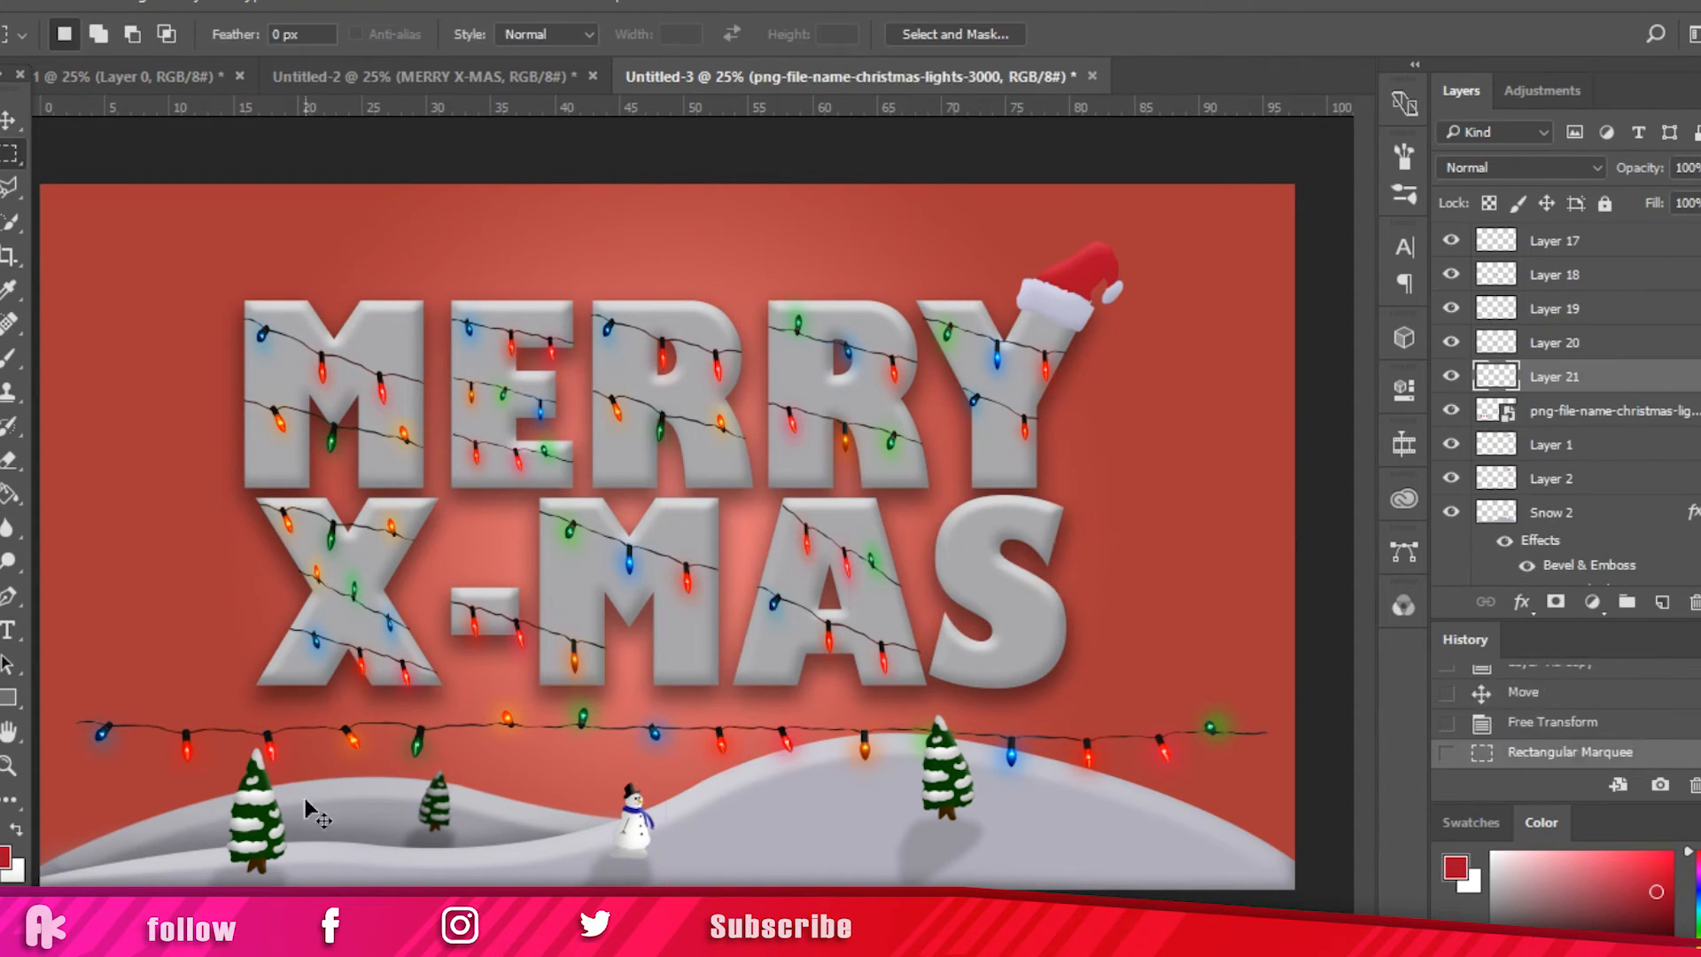
# Step: Copy more light sections and place them on the S and the lower part of the M in X-MAS
pyautogui.hotkey('ctrl', 'j')
pyautogui.moveTo(244, 742); pyautogui.dragTo(495, 715)
pyautogui.hotkey('ctrl', 'z')
pyautogui.press('Return')
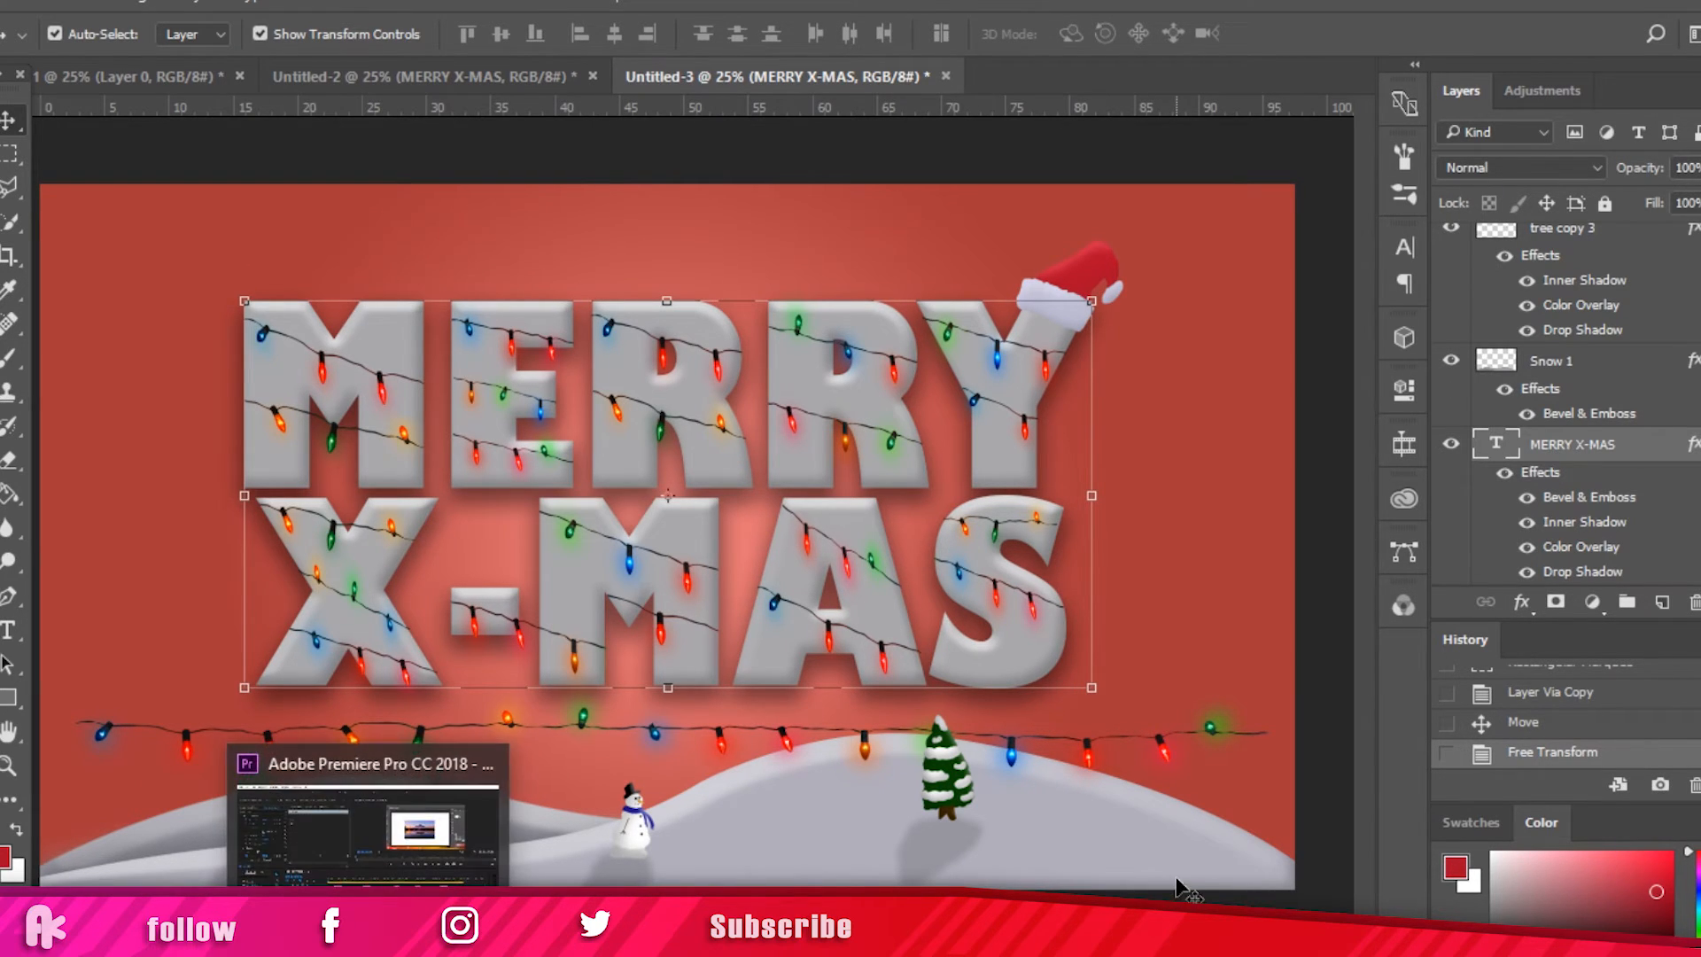
# Step: Delete the original christmas-lights layer lying below X-MAS
pyautogui.click(544, 536)
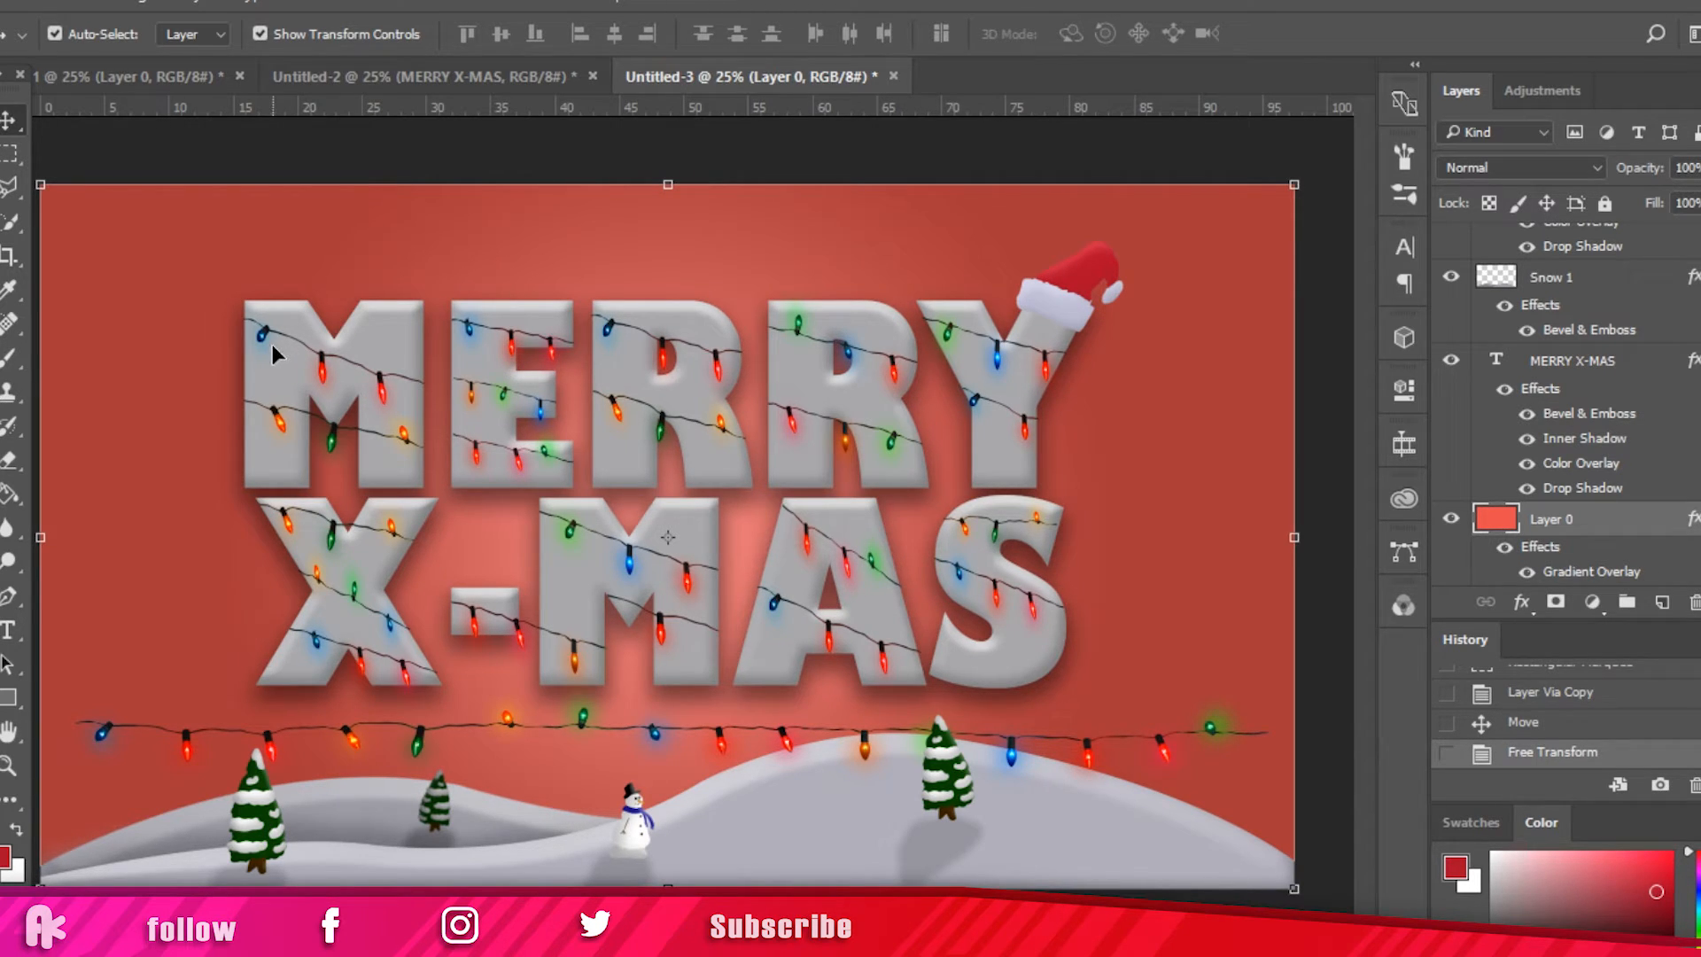
pyautogui.click(1013, 751)
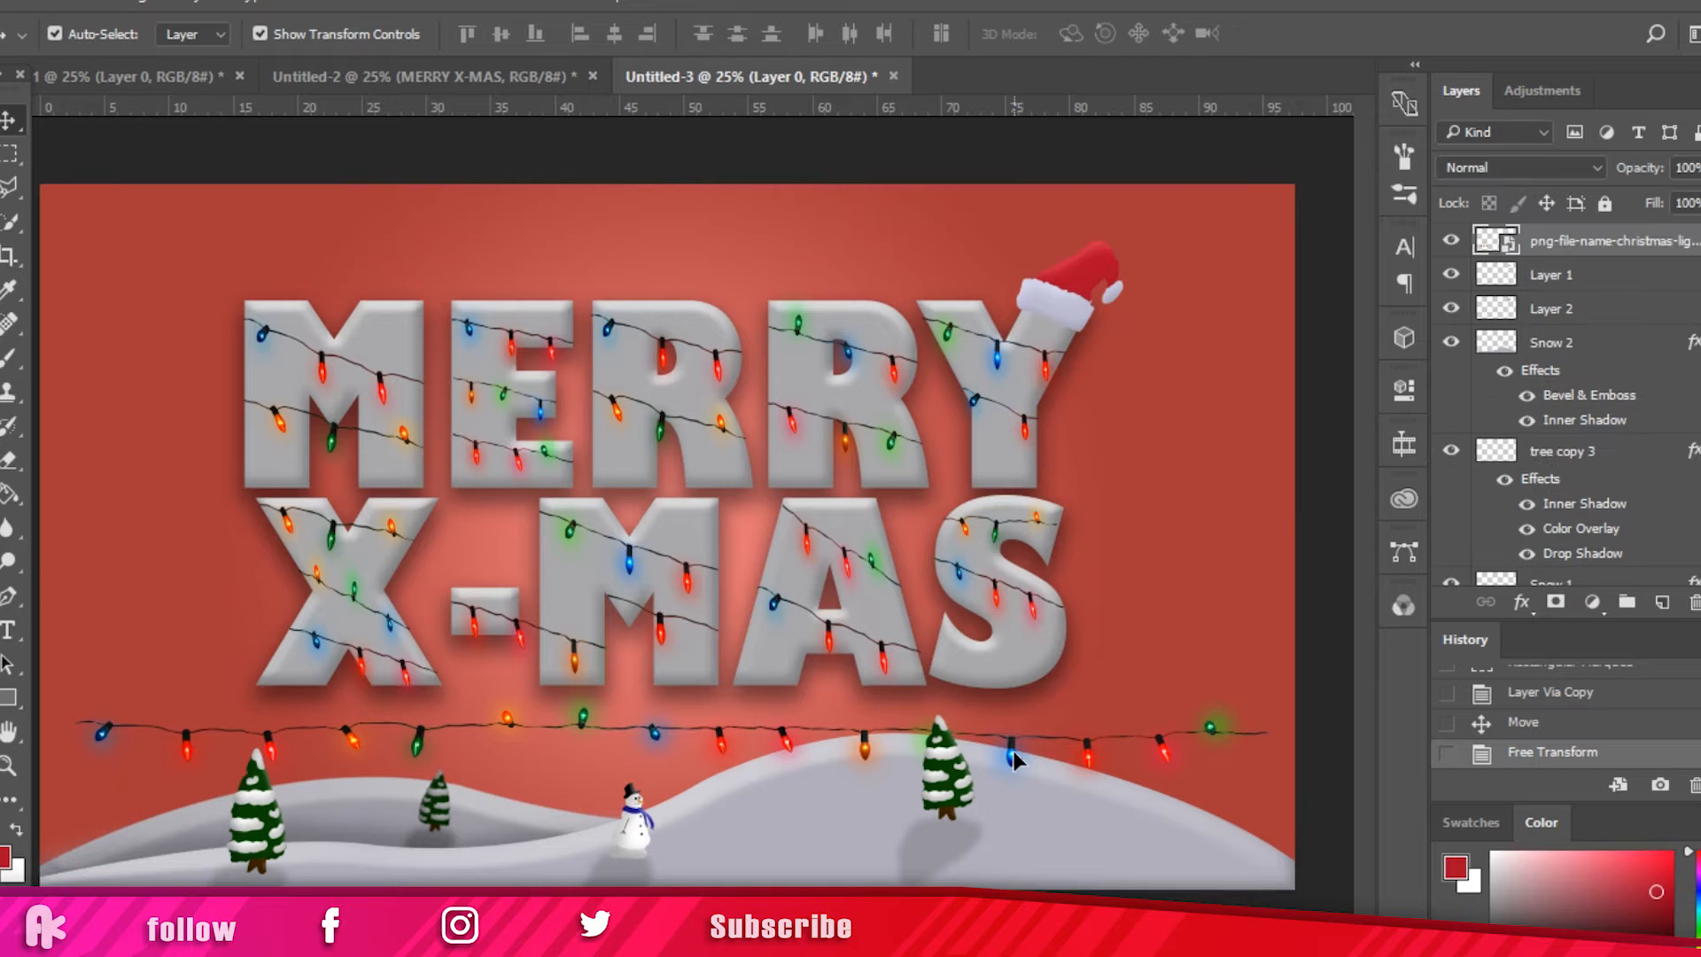
pyautogui.moveTo(1597, 246); pyautogui.dragTo(1696, 602)
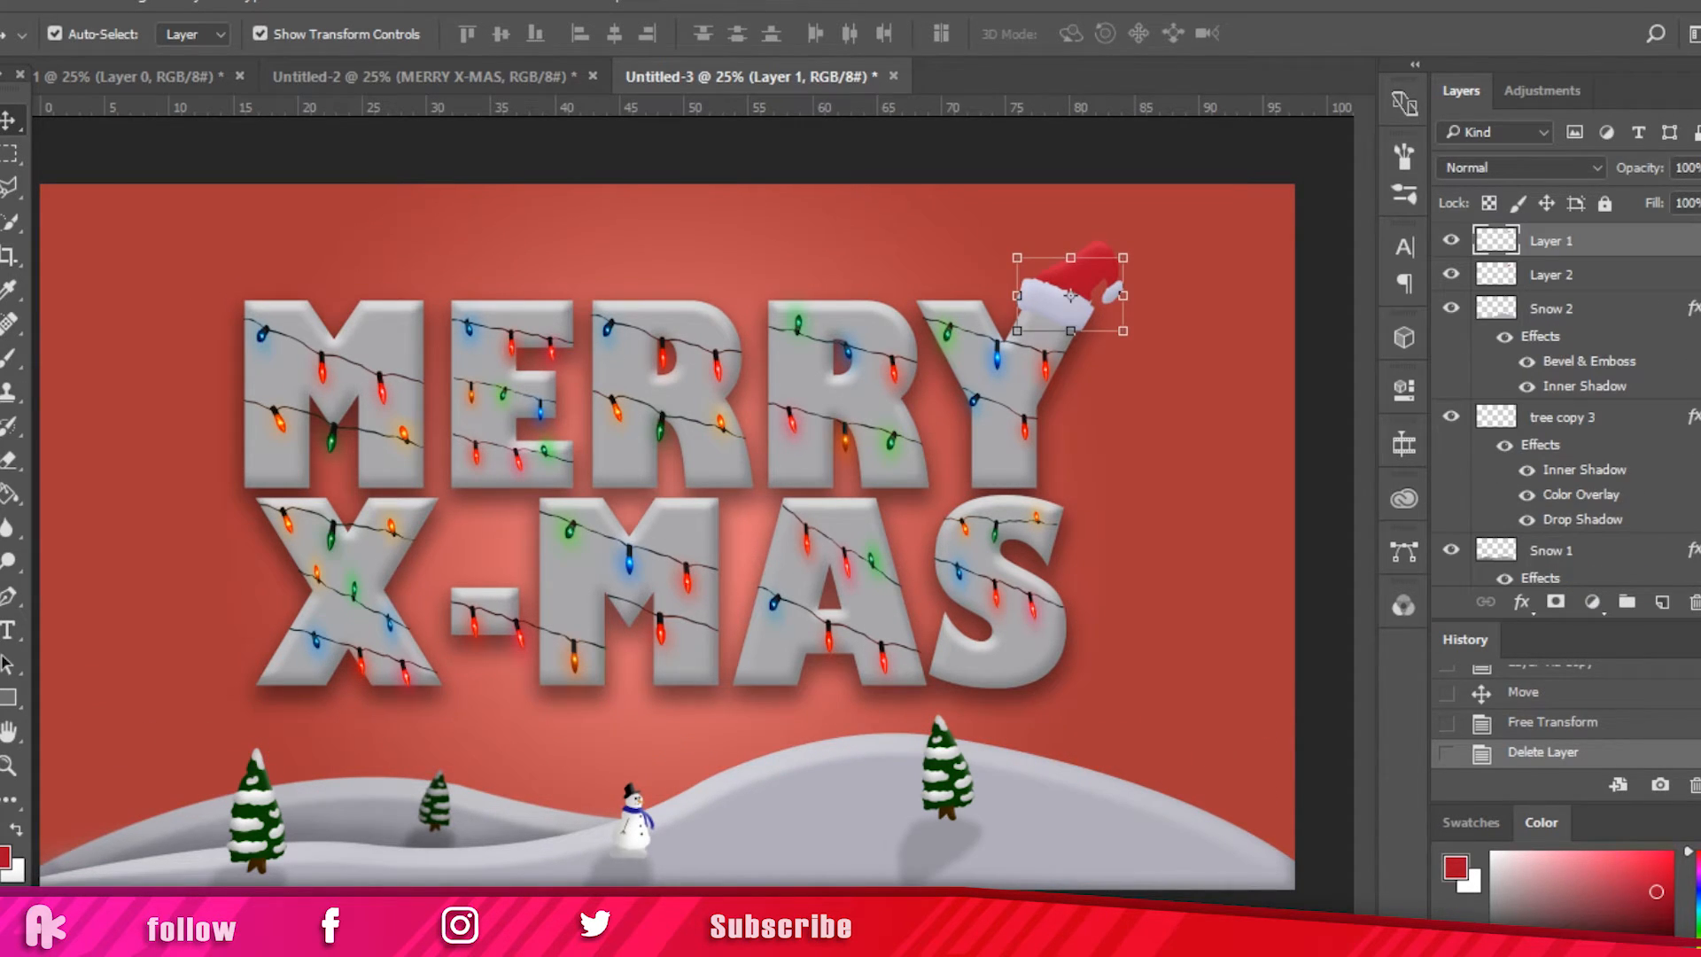
pyautogui.scroll(-5, 1559, 398)
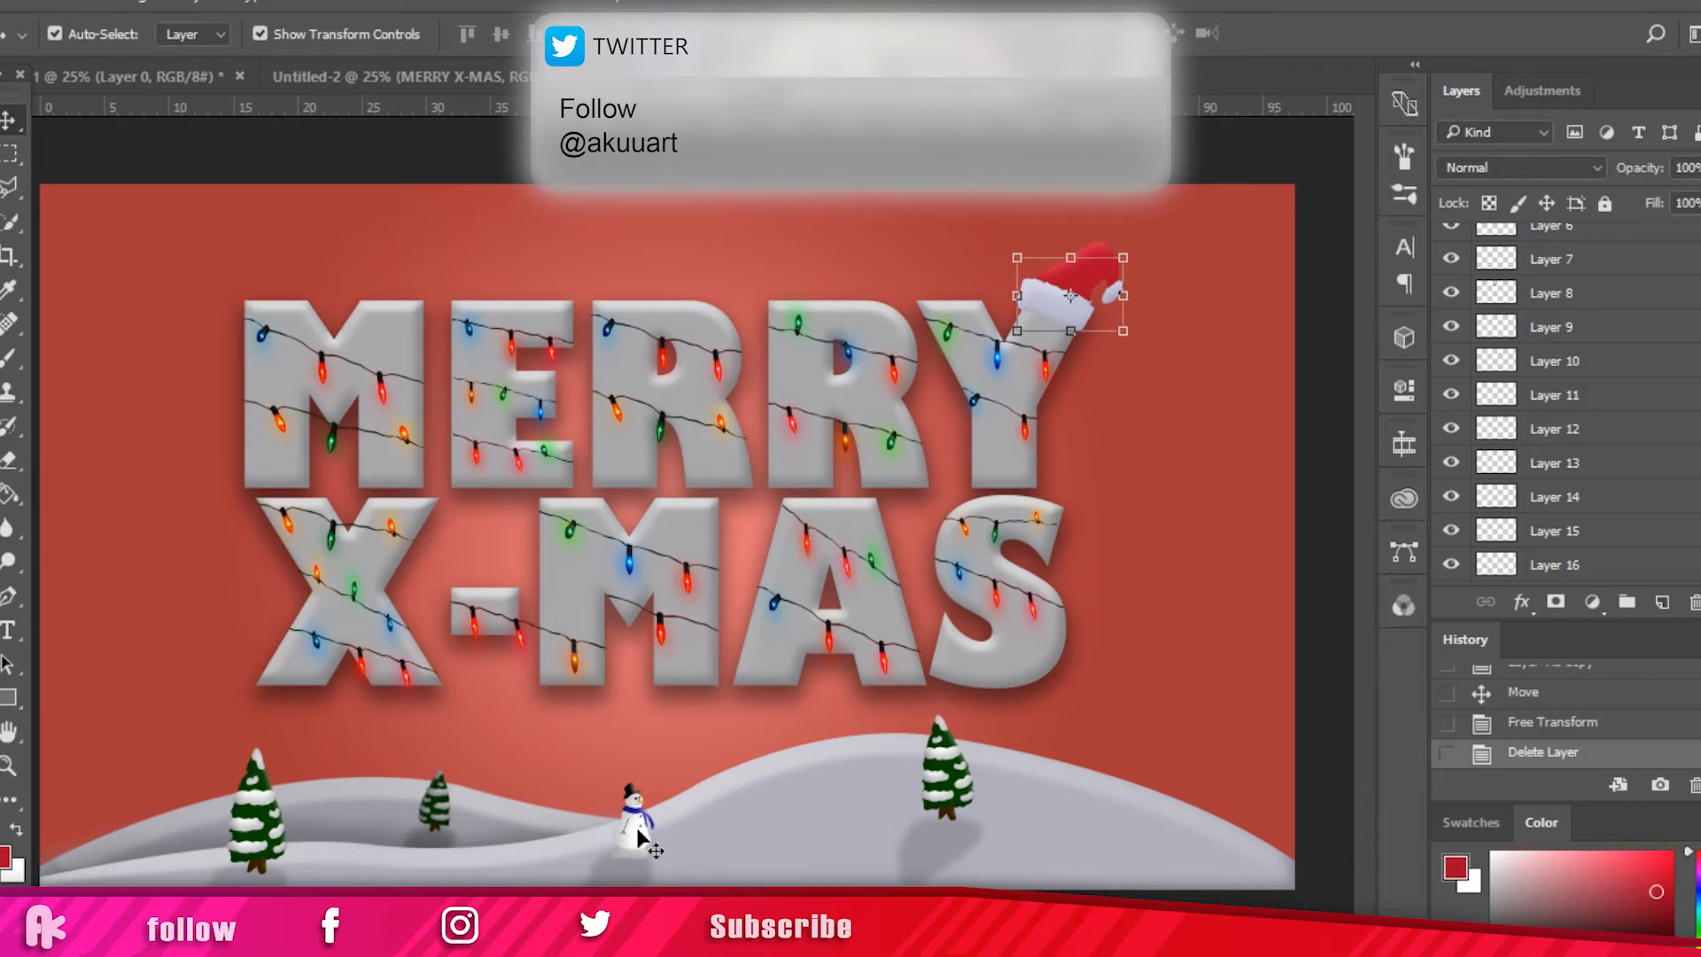
# Step: Move the snowman and its shadow slightly to the right along the snow hill
pyautogui.moveTo(638, 833); pyautogui.dragTo(695, 809)
pyautogui.moveTo(625, 877); pyautogui.dragTo(663, 875)
pyautogui.moveTo(694, 809); pyautogui.dragTo(671, 824)
pyautogui.click(785, 778)
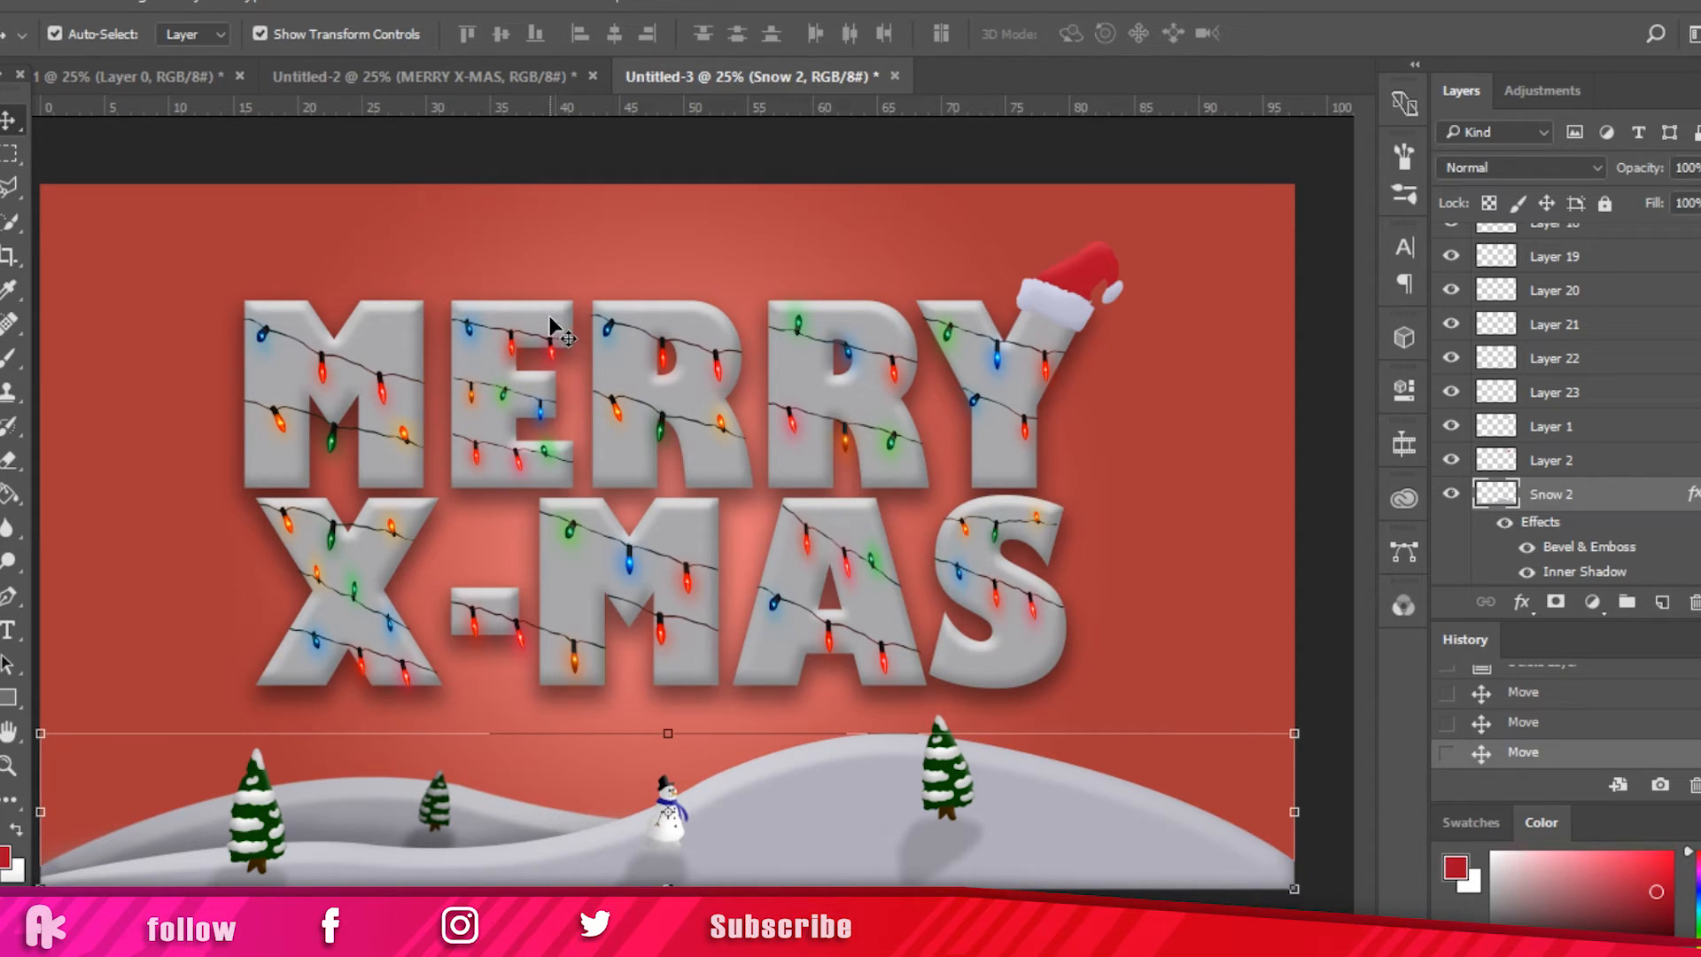
# Step: Darken the MERRY X-MAS text by setting its Color Overlay to #9c9c9d
pyautogui.click(396, 331)
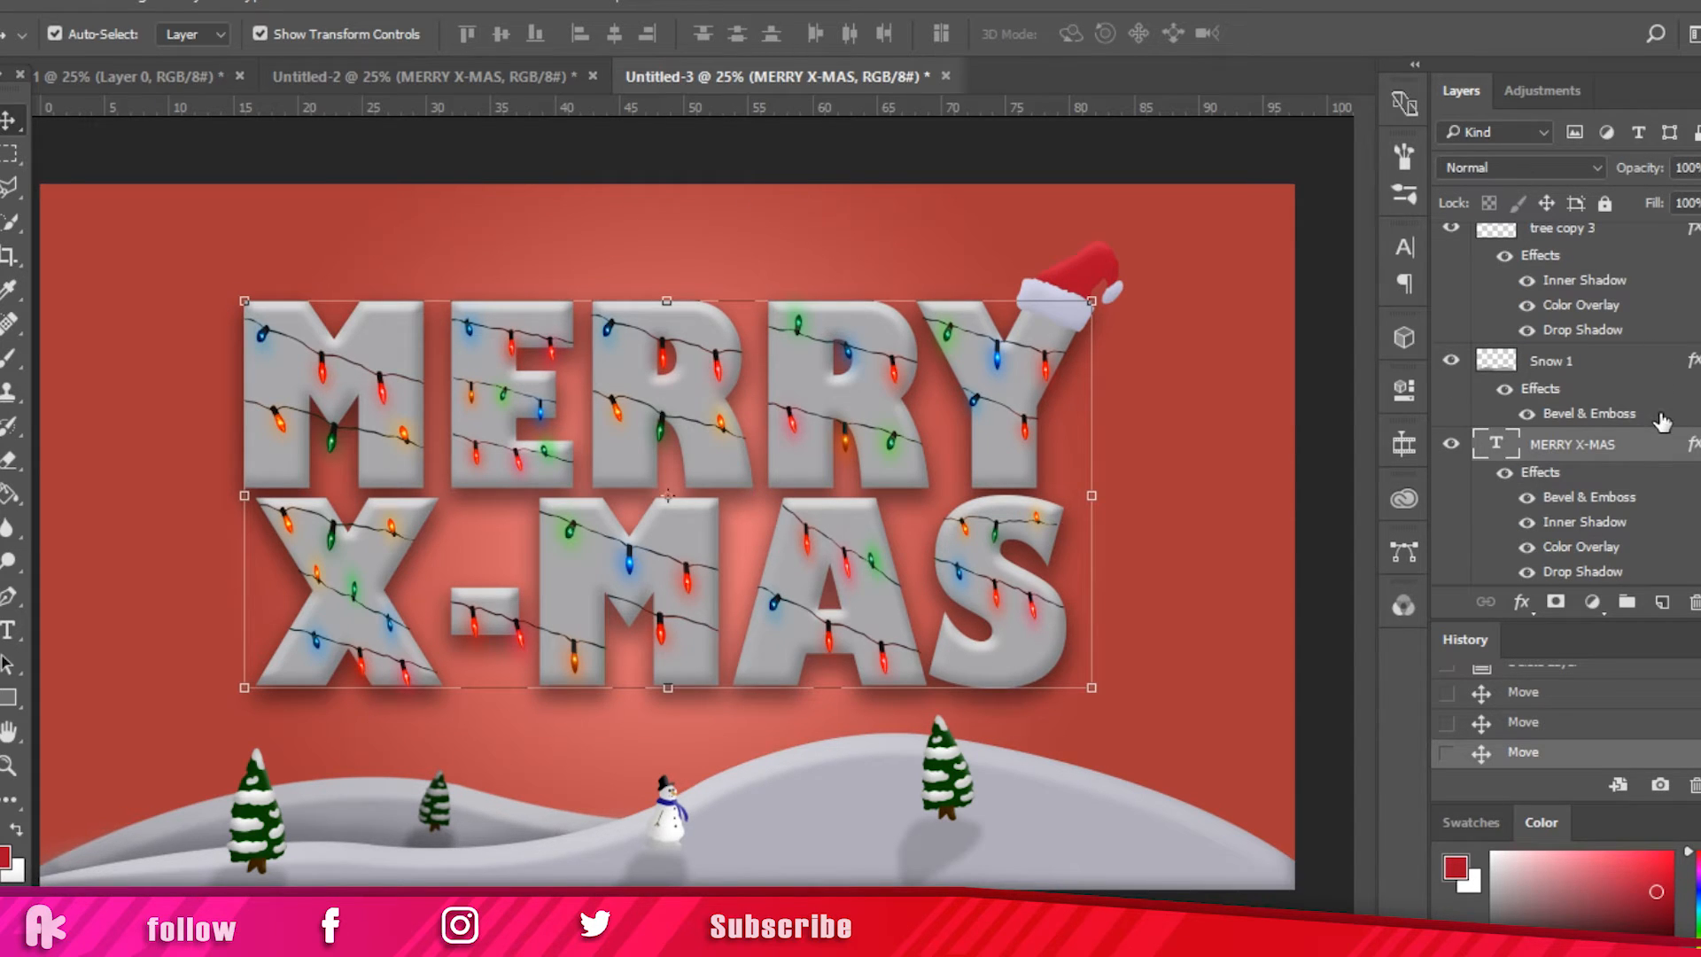
pyautogui.doubleClick(1653, 443)
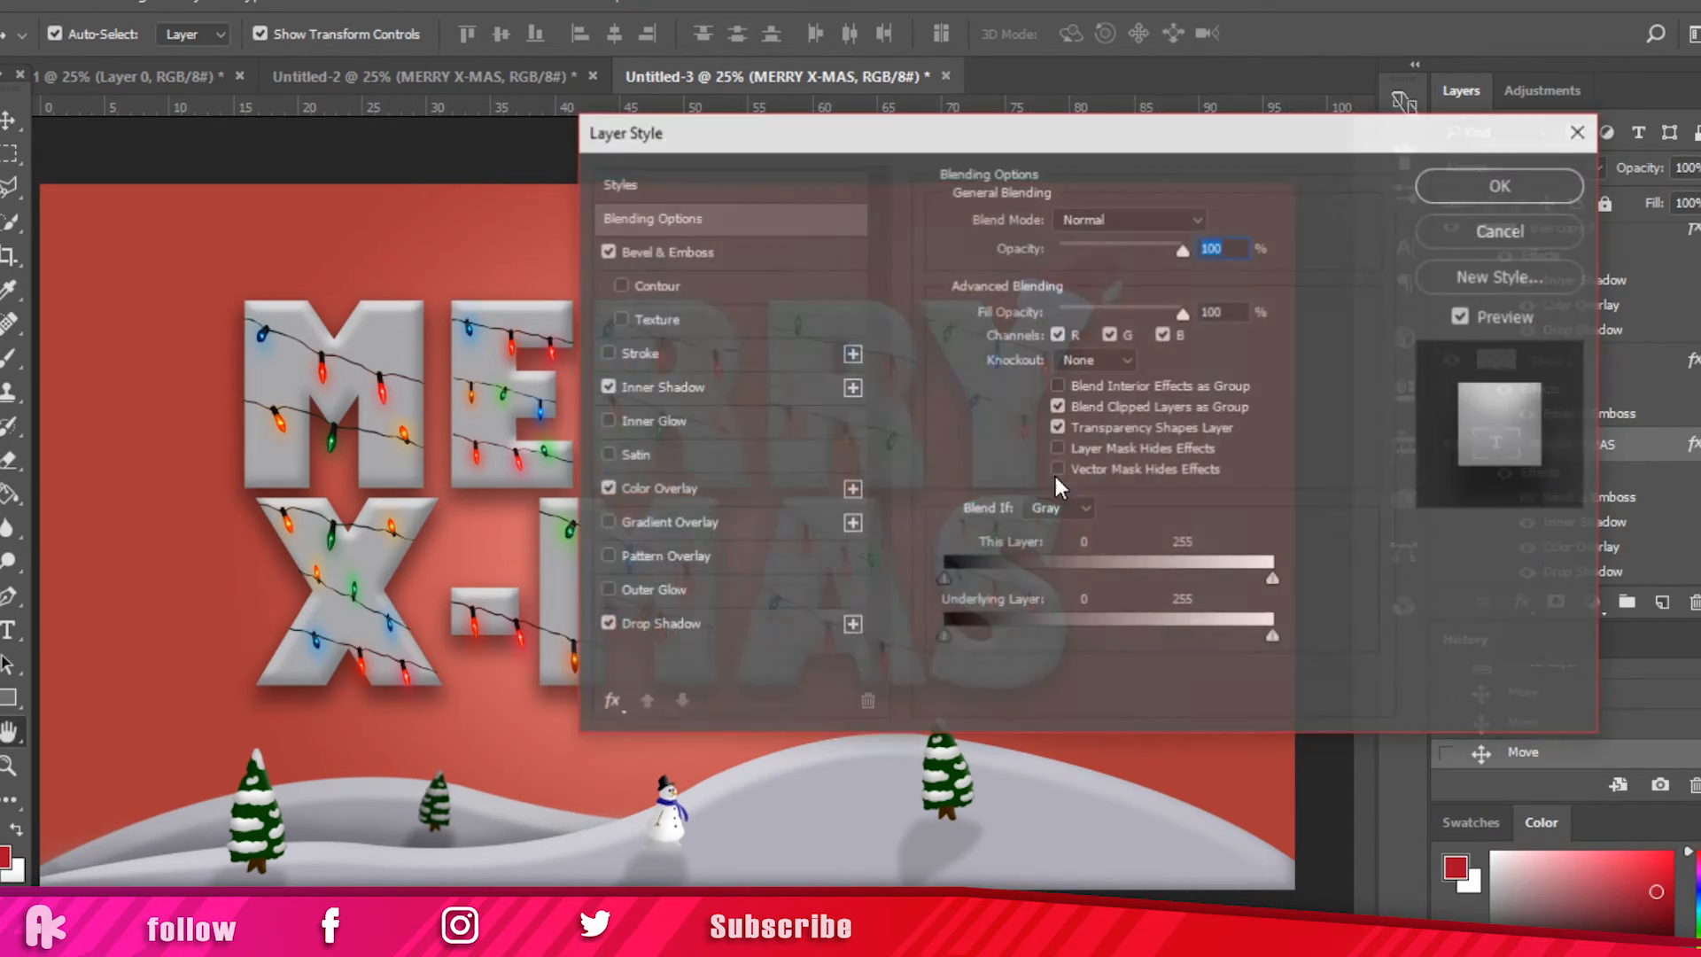
pyautogui.click(684, 481)
pyautogui.click(1213, 221)
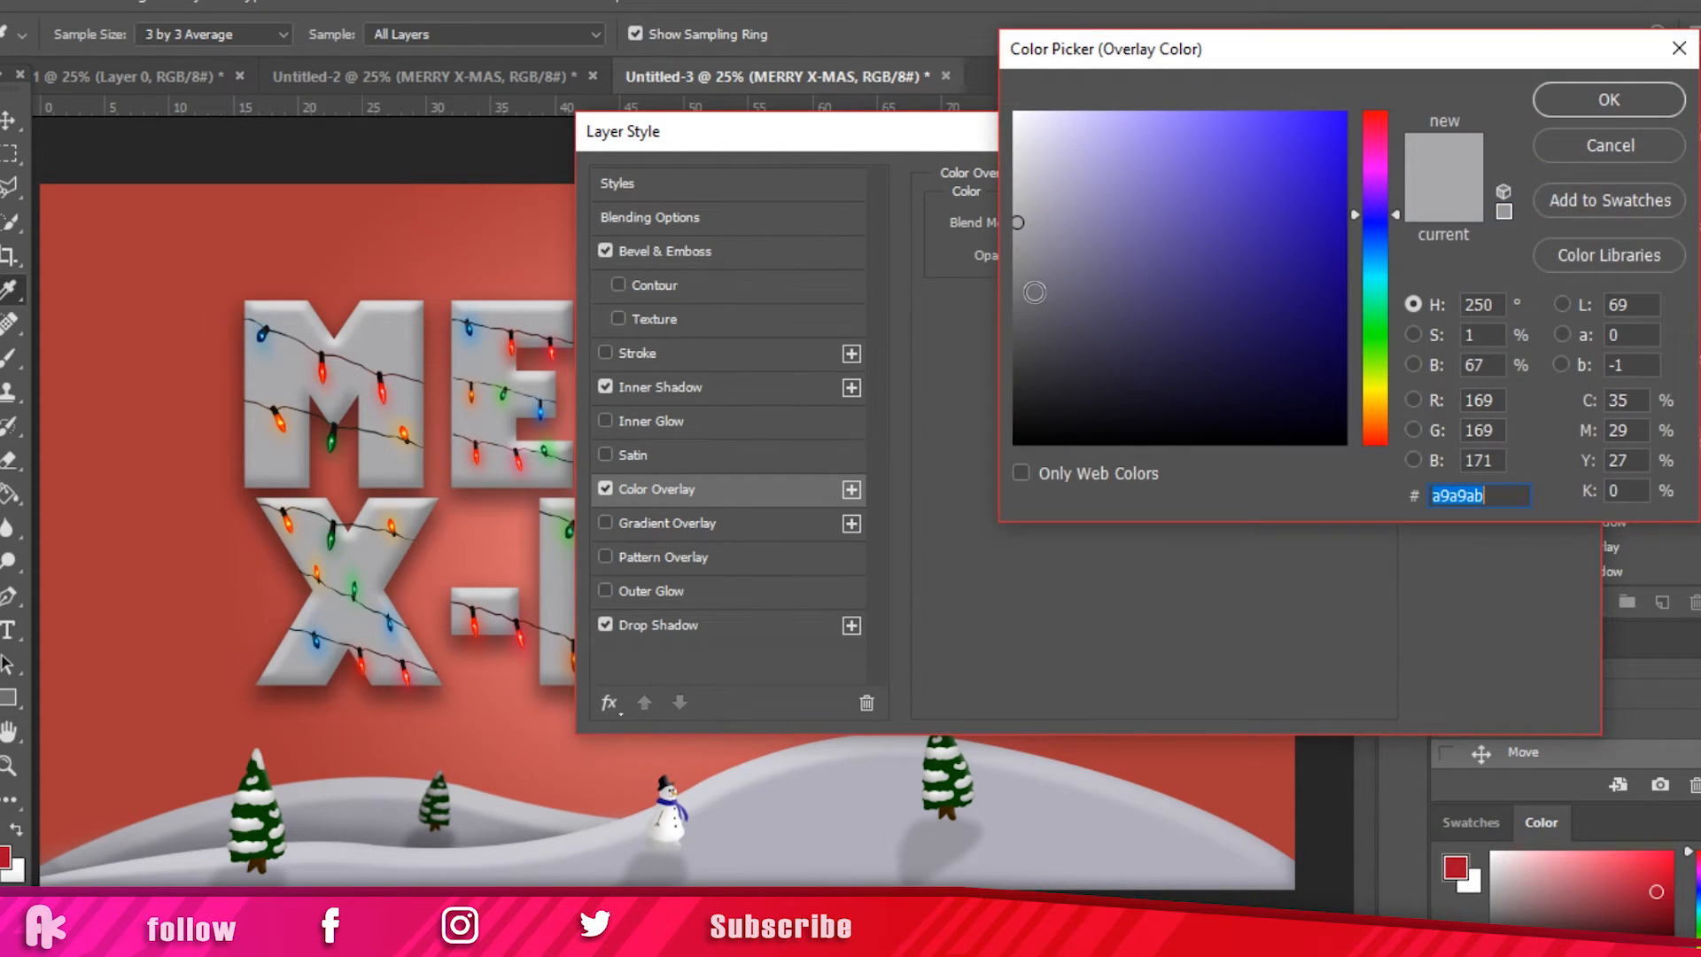
pyautogui.click(1017, 240)
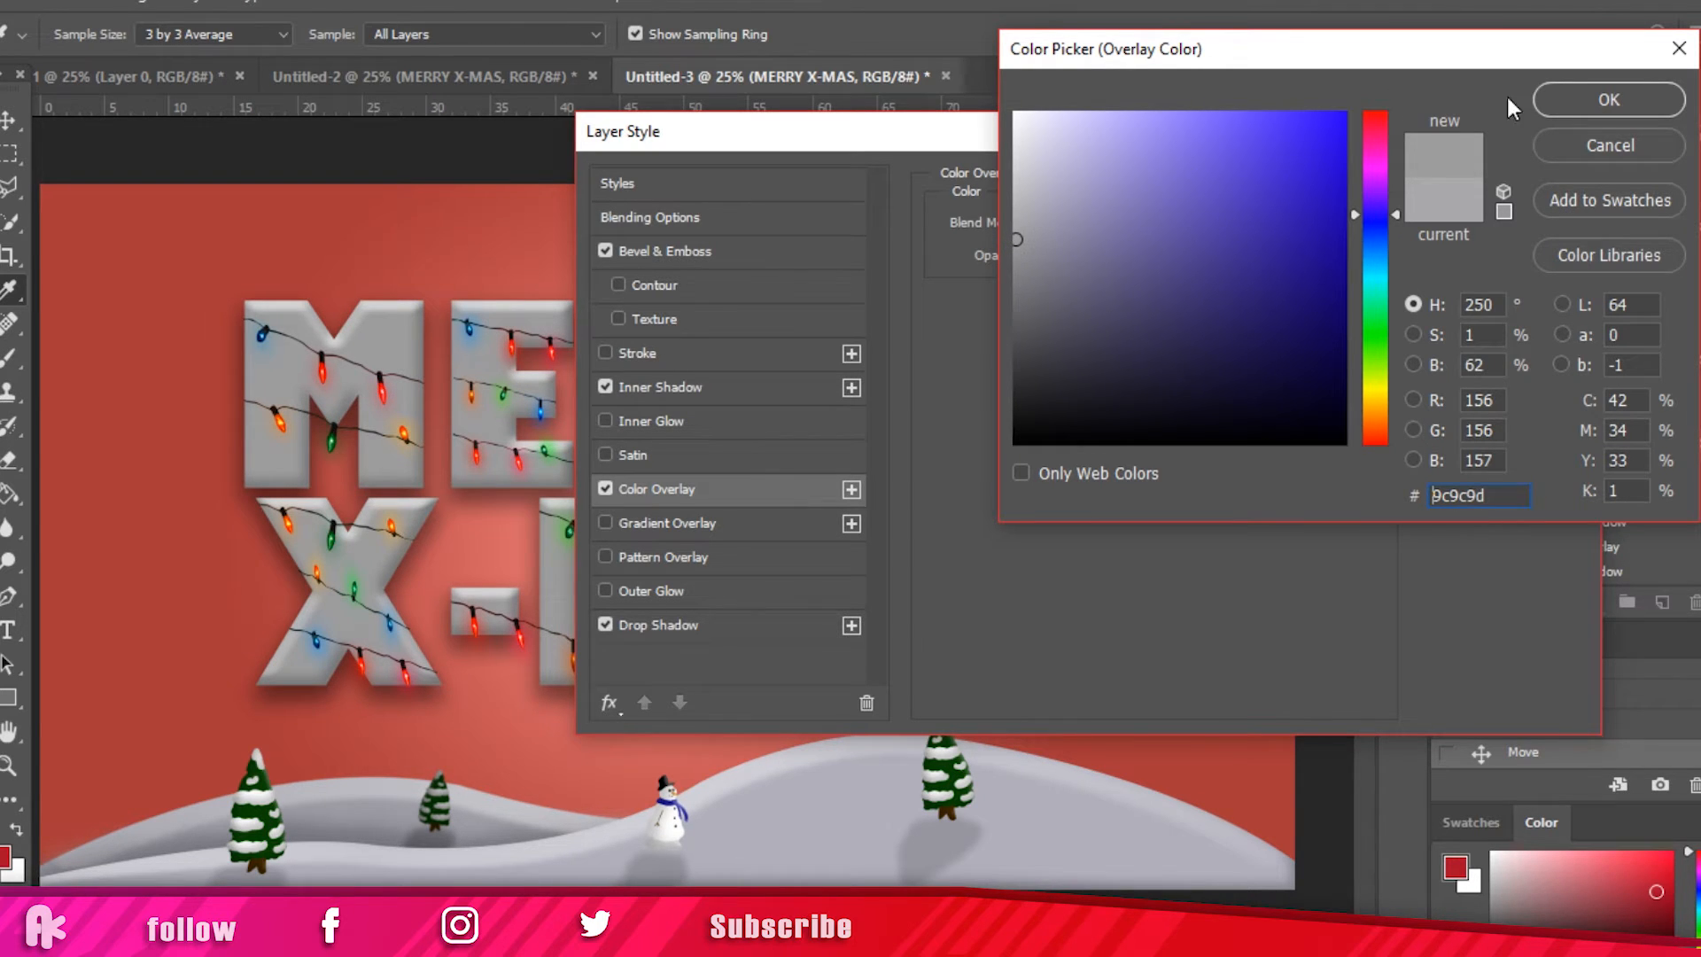
pyautogui.click(1566, 98)
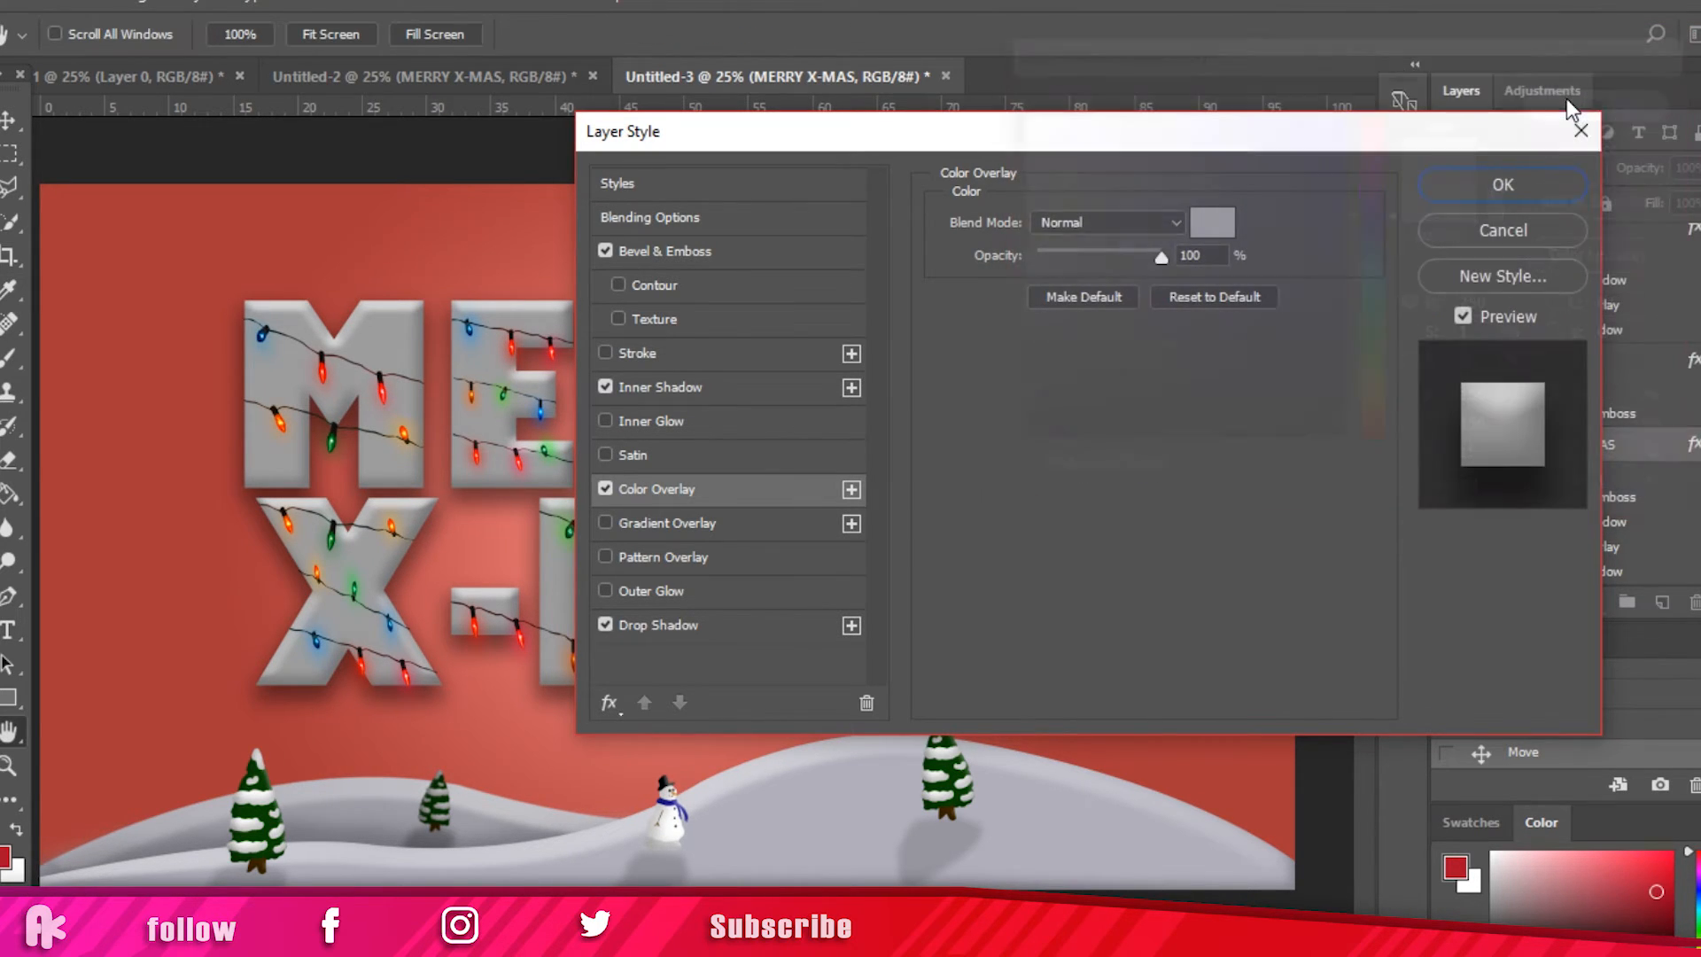
pyautogui.click(1459, 186)
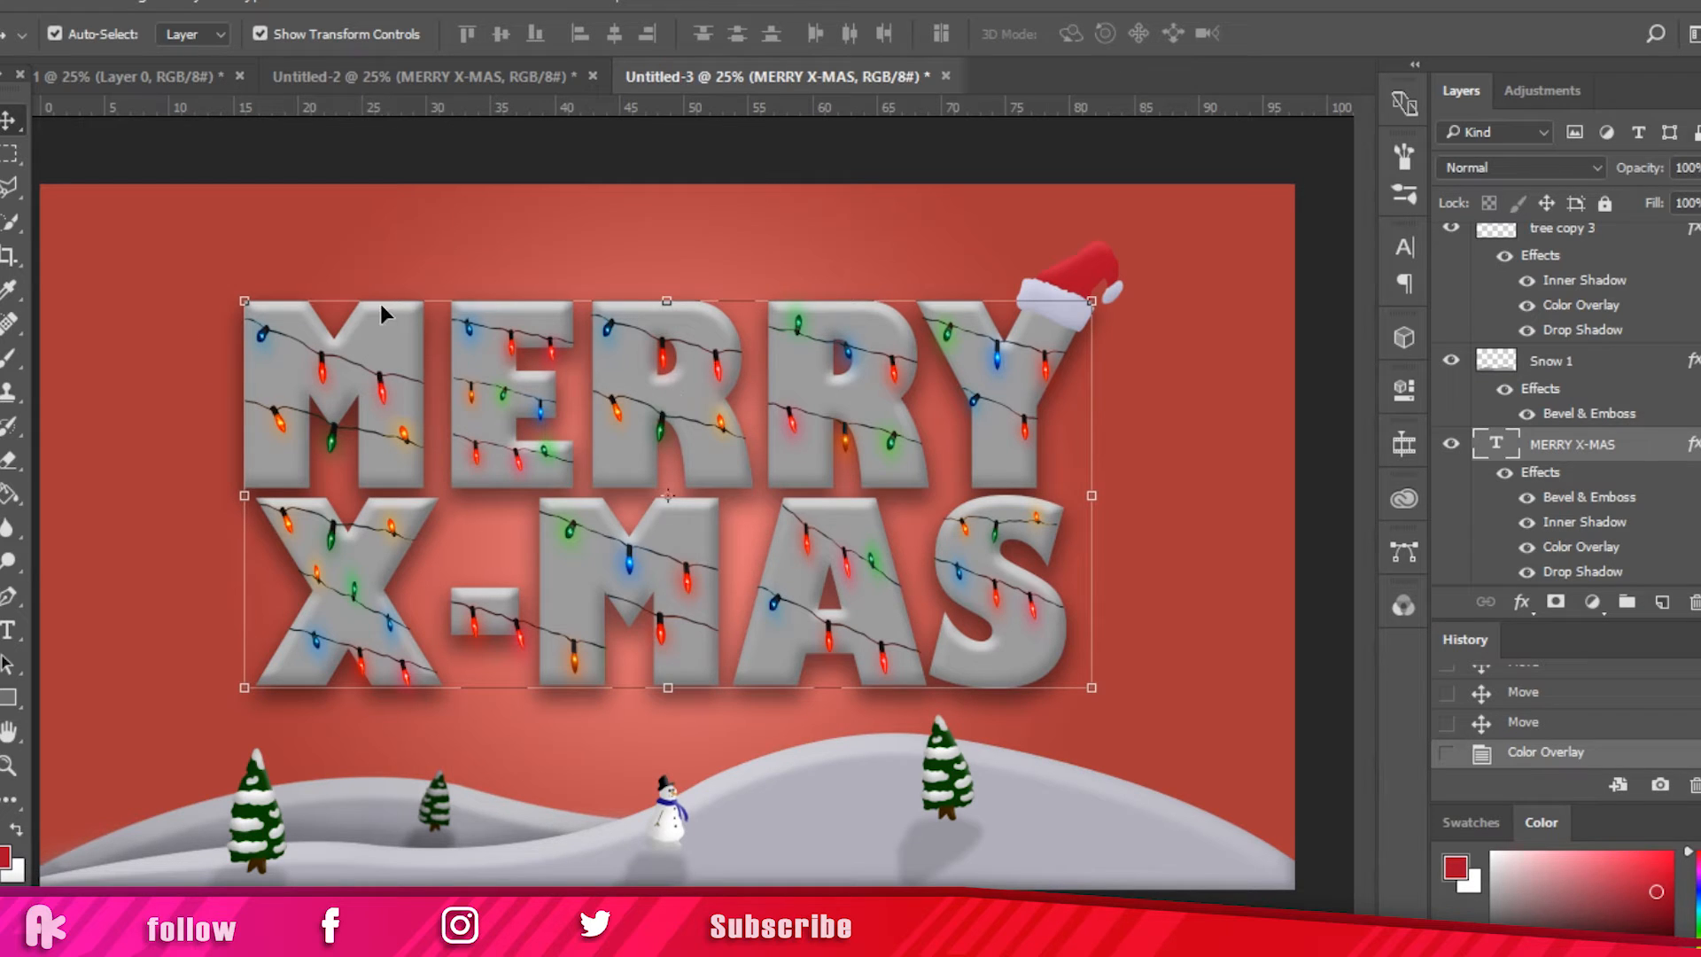
# Step: Add a new layer directly above the MERRY X-MAS text and name it Snow on sign
pyautogui.click(1663, 603)
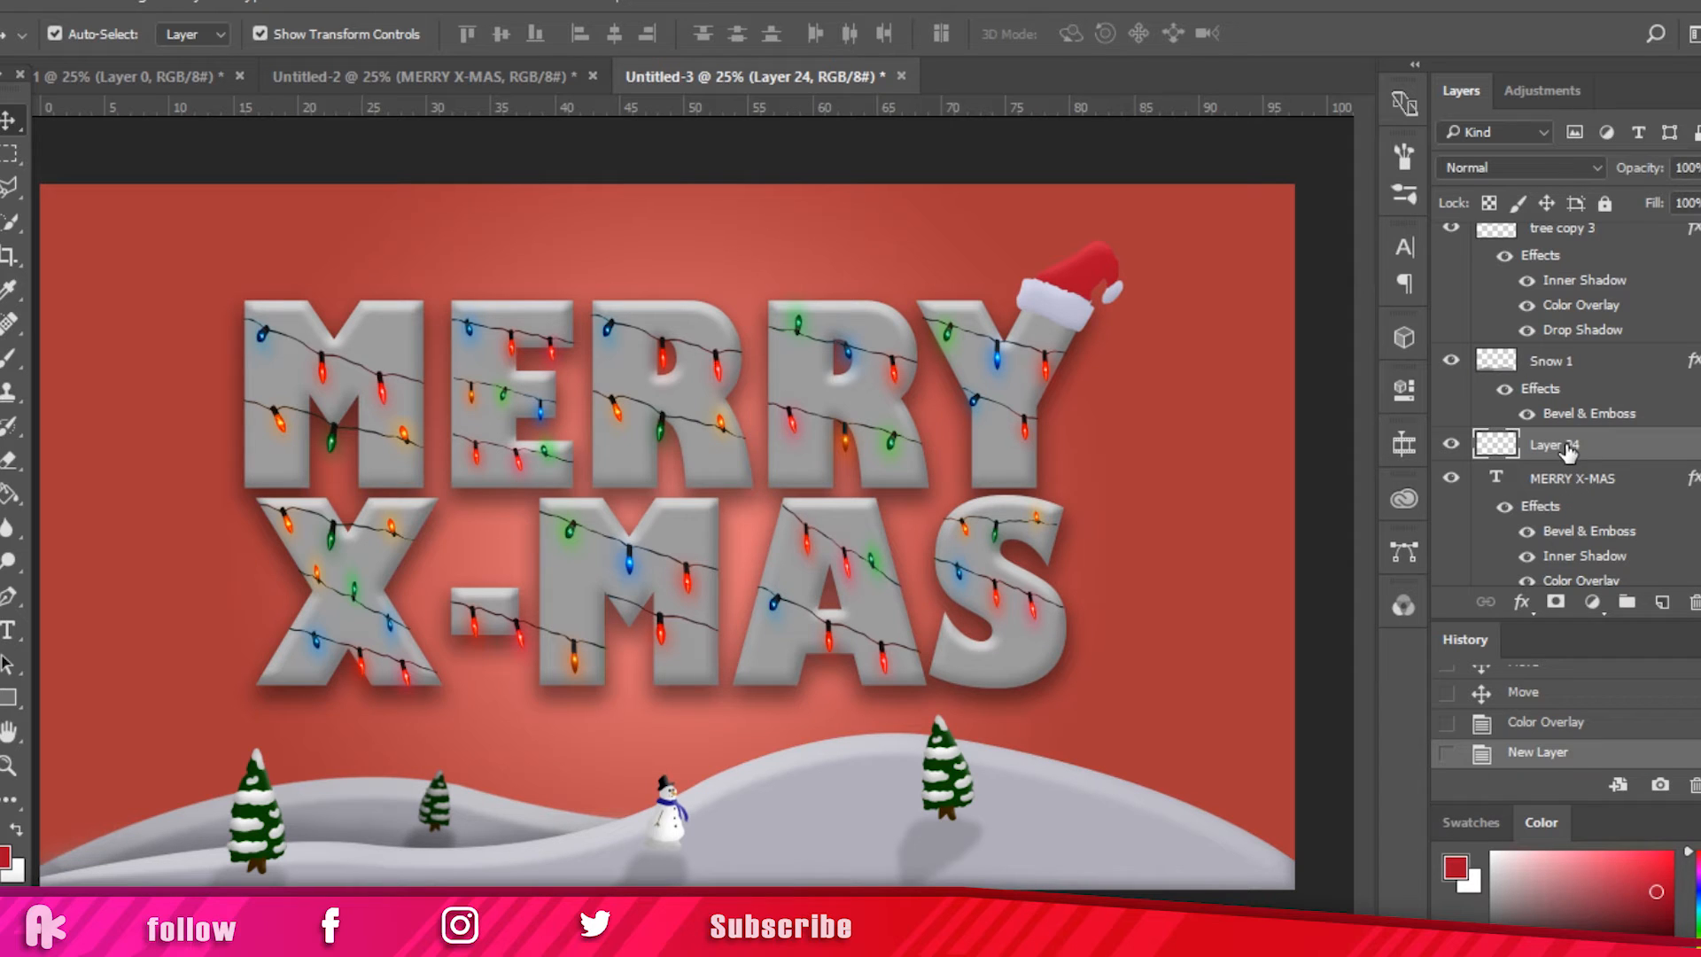
pyautogui.doubleClick(1559, 446)
pyautogui.press('BackSpace')
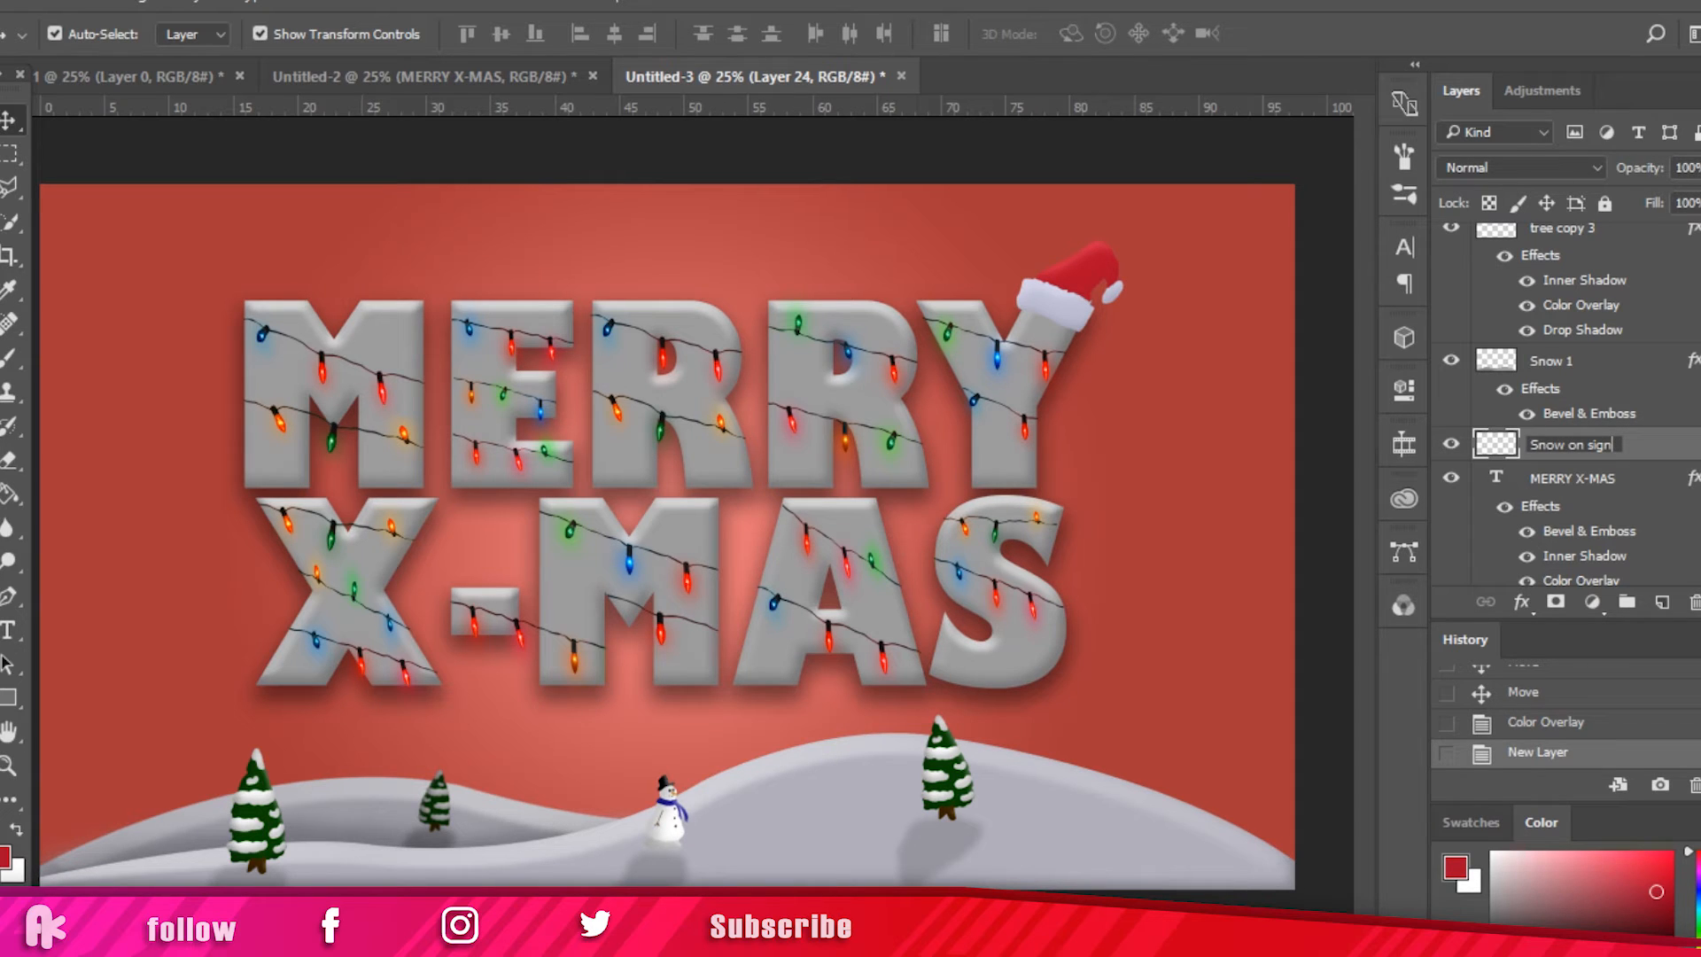
pyautogui.write('Snow on sign')
pyautogui.press('Return')
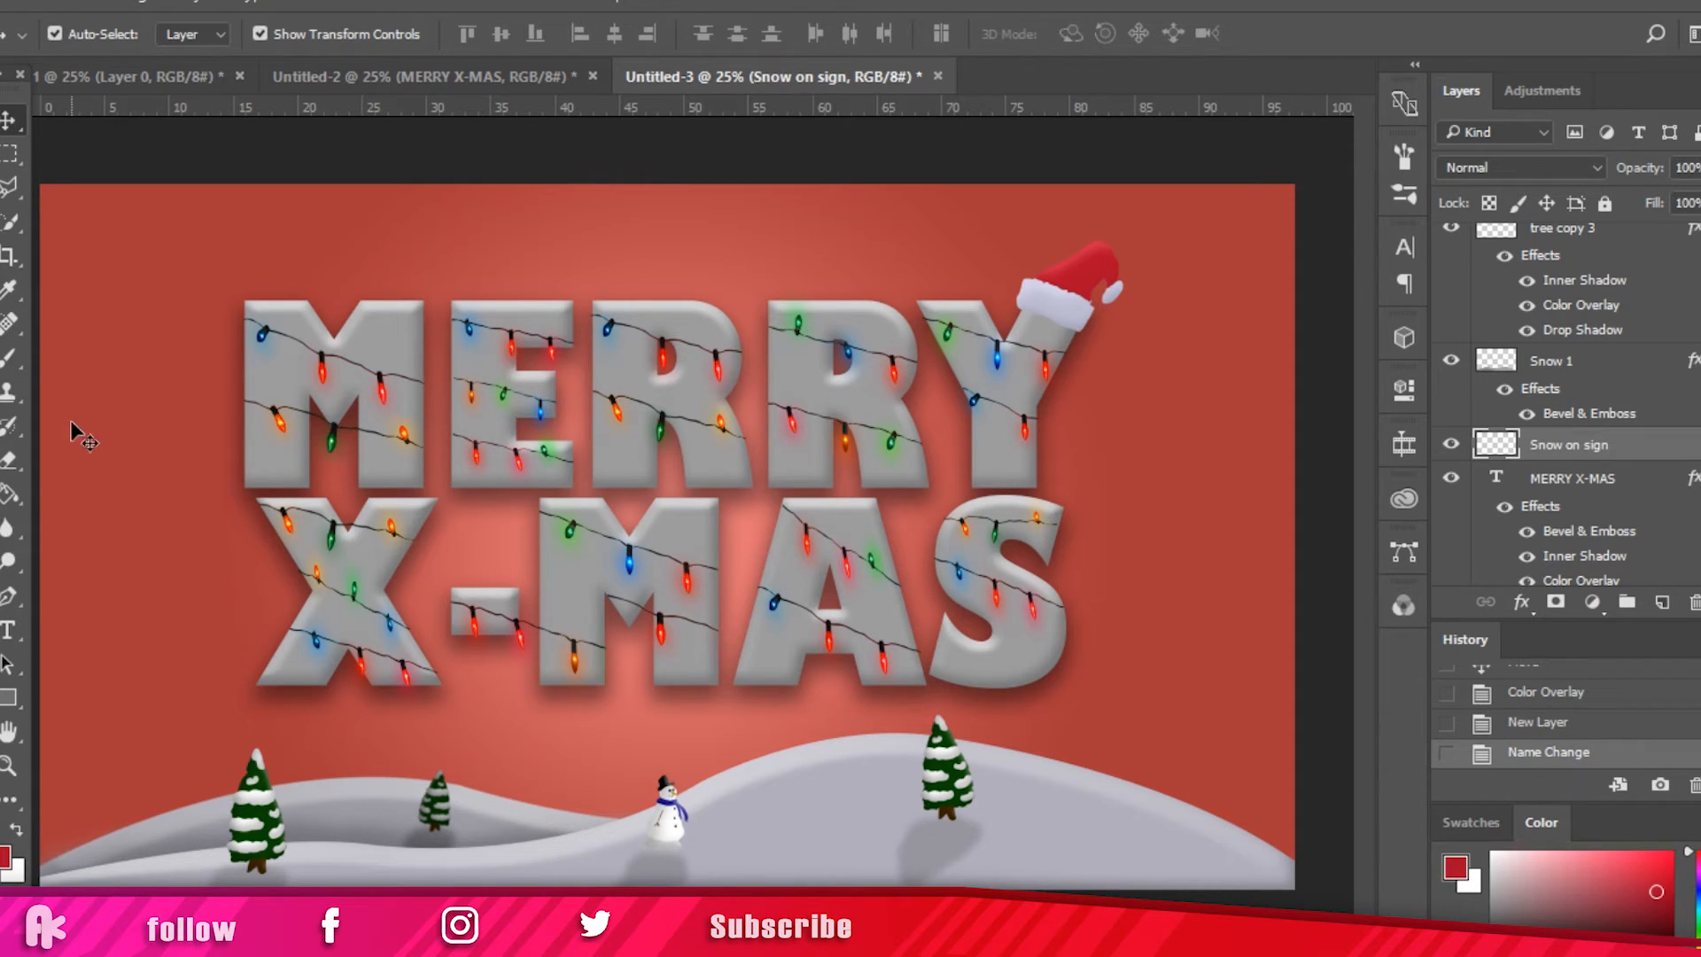
# Step: Set up the Brush with a 30 px tip at 100% hardness and a grey paint colour, working close on the first M
pyautogui.hotkey('ctrl', '+')
pyautogui.hotkey('ctrl', '+')
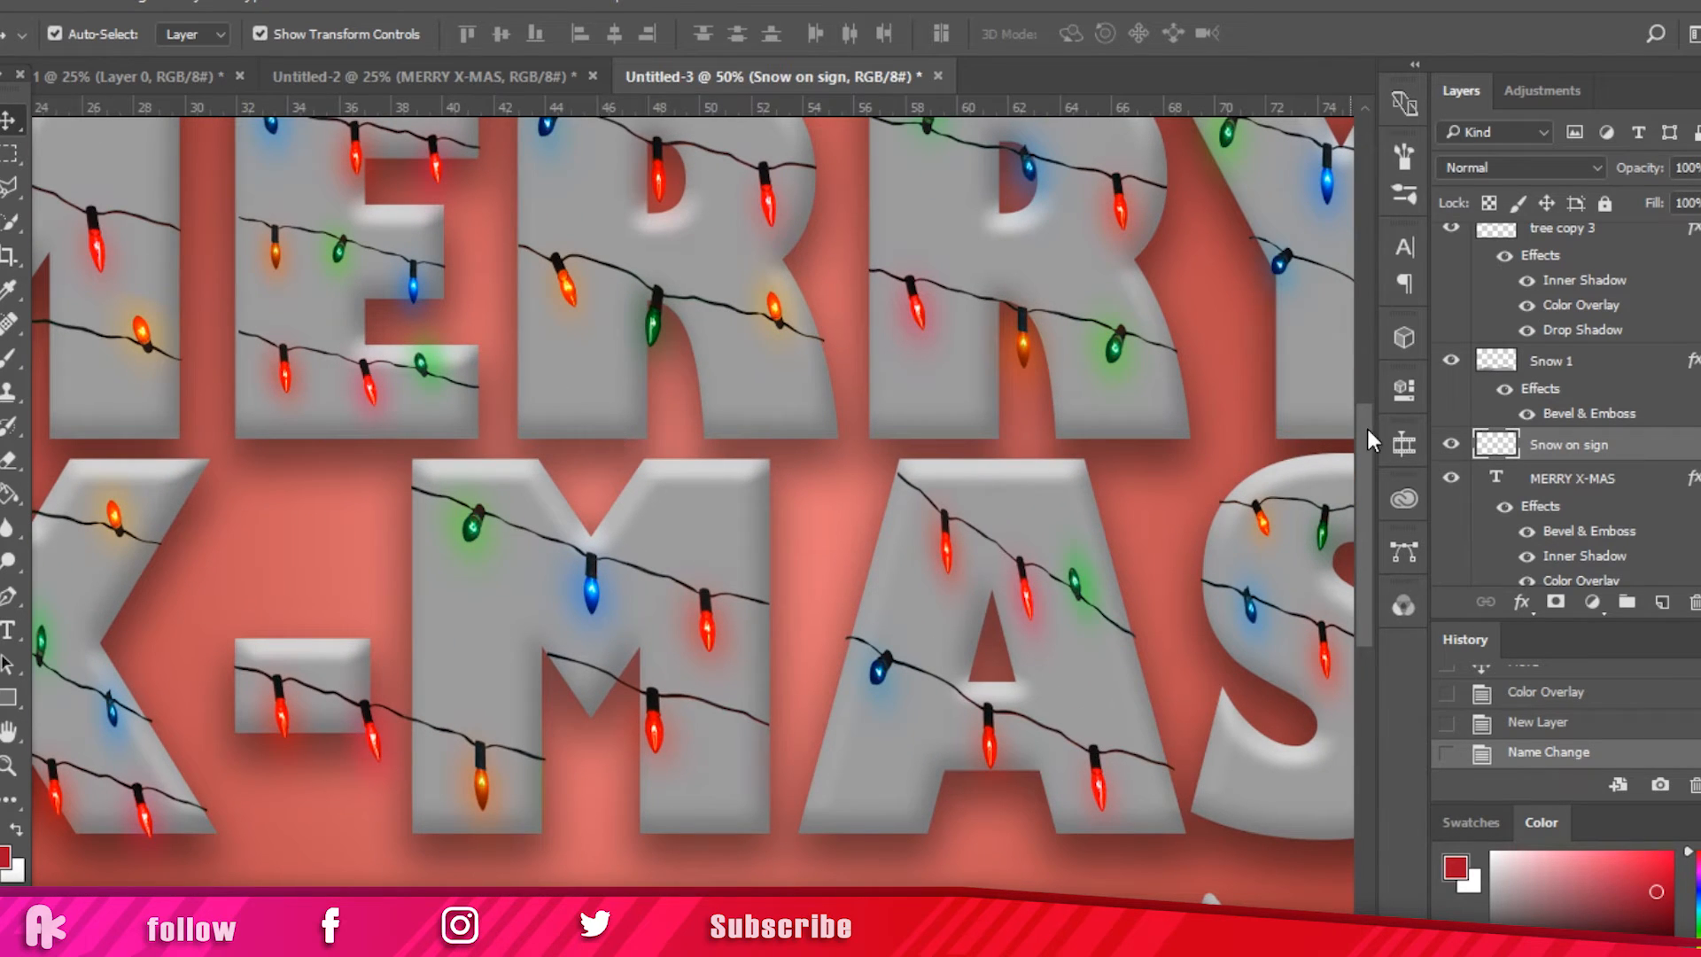
pyautogui.moveTo(1368, 470); pyautogui.dragTo(1373, 375)
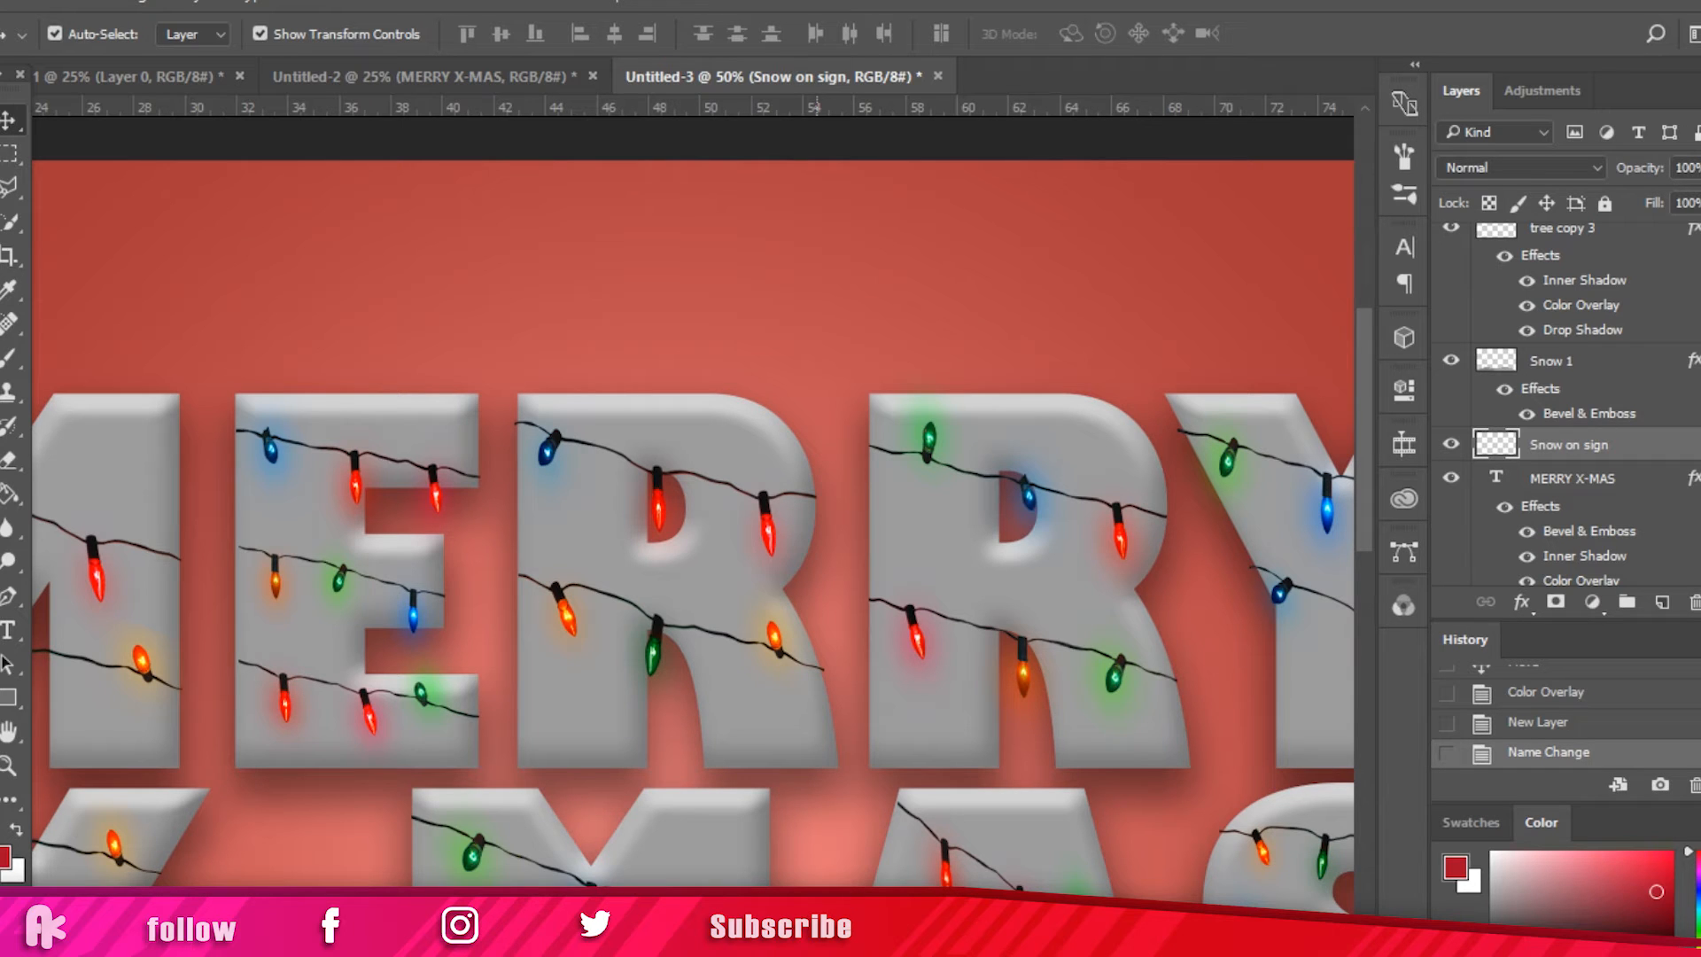
pyautogui.moveTo(844, 941); pyautogui.dragTo(691, 941)
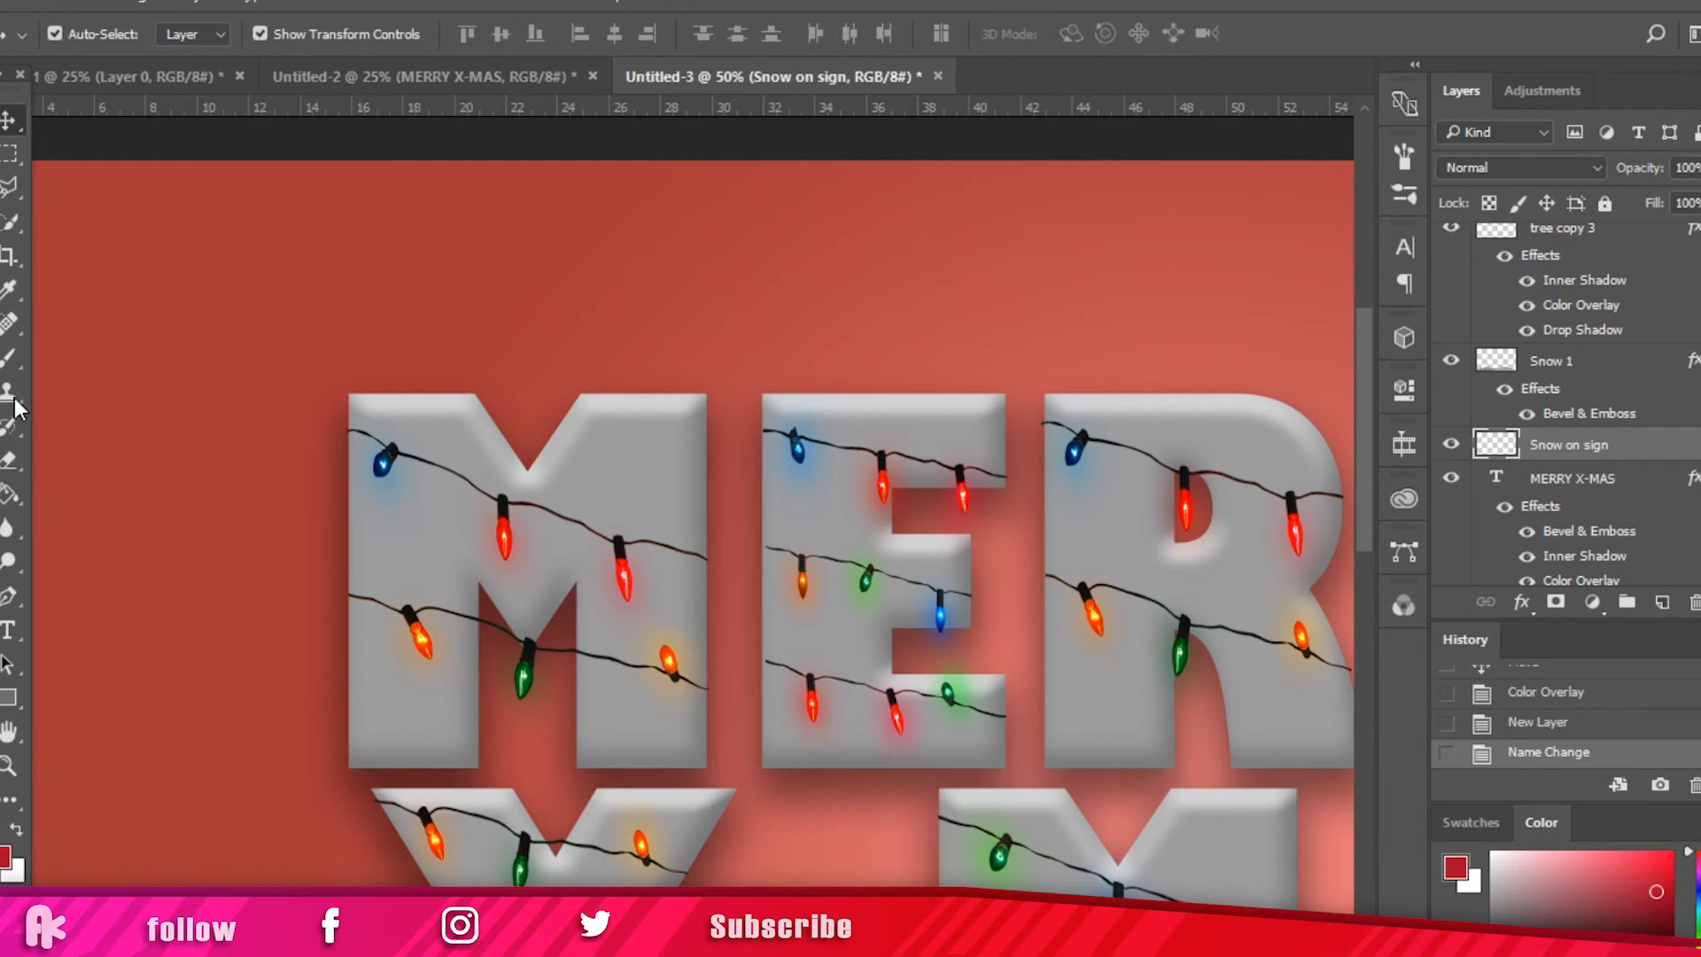
pyautogui.click(10, 357)
pyautogui.click(1497, 858)
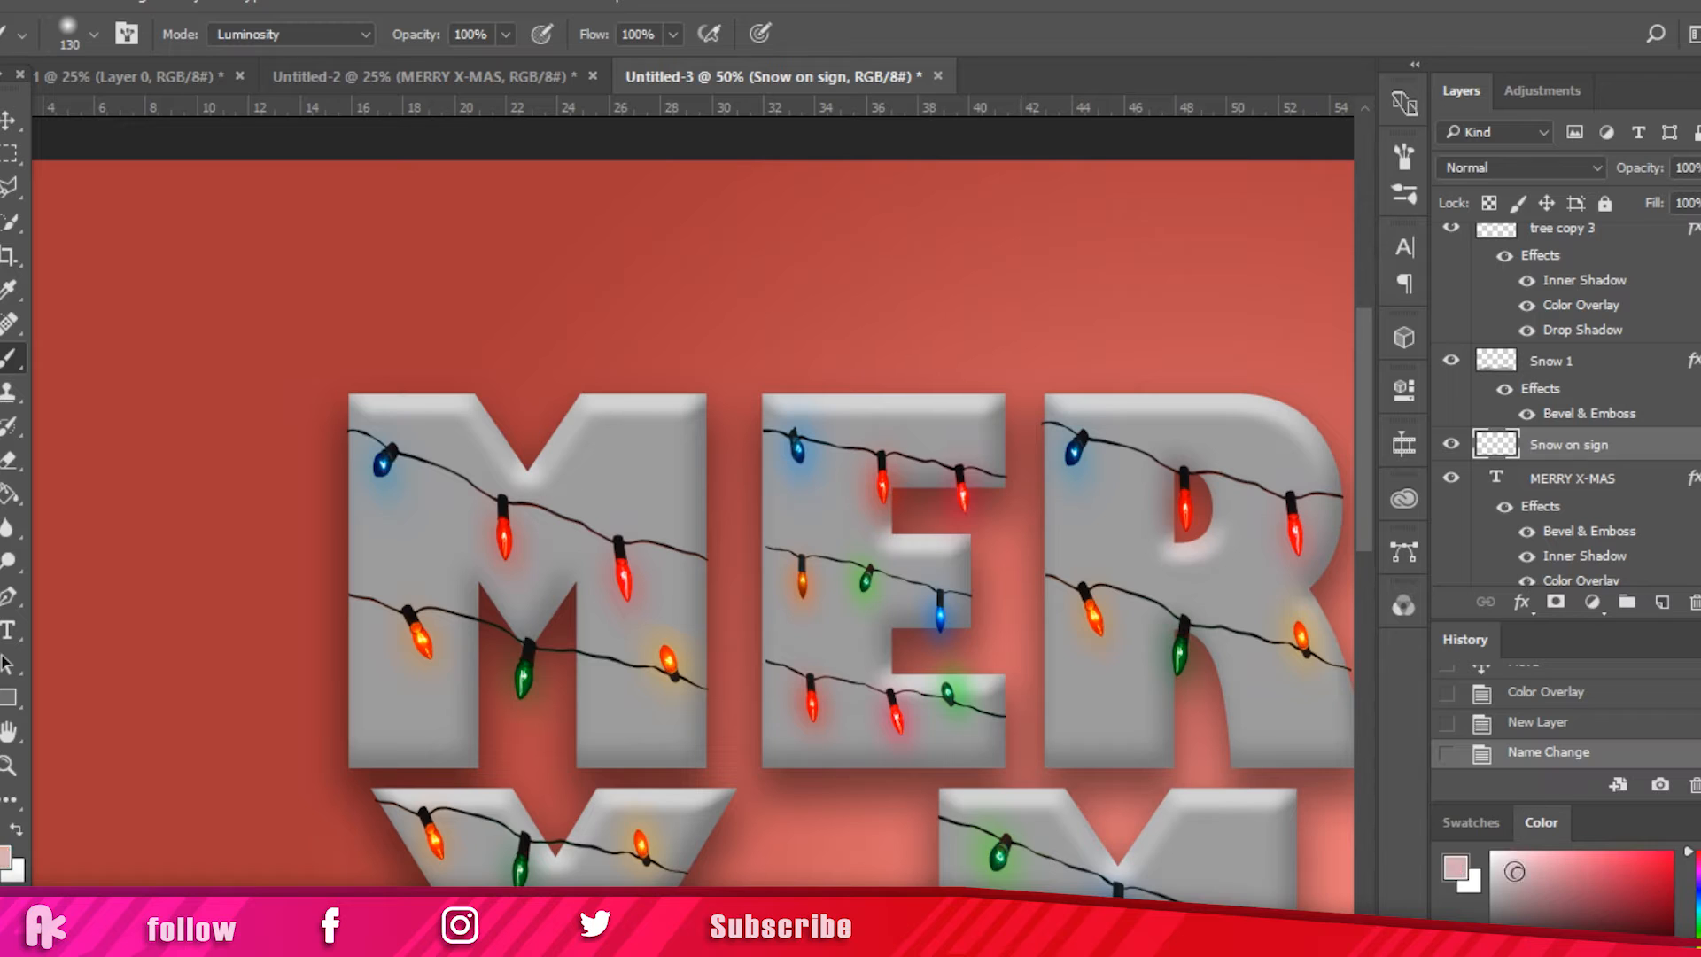
pyautogui.moveTo(1442, 856); pyautogui.dragTo(1453, 847)
pyautogui.moveTo(1697, 883); pyautogui.dragTo(1697, 888)
pyautogui.moveTo(1542, 868); pyautogui.dragTo(1510, 875)
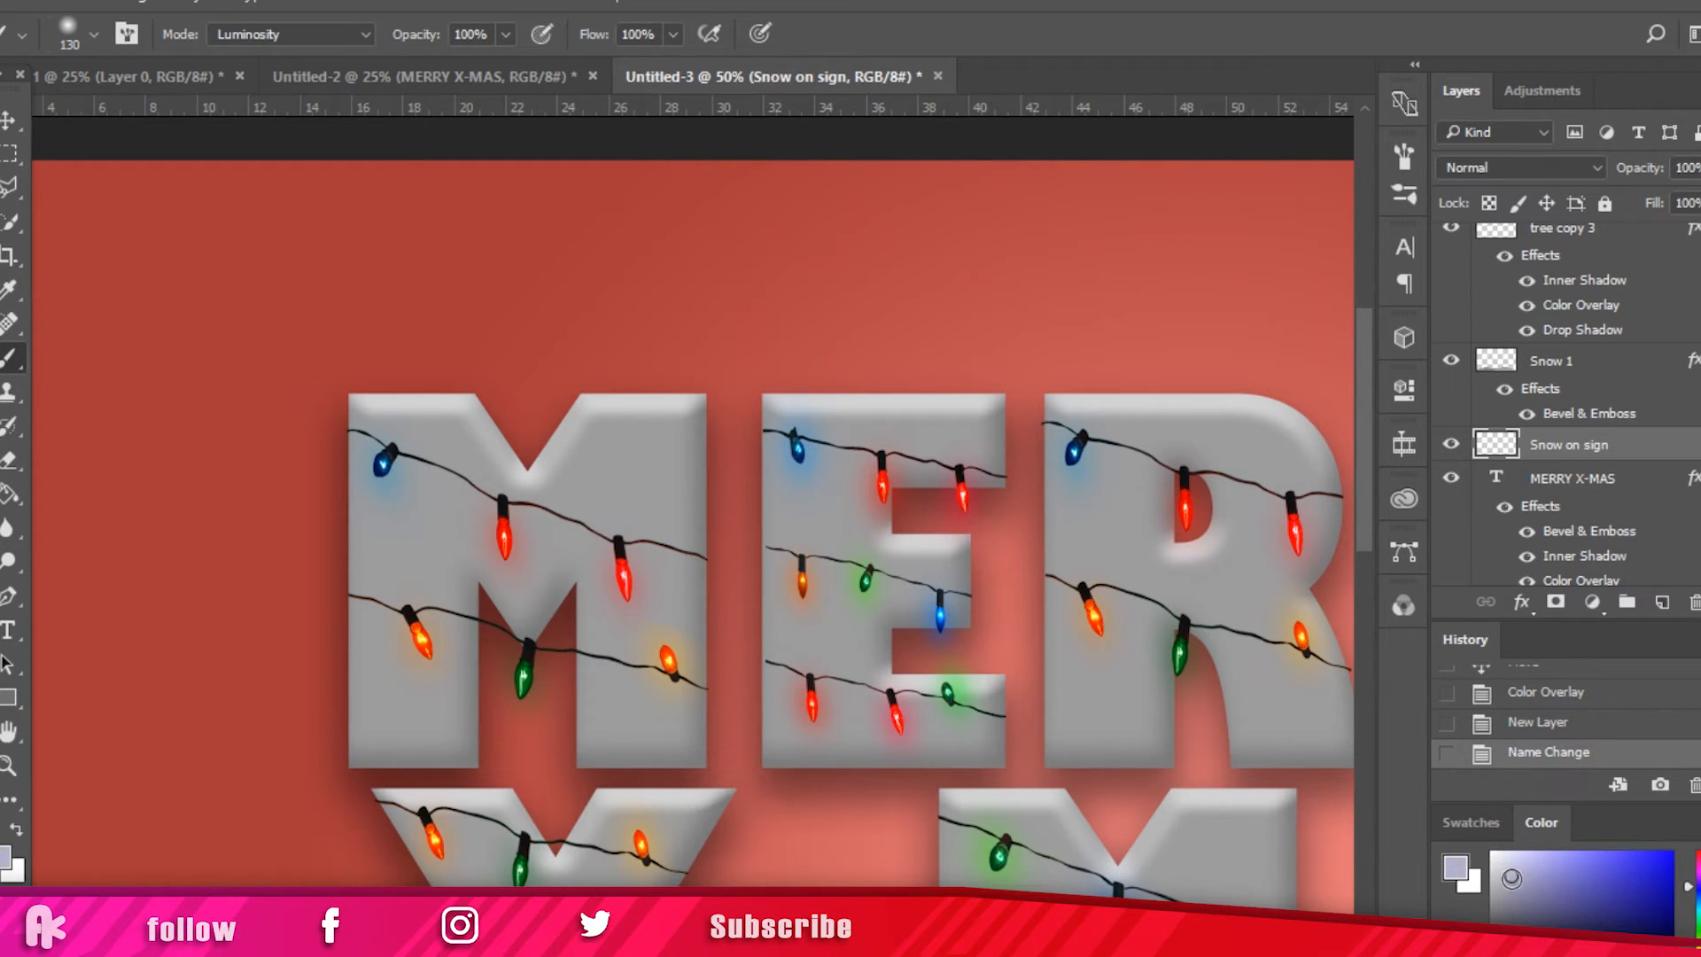
pyautogui.rightClick(392, 431)
pyautogui.moveTo(575, 468)
pyautogui.mouseDown()
pyautogui.moveTo(550, 468)
pyautogui.moveTo(744, 521)
pyautogui.mouseUp()
pyautogui.press('Return')
pyautogui.click(1493, 903)
# Step: Paint a rounded snow cap with a wavy lower edge over the top of the first M
pyautogui.moveTo(353, 390)
pyautogui.mouseDown()
pyautogui.moveTo(348, 425)
pyautogui.moveTo(410, 452)
pyautogui.mouseUp()
pyautogui.moveTo(415, 465)
pyautogui.mouseDown()
pyautogui.moveTo(503, 500)
pyautogui.moveTo(567, 489)
pyautogui.mouseUp()
pyautogui.moveTo(571, 487); pyautogui.dragTo(615, 447)
pyautogui.moveTo(704, 415)
pyautogui.mouseDown()
pyautogui.moveTo(481, 404)
pyautogui.moveTo(529, 416)
pyautogui.moveTo(382, 383)
pyautogui.moveTo(529, 404)
pyautogui.moveTo(530, 425)
pyautogui.moveTo(689, 403)
pyautogui.moveTo(573, 437)
pyautogui.moveTo(549, 482)
pyautogui.moveTo(581, 471)
pyautogui.moveTo(533, 496)
pyautogui.moveTo(412, 436)
pyautogui.moveTo(427, 402)
pyautogui.moveTo(359, 416)
pyautogui.moveTo(353, 391)
pyautogui.moveTo(381, 377)
pyautogui.moveTo(525, 398)
pyautogui.moveTo(505, 404)
pyautogui.moveTo(616, 373)
pyautogui.moveTo(675, 376)
pyautogui.mouseUp()
pyautogui.hotkey('ctrl', 'z')
# Step: Turn on Inner Shadow at 24% opacity and Color Overlay in the Snow on sign layer's style
pyautogui.doubleClick(1526, 437)
pyautogui.moveTo(771, 131); pyautogui.dragTo(1021, 119)
pyautogui.click(924, 377)
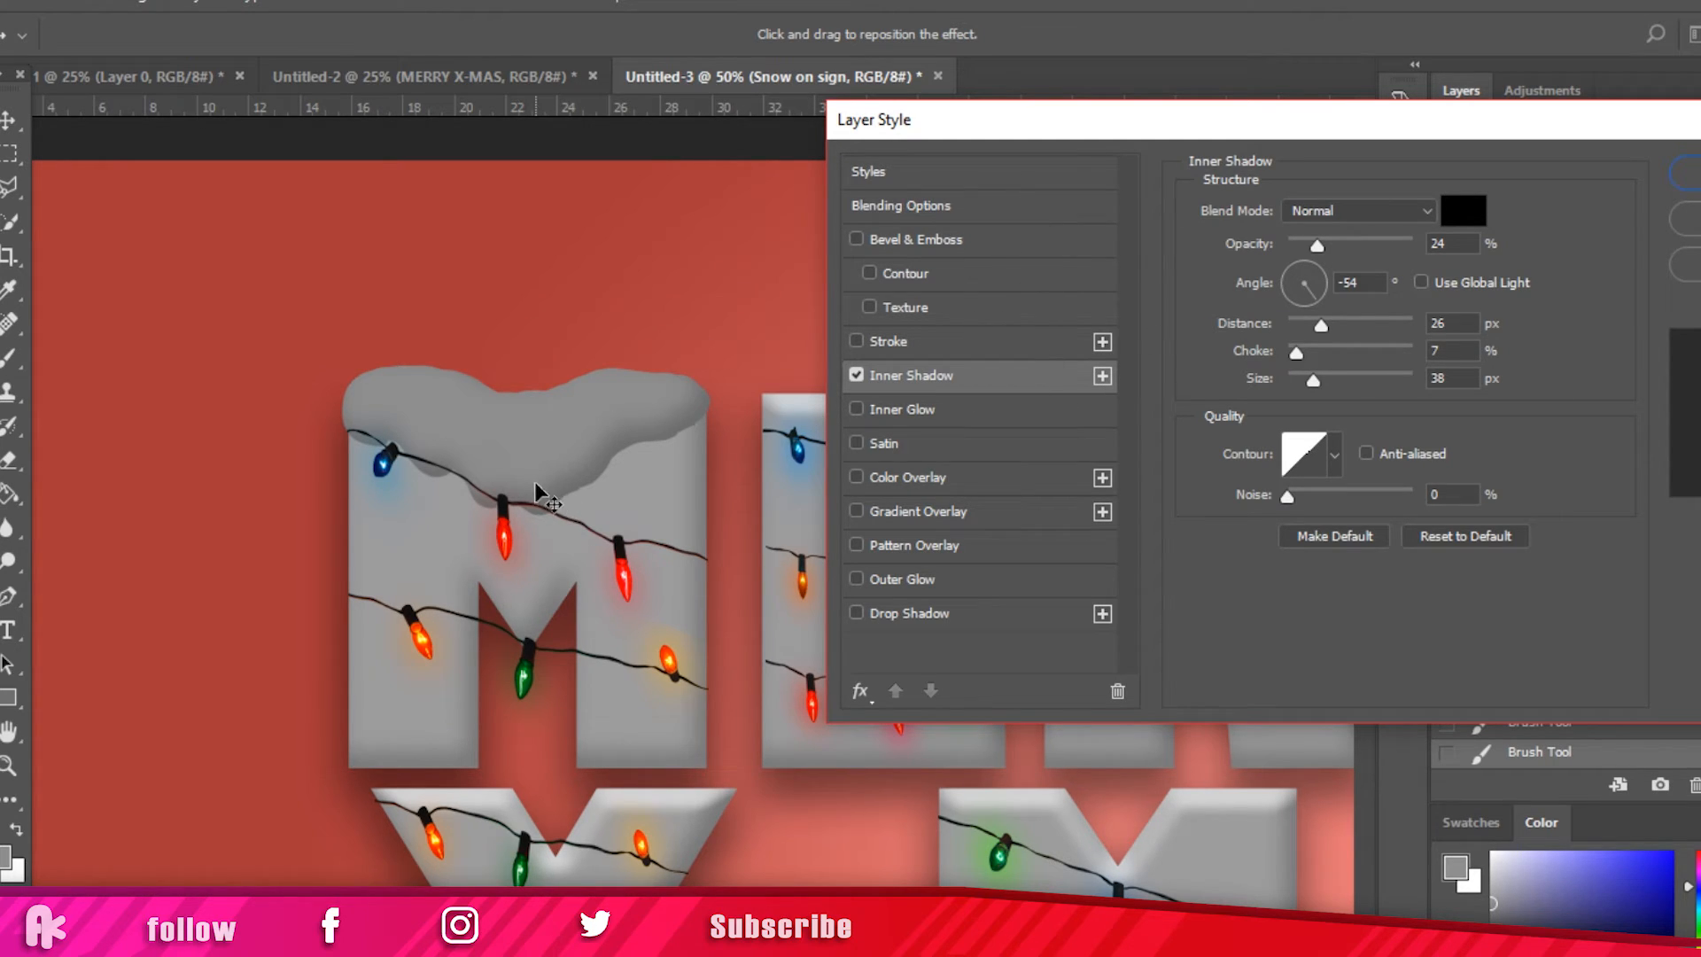
pyautogui.click(962, 480)
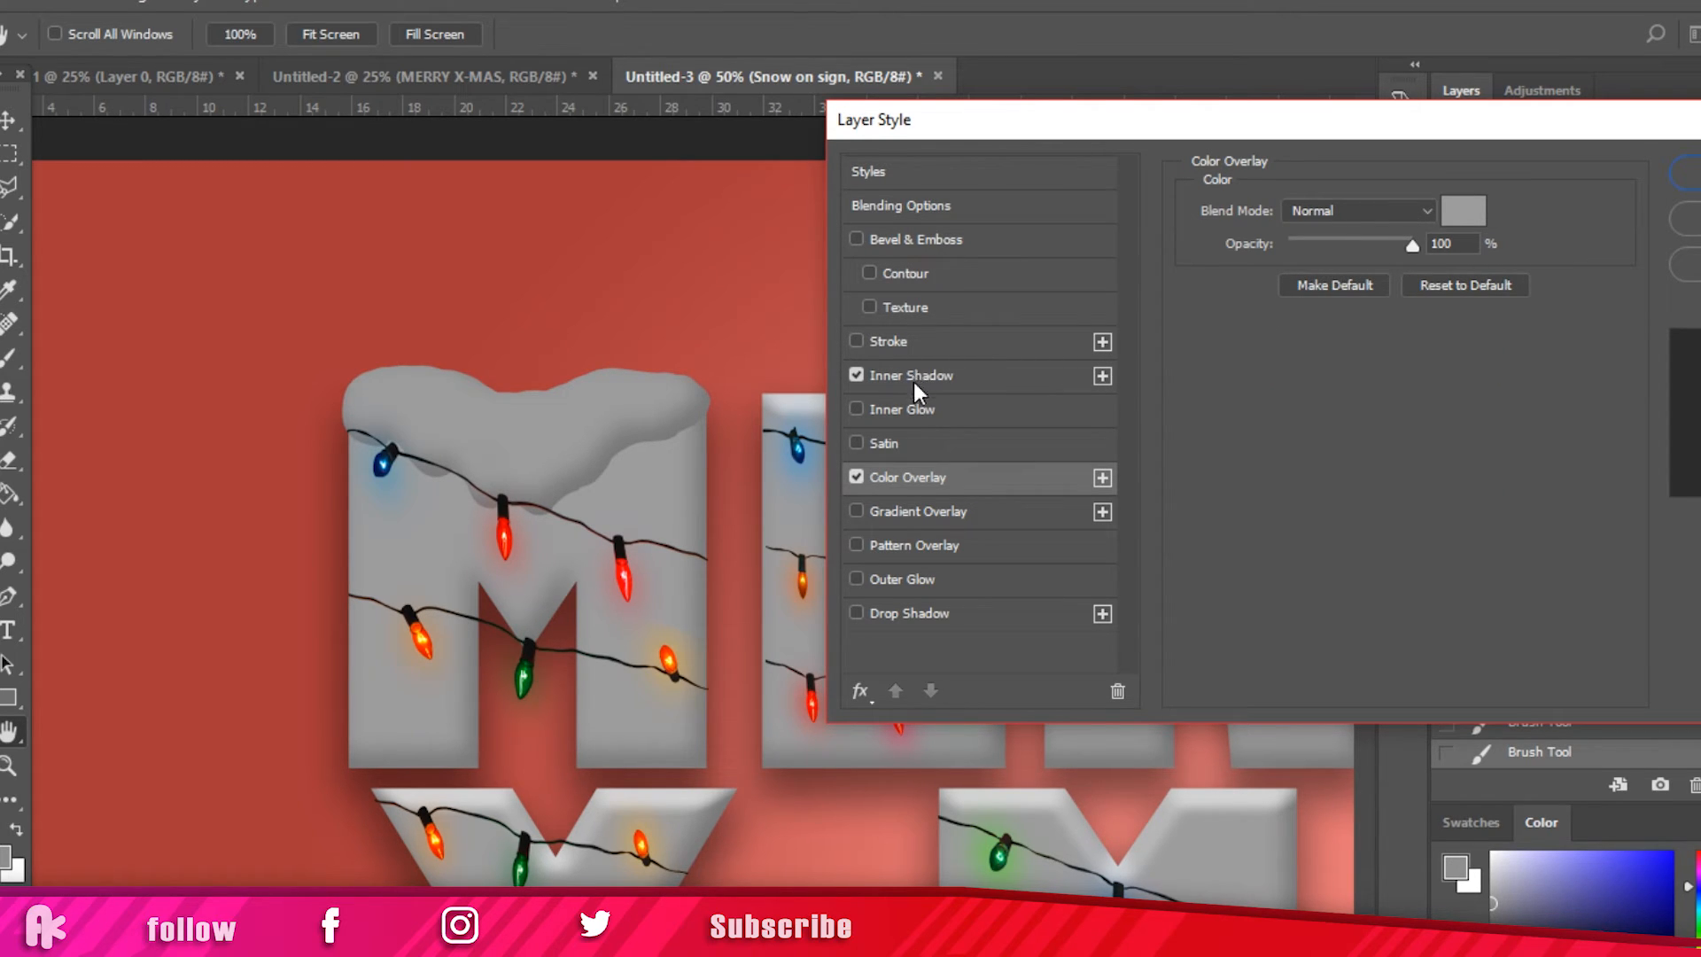
# Step: Add Bevel & Emboss to the snow with size 29 px and soften 12 px
pyautogui.click(954, 241)
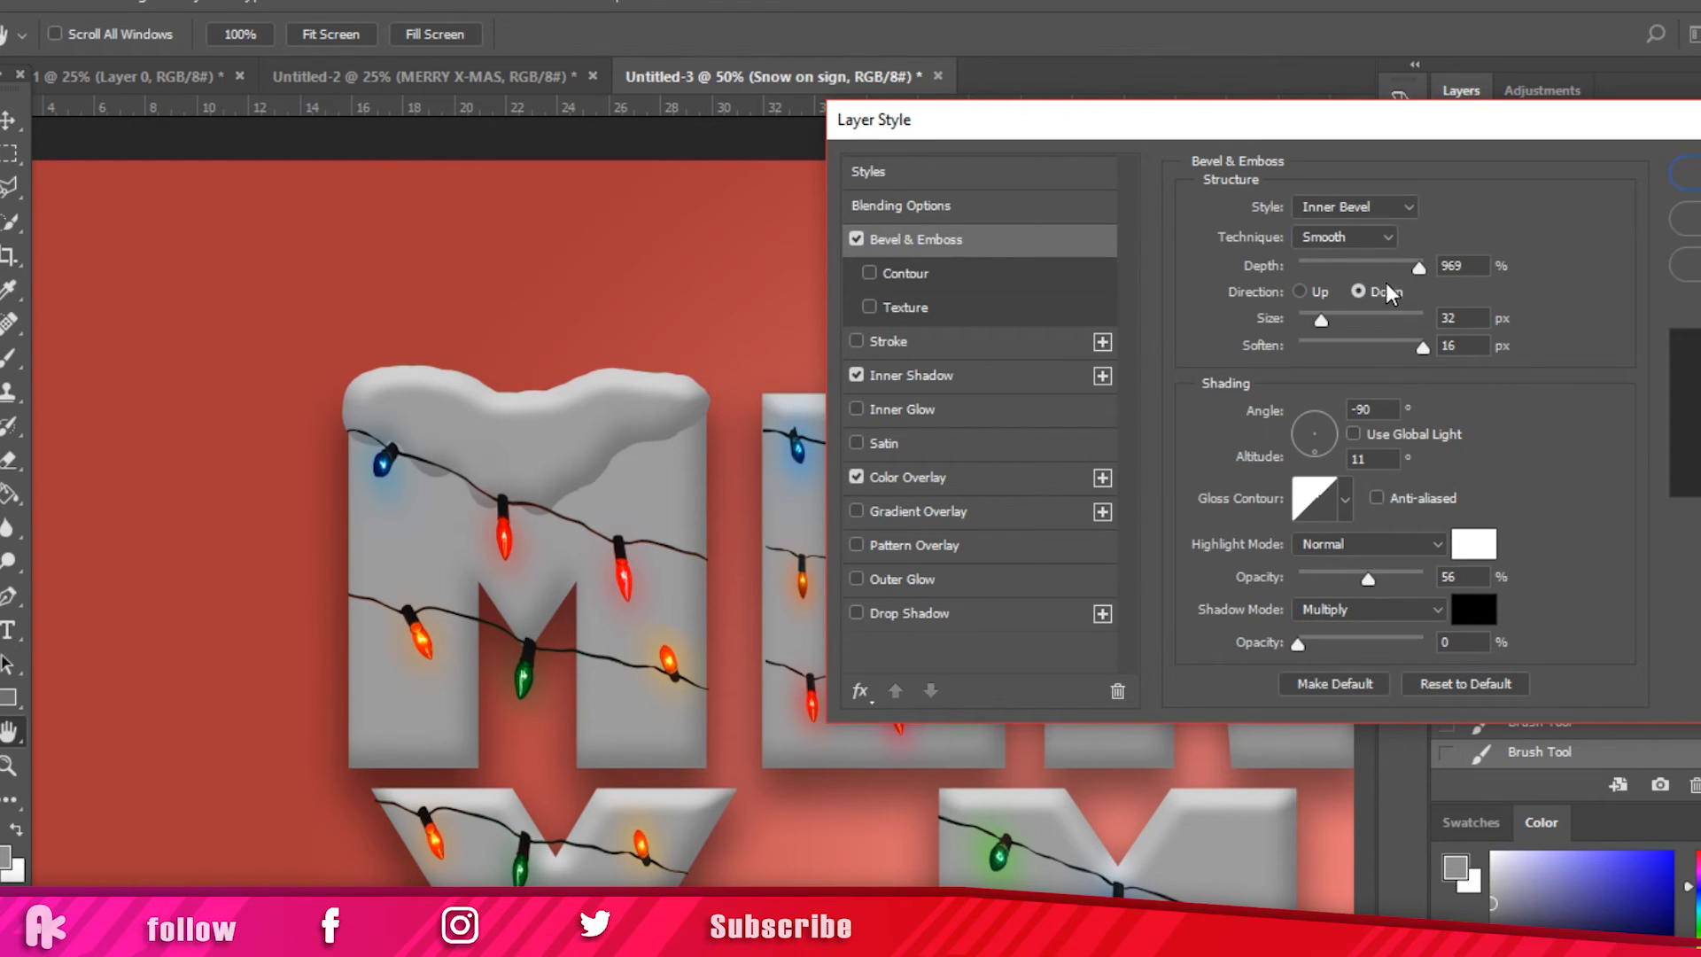
pyautogui.click(1391, 346)
pyautogui.moveTo(1388, 341); pyautogui.dragTo(1318, 325)
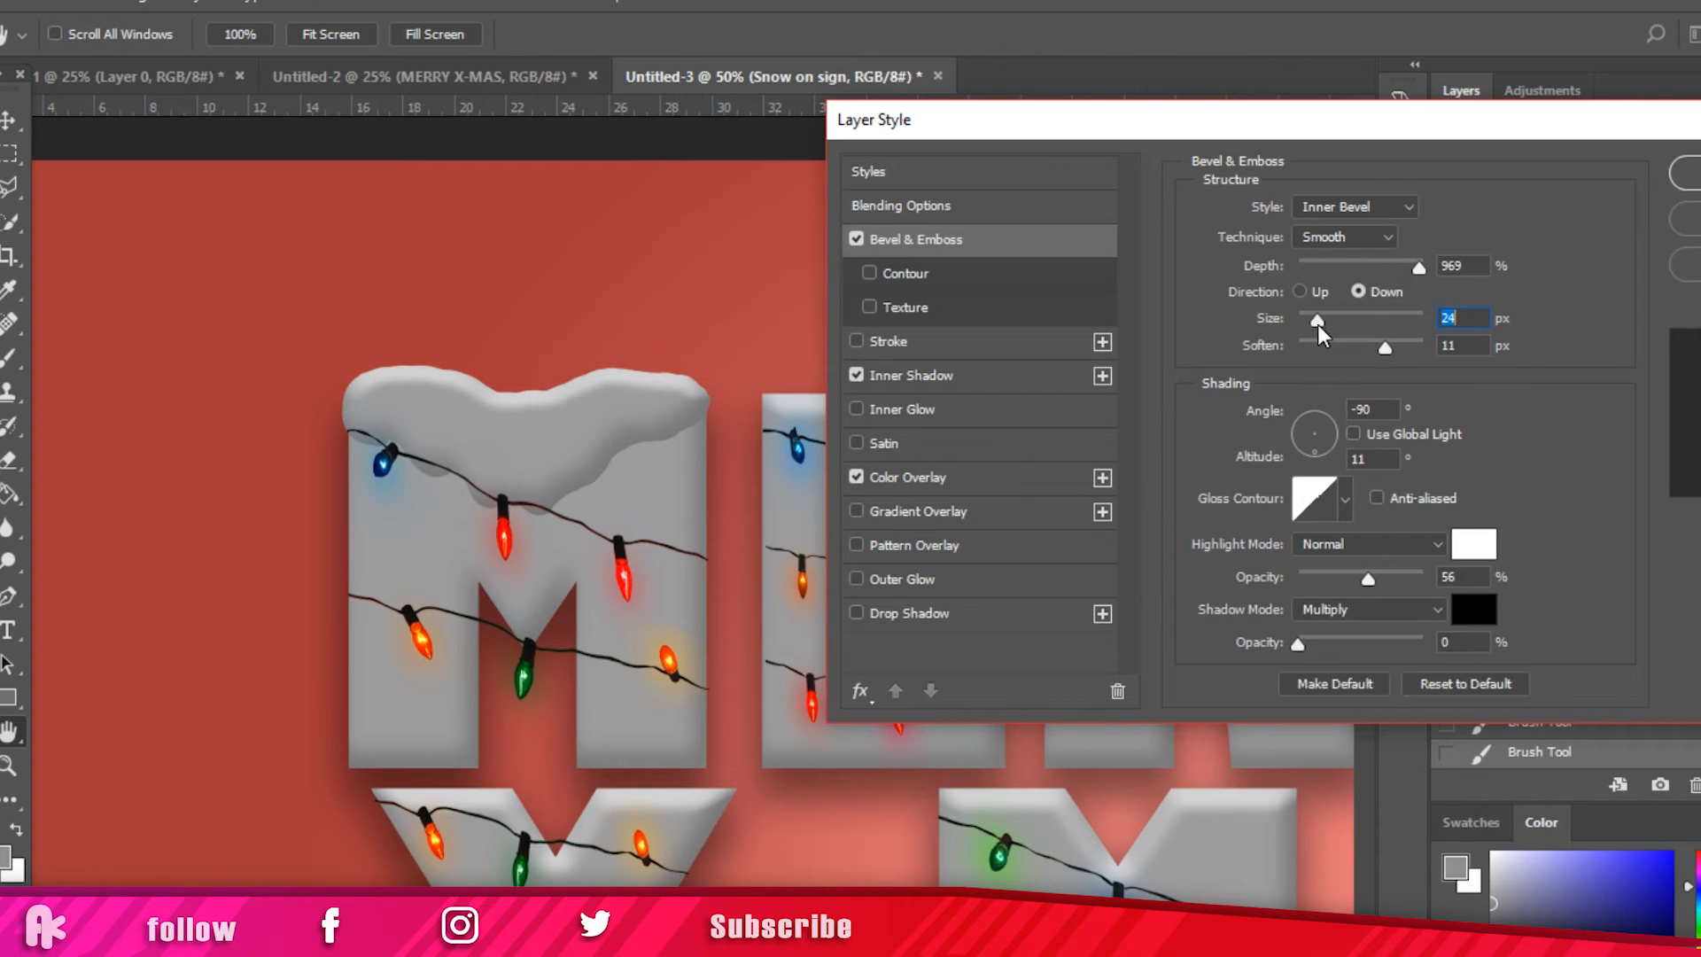
pyautogui.moveTo(1317, 322); pyautogui.dragTo(1391, 348)
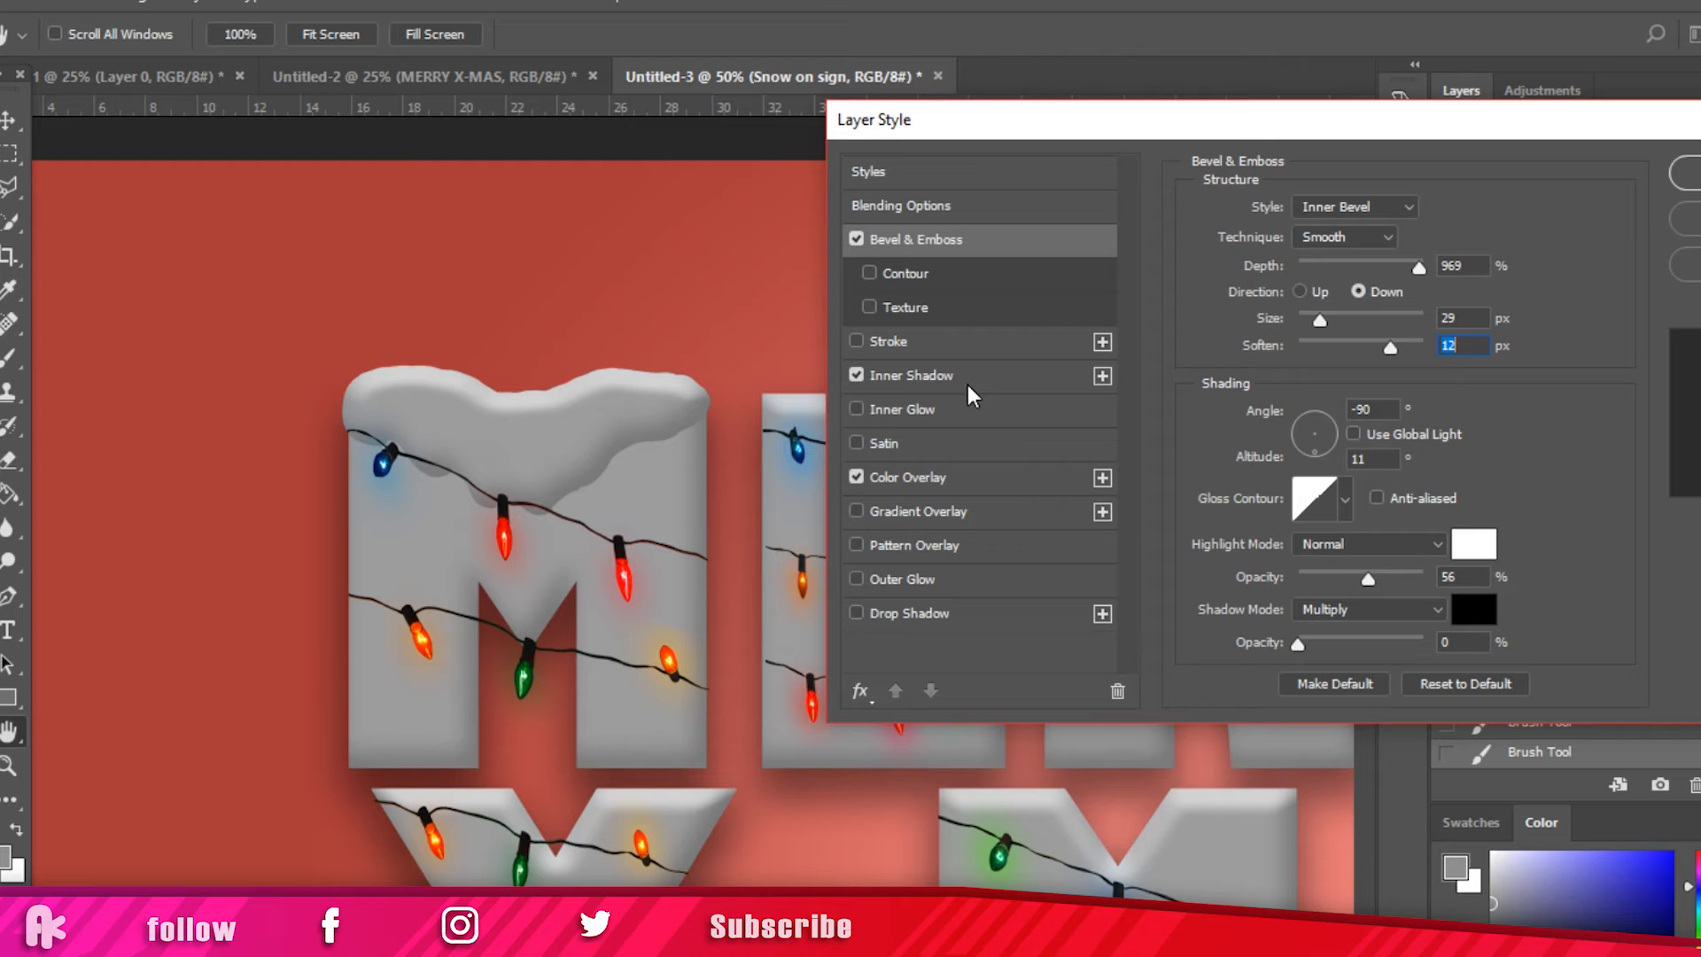
# Step: Change the snow's Color Overlay to a light bluish grey, about #c1c0c6, and apply the layer style
pyautogui.click(920, 479)
pyautogui.click(1460, 219)
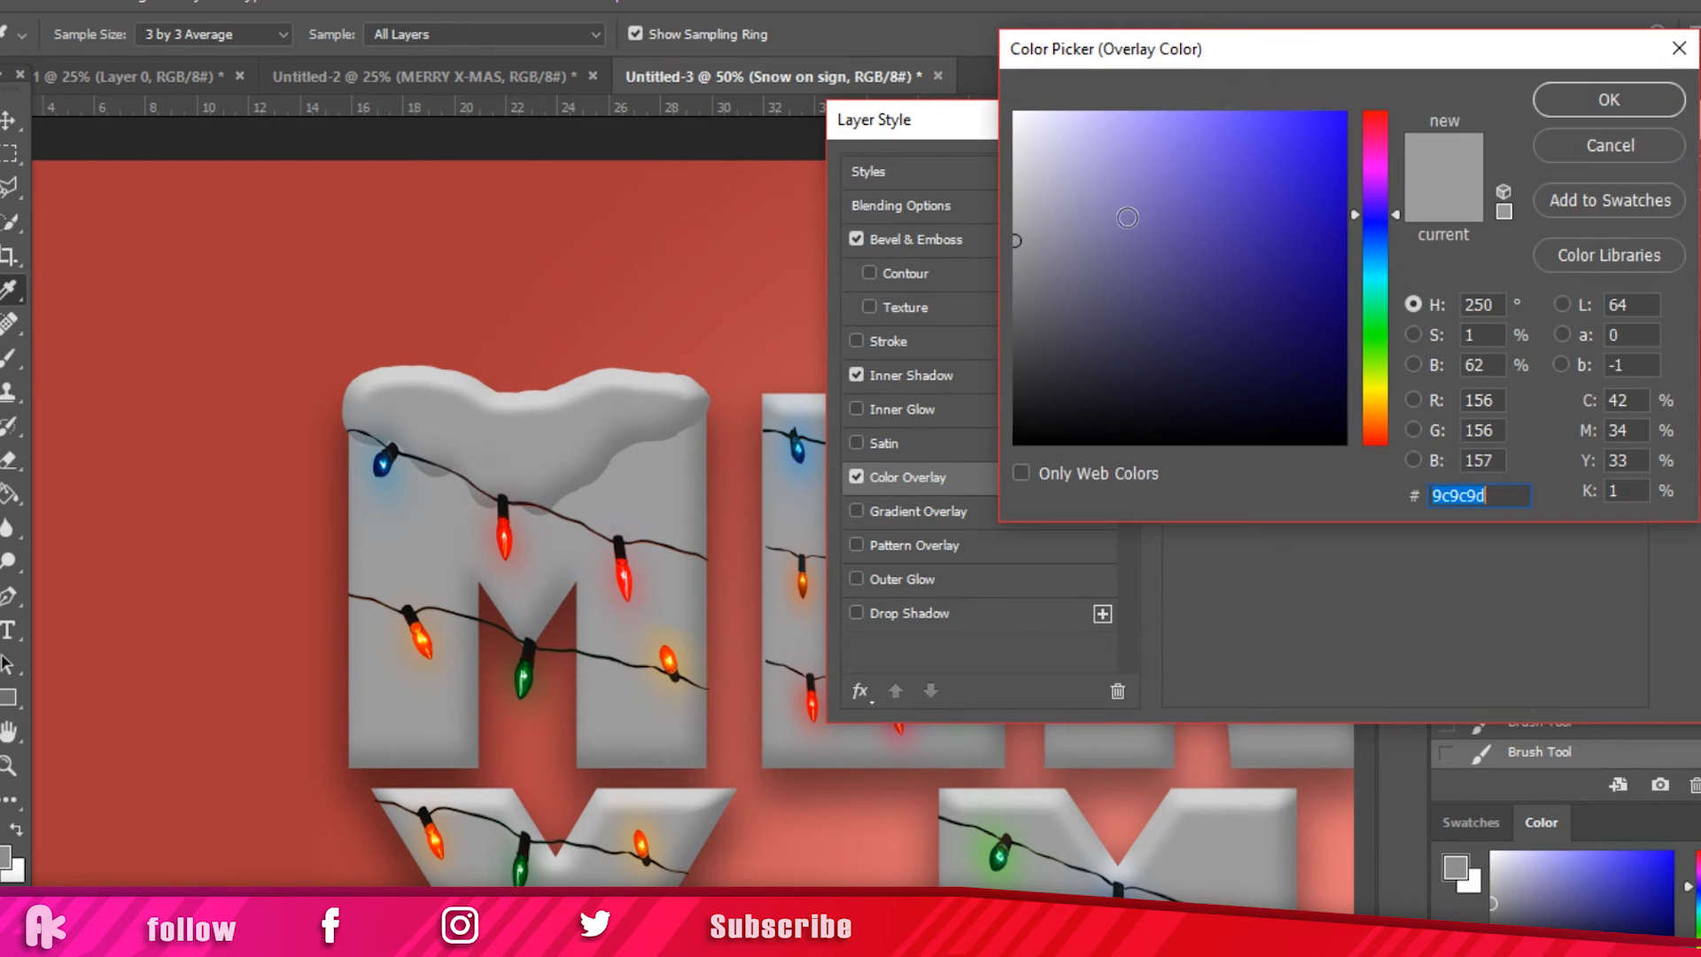
pyautogui.moveTo(1023, 197)
pyautogui.mouseDown()
pyautogui.moveTo(1018, 163)
pyautogui.moveTo(1024, 186)
pyautogui.mouseUp()
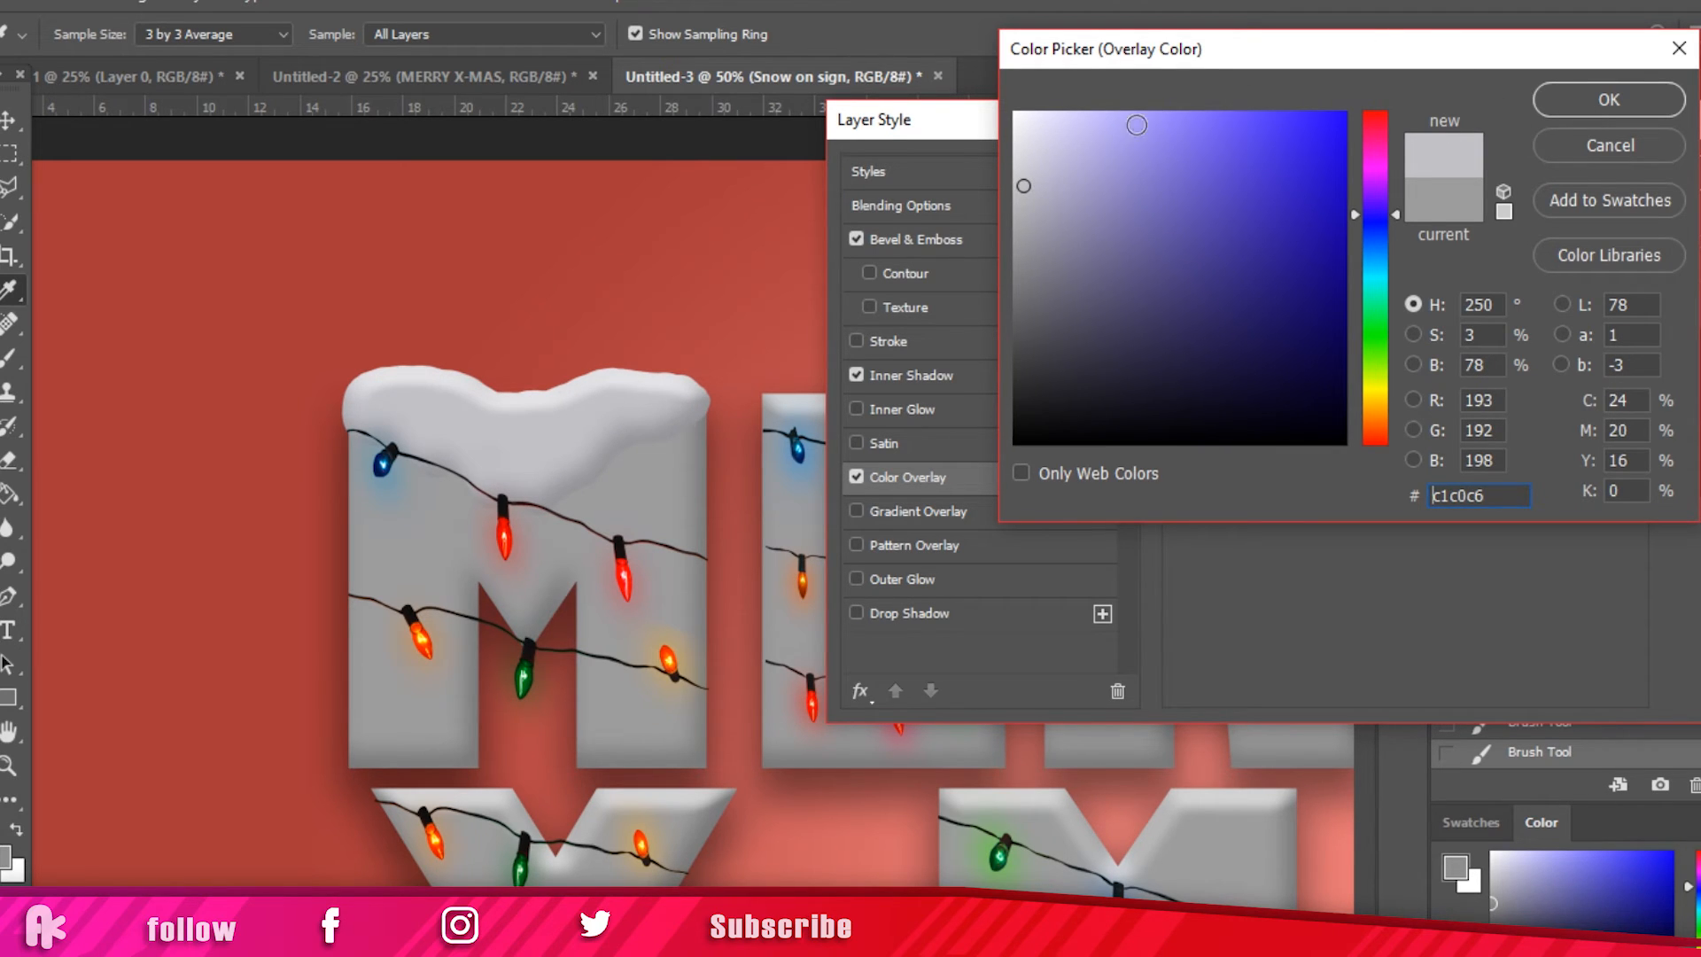
pyautogui.moveTo(1024, 184); pyautogui.dragTo(1024, 187)
pyautogui.click(1575, 107)
pyautogui.moveTo(1572, 128); pyautogui.dragTo(1244, 142)
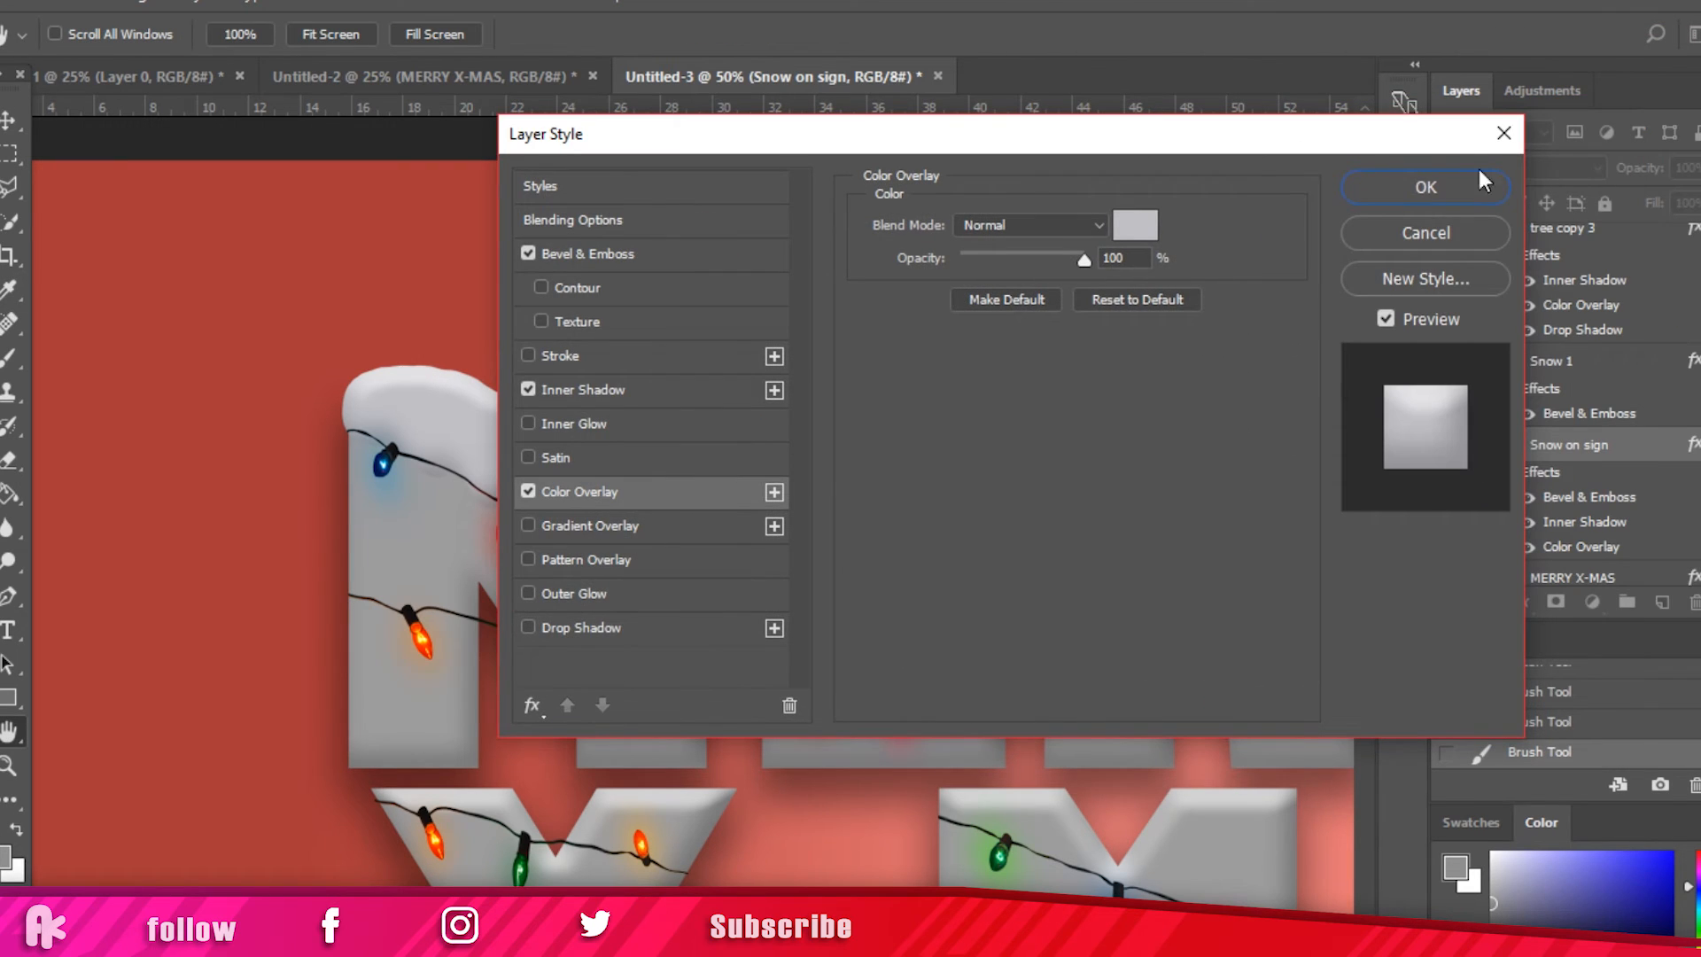
pyautogui.click(1432, 190)
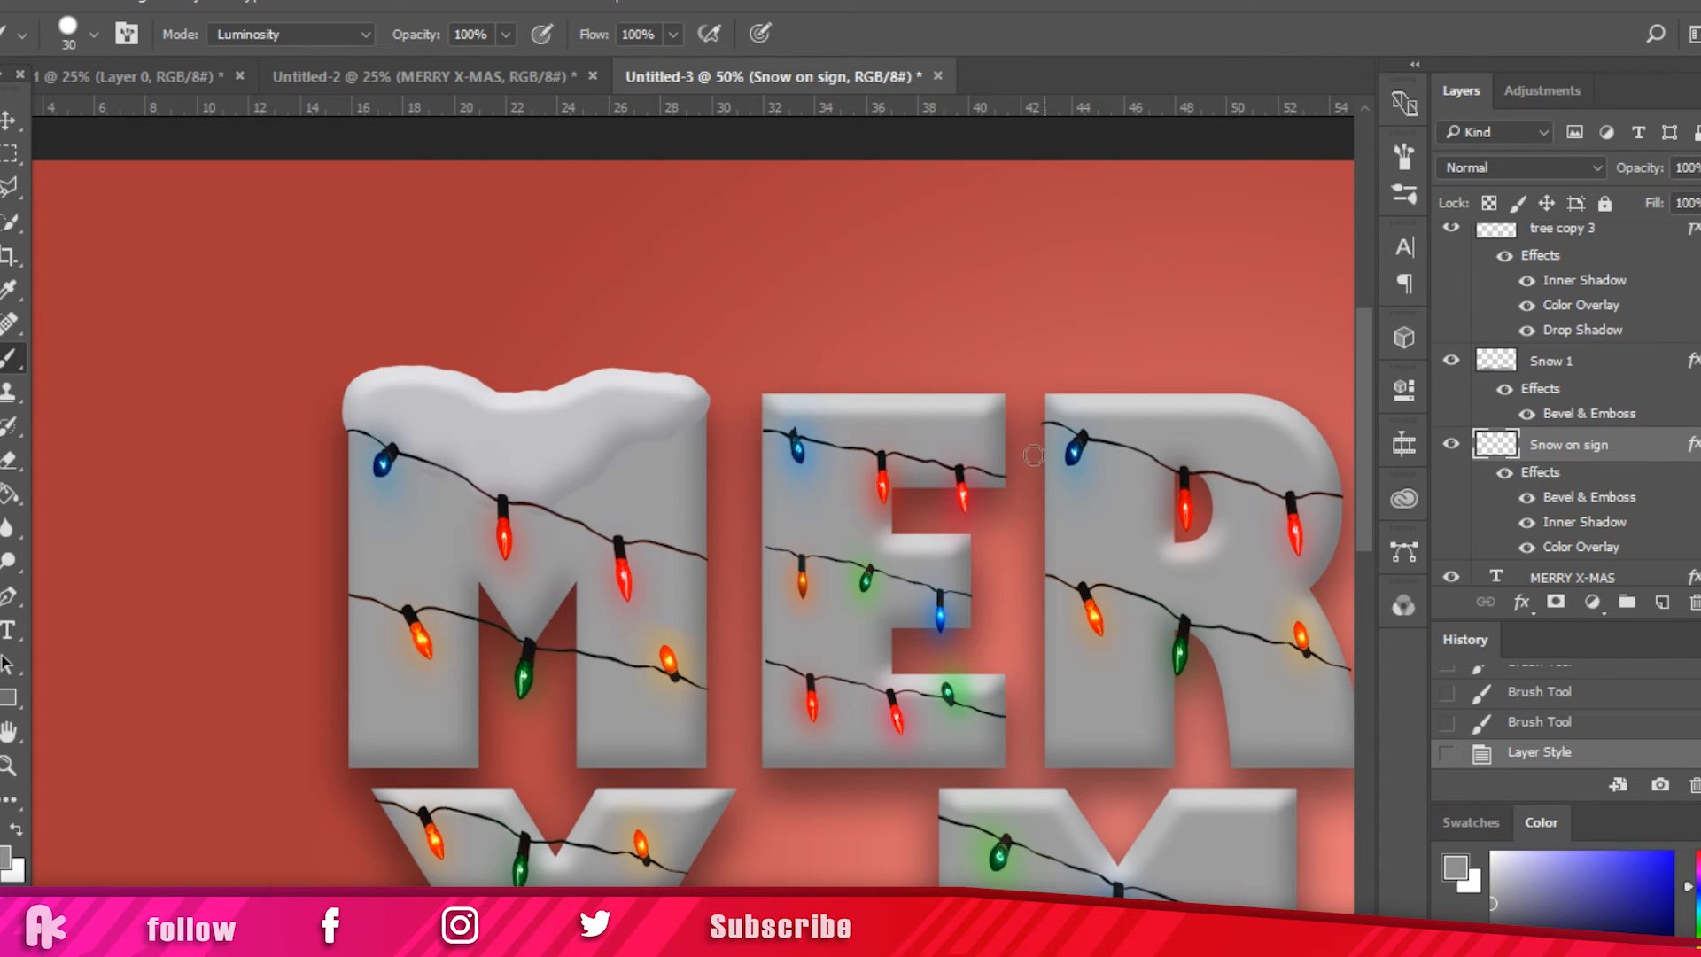
# Step: Paint matching snow caps along the tops of the letters E, R, R and Y in MERRY
pyautogui.moveTo(824, 416)
pyautogui.mouseDown()
pyautogui.moveTo(975, 412)
pyautogui.moveTo(903, 425)
pyautogui.mouseUp()
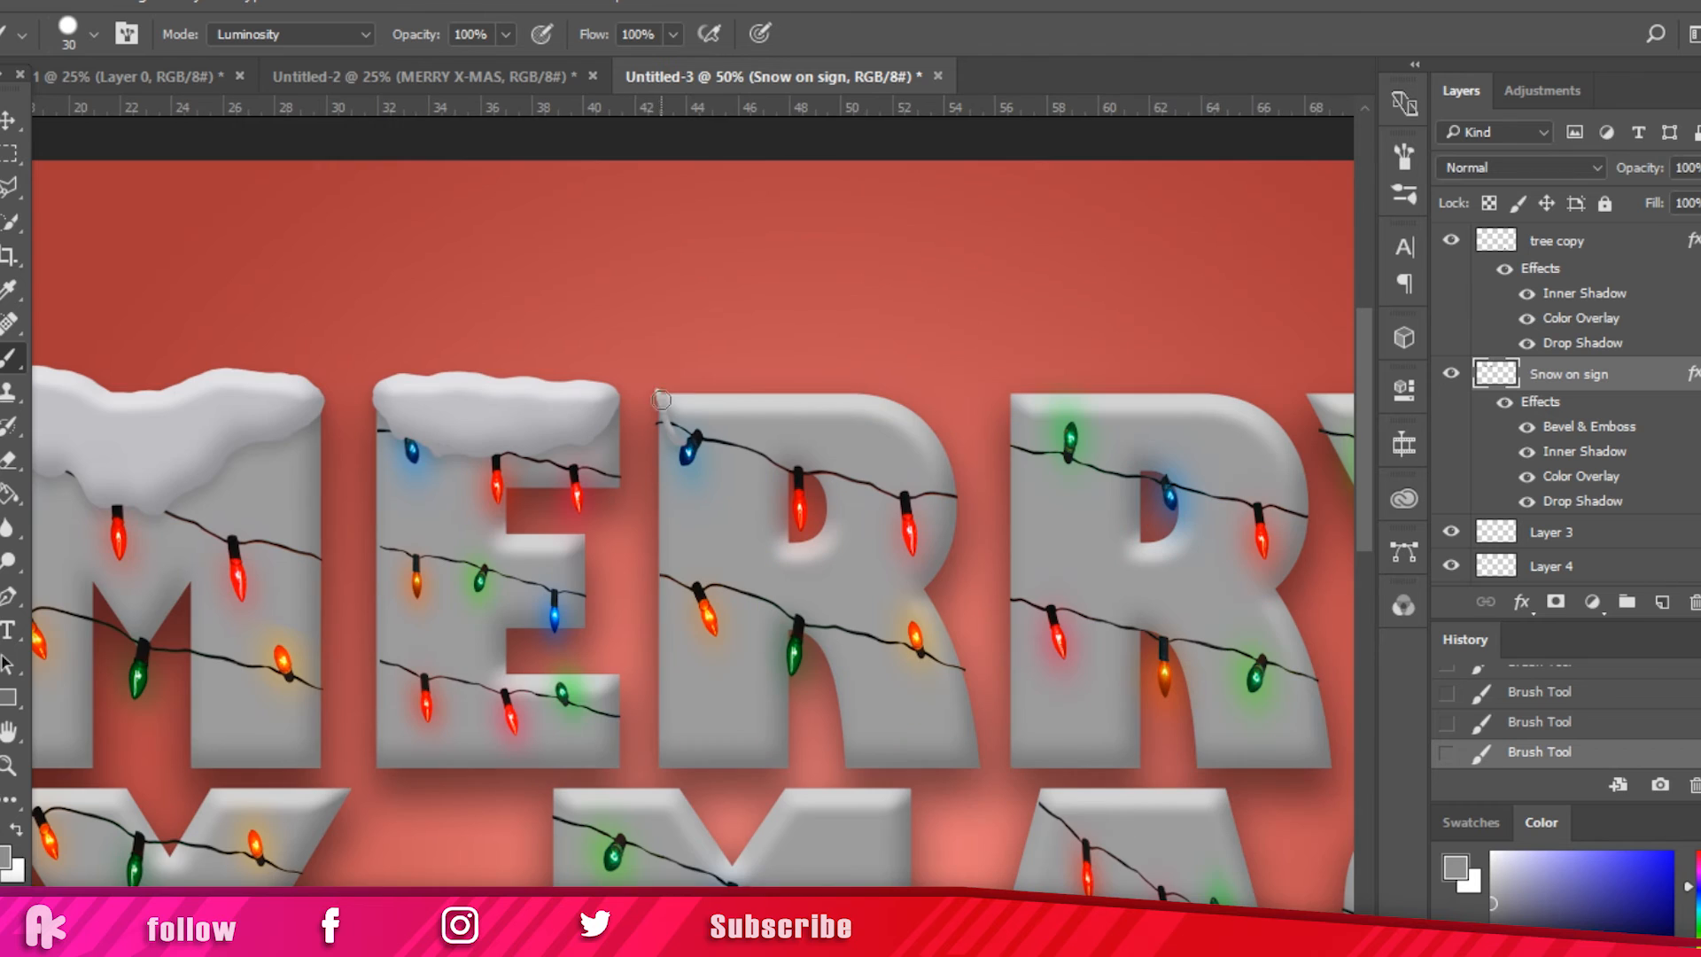
pyautogui.moveTo(661, 400)
pyautogui.mouseDown()
pyautogui.moveTo(780, 384)
pyautogui.moveTo(911, 411)
pyautogui.moveTo(707, 443)
pyautogui.moveTo(833, 398)
pyautogui.mouseUp()
pyautogui.moveTo(1027, 399); pyautogui.dragTo(1253, 408)
pyautogui.moveTo(1094, 433)
pyautogui.mouseDown()
pyautogui.moveTo(1193, 383)
pyautogui.moveTo(1051, 407)
pyautogui.moveTo(1173, 464)
pyautogui.moveTo(1215, 410)
pyautogui.mouseUp()
pyautogui.hscroll(5, 1151, 412)
pyautogui.moveTo(700, 395)
pyautogui.mouseDown()
pyautogui.moveTo(811, 447)
pyautogui.moveTo(859, 427)
pyautogui.mouseUp()
pyautogui.scroll(-2, 858, 407)
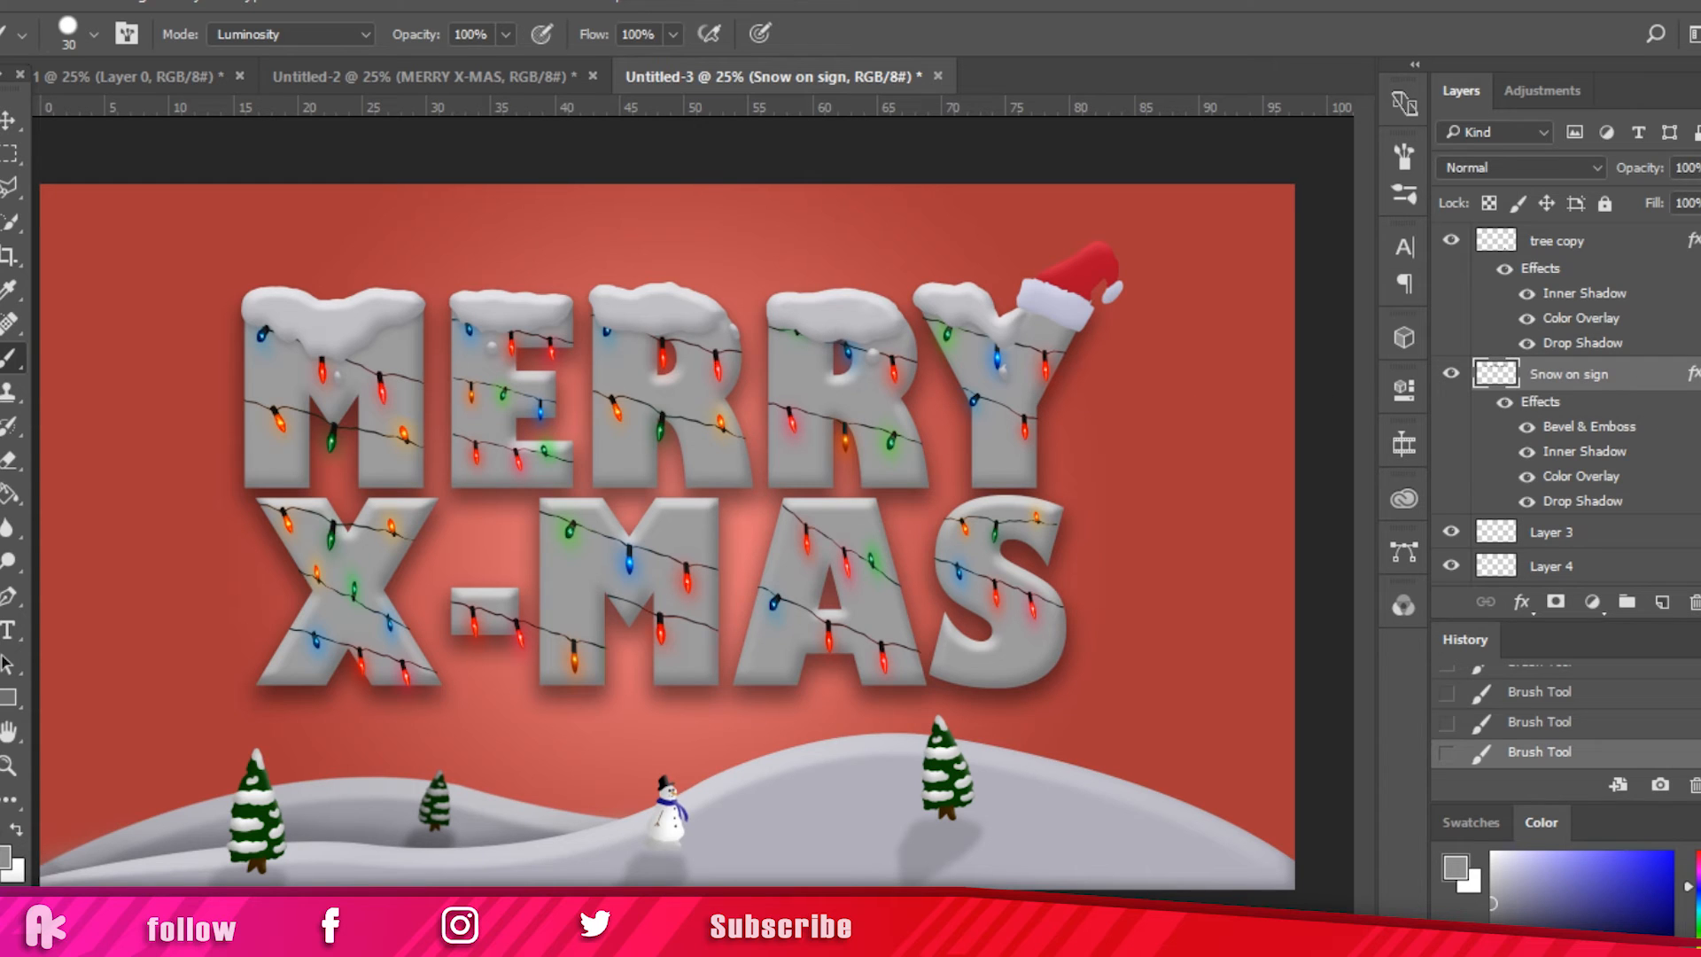
# Step: Add a new empty layer directly above the Snow on sign layer and open the brush options
pyautogui.scroll(2, 1568, 403)
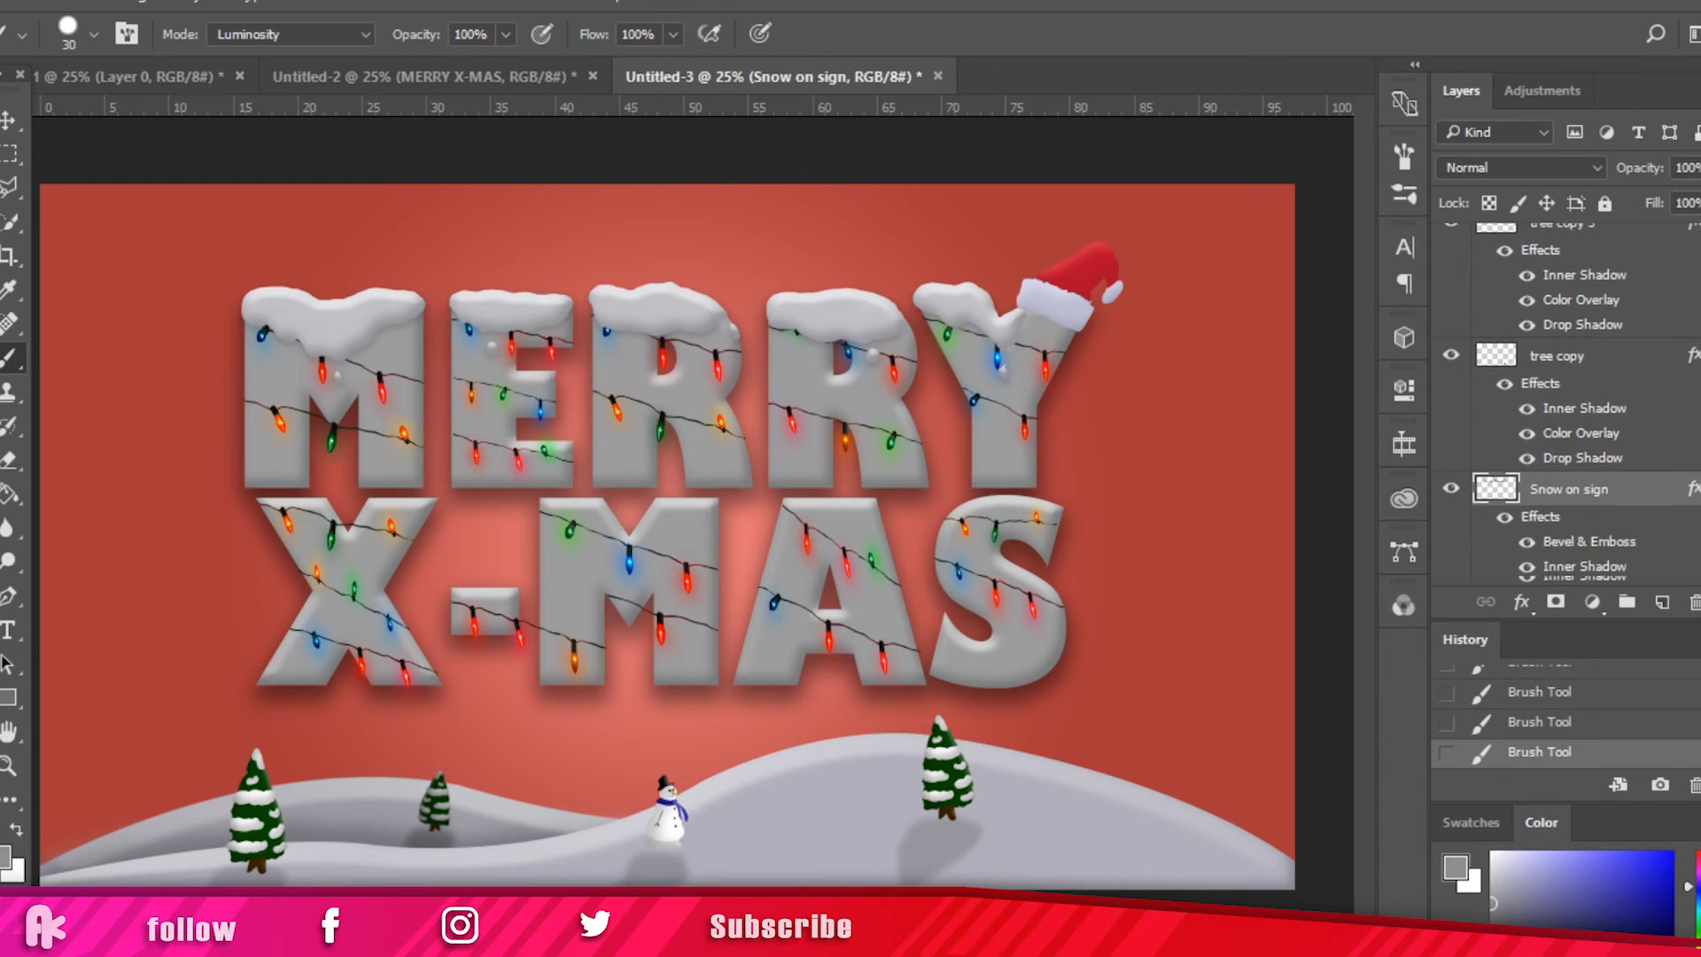
pyautogui.click(1664, 604)
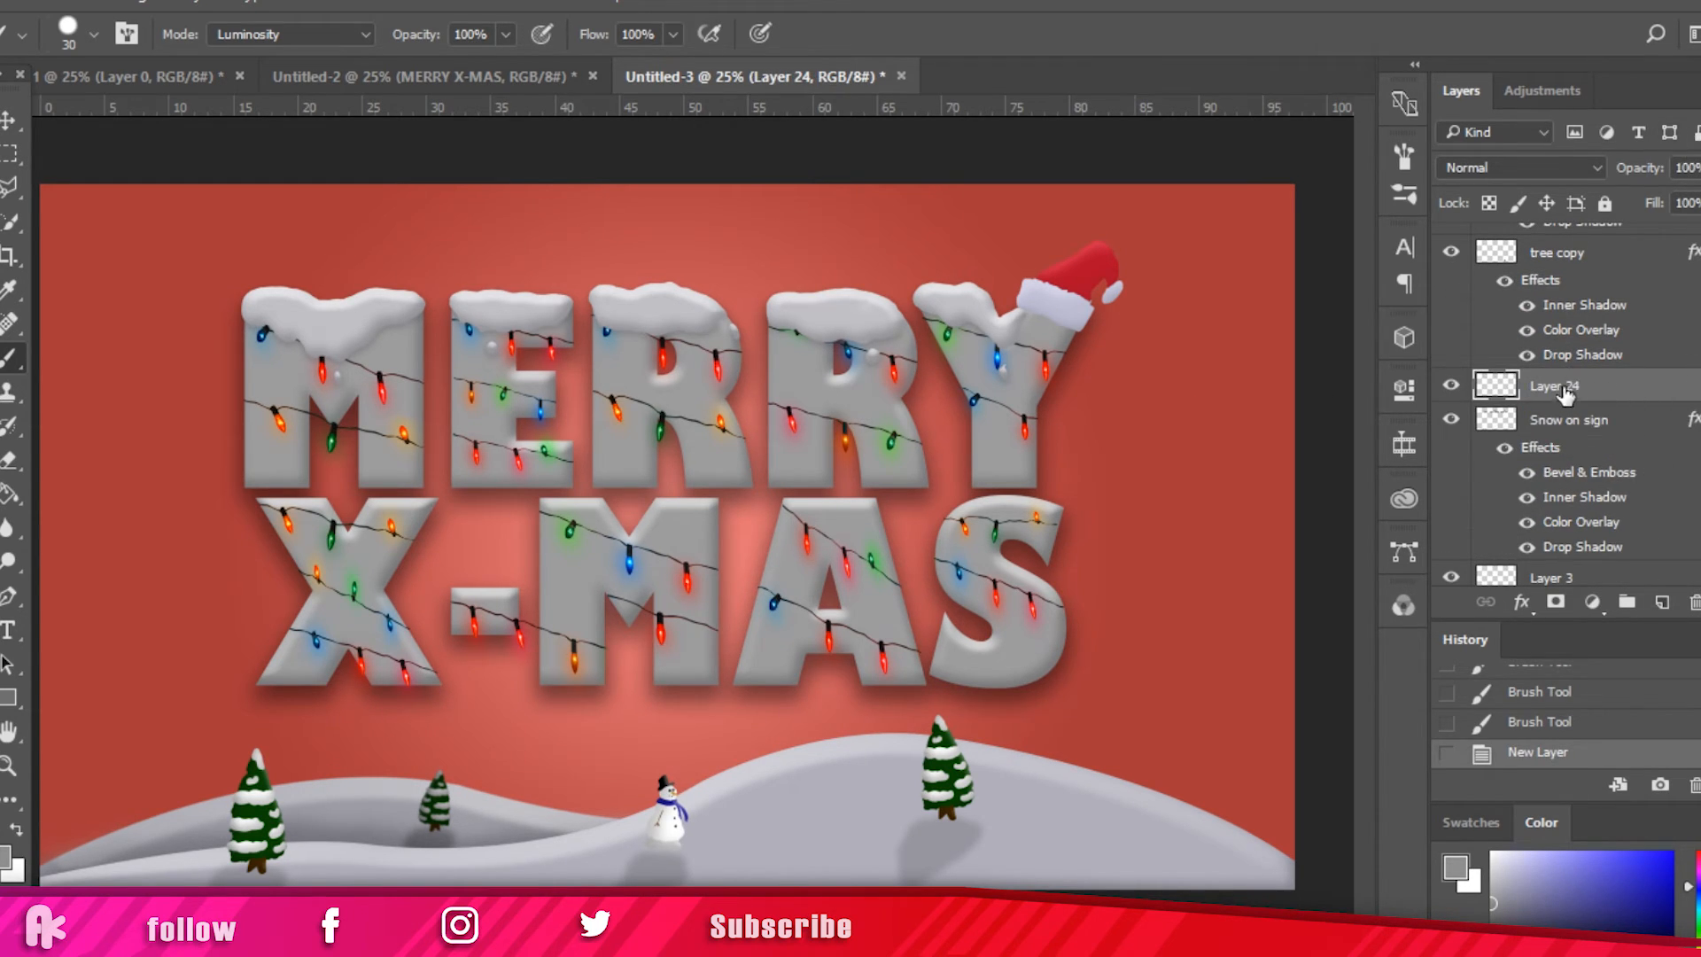
pyautogui.rightClick(186, 274)
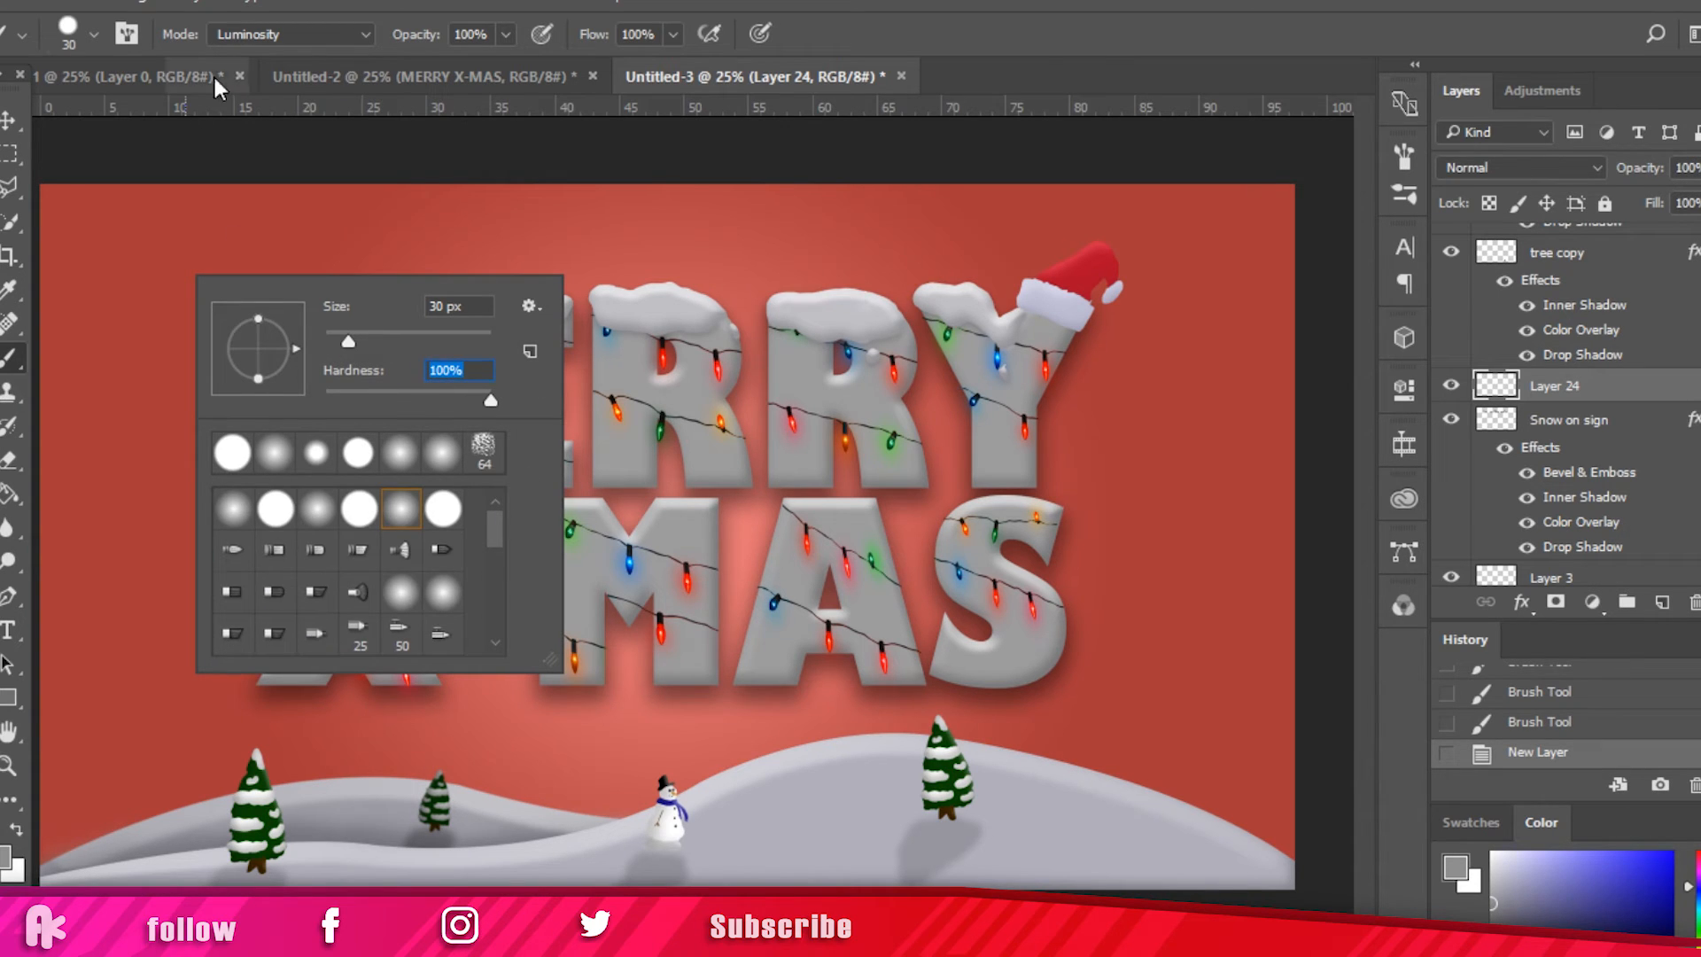
# Step: Configure the brush's Shape Dynamics with Size Jitter 100%, its Control set to Off and Minimum Diameter 0%, leaving Scattering disabled
pyautogui.click(127, 34)
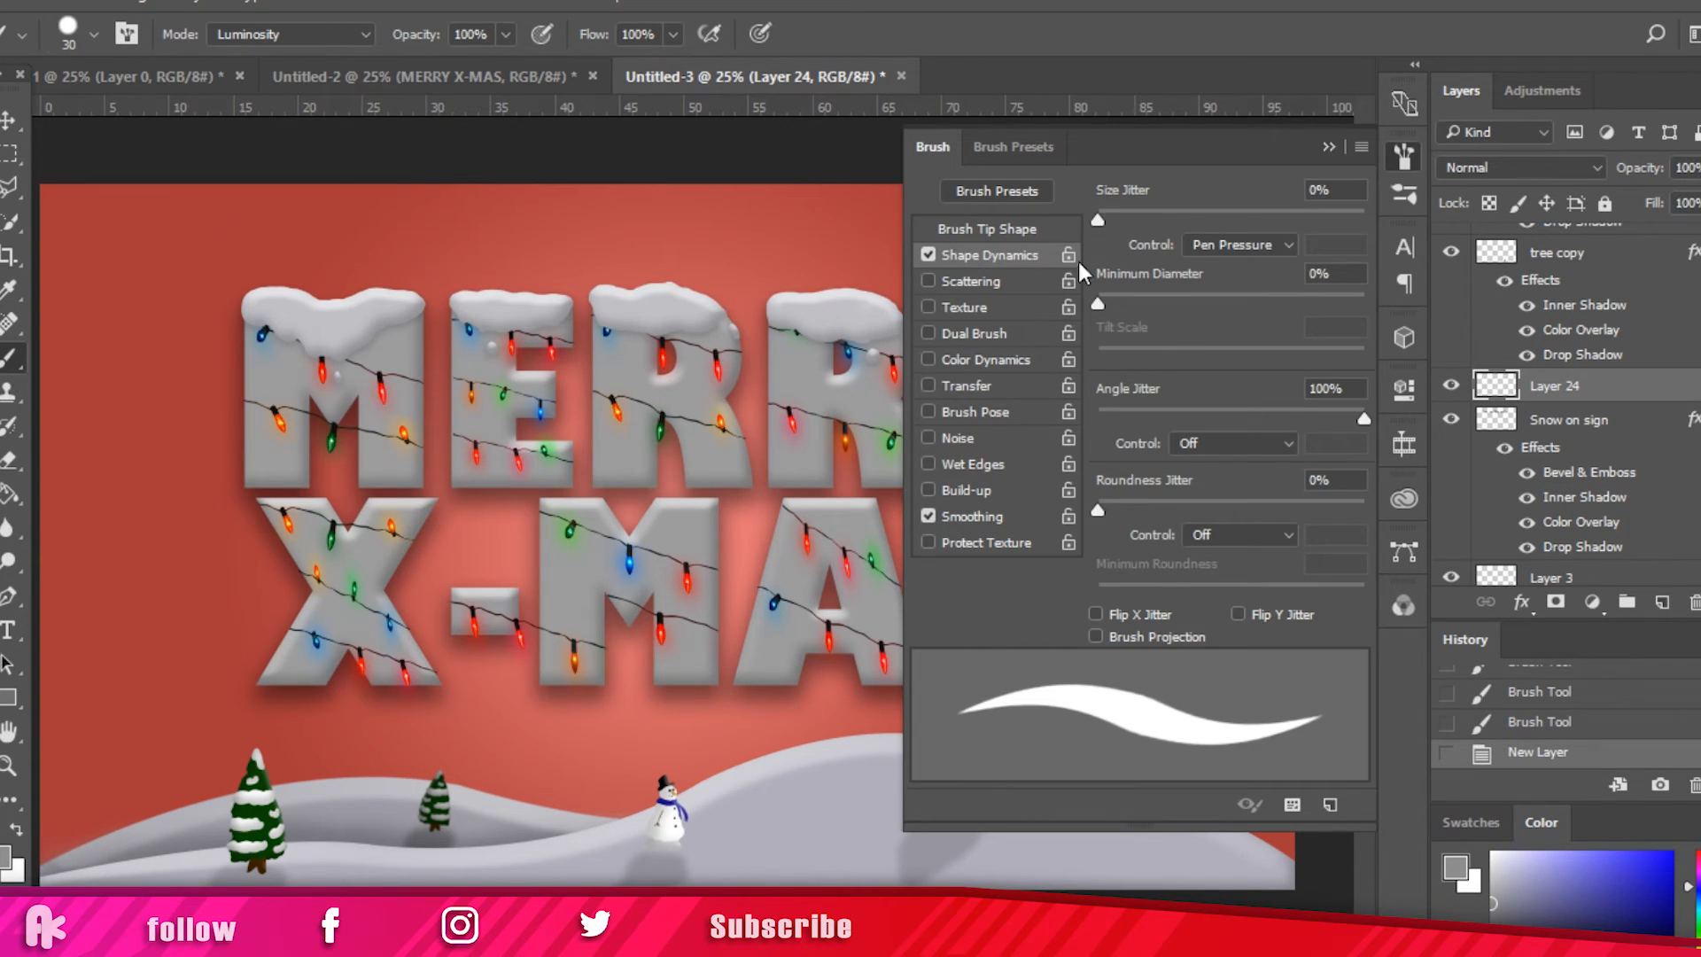
pyautogui.click(1253, 246)
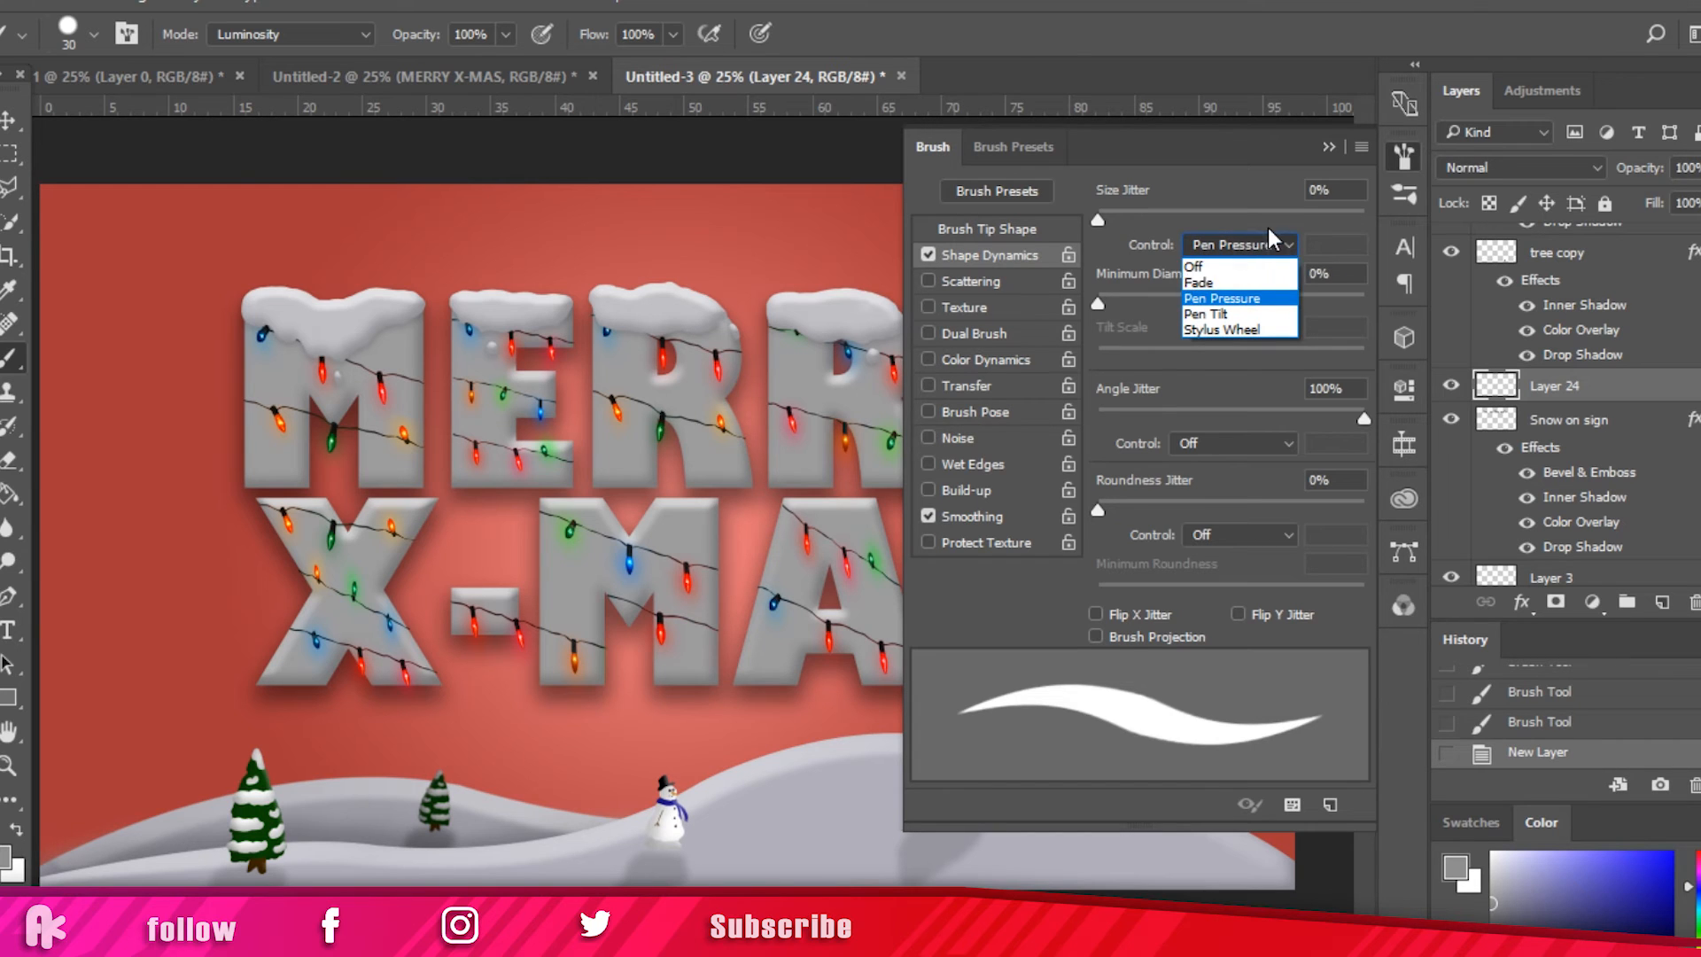
pyautogui.click(1223, 268)
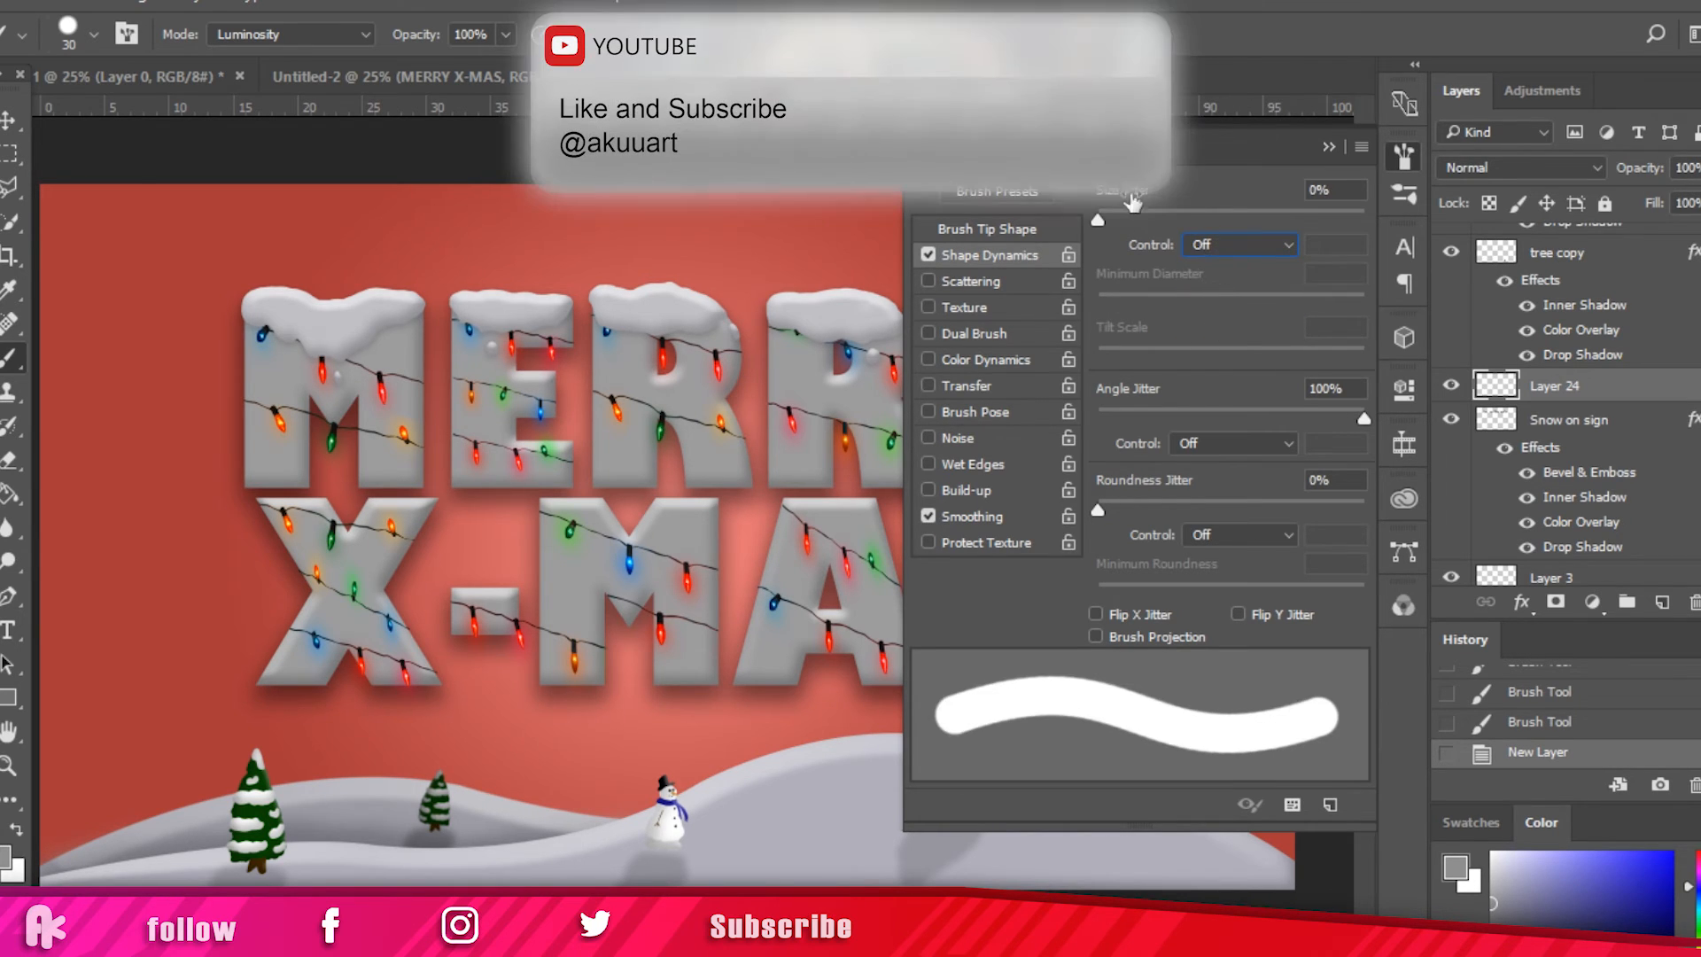
pyautogui.moveTo(1098, 220); pyautogui.dragTo(1415, 248)
pyautogui.moveTo(1127, 306); pyautogui.dragTo(1393, 293)
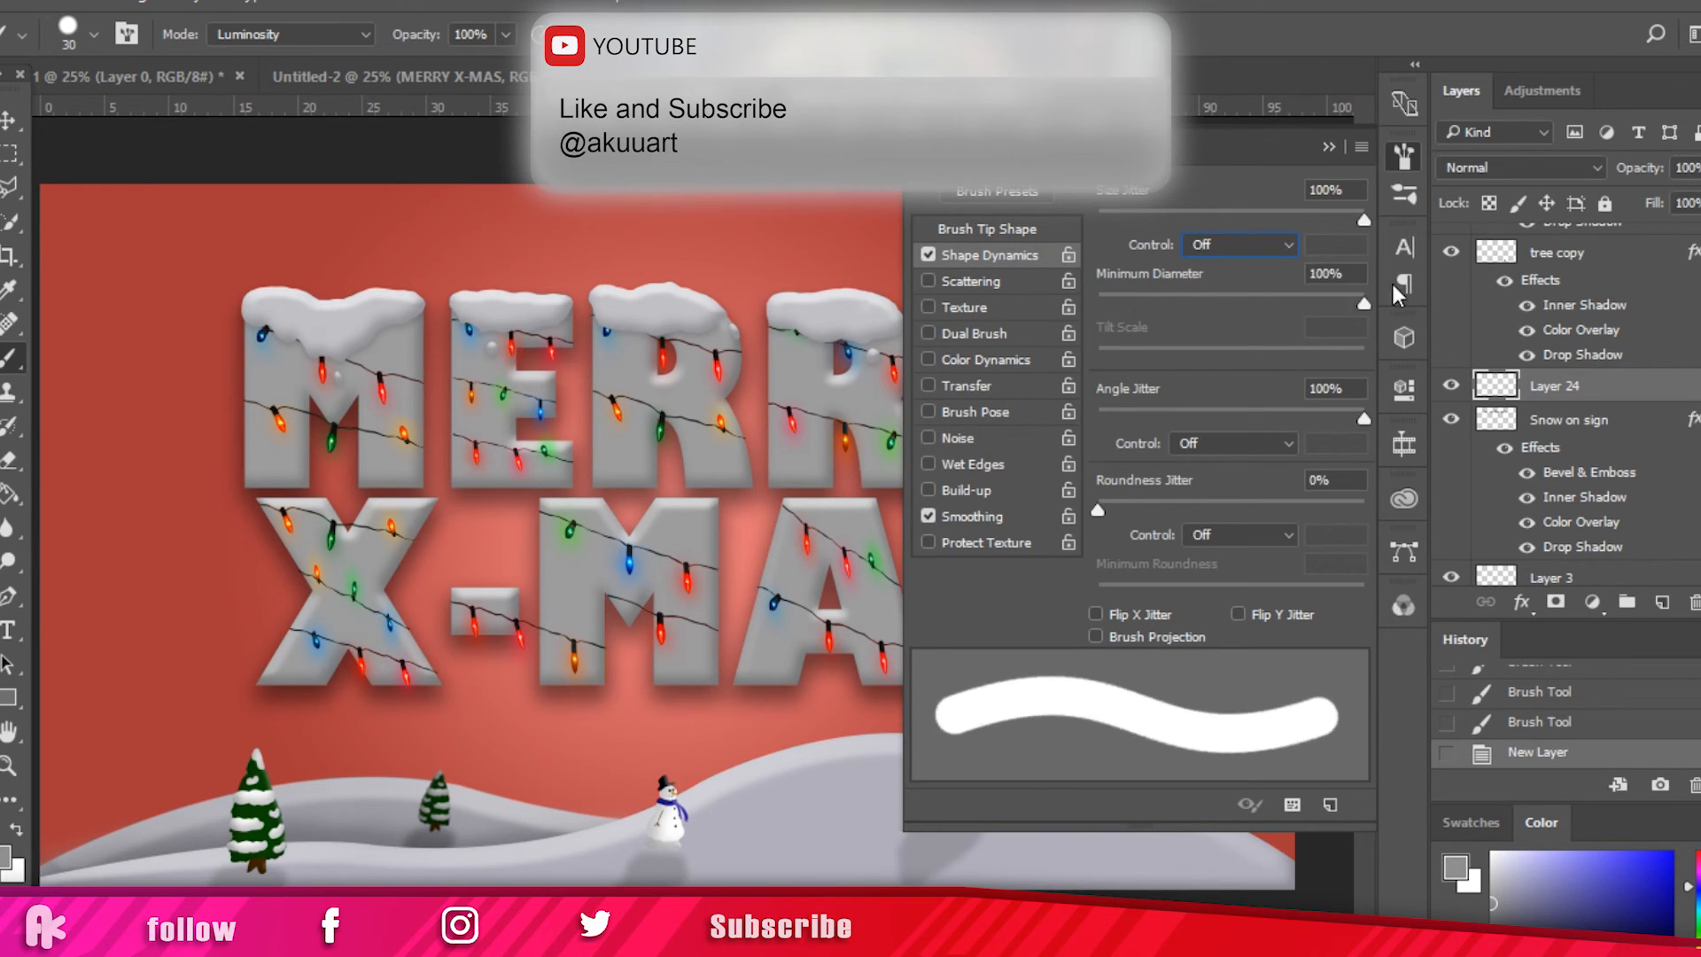
pyautogui.moveTo(1168, 301); pyautogui.dragTo(1075, 301)
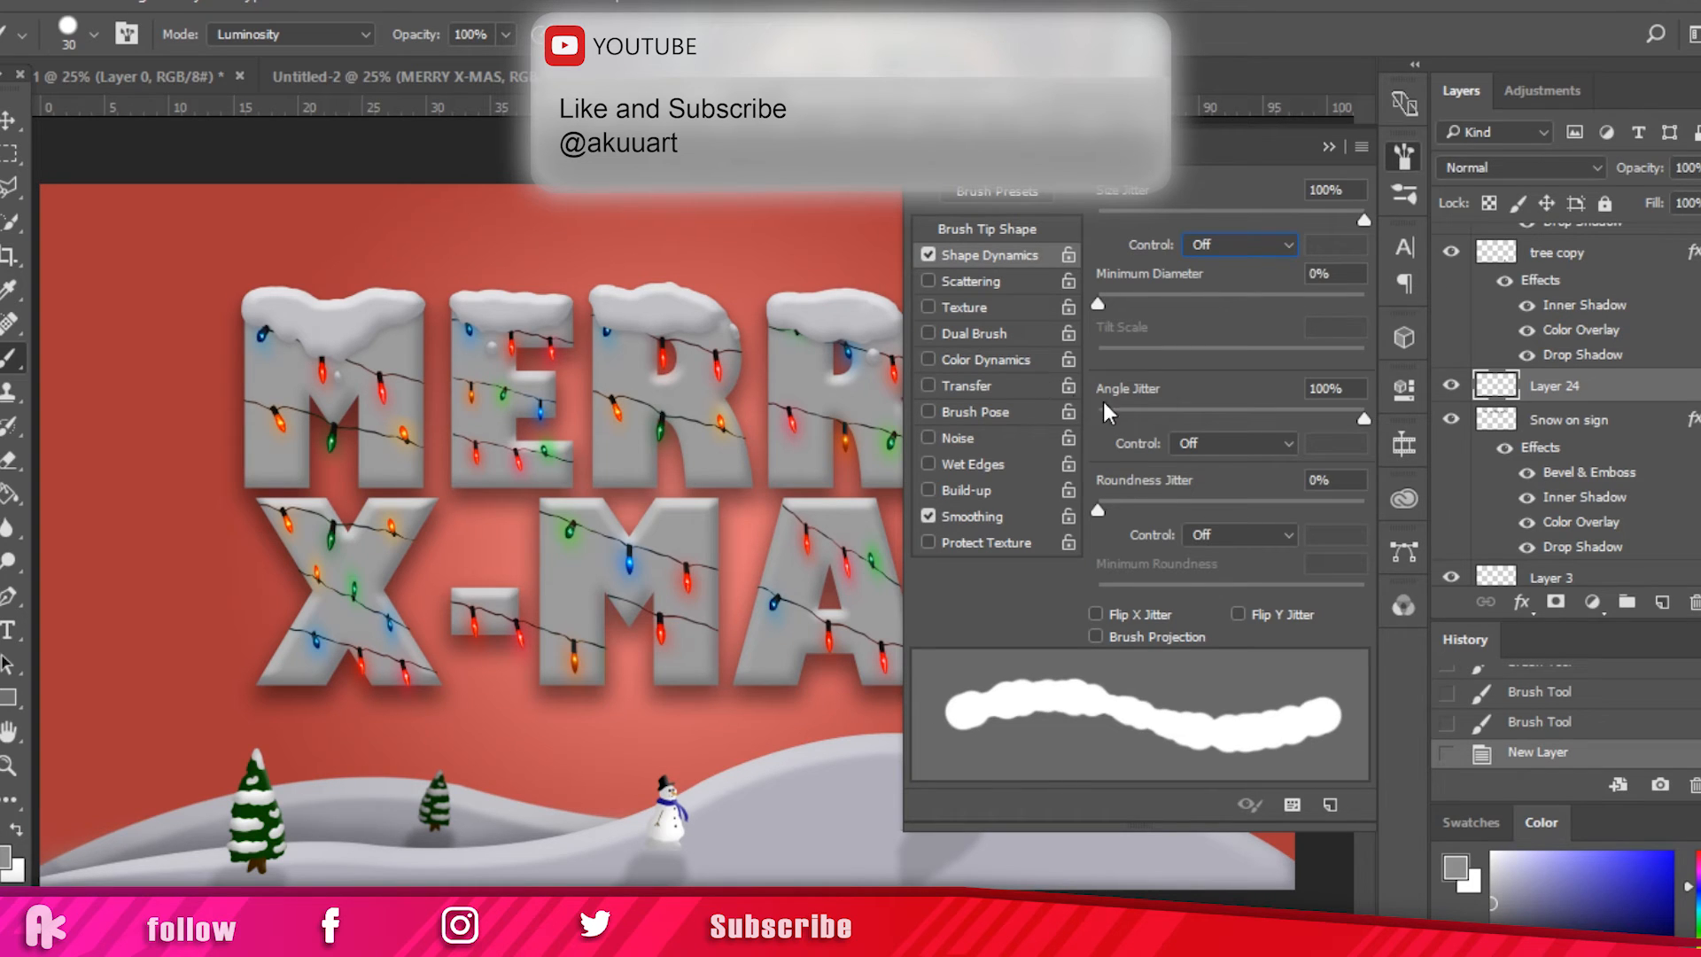
pyautogui.click(945, 284)
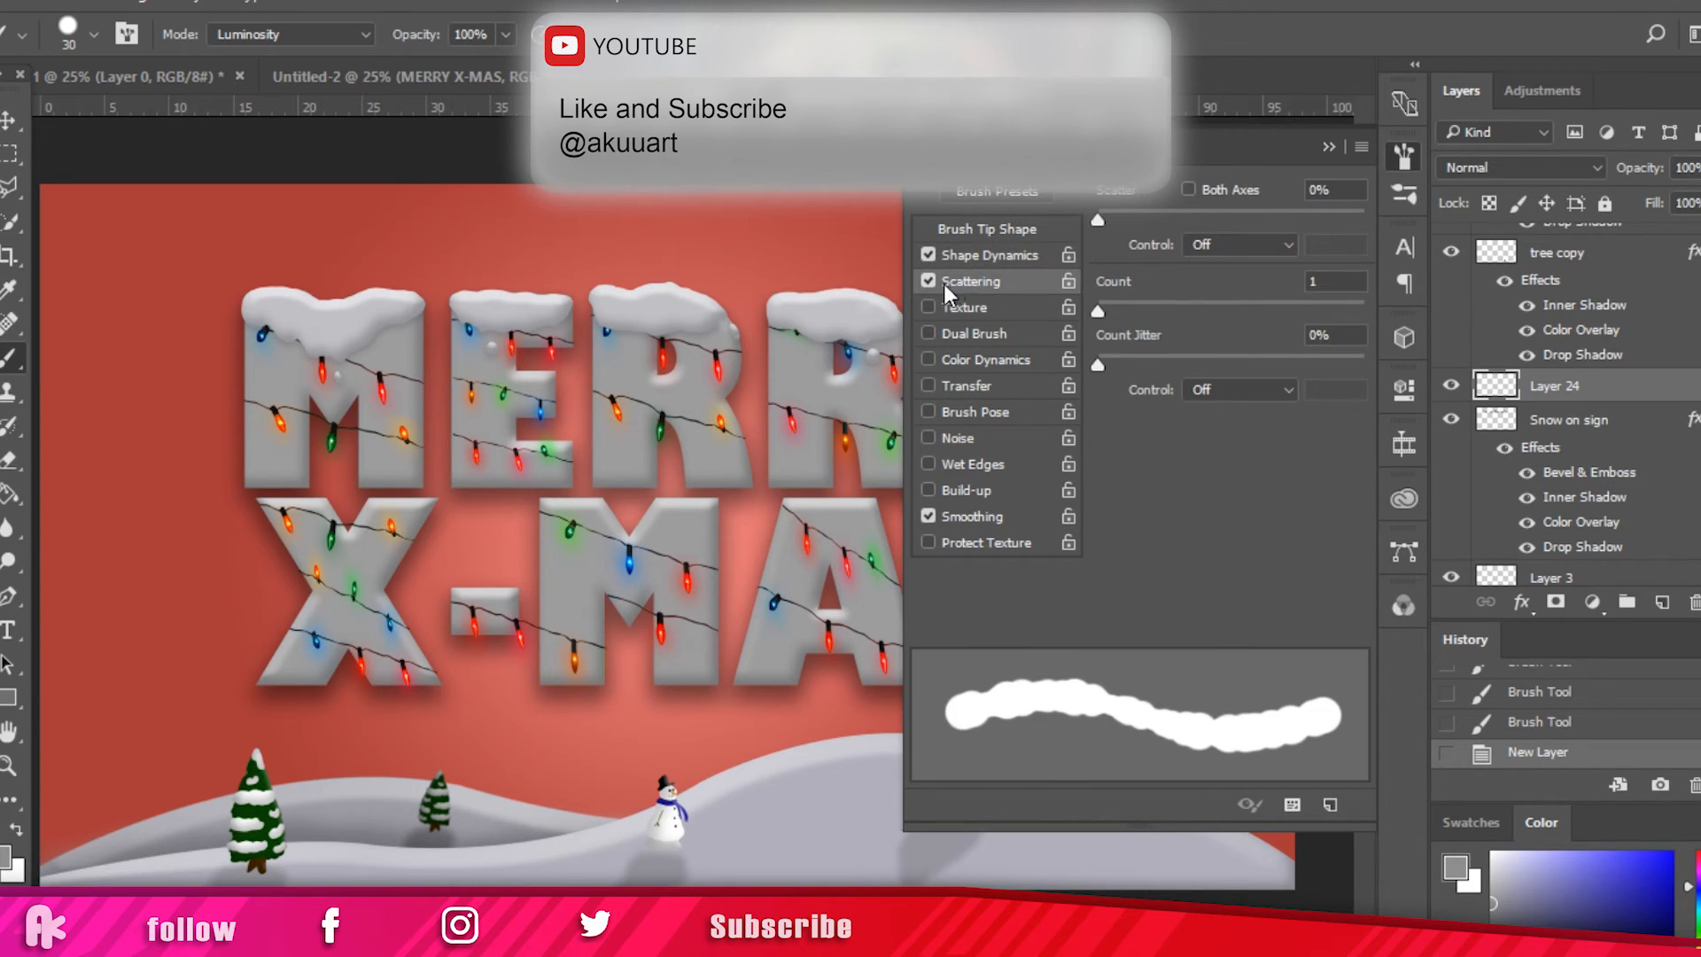
pyautogui.click(929, 281)
pyautogui.click(962, 257)
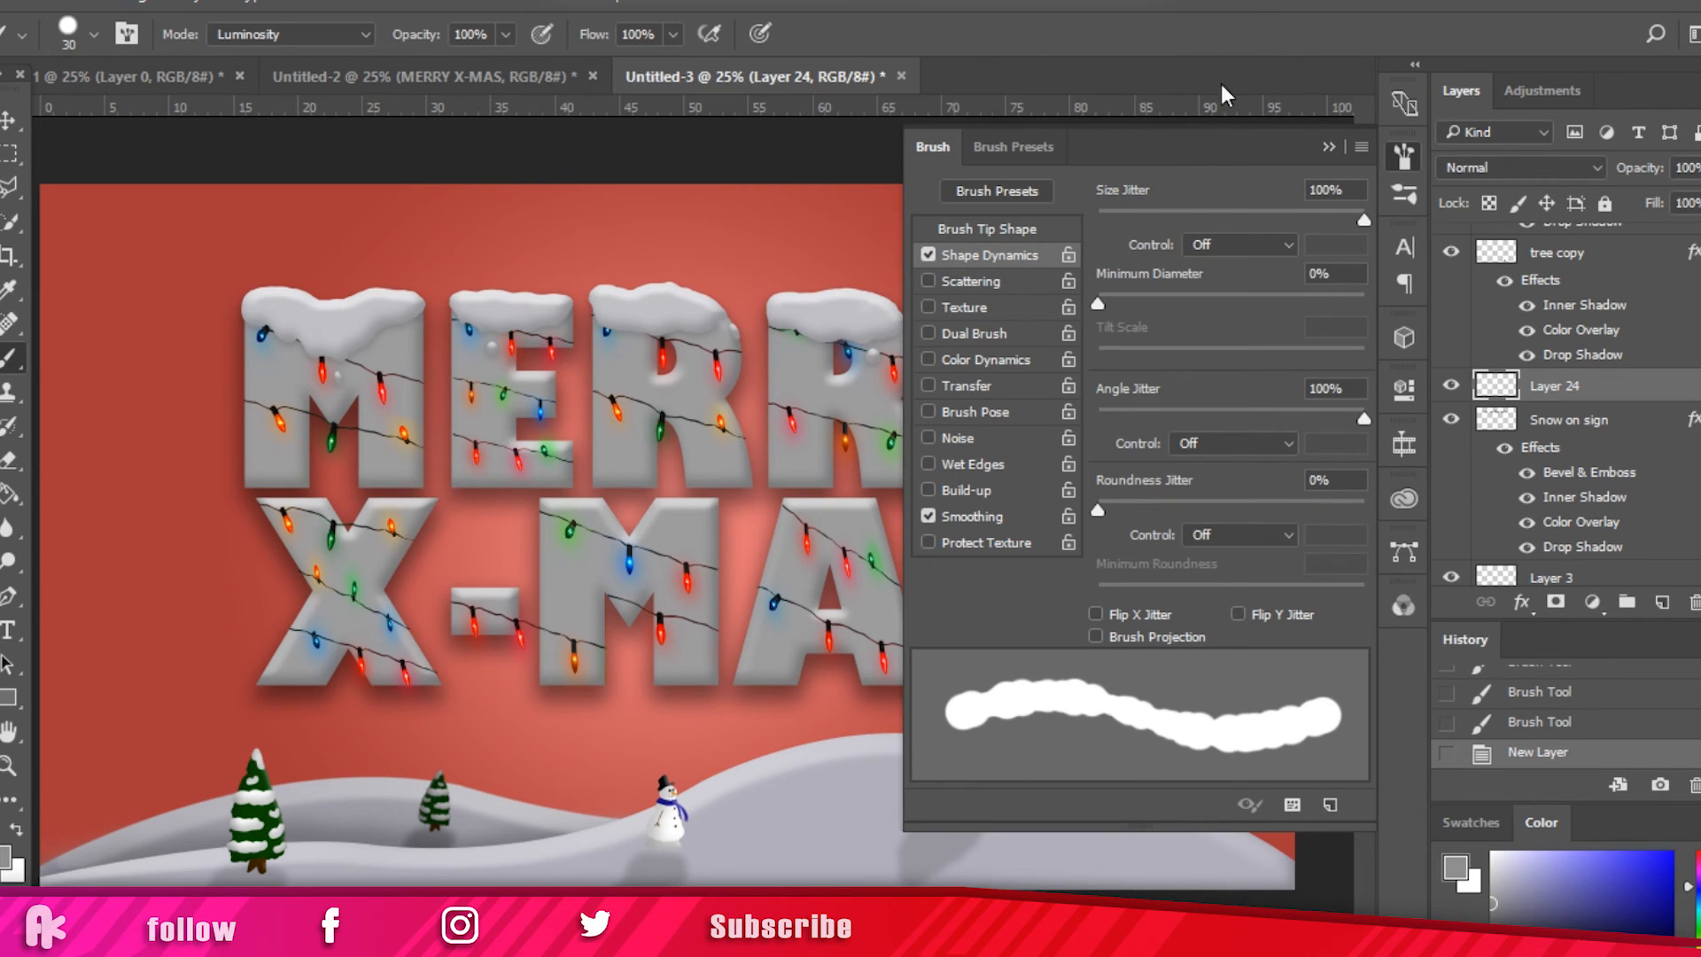
pyautogui.click(1332, 150)
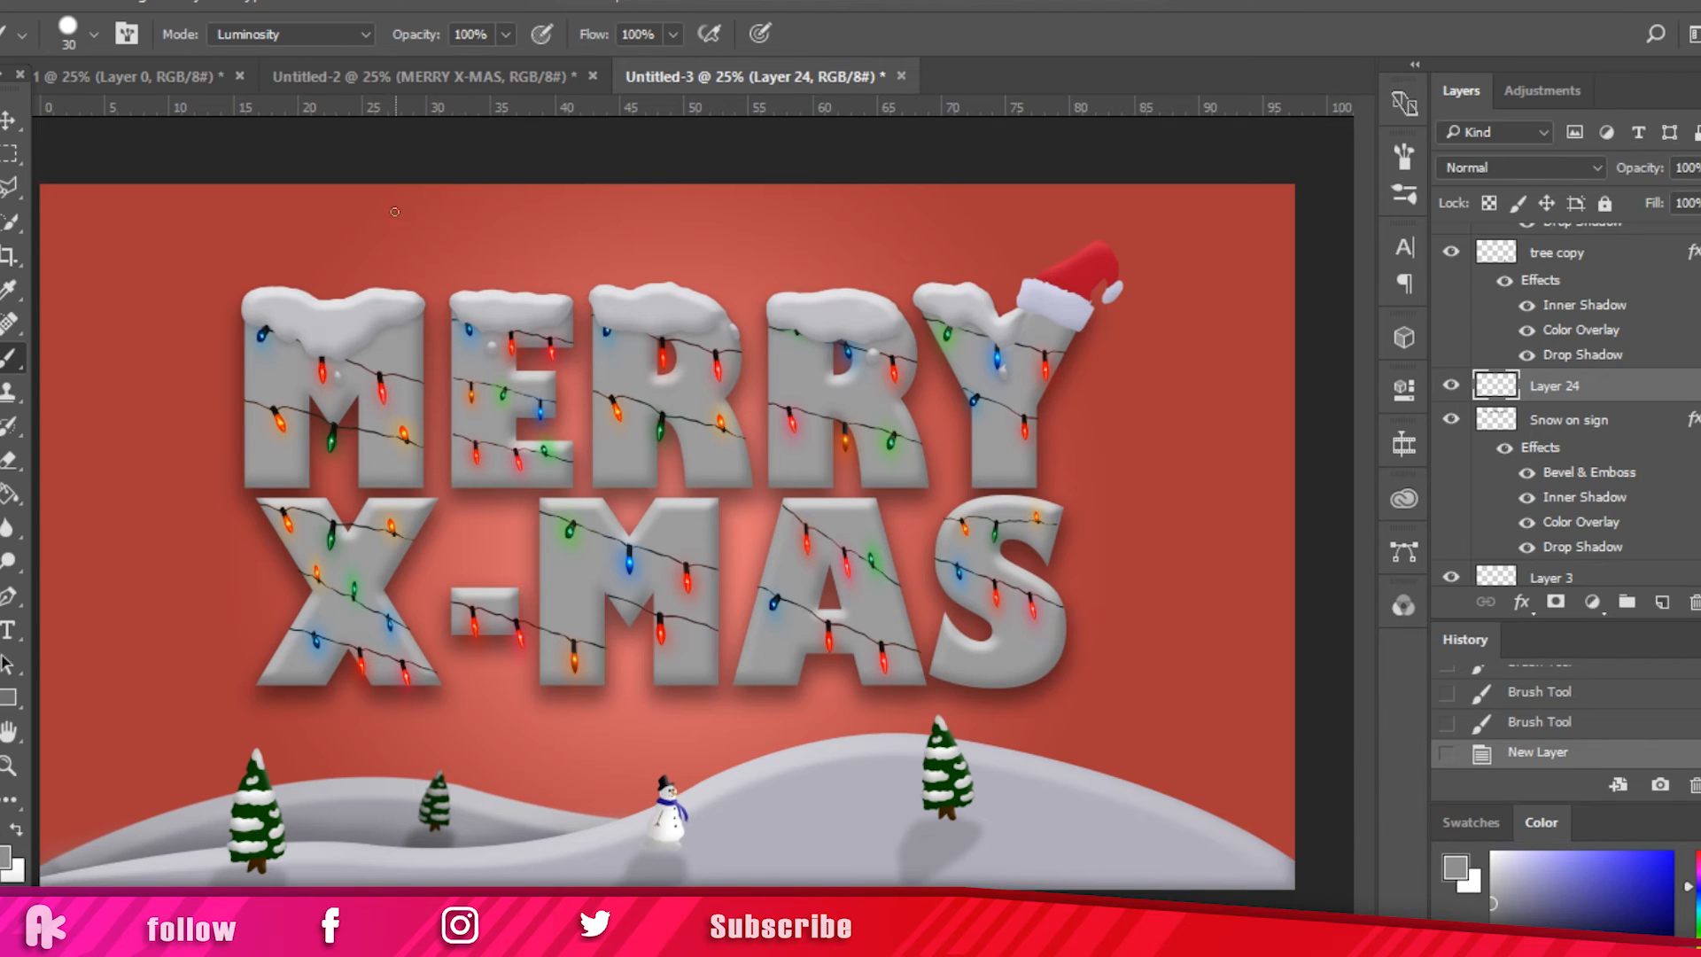
# Step: Set the brush to 32 px and 0% hardness and dab soft snowflakes over the red sky, undoing the unwanted dab
pyautogui.click(94, 34)
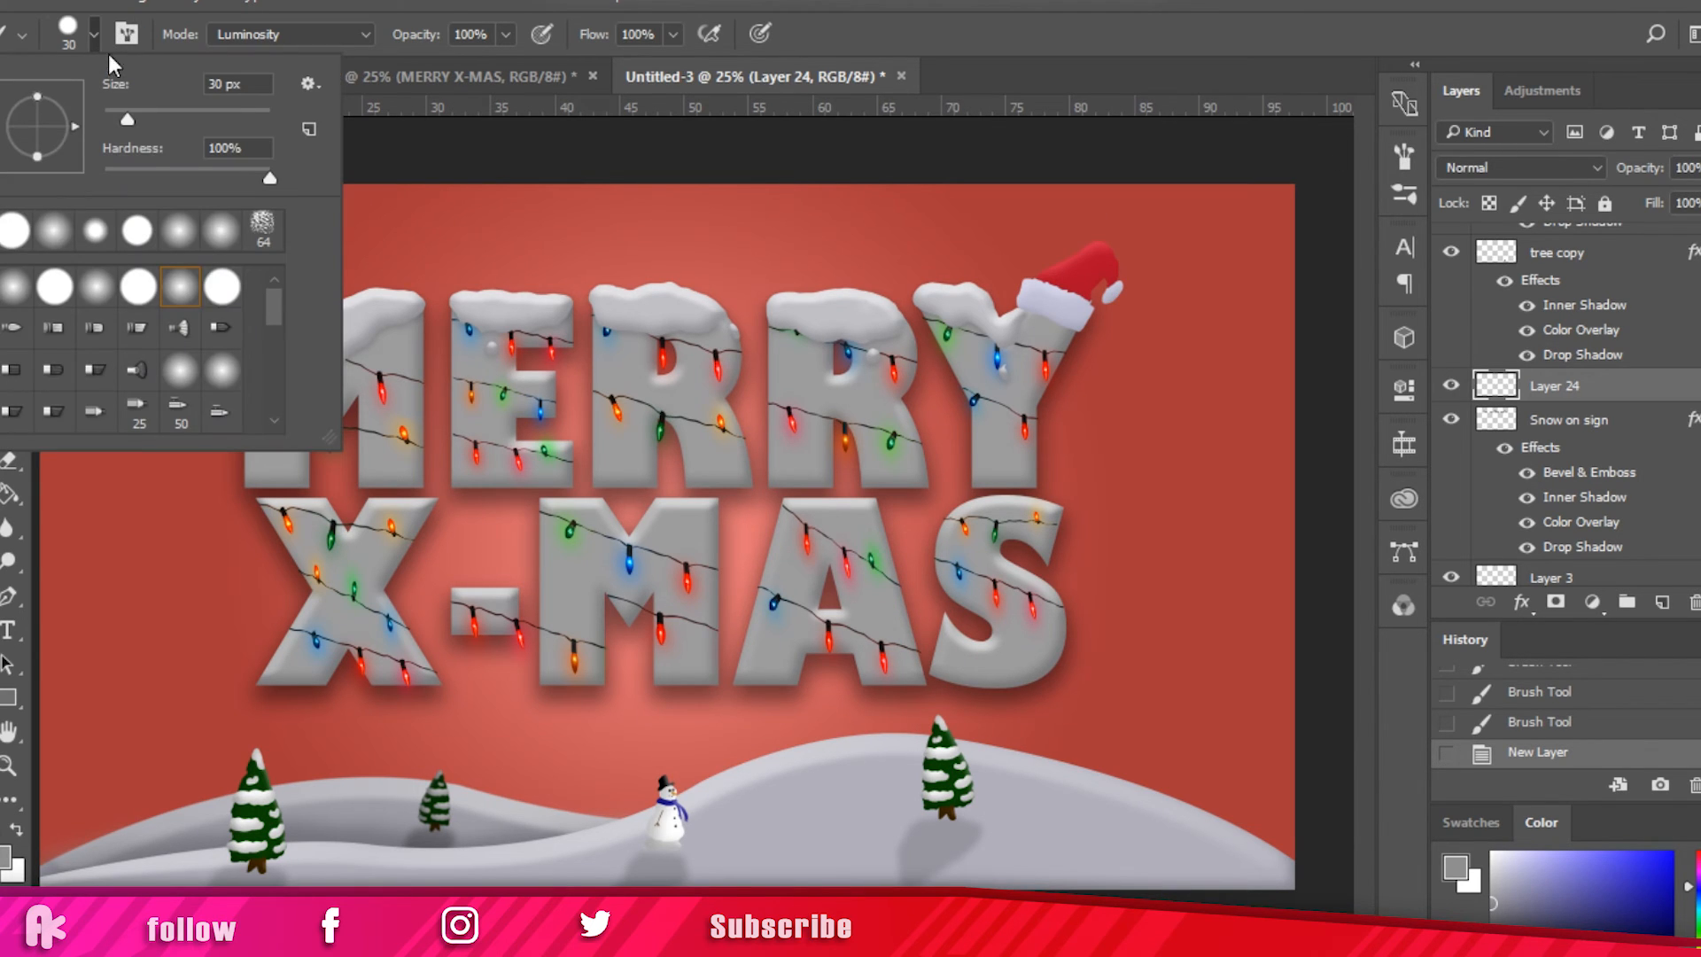
pyautogui.click(113, 169)
pyautogui.moveTo(118, 119); pyautogui.dragTo(132, 115)
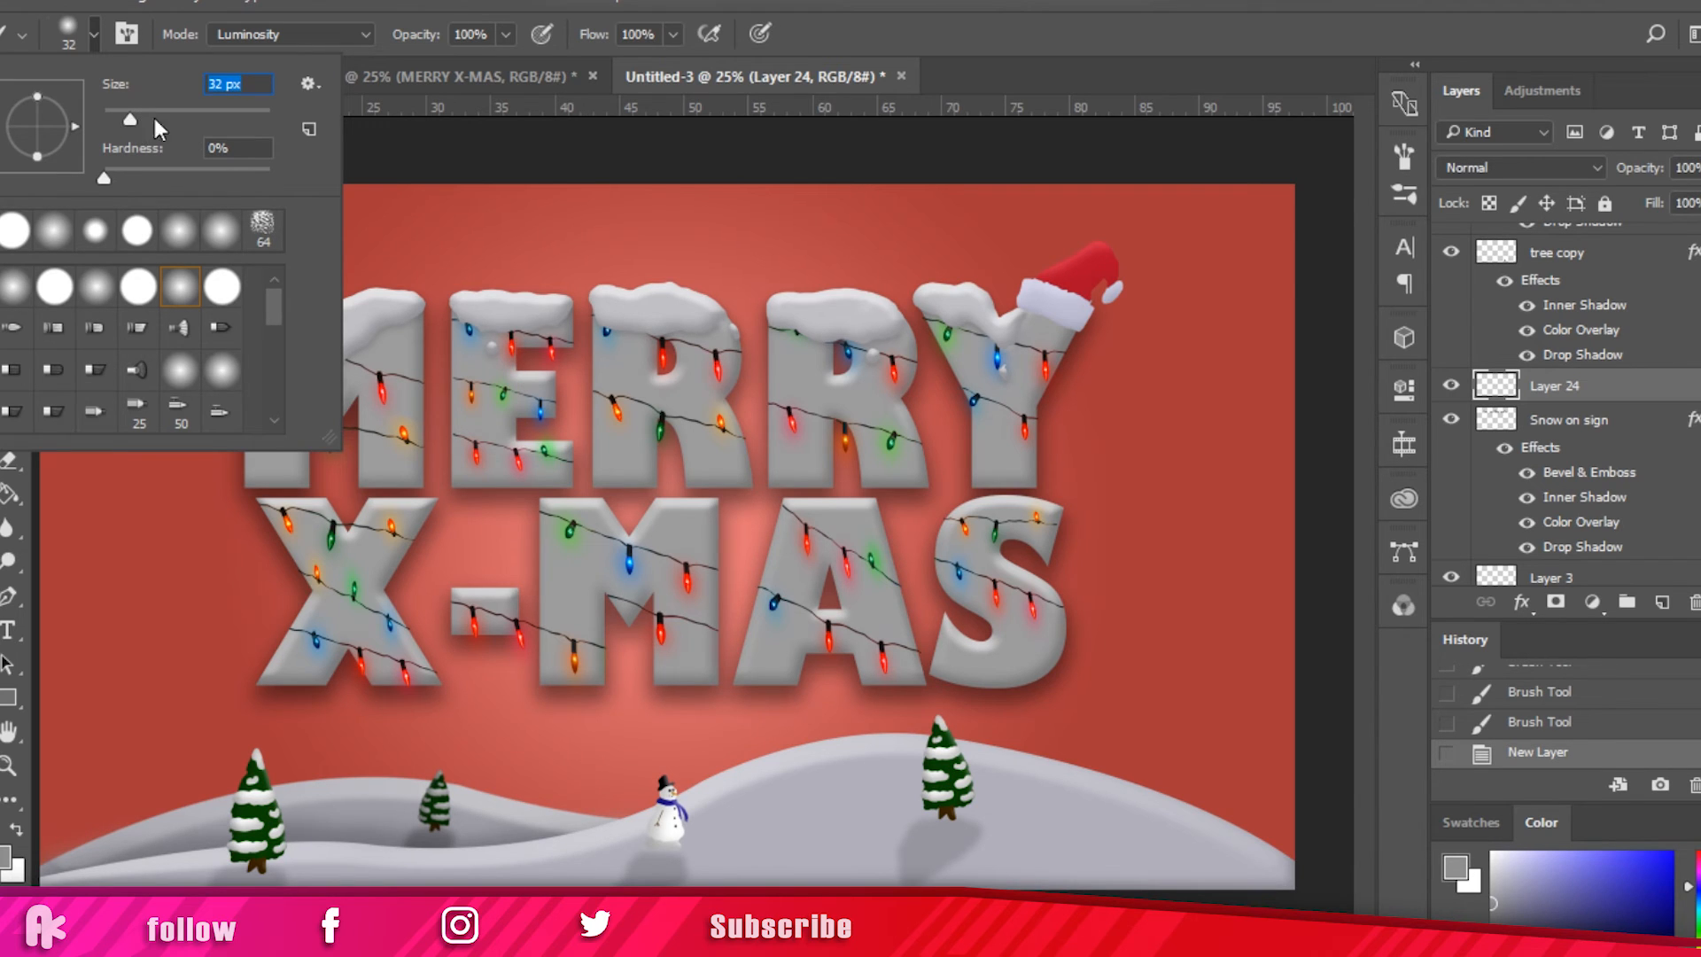
pyautogui.click(1281, 298)
pyautogui.click(1258, 325)
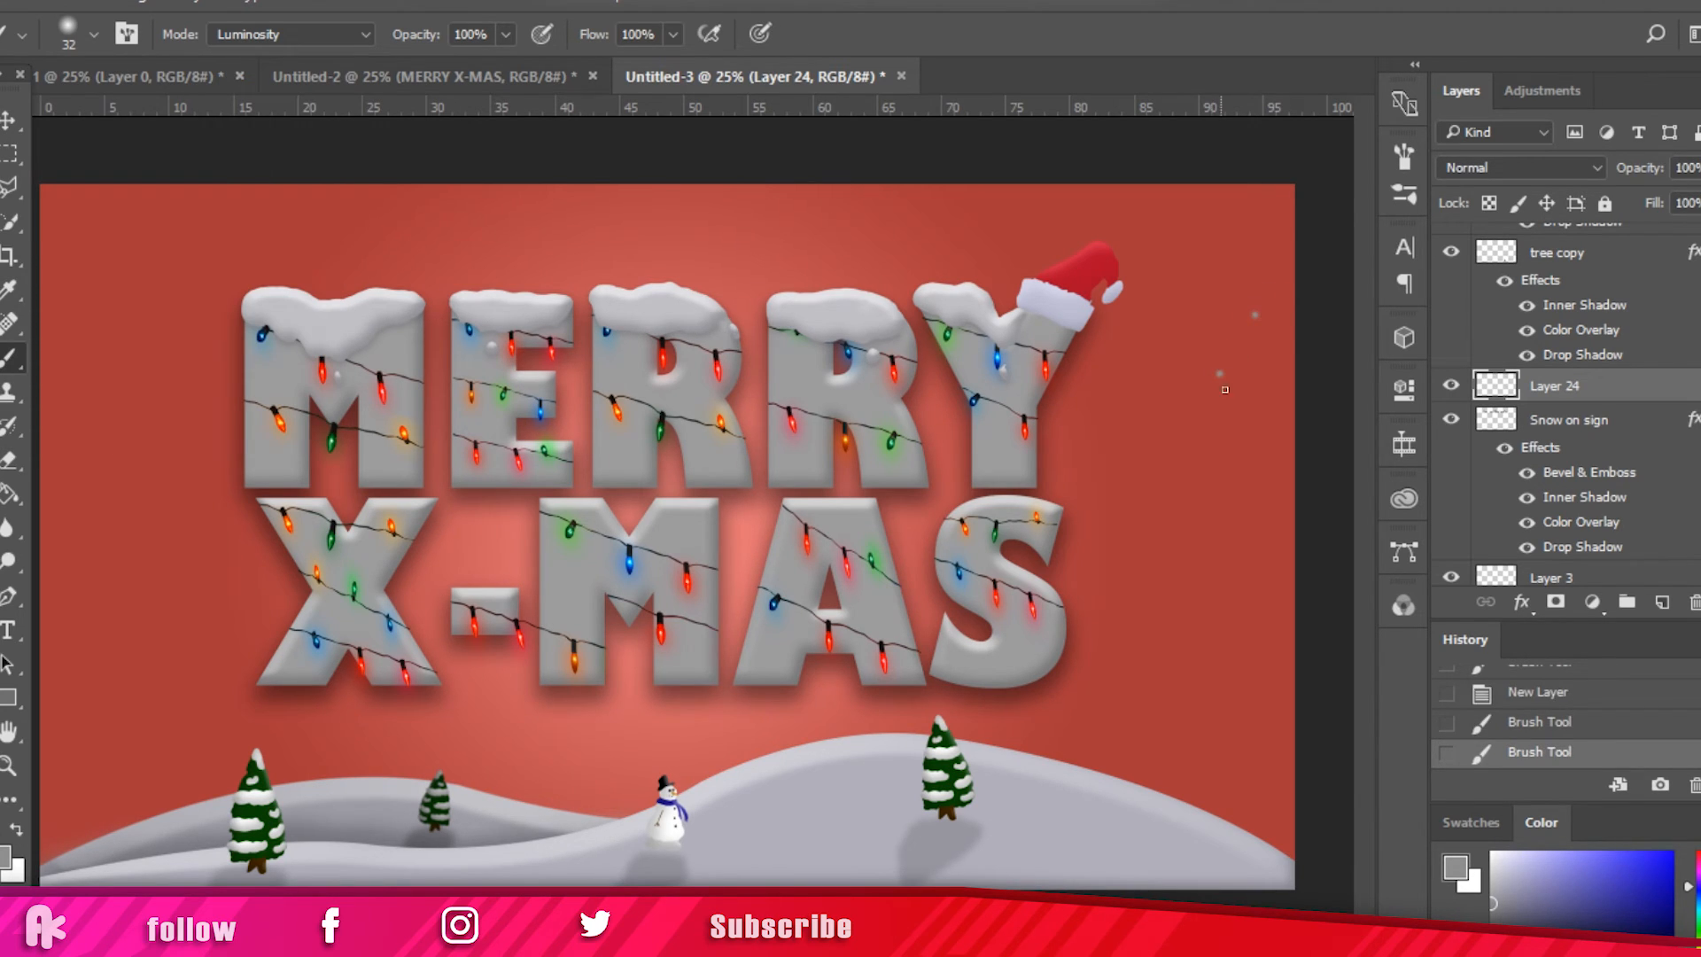
pyautogui.click(1197, 443)
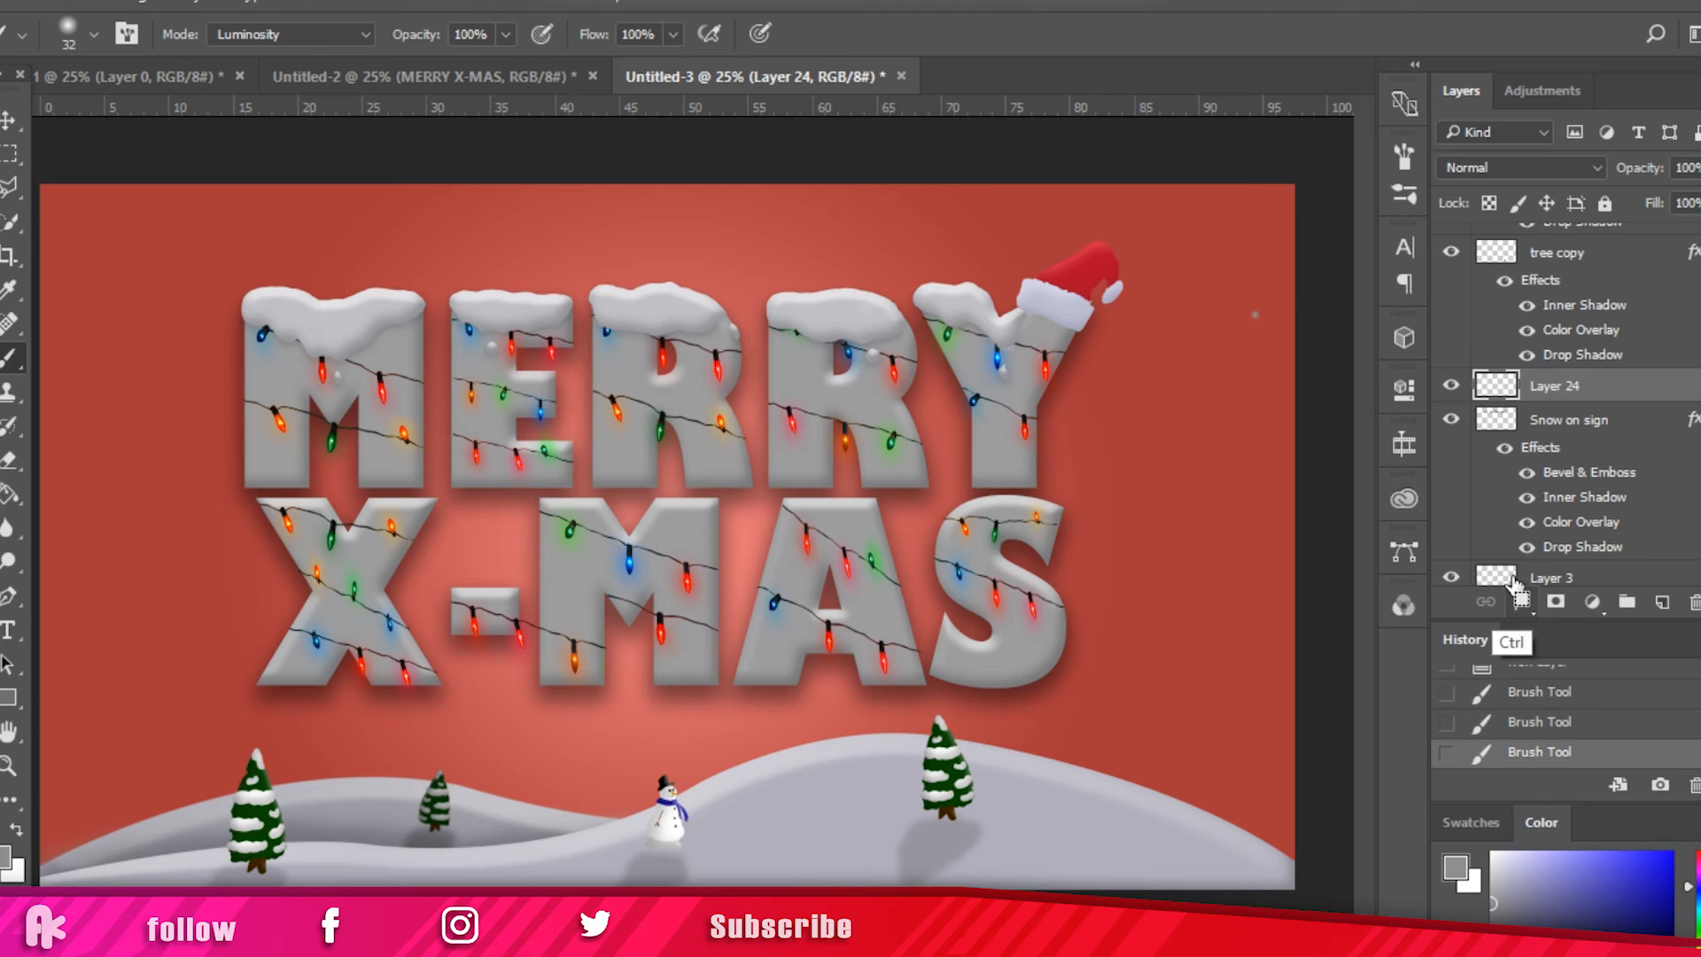
pyautogui.hotkey('ctrl', 'z')
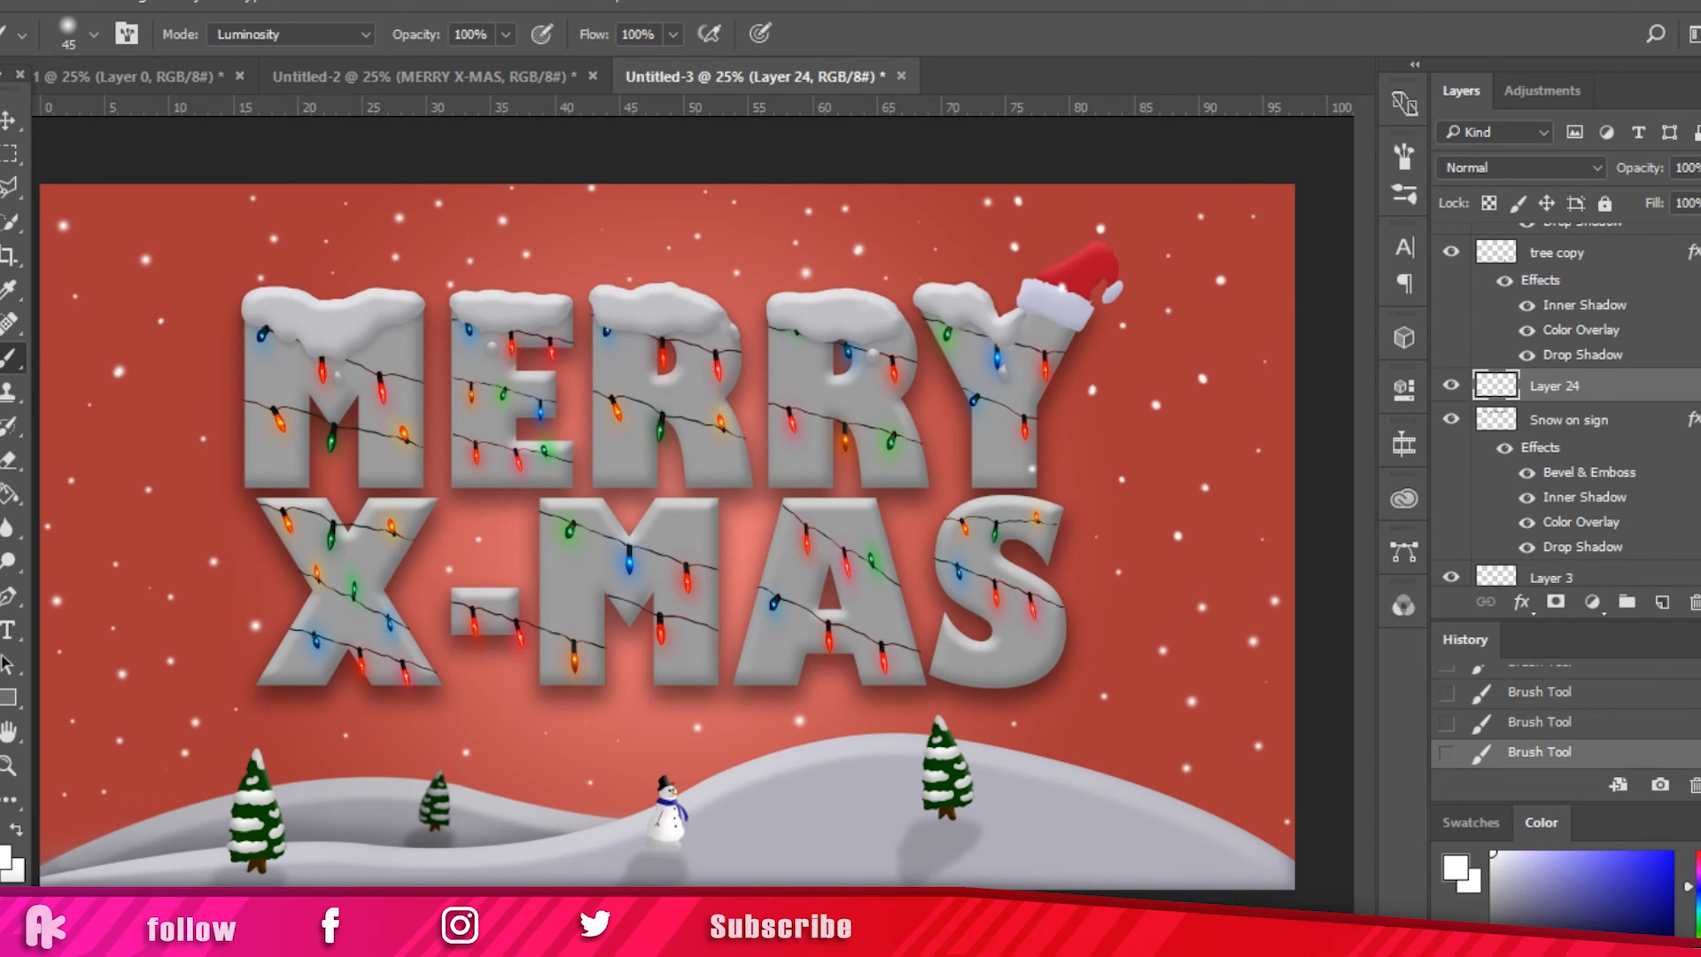
# Step: Switch to the browser, search Google Images for "snowflakes png" and narrow the results to falling snow
pyautogui.click(133, 811)
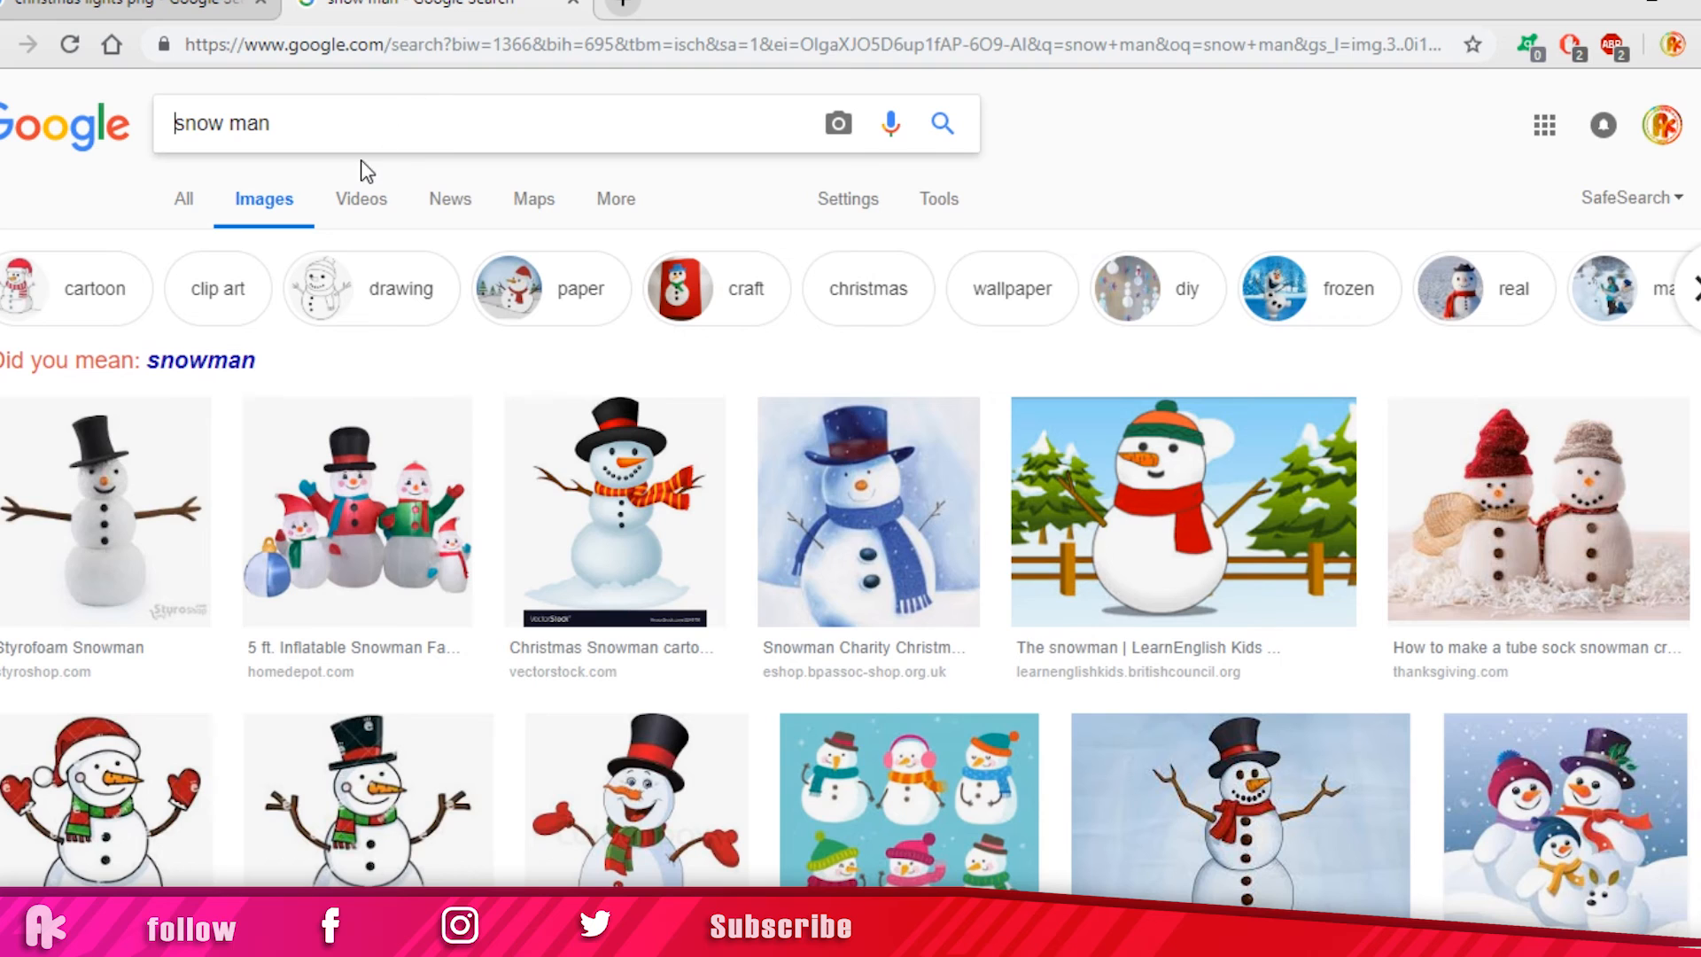
pyautogui.tripleClick(322, 142)
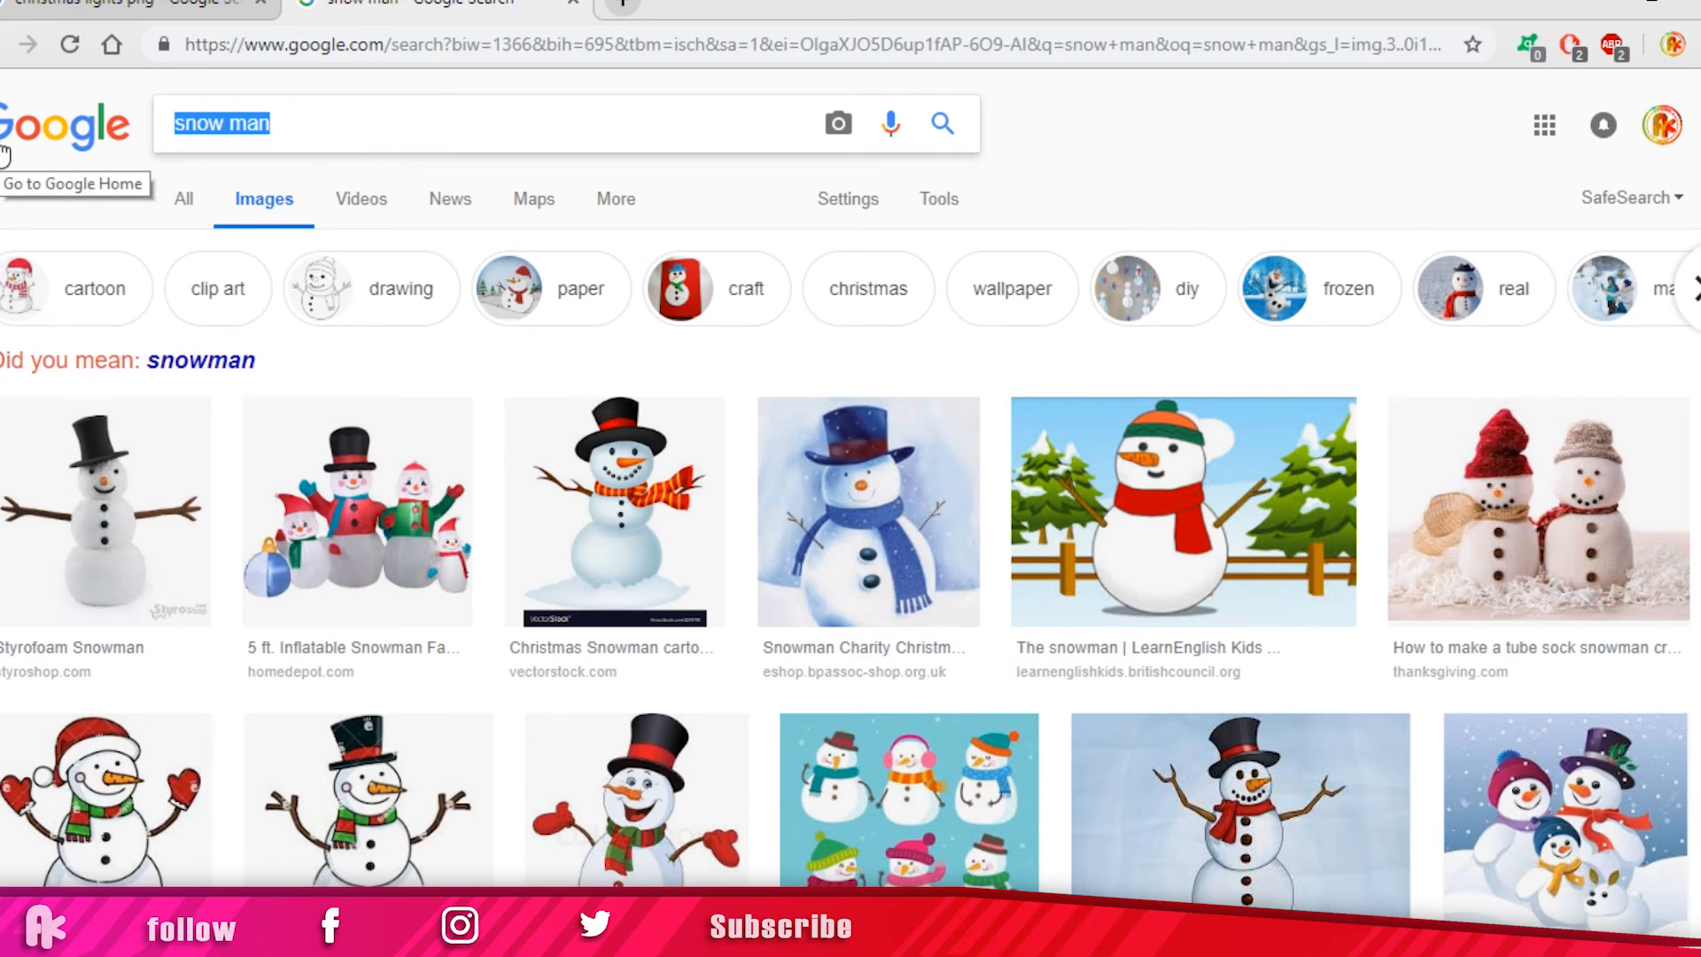
pyautogui.write('snowf')
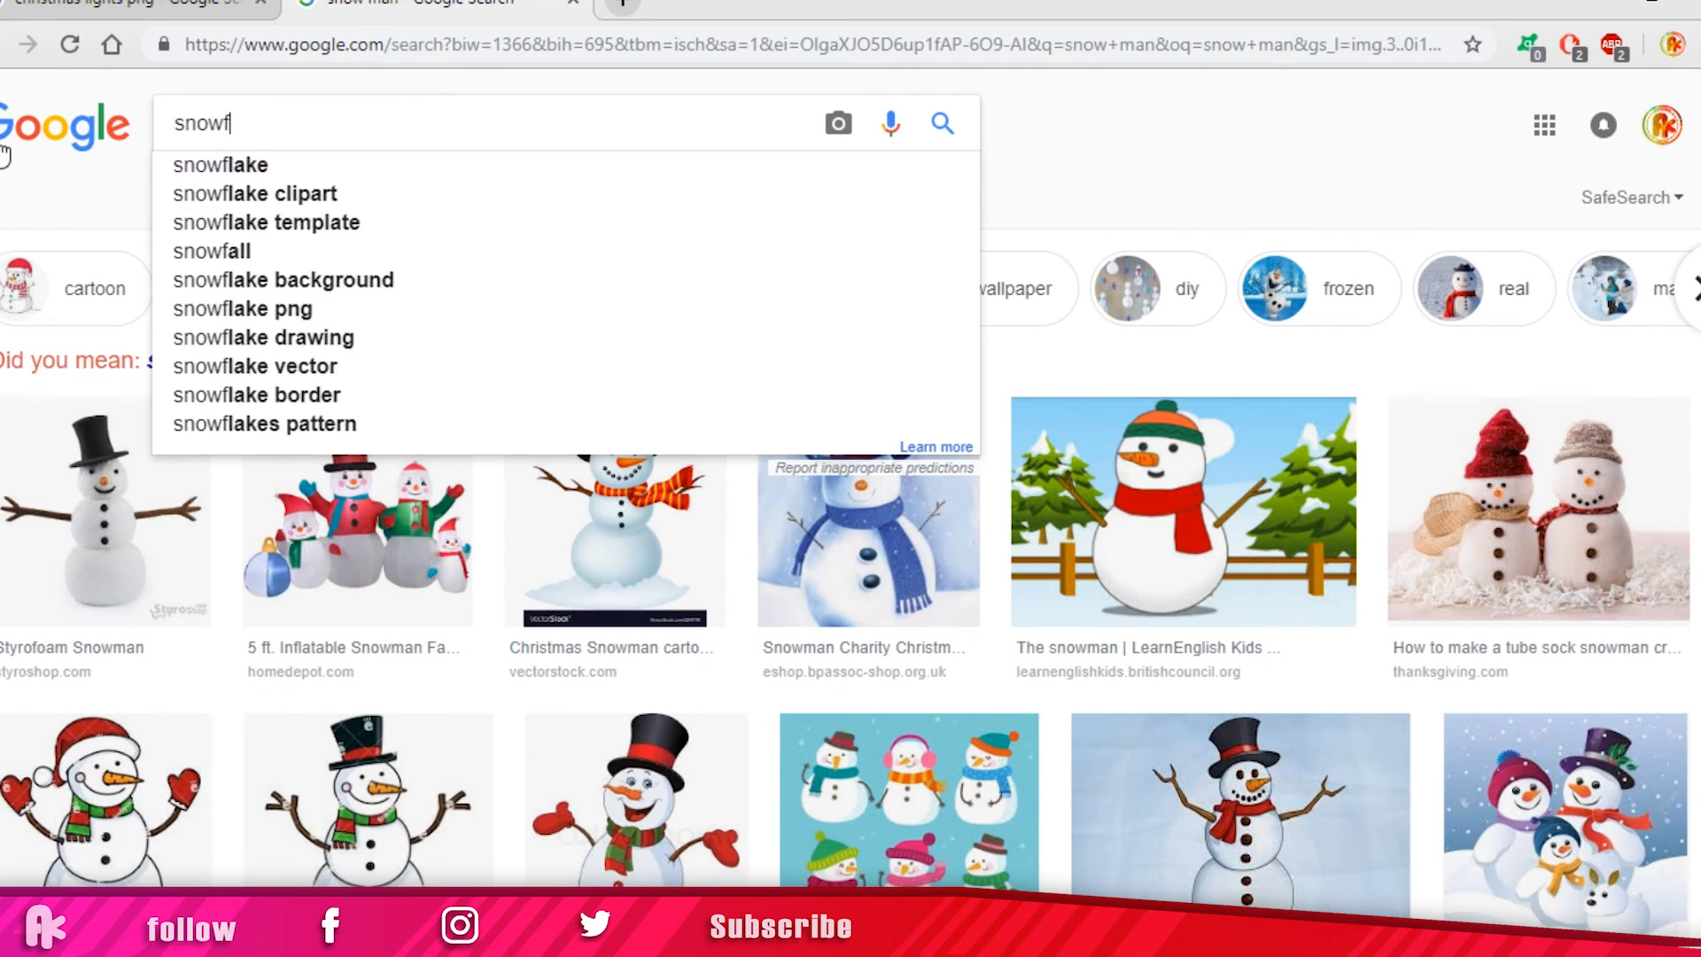
pyautogui.write('lakes')
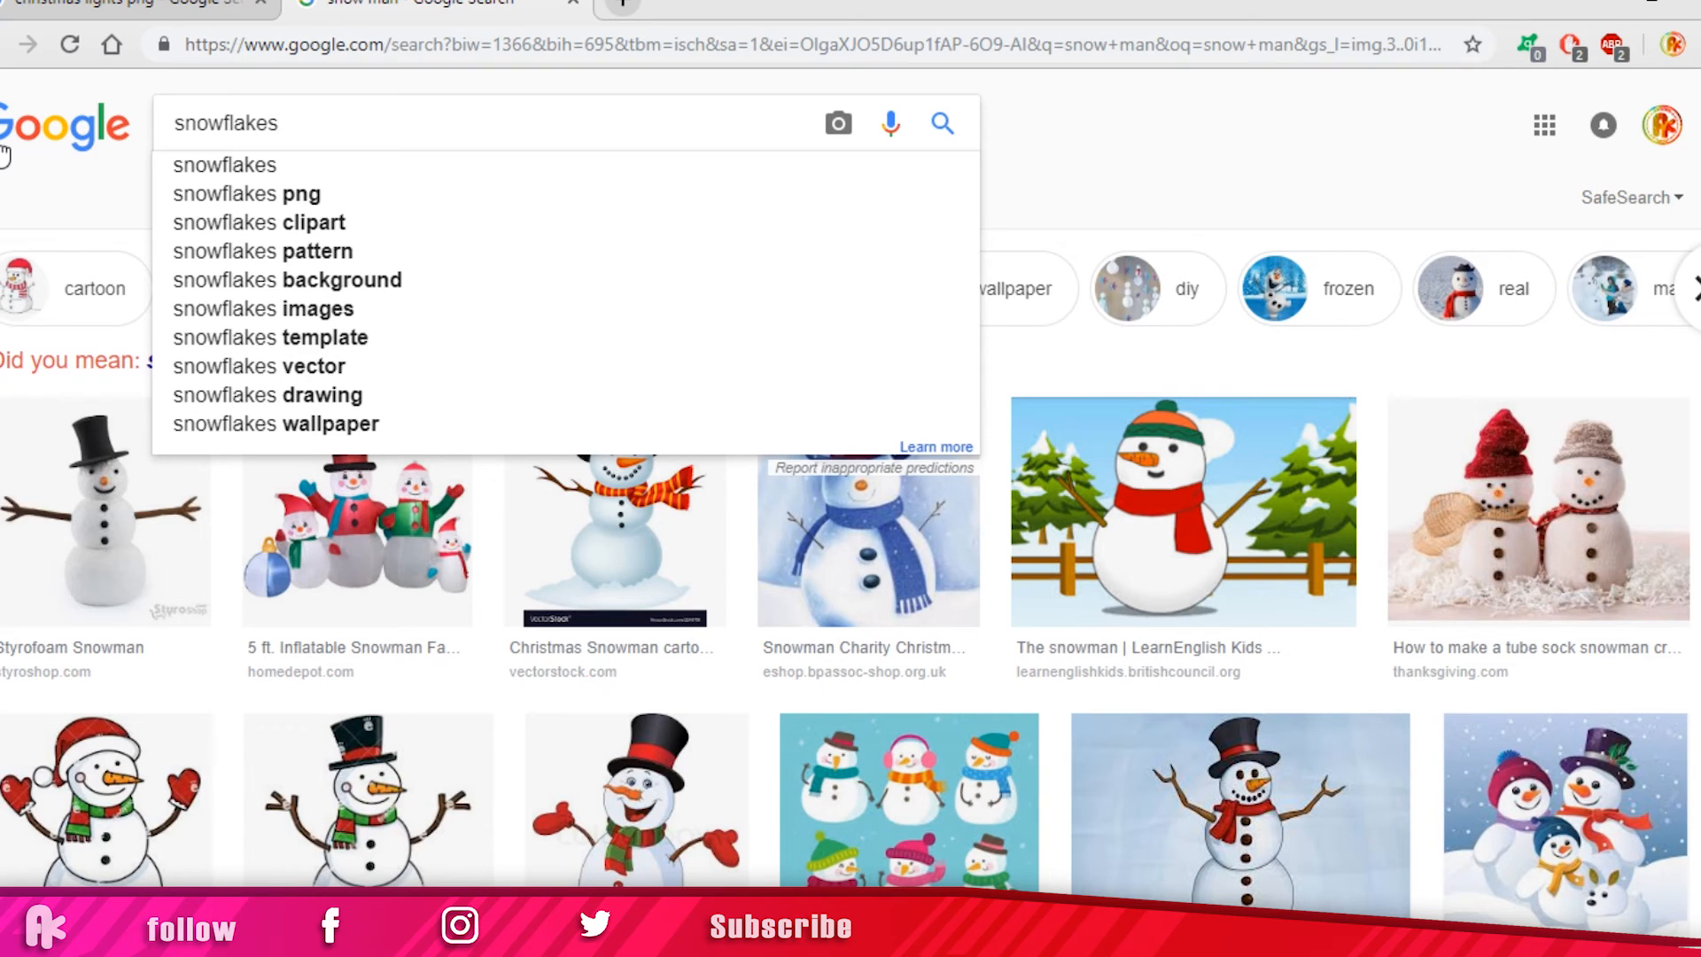
pyautogui.click(336, 193)
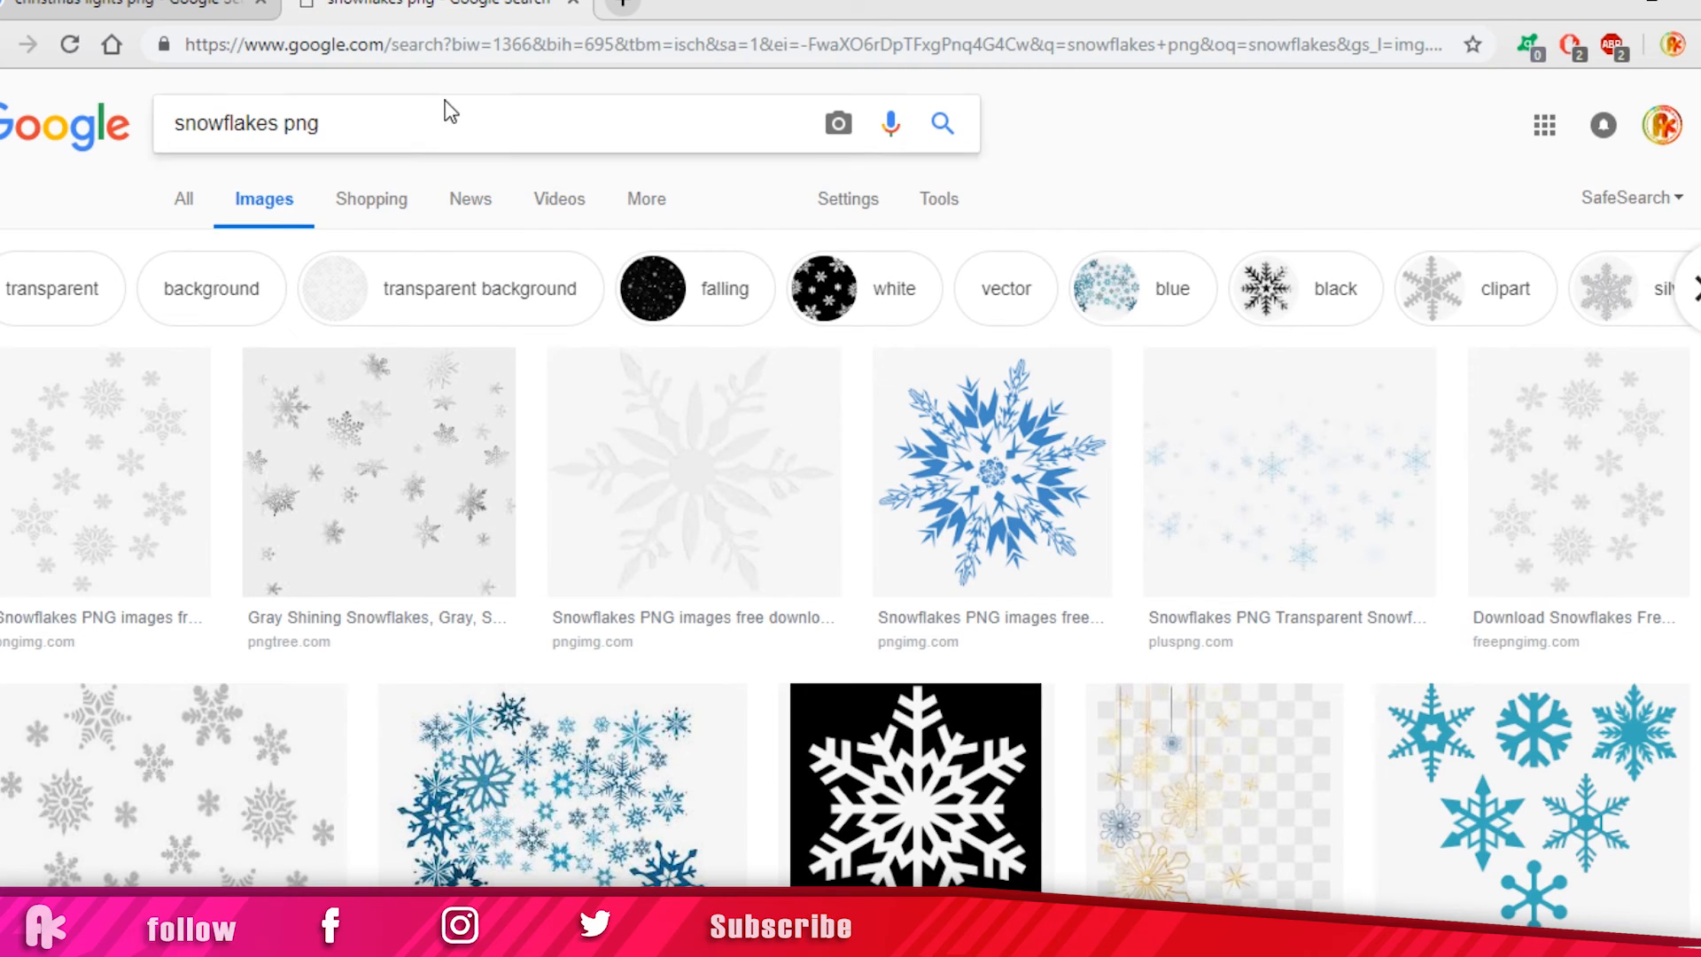
pyautogui.click(386, 106)
pyautogui.click(675, 285)
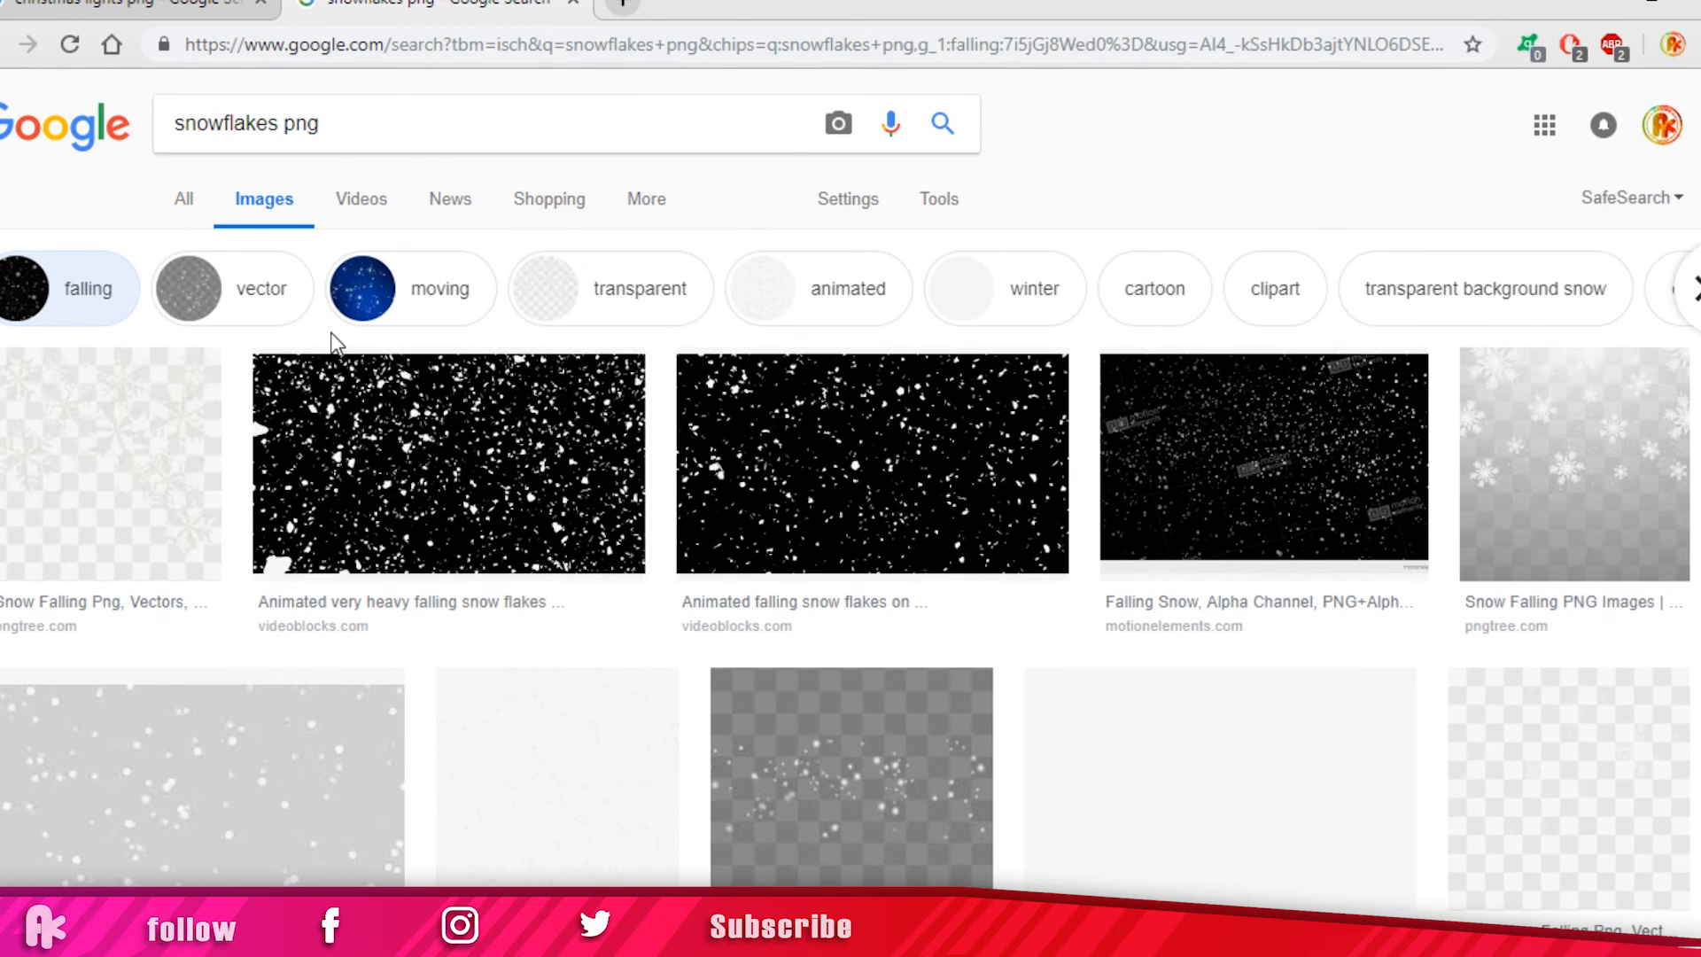
# Step: Preview the very heavy falling snow image and several related snow images for a suitable overlay
pyautogui.click(399, 500)
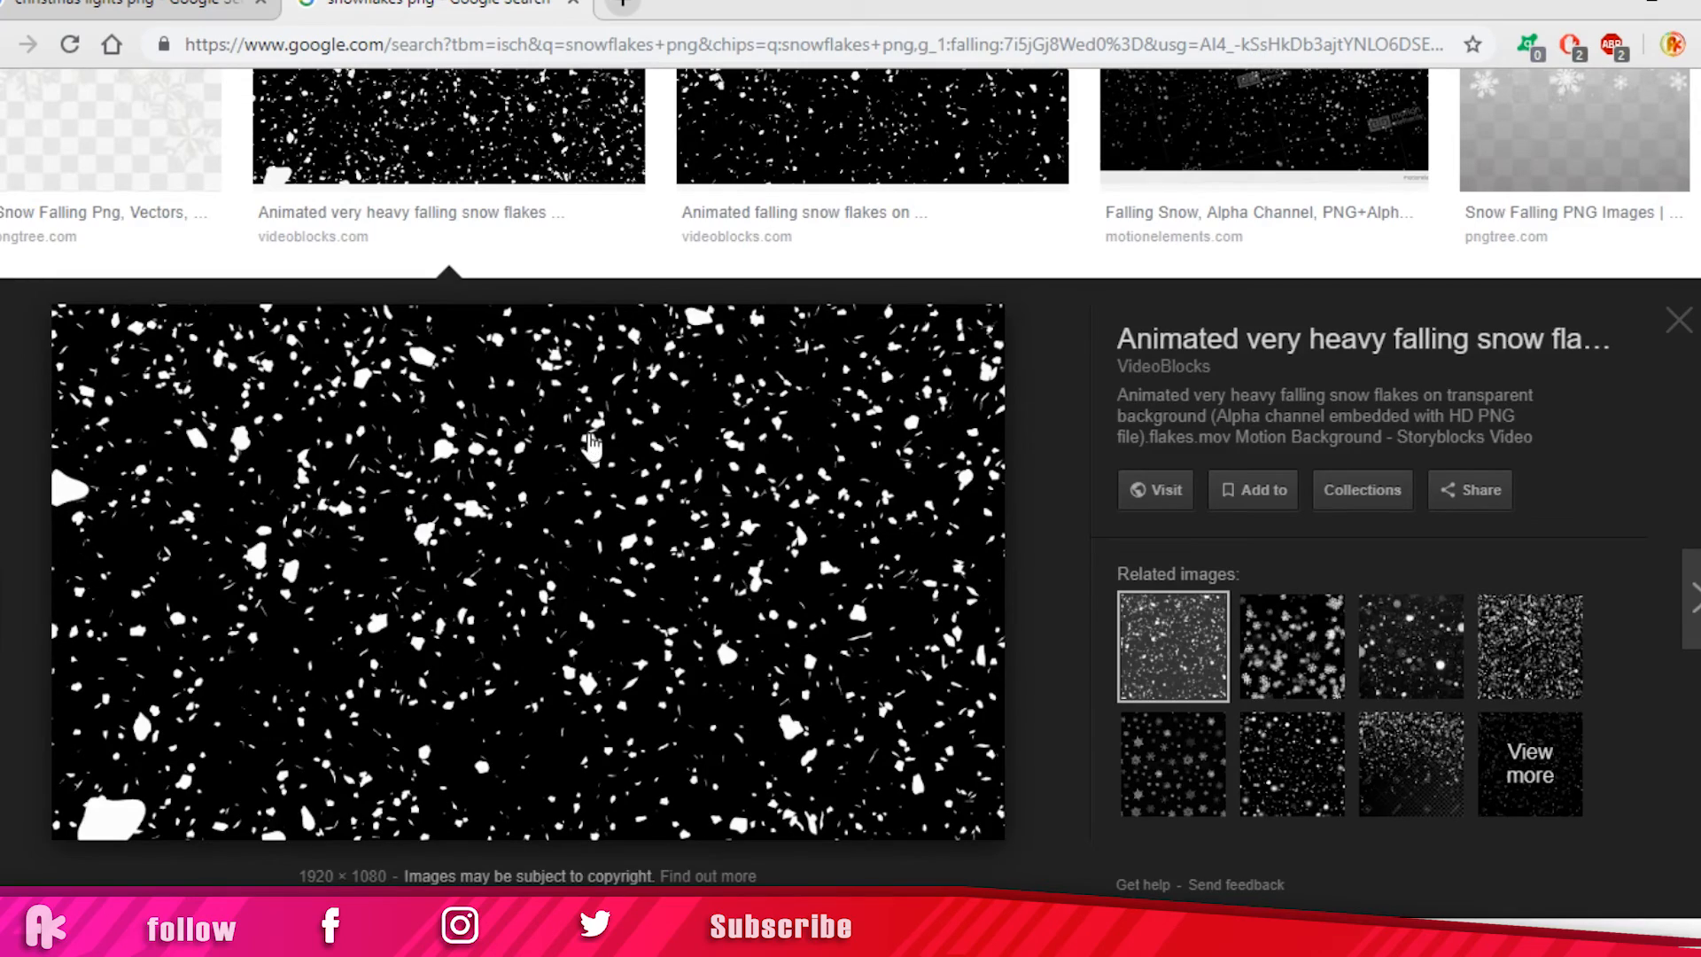
pyautogui.moveTo(589, 437); pyautogui.dragTo(631, 797)
pyautogui.scroll(-4, 886, 621)
pyautogui.click(1310, 680)
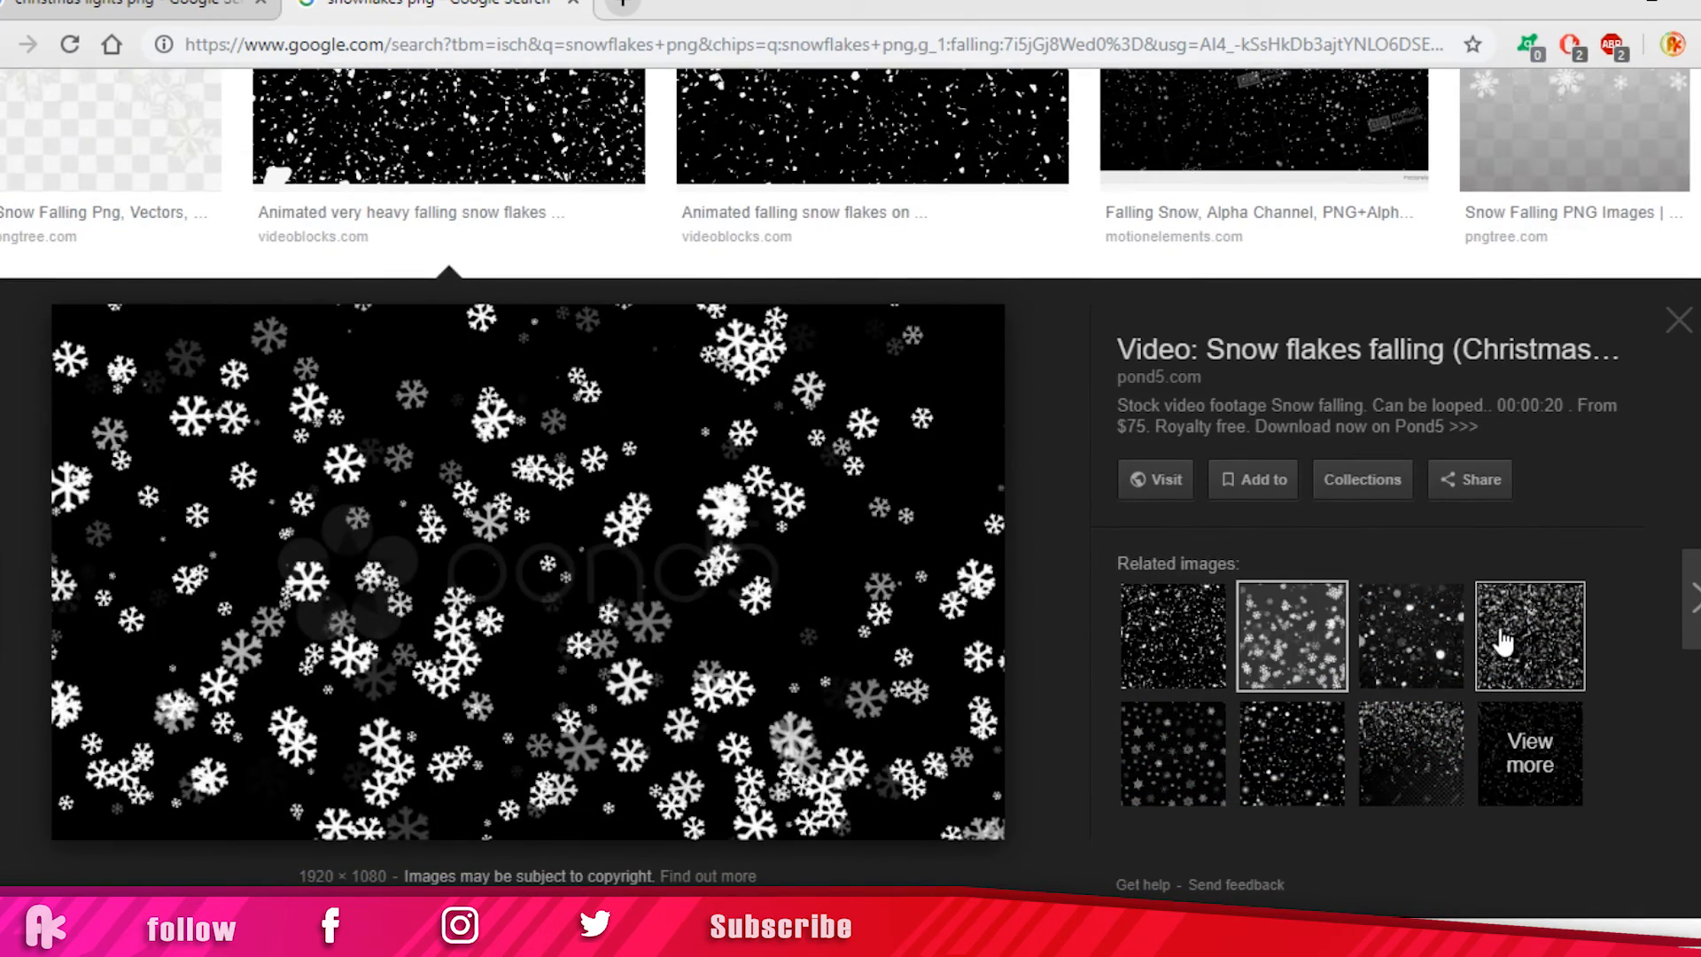
pyautogui.click(1436, 642)
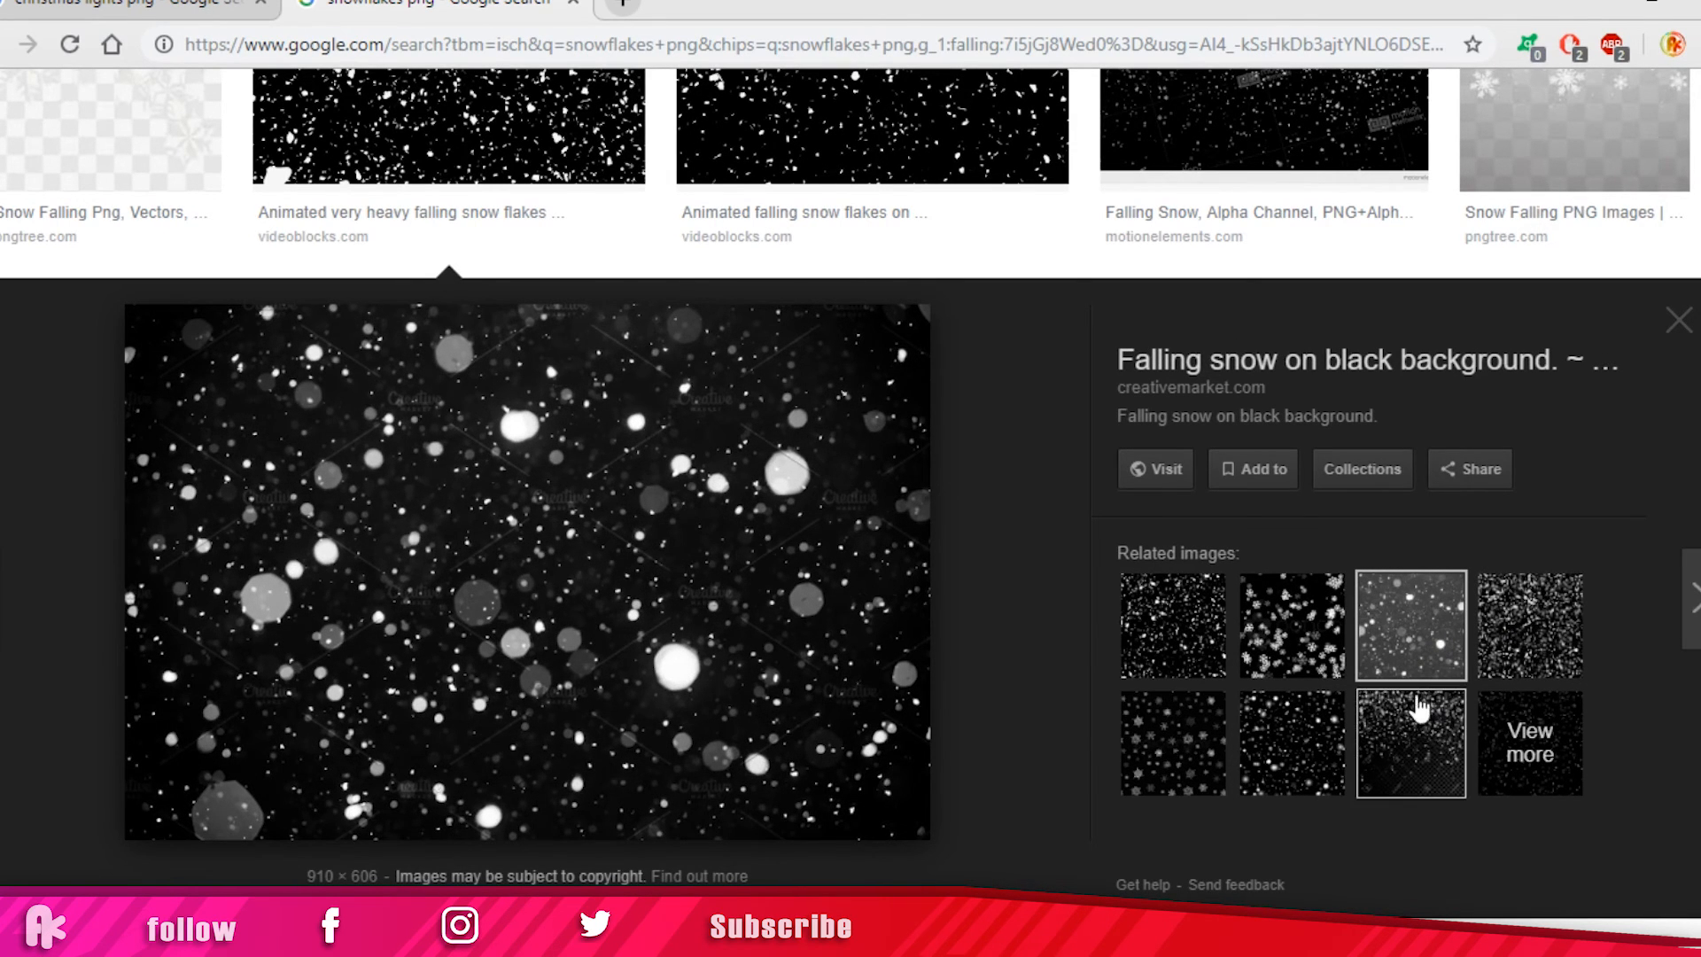
pyautogui.click(1338, 718)
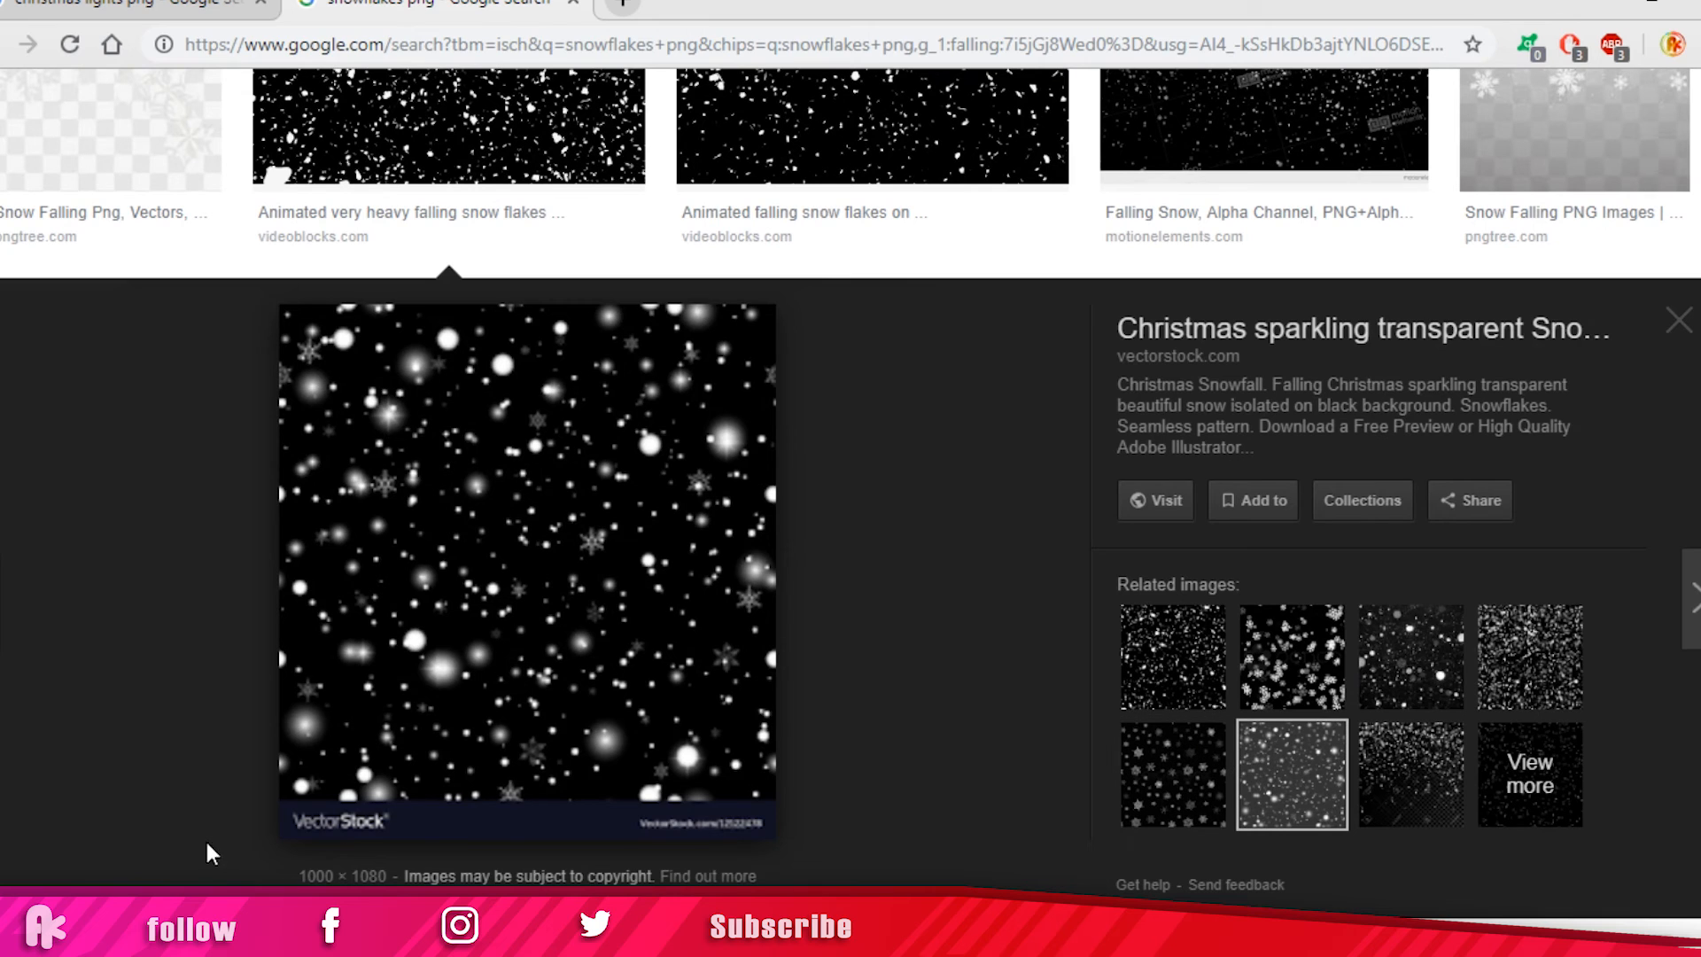
pyautogui.click(1131, 783)
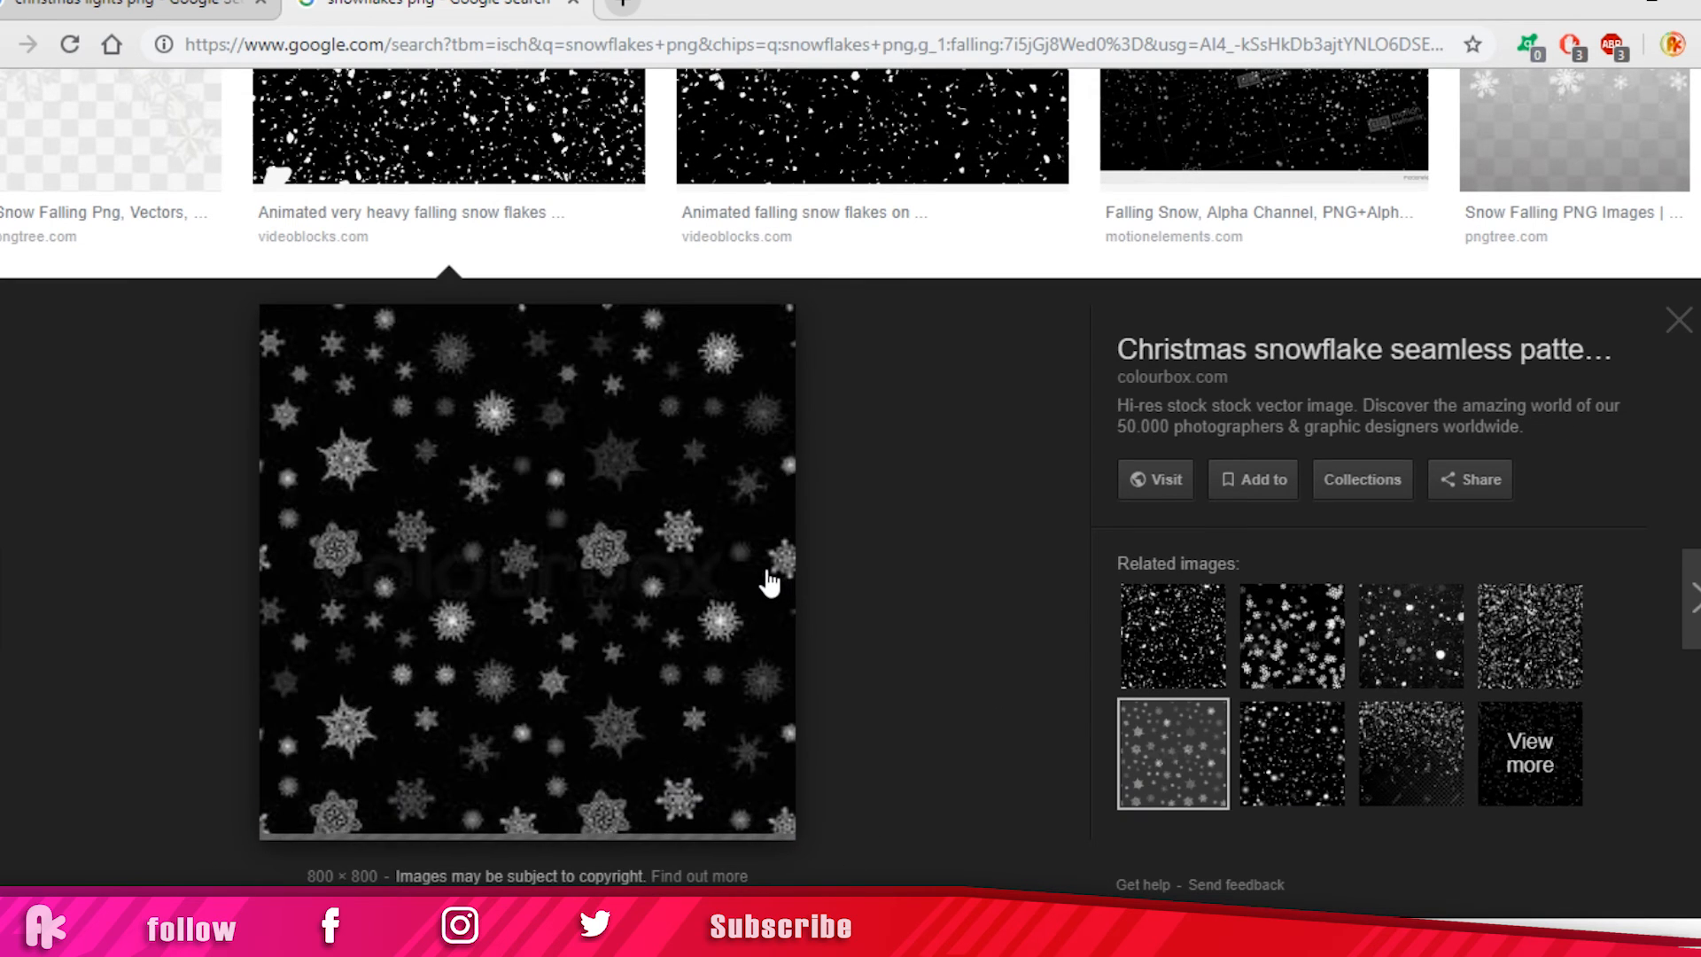
pyautogui.scroll(5, 771, 580)
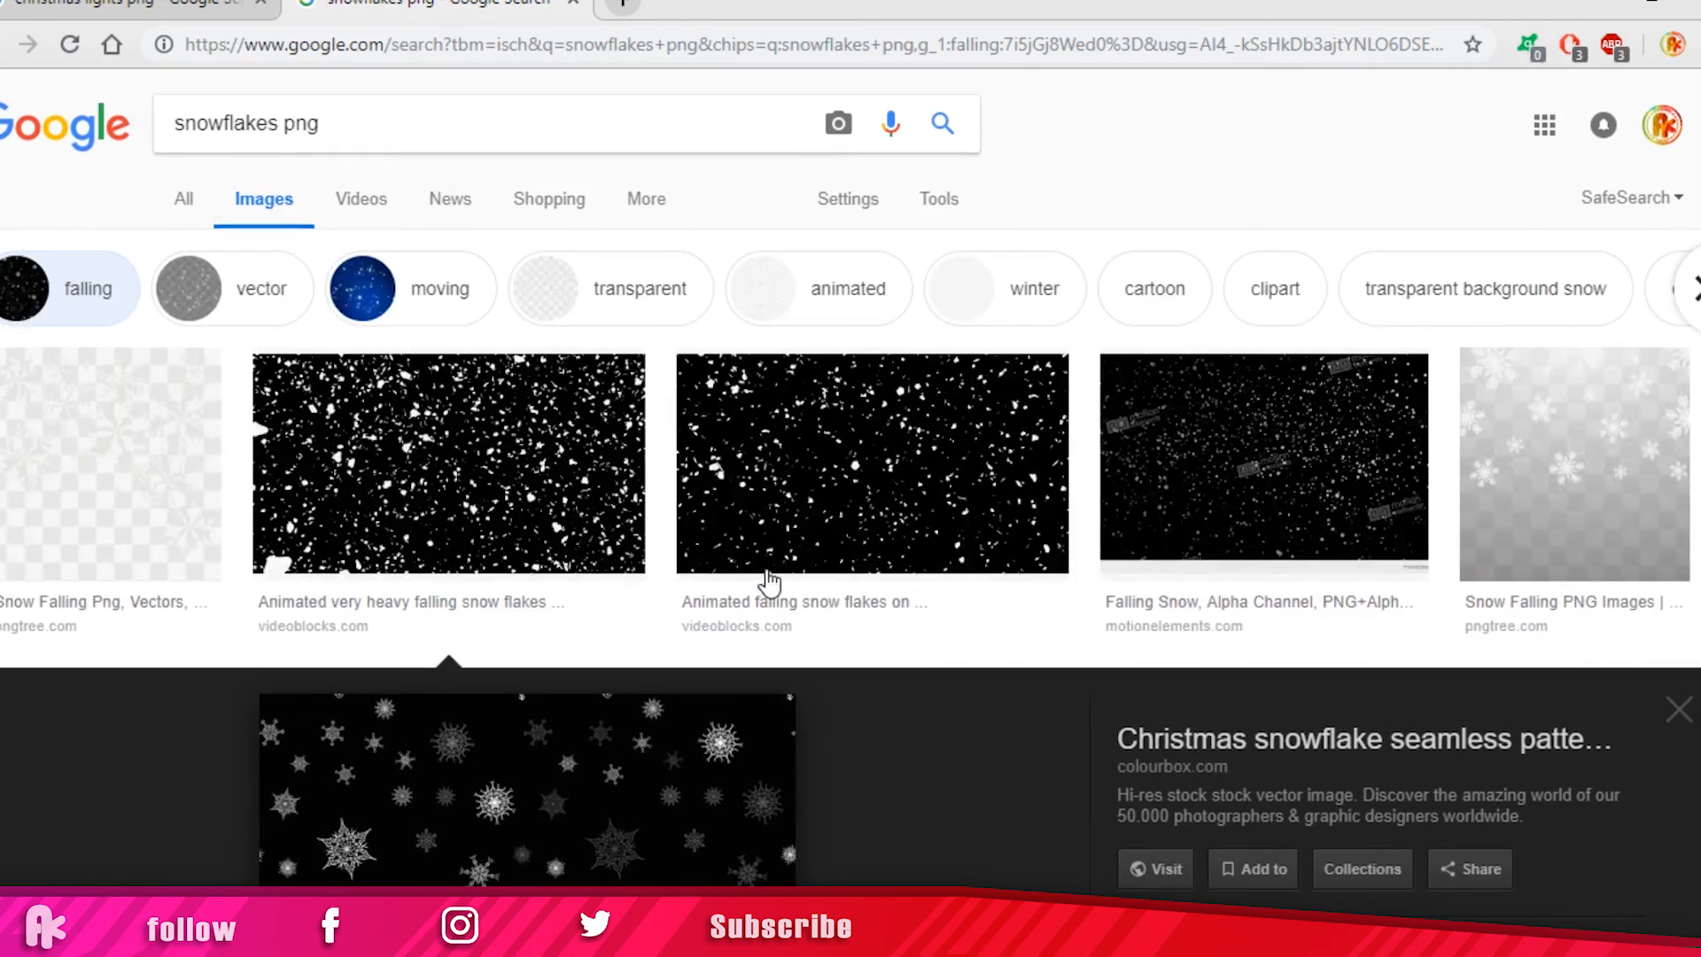
# Step: Save the "Animated falling snow flakes" image to the desktop and place it in the Photoshop design above Layer 24
pyautogui.click(924, 423)
pyautogui.moveTo(585, 528); pyautogui.dragTo(928, 630)
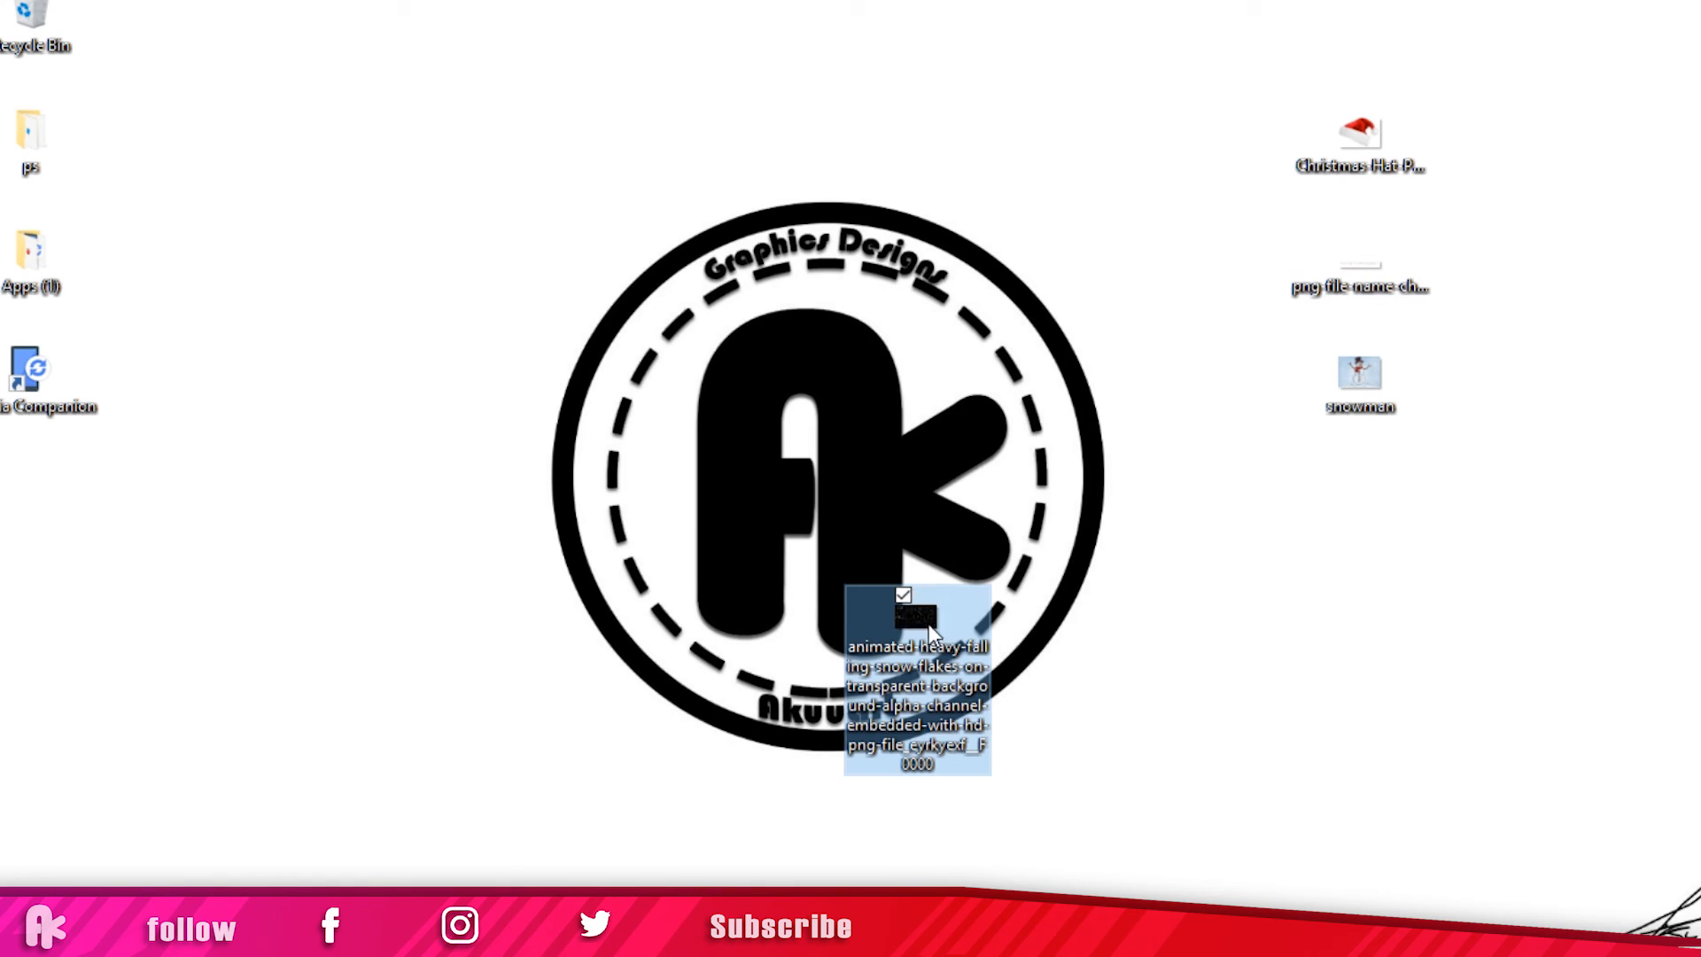
pyautogui.click(670, 937)
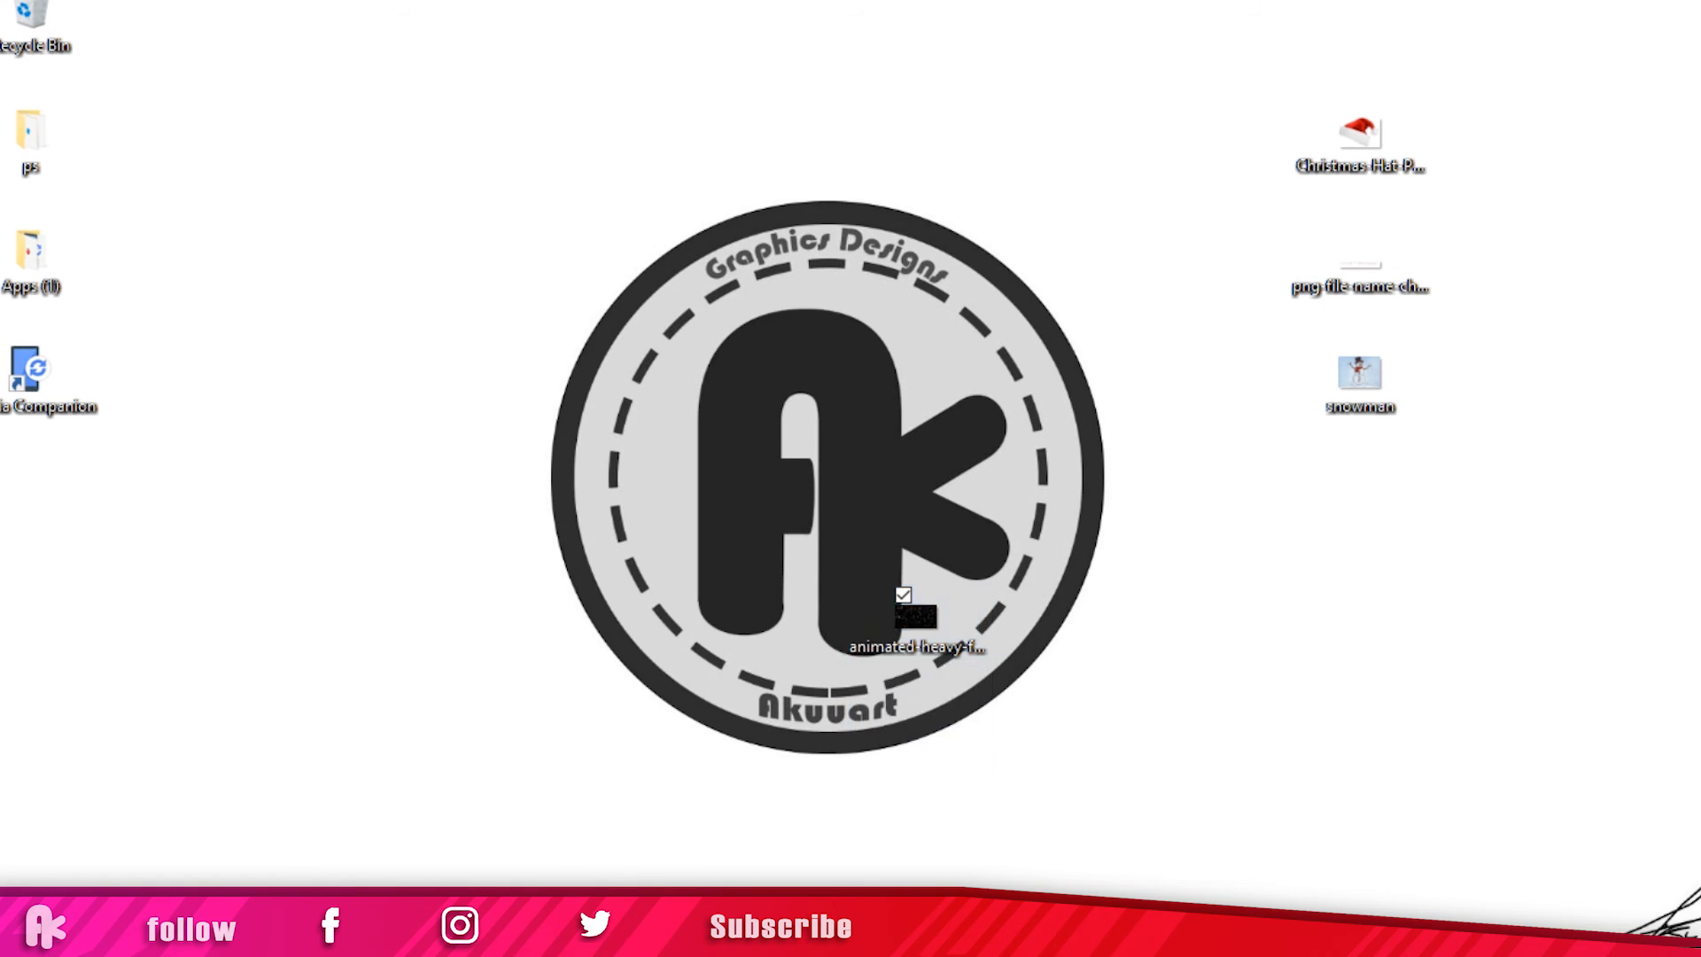
pyautogui.moveTo(670, 937); pyautogui.dragTo(657, 500)
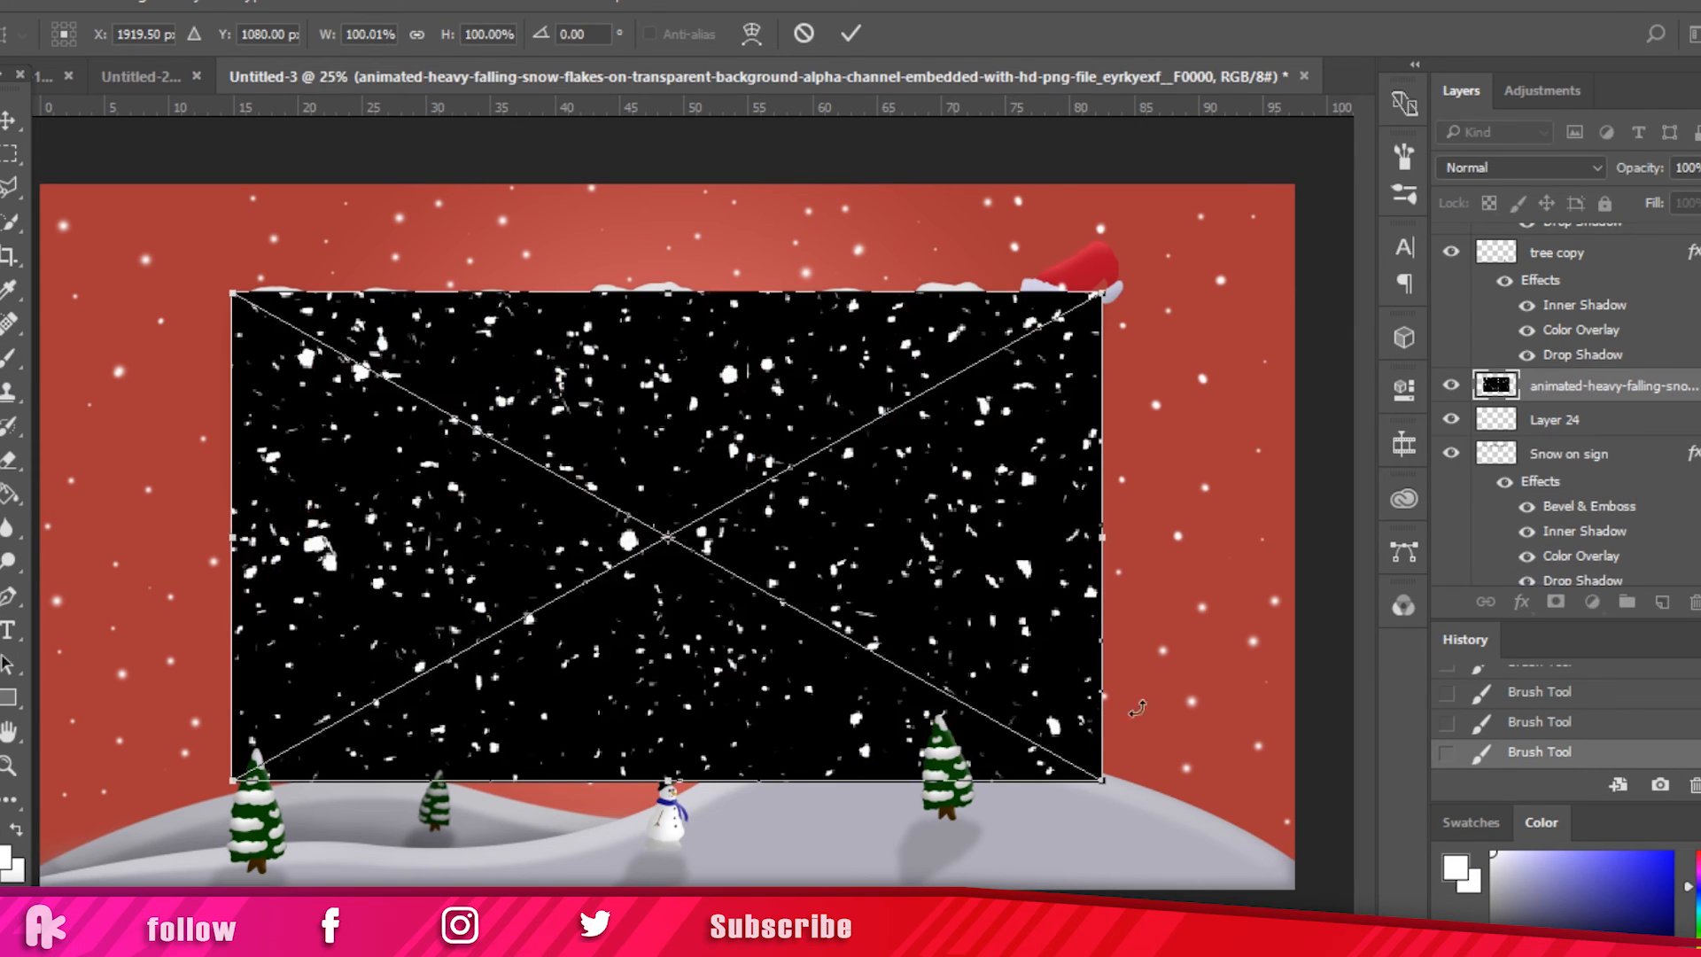
# Step: Scale the placed snow image to about 145.5% so it covers the whole canvas, and rasterize its layer
pyautogui.moveTo(1101, 780); pyautogui.dragTo(1301, 895)
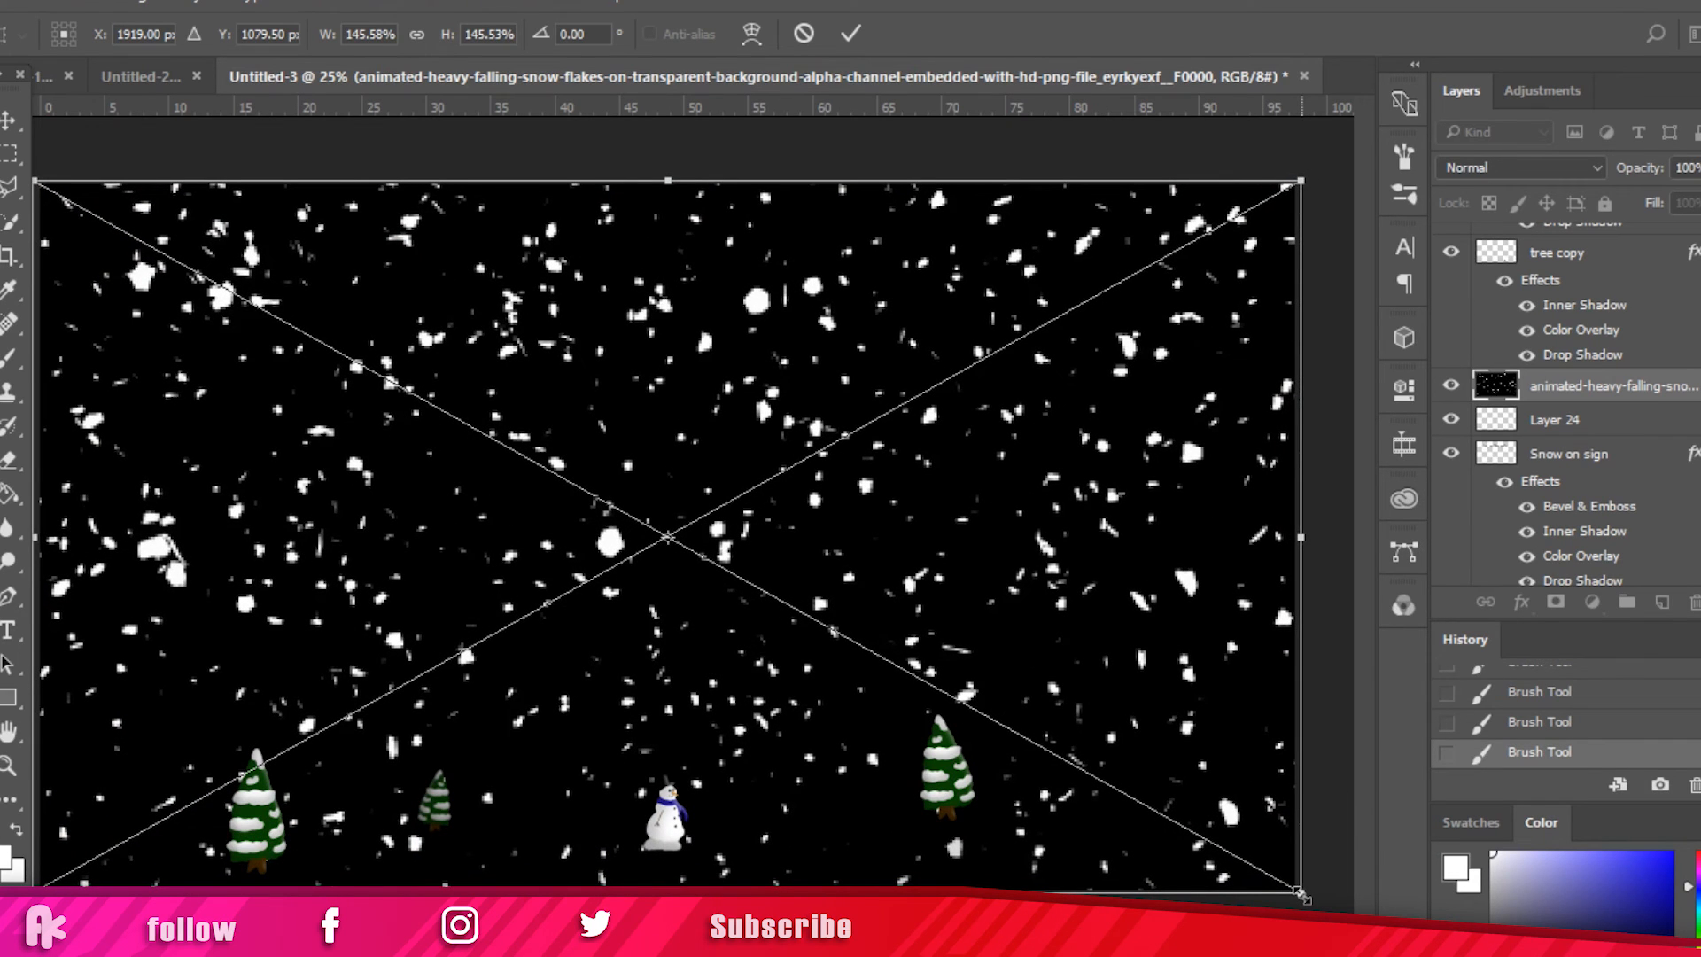
pyautogui.press('Return')
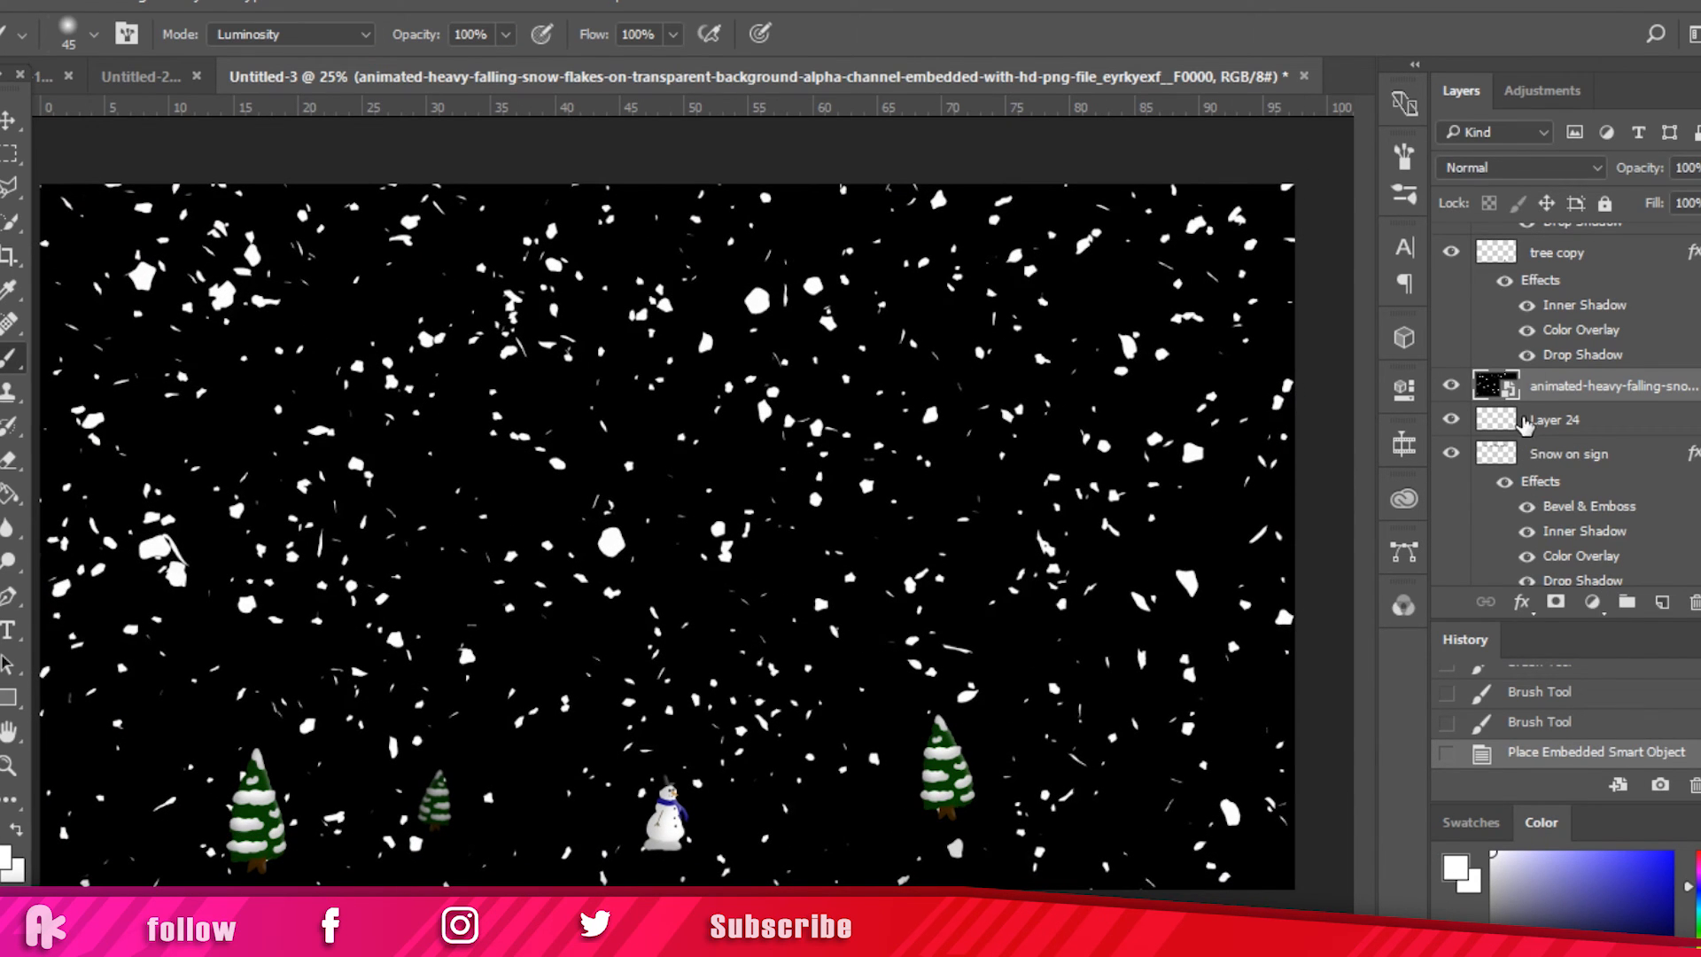
pyautogui.rightClick(1612, 391)
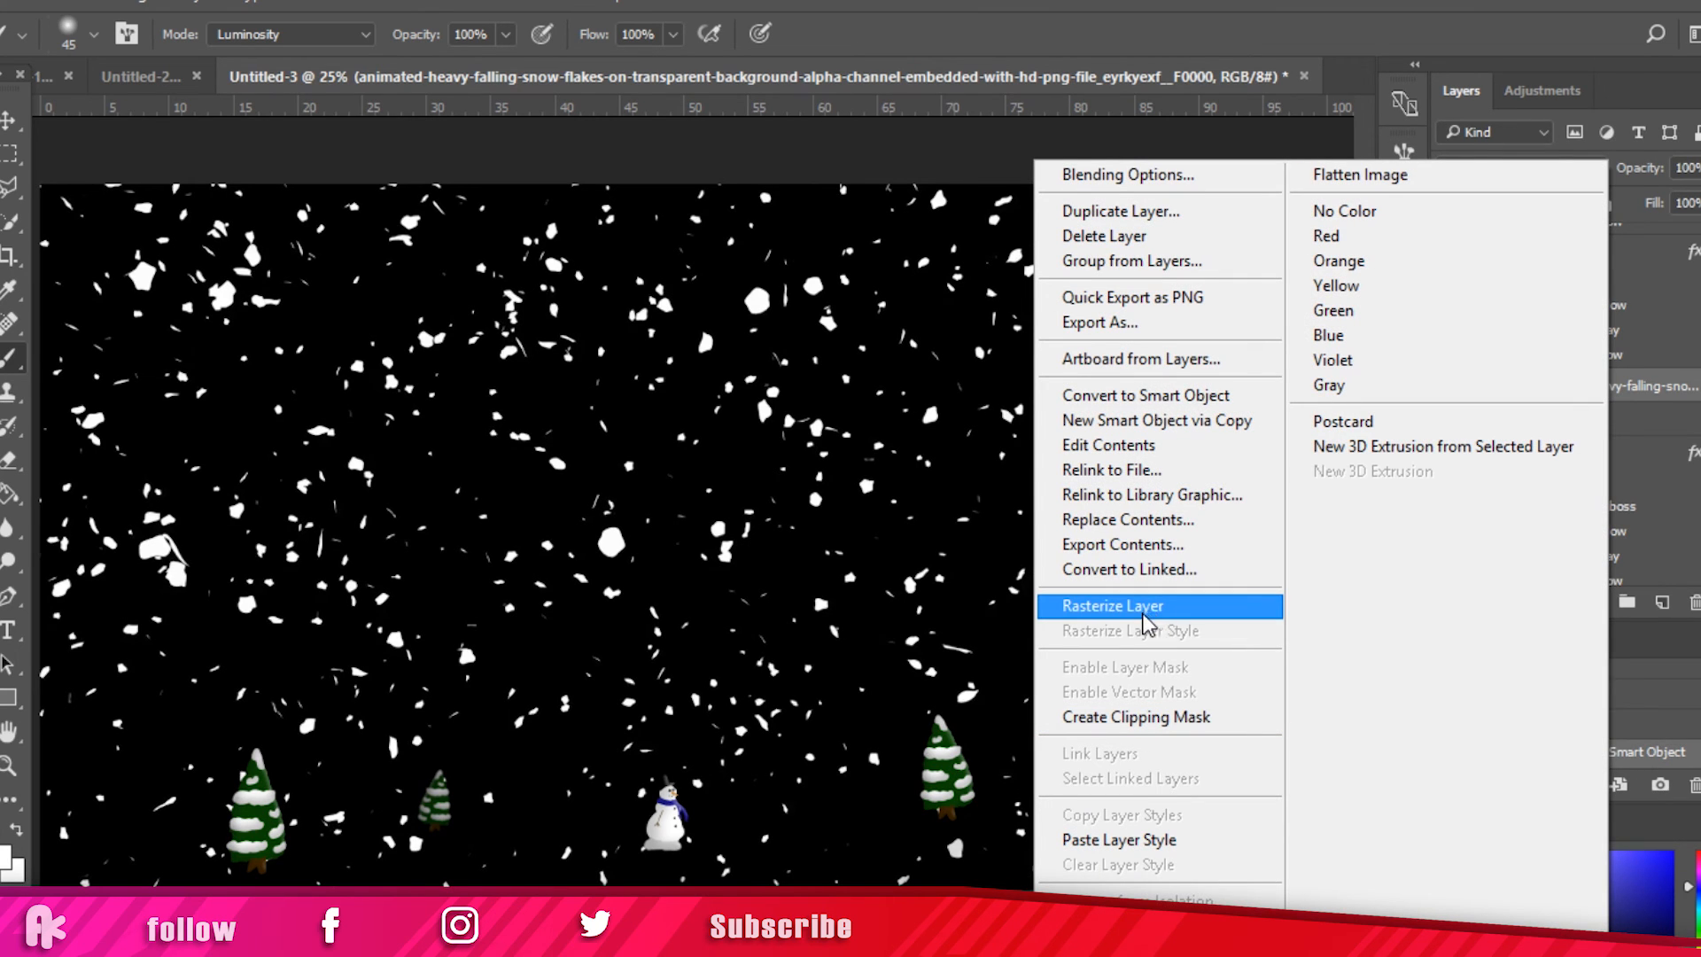
pyautogui.click(1152, 611)
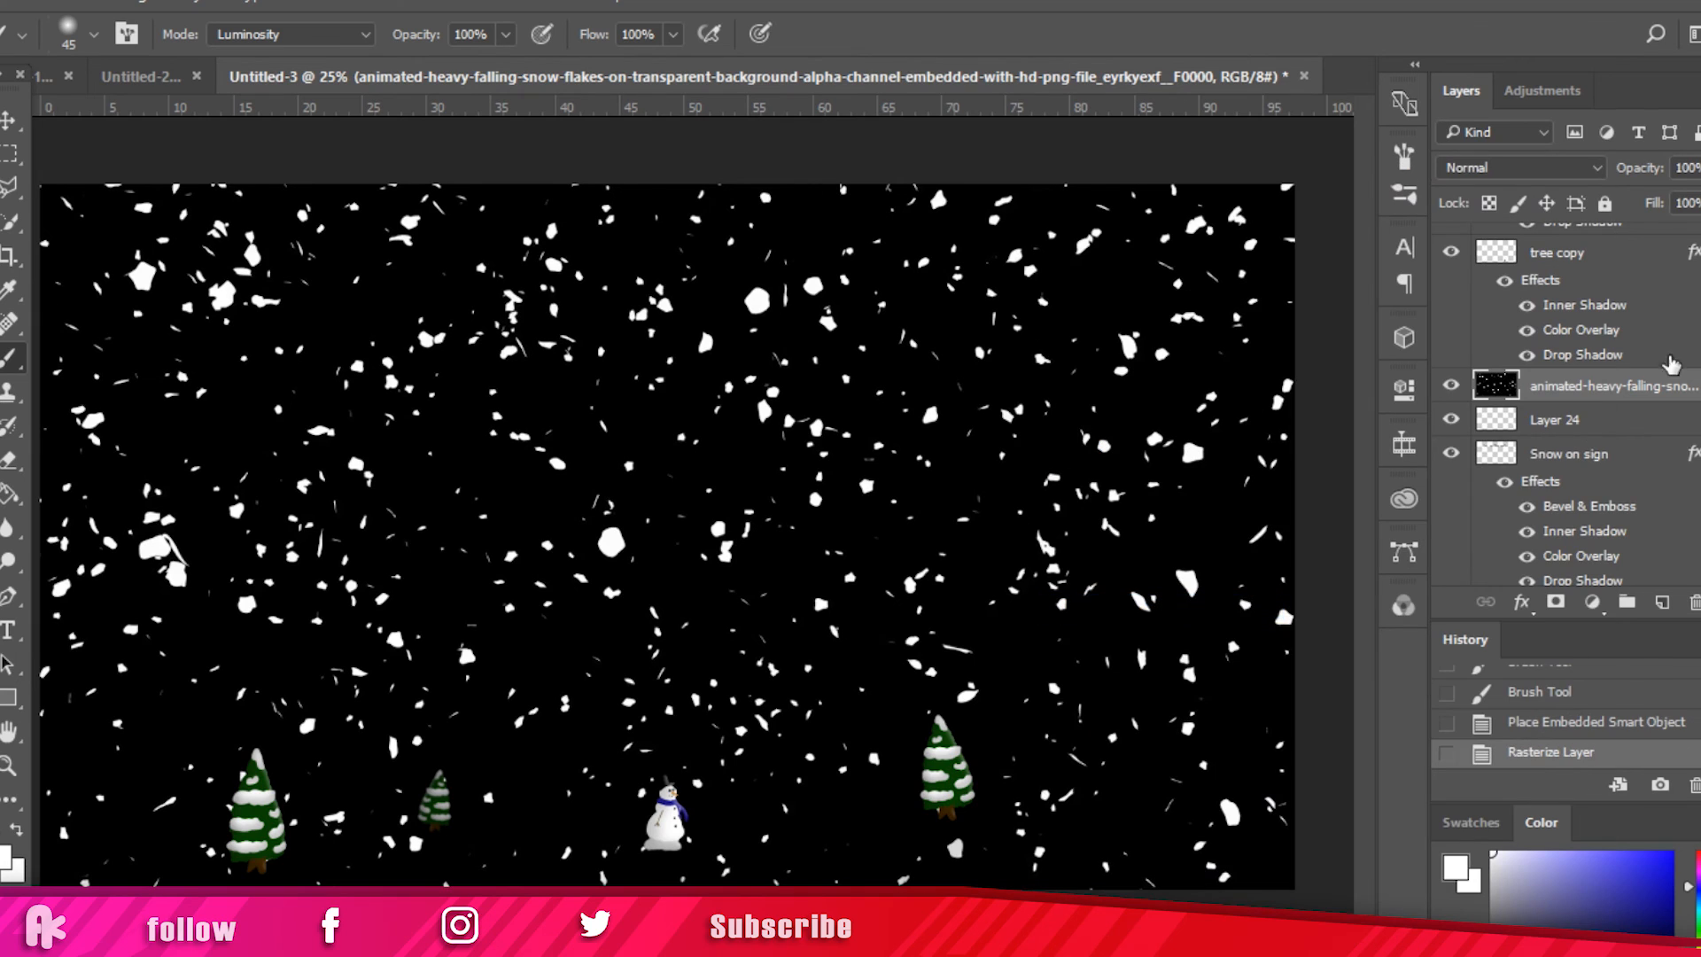
# Step: Cycle through blend modes for the placed falling-snow layer and set it to Linear Dodge (Add)
pyautogui.click(1523, 168)
pyautogui.scroll(-6, 1523, 168)
pyautogui.scroll(-4, 1523, 163)
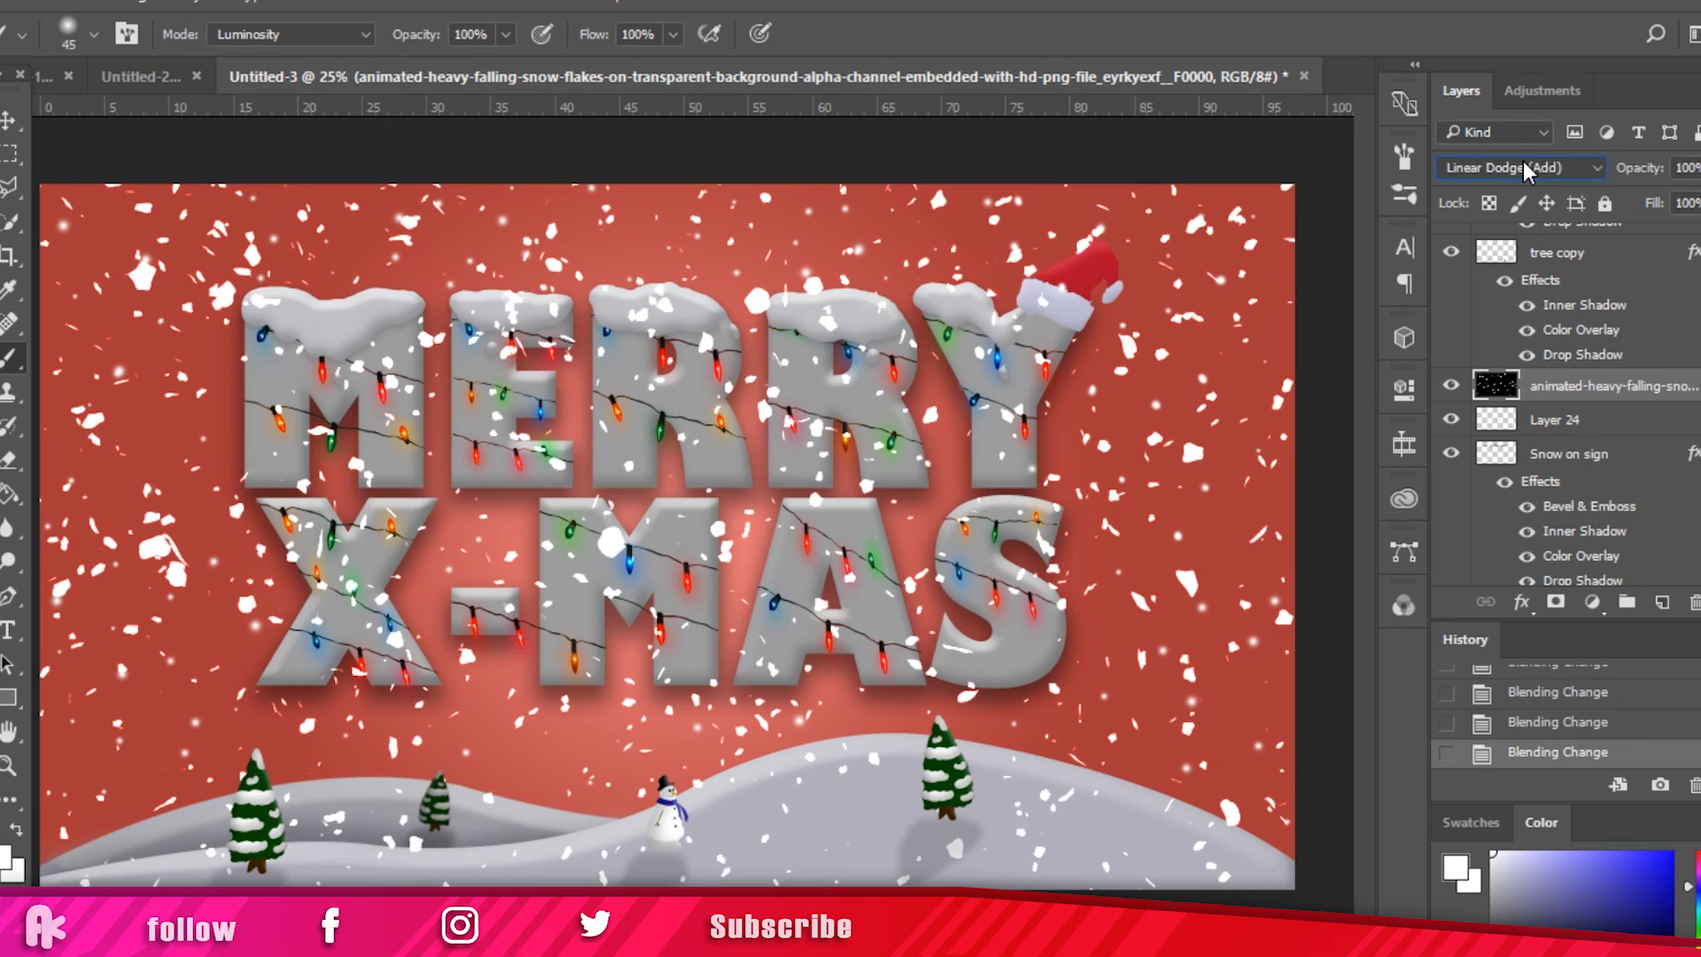
pyautogui.scroll(-4, 1523, 162)
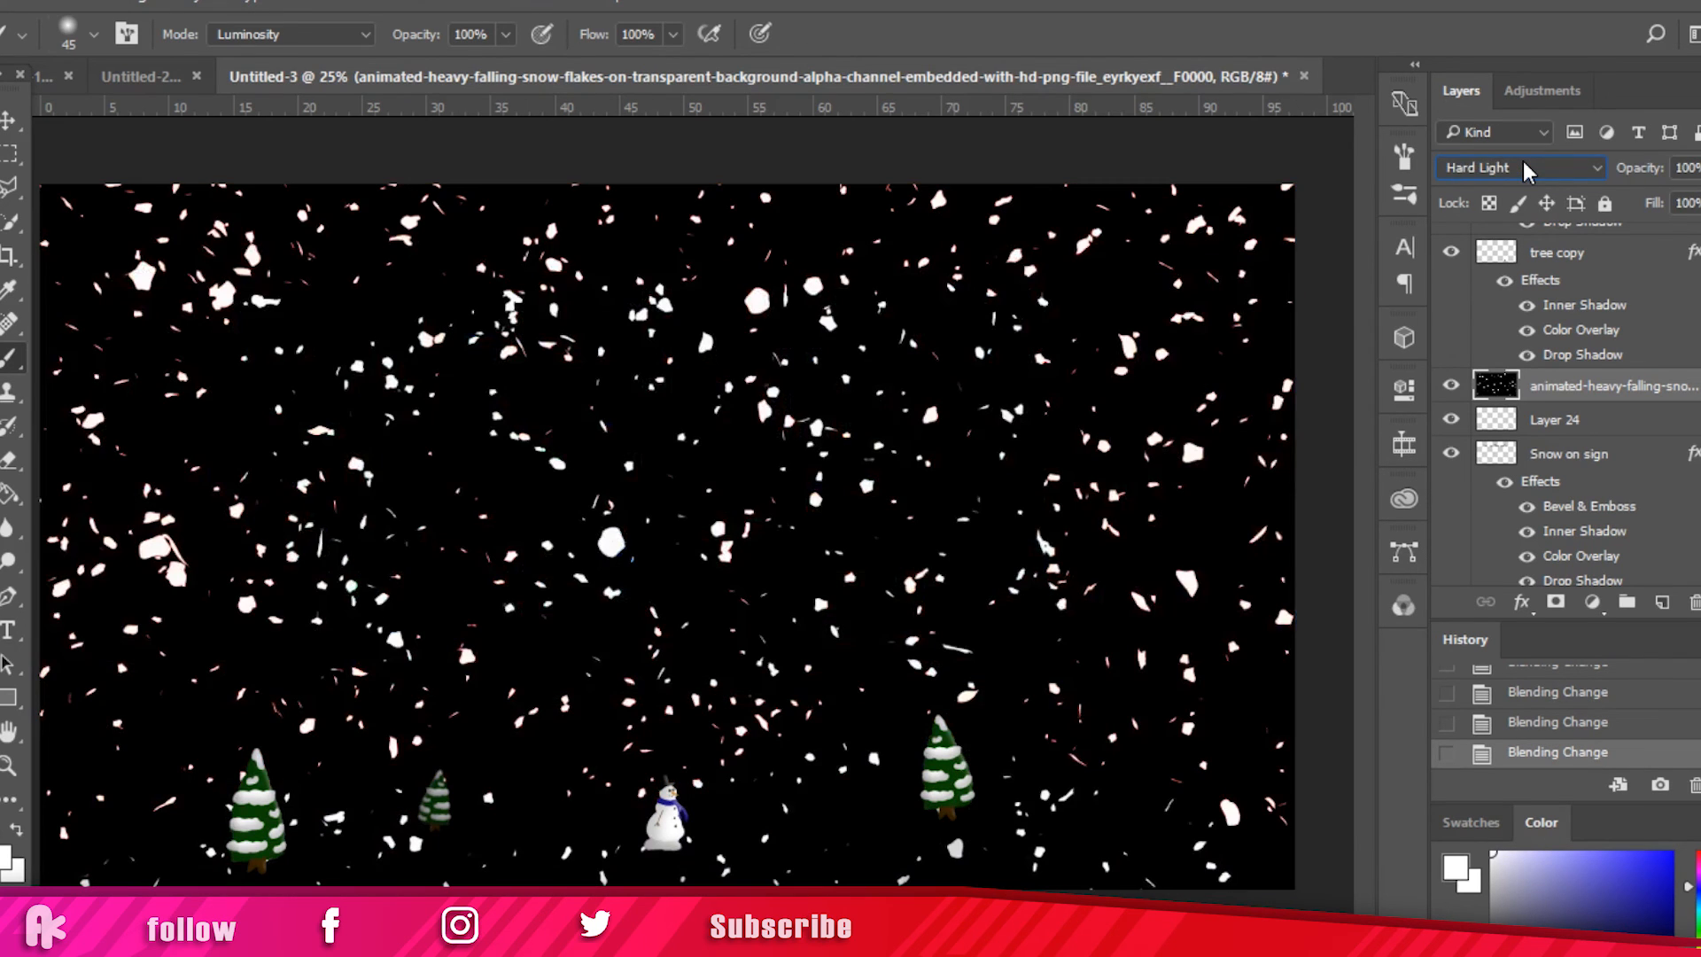
pyautogui.scroll(-8, 1523, 161)
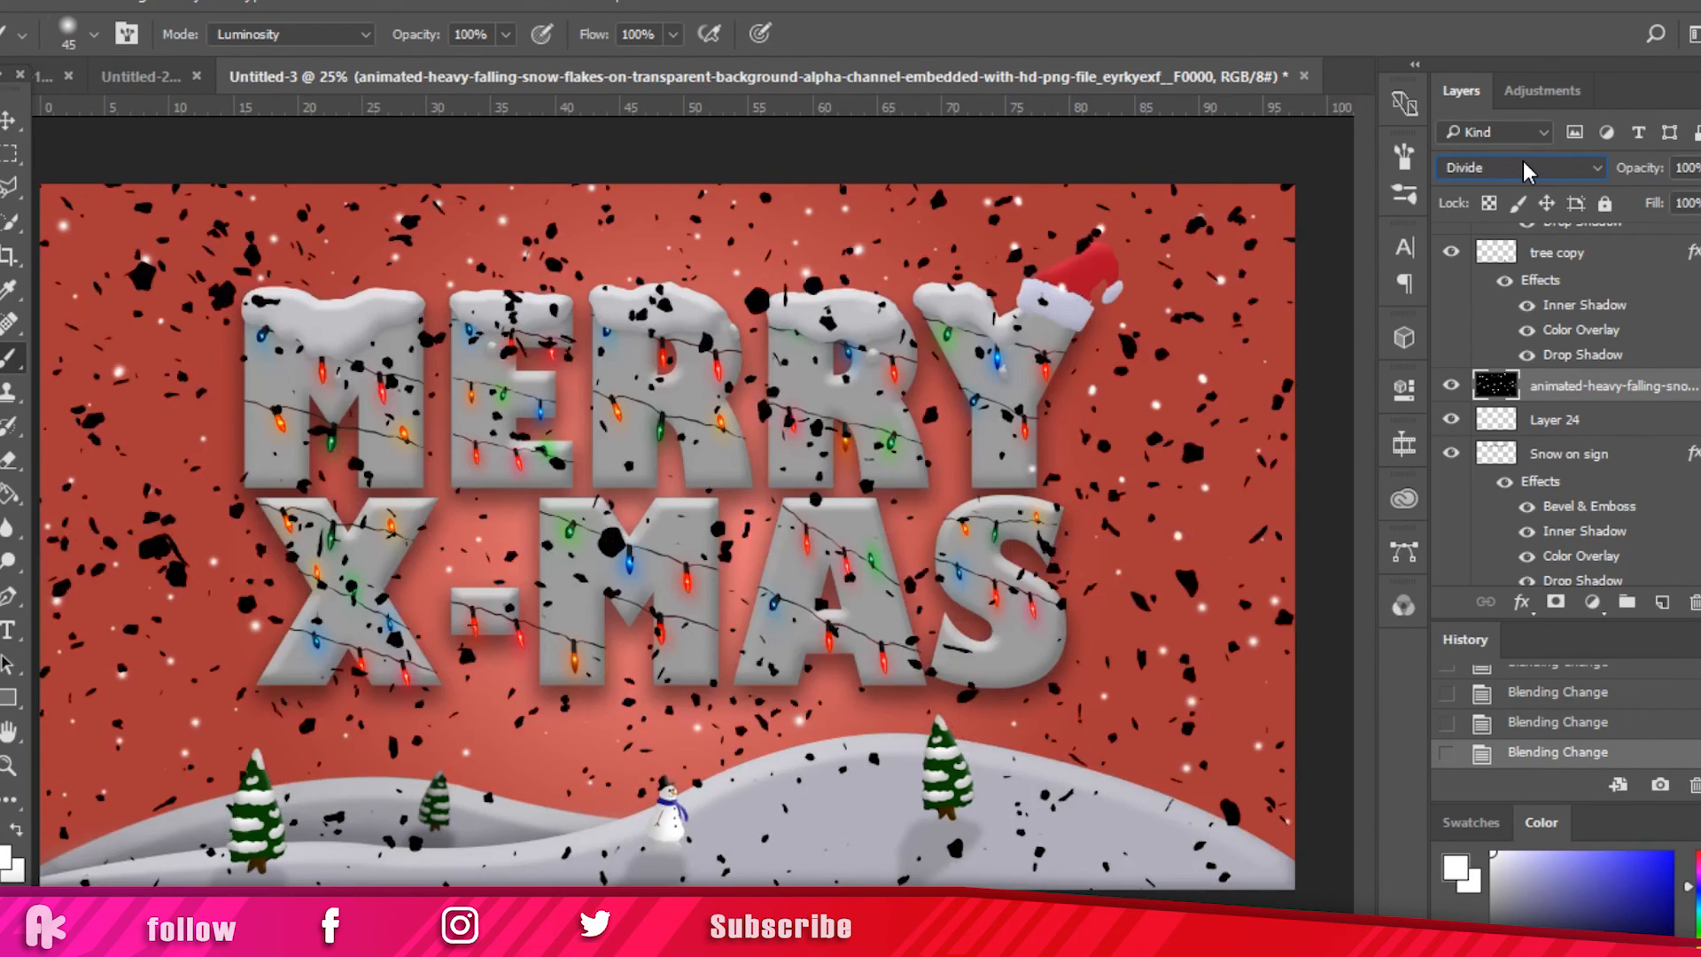
pyautogui.scroll(-1, 1523, 161)
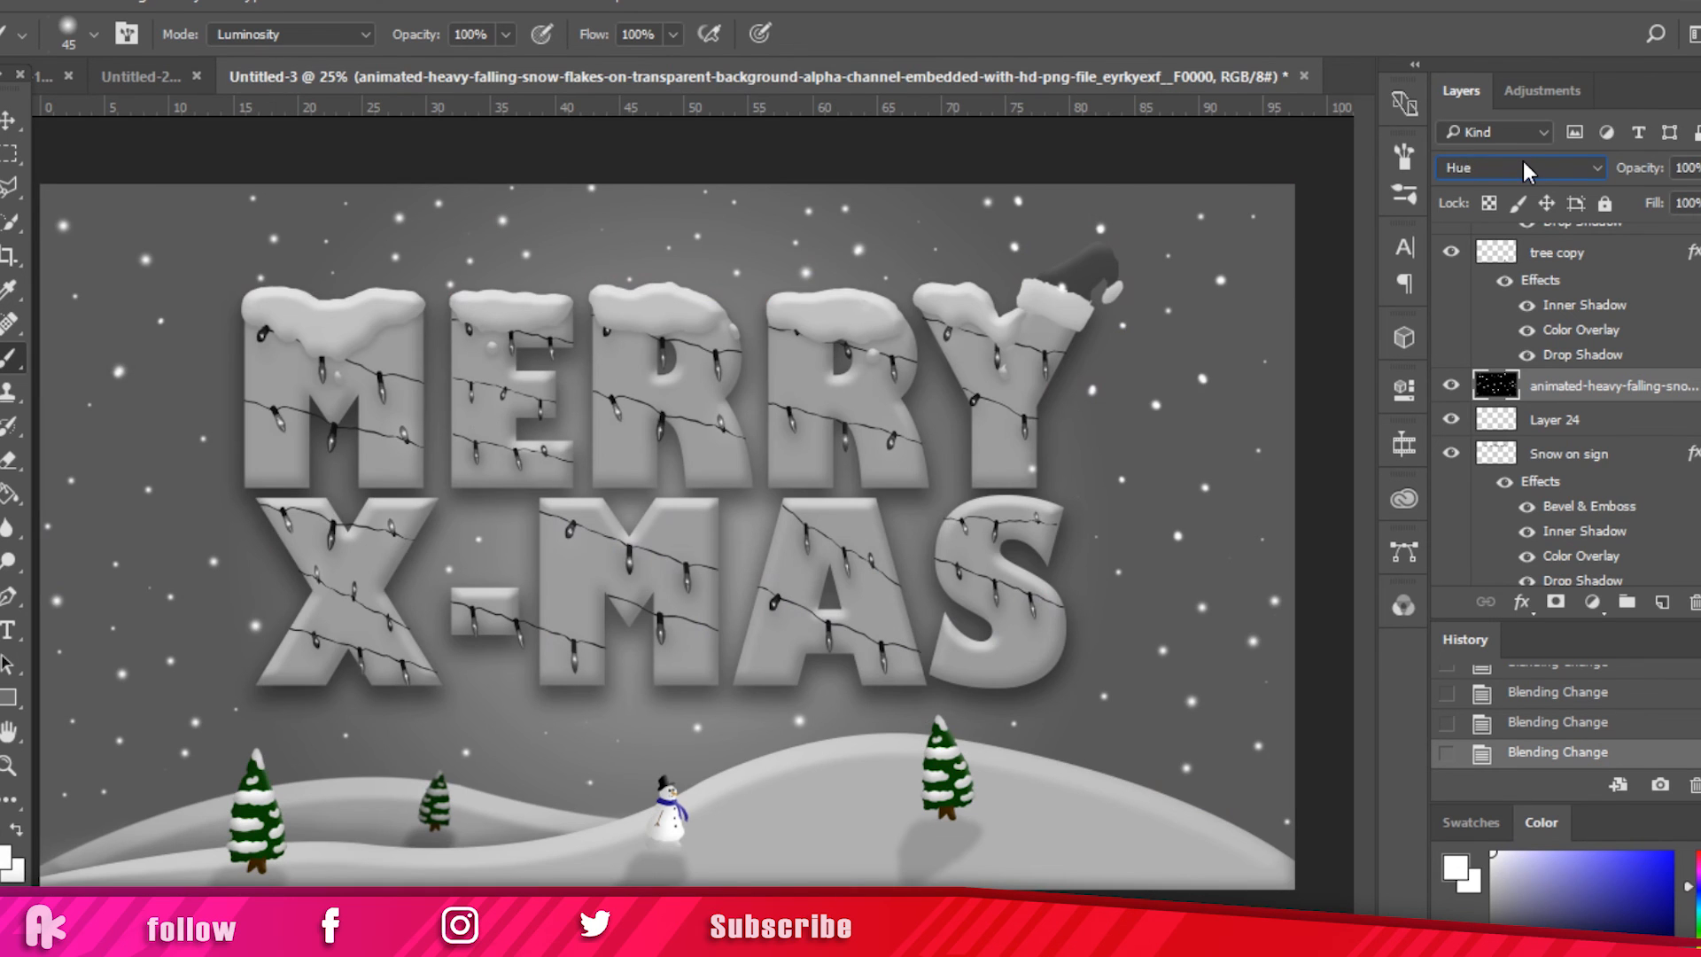
pyautogui.scroll(8, 1524, 162)
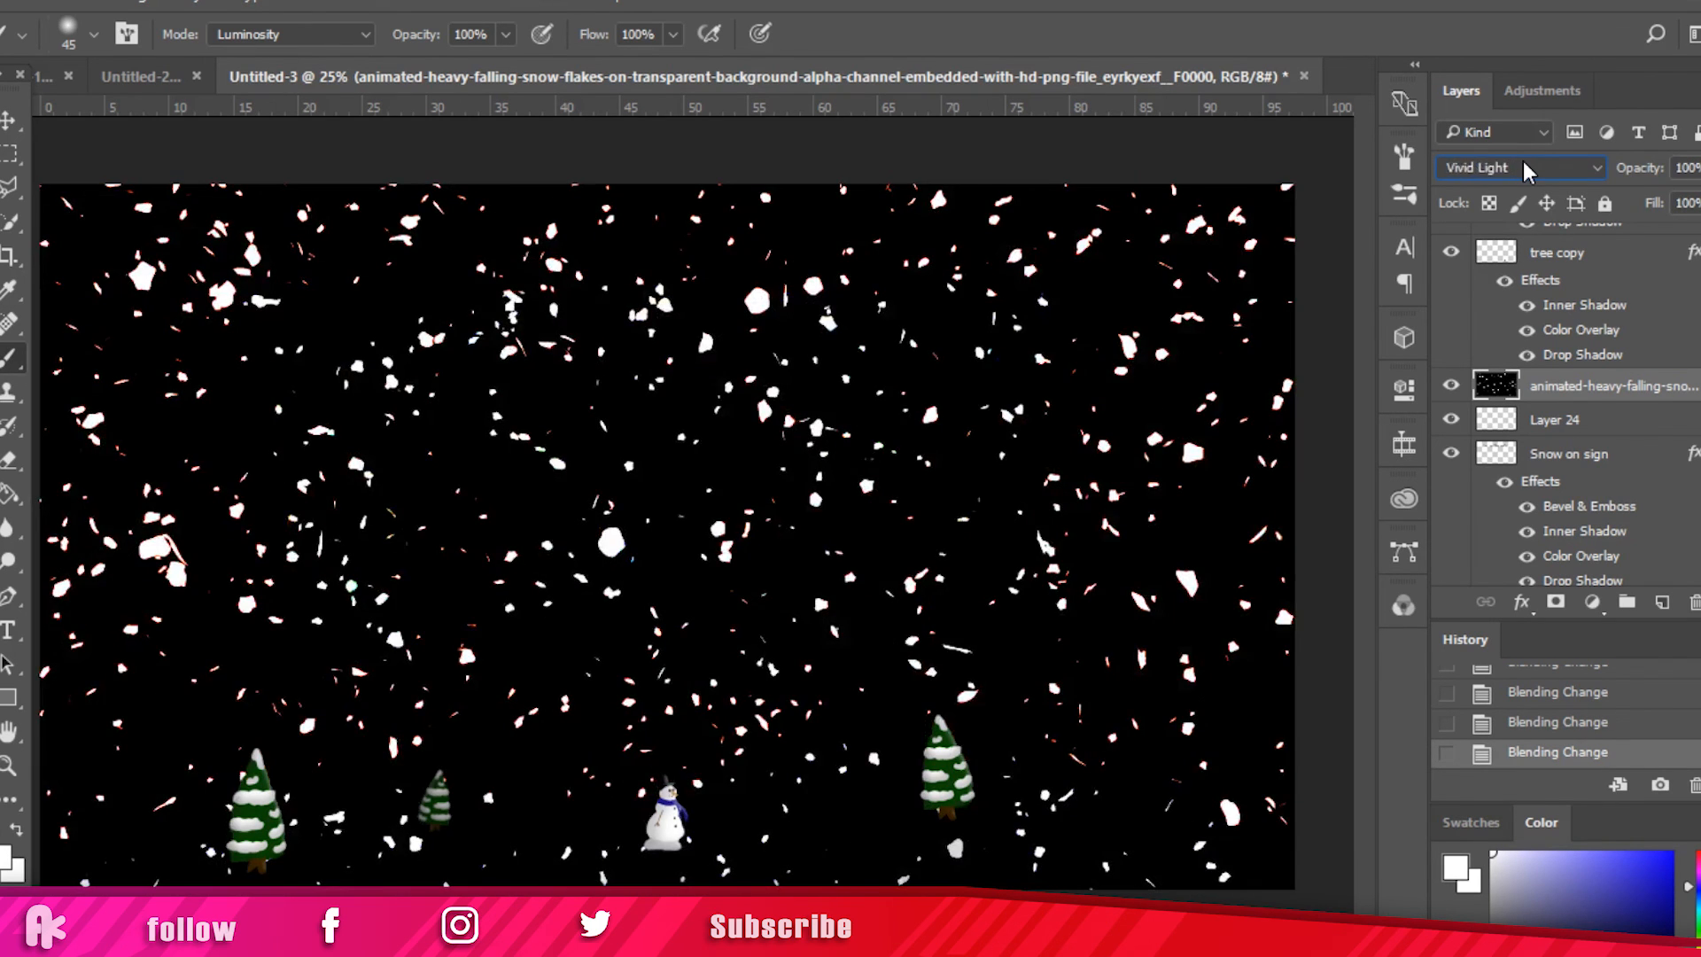
pyautogui.scroll(5, 1523, 161)
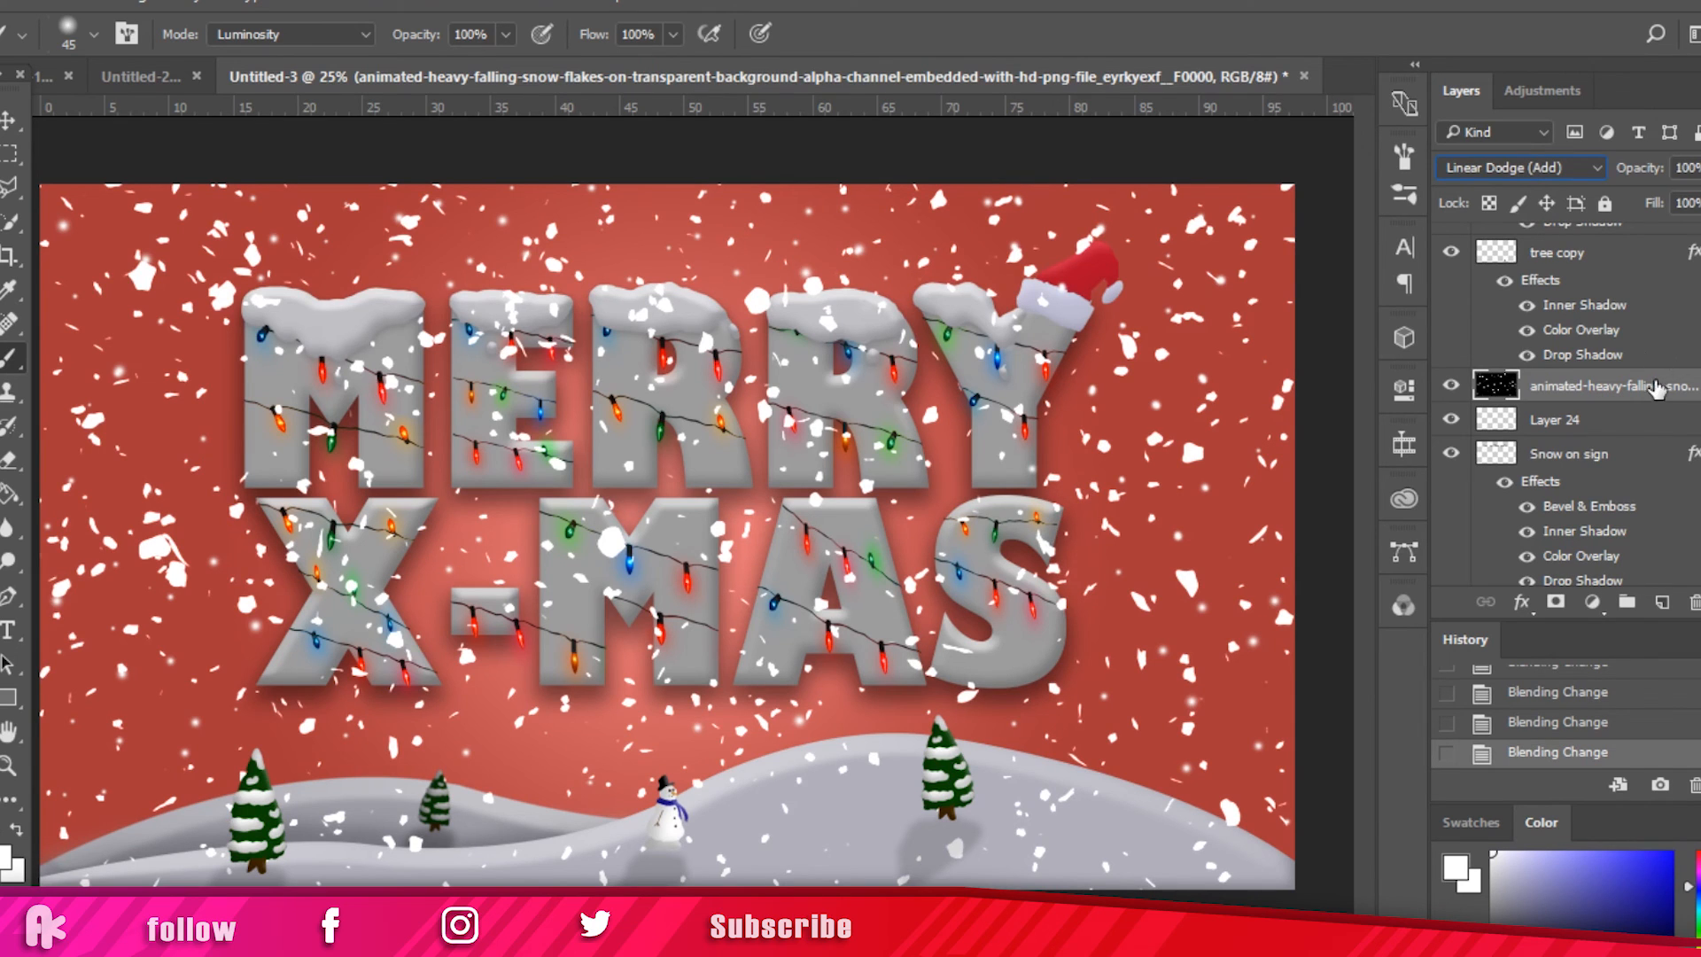
# Step: Move the falling-snow layer directly above Layer 0, beneath the MERRY X-MAS text layer, and hide it
pyautogui.moveTo(1657, 388); pyautogui.dragTo(1588, 511)
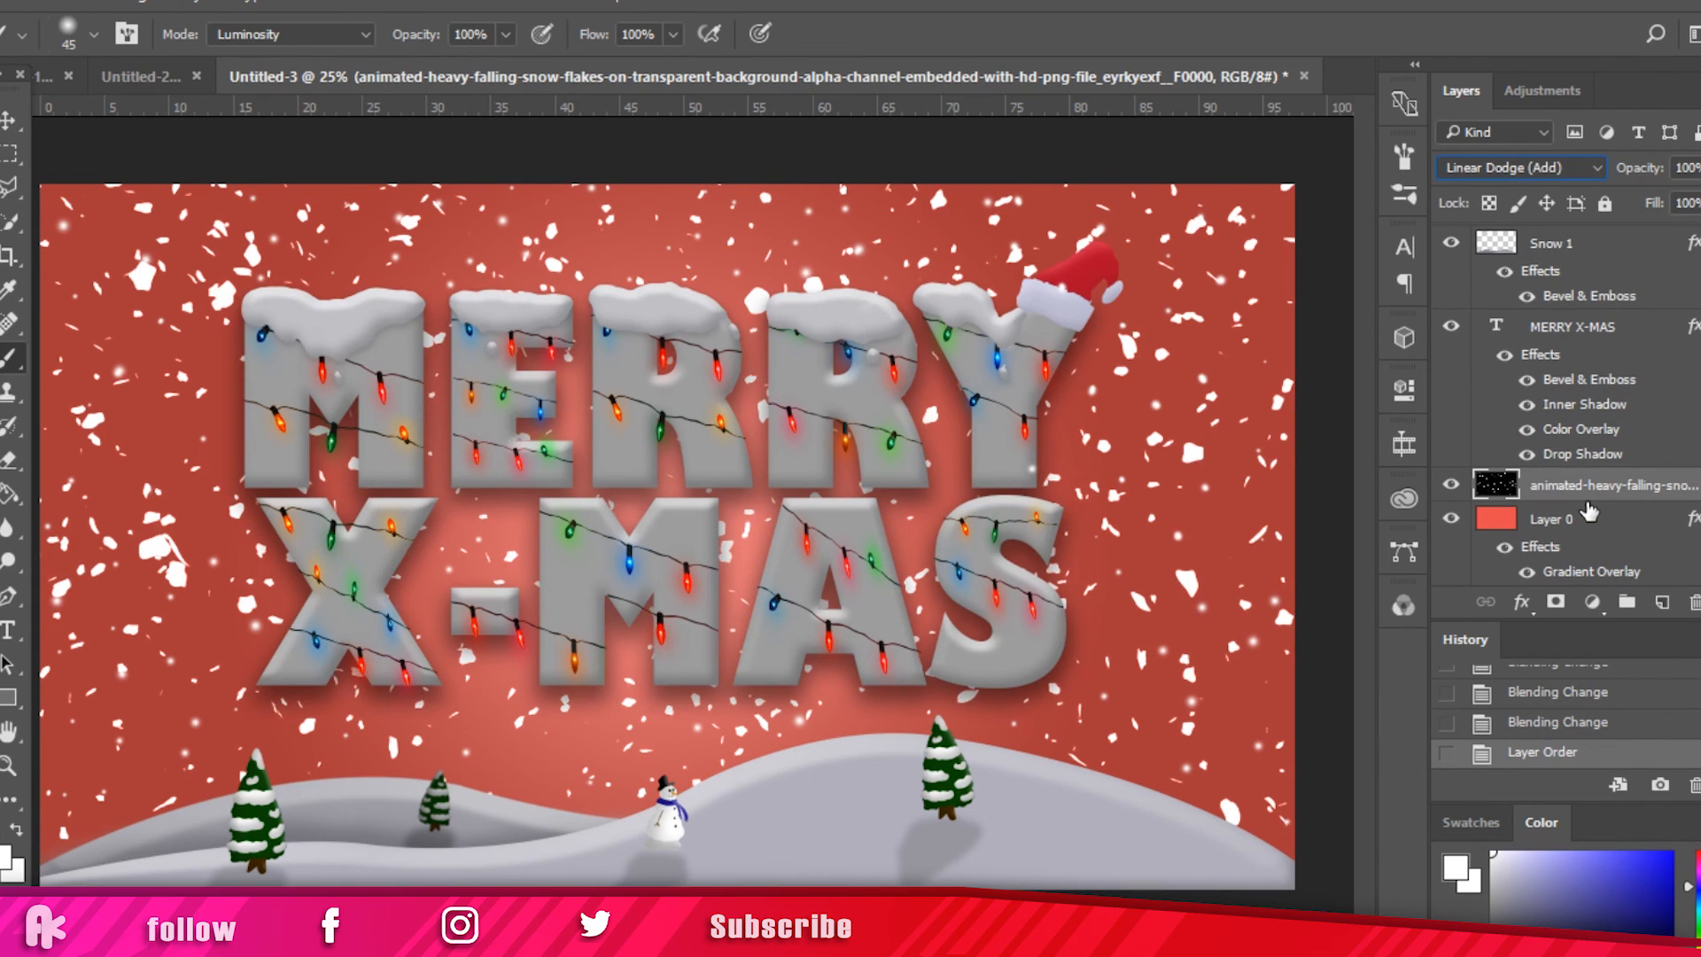
pyautogui.click(1452, 485)
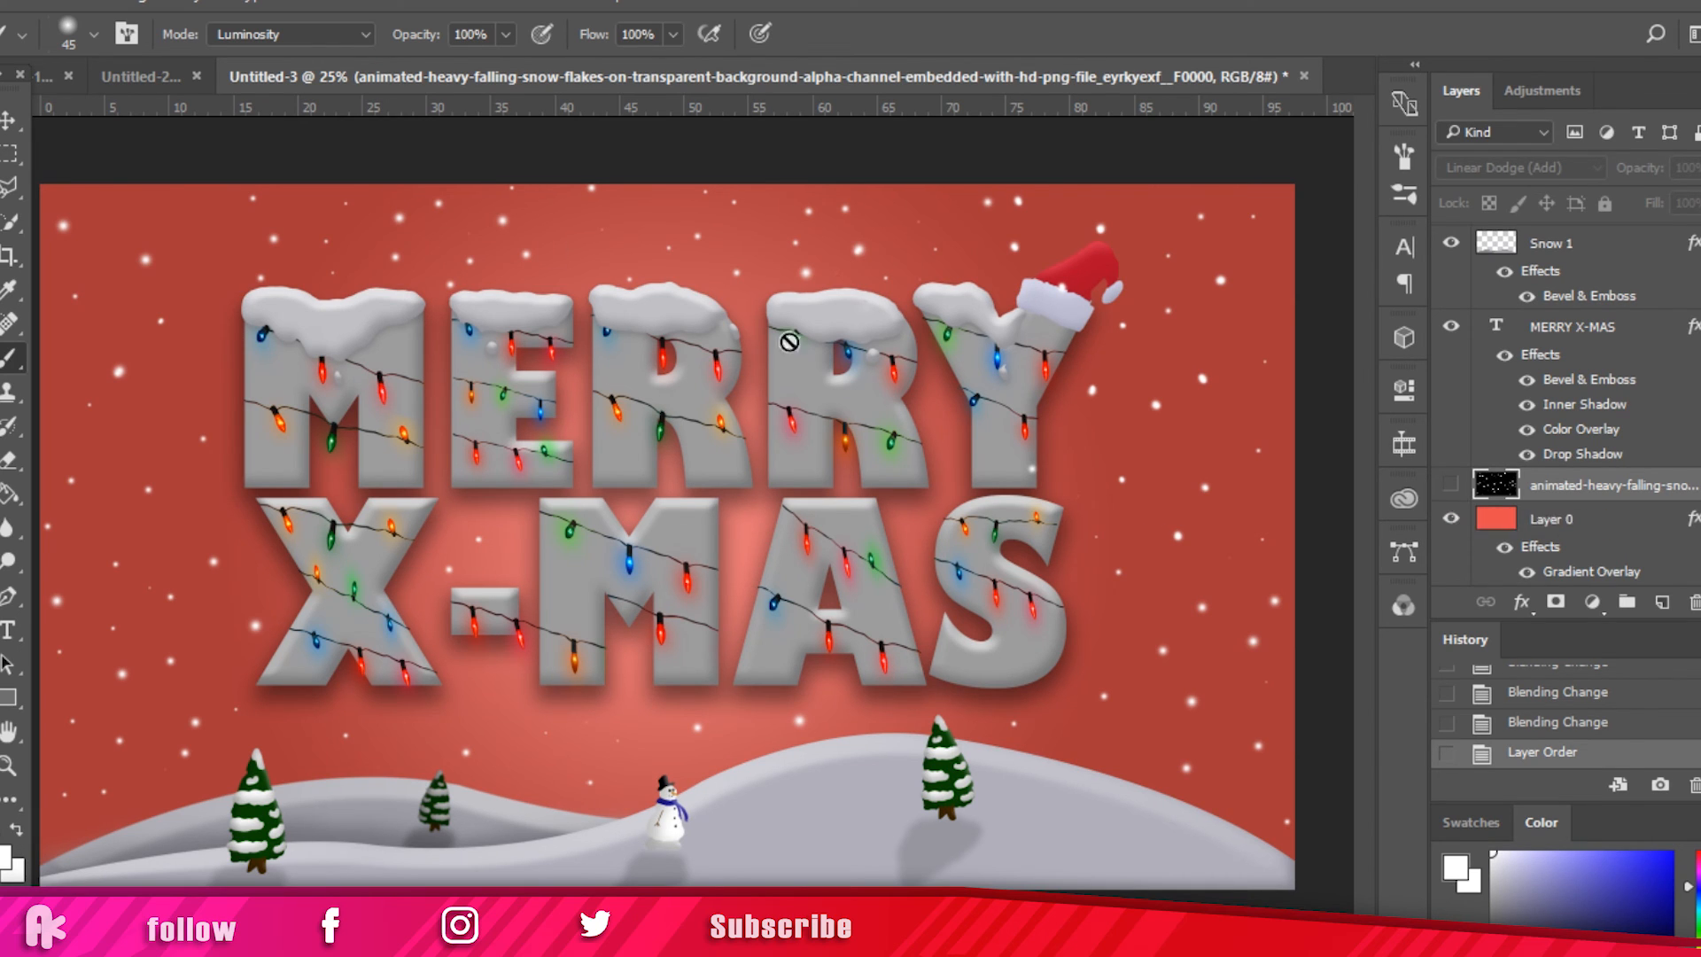
# Step: Select Layer 24 with the Move tool and reduce its opacity to 69%
pyautogui.click(7, 124)
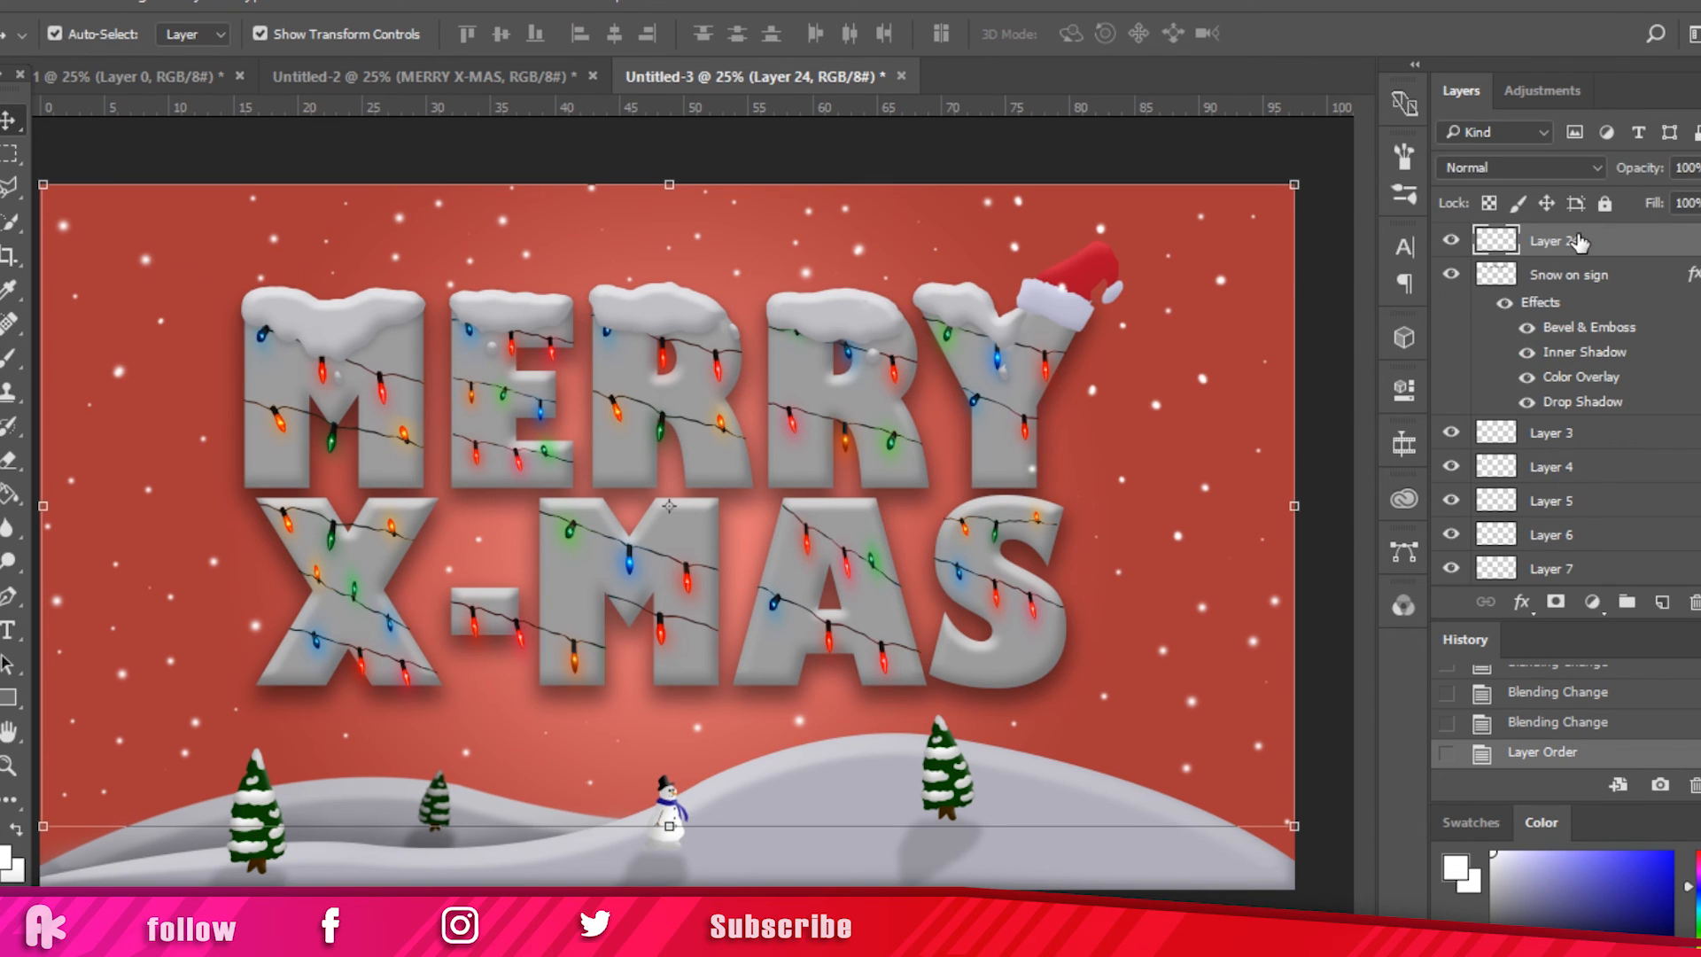
pyautogui.moveTo(1648, 160); pyautogui.dragTo(1620, 173)
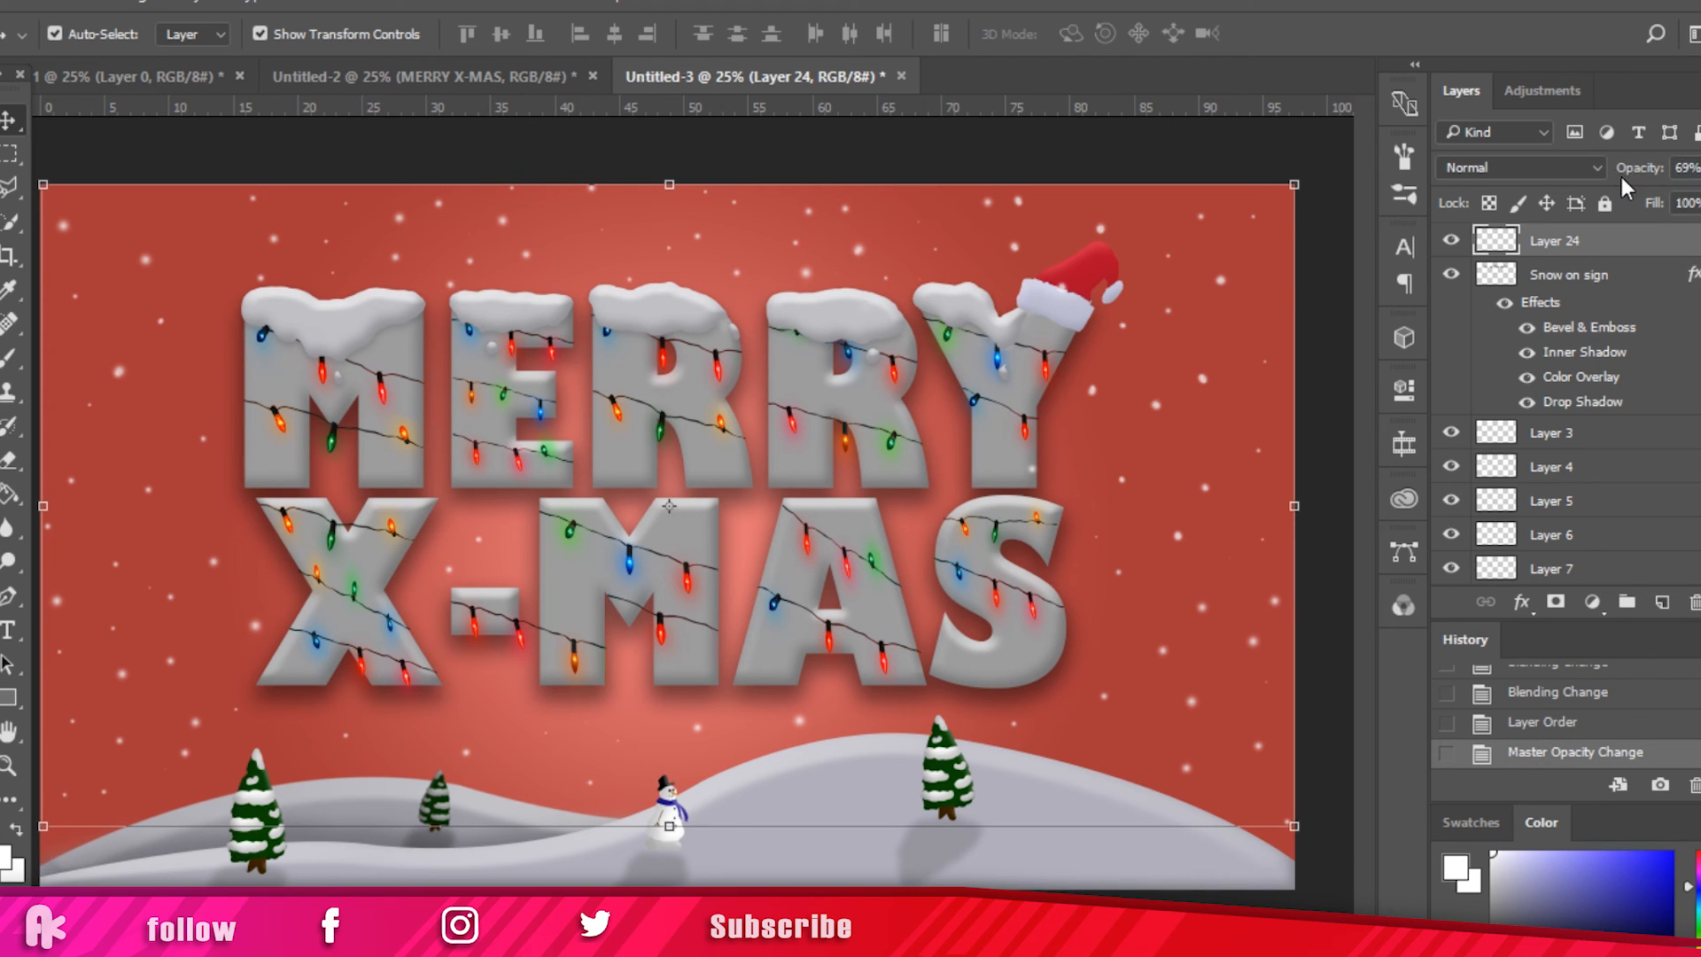